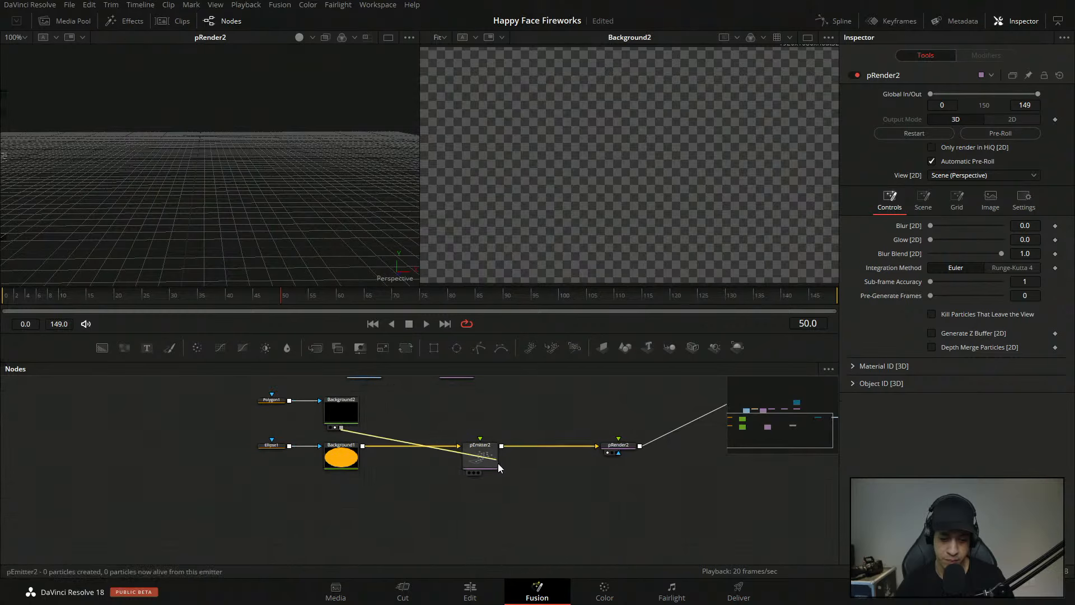
- Set Polygon1's border width to 0.013 and keep the original line without any extra point
scroll(542, 411, "up", 3)
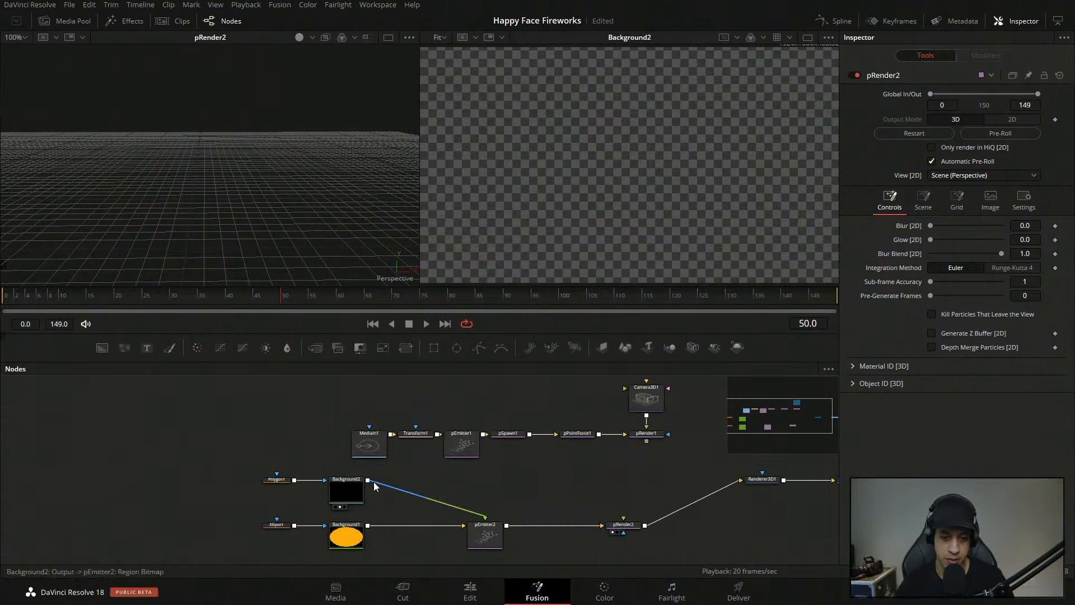
left_click(276, 479)
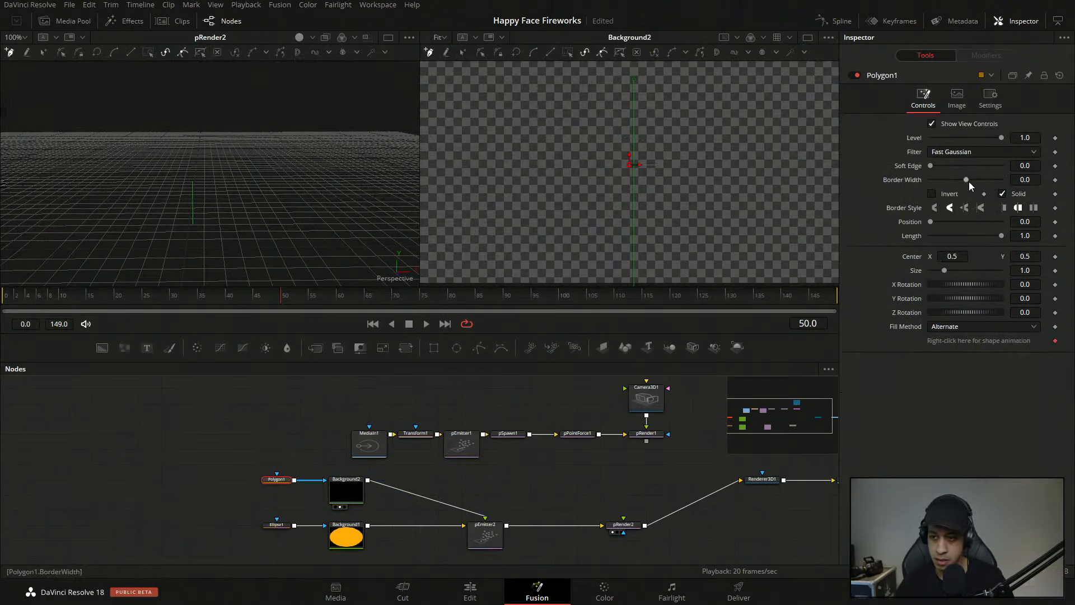
left_click(969, 181)
left_click(731, 187)
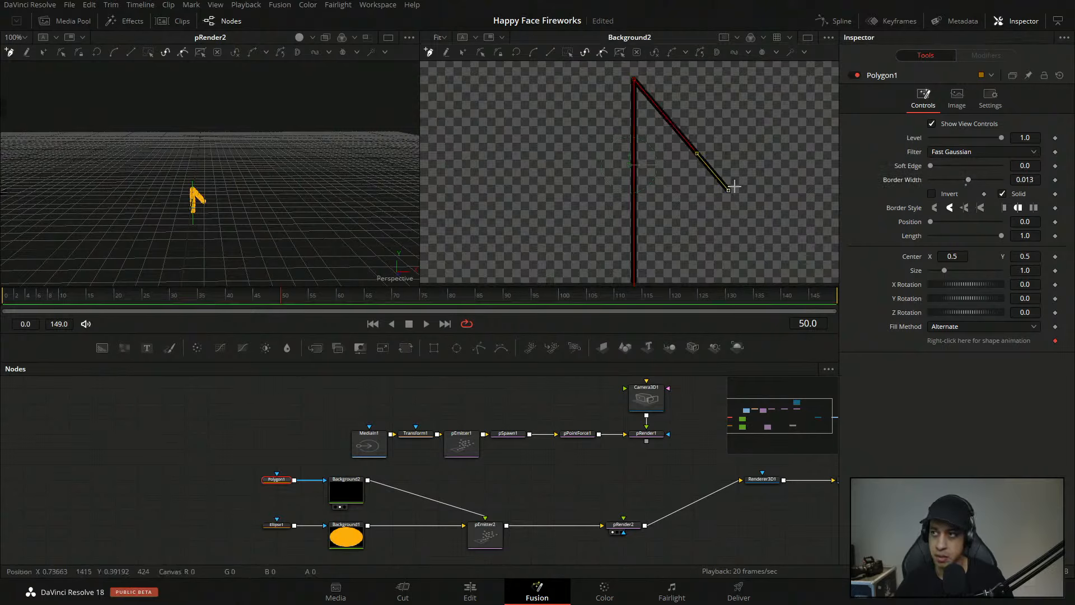
key("ctrl+z")
- Raise the top point of Polygon1's line in modify mode, and trim the stroke to length 0.134 at position 0.984
left_click_drag(718, 153, 717, 190)
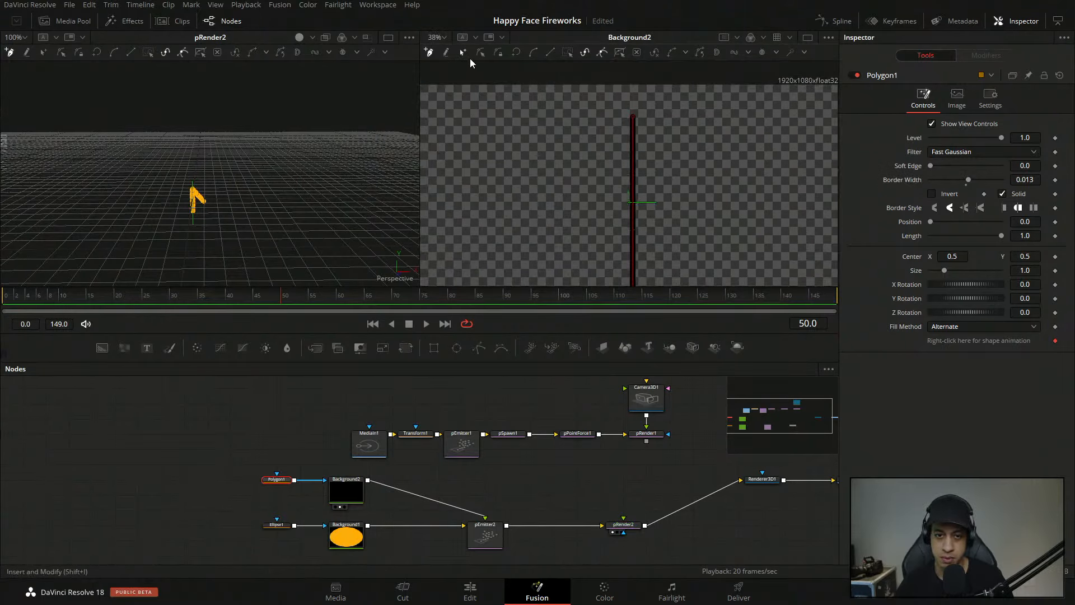
left_click(480, 53)
left_click_drag(634, 117, 634, 97)
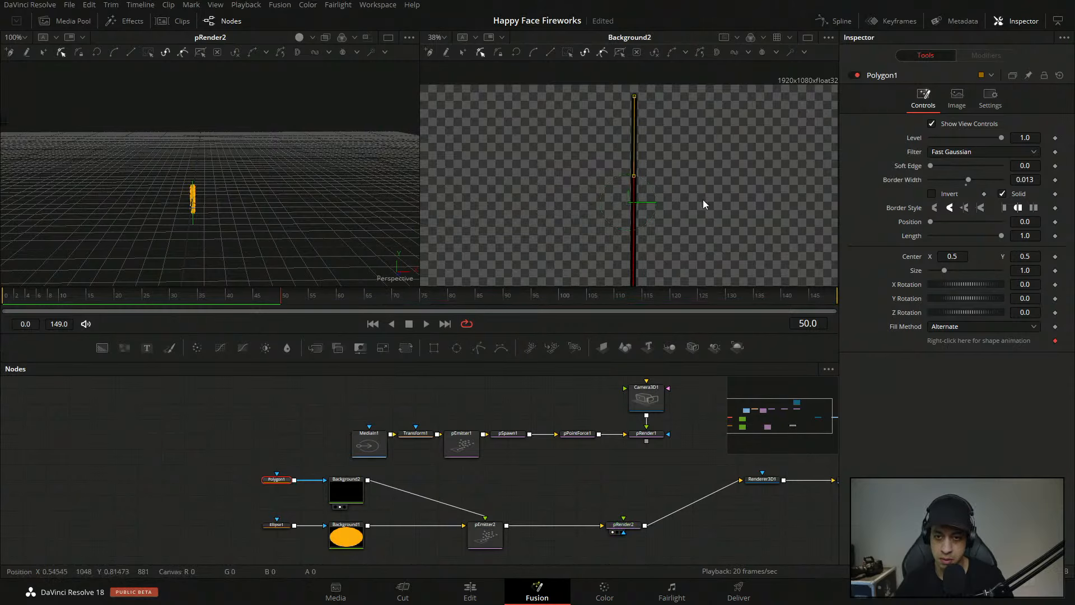
left_click_drag(684, 146, 670, 108)
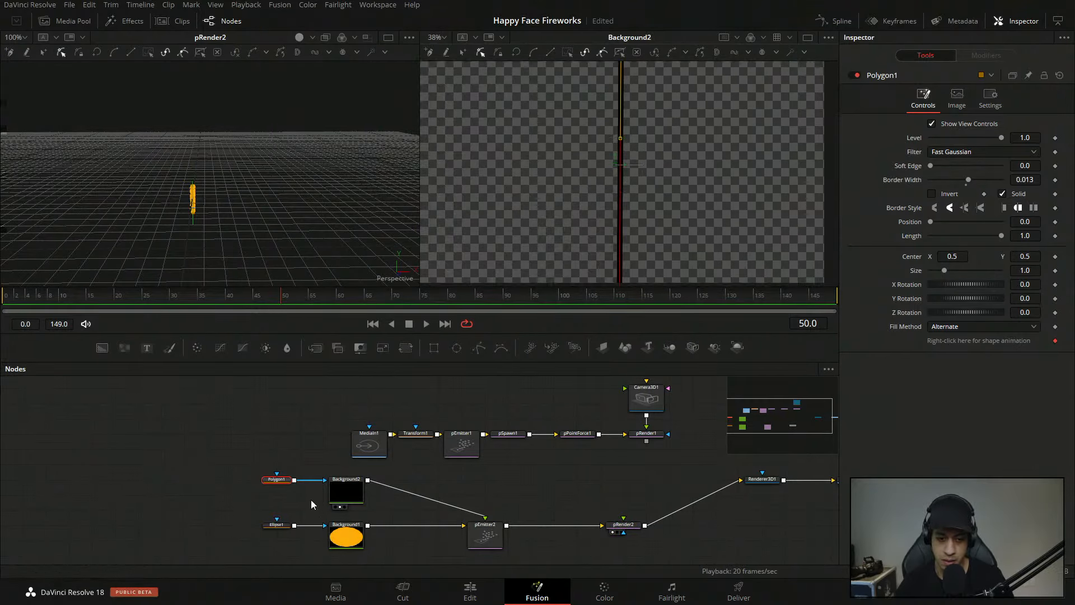
mouse_move(992, 237)
left_mouse_down()
mouse_move(939, 241)
mouse_move(1001, 221)
left_mouse_up()
- Change Background2's solid color to white (#ffffff)
left_click(346, 489)
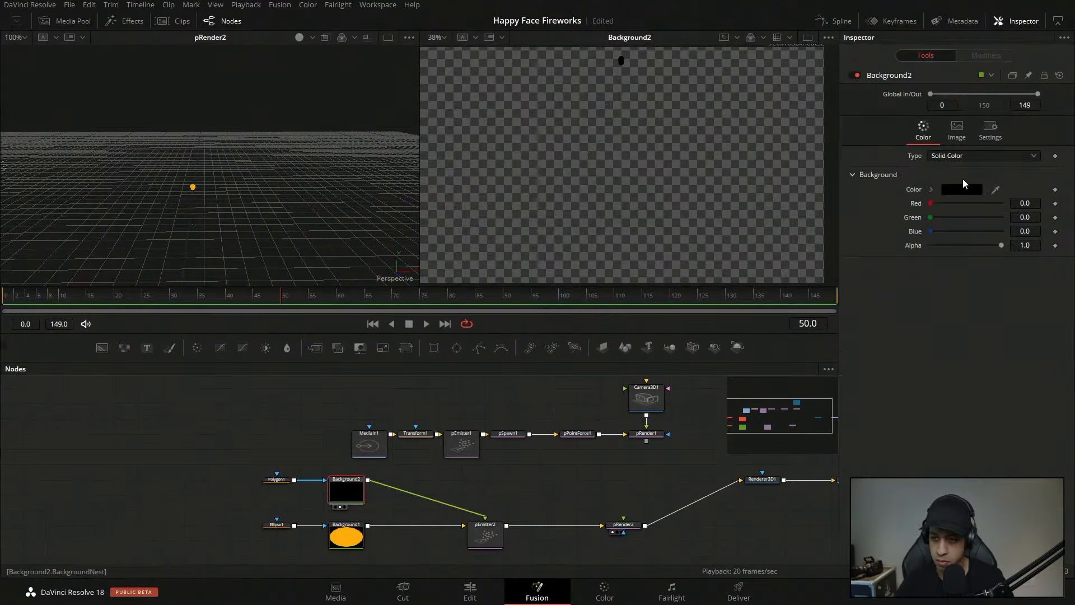
left_click(961, 189)
left_click(666, 246)
left_click_drag(665, 248, 666, 204)
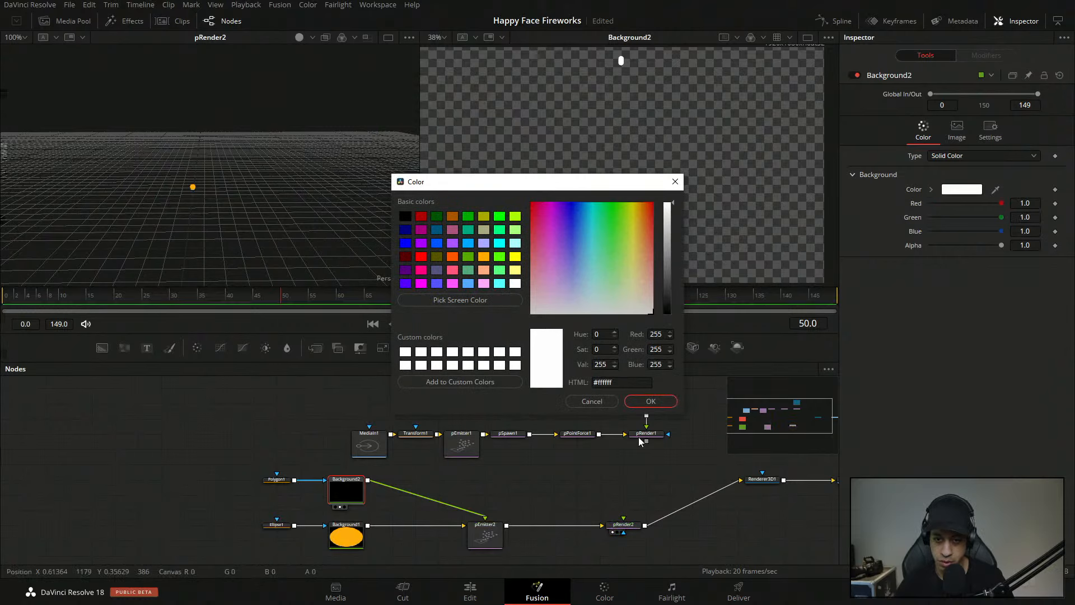
left_click(650, 401)
- Set Polygon1's stroke length to 0.11 and keyframe its position at 0.0 on frame 0
scroll(561, 484, "down", 2)
left_click_drag(518, 435, 467, 437)
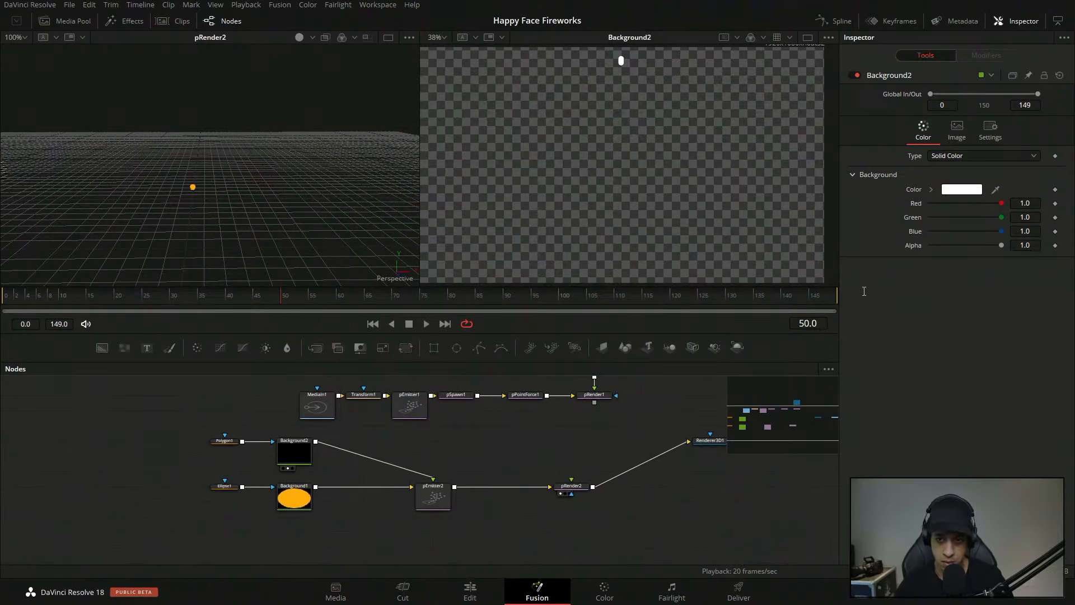
left_click(223, 441)
left_click_drag(598, 211, 603, 256)
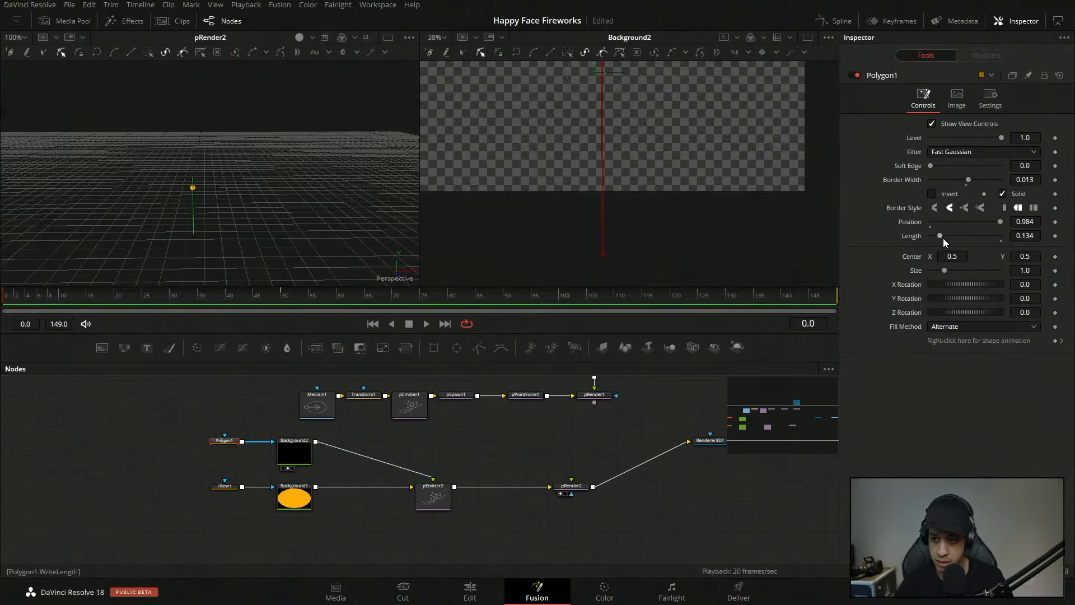
left_click_drag(943, 237, 937, 233)
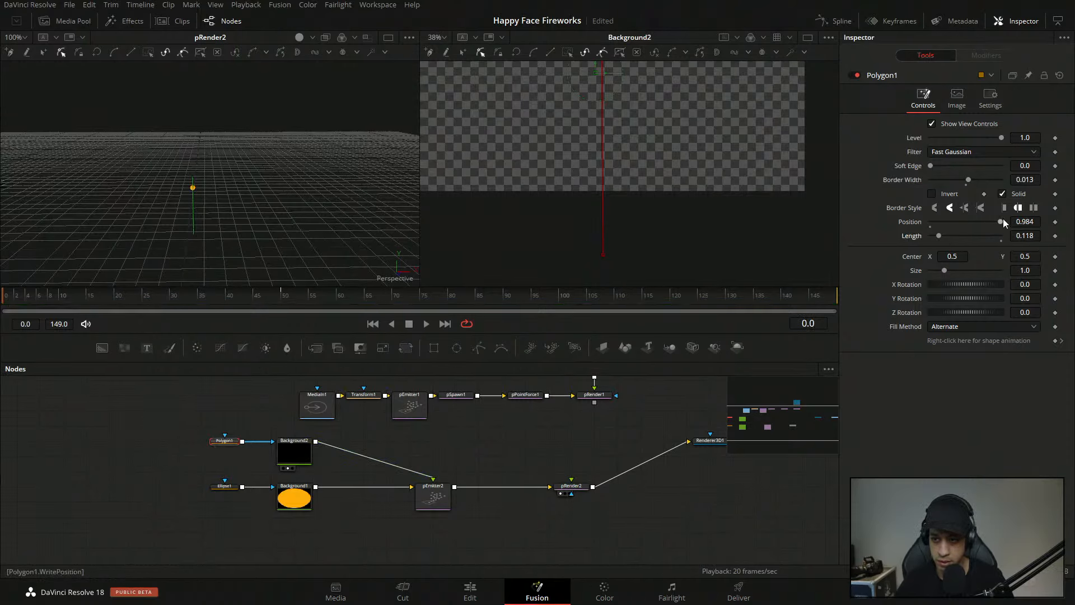
mouse_move(1001, 221)
left_mouse_down()
mouse_move(893, 211)
mouse_move(936, 237)
left_mouse_up()
left_click(1056, 222)
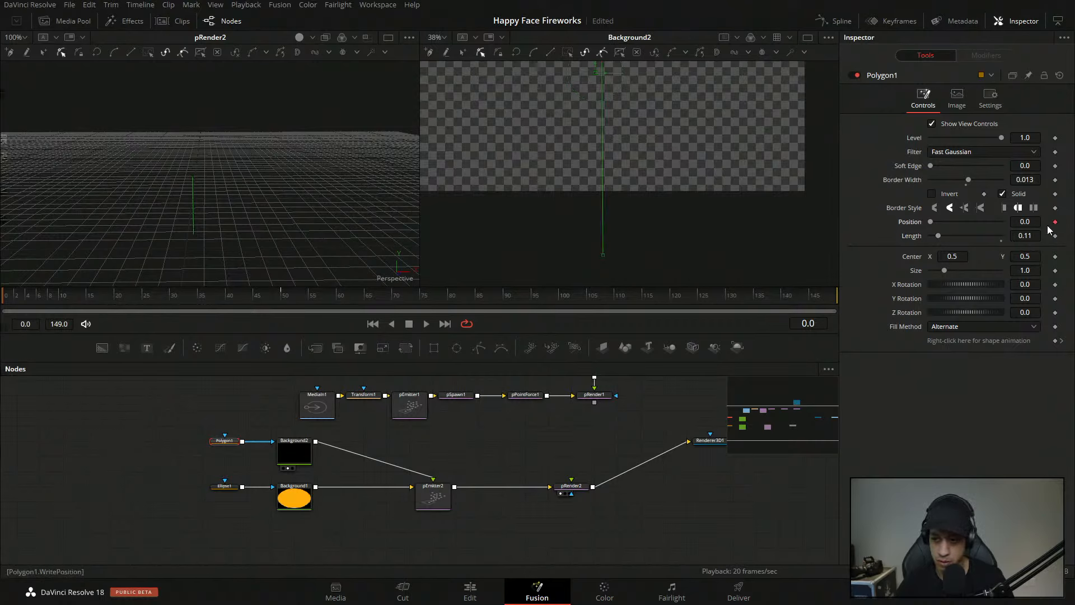
- Keyframe Polygon1's stroke position at 1.0 on frame 20
left_click(87, 301)
left_click(115, 300)
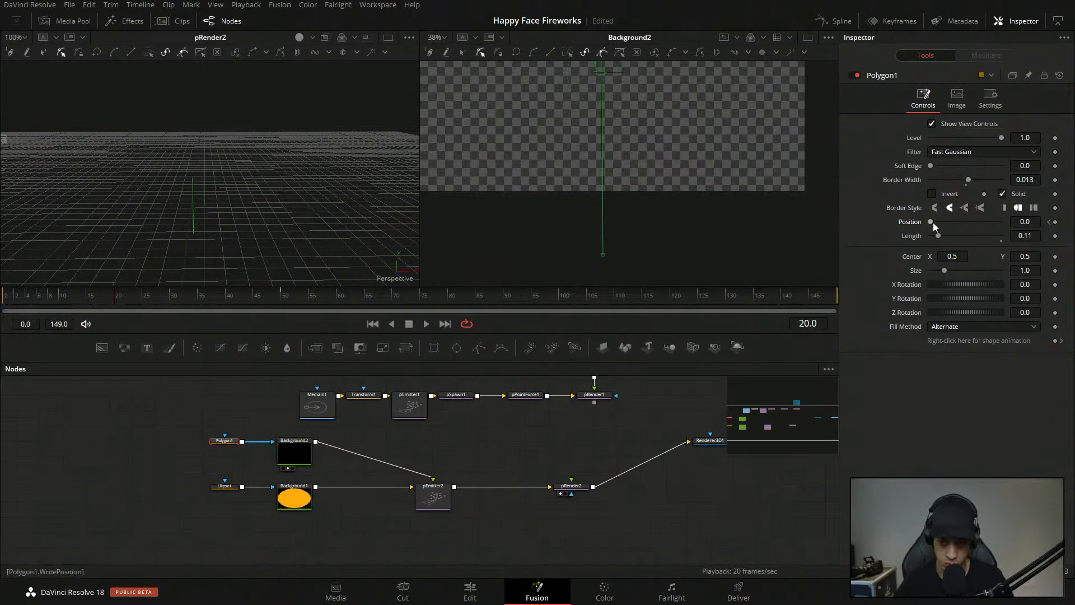
left_click_drag(933, 223, 1048, 207)
left_click_drag(654, 107, 667, 228)
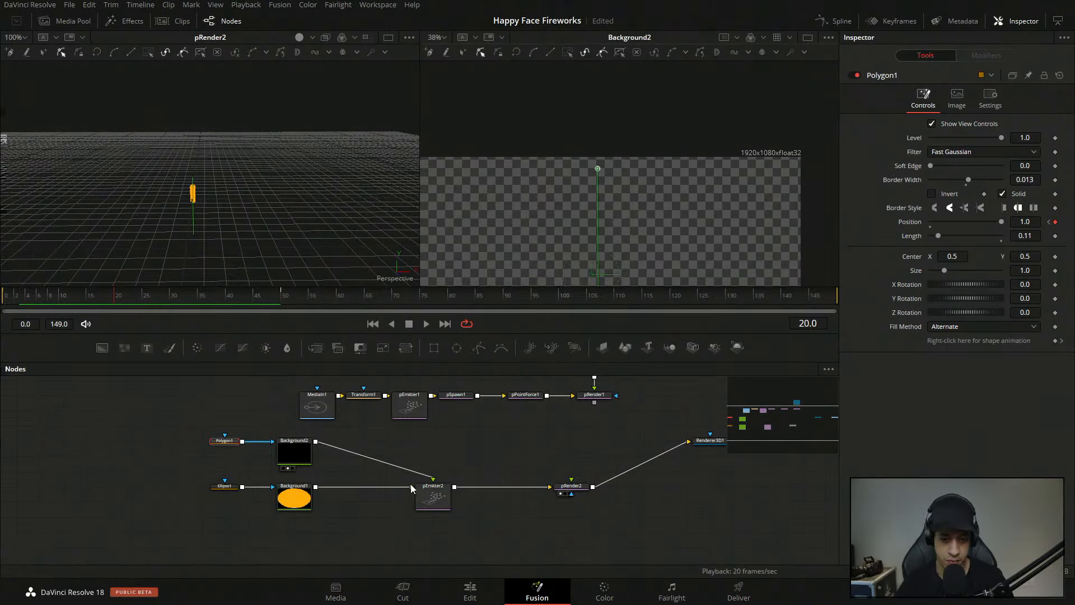
- Give Polygon1's border flat line ends
left_click(298, 461)
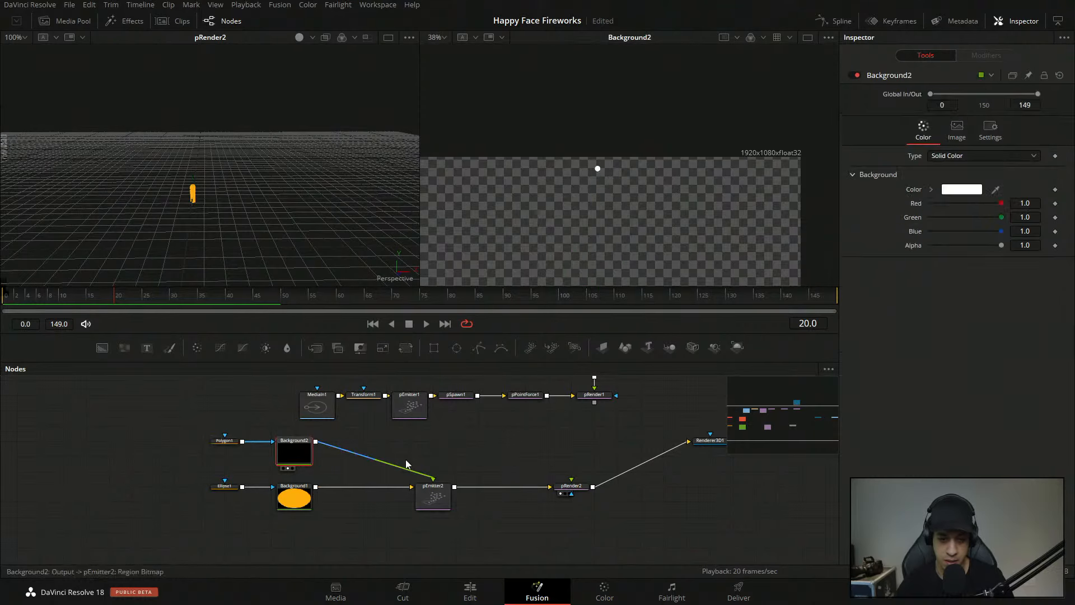
left_click(225, 441)
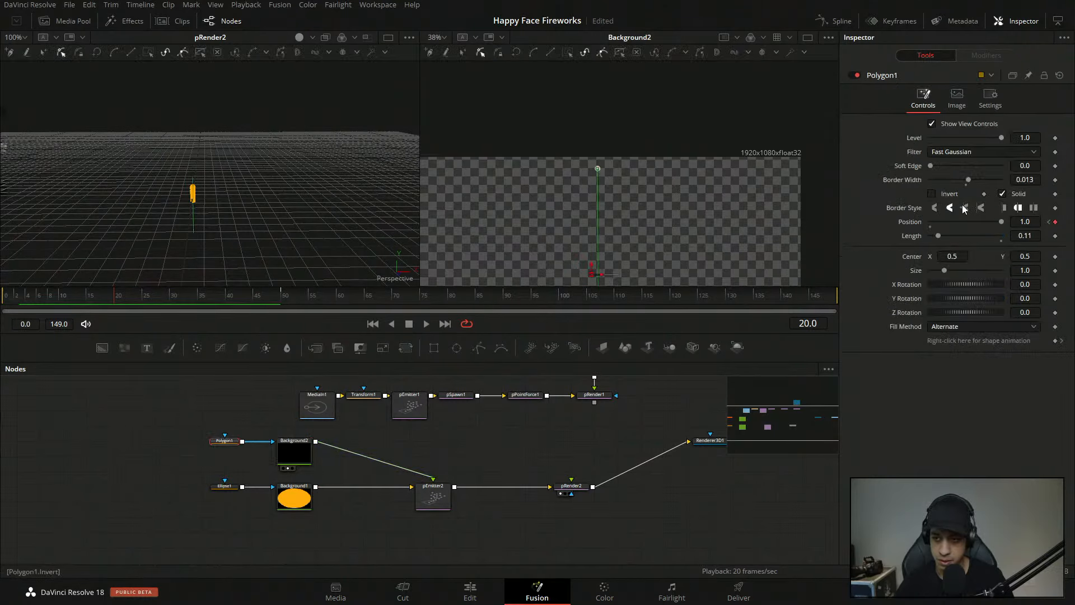
left_click(1004, 208)
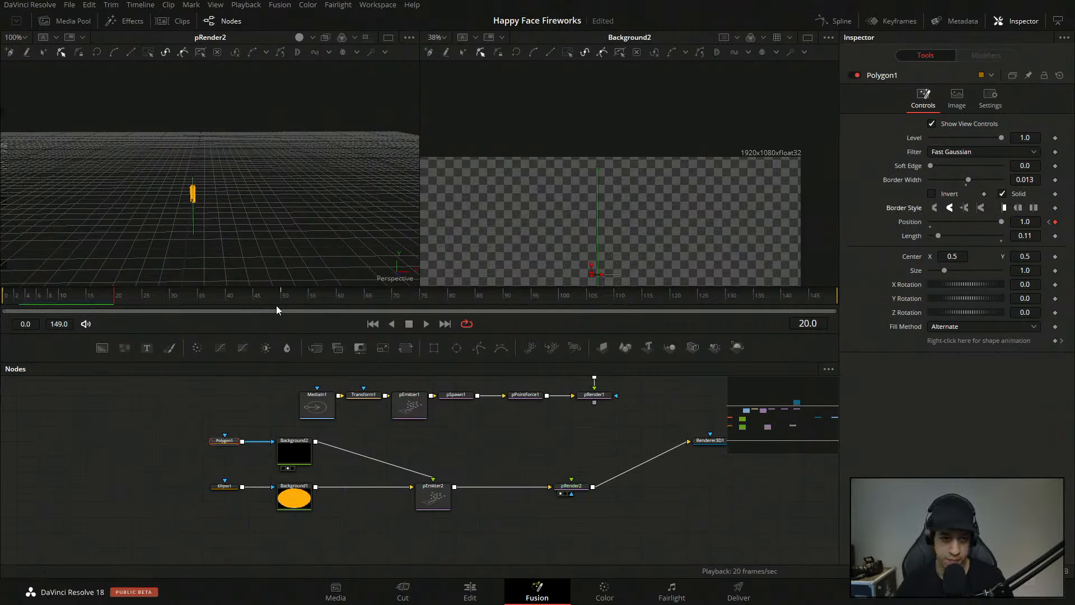
- Scrub back through the first 20 frames to frame 0 to check how the stroke travels up the line
mouse_move(94, 304)
left_mouse_down()
mouse_move(51, 303)
mouse_move(115, 303)
mouse_move(69, 302)
mouse_move(84, 303)
left_mouse_up()
left_click_drag(483, 227, 494, 186)
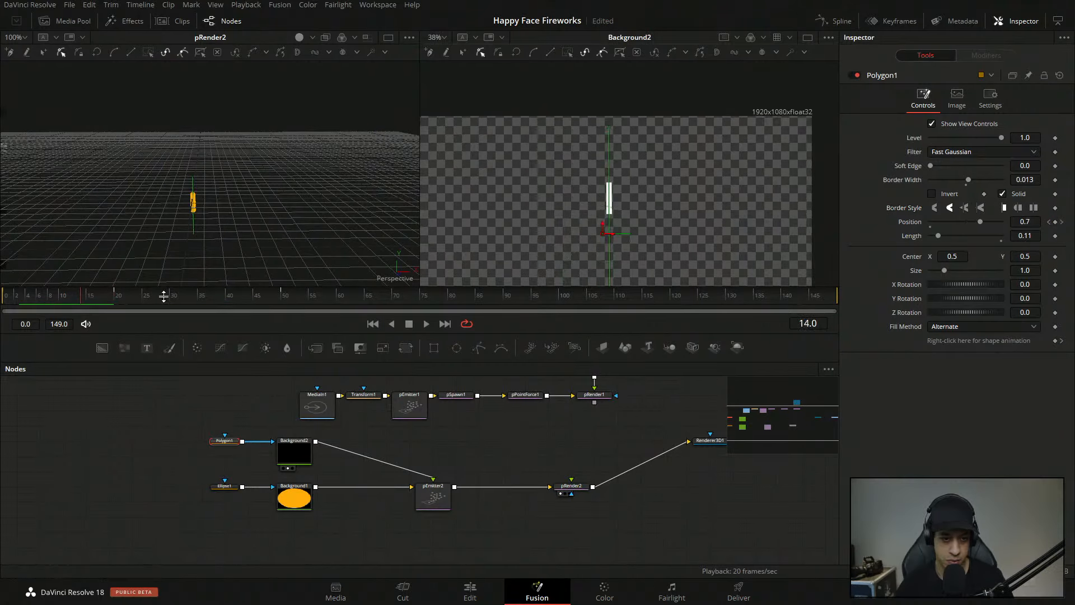
left_click_drag(24, 300, 2, 301)
left_click_drag(520, 269, 522, 126)
- View pRender2 in the second viewer and play back the emitted particles
left_click(432, 492)
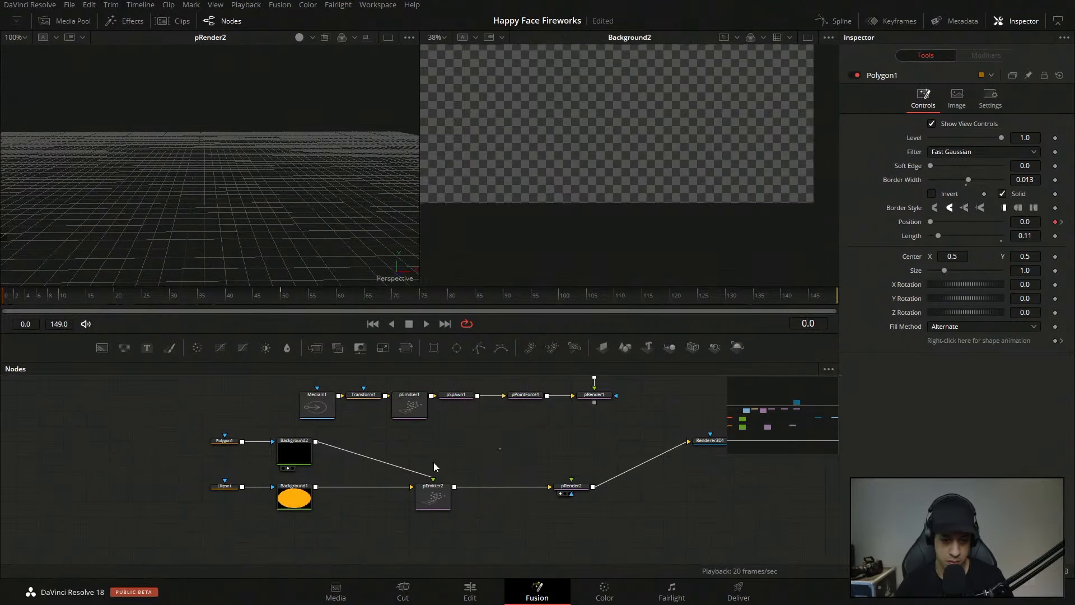
left_click_drag(582, 159, 582, 161)
left_click_drag(626, 204, 596, 209)
key("space")
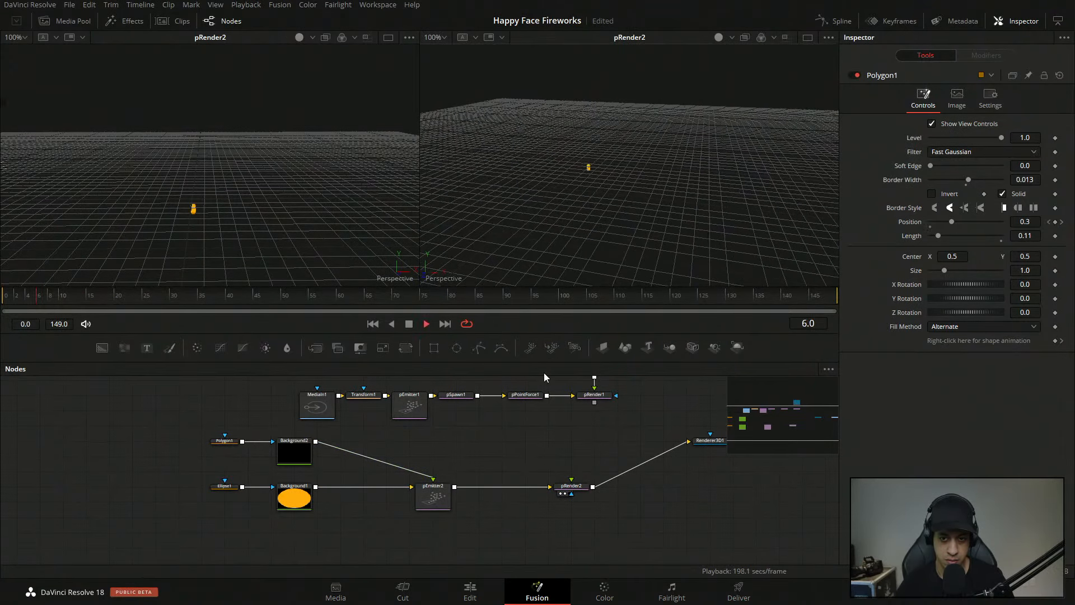
key("space")
- View Renderer3D1's output in the second viewer and play back the animation
left_click_drag(573, 411, 512, 377)
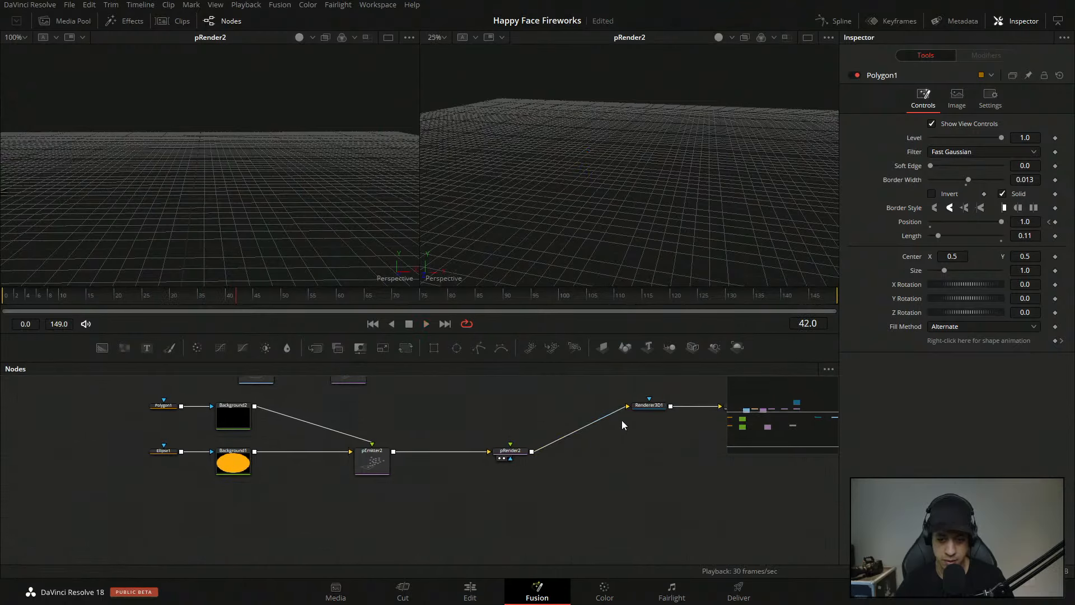
left_click_drag(650, 405, 640, 150)
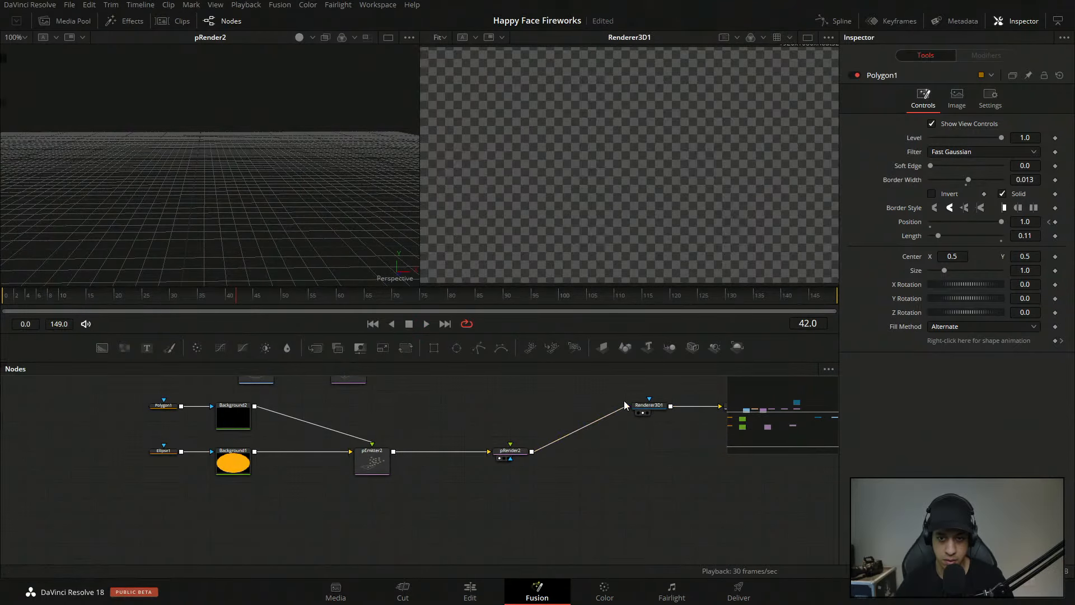
key("space")
key("space")
left_click_drag(522, 414, 467, 380)
left_click(554, 454)
- Add a second Camera3D node above Renderer3D1 and merge it with pRender2's output through a Merge3D node
left_click_drag(637, 450, 637, 521)
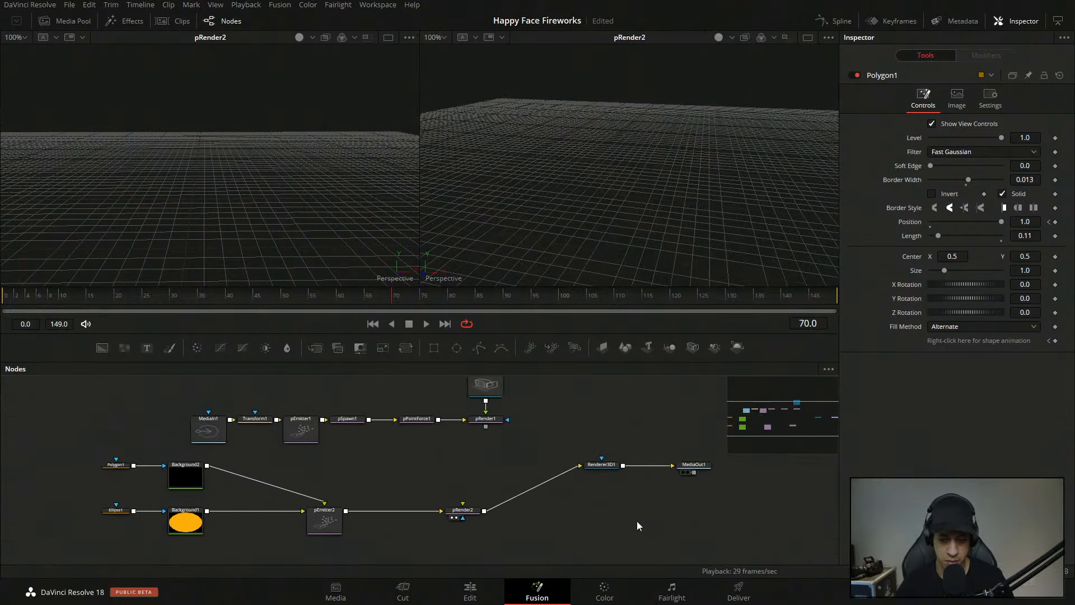
left_click_drag(692, 347, 644, 394)
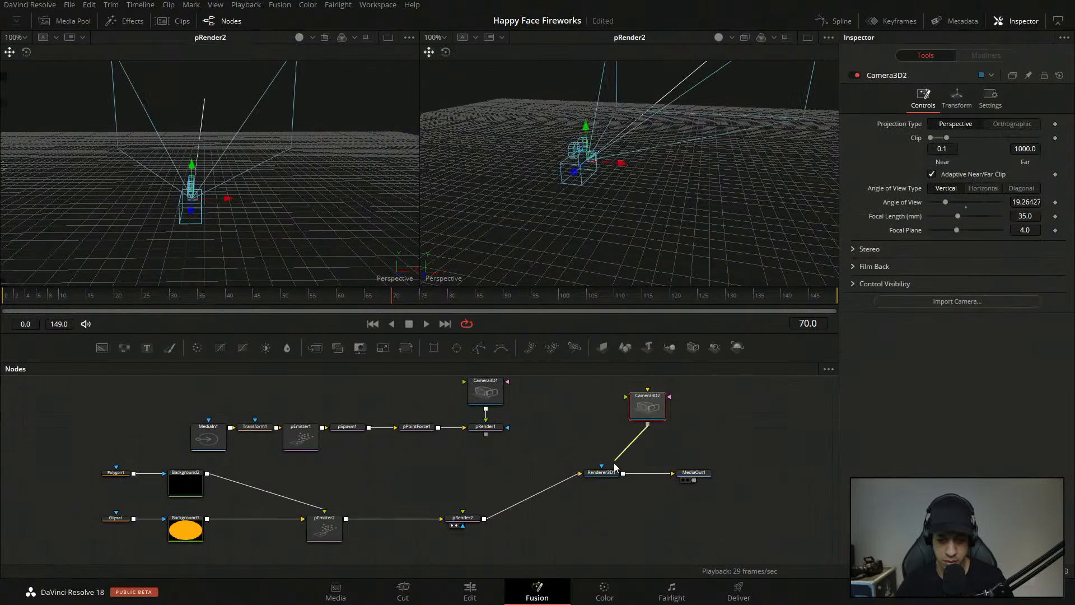
left_click_drag(725, 430, 731, 436)
left_click_drag(655, 423, 493, 518)
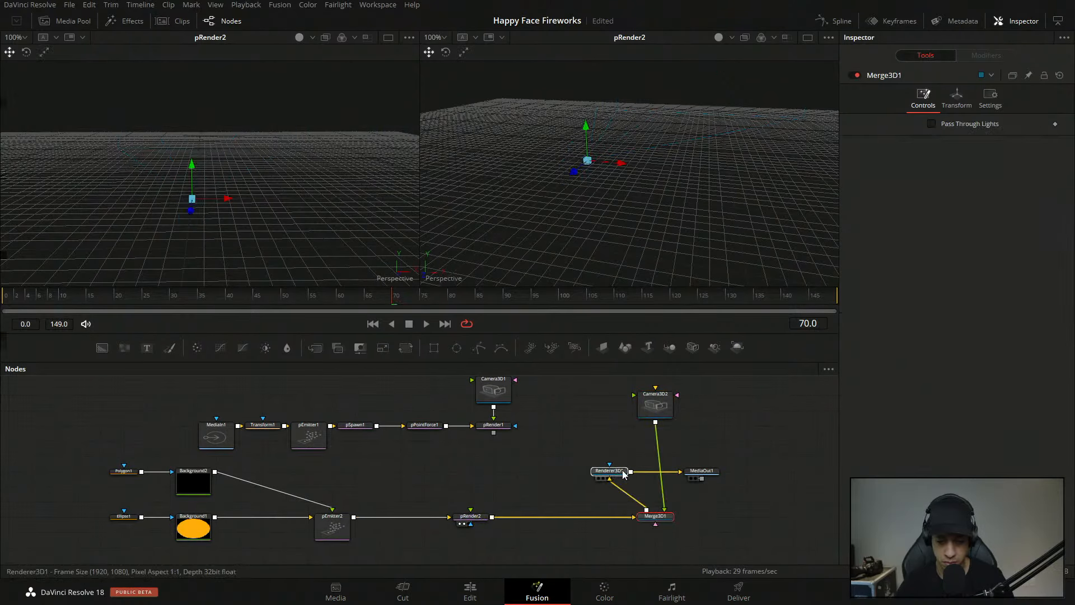
- Rearrange the nodes so Renderer3D1 sits in line after Merge3D1, with MediaOut1 beyond it
left_click_drag(623, 471, 809, 475)
left_click_drag(733, 473, 738, 518)
left_click_drag(738, 521, 731, 488)
- Disconnect Camera3D2 from Merge3D1 and connect Camera3D1 to it instead
left_click_drag(664, 451, 655, 476)
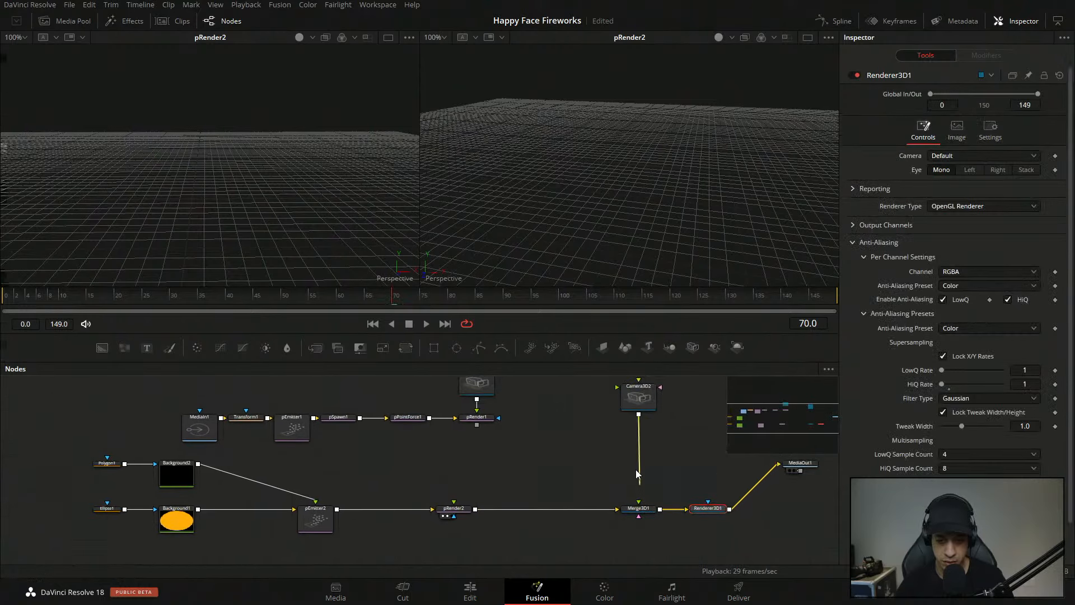
left_click(638, 471)
left_click_drag(477, 399, 638, 503)
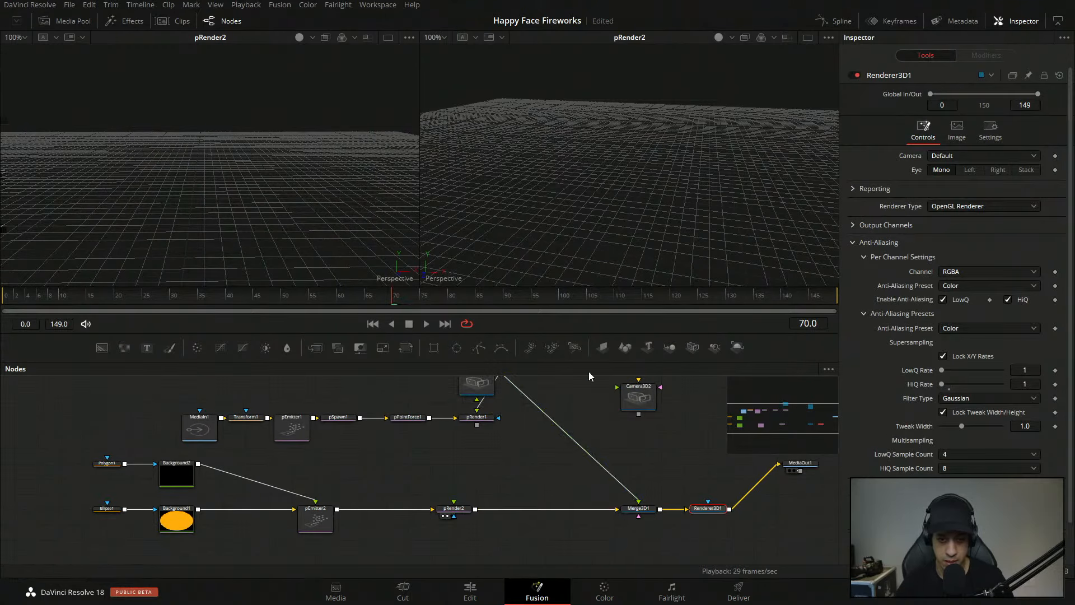
- Play the animation from frame 0, view MediaOut1 in the second viewer, and scrub to frame 12 to check the particle trail
left_click_drag(121, 300, 3, 301)
key("space")
key("space")
left_click_drag(667, 477, 558, 460)
left_click(685, 453)
left_click(678, 429)
key("space")
key("space")
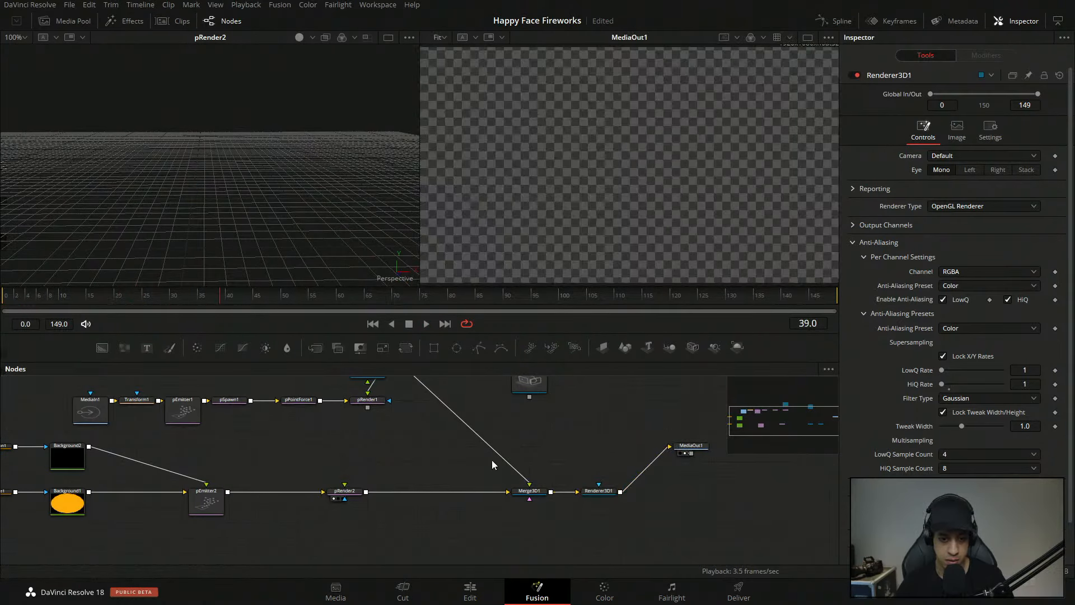
left_click_drag(315, 444, 364, 448)
left_click_drag(102, 291, 76, 294)
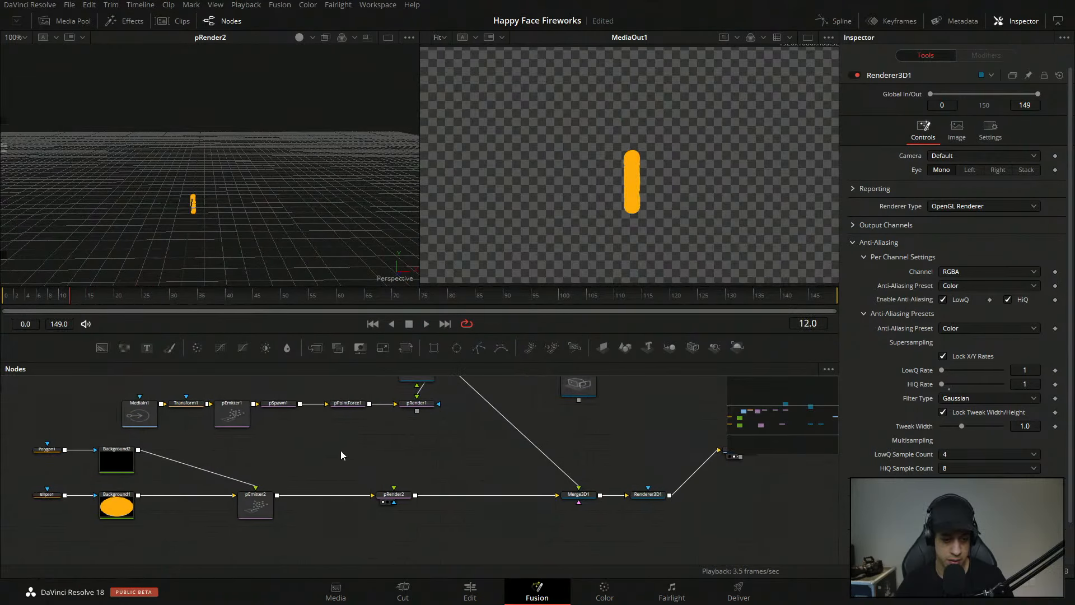
- Set pEmitter2's particle size to 0.0552 and shape its Size Over Life curve to fall smoothly to zero
left_click_drag(341, 450, 432, 415)
left_click(346, 470)
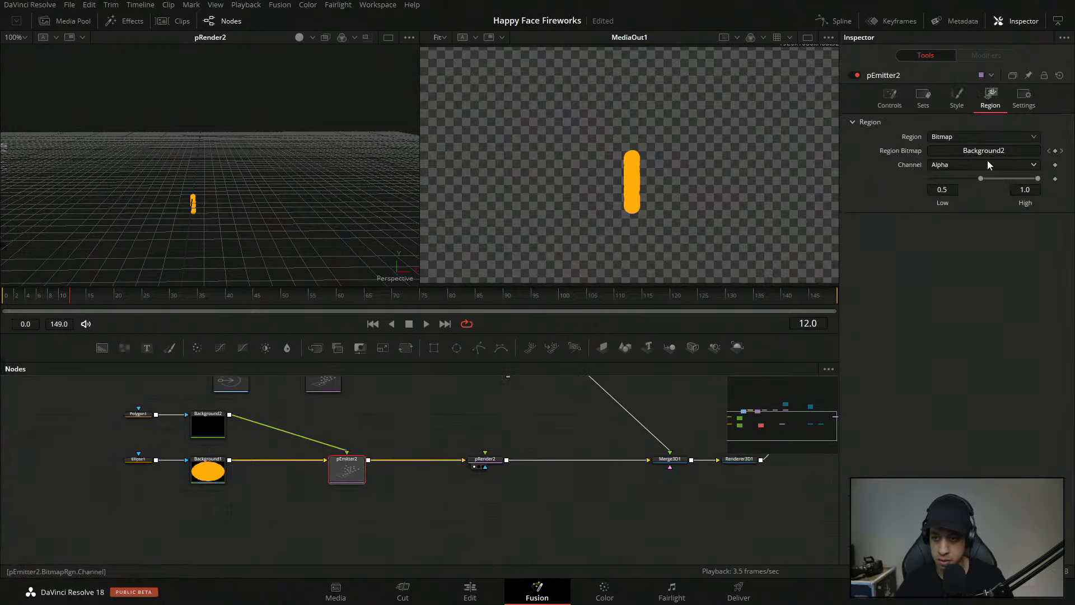
left_click(890, 98)
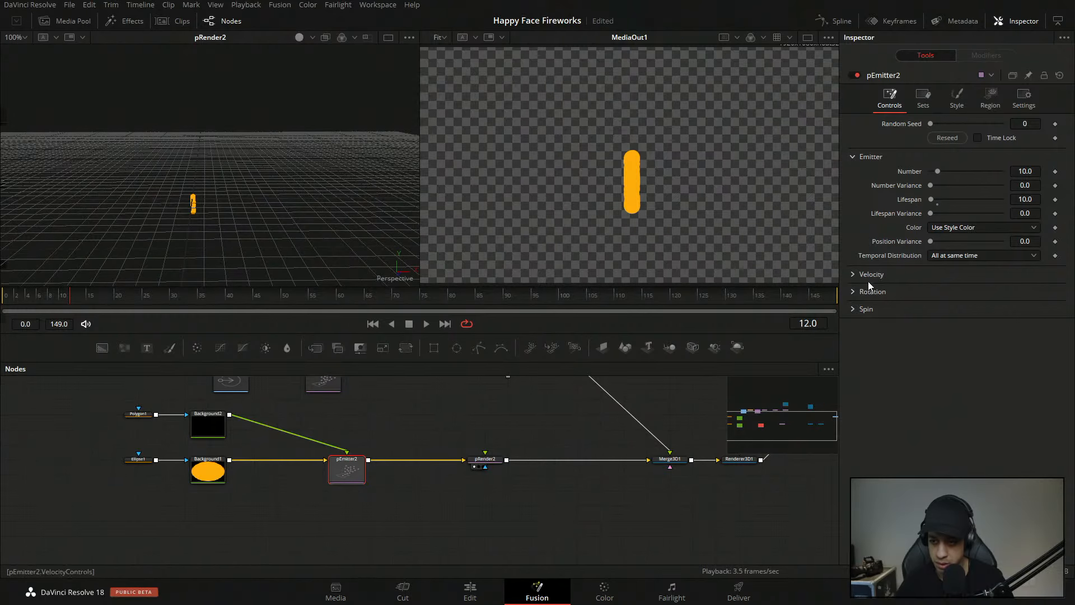
left_click(956, 101)
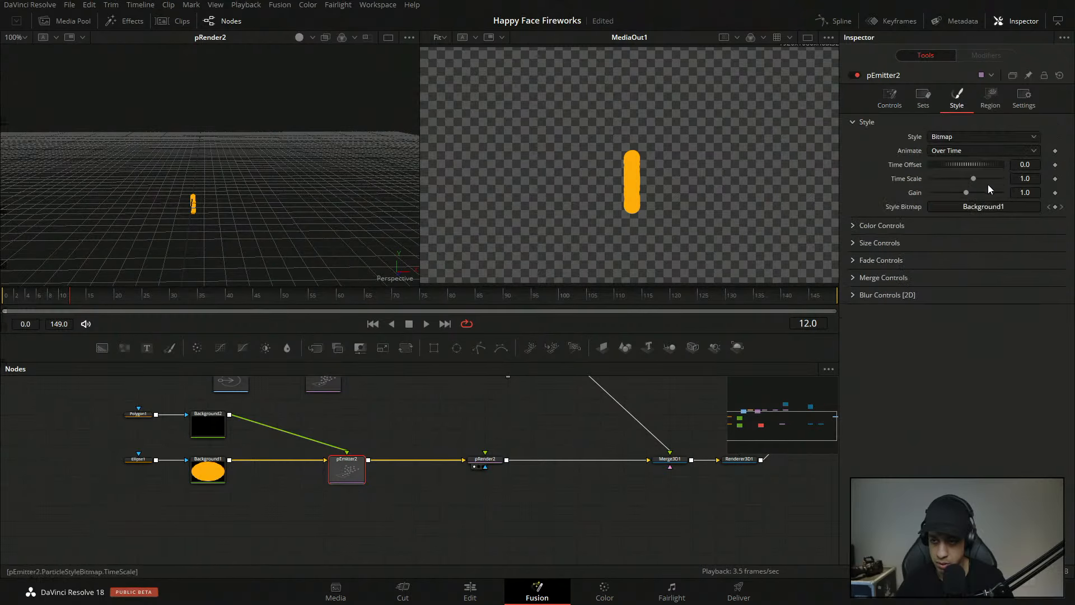
left_click(865, 242)
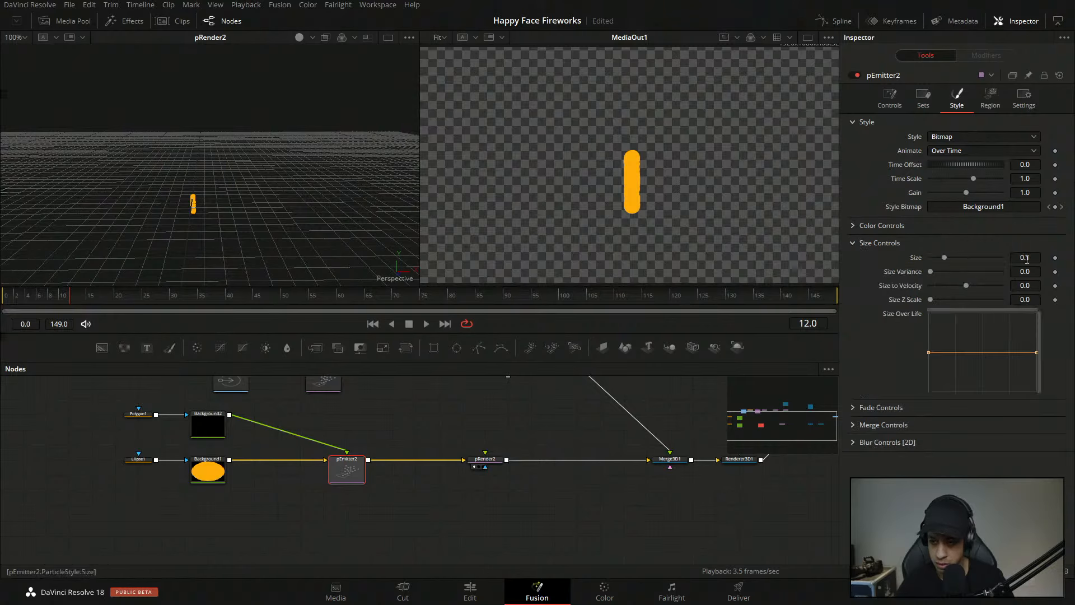
left_click_drag(945, 257, 938, 257)
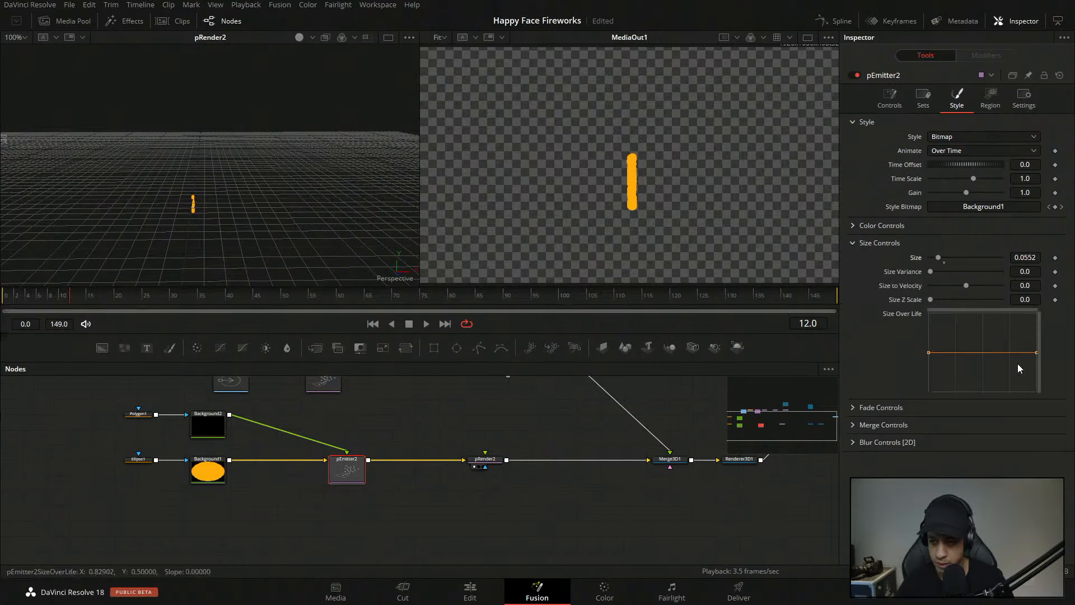
left_click_drag(1037, 352, 1036, 390)
left_click_drag(983, 353, 958, 353)
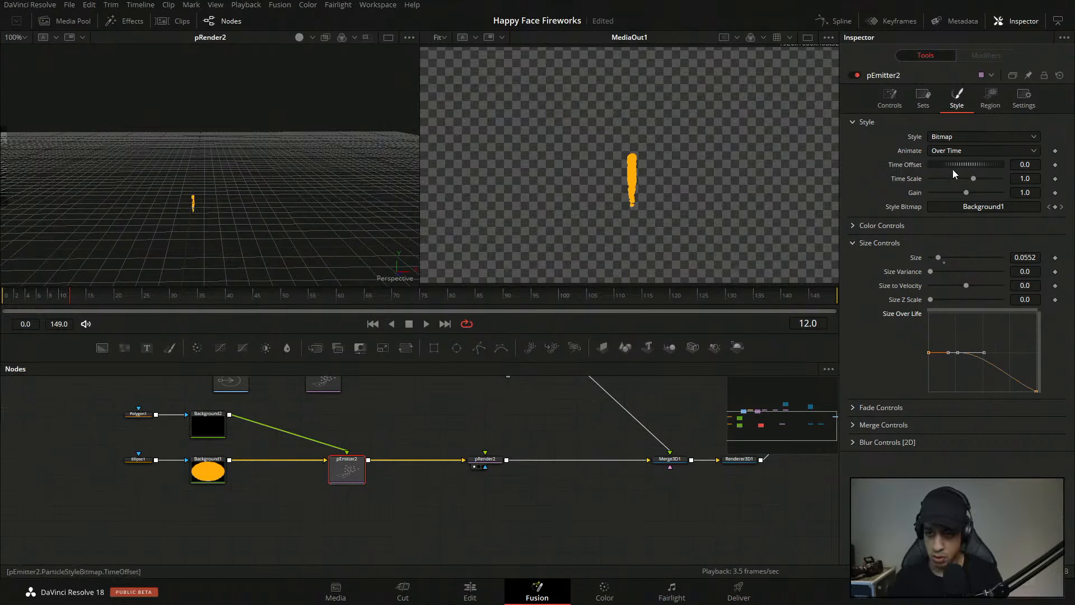
- Keep the start of pEmitter2's Color Over Life gradient white and add an orange #ffad08 stop just after it
left_click(856, 226)
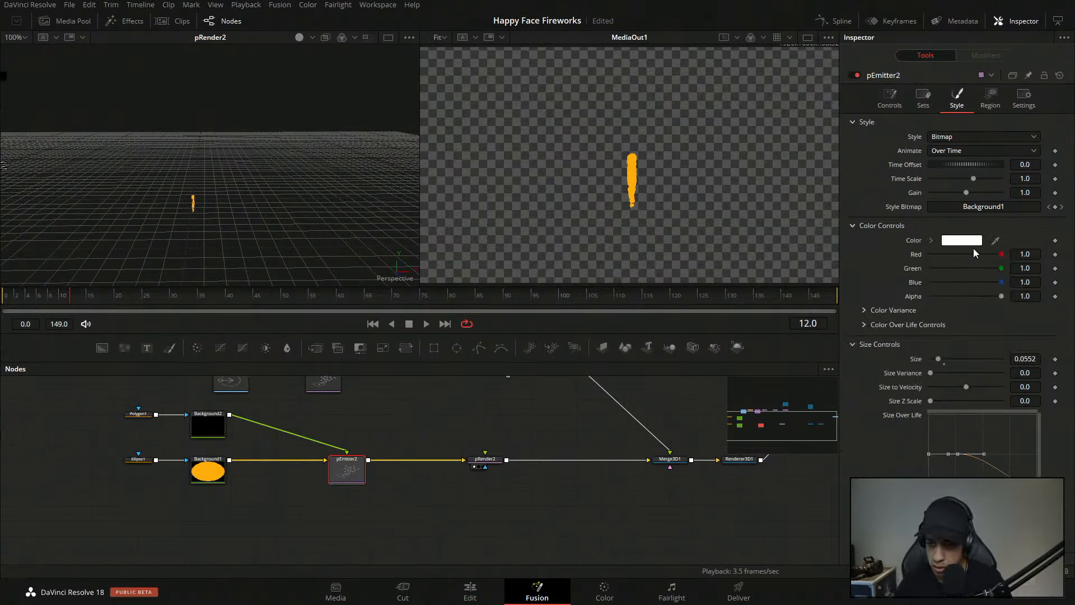
left_click(864, 324)
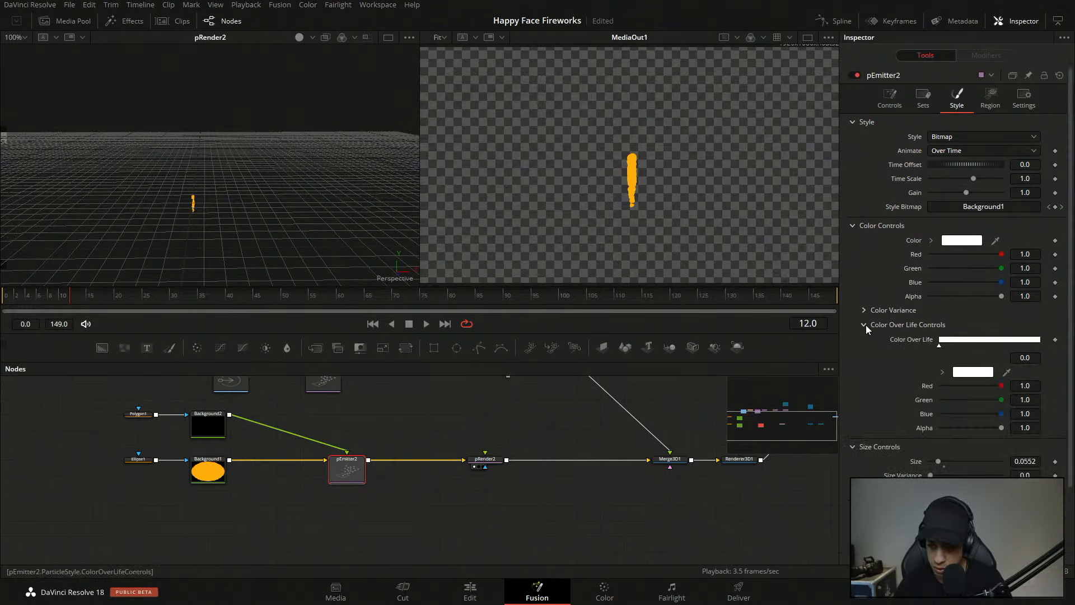
left_click(972, 373)
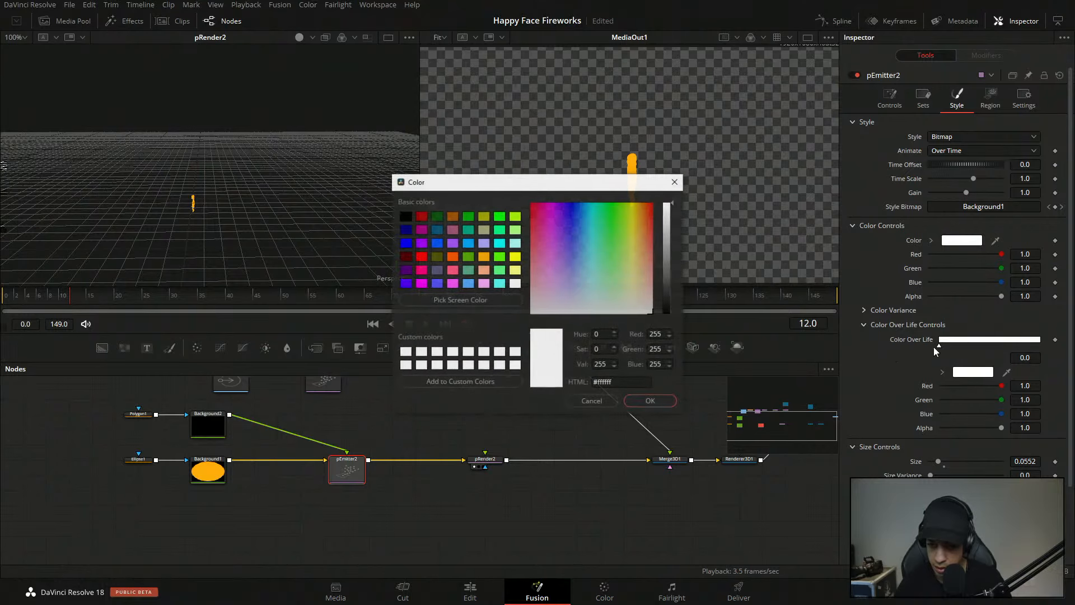
left_click_drag(634, 301, 656, 320)
left_click(651, 401)
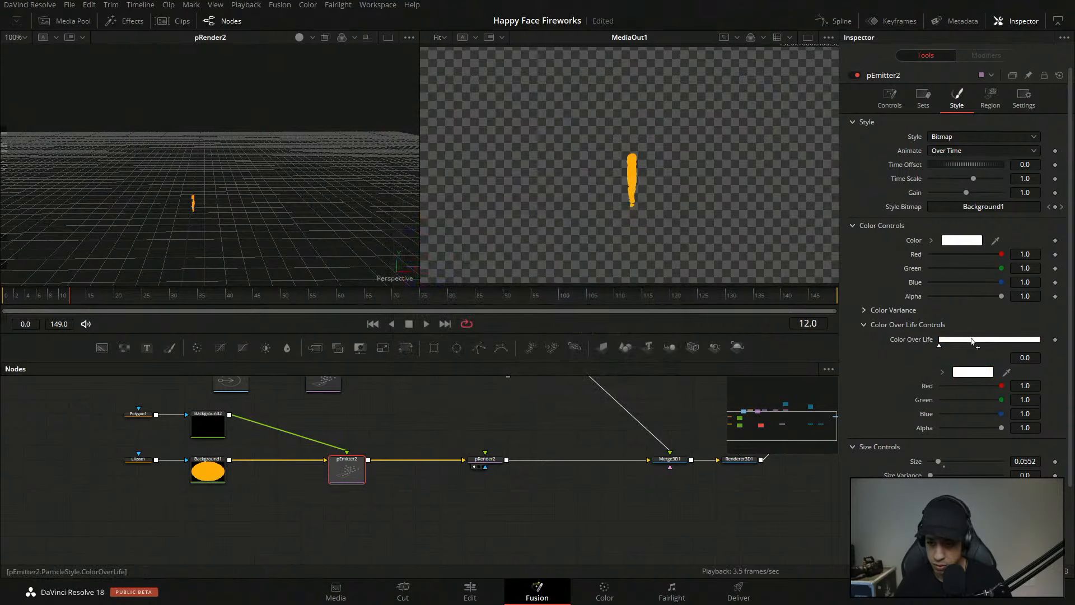
double_click(946, 347)
left_click_drag(632, 205, 640, 206)
left_click(652, 401)
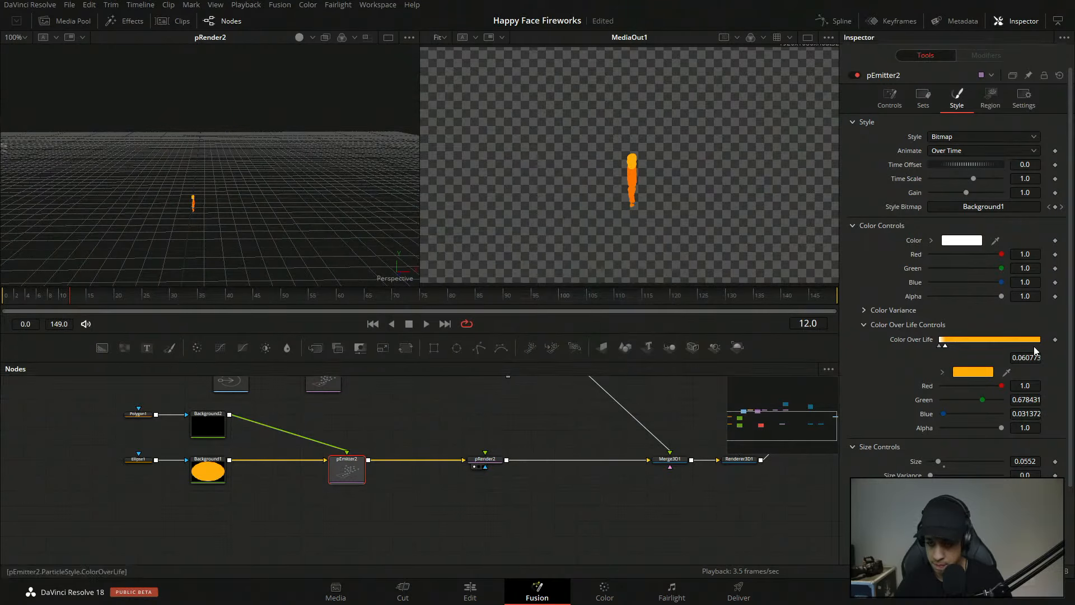
- Set the gradient's end stop to orange with alpha 0 and move the middle orange stop to about 0.398
left_click(975, 373)
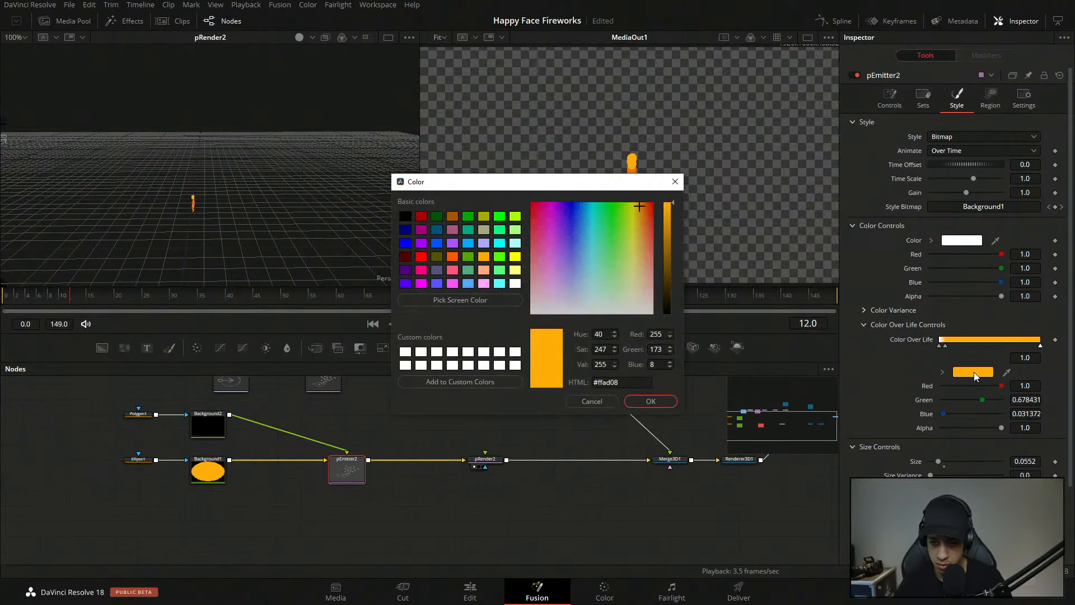
left_click(650, 401)
left_click_drag(1002, 428, 853, 414)
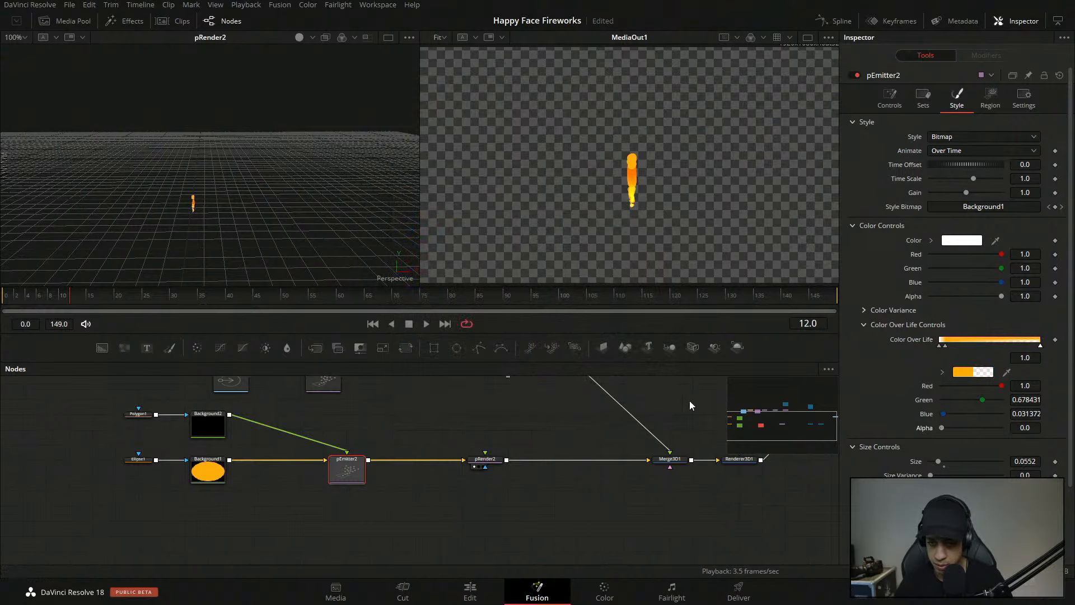
left_click_drag(946, 346, 979, 371)
- Reduce pEmitter2's particle size to 0.0219
left_click(529, 502)
left_click_drag(600, 489, 520, 479)
left_click_drag(939, 461, 933, 461)
left_click(1020, 460)
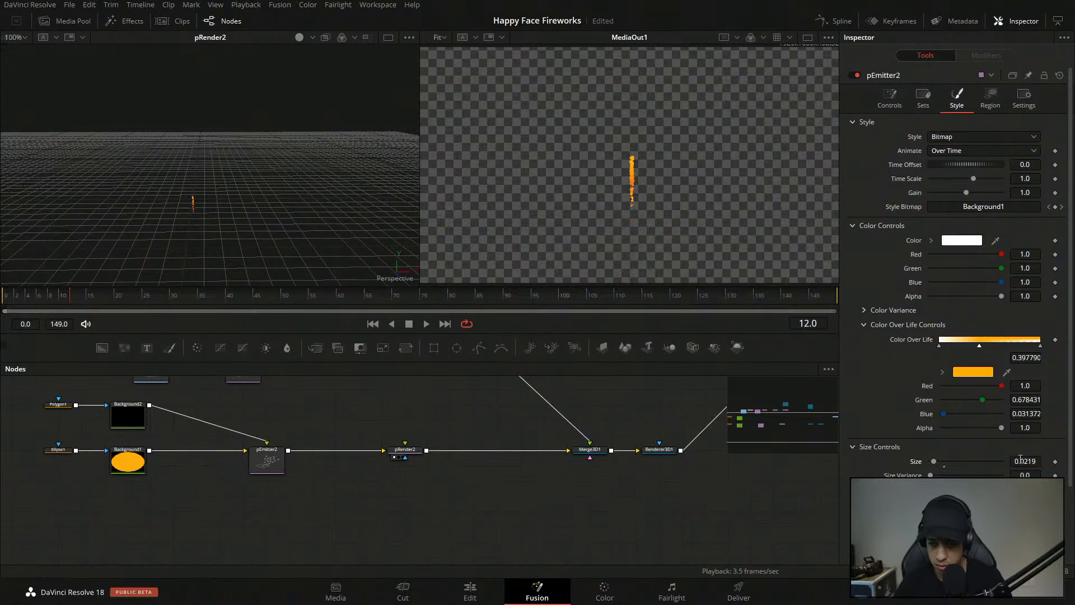
- Set pEmitter2's emission number to 50 and play the animation to check the trail
left_click(889, 98)
left_click(1036, 172)
type("50")
key("Tab")
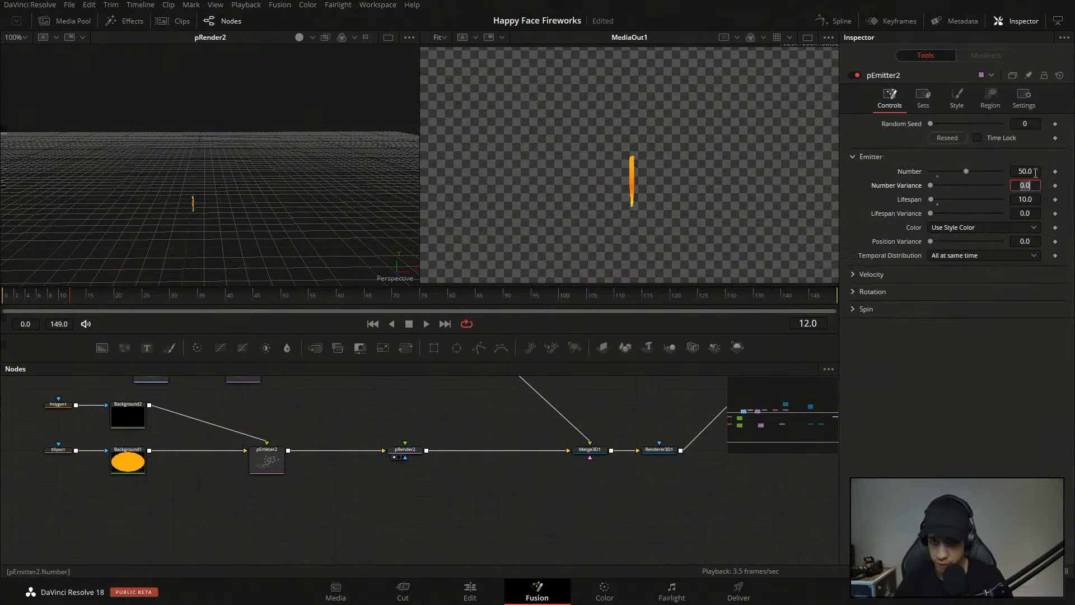
key("BackSpace")
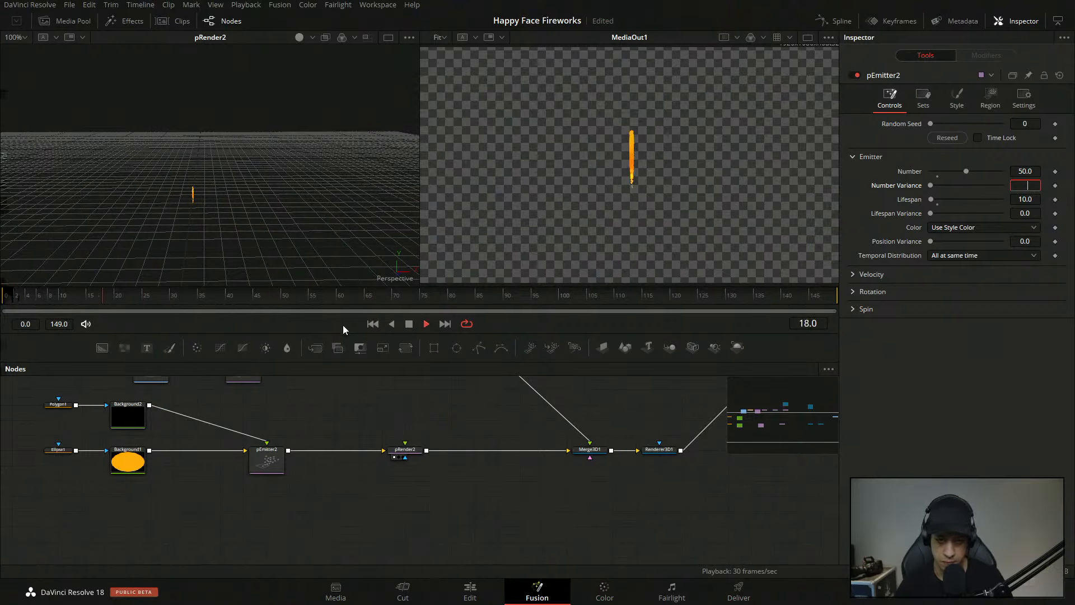
left_click_drag(590, 222, 593, 185)
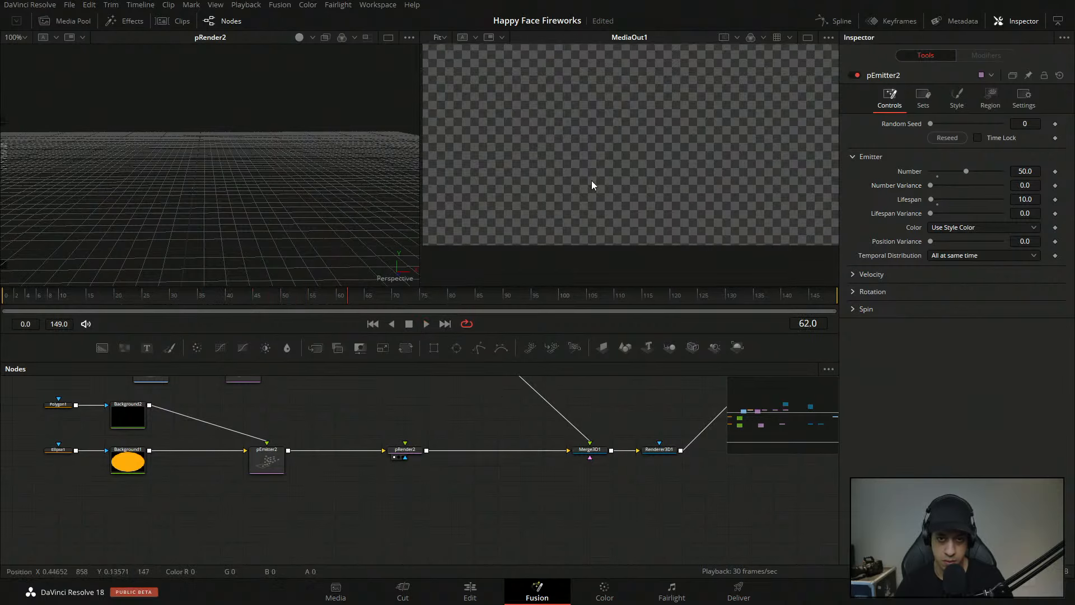
- View Merge3D1 in the second viewer at frame 13, move the scene camera closer to the particles, and view Renderer3D1 there instead
left_click(596, 450)
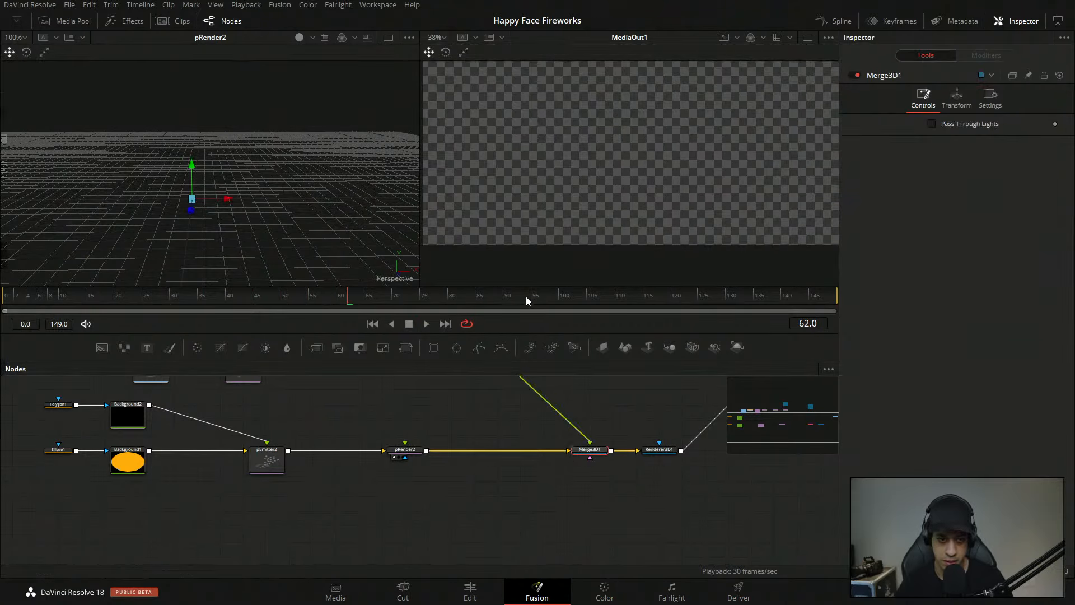
key("2")
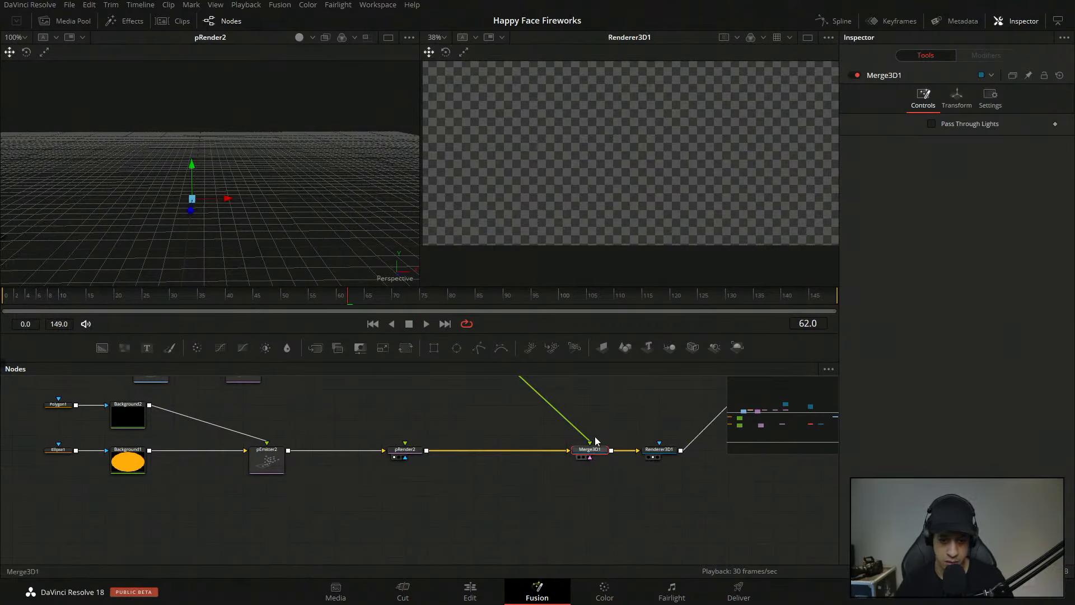
left_click_drag(537, 231, 723, 218)
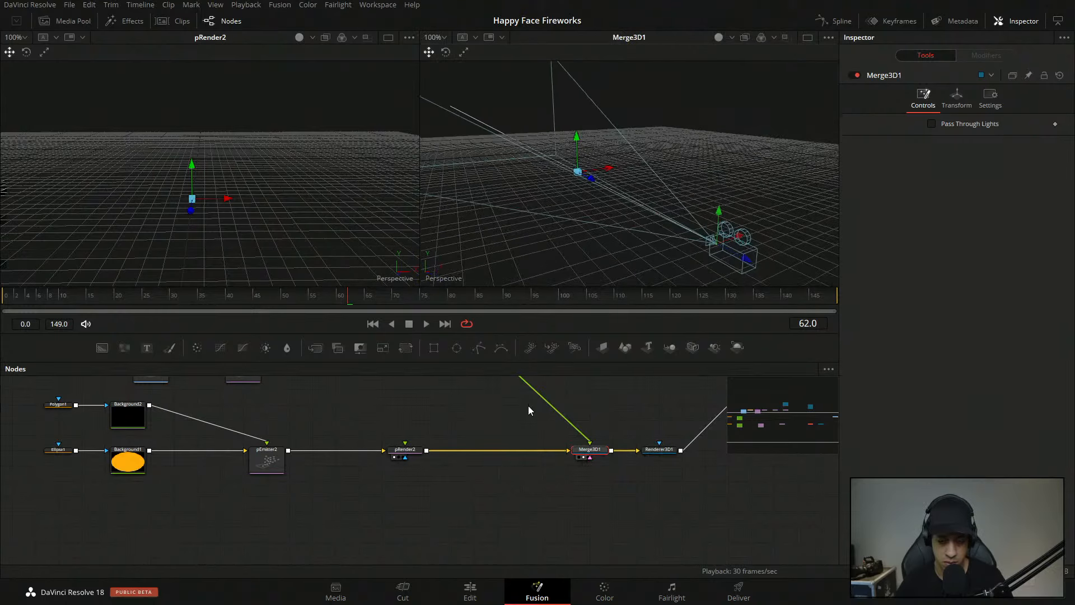
scroll(611, 392, "up", 1)
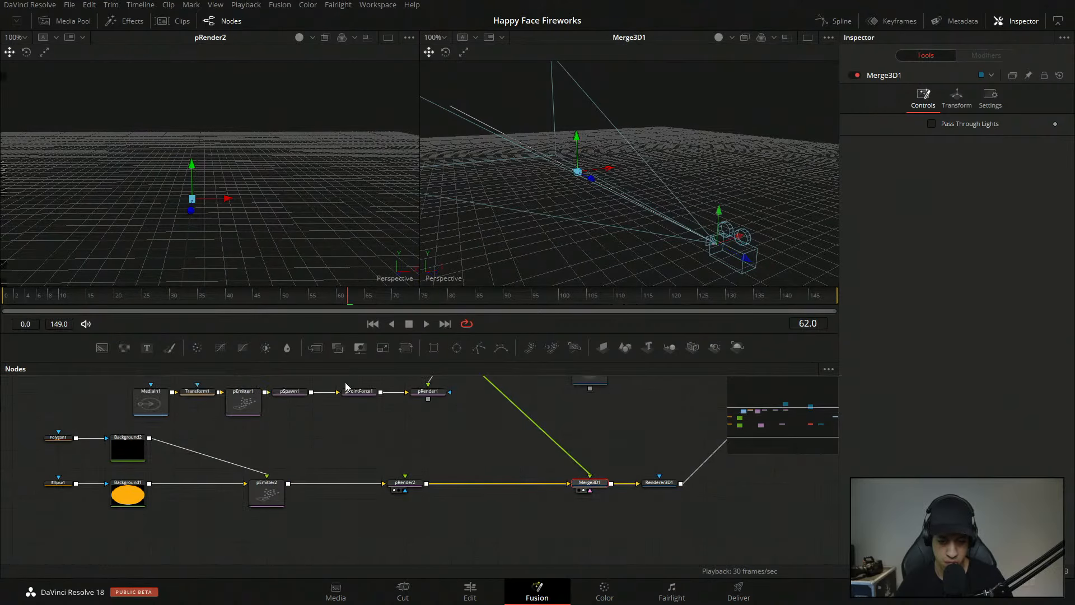
left_click_drag(207, 296, 87, 301)
left_click(405, 482)
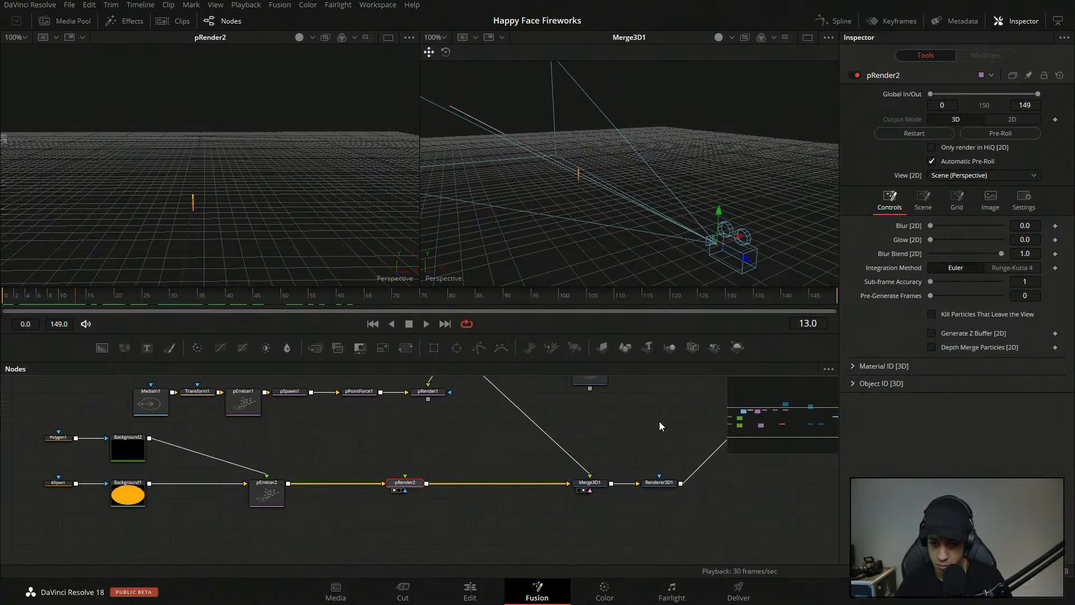
left_click(592, 484)
left_click(405, 482)
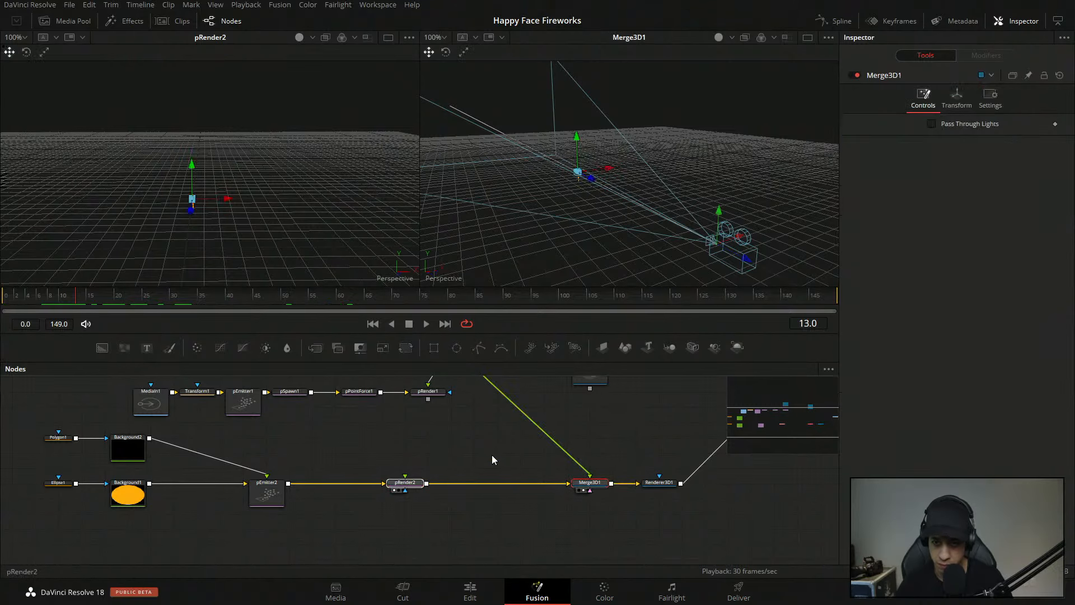
left_click_drag(752, 269, 662, 218)
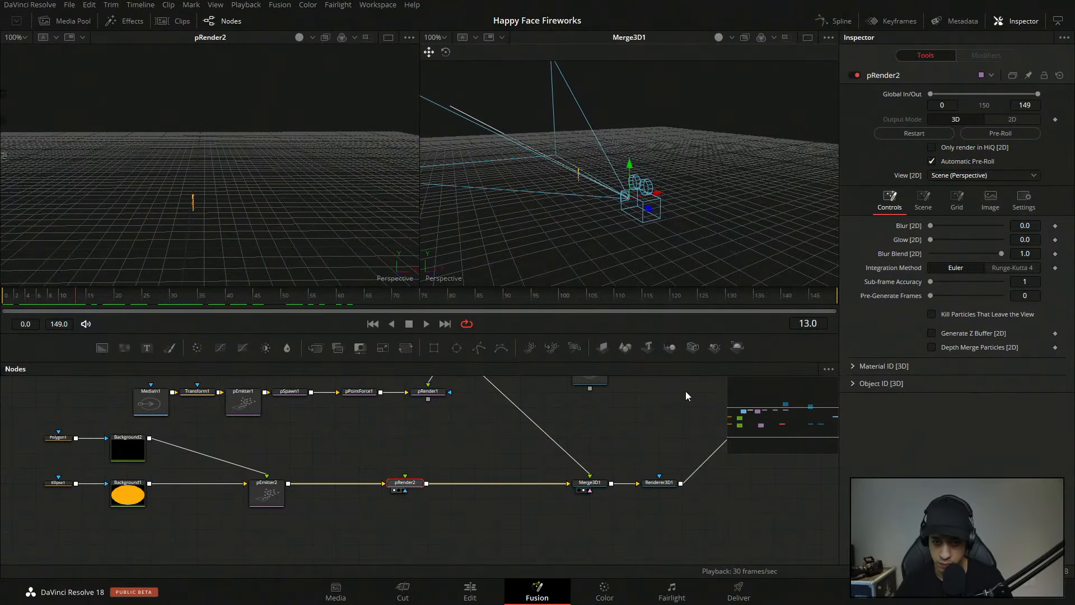
left_click_drag(626, 367, 621, 262)
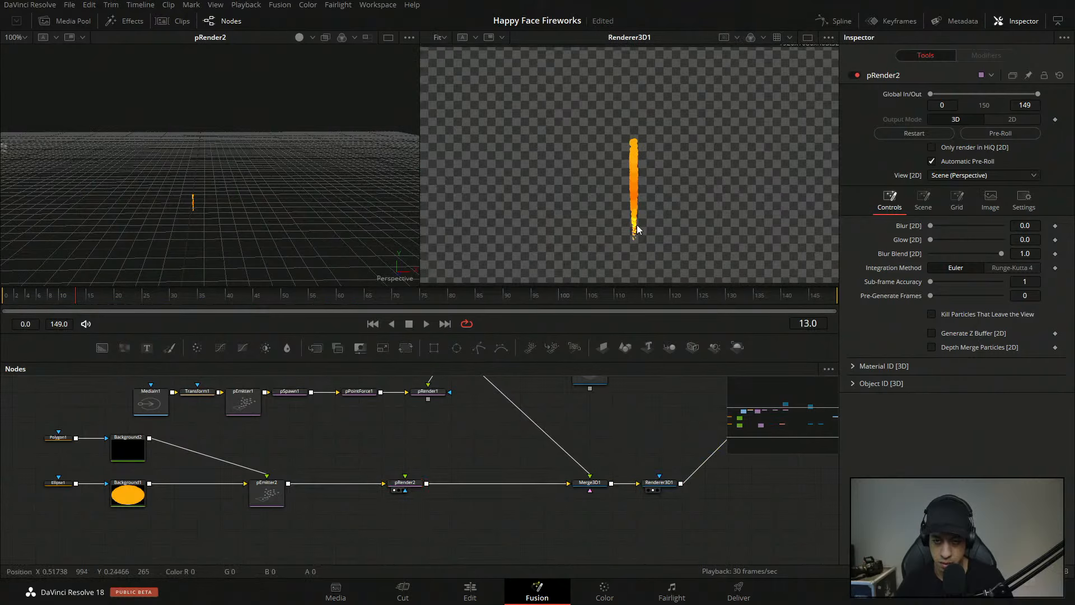
scroll(635, 228, "down", 2)
- Reduce pEmitter2's particle size to 0.0103
left_click(266, 492)
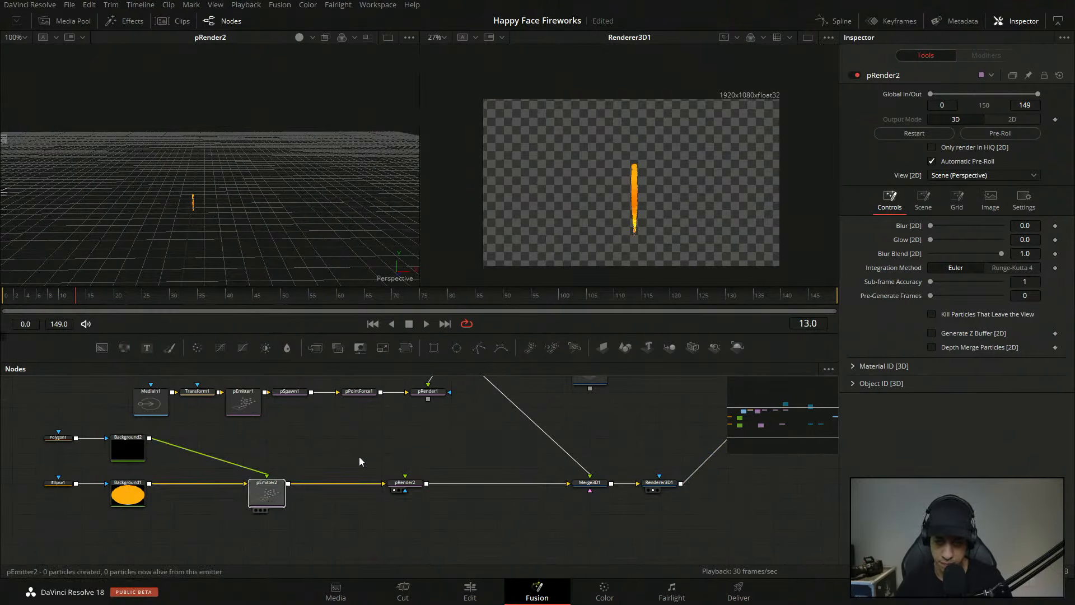
left_click(983, 96)
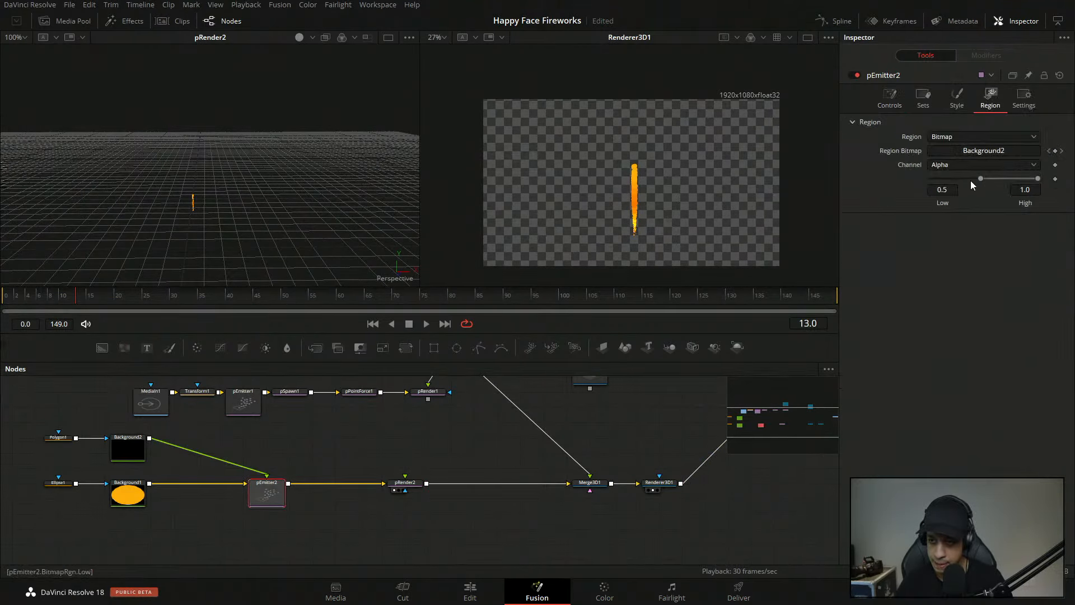
left_click(958, 99)
scroll(1001, 391, "down", 3)
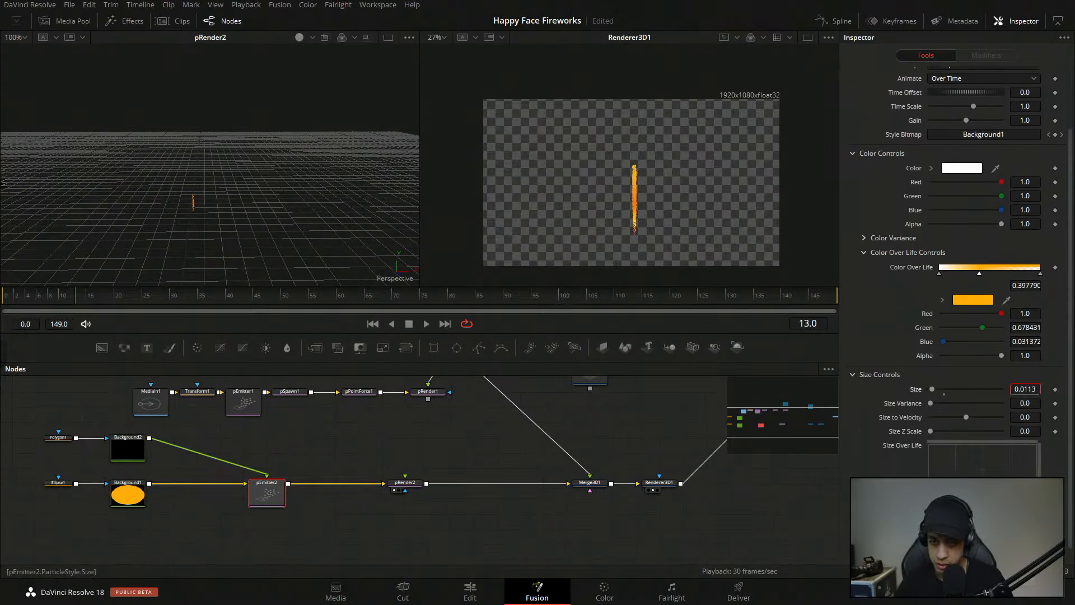
left_click_drag(1026, 390, 1027, 389)
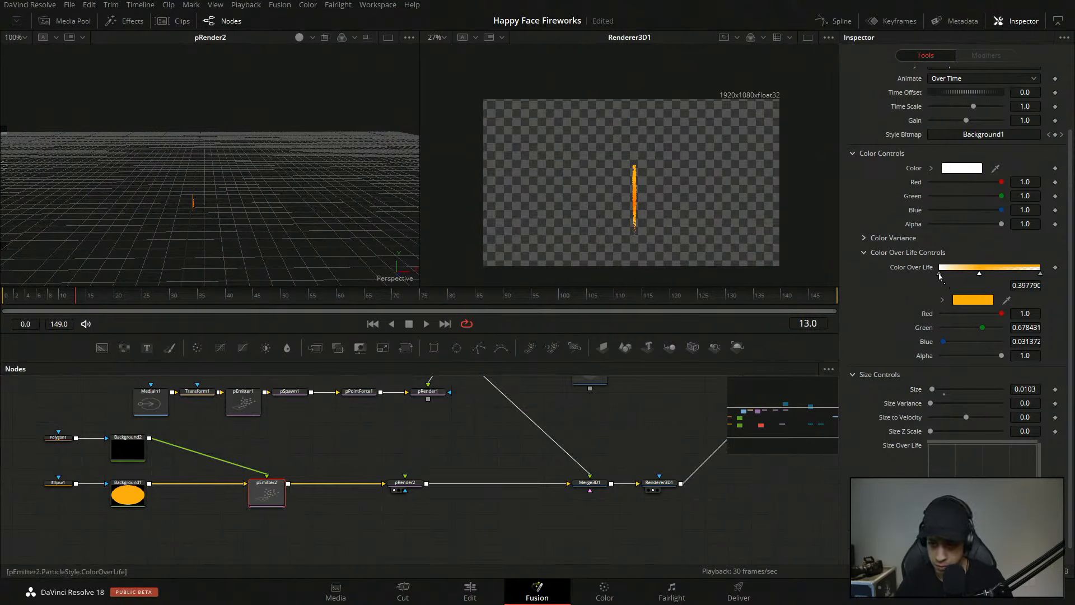
- Change the first stop of pEmitter2's Color Over Life gradient to orange #ffa007
left_click(940, 273)
left_click(973, 299)
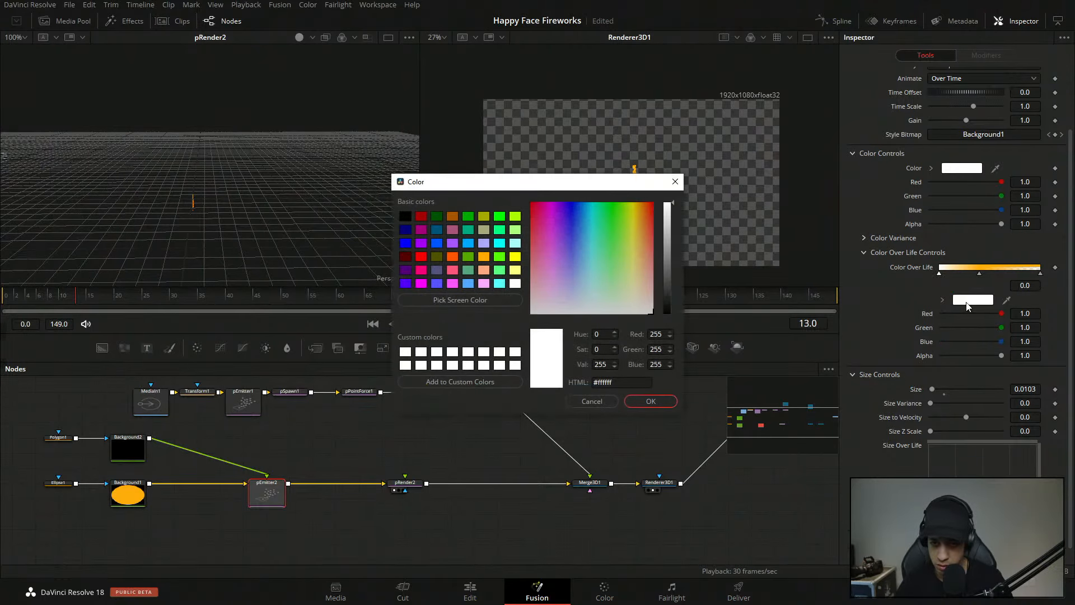
left_click(612, 209)
left_click_drag(612, 209, 640, 210)
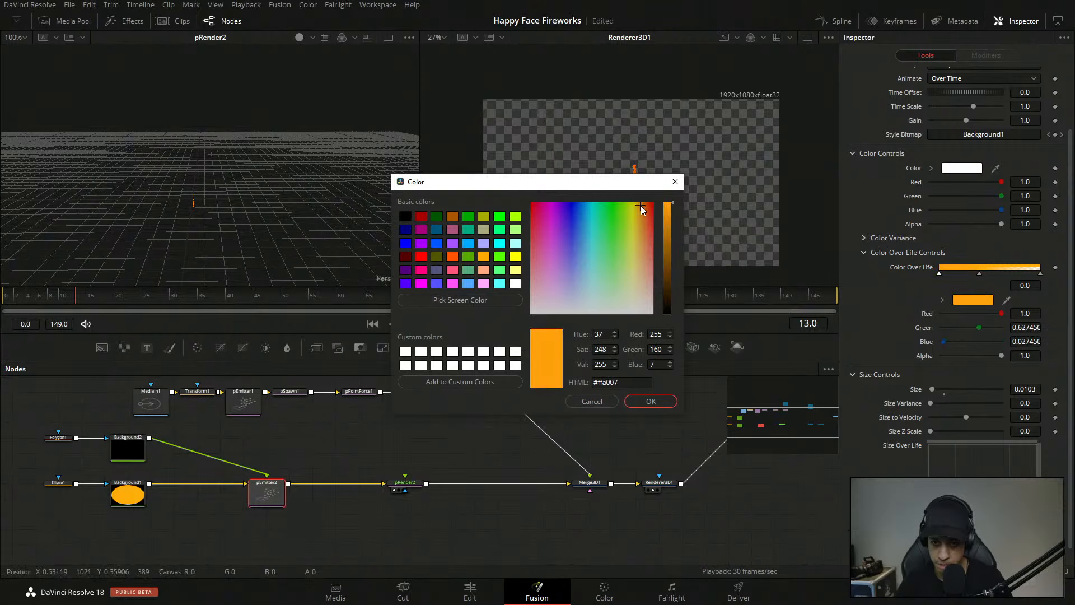
left_click(651, 401)
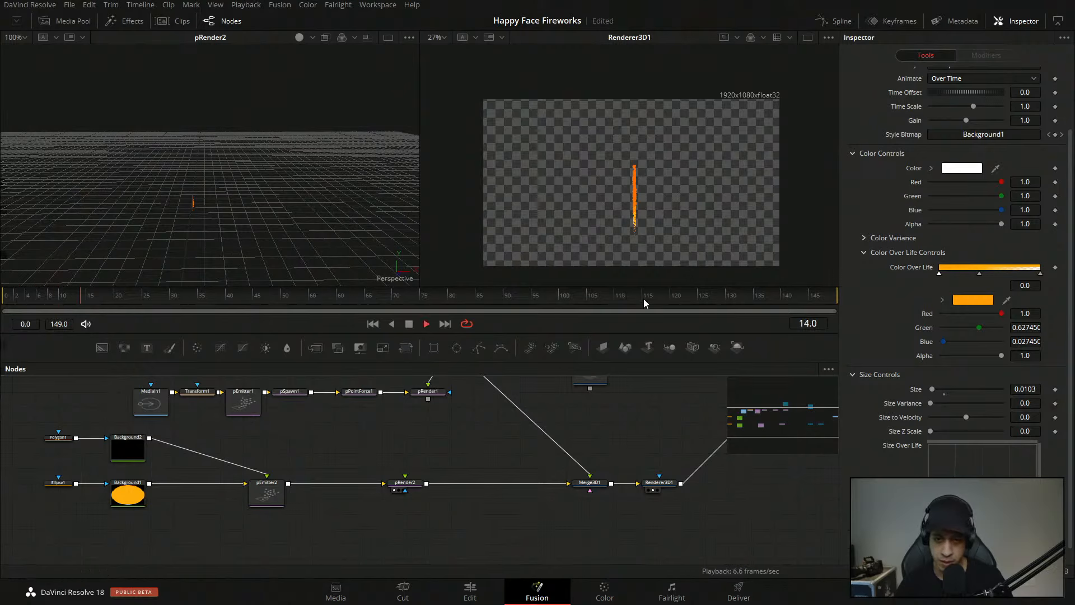
- Play the recoloured trail from frame 0, open Renderer3D1's settings, and return to frame 13 to inspect the render
left_click_drag(647, 262, 661, 237)
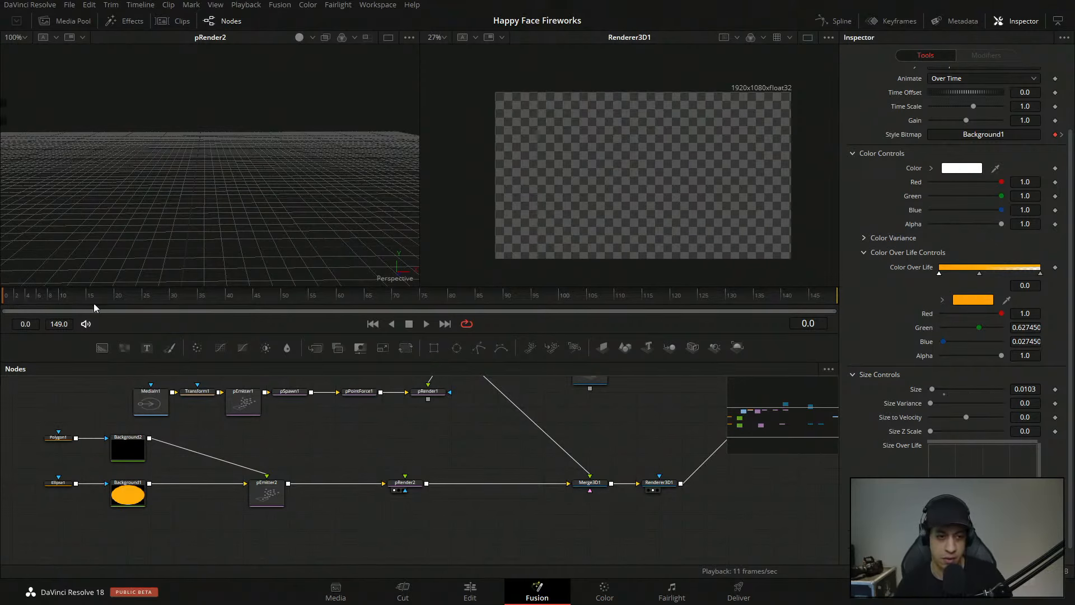
key("space")
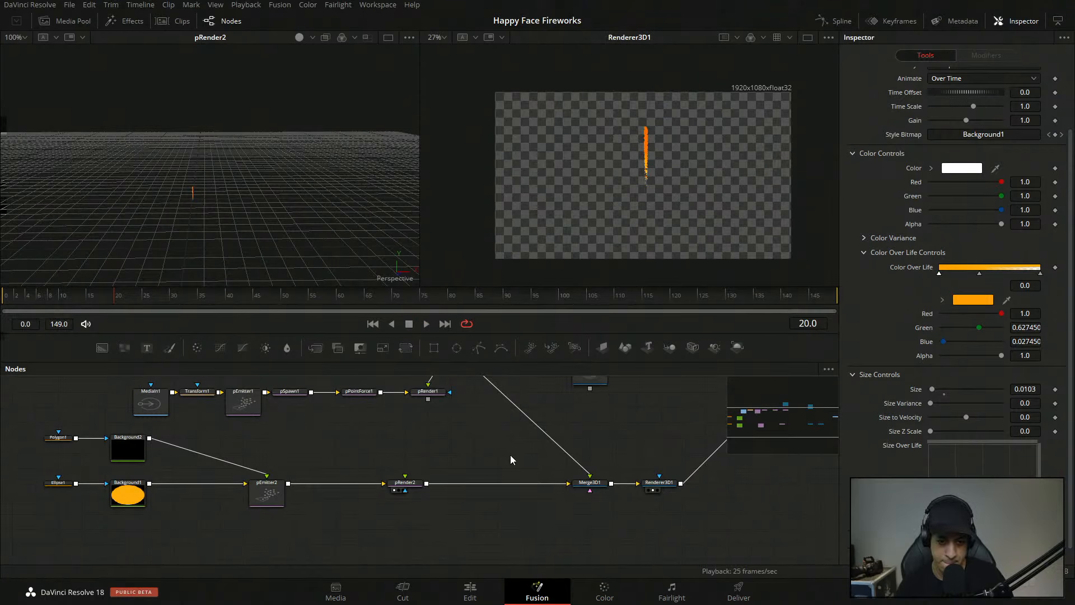
left_click_drag(493, 450, 405, 443)
left_click(574, 476)
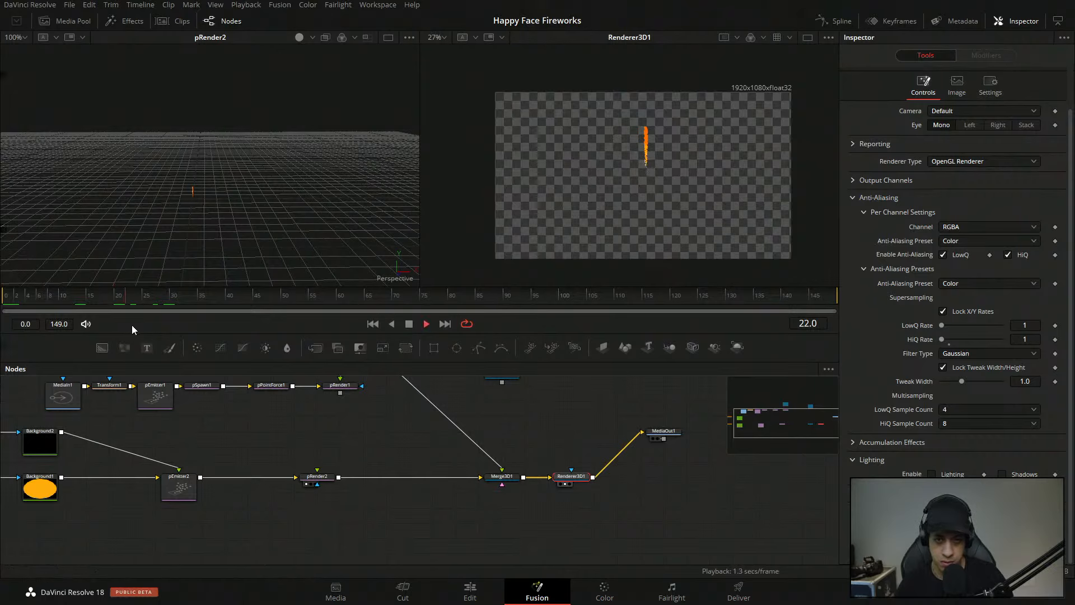
left_click_drag(64, 298, 25, 293)
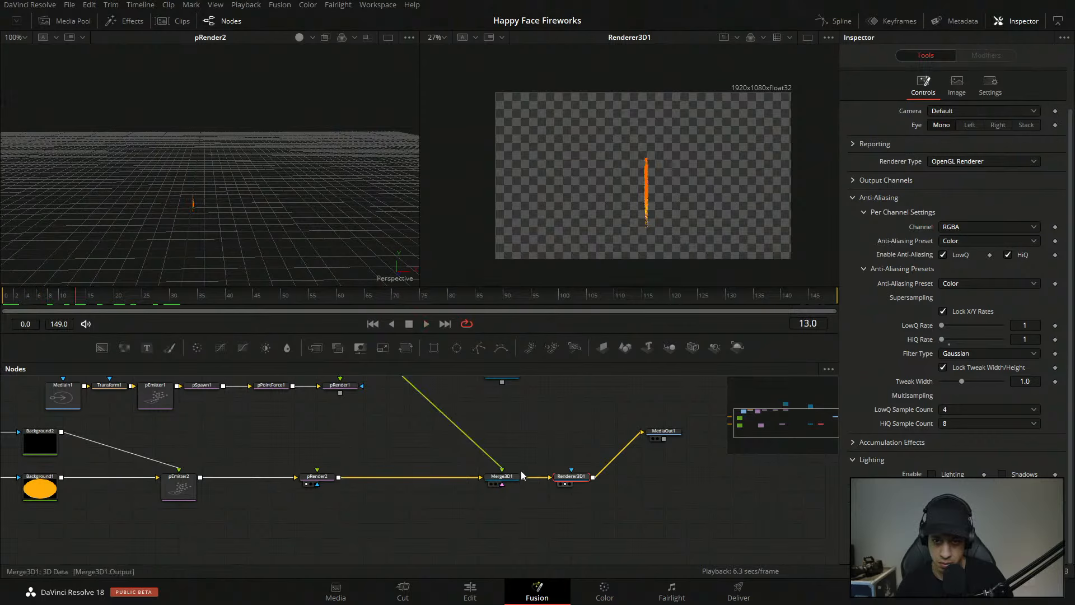
- Check Merge3D1's transform settings and move the MediaOut1 node closer to Renderer3D1's row
left_click(514, 477)
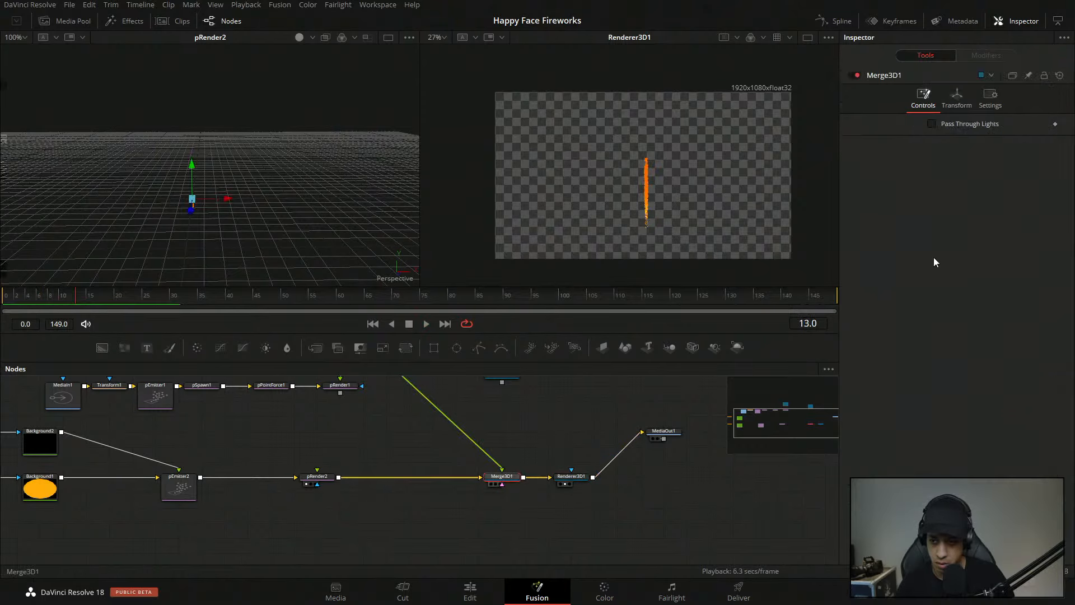
left_click(957, 96)
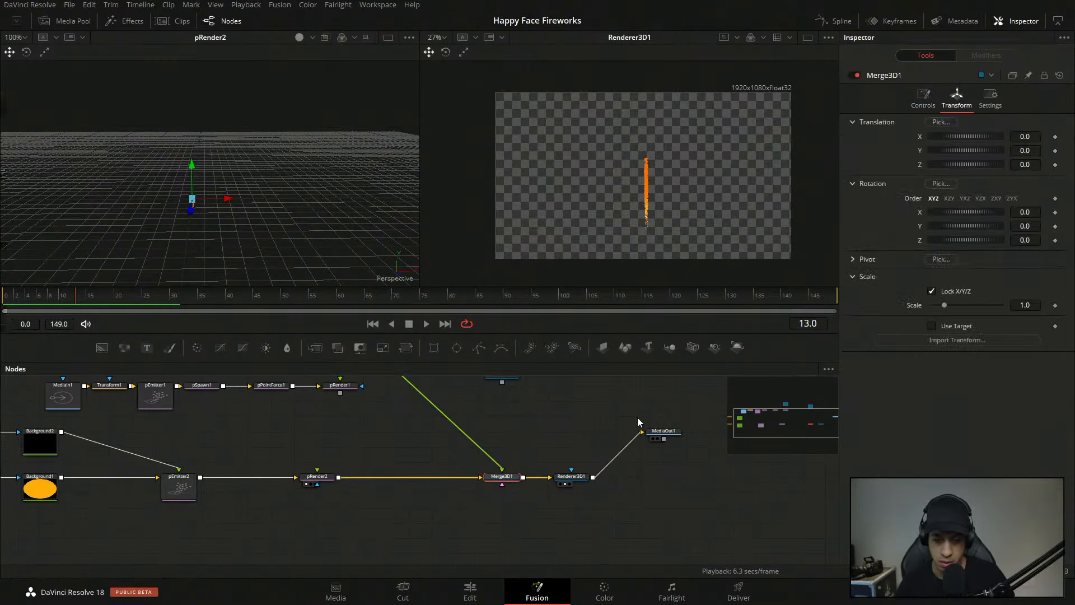
left_click_drag(637, 418, 670, 453)
left_click_drag(360, 442, 546, 457)
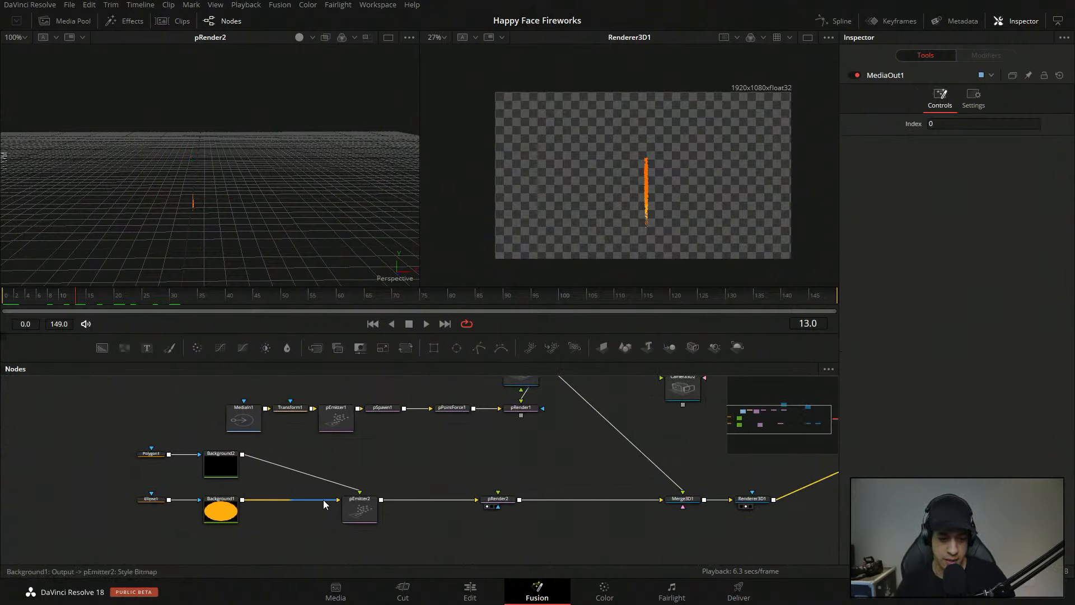
- Select pEmitter2 to show its style settings and scrub to frame 27 to check the end of the trail
left_click(349, 463)
left_click_drag(390, 481, 369, 495)
left_click(341, 522)
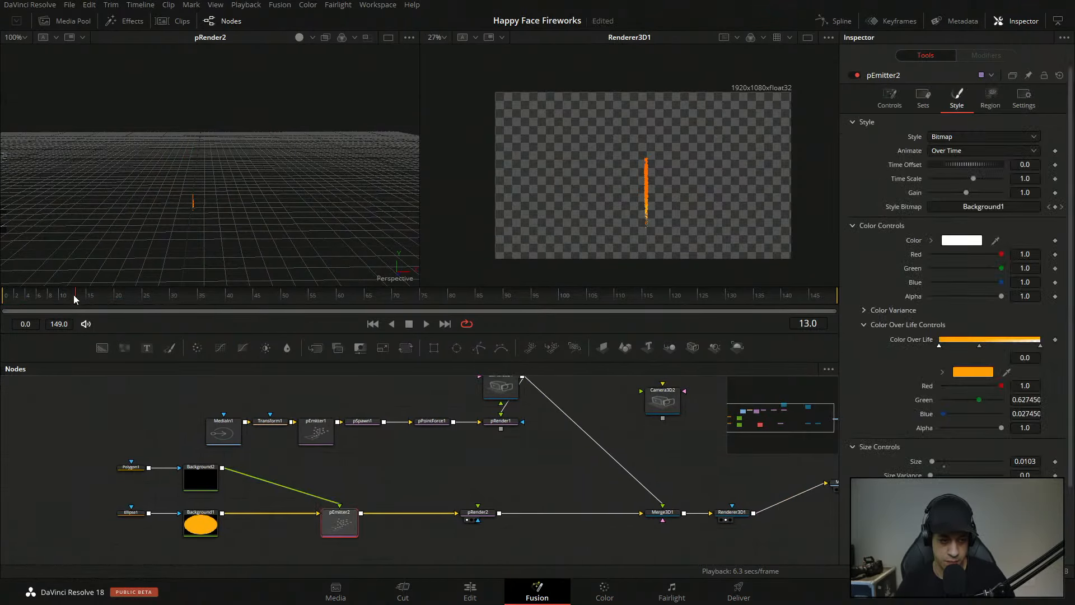
left_click_drag(73, 294, 153, 307)
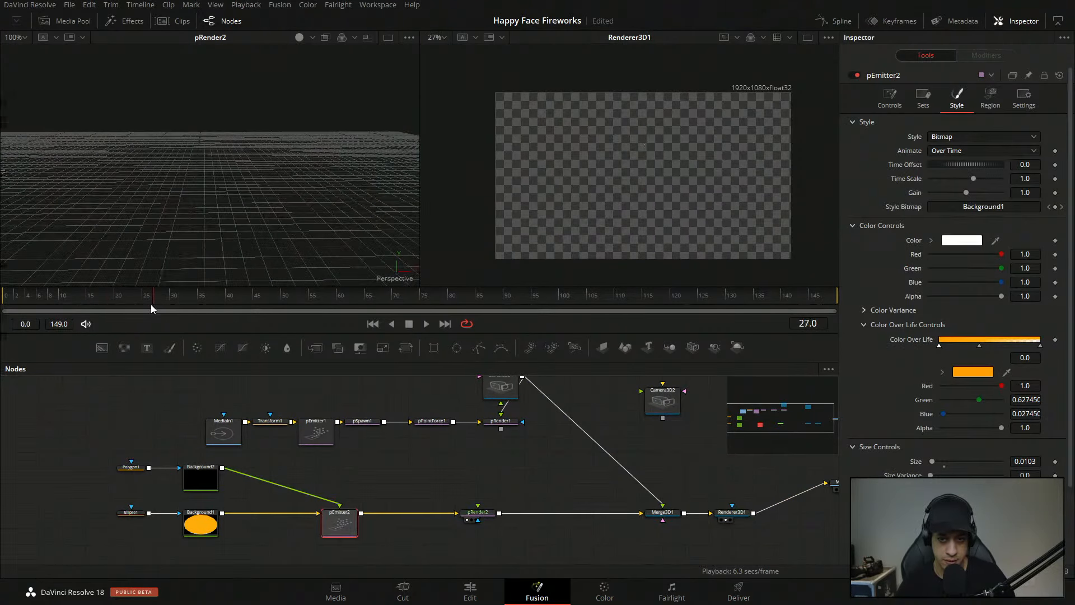
- Keyframe pEmitter2's Number at 50 on frame 25 and at 0 on frame 26
left_click(894, 95)
left_click(1056, 172)
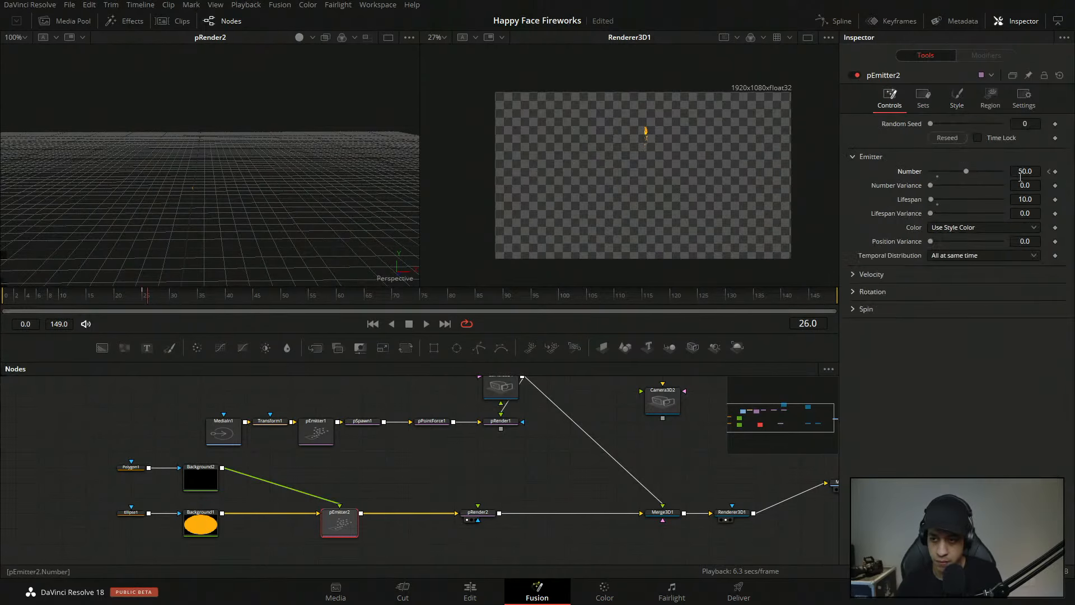
type("0")
key("Tab")
left_click(466, 480)
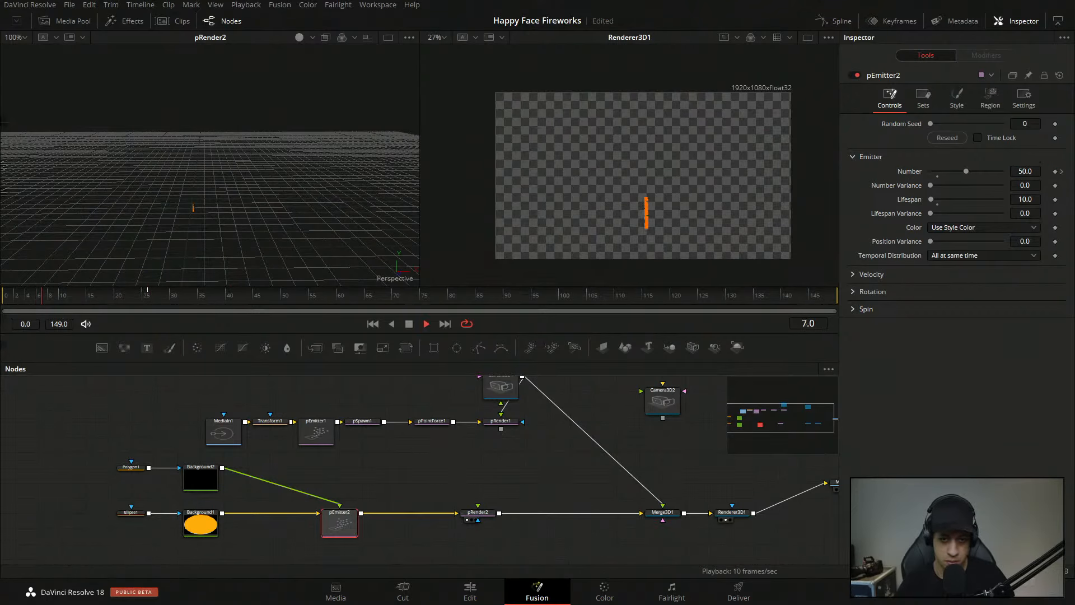
- Play the trail and scrub between frames 0 and 25 to check how emission ends
left_click(409, 453)
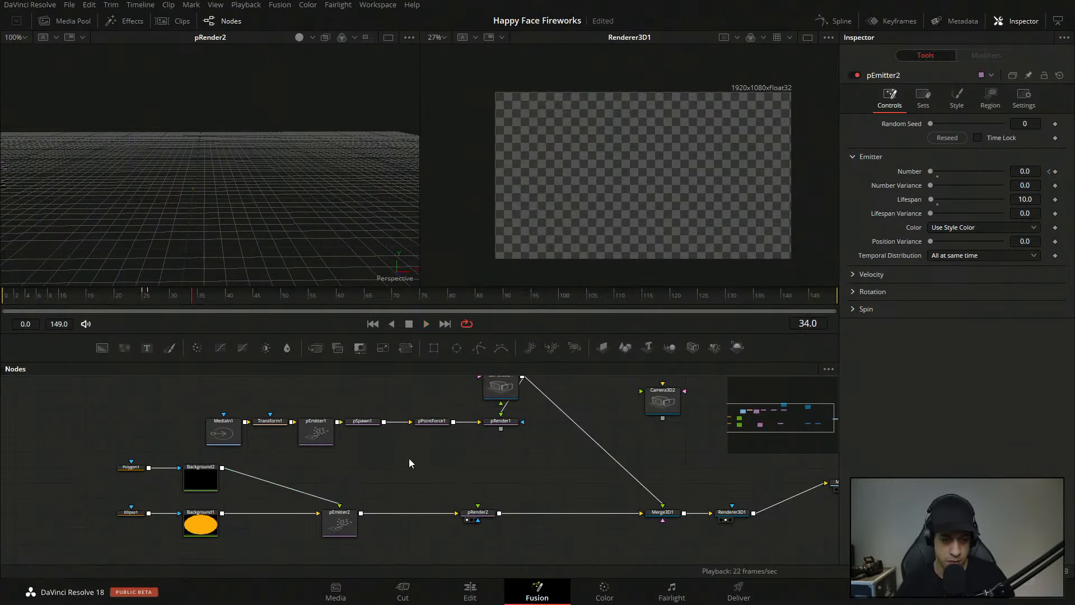
left_click_drag(72, 294, 146, 302)
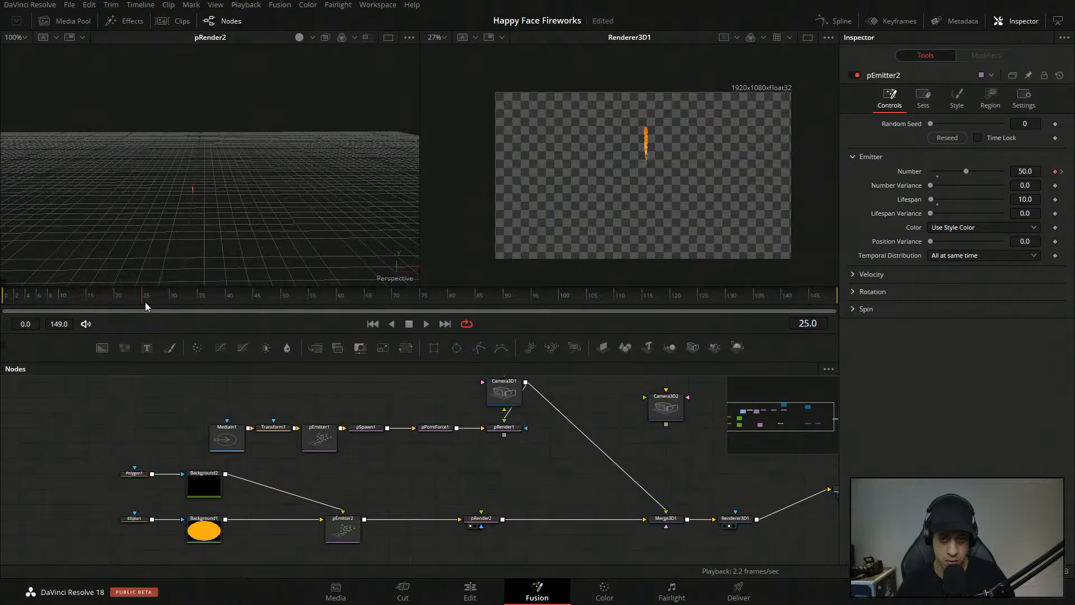
left_click_drag(56, 299, 1, 299)
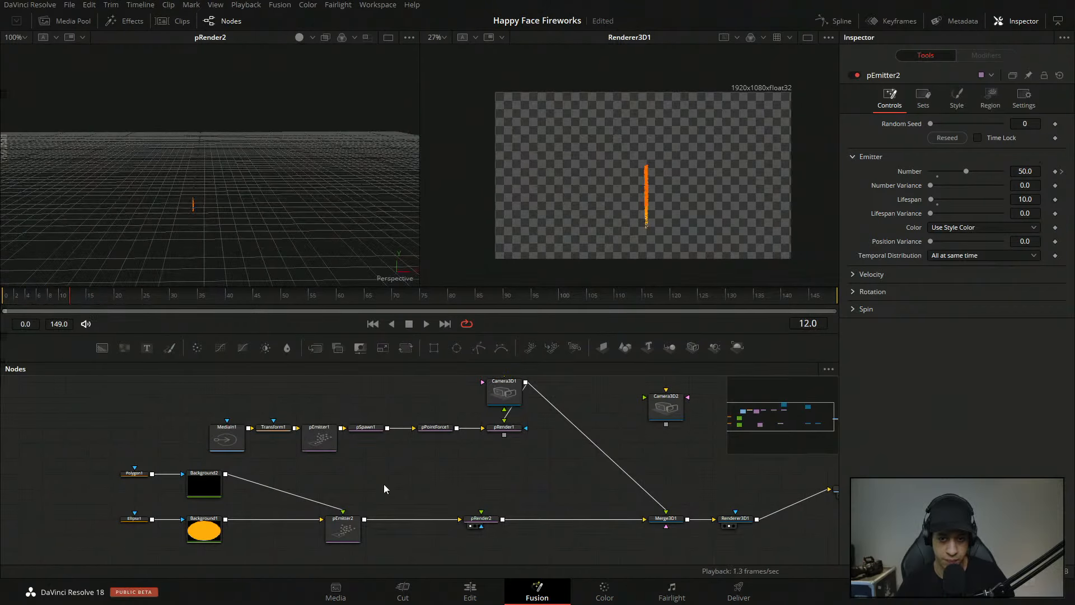
scroll(442, 468, "down", 3)
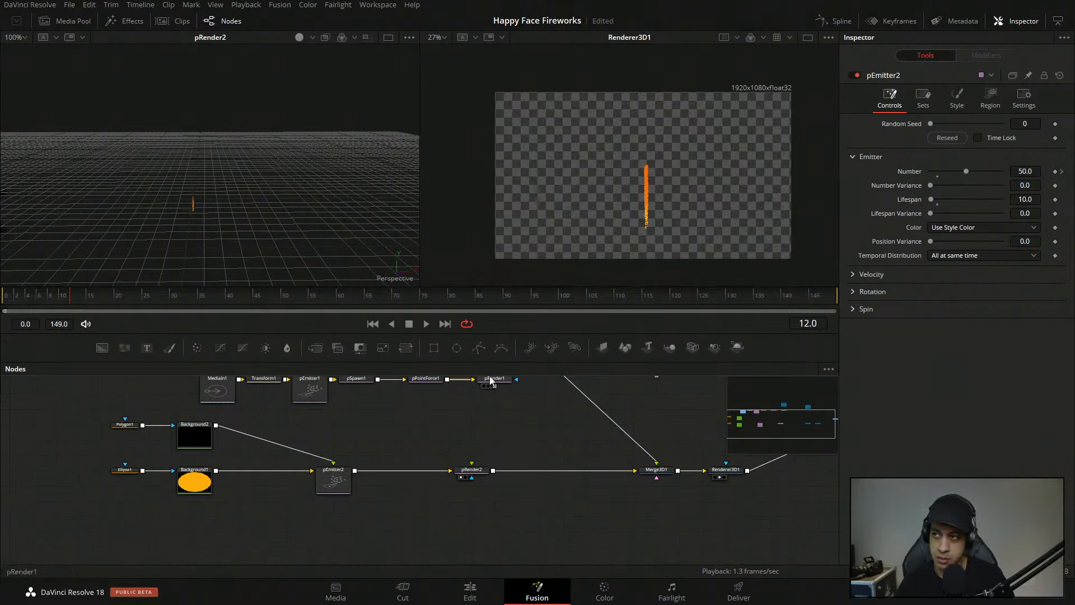
- Save the project and line up the MediaOut1 node with Renderer3D1's row
key("ctrl+s")
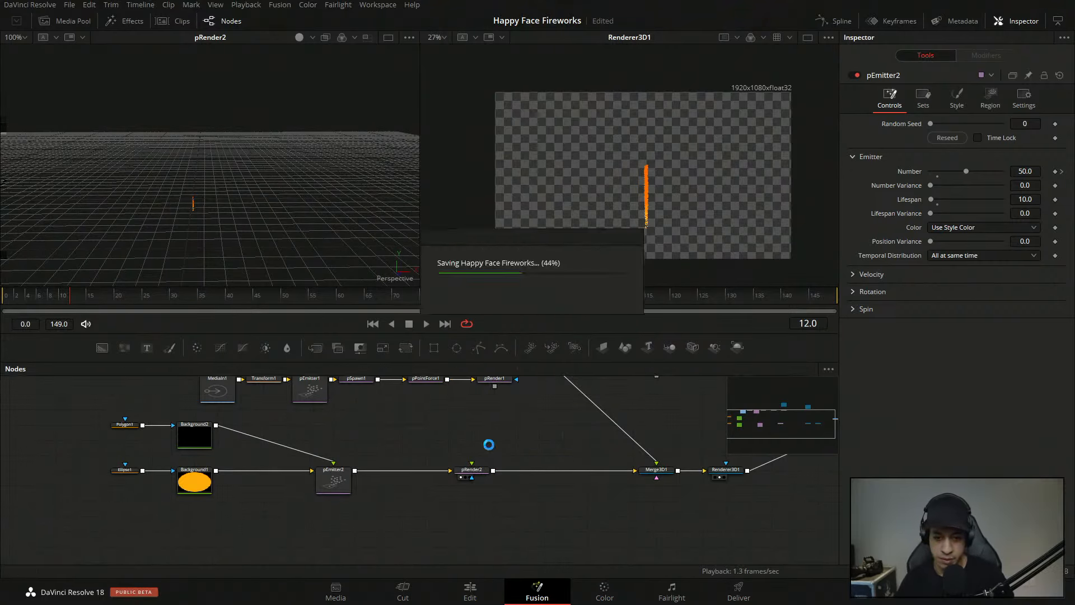
left_click_drag(470, 432, 441, 437)
left_click_drag(501, 469, 434, 465)
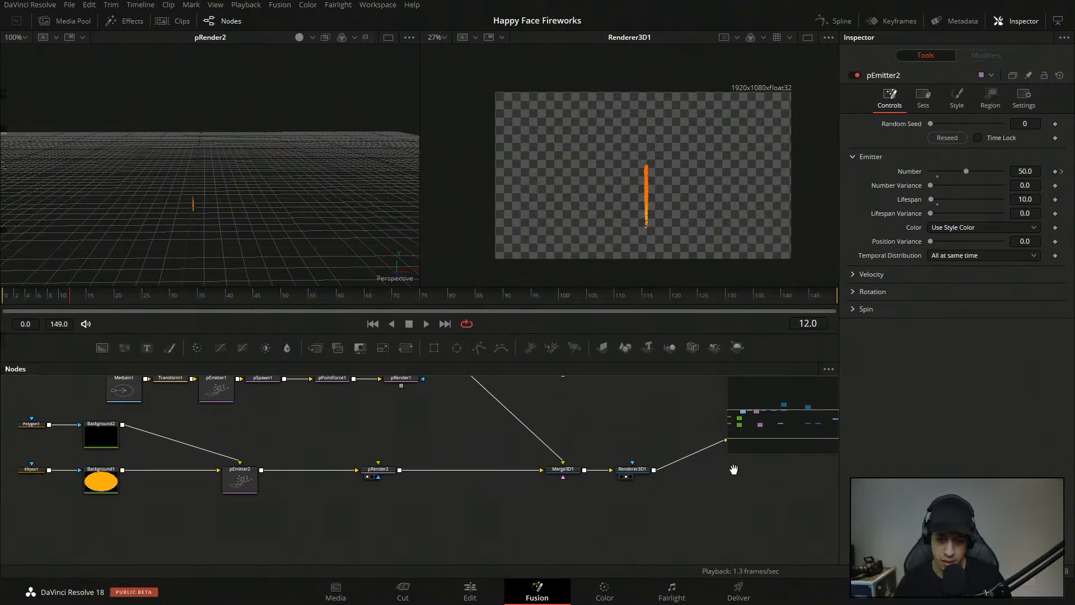
left_click_drag(733, 469, 577, 465)
left_click_drag(484, 465, 528, 465)
left_click_drag(480, 434, 567, 438)
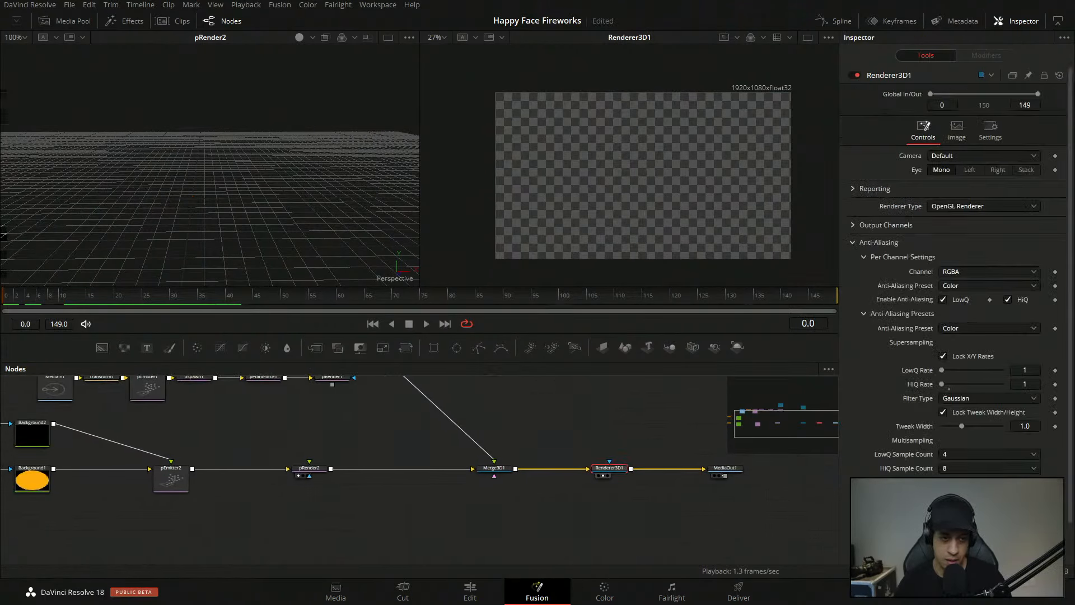
- Play the trail to frame 20 and move the Ellipse1, Background1, pEmitter2 and pRender2 nodes to a lower row
key("space")
left_click_drag(250, 425, 306, 444)
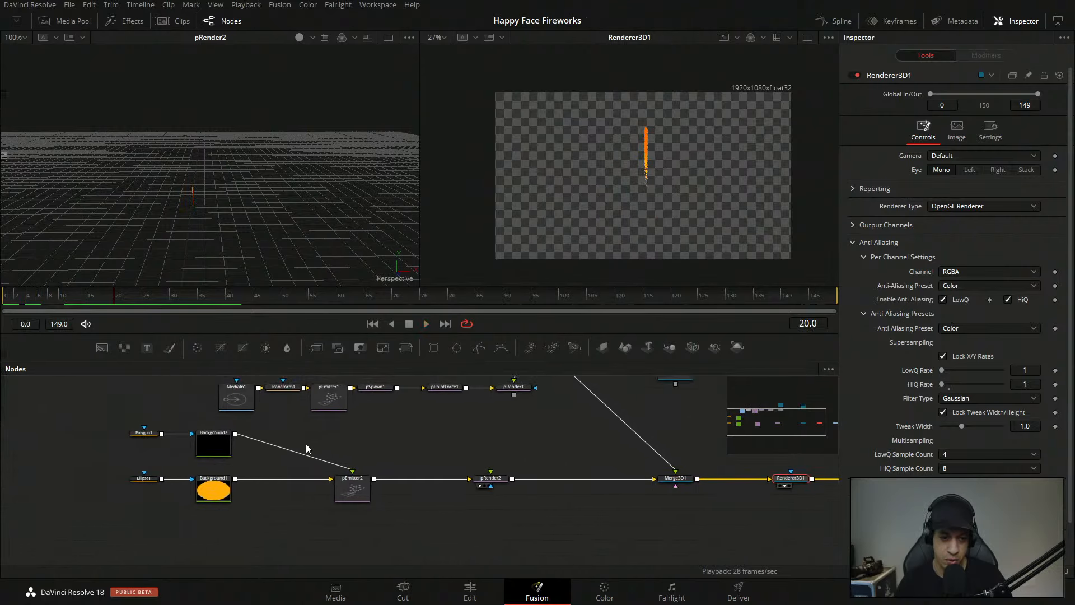
left_click_drag(115, 487, 416, 484)
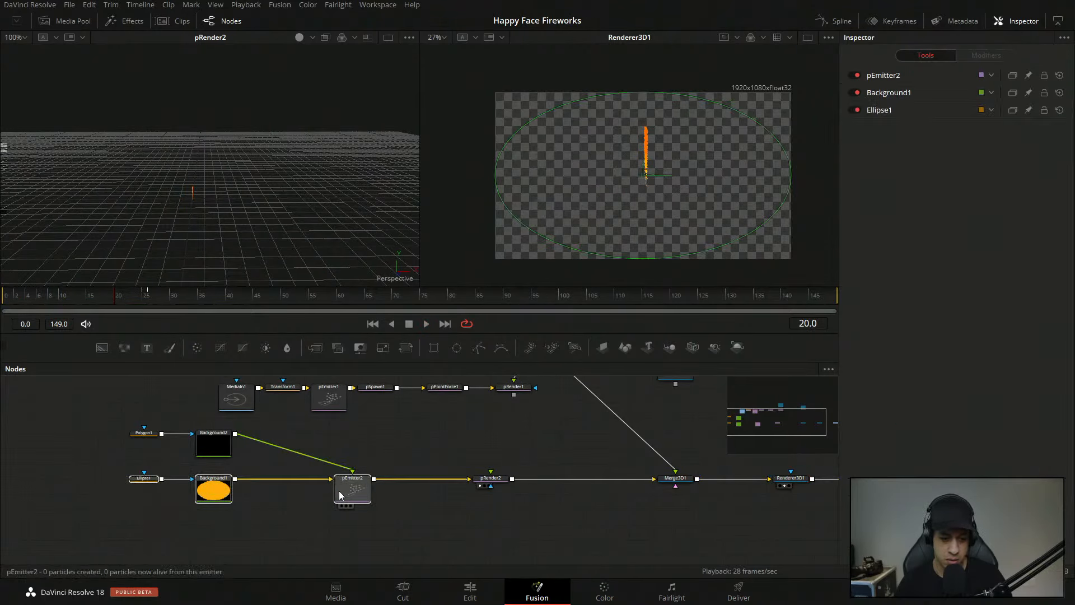
left_click_drag(348, 499, 348, 532)
left_click_drag(492, 480, 492, 510)
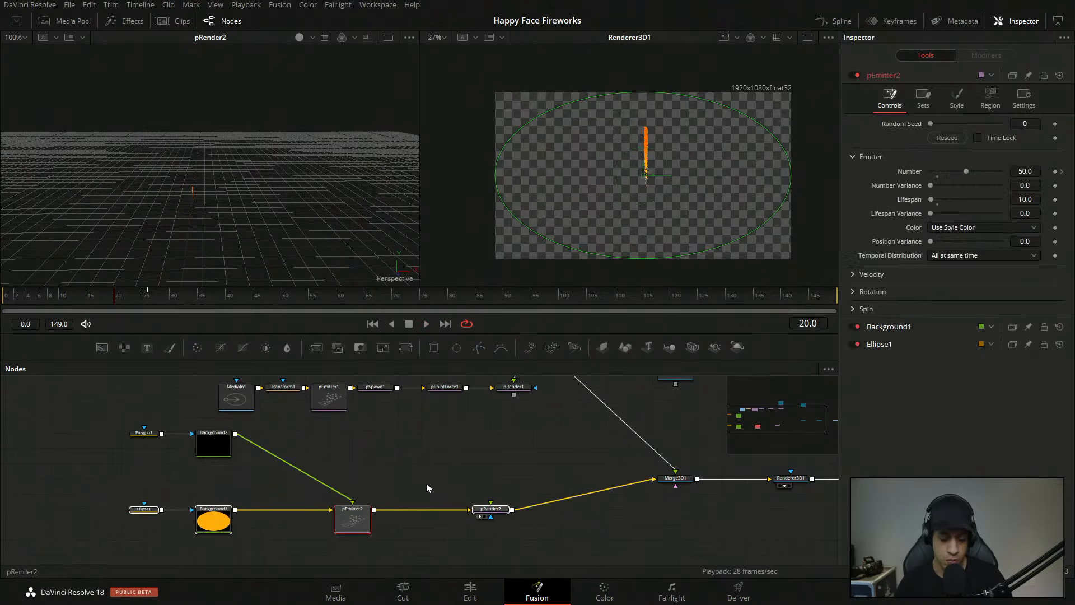
- Place Background2 directly above pEmitter2 with Polygon1 in its row, and move Background1 and Ellipse1 closer to the emitter
left_click_drag(222, 444, 360, 444)
left_click_drag(142, 434, 188, 434)
left_click_drag(440, 447, 65, 429)
left_click_drag(351, 447, 351, 478)
left_click_drag(213, 522, 260, 522)
left_click_drag(144, 510, 167, 509)
left_click(419, 465)
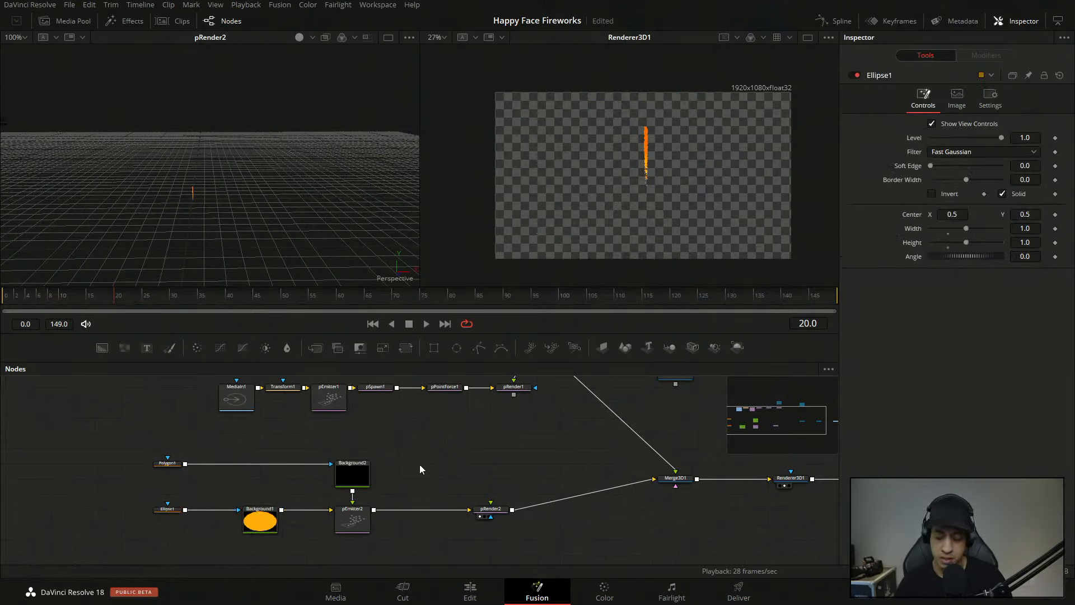
left_click_drag(512, 459, 456, 463)
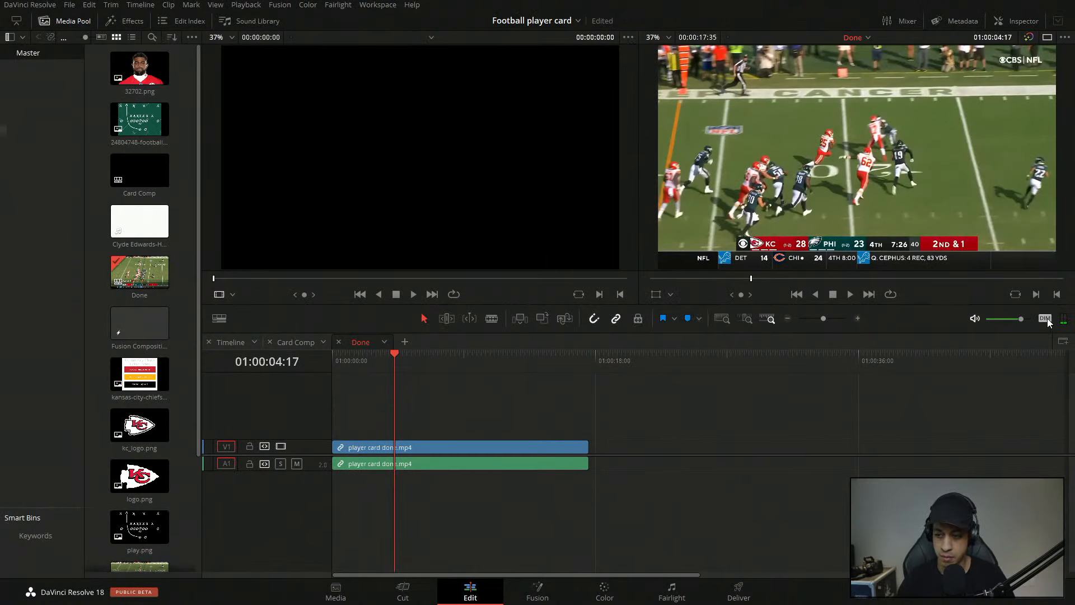
- In the Football player card project, turn the monitoring volume fully down and enlarge the timeline preview as a single viewer
left_click_drag(1021, 318, 989, 318)
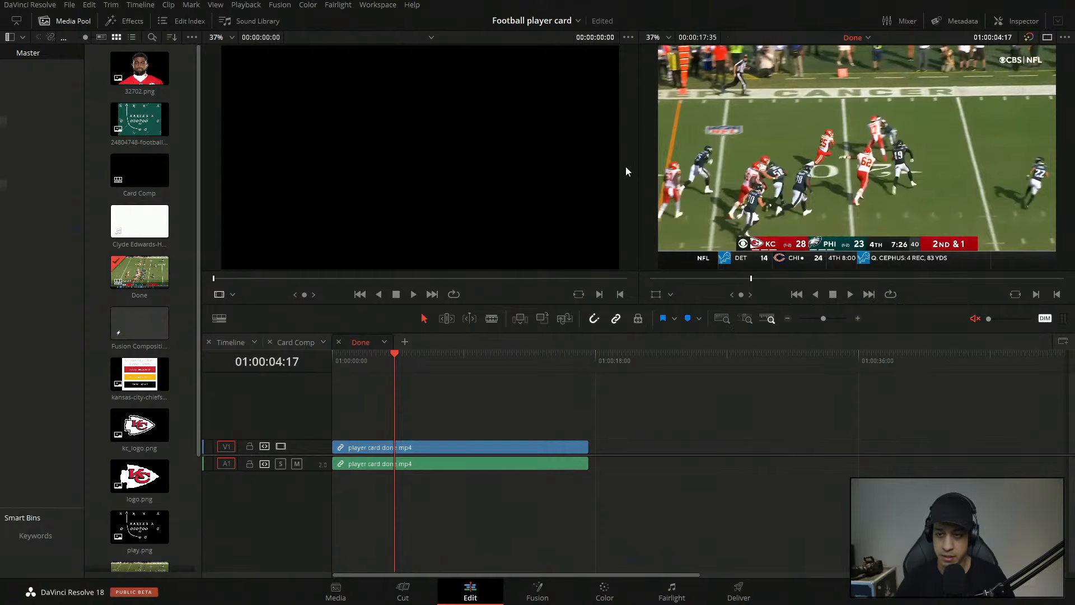
left_click(1047, 37)
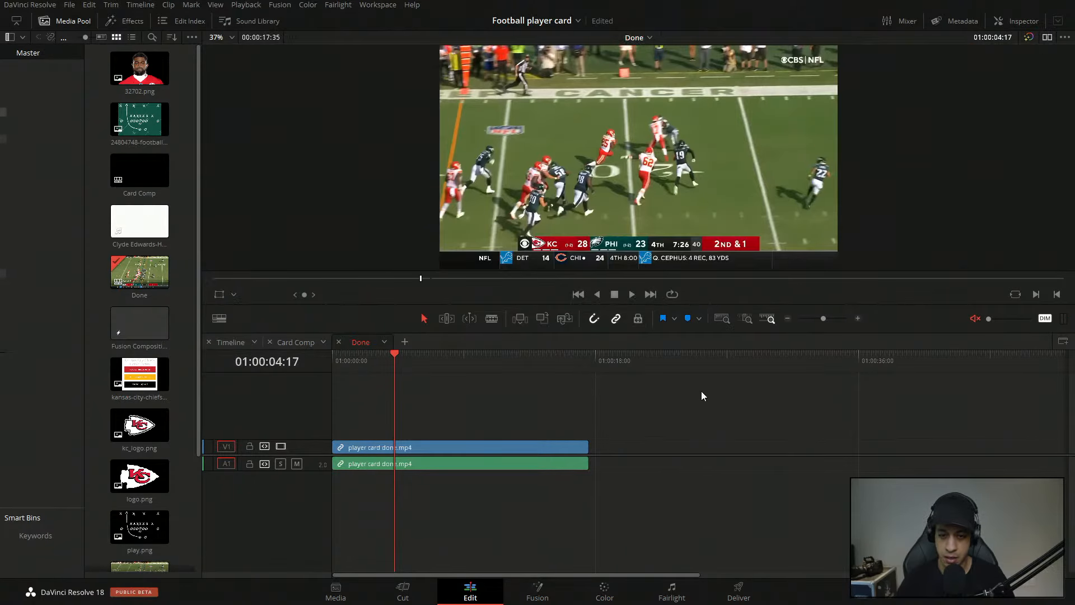
left_click_drag(752, 303, 747, 439)
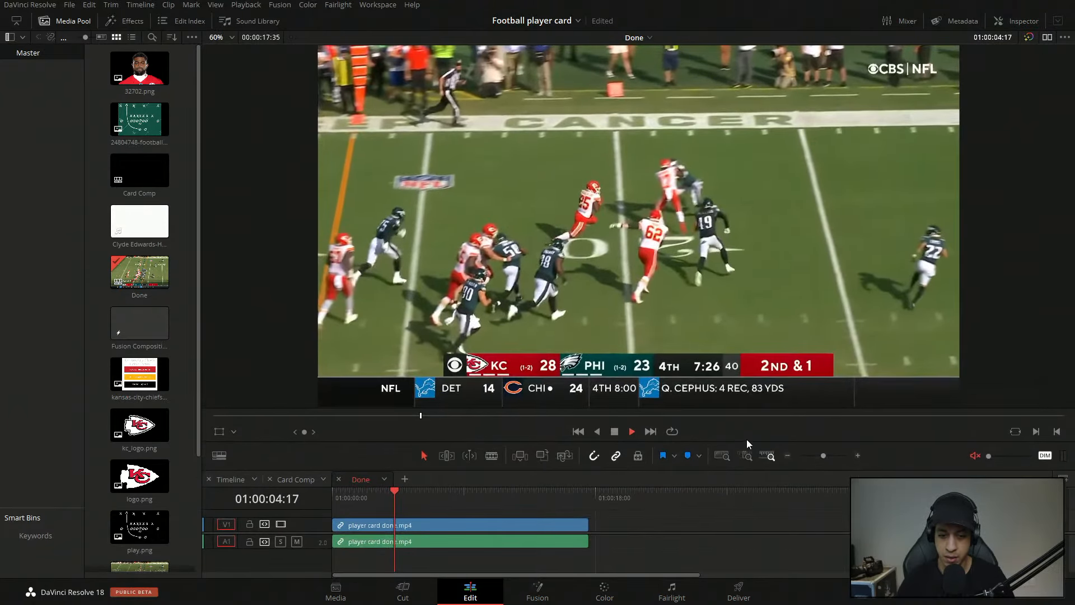
- Play the finished player card and scrub through the name and logo animation around 01:00:08:51 to 01:00:09:45
key("space")
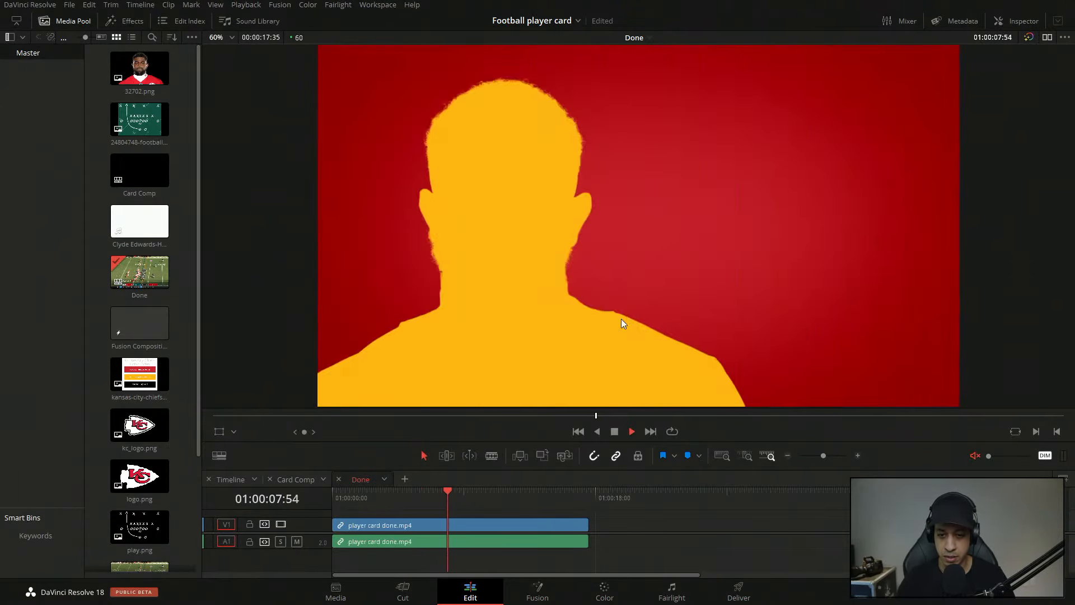
key("space")
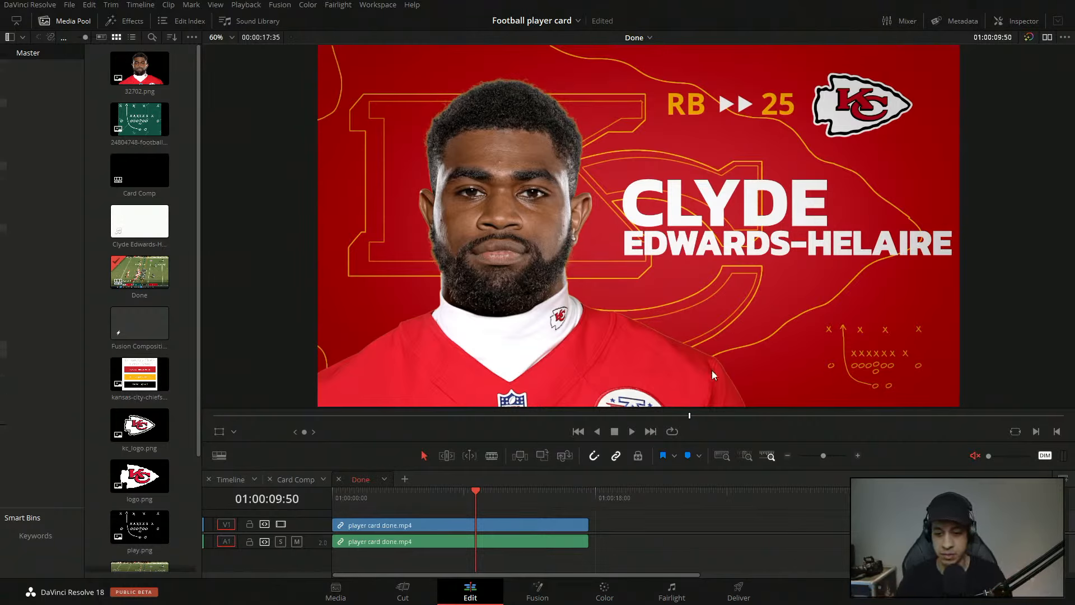
left_click_drag(687, 414, 652, 412)
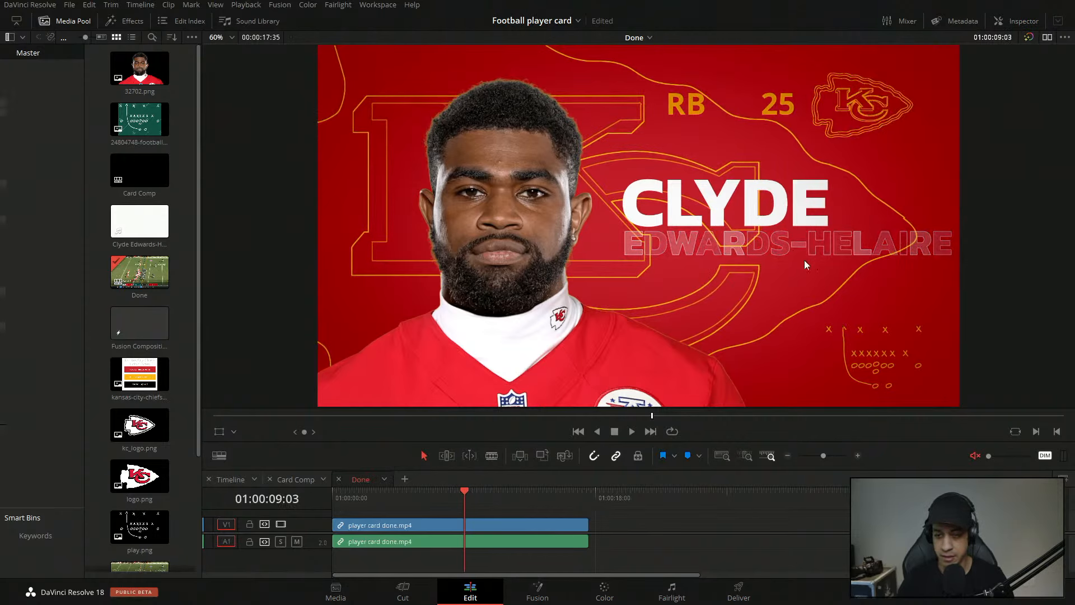
mouse_move(658, 417)
left_mouse_down()
mouse_move(615, 415)
mouse_move(641, 415)
left_mouse_up()
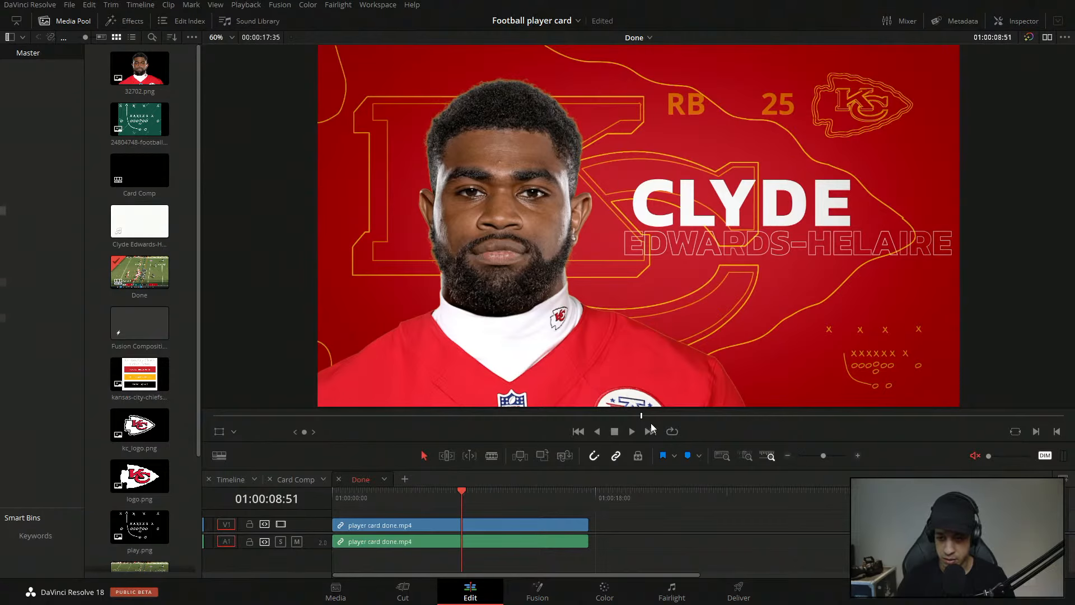
left_click_drag(651, 423, 686, 420)
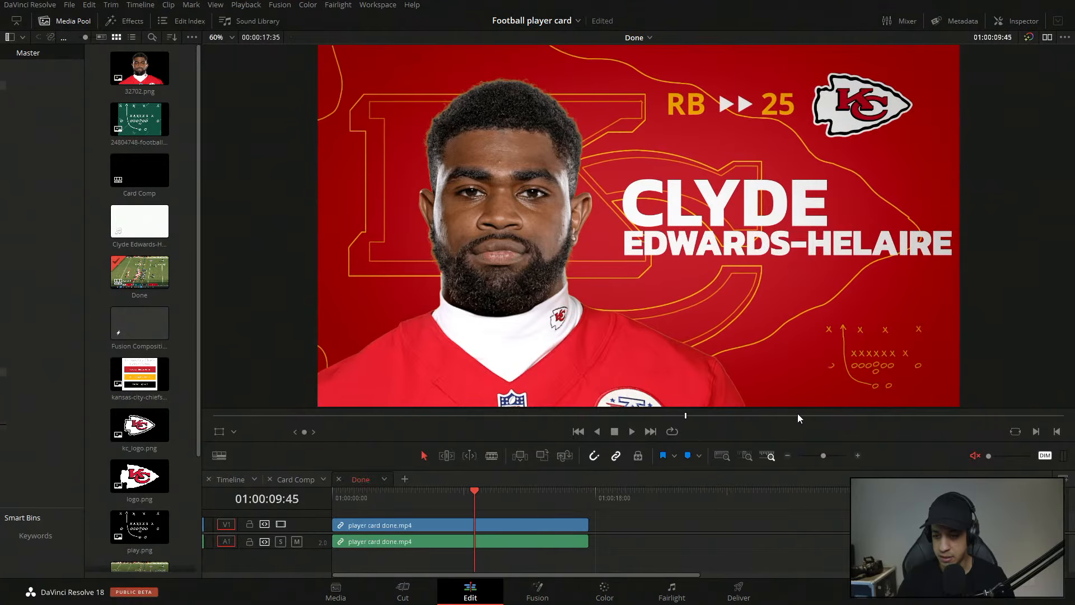
- Examine the play diagram up close, then return to the whole card at 01:00:08:54
scroll(783, 363, "up", 6)
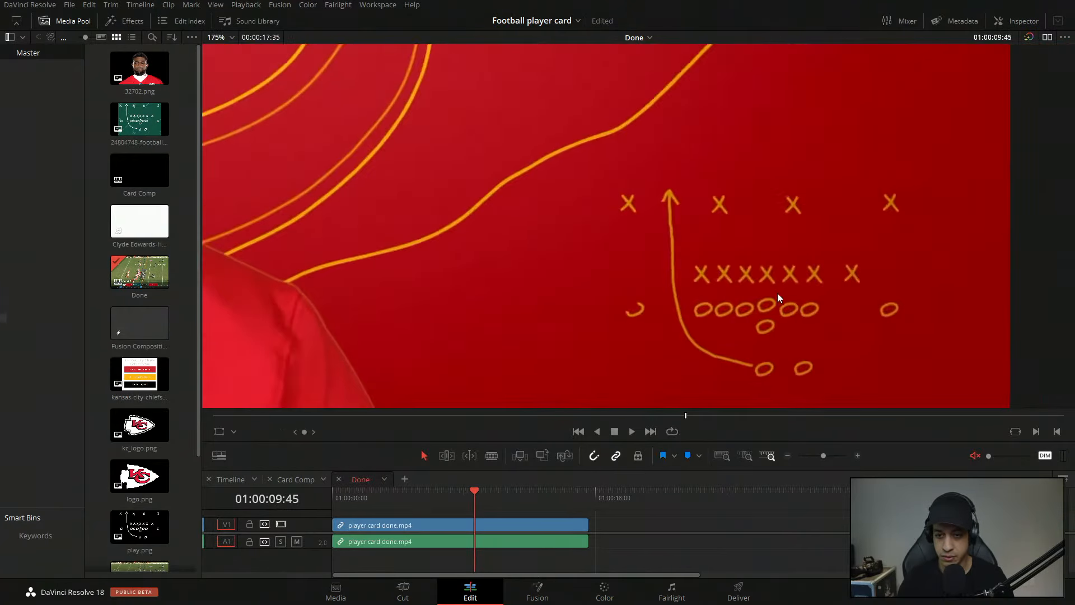
left_click_drag(690, 419, 644, 421)
left_click(232, 39)
left_click(220, 53)
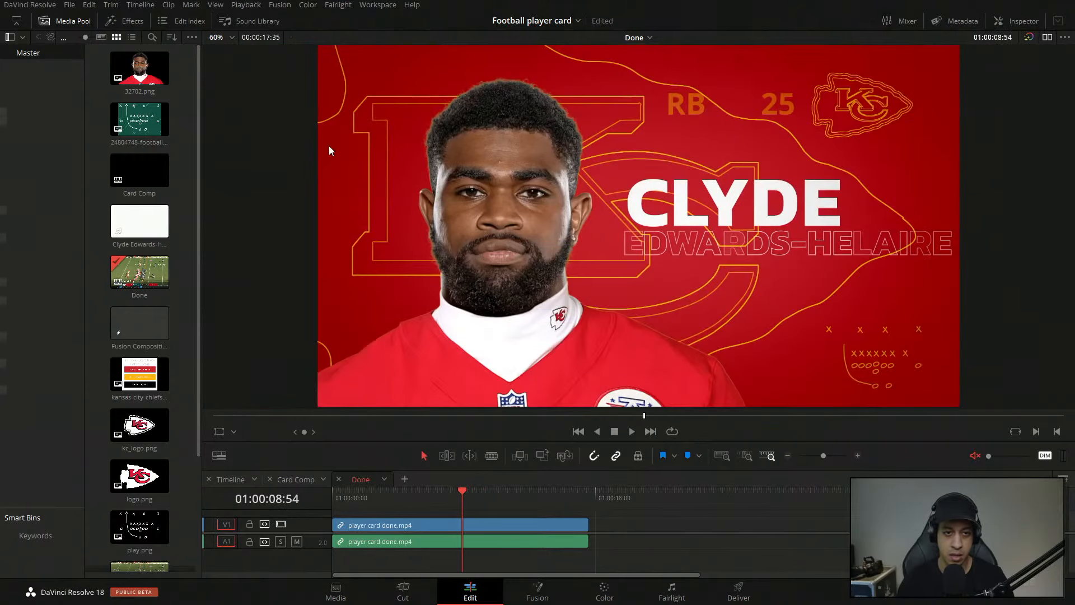
mouse_move(437, 224)
left_mouse_down()
mouse_move(552, 255)
mouse_move(429, 218)
left_mouse_up()
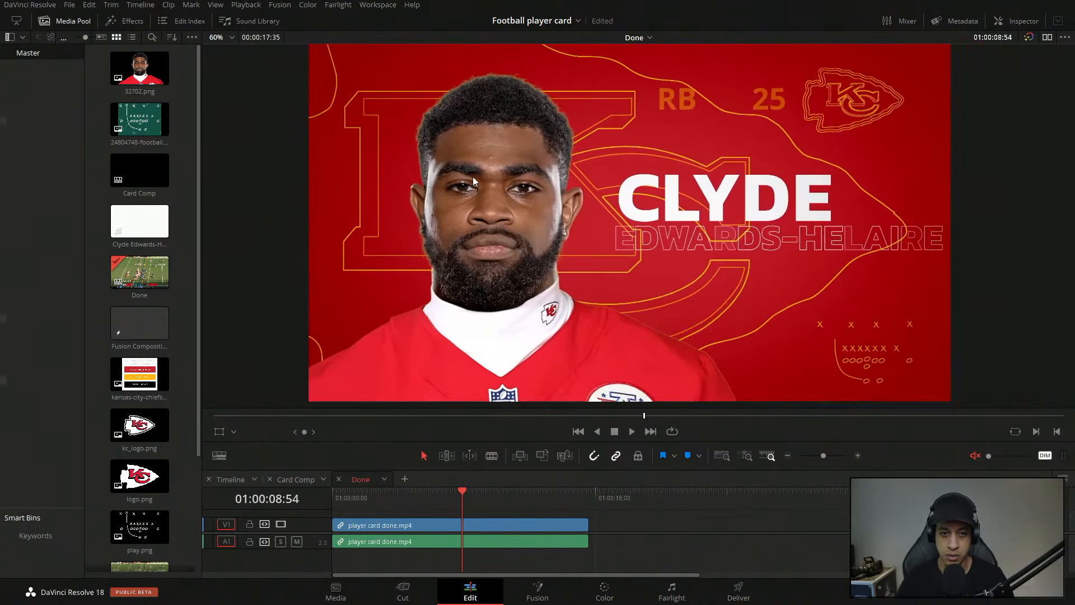
- Scrub to 01:00:09:57 to inspect the completed card and fit the frame to the viewer
left_click_drag(631, 415, 695, 444)
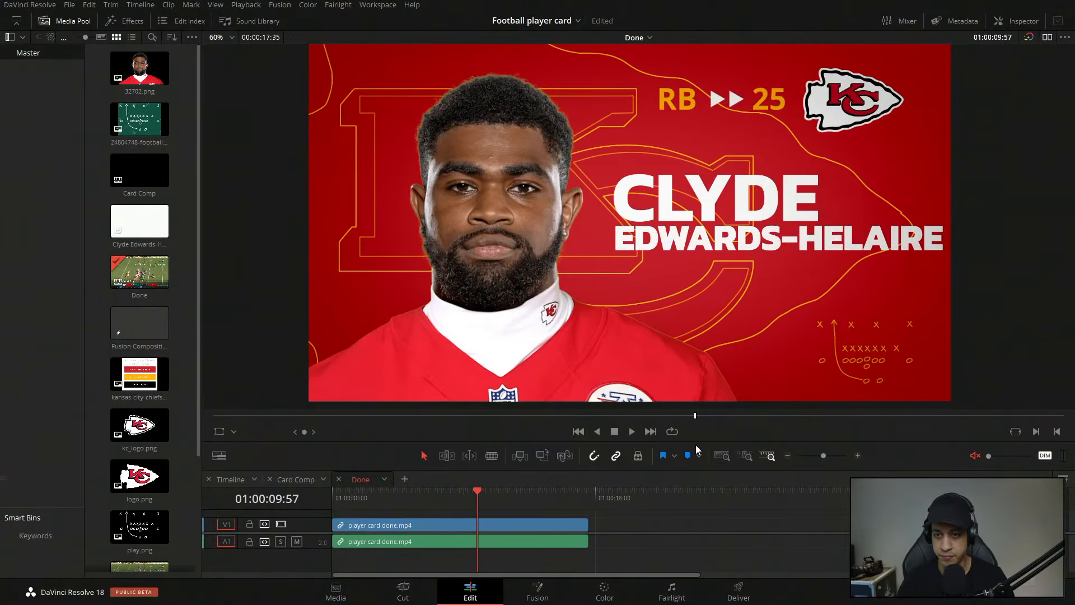
scroll(740, 328, "up", 1)
left_click_drag(722, 332, 731, 373)
left_click(231, 38)
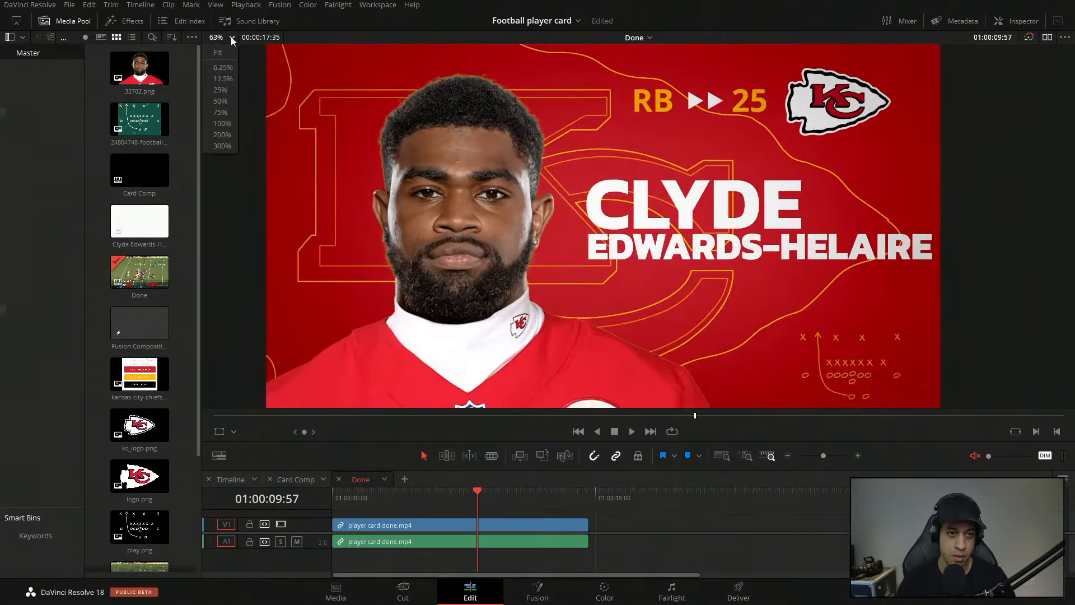
left_click(223, 53)
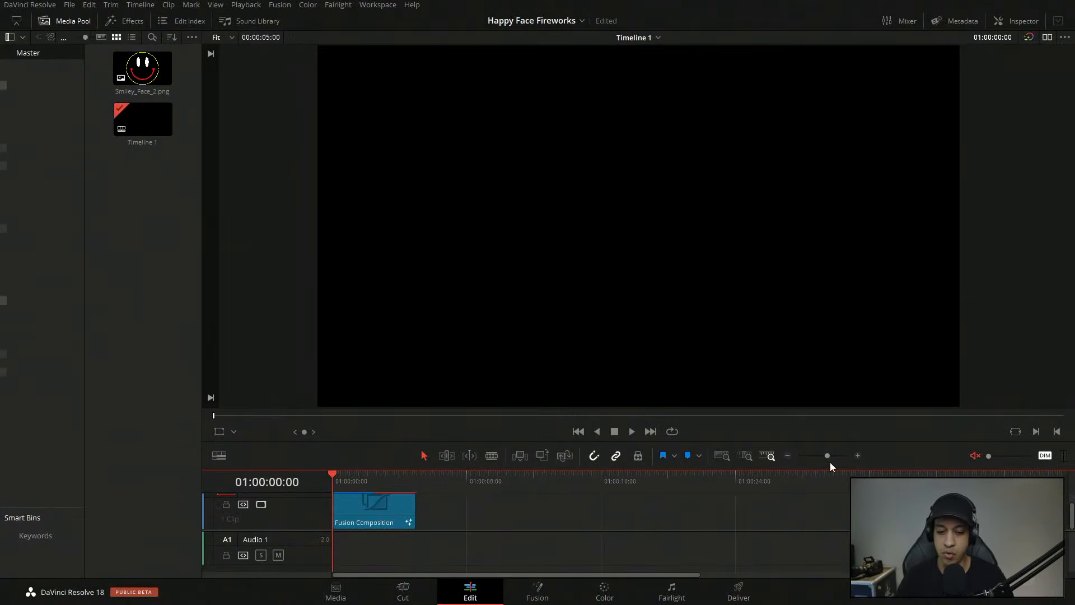
- In the Happy Face Fireworks composition, align Merge3D1 with pRender2's row and add a router above it on Camera3D1's connection
left_click(537, 599)
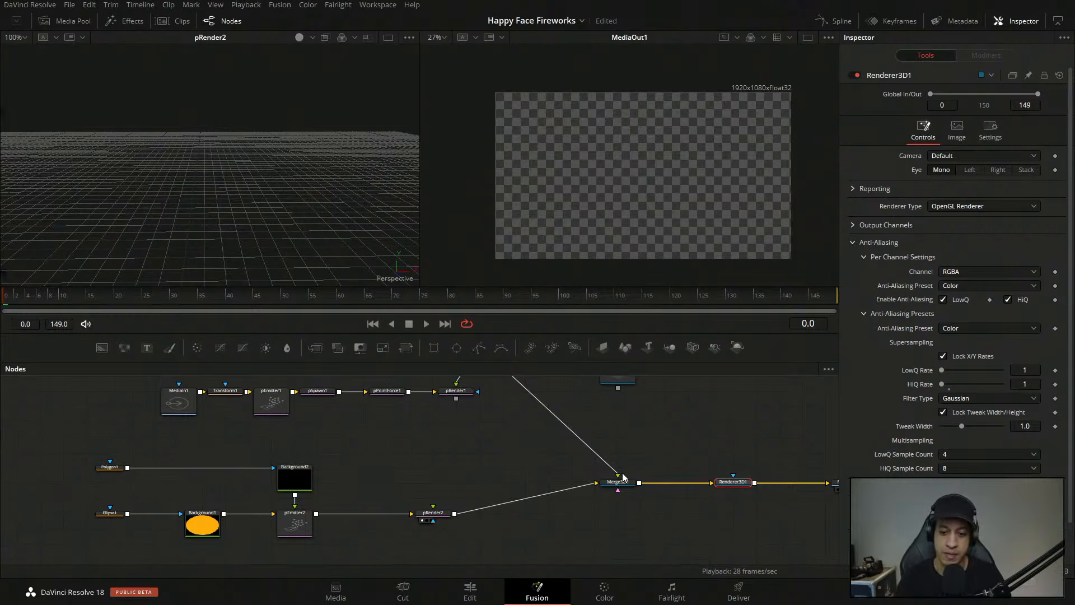
left_click_drag(624, 484, 625, 518)
left_click(548, 427, "alt")
left_click_drag(553, 429, 625, 437)
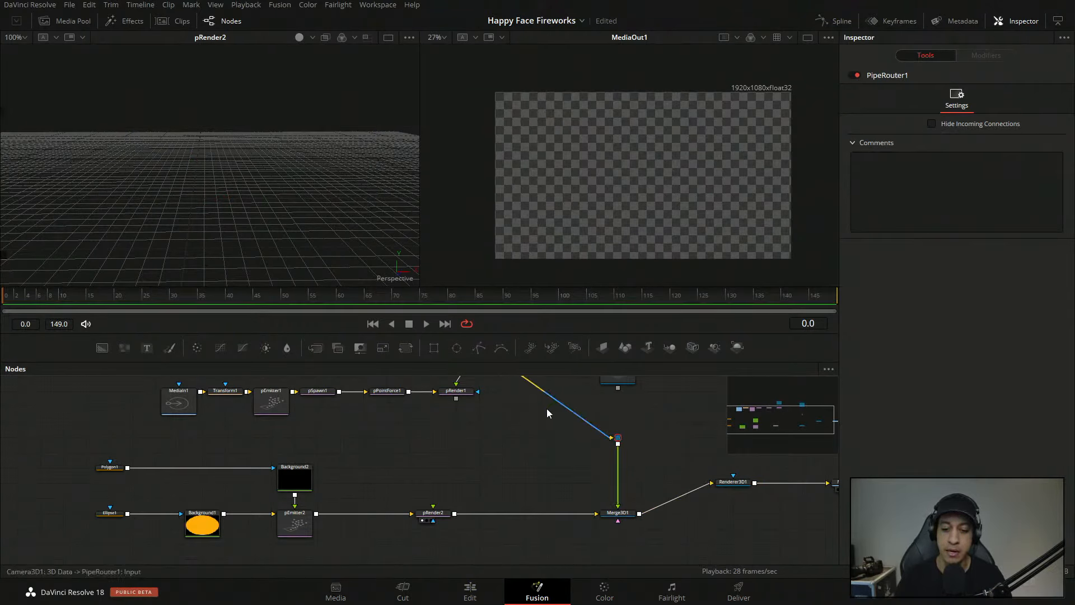
- Add two more routers to Camera3D1's connection so it runs in right-angled segments to Merge3D1
left_click(546, 393, "alt")
mouse_move(546, 393)
left_mouse_down()
mouse_move(499, 444)
mouse_move(527, 439)
mouse_move(559, 462)
mouse_move(532, 418)
mouse_move(538, 390)
left_mouse_up()
scroll(554, 436, "up", 2)
left_click(501, 462, "alt")
left_click_drag(662, 465, 592, 442)
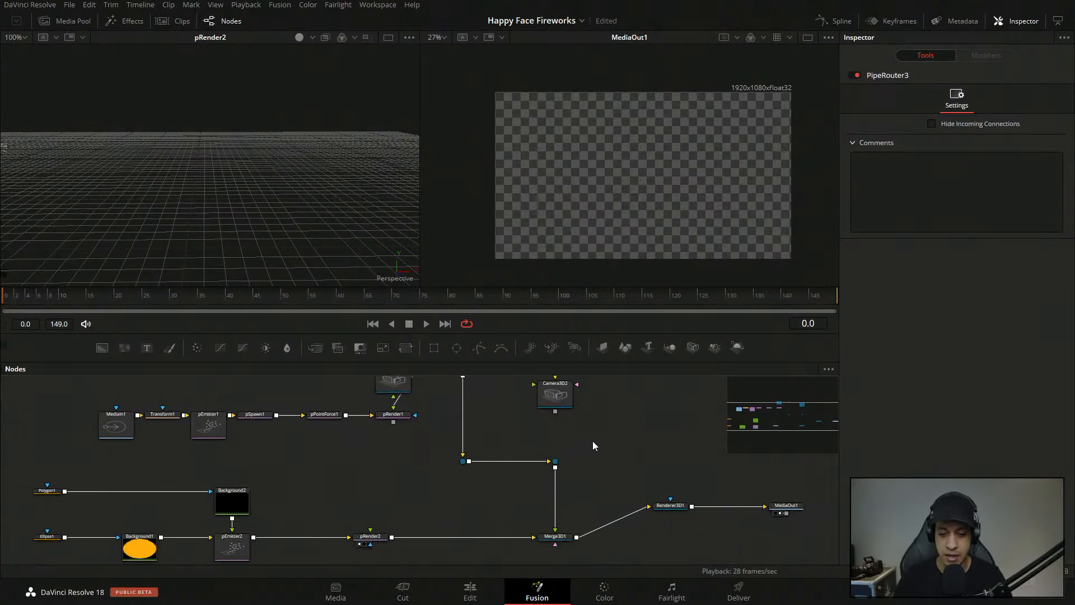
- Nudge Camera3D2 sideways and line up Renderer3D1 and MediaOut1 with Merge3D1's row
left_click_drag(566, 404, 556, 401)
left_click_drag(644, 467, 546, 418)
left_click_drag(798, 524, 600, 492)
left_click(620, 458)
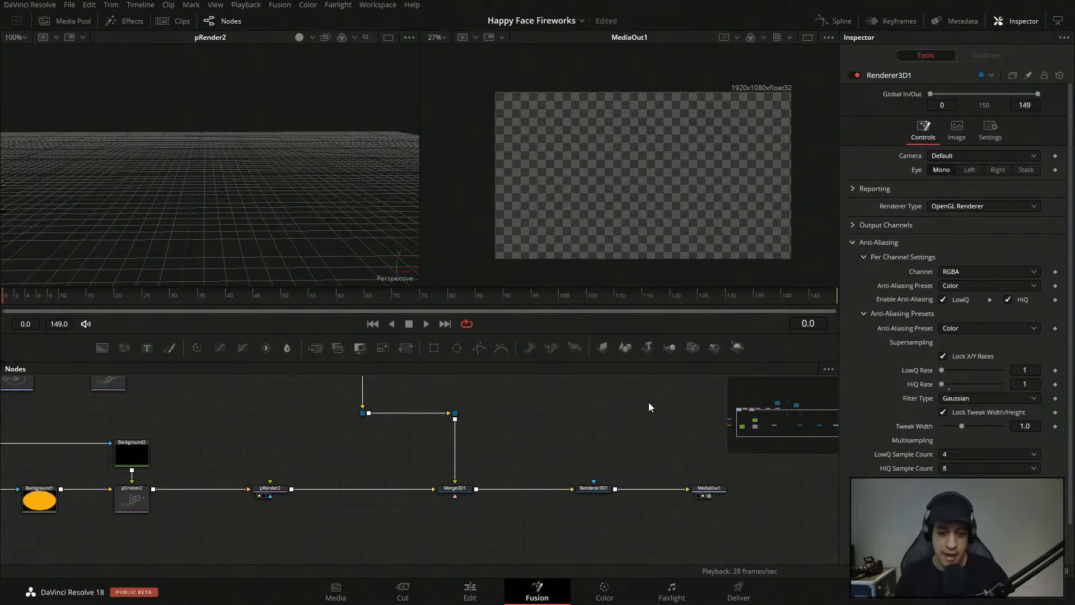
- Review the tidied node layout and scrub to frame 74 to check the MediaOut1 output
left_click_drag(517, 483, 556, 439)
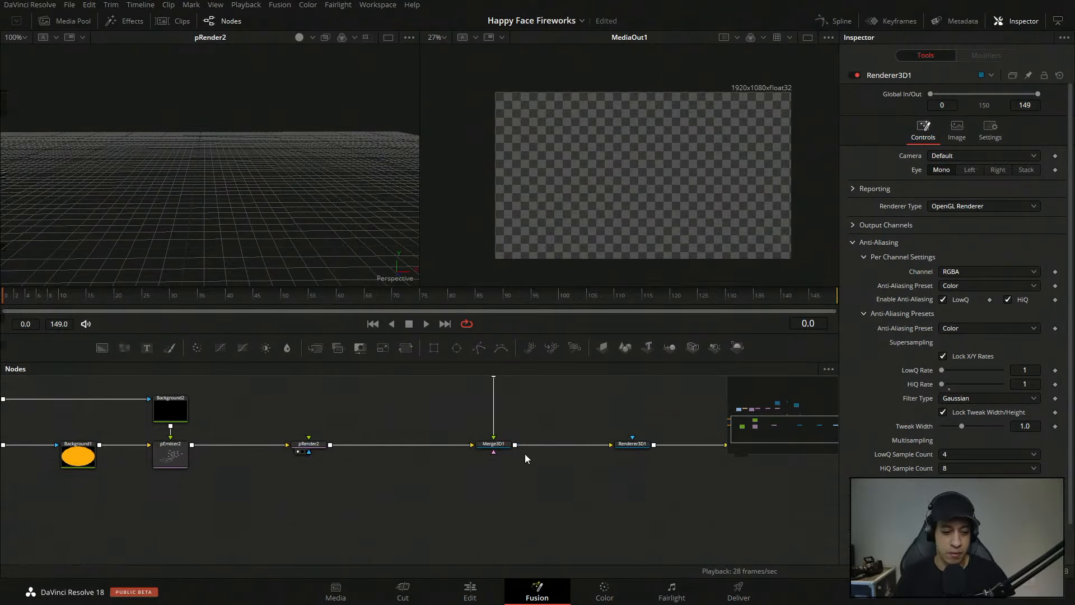
left_click_drag(409, 424, 451, 495)
left_click_drag(657, 470, 675, 468)
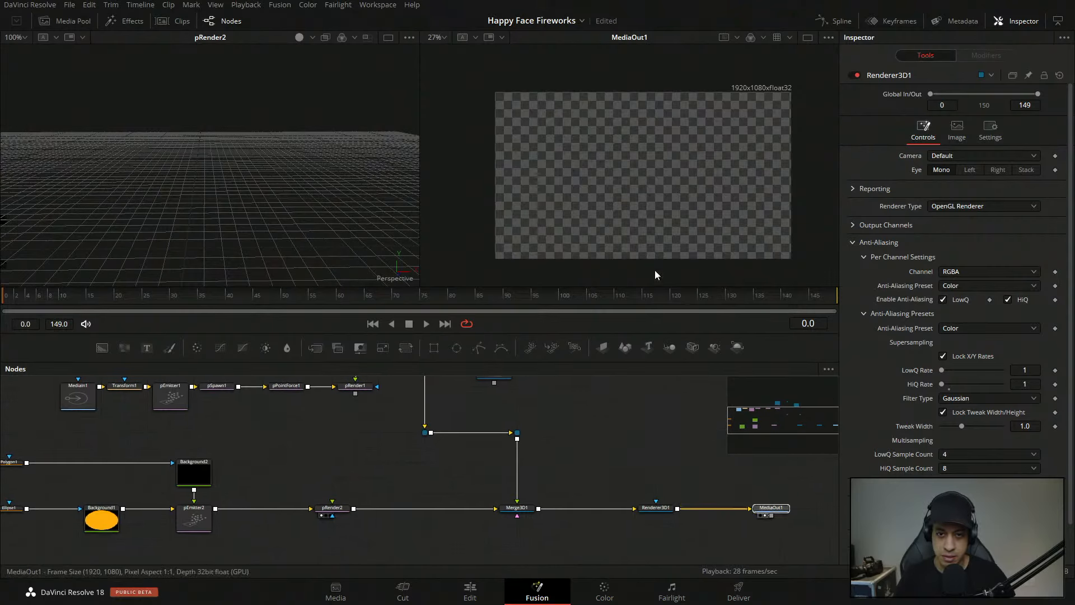
left_click_drag(413, 300, 416, 300)
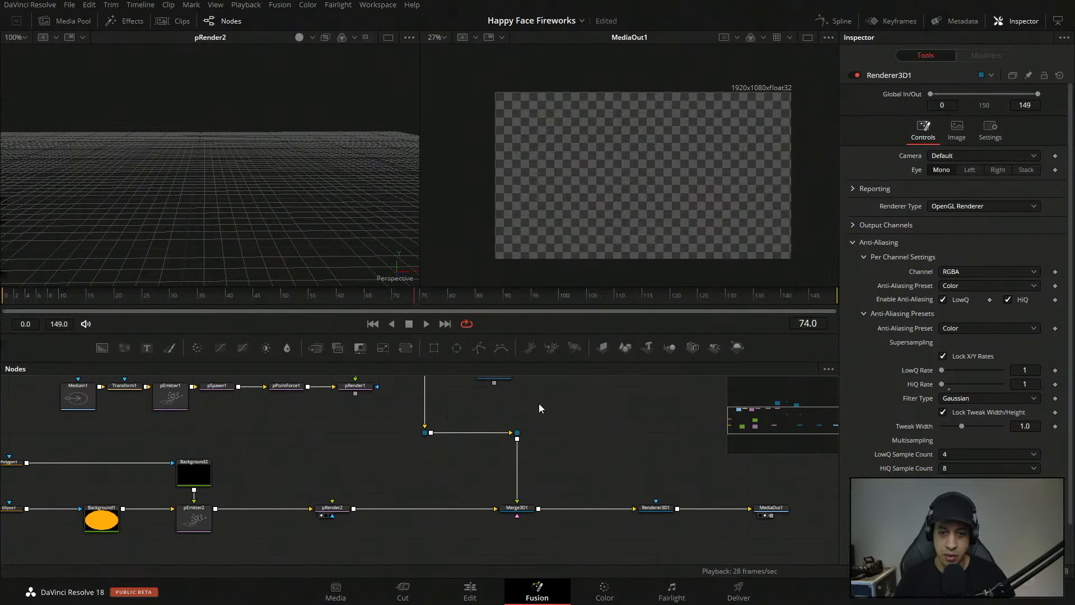
- Go to frame 16 and thin the trail path by reducing Polygon1's Border Width to 0.0009
left_click_drag(460, 472, 368, 426)
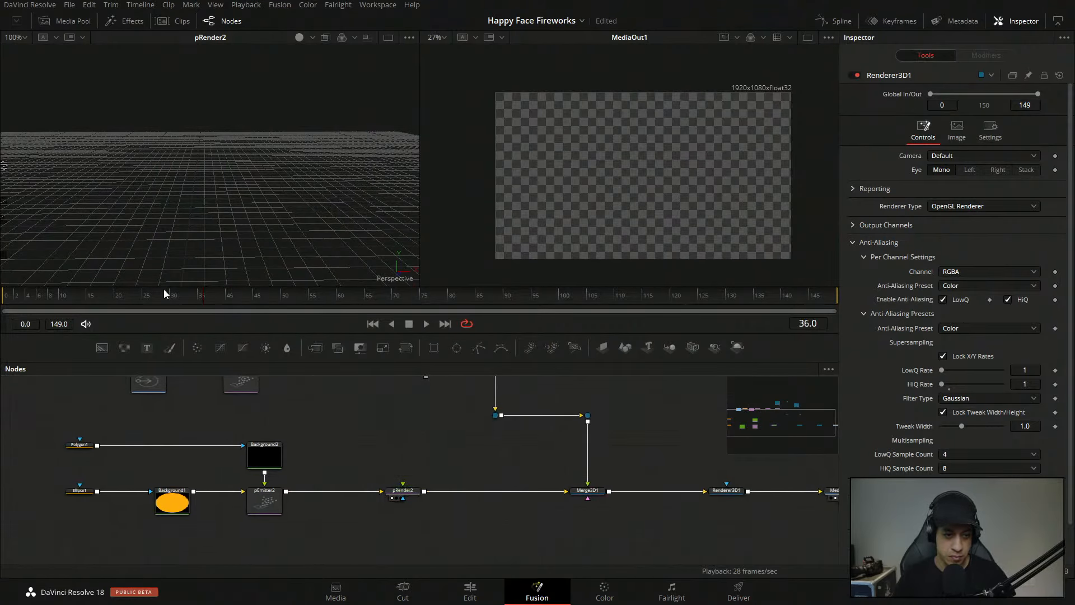
left_click_drag(164, 290, 220, 303)
left_click_drag(150, 300, 94, 307)
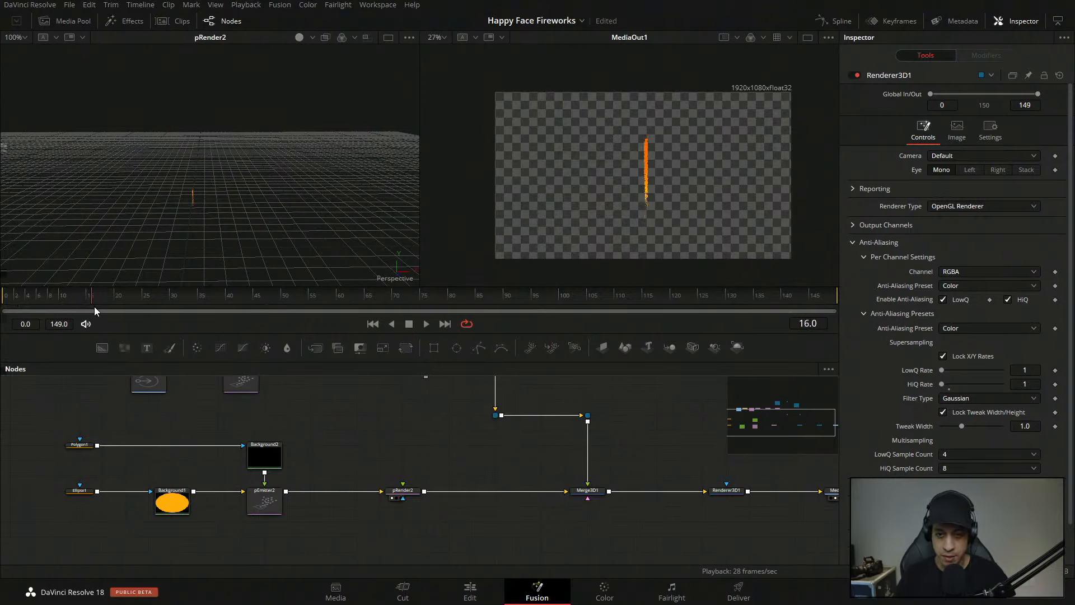
left_click(82, 447)
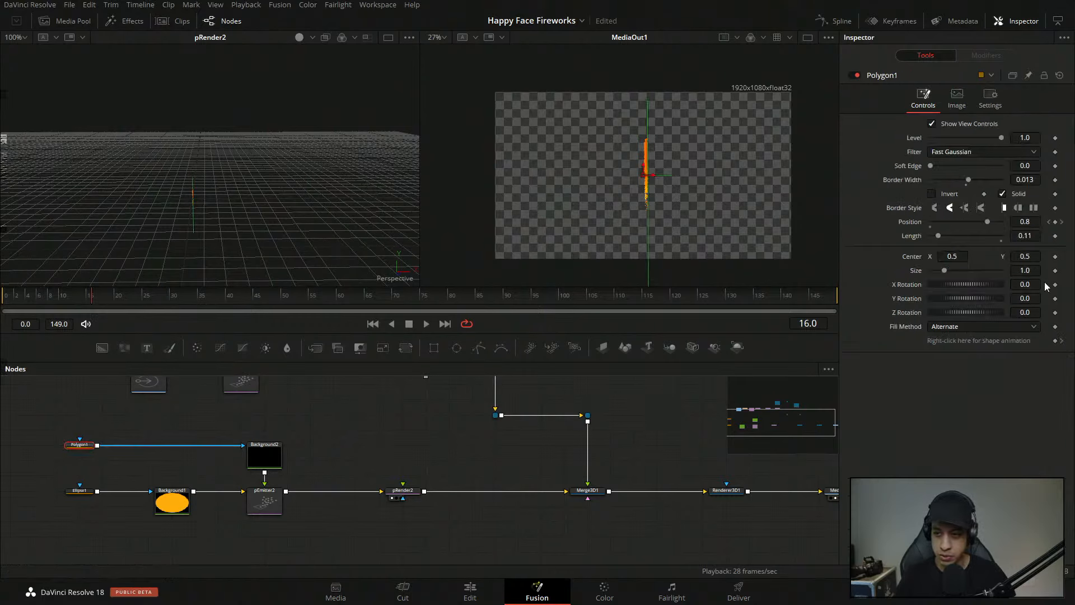
left_click_drag(1024, 180, 1011, 179)
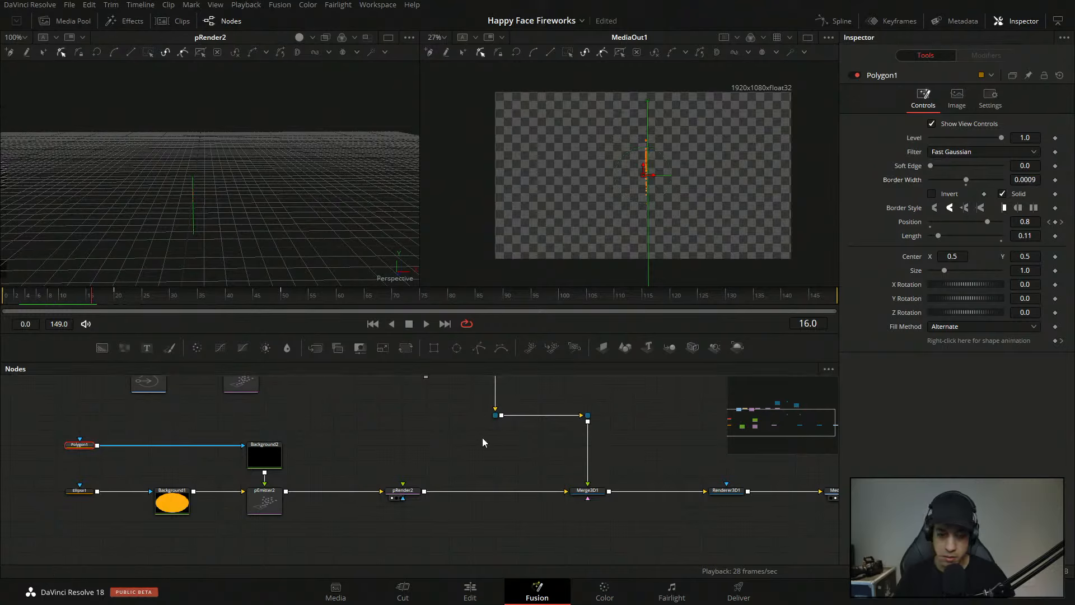
left_click(480, 438)
- Reduce the particle size in pEmitter2's style to 0.0075
left_click(263, 504)
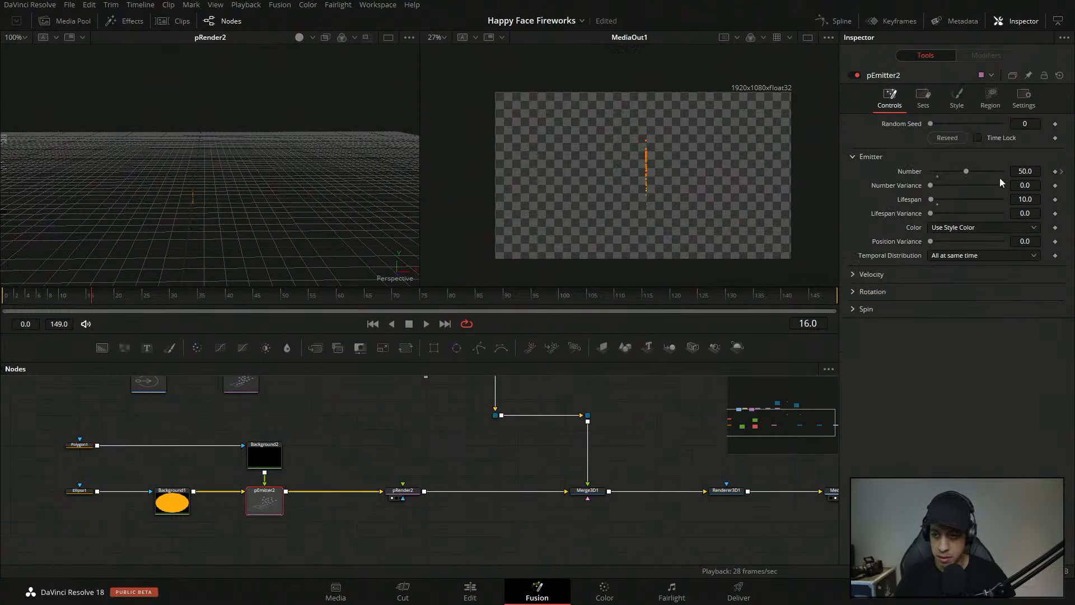
left_click(991, 96)
left_click(957, 97)
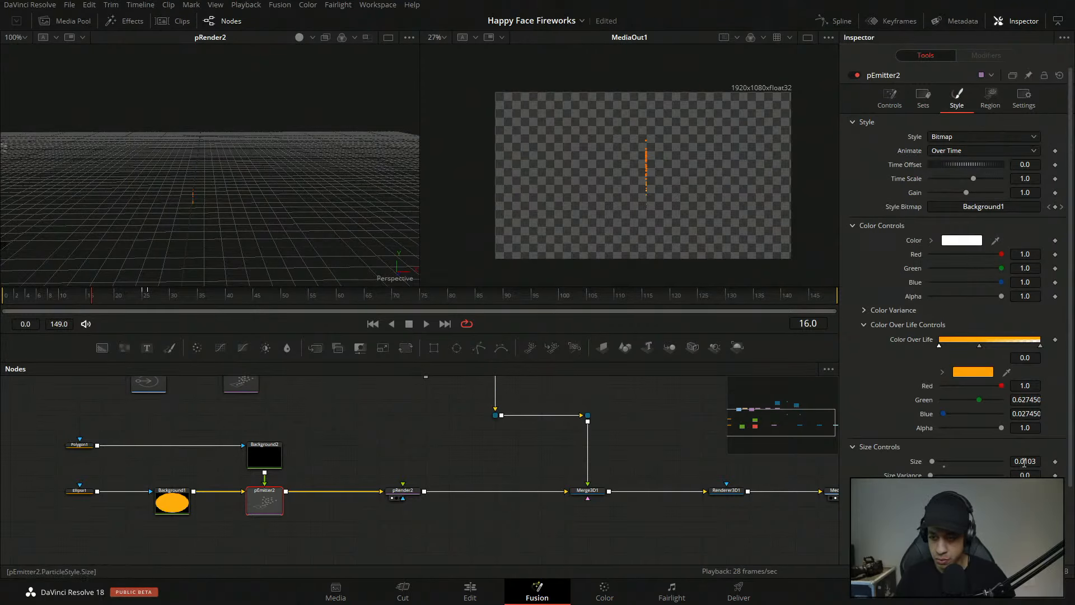
left_click(1024, 461)
type("0.009")
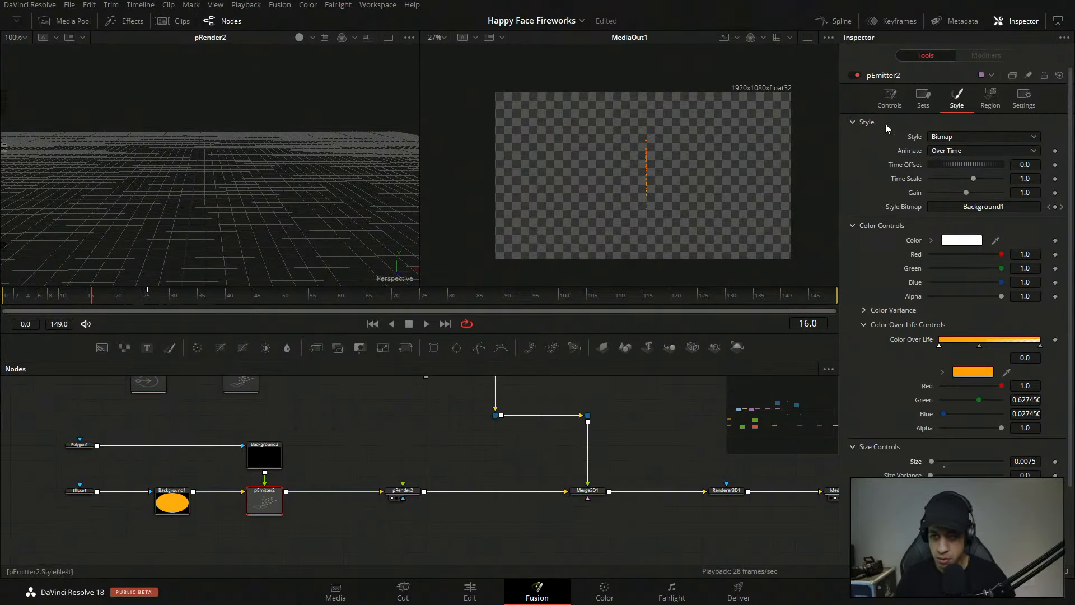
- Set pEmitter2's Number to 100 at frame 25 and scrub back to frame 11
left_click(890, 98)
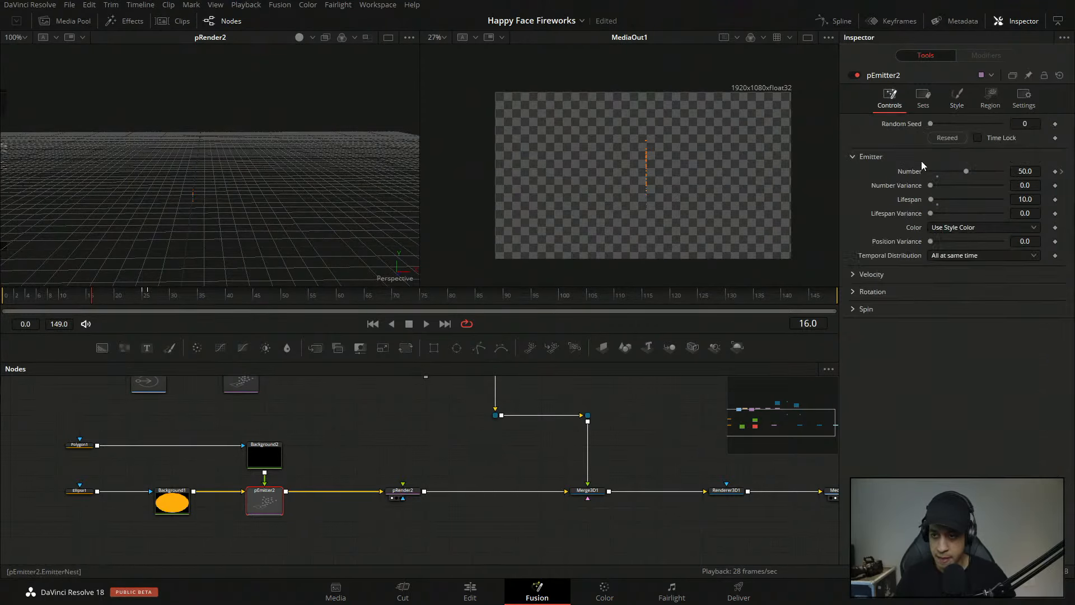
double_click(1035, 172)
type("100")
key("Tab")
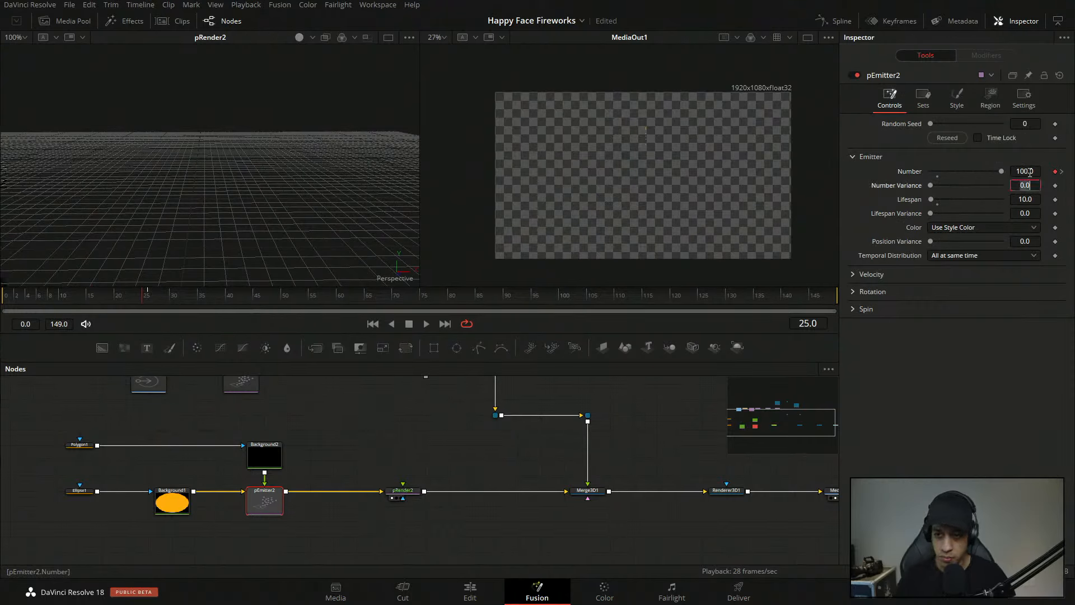
left_click_drag(142, 300, 65, 314)
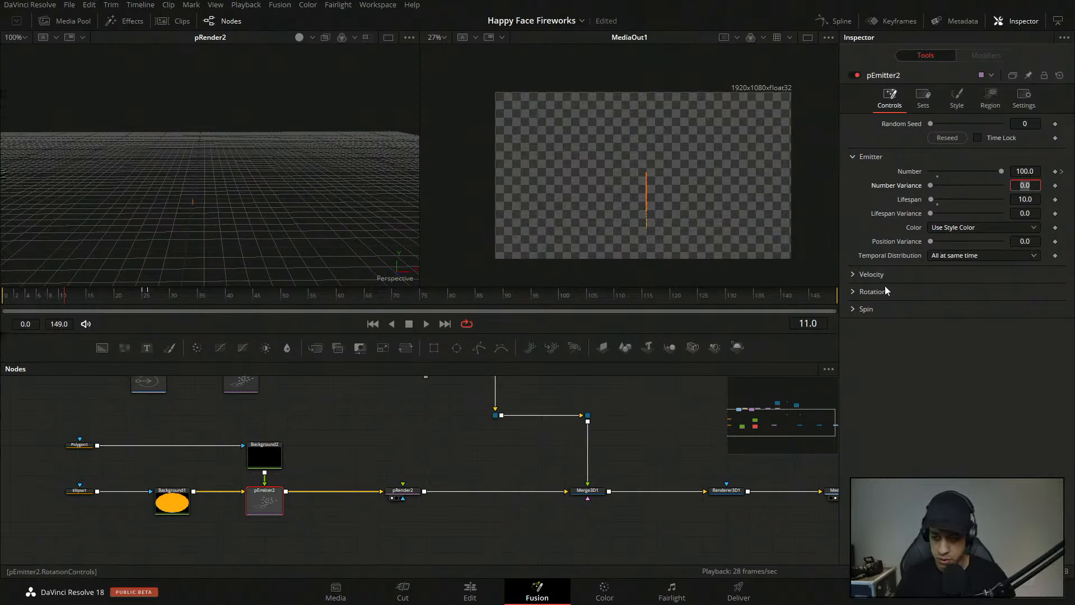
- Look through pEmitter2's style and region settings, and try Randomly distributed as its Temporal Distribution
left_click(957, 98)
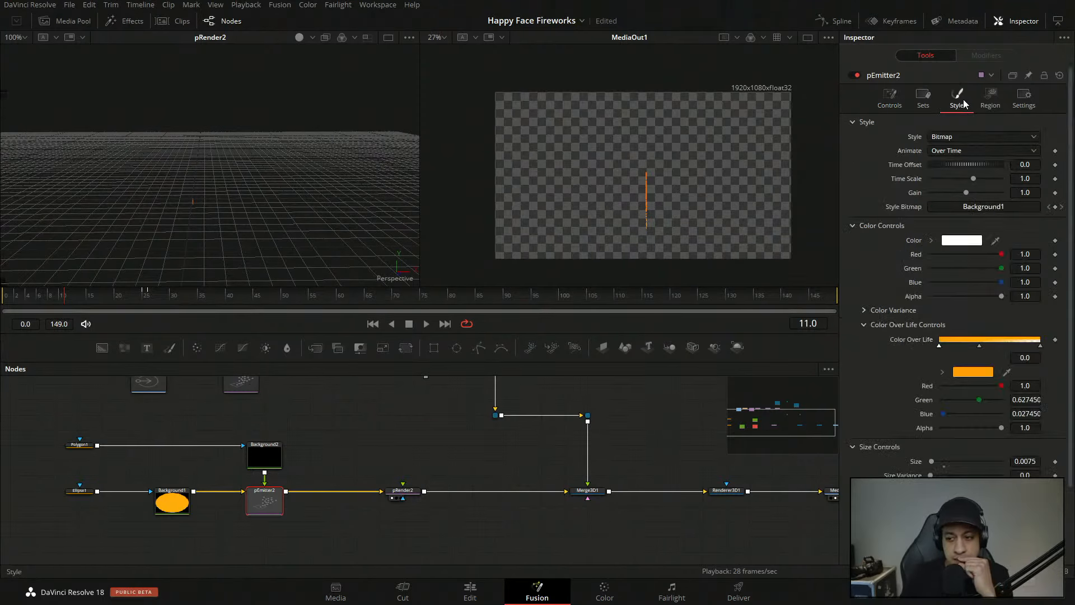
left_click(987, 96)
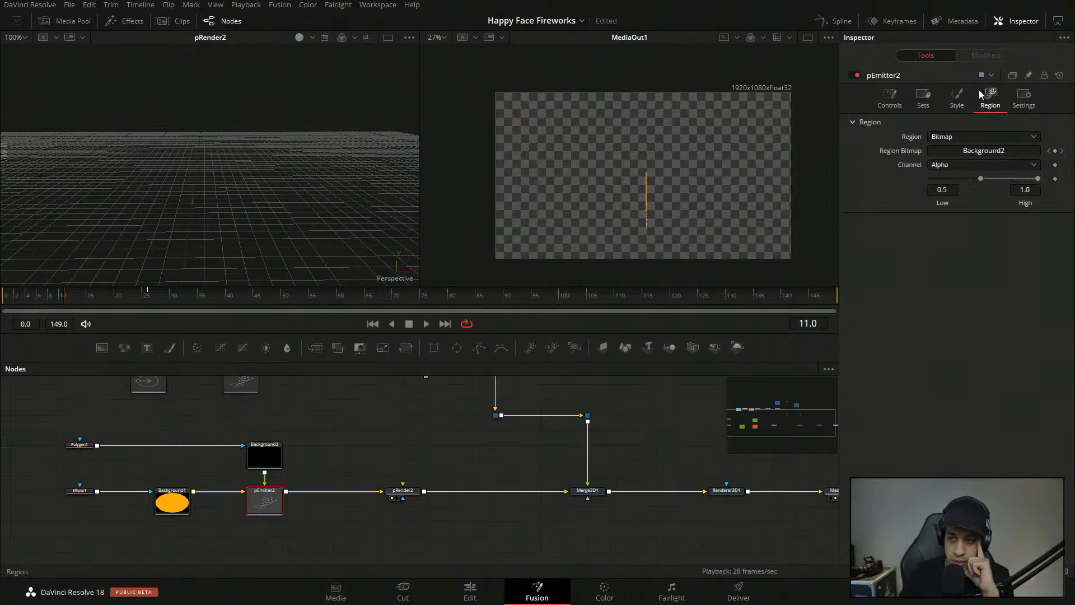
left_click(957, 96)
left_click(888, 98)
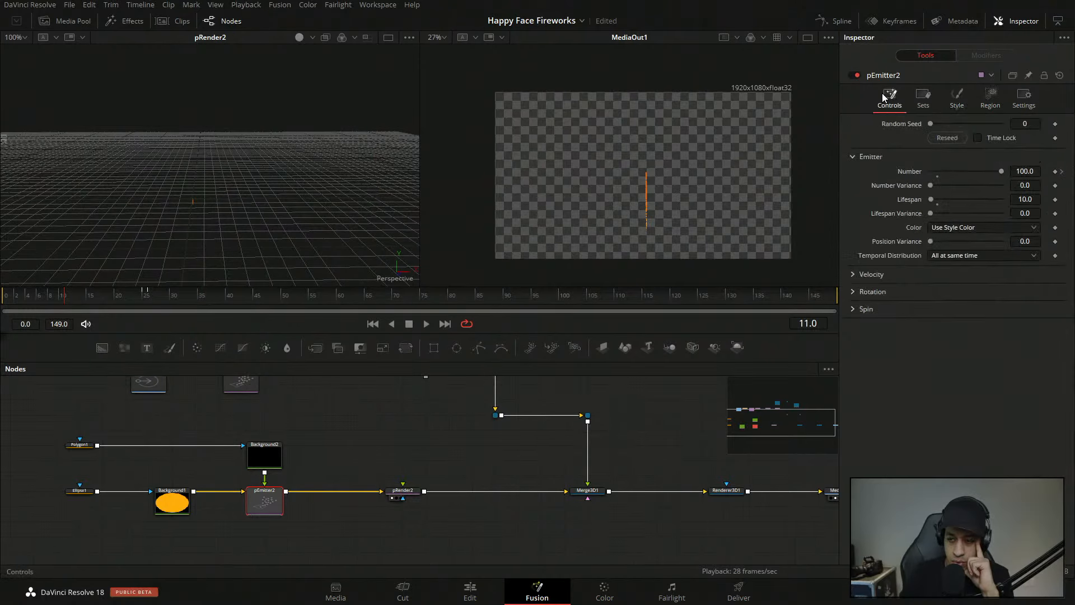
left_click(961, 257)
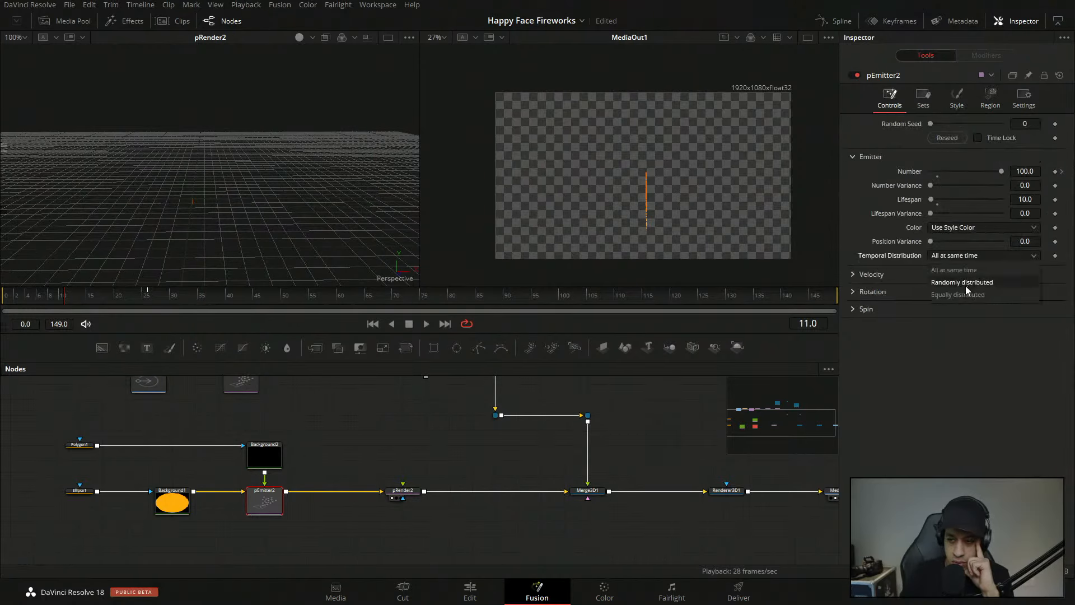
left_click(962, 285)
scroll(660, 211, "up", 5)
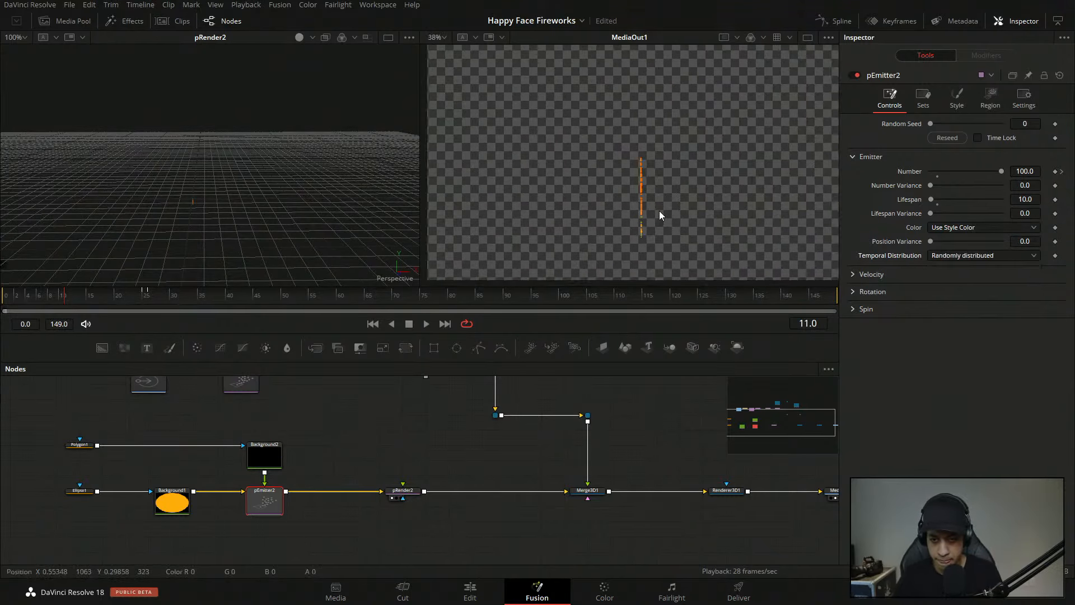
- Set pEmitter2's Temporal Distribution to Equally distributed and inspect the trail up close in MediaOut1
left_click(981, 257)
left_click(974, 291)
scroll(682, 200, "down", 3)
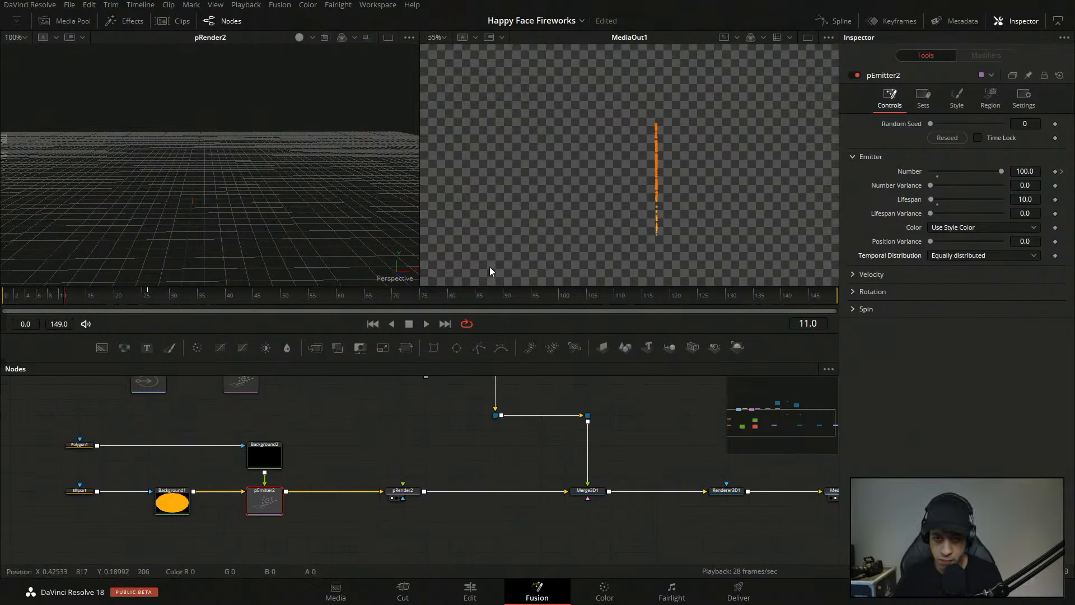
- Play the trail from the start, fit the MediaOut1 view to the frame, and replay the trail
left_click(26, 297)
left_click_drag(26, 297, 11, 297)
key("space")
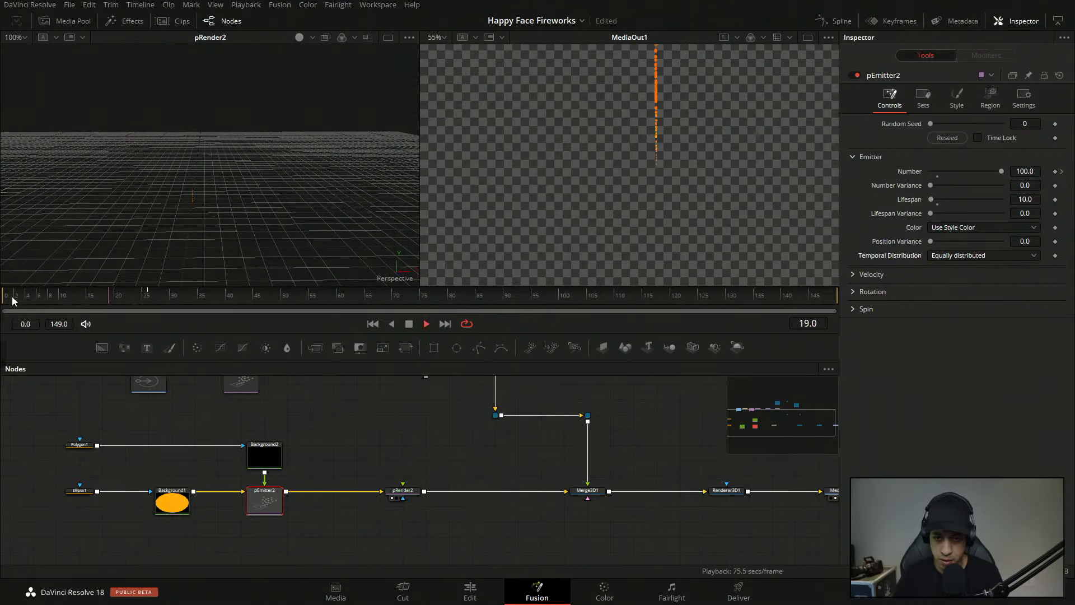
key("space")
left_click(445, 39)
left_click(439, 52)
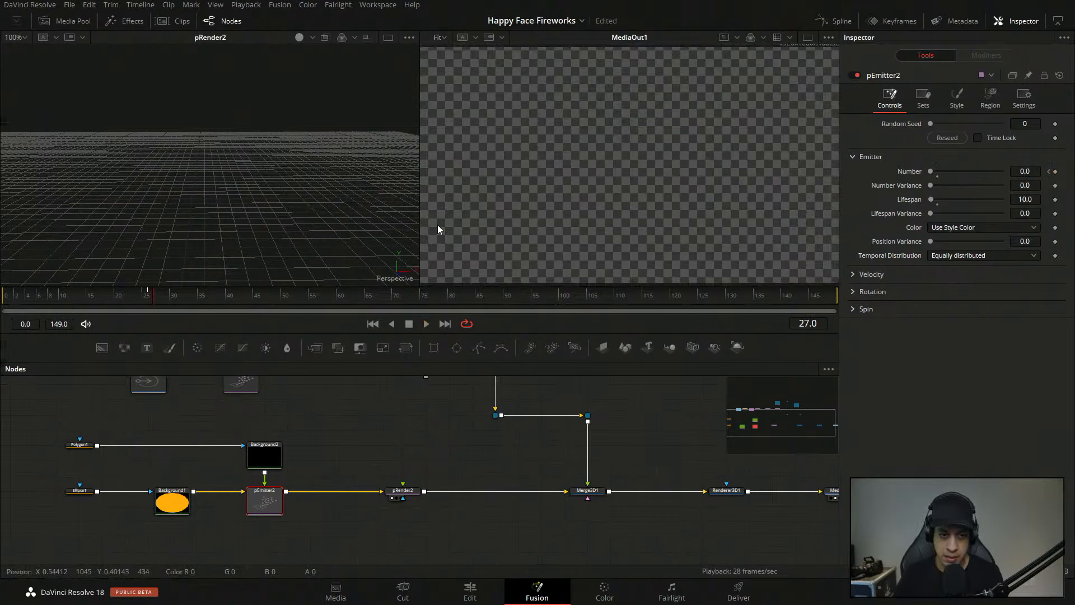
left_click_drag(77, 292, 14, 291)
key("space")
key("space")
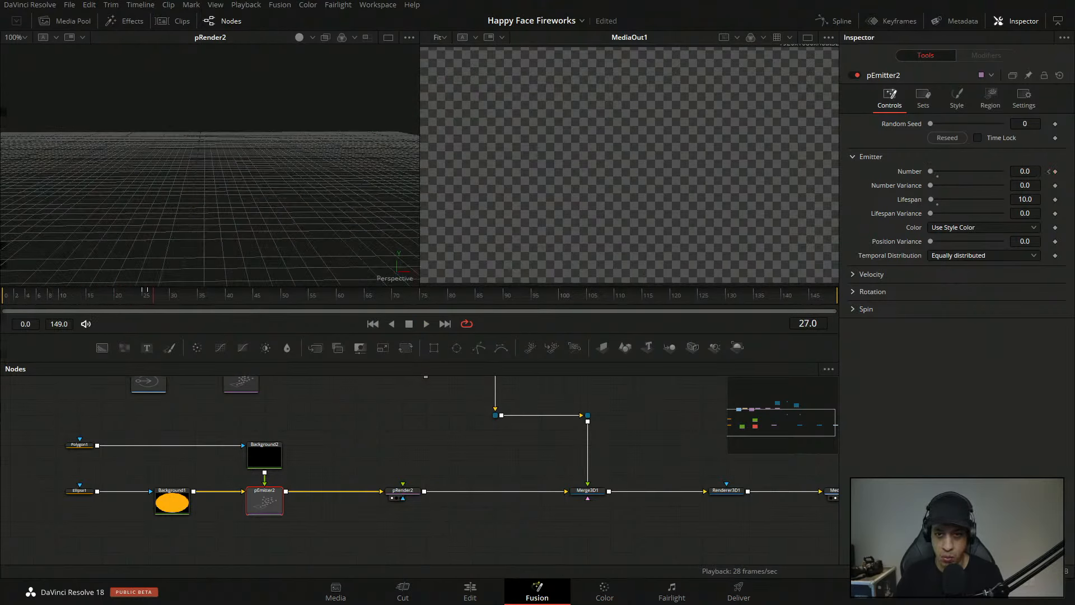
mouse_move(541, 254)
left_mouse_down()
mouse_move(548, 271)
mouse_move(540, 256)
left_mouse_up()
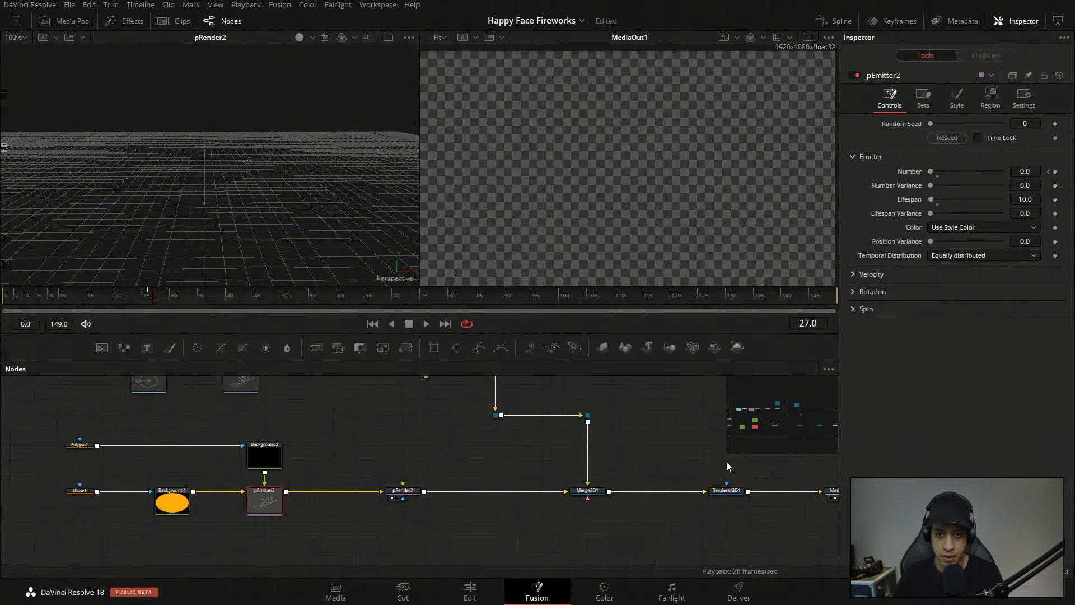
- At frame 30, move Camera3D1 up and away from pRender1, and load pRender1 in the viewer that showed pRender2
left_click_drag(372, 454, 399, 535)
left_click_drag(483, 482, 502, 406)
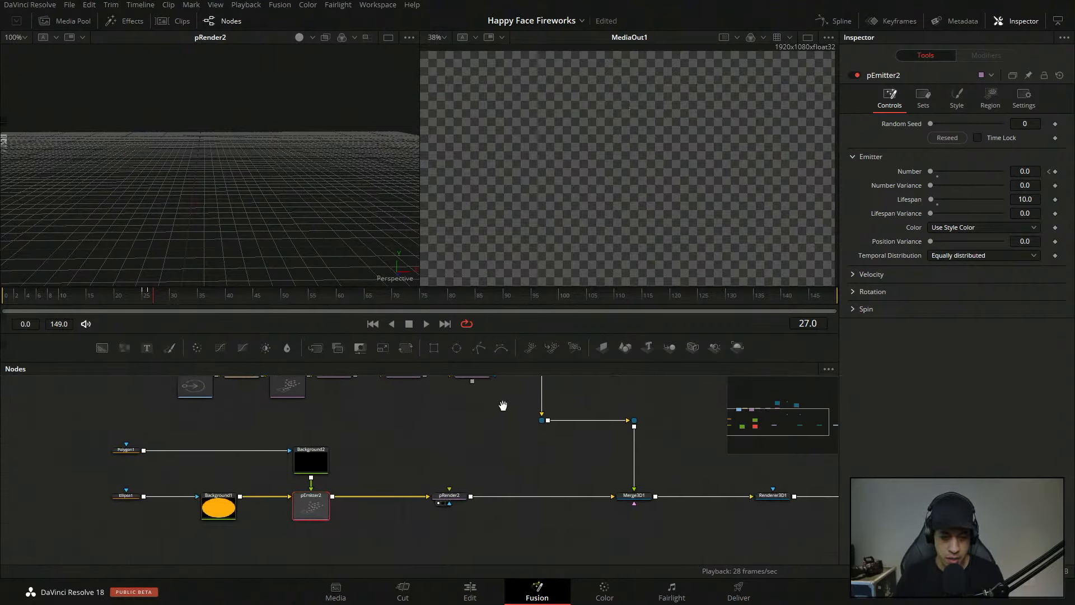
left_click_drag(360, 473, 381, 477)
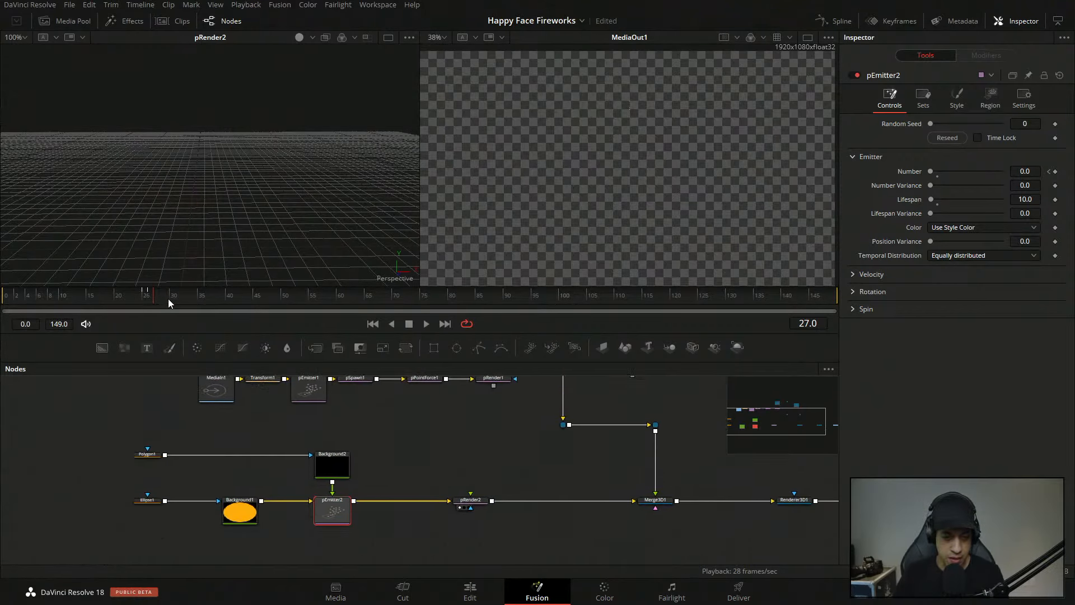
left_click_drag(458, 482, 482, 560)
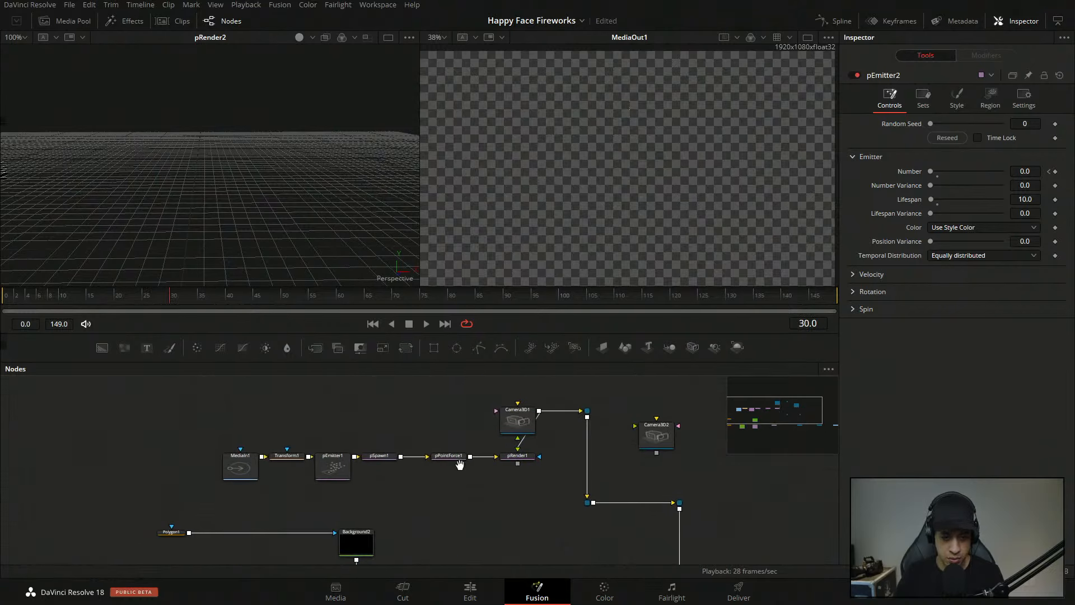
left_click_drag(537, 425, 516, 415)
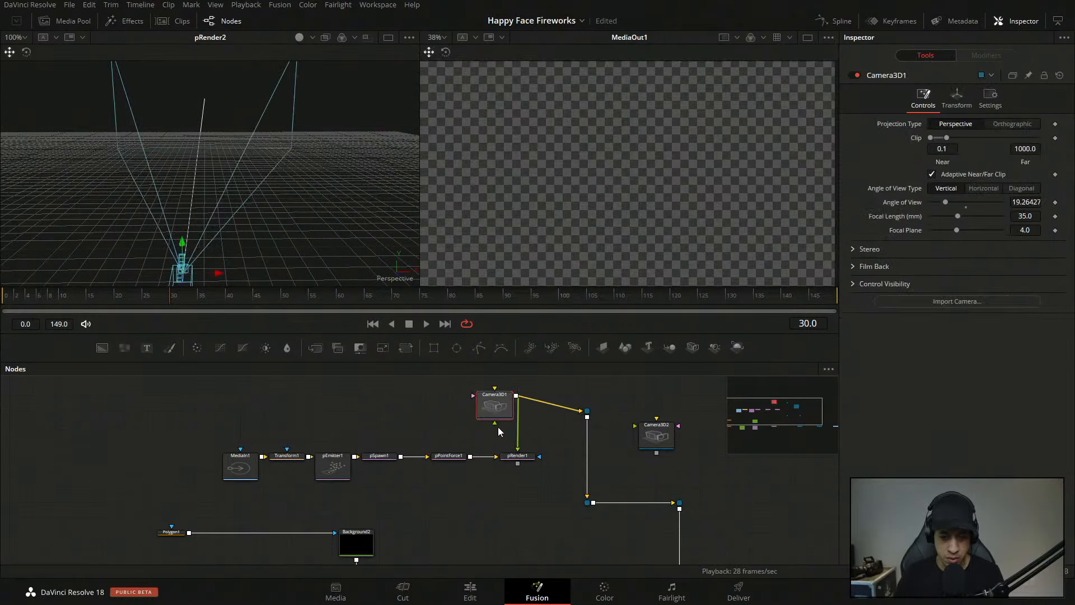
left_click(507, 464)
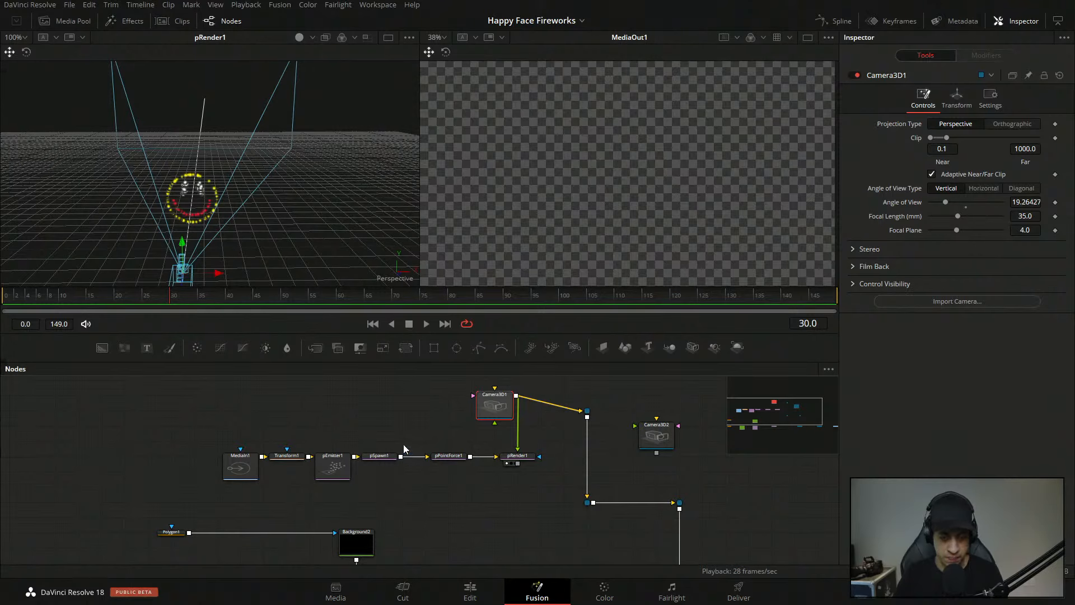
- Shift the MediaIn1-to-pRender1 node chain left and move Camera3D1 with it to sit above pRender1
left_click_drag(190, 430, 454, 476)
left_click_drag(338, 470, 269, 473)
left_click_drag(517, 455, 449, 455)
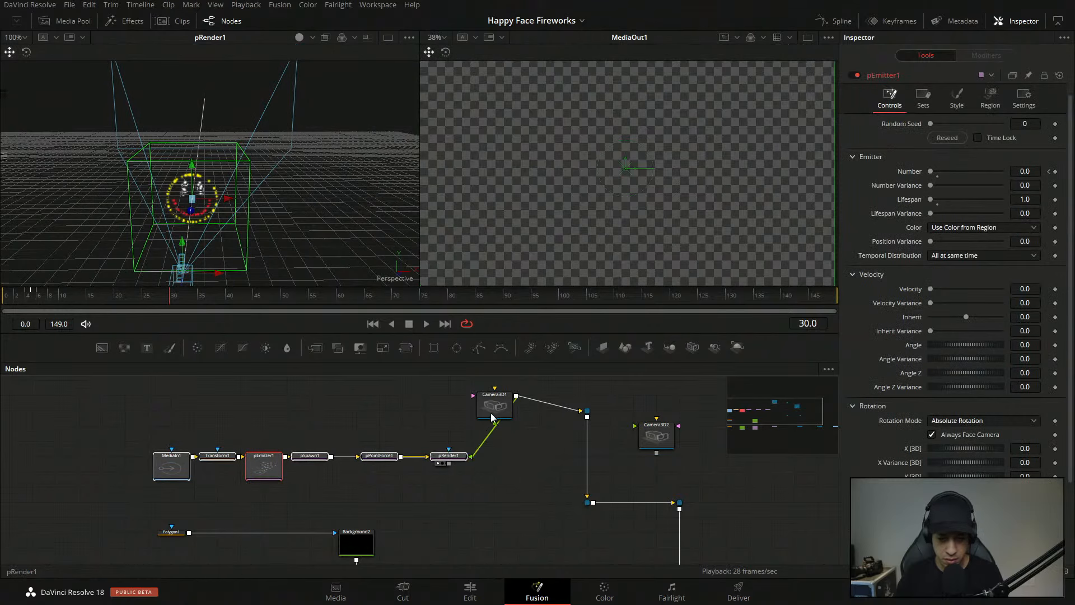
left_click_drag(498, 413, 429, 414)
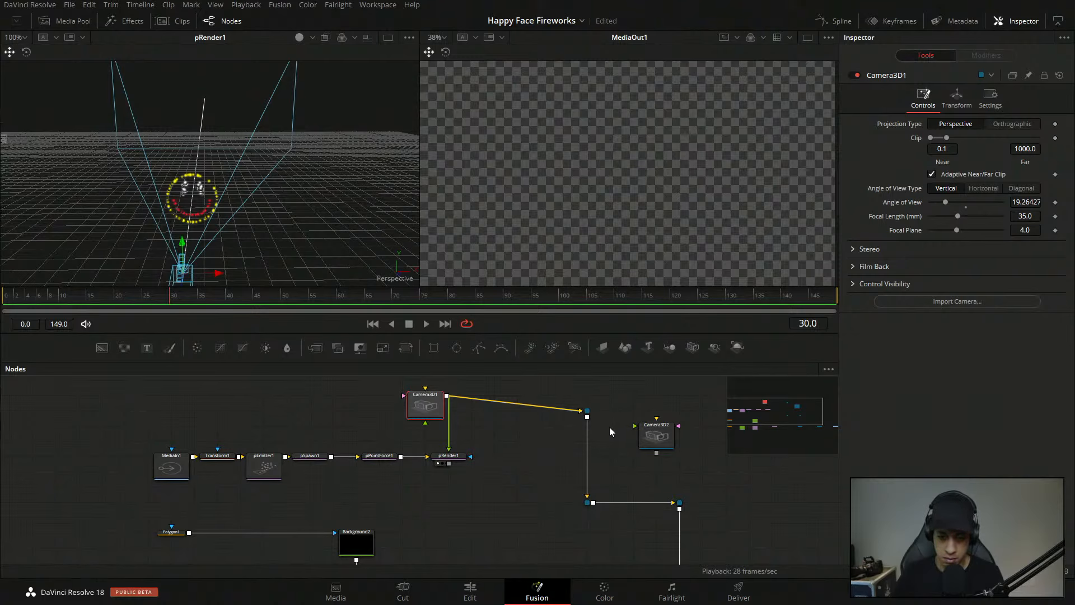
- Lower the first camera router to pRender1's row and place Camera3D1 above and midway between the two
left_click_drag(587, 410, 586, 457)
left_click_drag(416, 407, 532, 401)
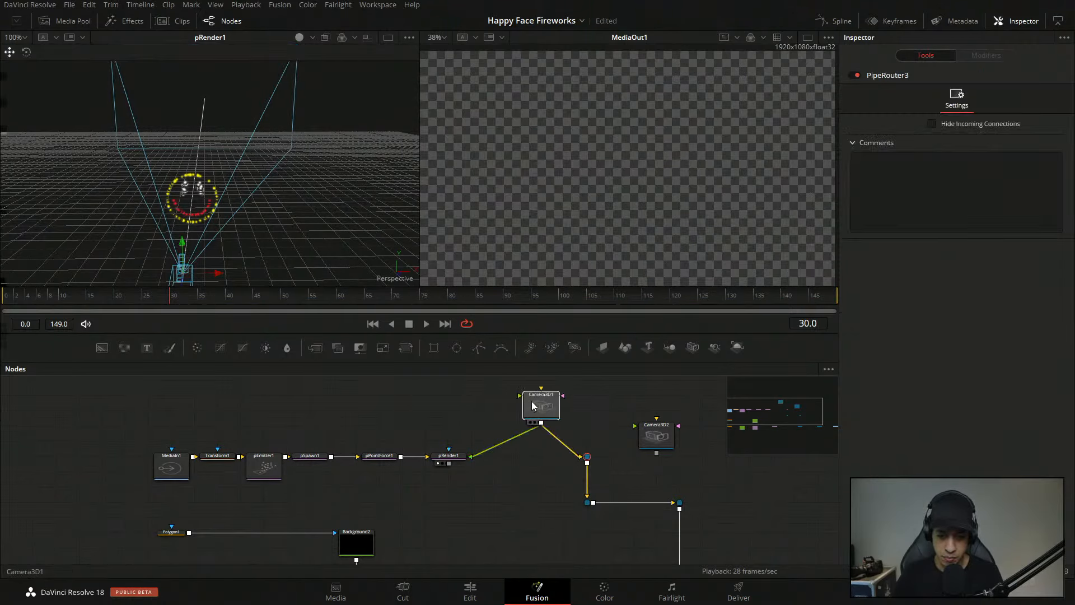
left_click(587, 457)
- Select the three routers on Camera3D1's connection and move them down together toward Merge3D1
left_click_drag(656, 485, 553, 438)
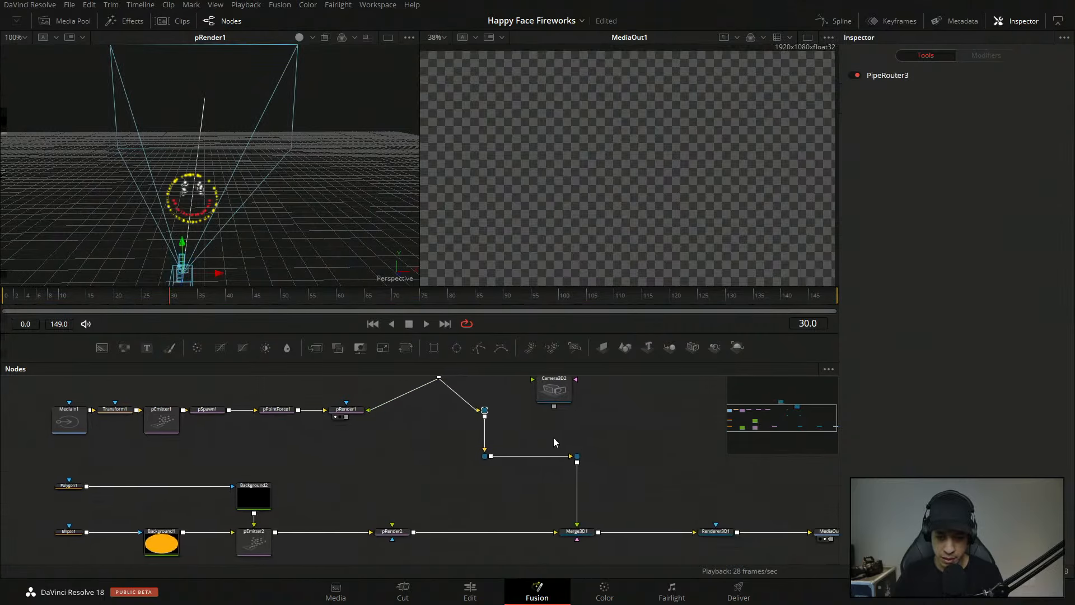
left_click_drag(464, 437, 605, 469)
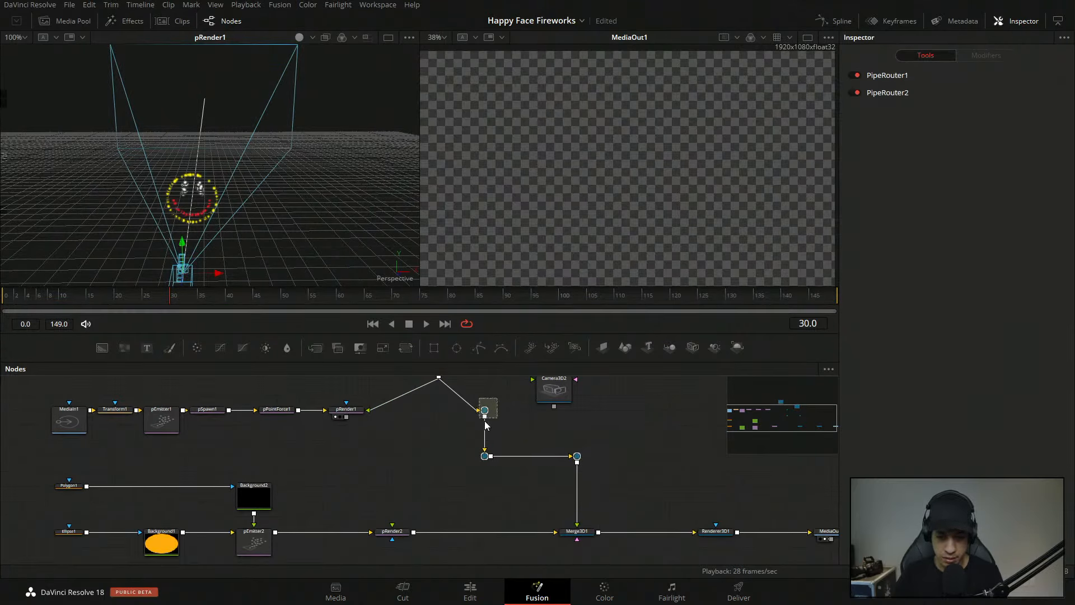
left_click_drag(485, 421, 487, 422)
left_click_drag(582, 459, 583, 490)
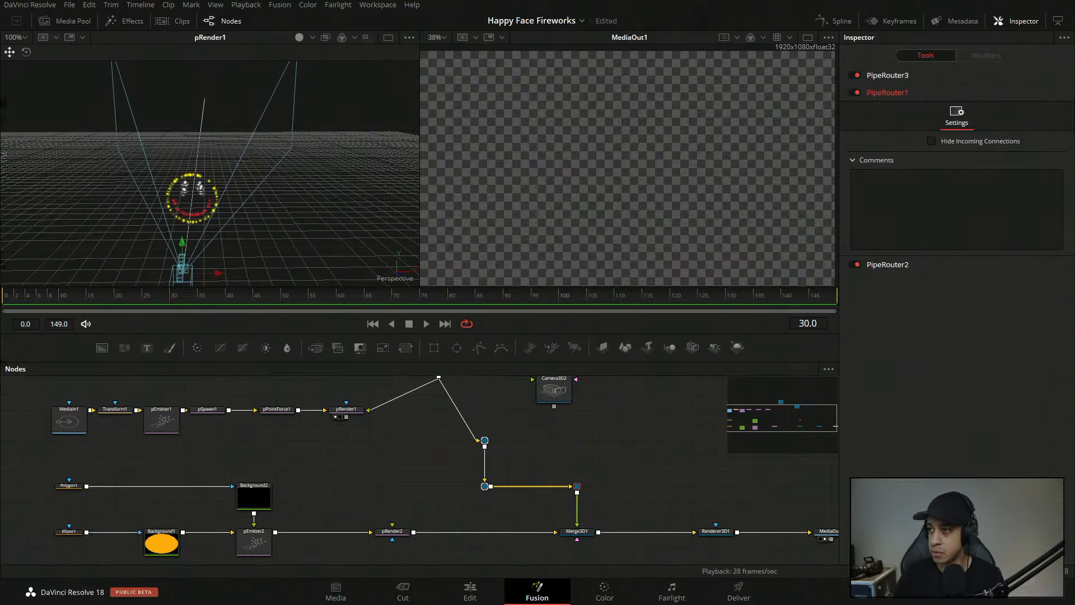
- Delete the unconnected Camera3D2 node
left_click_drag(573, 414, 588, 431)
scroll(616, 448, "up", 2)
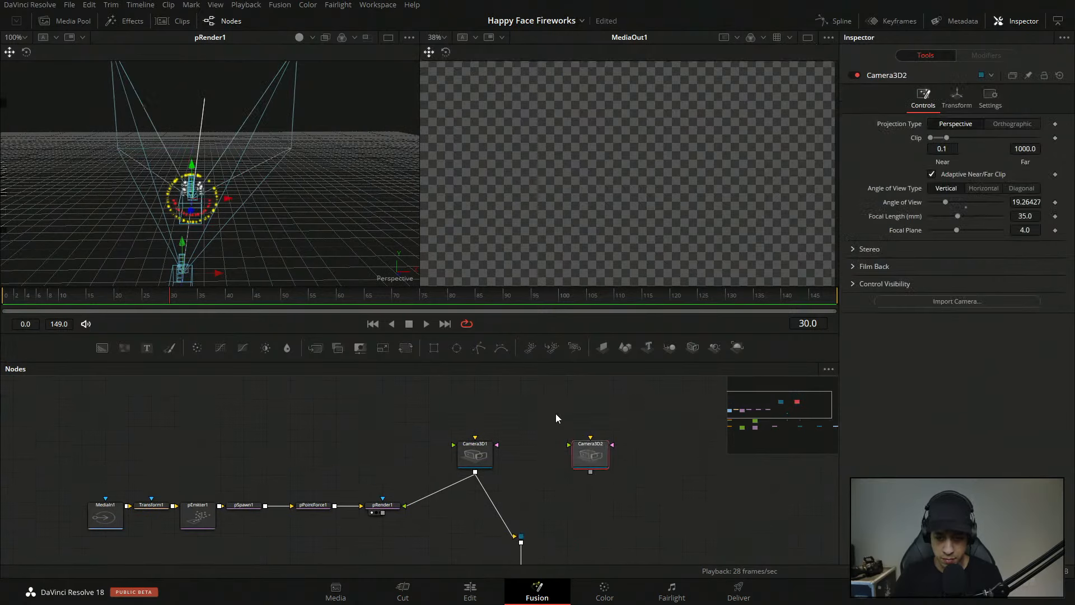
key("Delete")
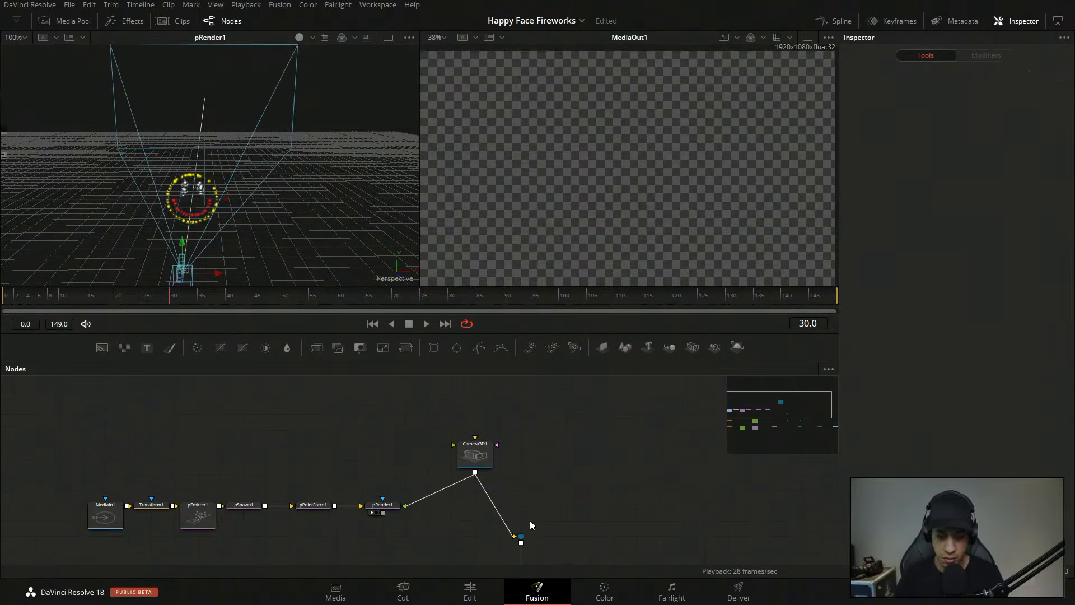
- Move MediaIn1 and Transform1 away from pEmitter1 so the three nodes are evenly spaced in the same row
left_click_drag(531, 525, 572, 487)
left_click(281, 459)
left_click_drag(348, 440, 423, 441)
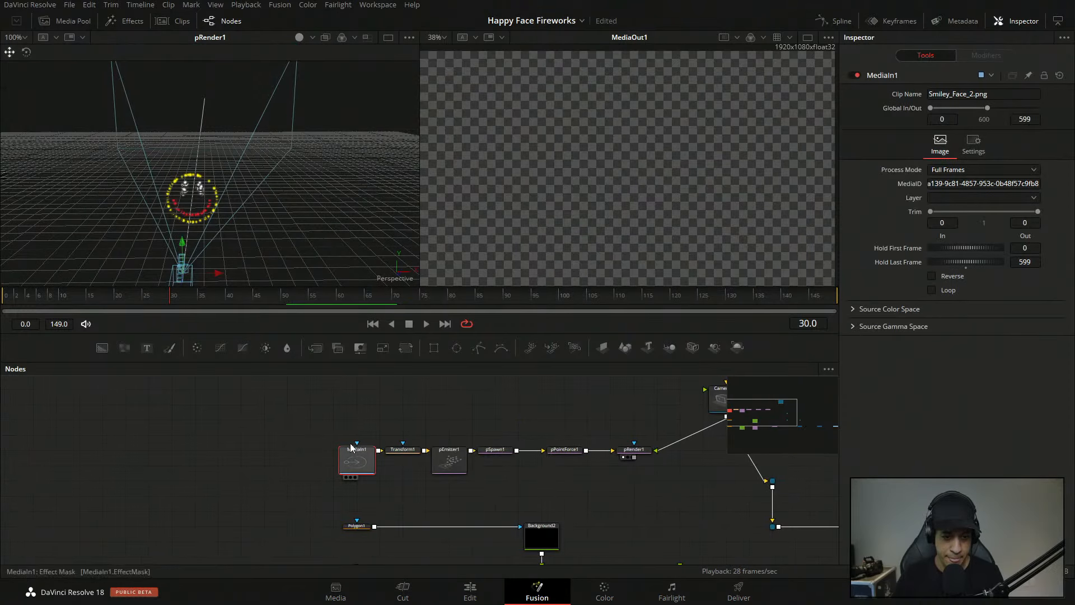
left_click_drag(372, 466, 325, 465)
left_click(448, 460)
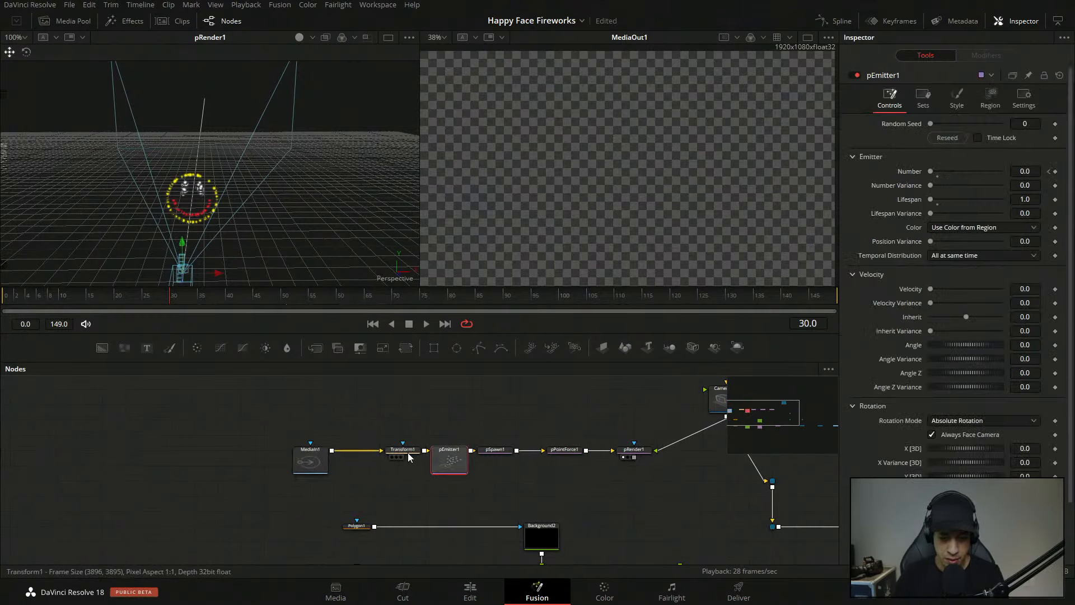
left_click_drag(407, 453, 385, 453)
- Set pEmitter1's particle style to Bitmap and connect Background2 as its style bitmap
left_click(449, 461)
left_click(990, 99)
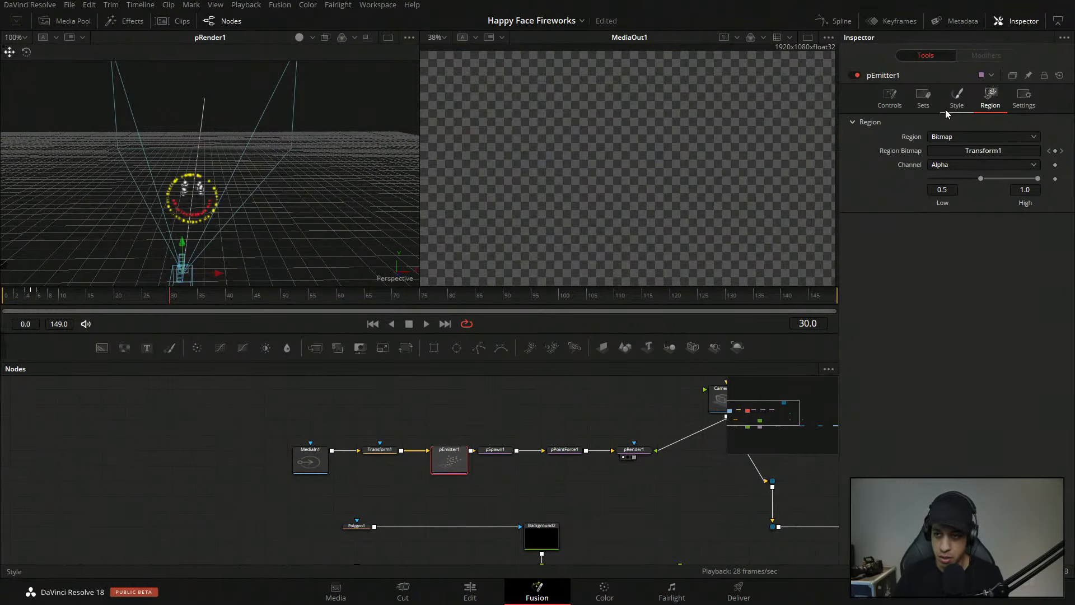
scroll(557, 513, "down", 2)
scroll(557, 512, "up", 1)
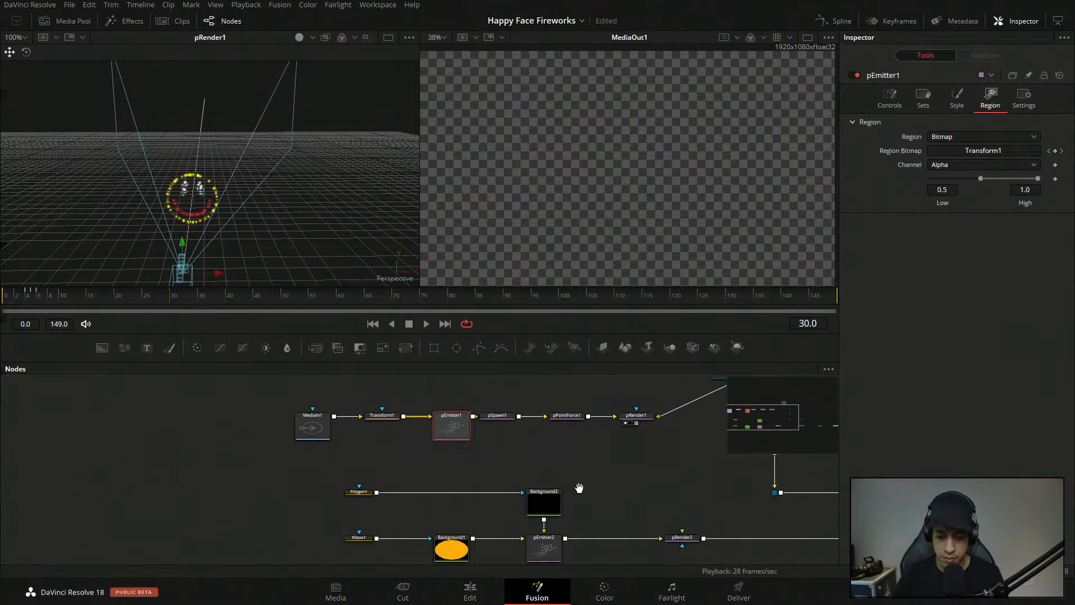
left_click(955, 101)
left_click(959, 137)
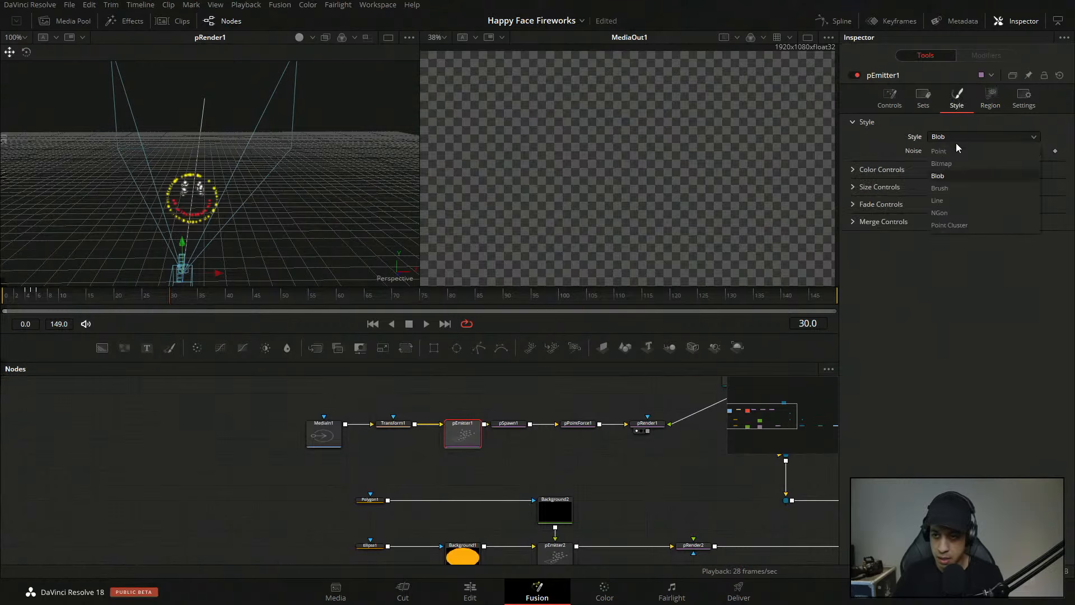
left_click(946, 152)
left_click_drag(555, 536, 543, 453)
left_click(463, 434)
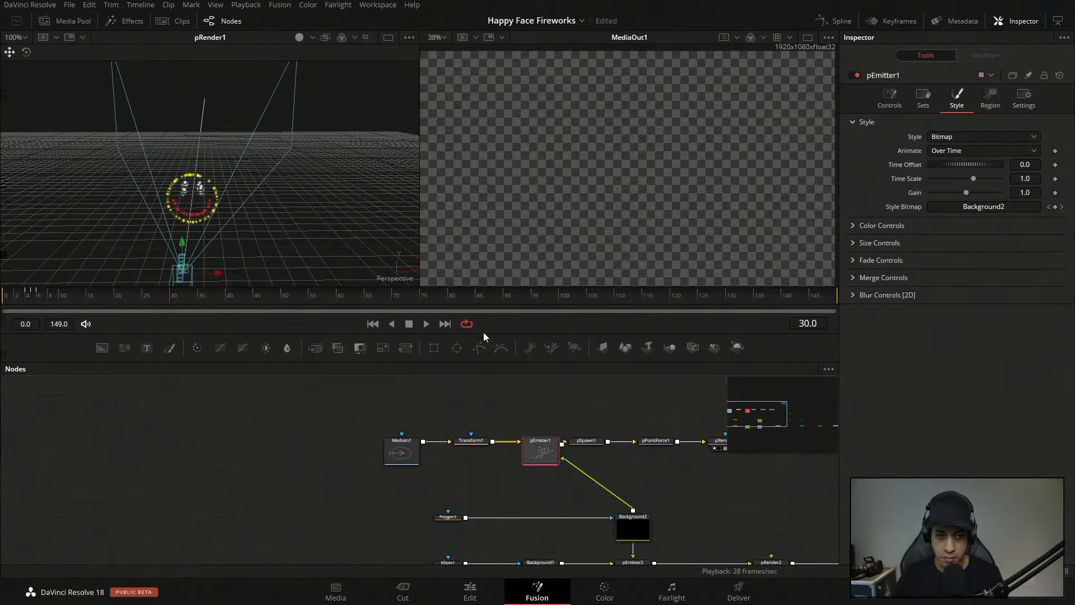
- Show pRender1 in the second viewer in place of MediaOut1
key("2")
left_click(492, 271)
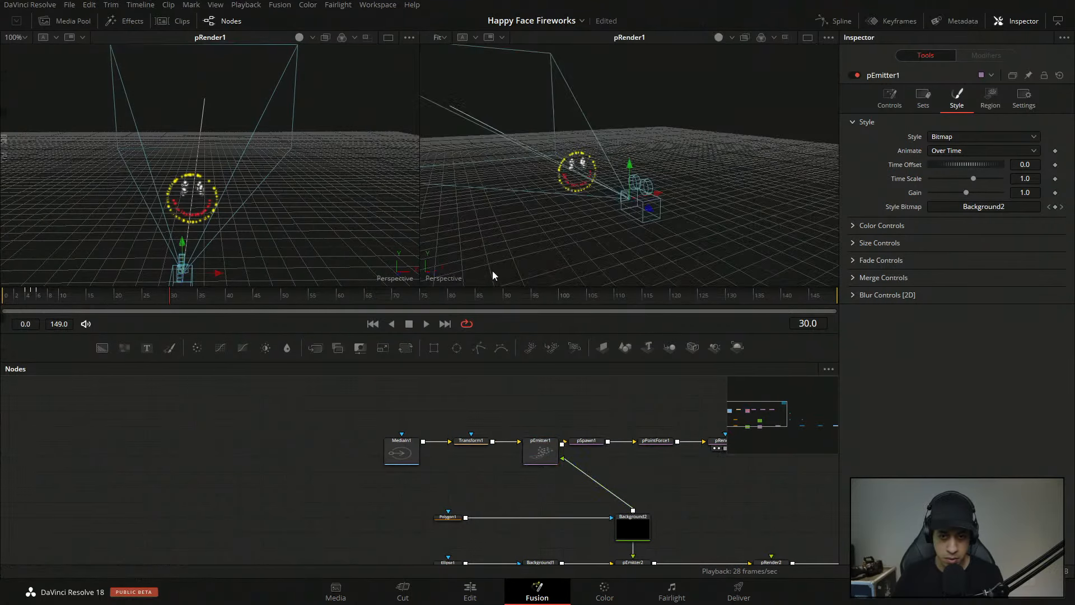
left_click_drag(492, 270, 571, 278)
- Inspect pEmitter2's emission keyframes and move the playhead to frame 27
left_click_drag(178, 297, 113, 308)
left_click_drag(541, 485, 307, 385)
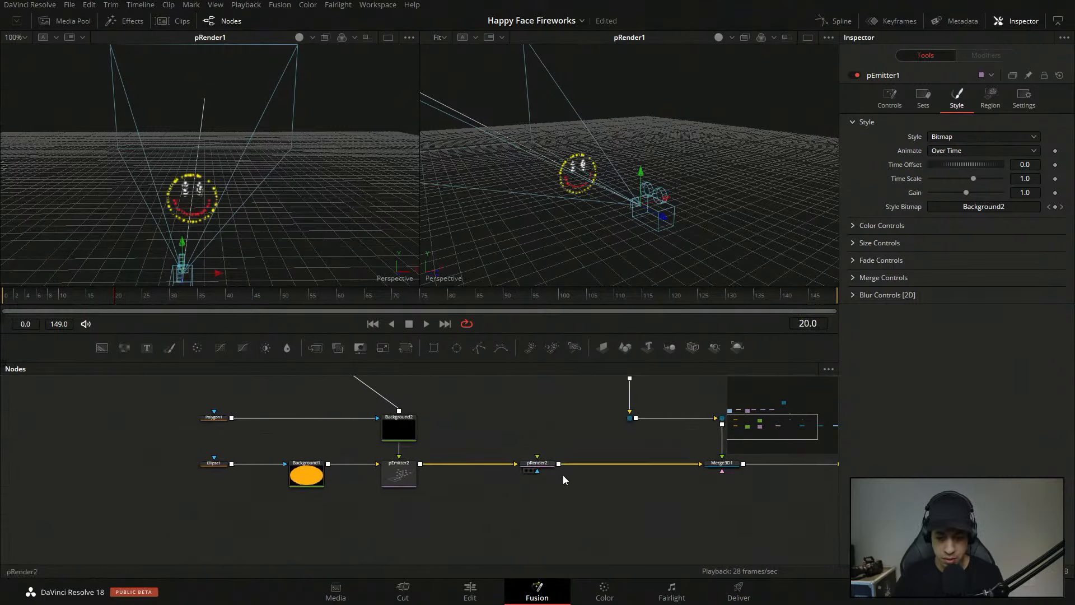
left_click(400, 482)
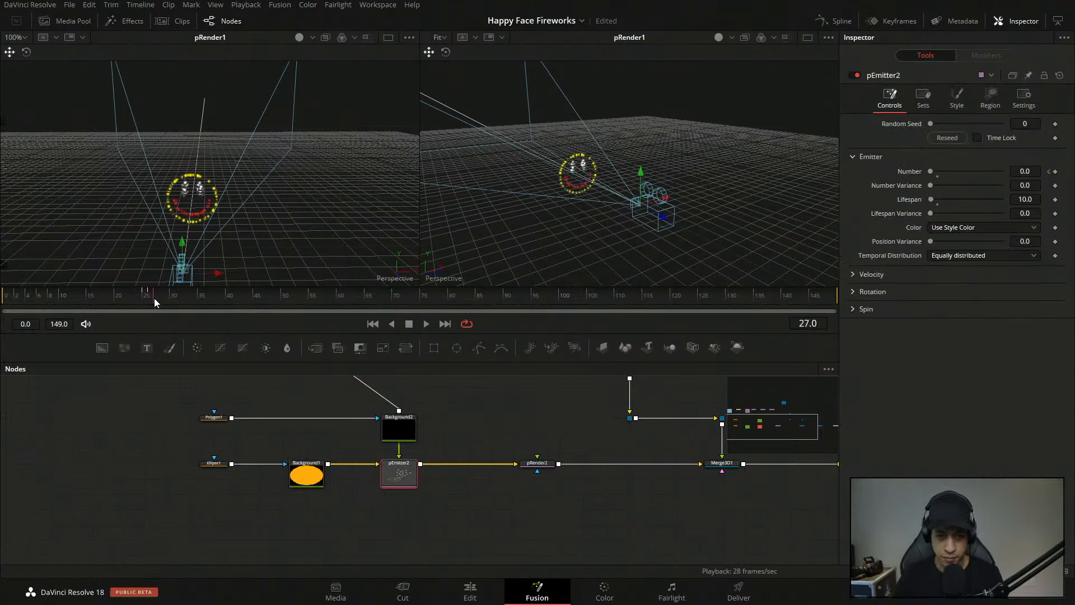
left_click_drag(521, 447, 686, 569)
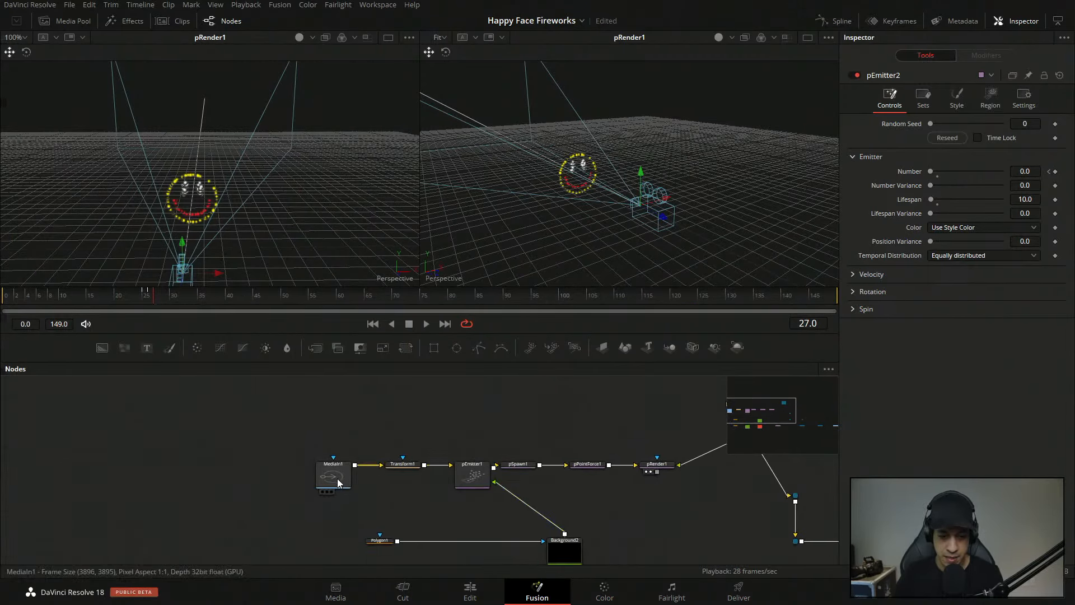
- Shift pEmitter1's three Number keyframes along its spline so that the emission peak falls on frame 27
left_click(837, 20)
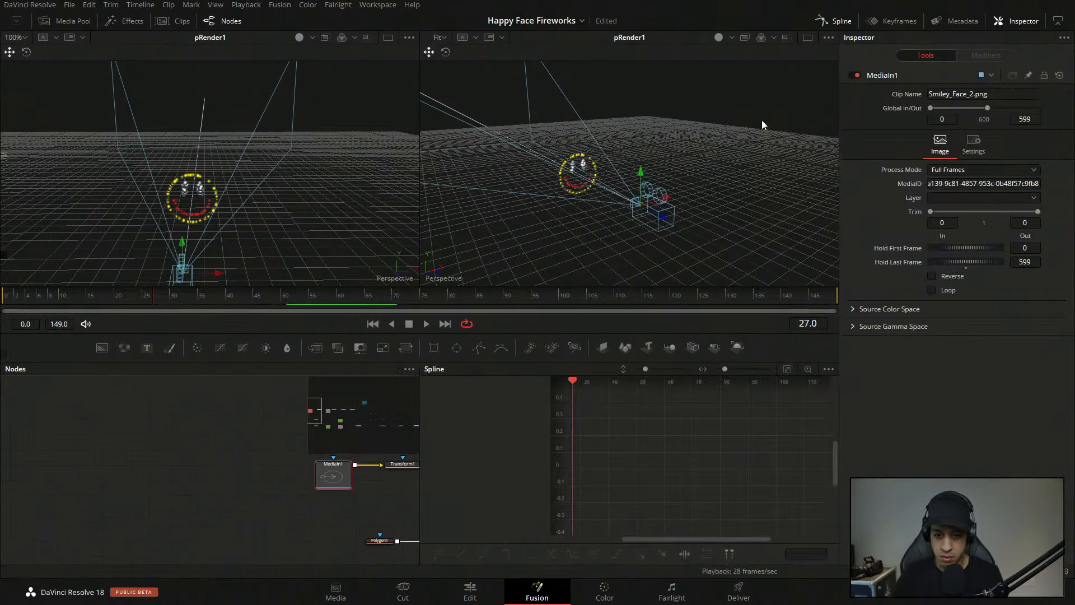
left_click_drag(282, 486, 67, 518)
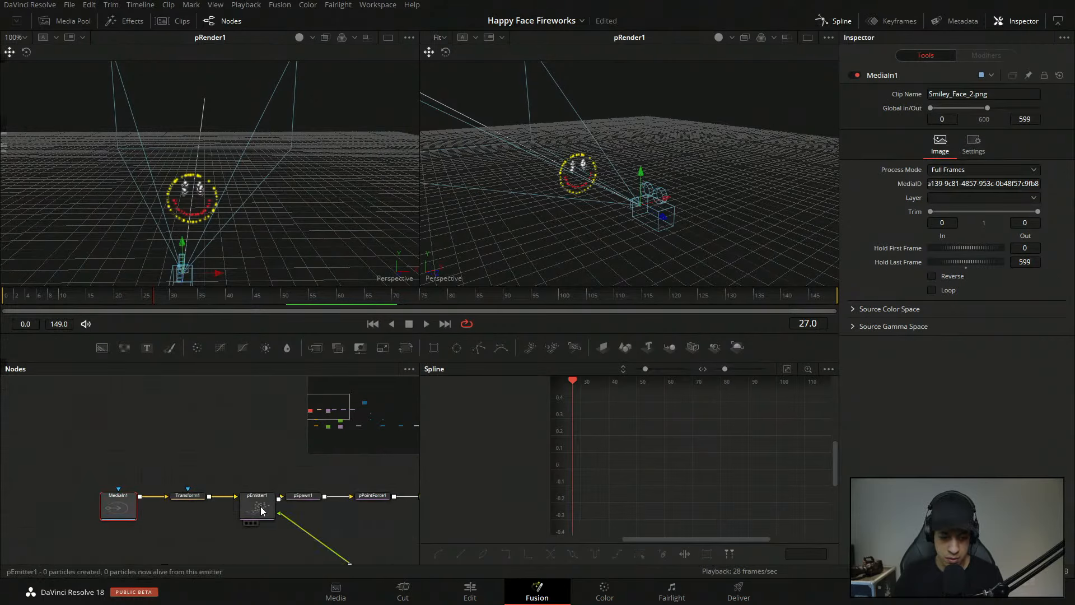
left_click(449, 412)
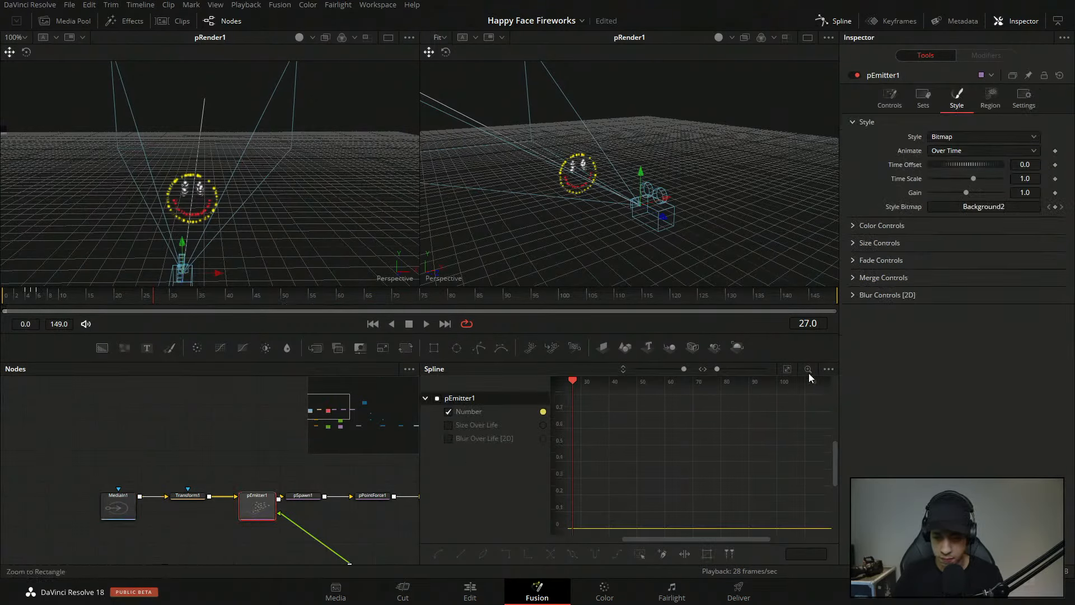
left_click(787, 369)
scroll(826, 453, "down", 3)
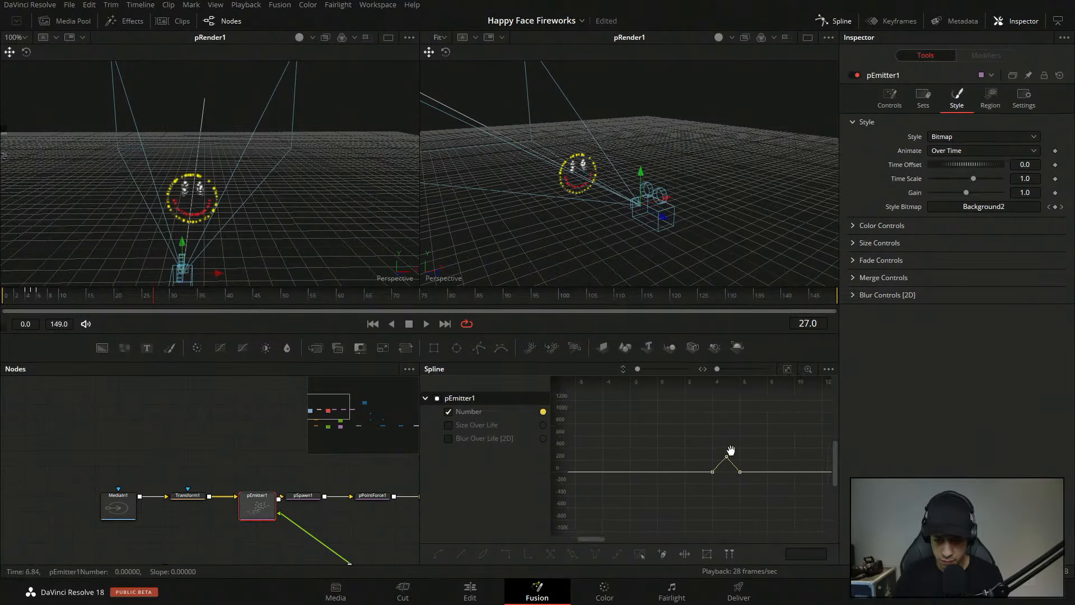
scroll(797, 414, "down", 2)
left_click_drag(797, 414, 708, 458)
scroll(731, 464, "up", 3)
left_click_drag(667, 398, 742, 473)
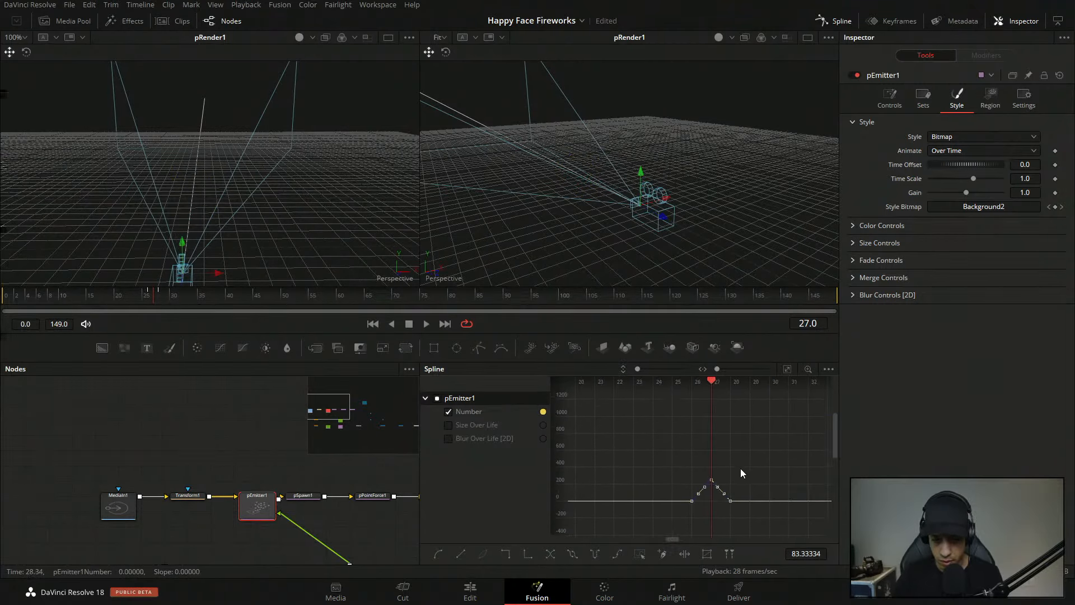
- Examine pEmitter1's Size Over Life and Blur Over Life curves, and close the spline editor
left_click(741, 474)
left_click(446, 425)
left_click(447, 438)
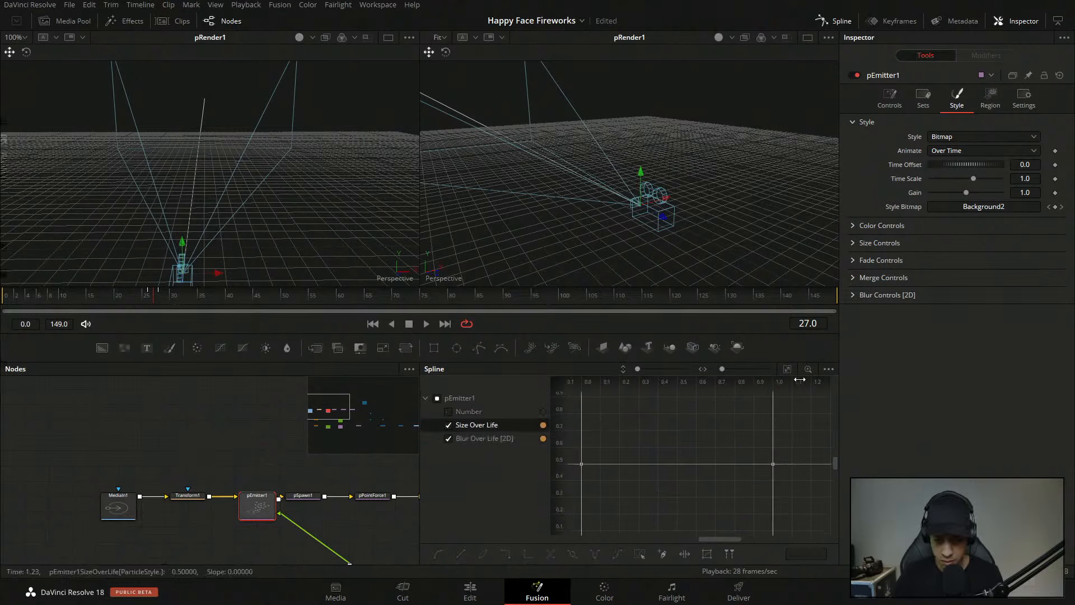
left_click(787, 370)
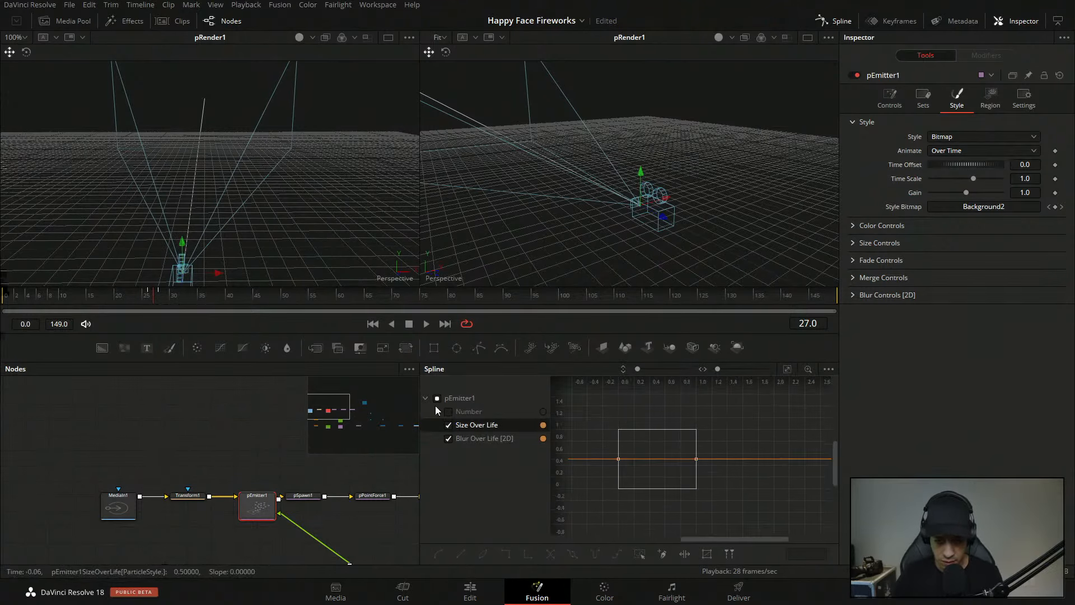
left_click(468, 412)
left_click(205, 409)
- Select pPointForce1 and play the particle animation from frame 29 to about frame 72
left_click_drag(174, 295, 164, 303)
left_click_drag(599, 466, 637, 451)
mouse_move(484, 493)
left_mouse_down()
mouse_move(506, 466)
mouse_move(494, 493)
left_mouse_up()
left_click(459, 463)
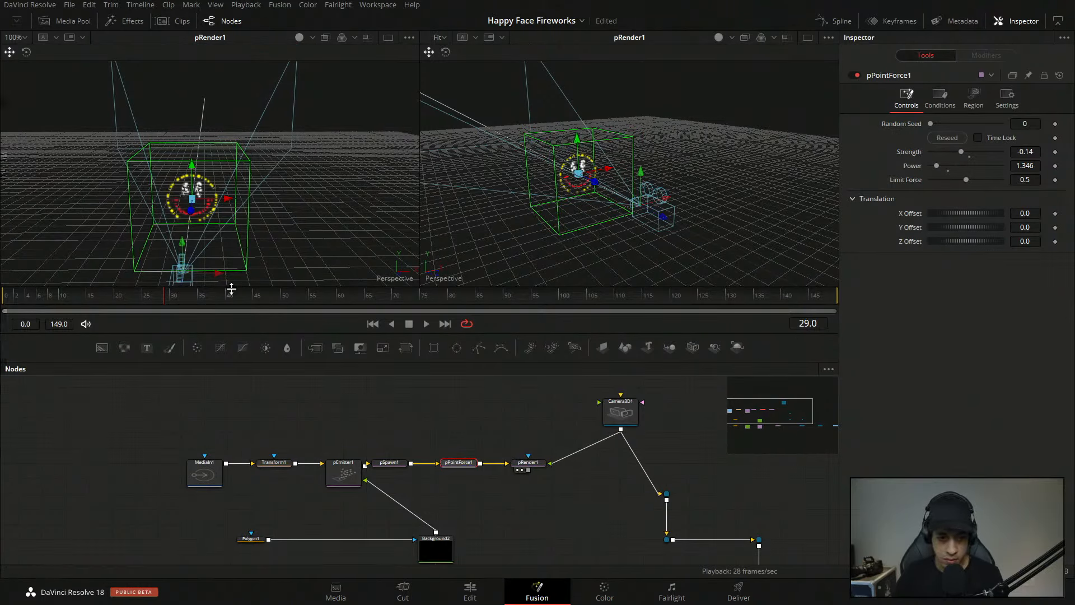
key("space")
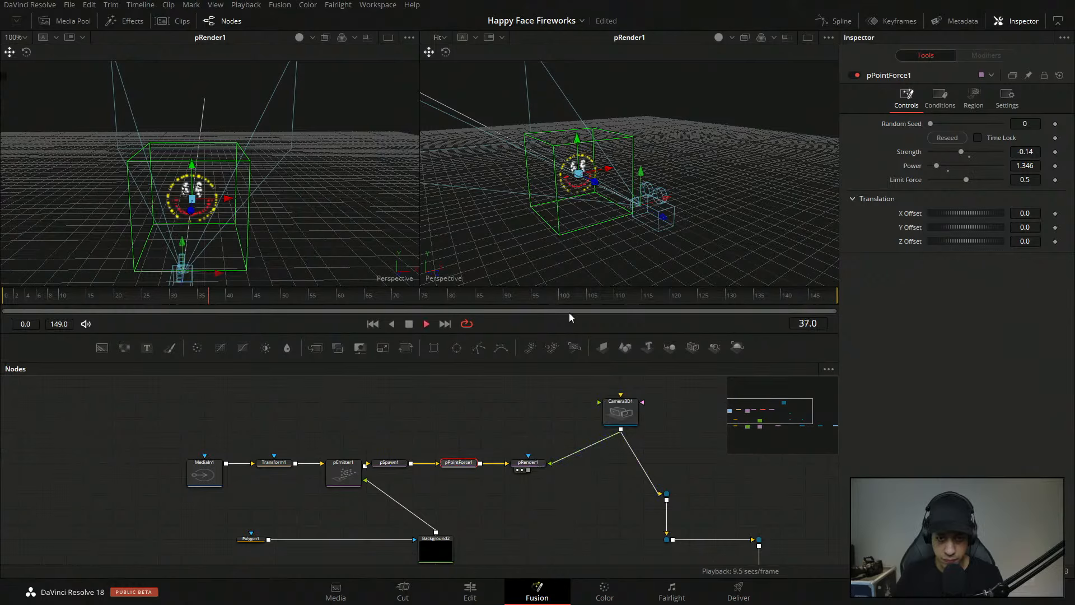
key("space")
- Review the pPointForce1 and pSpawn1 settings, including pSpawn1's region, style and Color Over Life controls
left_click_drag(624, 447, 554, 457)
left_click(431, 473)
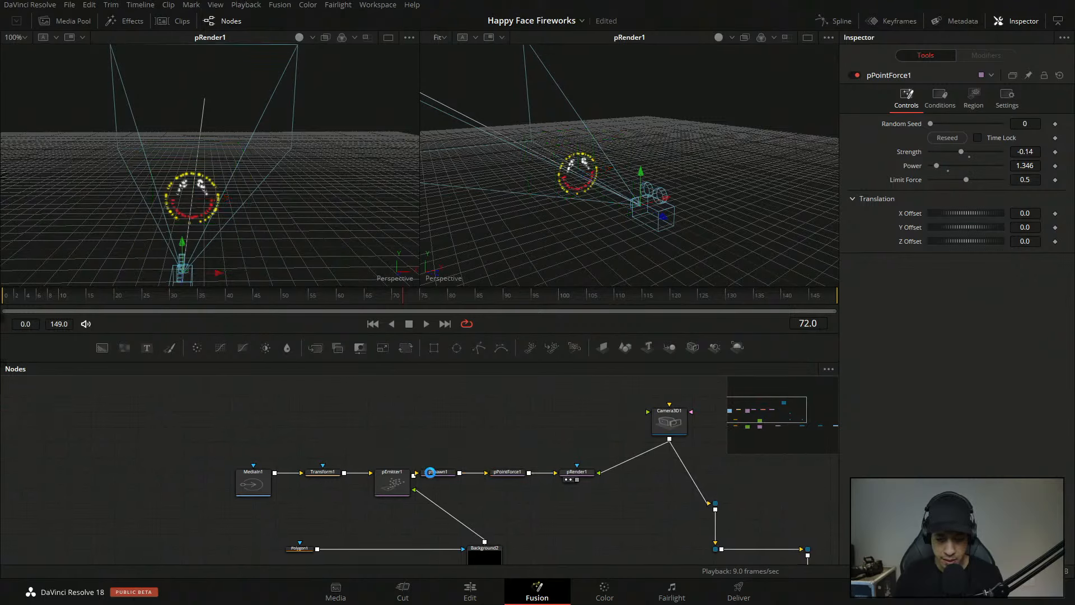
left_click(508, 472)
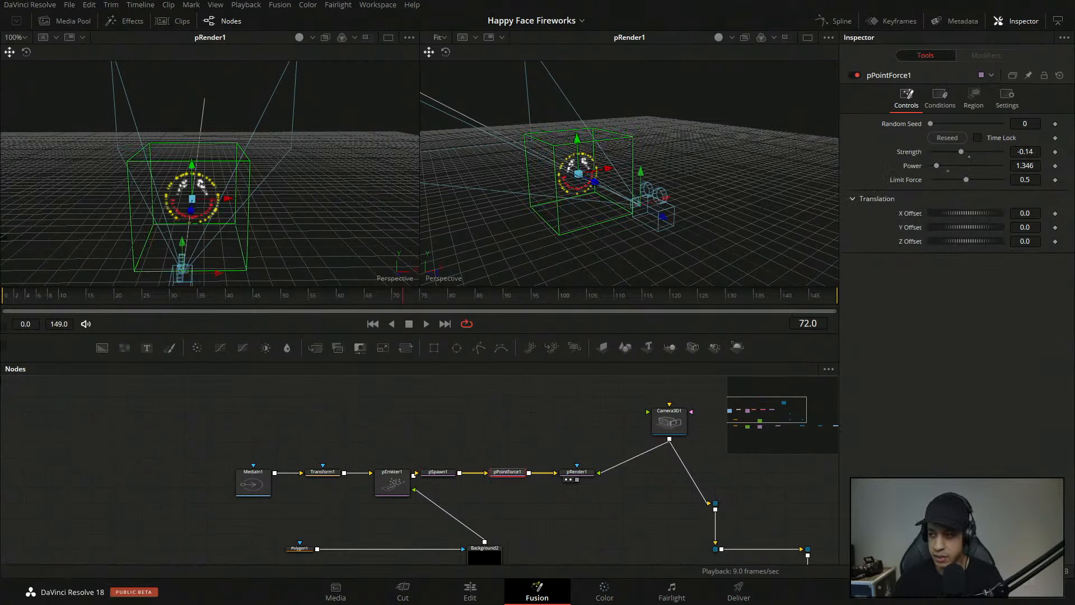
mouse_move(600, 490)
left_mouse_down()
mouse_move(546, 463)
mouse_move(609, 500)
left_mouse_up()
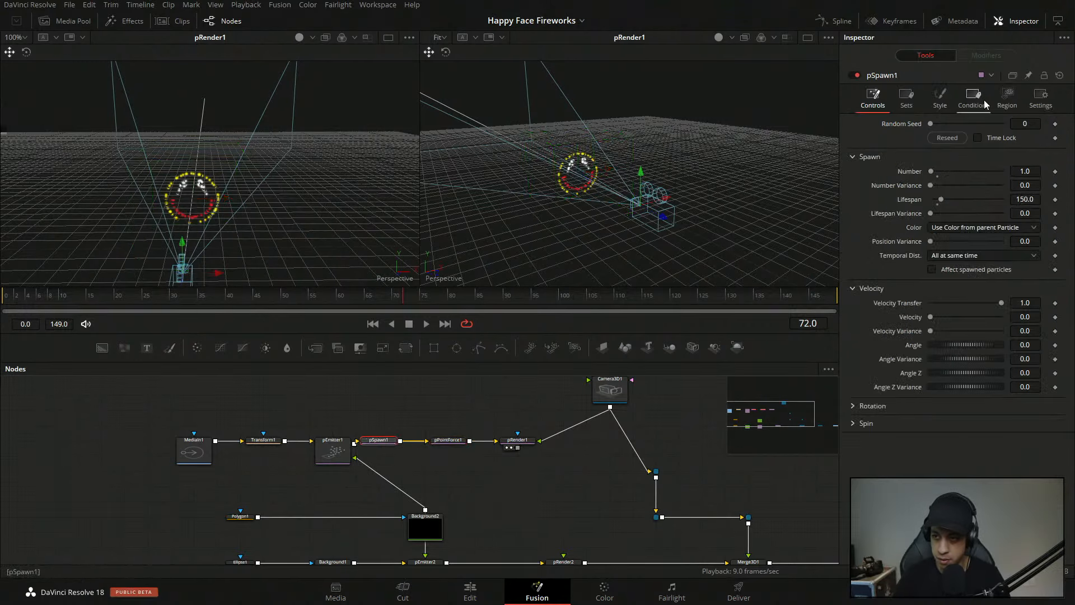
left_click(1007, 96)
left_click(940, 96)
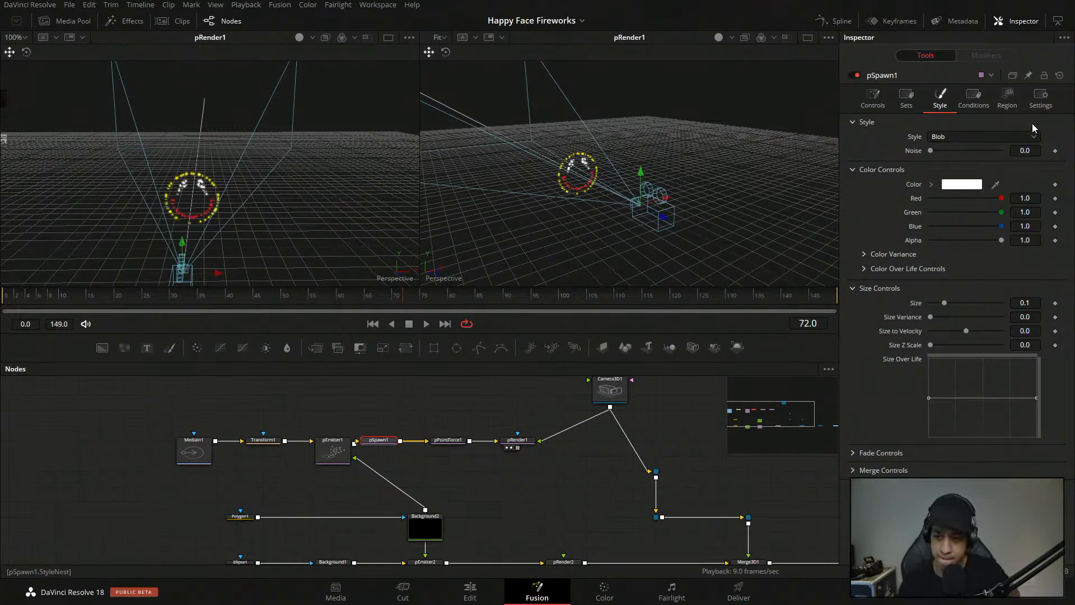
left_click(864, 269)
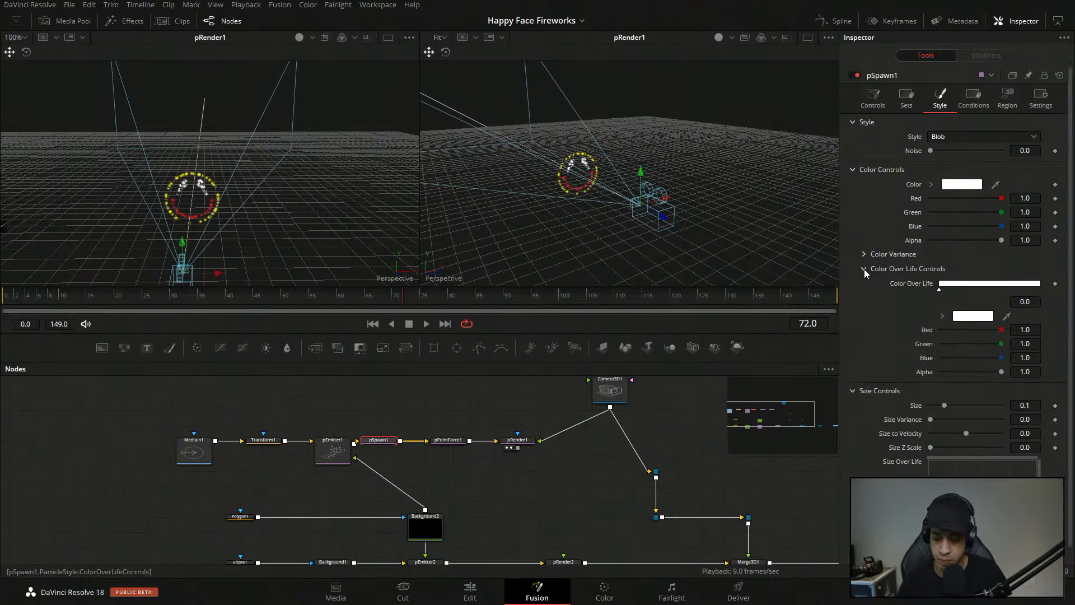
left_click(864, 268)
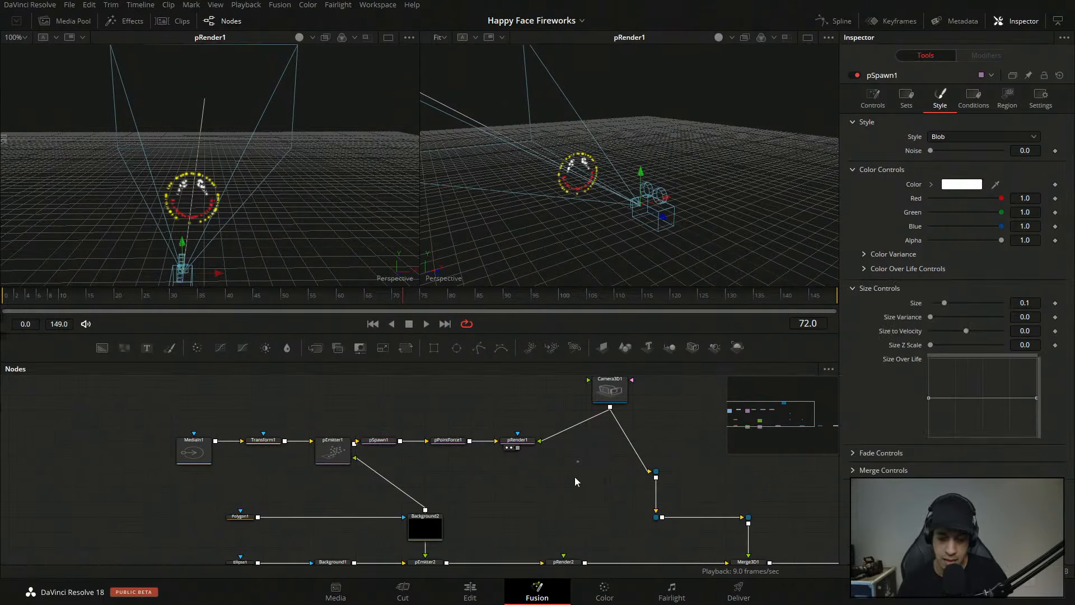
- Show MediaOut1 in the second viewer and move the playhead to frame 56
left_click_drag(541, 483, 547, 489)
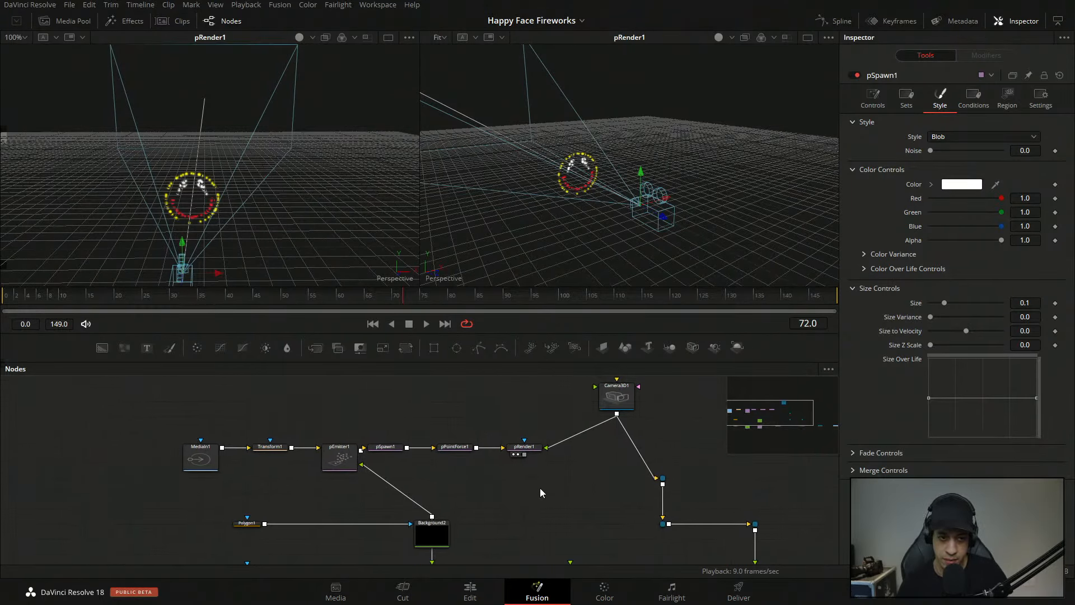
left_click_drag(648, 508, 410, 413)
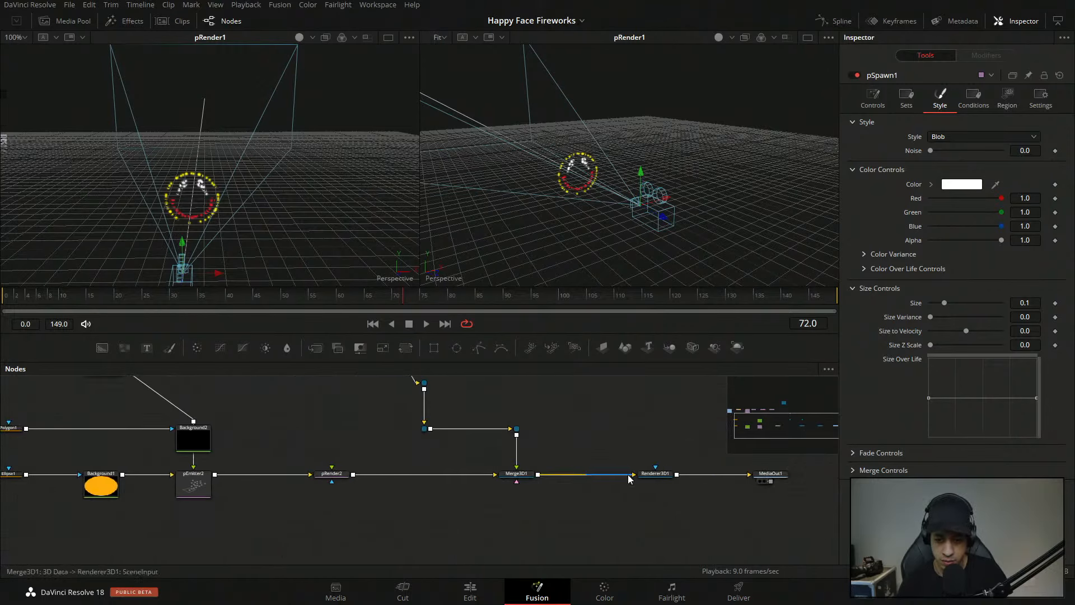
key("2")
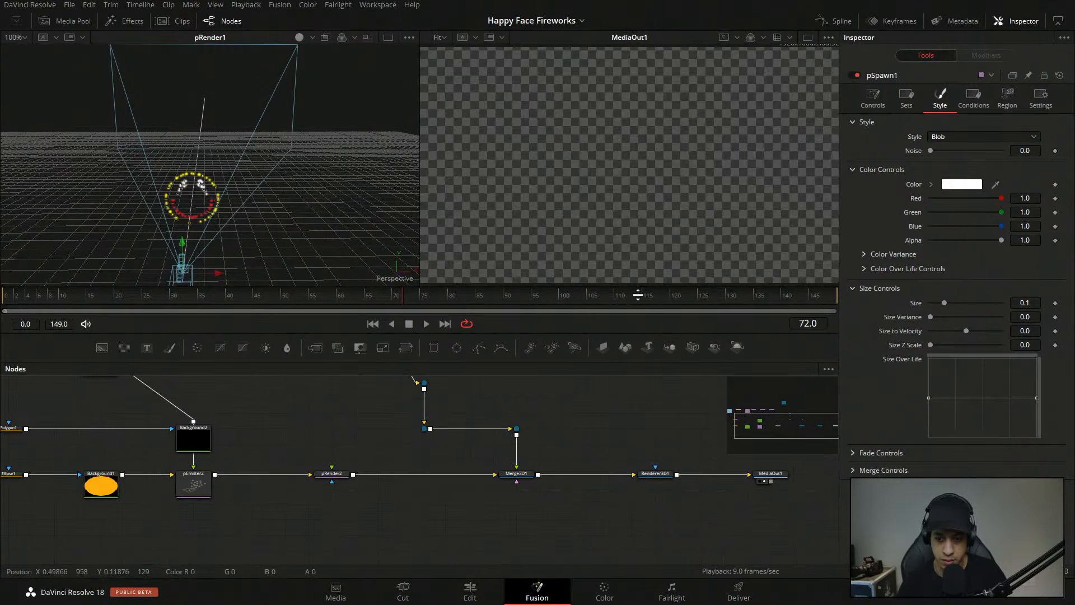
left_click(440, 411)
left_click_drag(342, 297, 314, 302)
- Connect pRender1's output to Merge3D1
left_click_drag(415, 430, 488, 469)
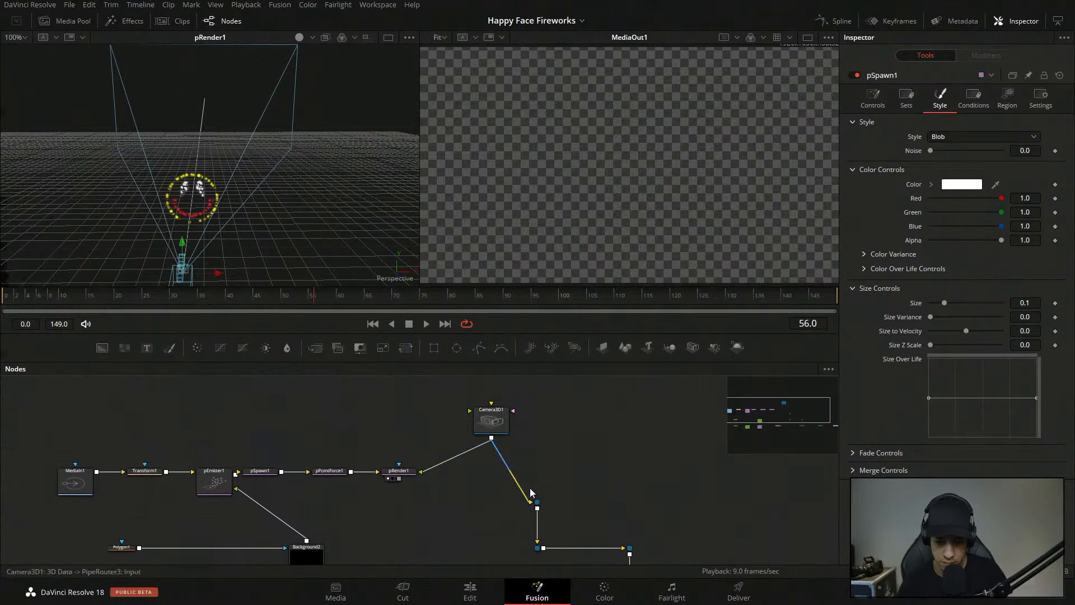
left_click_drag(558, 503, 590, 452)
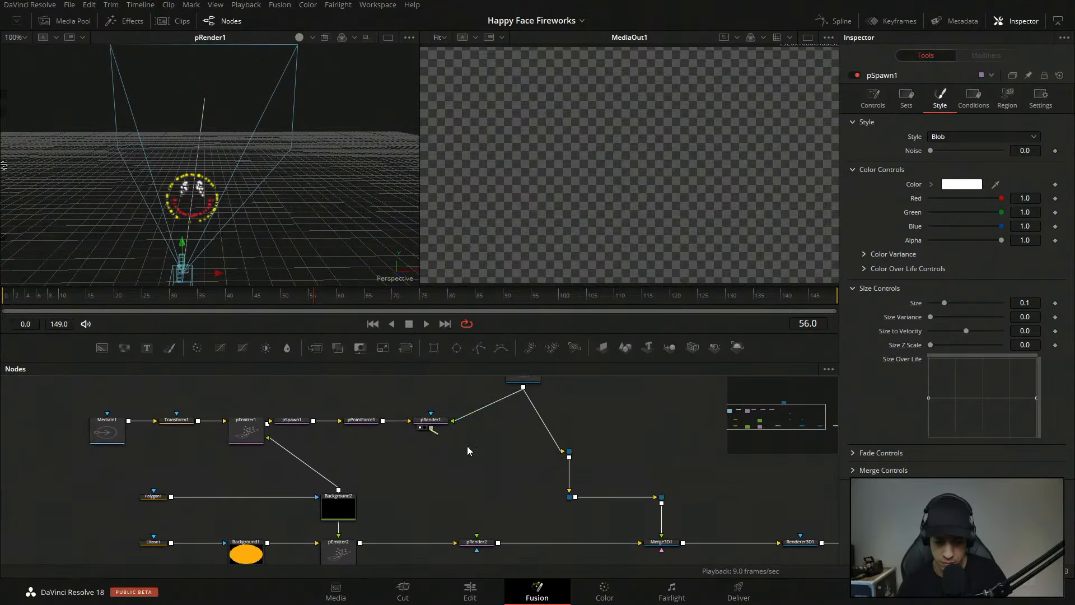
left_click_drag(431, 428, 621, 496)
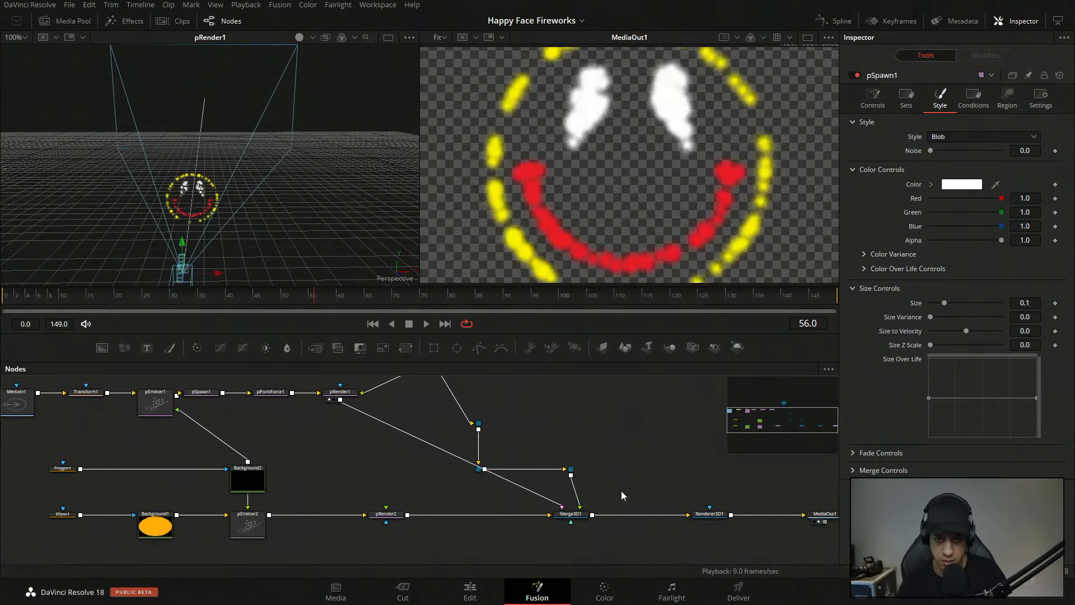
- Move the camera farther back from the particles to fit the entire happy face in the MediaOut1 frame
left_click_drag(454, 487, 601, 526)
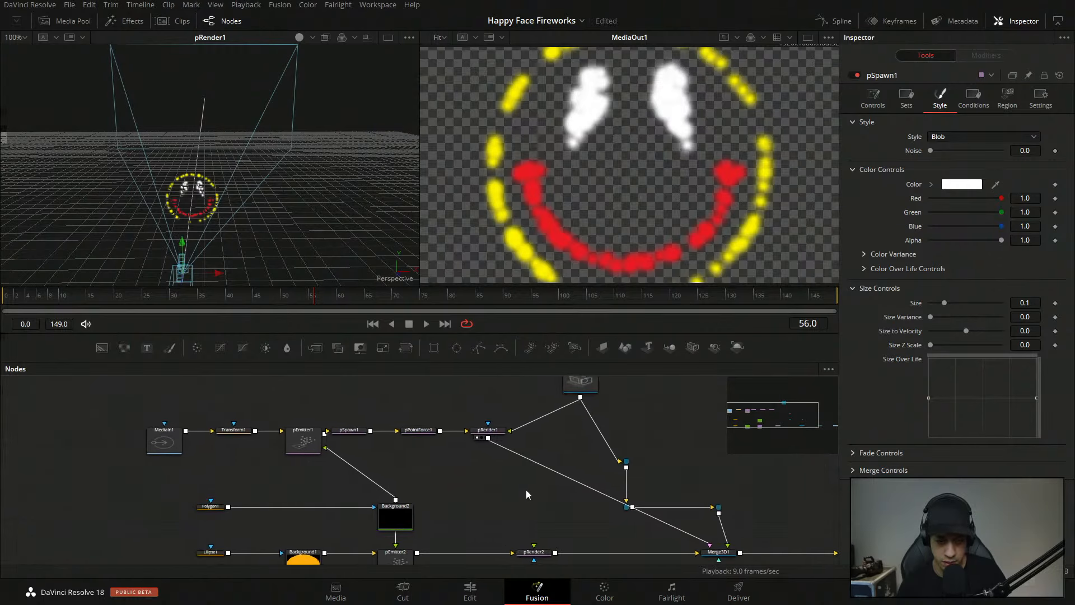
left_click_drag(224, 273, 371, 243)
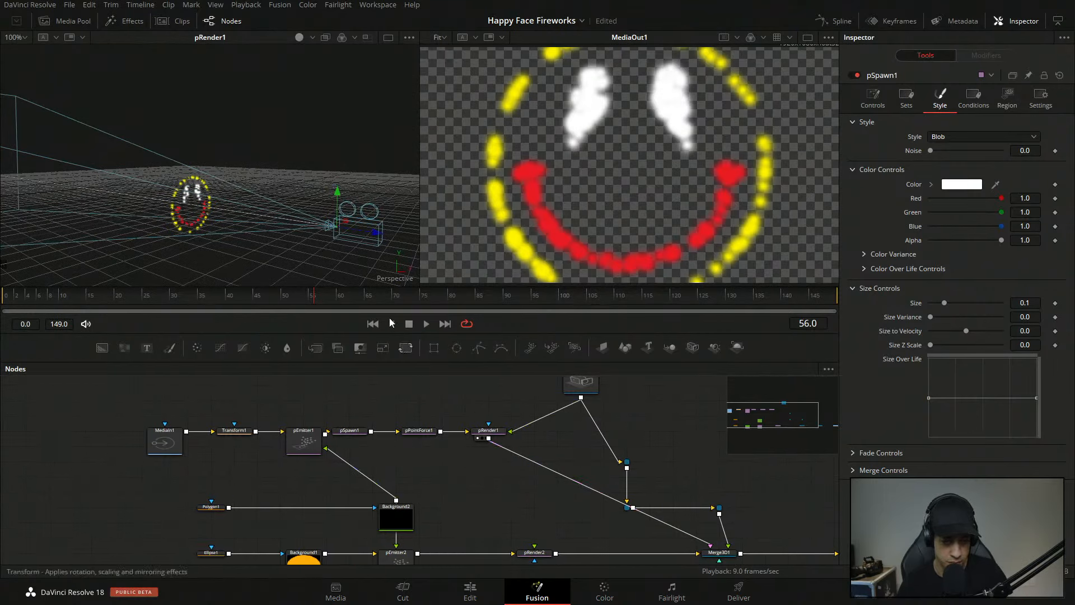
left_click_drag(373, 238, 513, 263)
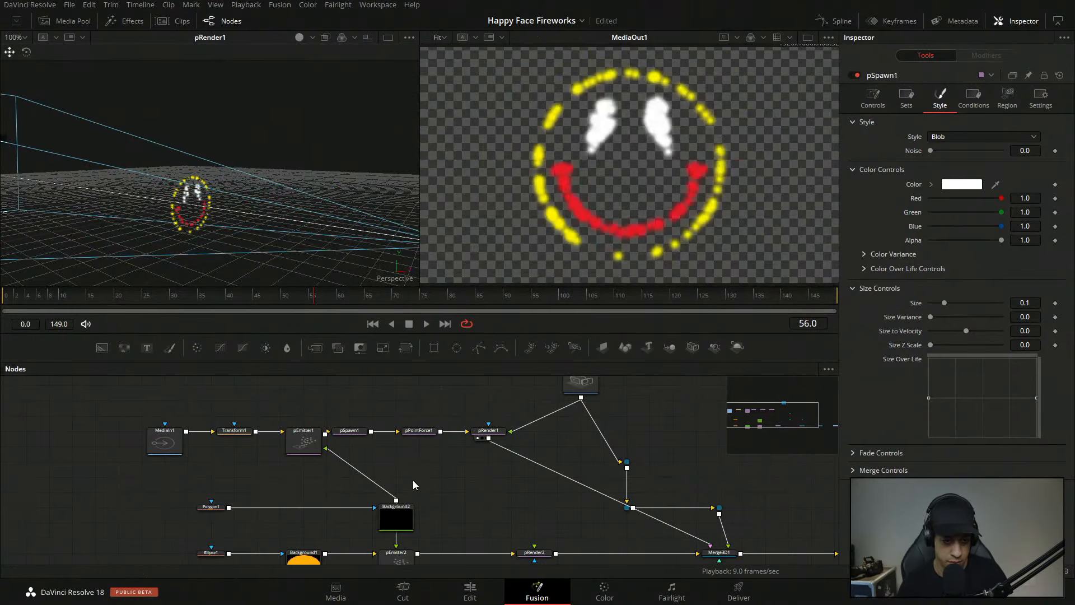
left_click_drag(434, 506, 458, 476)
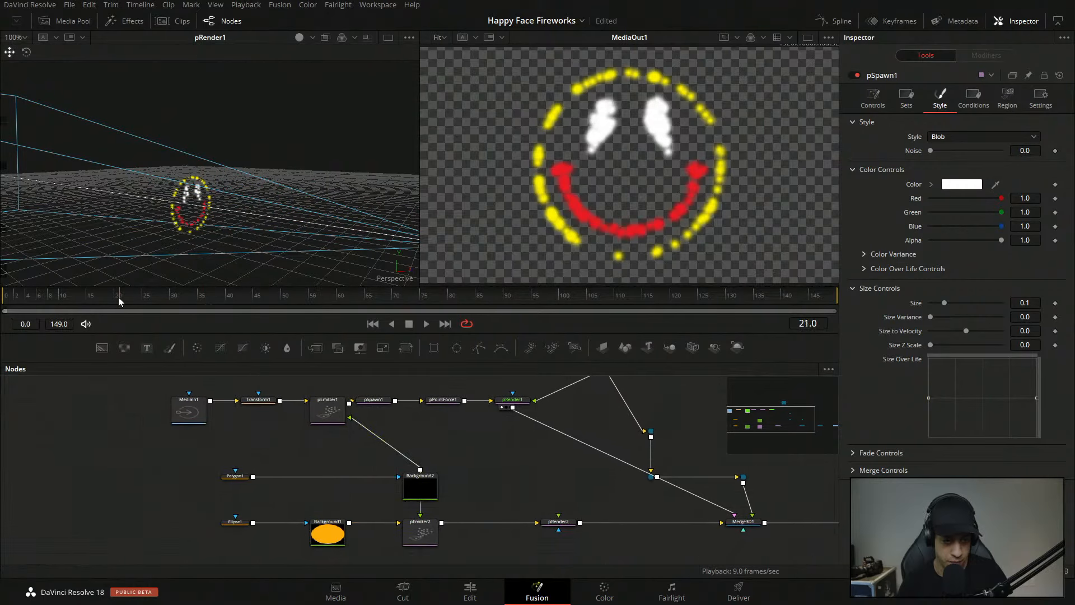
- Move the playhead to frame 15 and check pEmitter2's region settings
left_click_drag(119, 298, 100, 298)
left_click(89, 298)
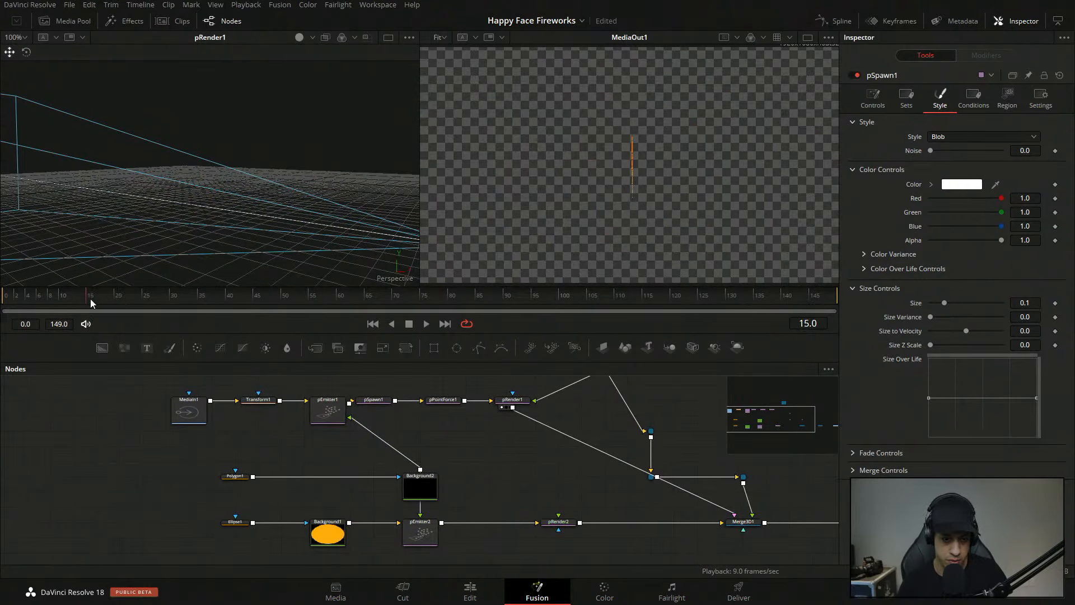
left_click(420, 533)
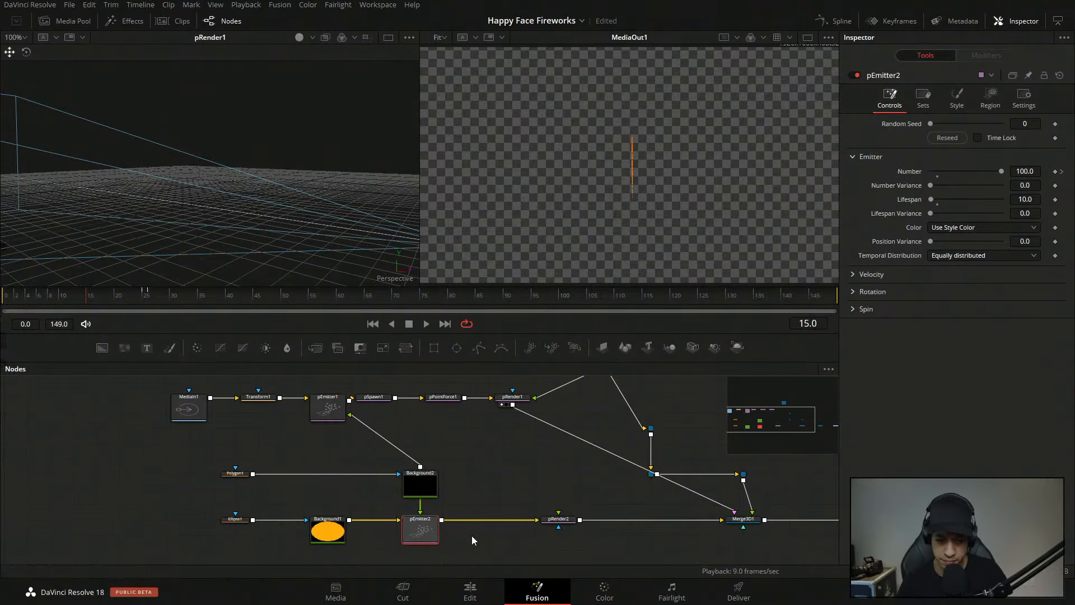
left_click(990, 101)
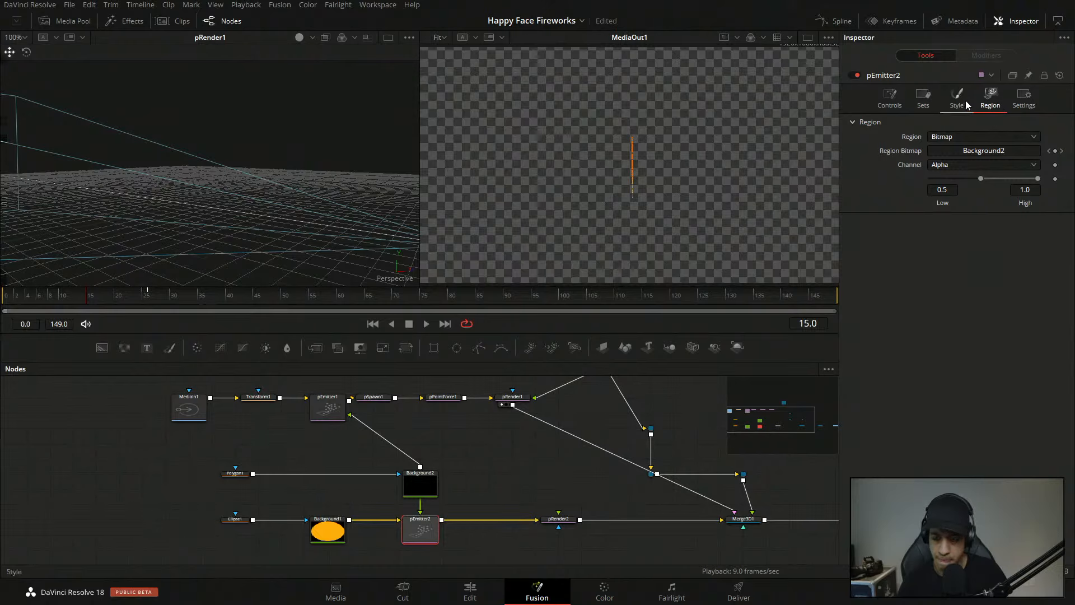
- Insert a Transform 3D after pRender2 and lower the firework trail to a Y translation of about -0.436
left_click(562, 523)
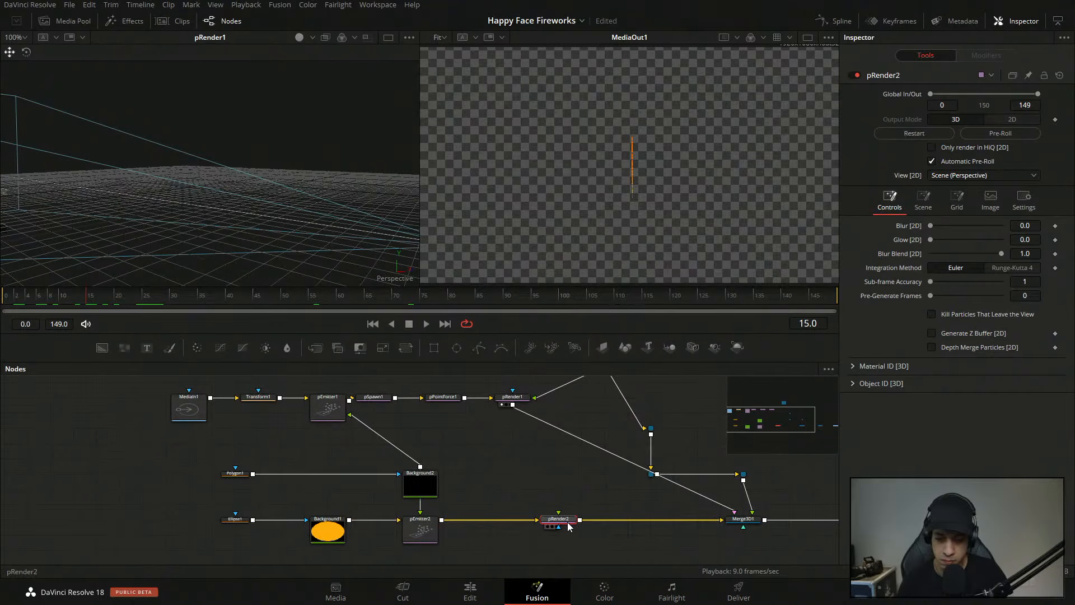
key("shift+space")
type("tran")
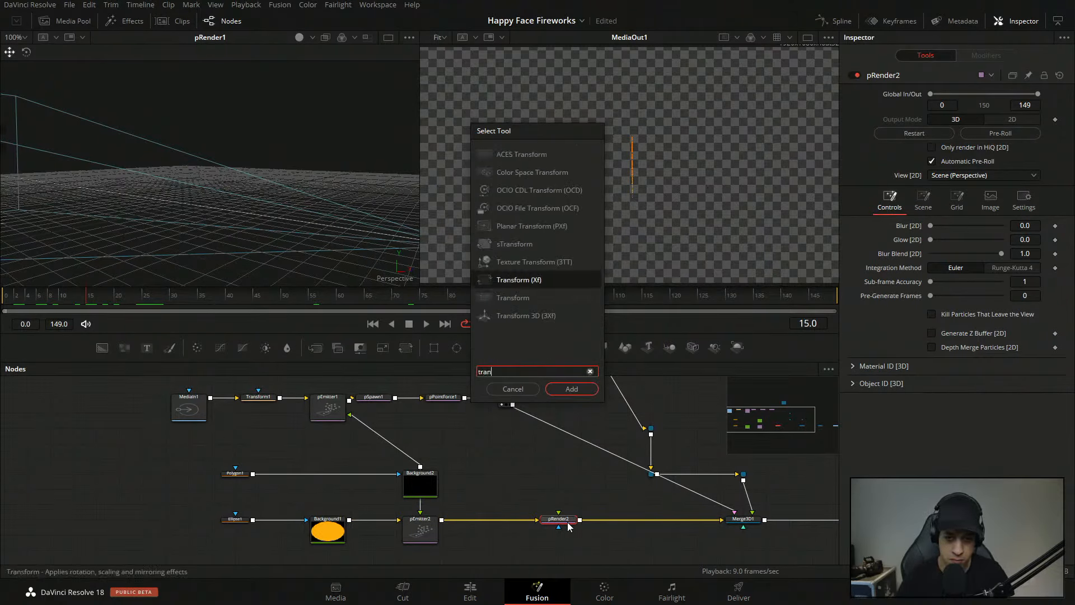
key("Down")
key("Down")
key("Return")
left_click_drag(191, 170, 191, 193)
- Scrub and play back the animation from the start to check the lowered trail against the happy face burst
left_click(128, 298)
left_click_drag(166, 301, 3, 307)
key("space")
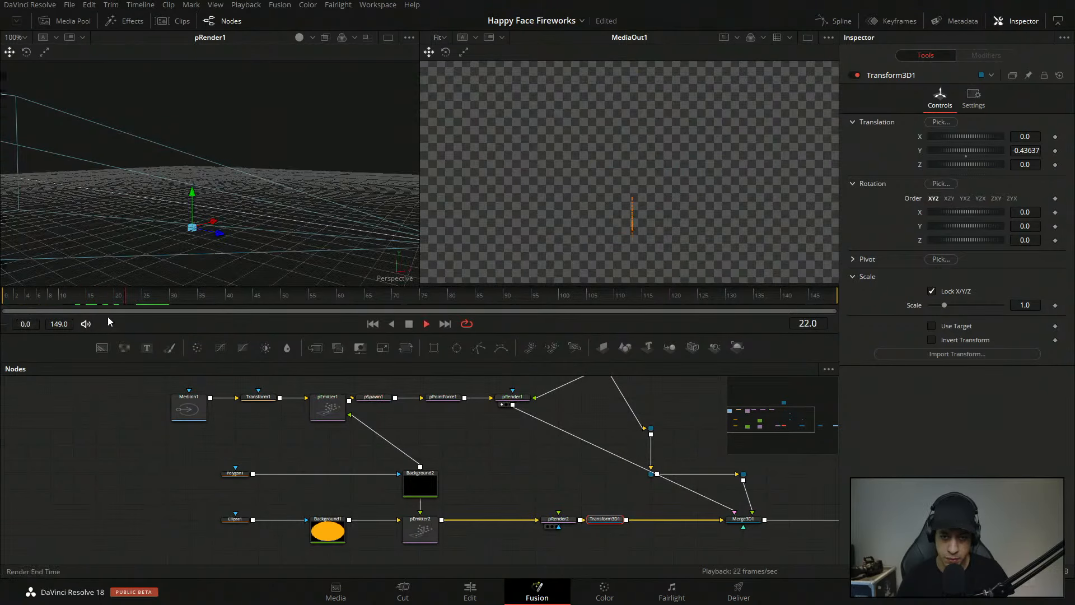
left_click_drag(557, 488, 592, 470)
key("space")
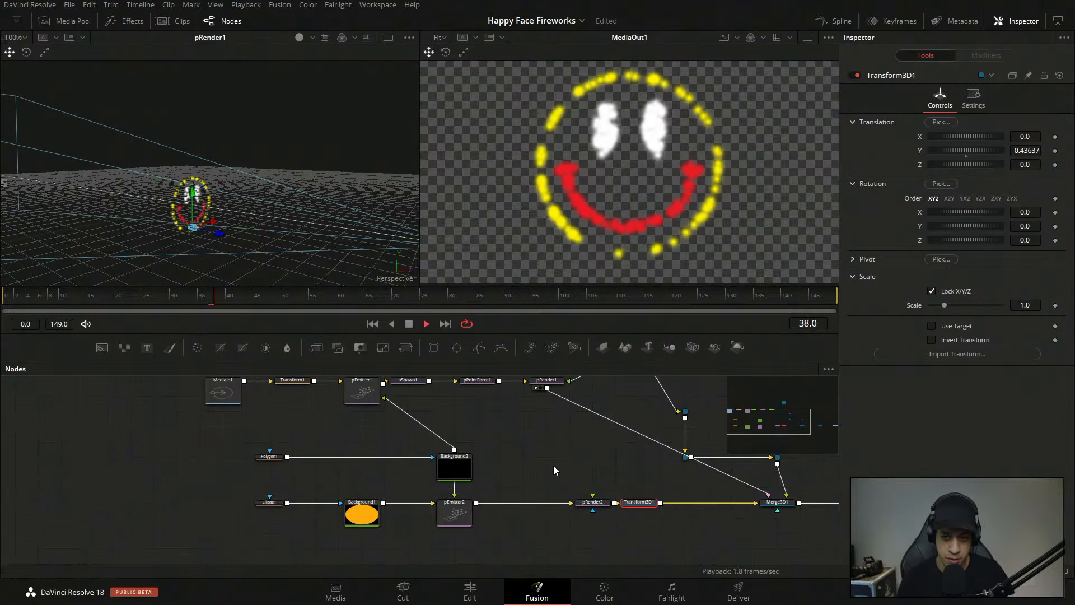
key("space")
left_click_drag(230, 304, 84, 299)
key("space")
key("space")
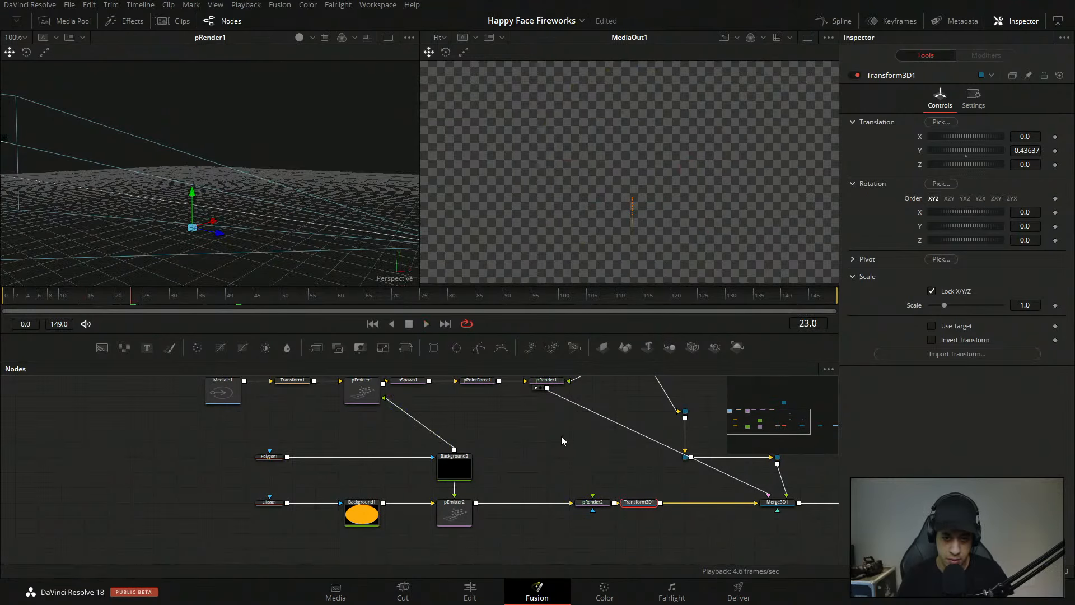
- Review pEmitter1's region settings and its style size controls
left_click_drag(562, 436, 624, 475)
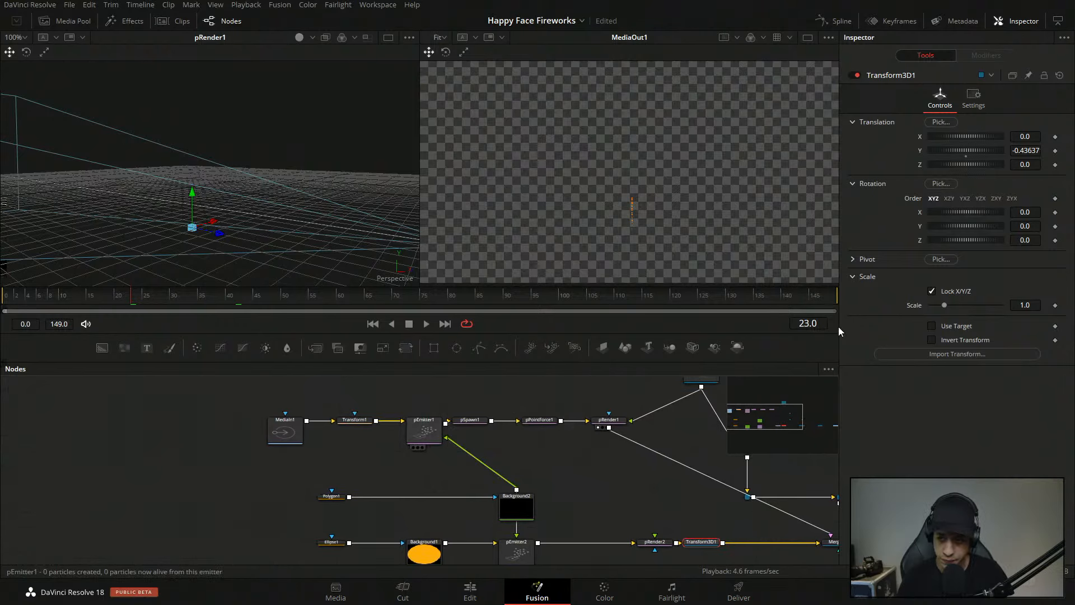
left_click(424, 430)
left_click(990, 99)
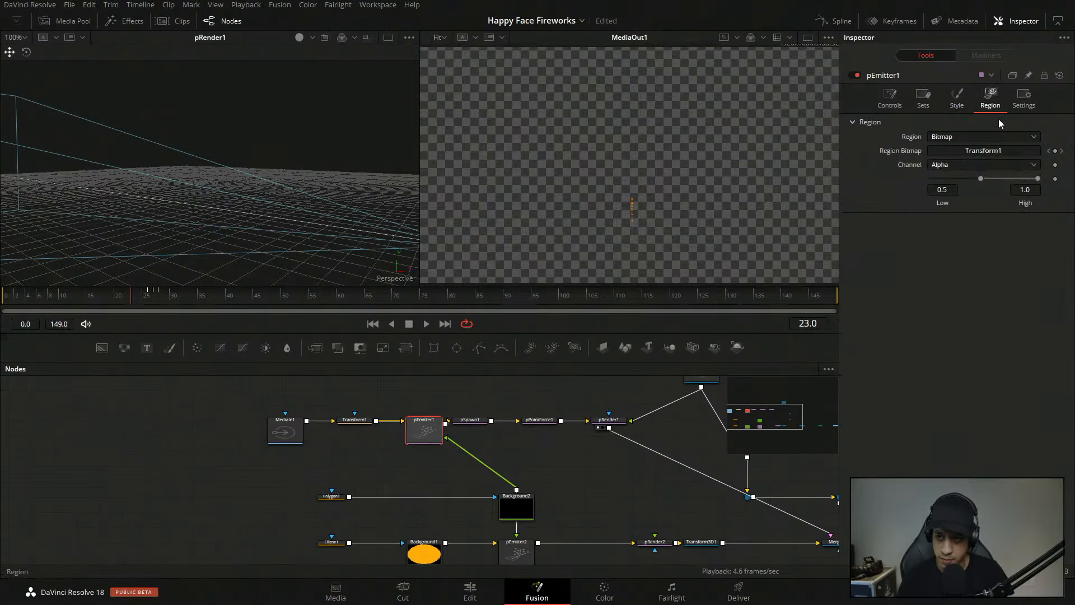
left_click(958, 101)
left_click(874, 242)
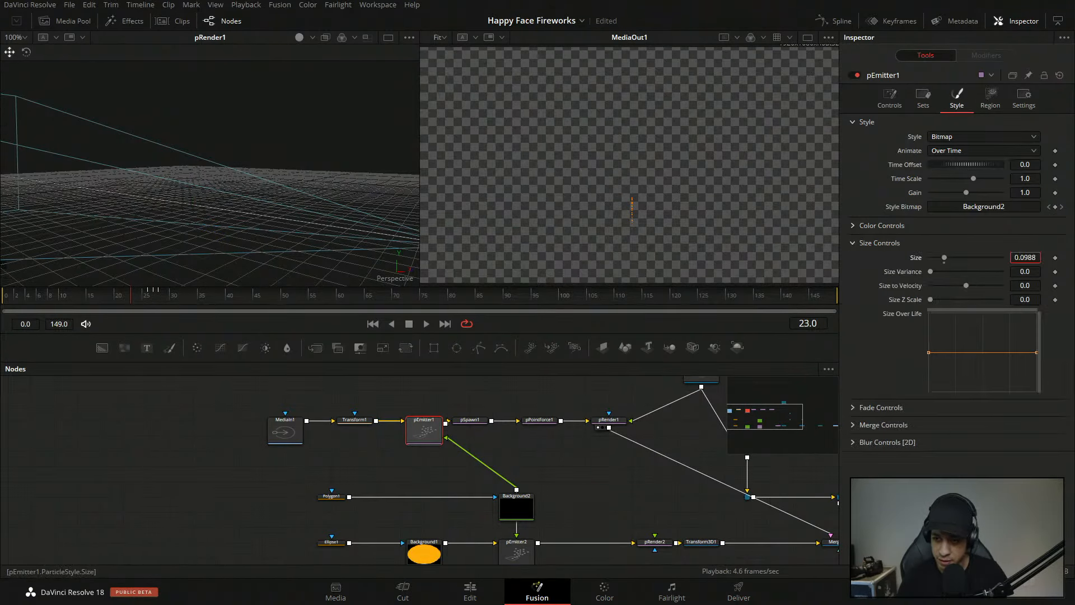
- Match pEmitter1's particle size to pEmitter2's 0.0075 and check the face around frame 28
left_click(516, 553)
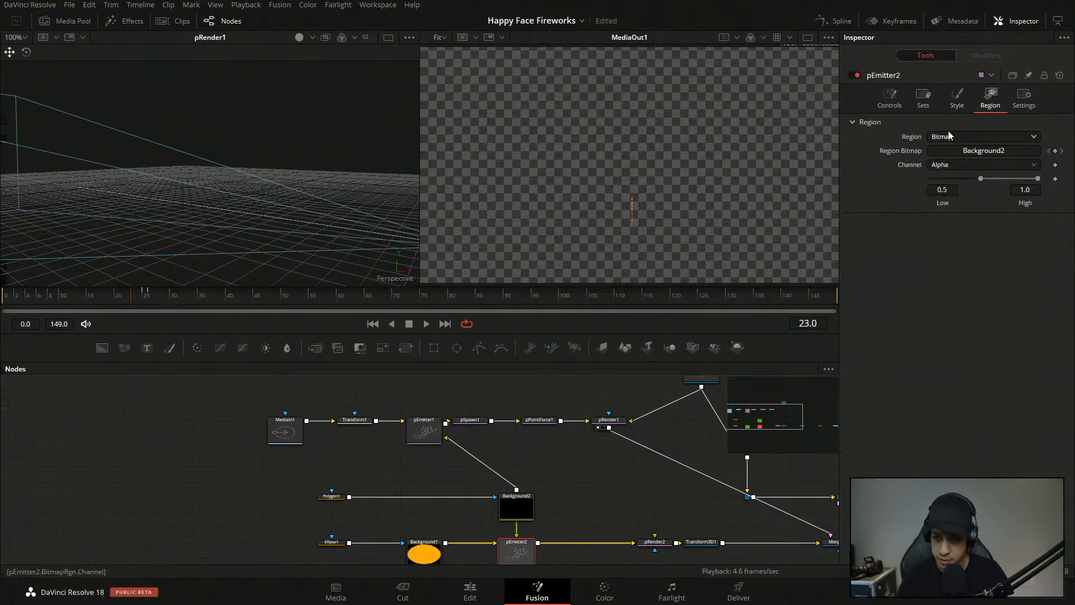
left_click(957, 99)
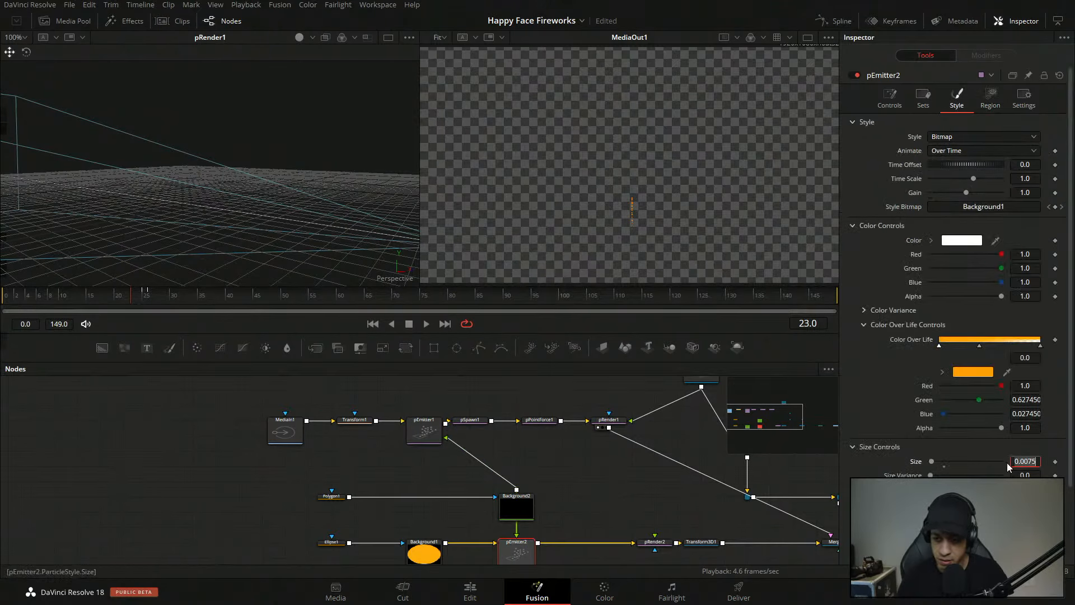
left_click(424, 430)
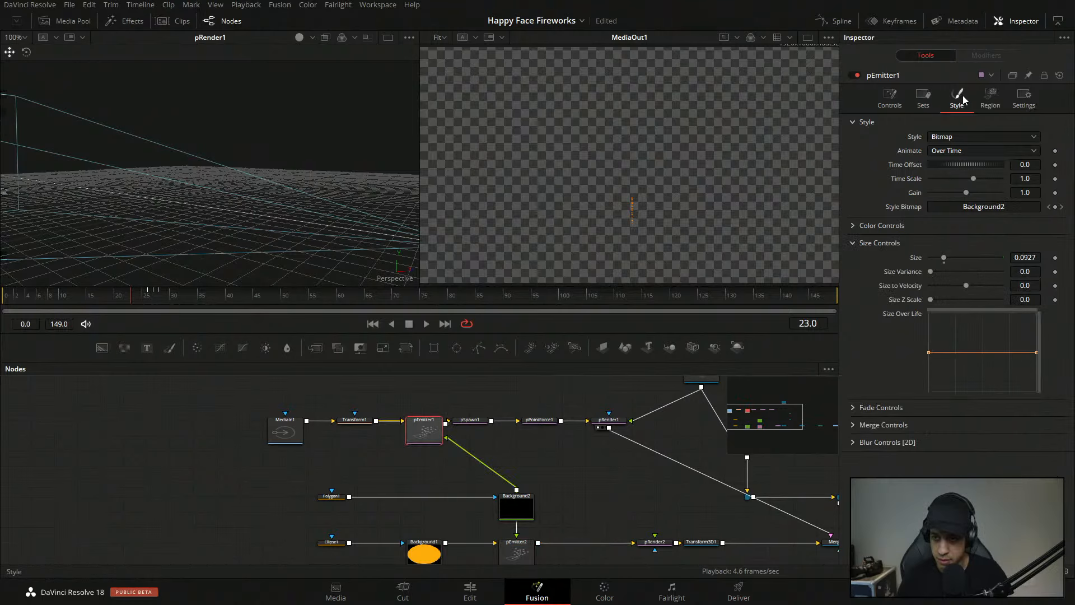
left_click(1035, 258)
type("0.0075")
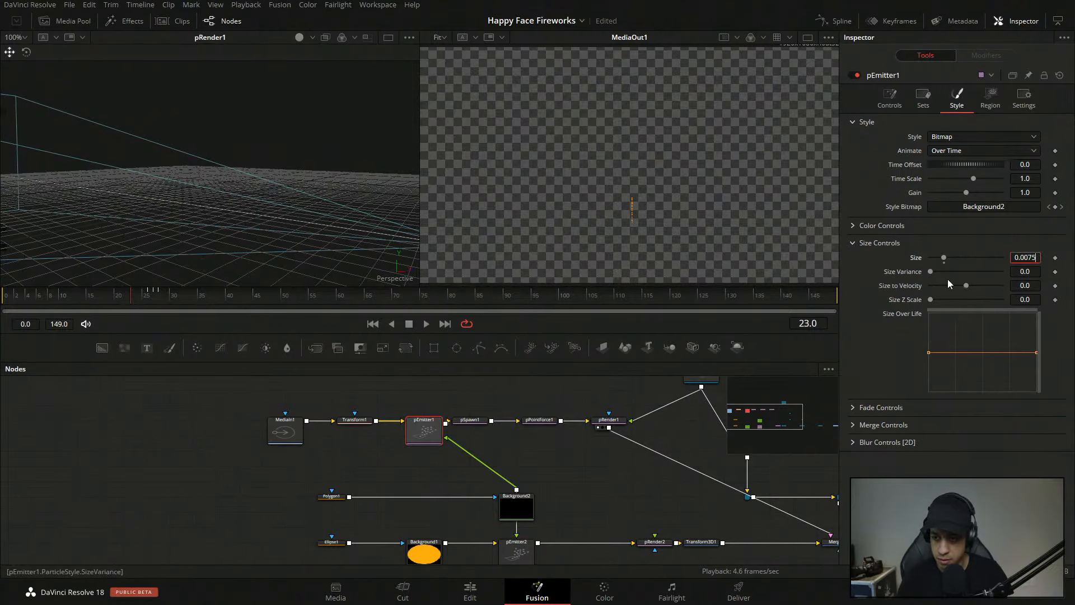
key("Return")
left_click(160, 297)
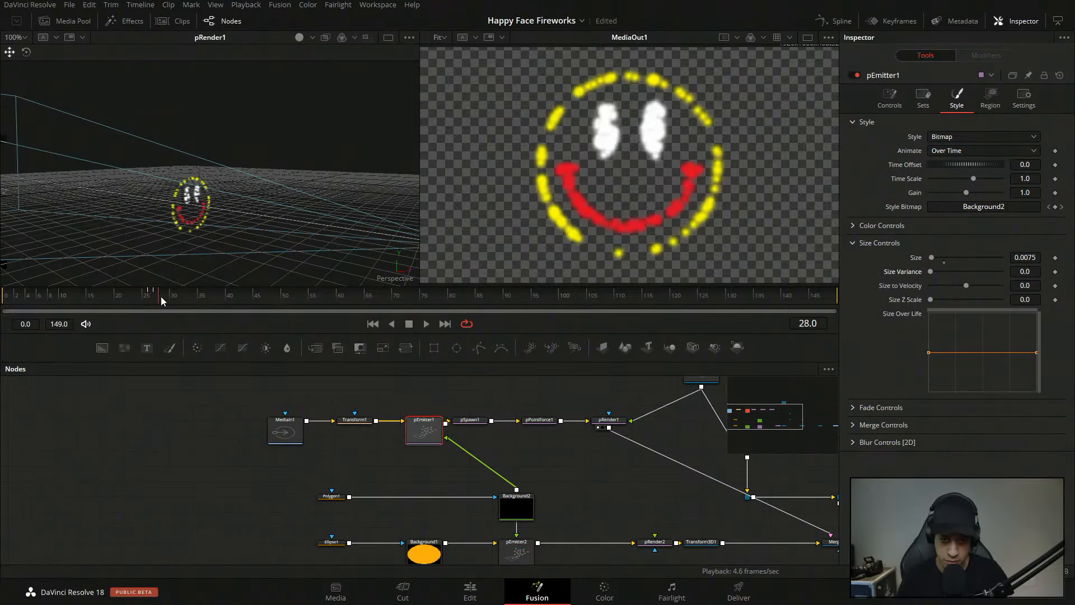
left_click_drag(162, 297, 156, 297)
left_click(160, 296)
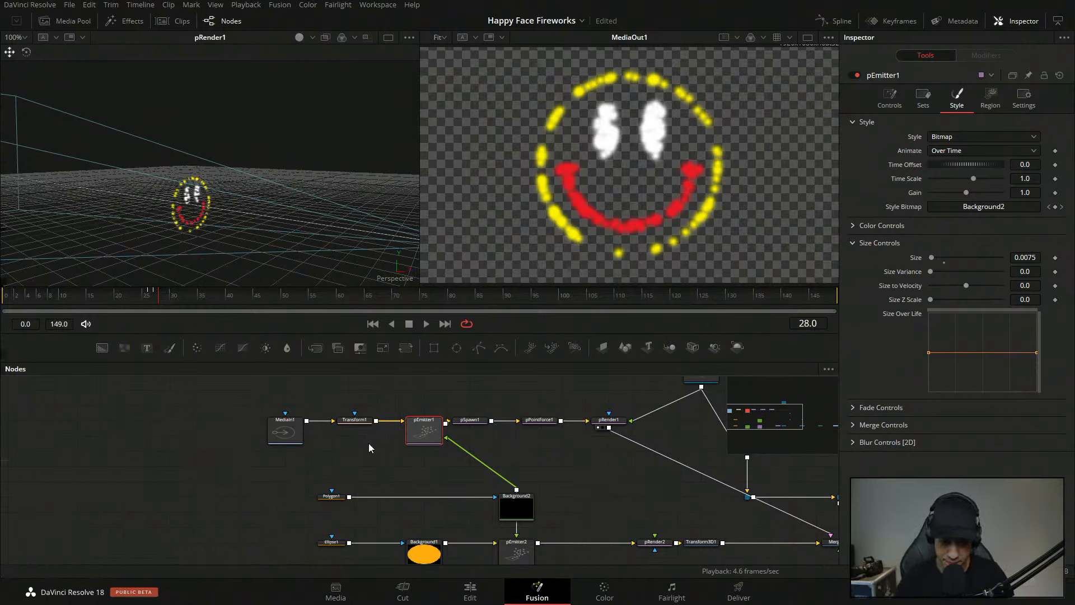
- Set pEmitter1's particle size to 0.022 and review its region and style settings
left_click_drag(557, 481, 610, 472)
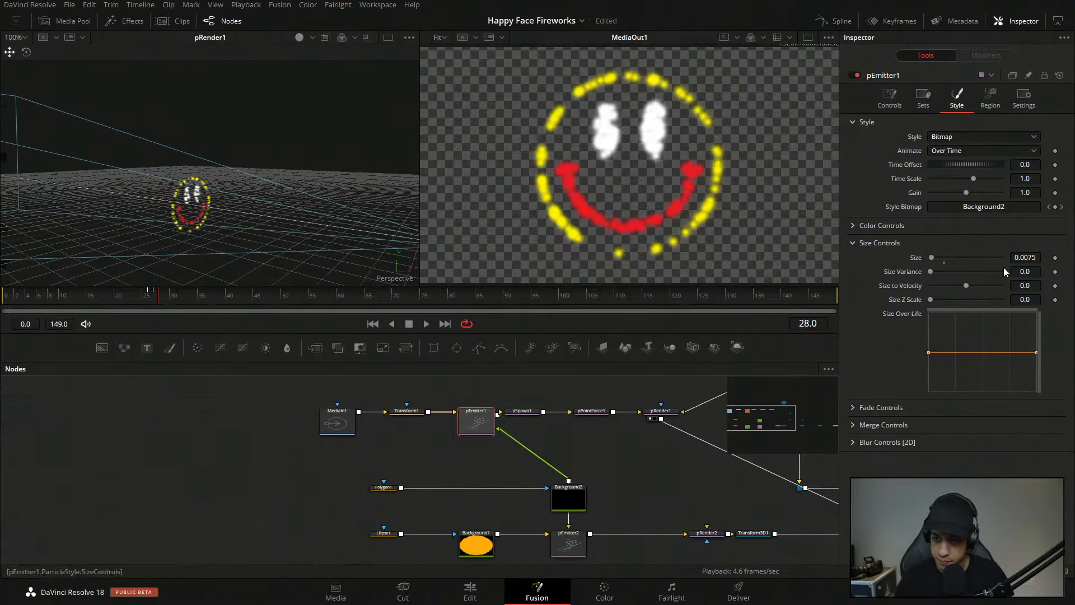
mouse_move(1032, 258)
left_mouse_down()
mouse_move(1004, 258)
mouse_move(1038, 258)
left_mouse_up()
left_click_drag(692, 409, 668, 444)
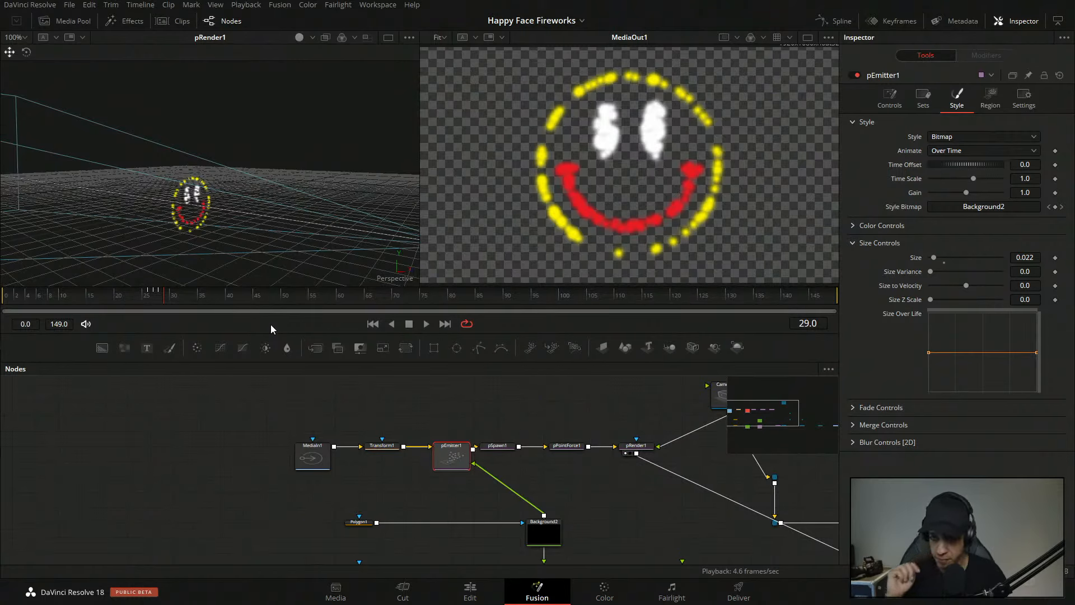
left_click(991, 109)
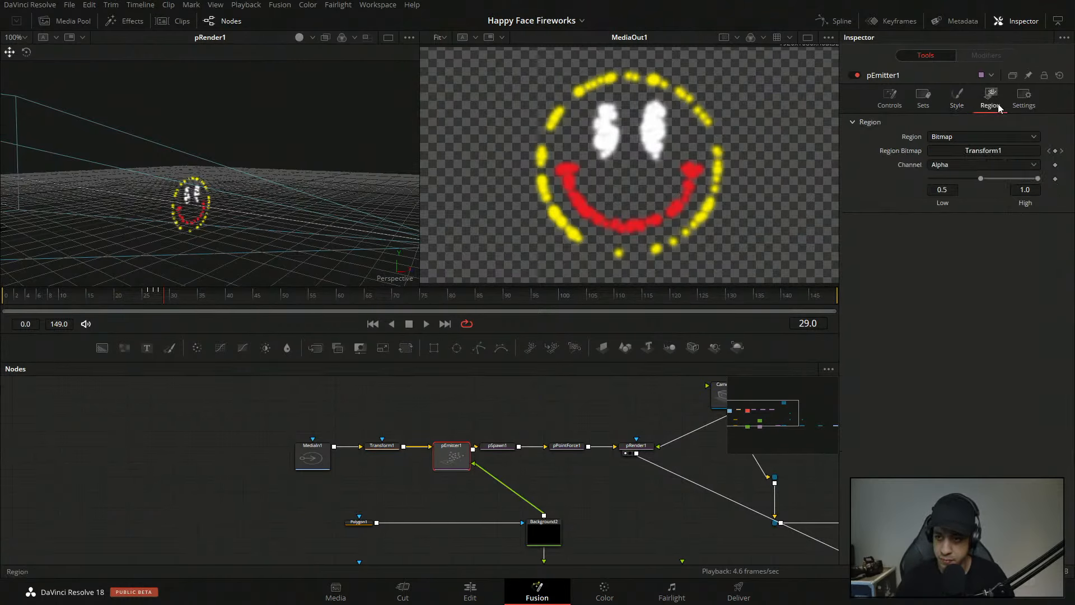
left_click(959, 98)
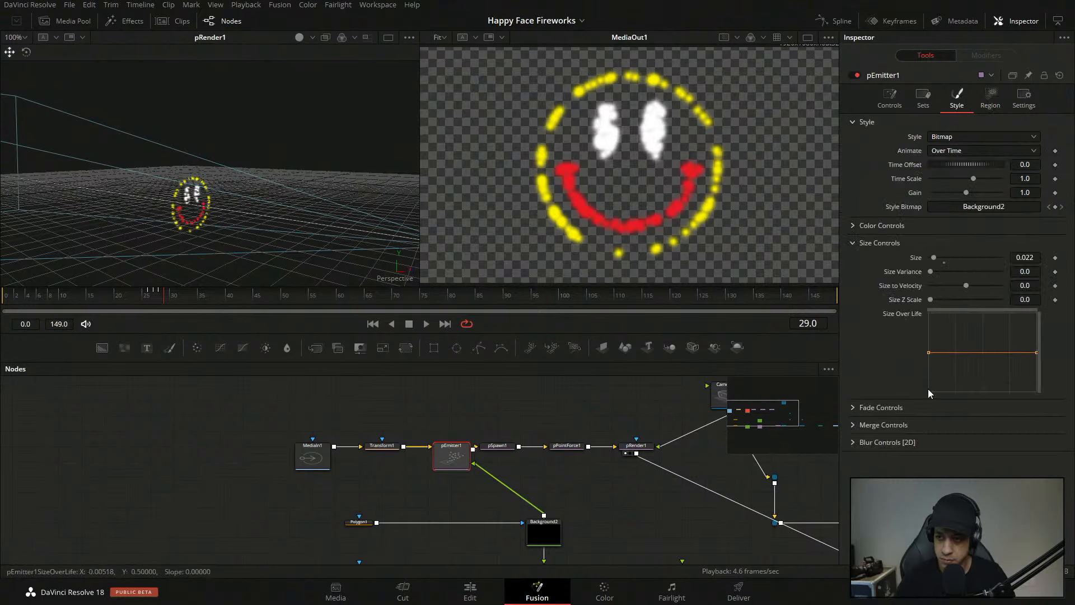
- Try a dip in the middle of pEmitter1's Size Over Life curve and remove the added point
mouse_move(990, 354)
left_mouse_down()
mouse_move(1019, 366)
mouse_move(898, 369)
mouse_move(984, 377)
mouse_move(977, 366)
left_mouse_up()
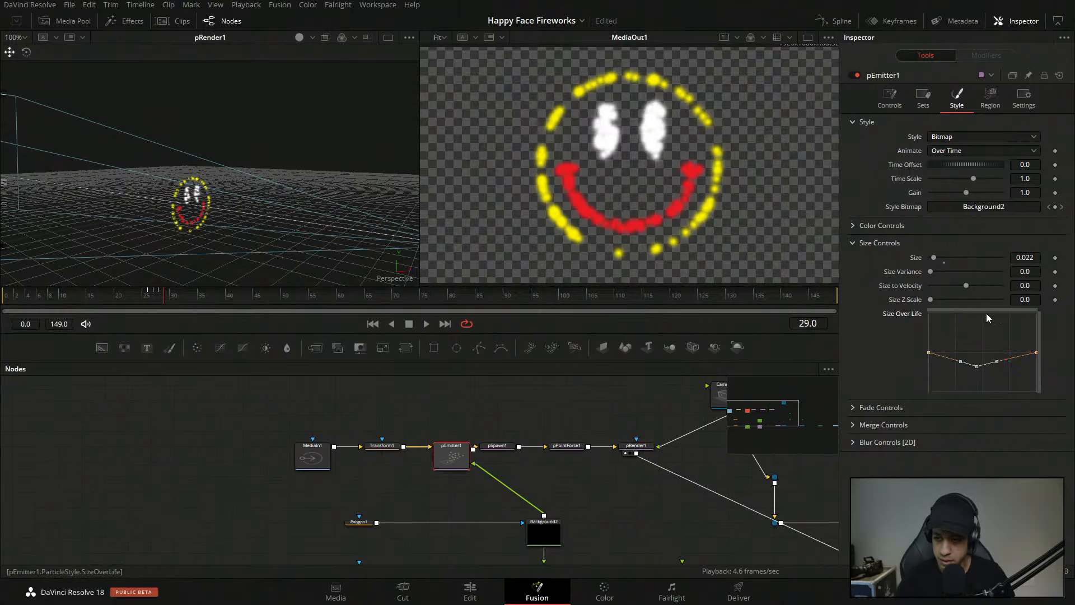
double_click(912, 318)
left_click_drag(945, 263, 940, 264)
key("ctrl+z")
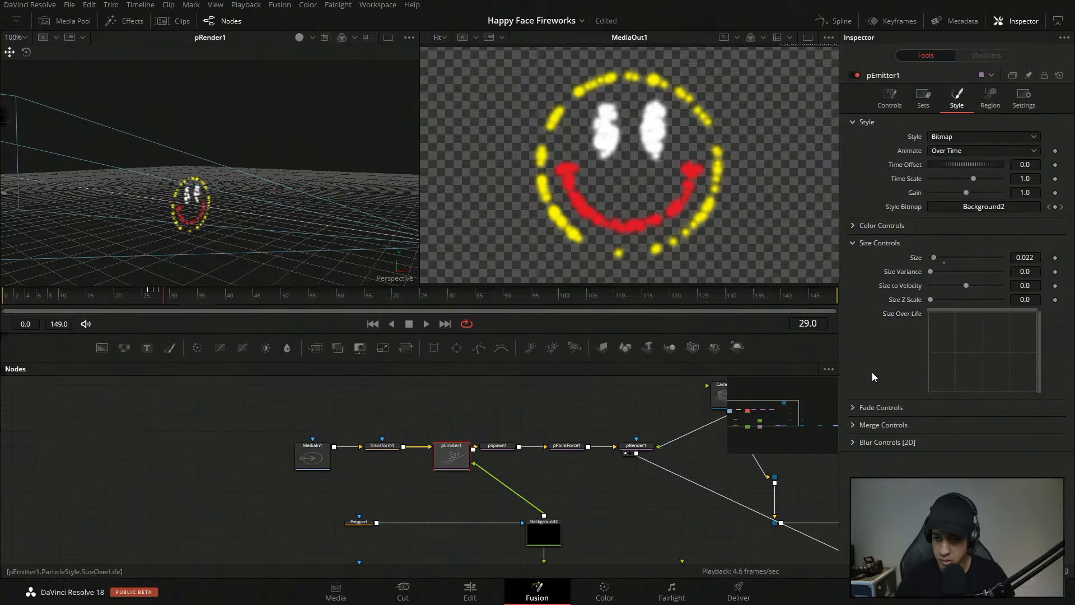
key("ctrl+z")
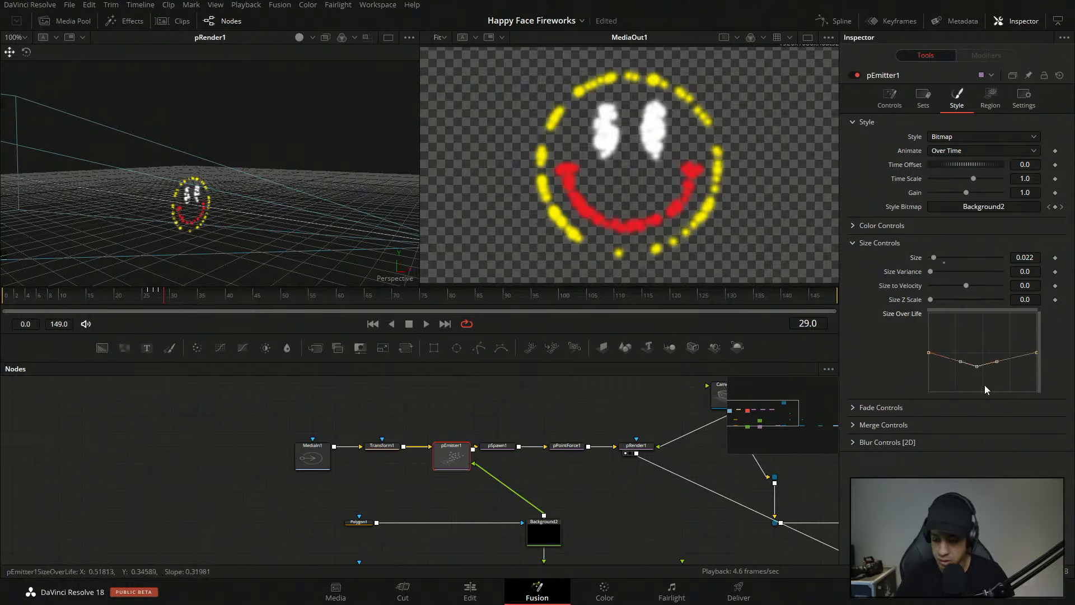
key("Delete")
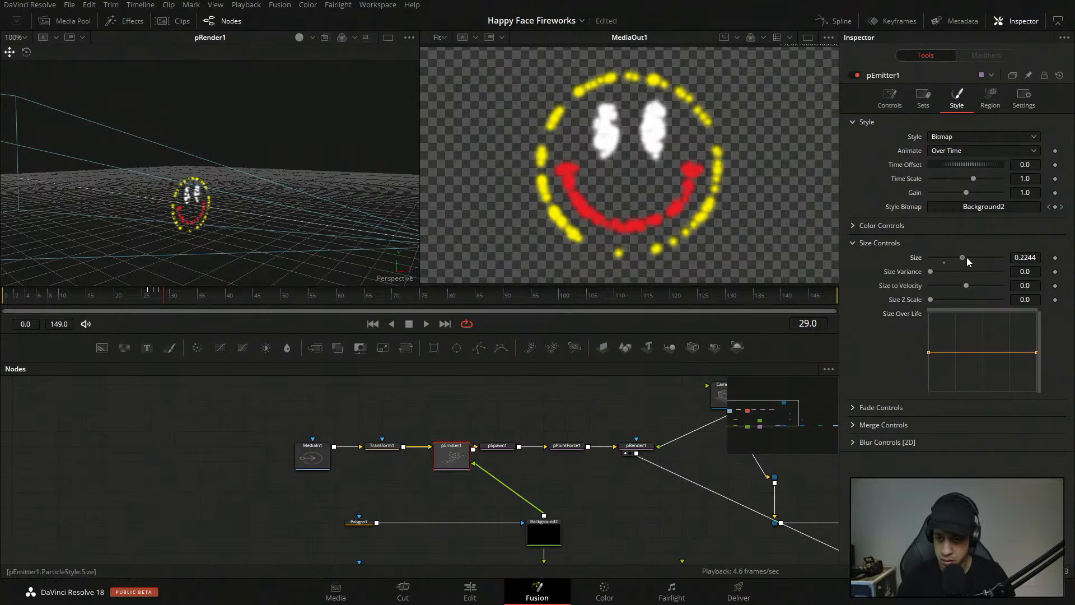
- Set pEmitter1's particle size to 0.1417 and change its style from Bitmap to Point
left_click_drag(967, 258, 950, 259)
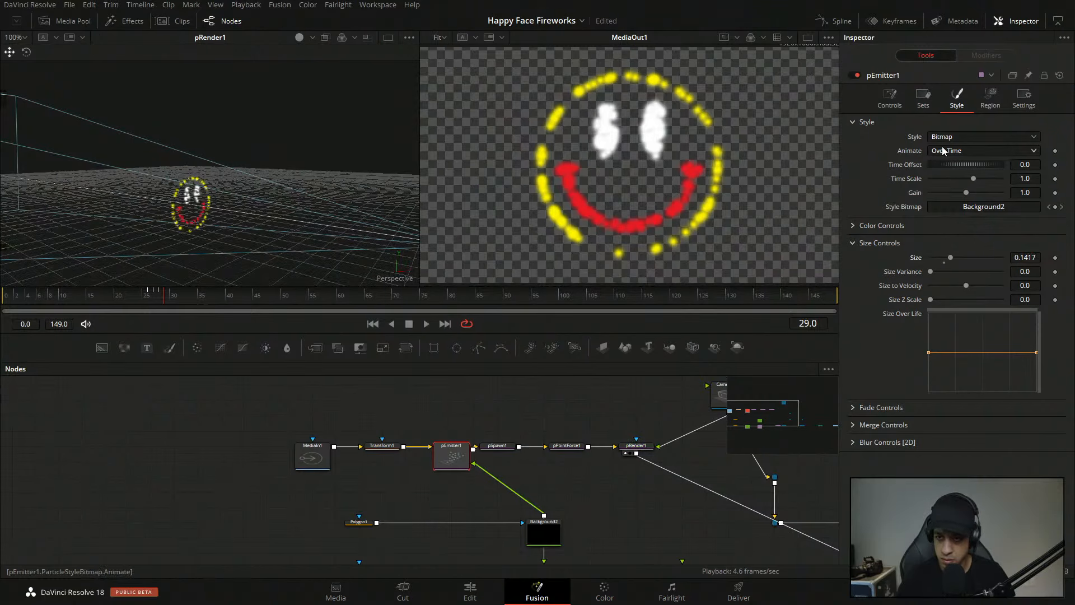
left_click(963, 137)
left_click(963, 153)
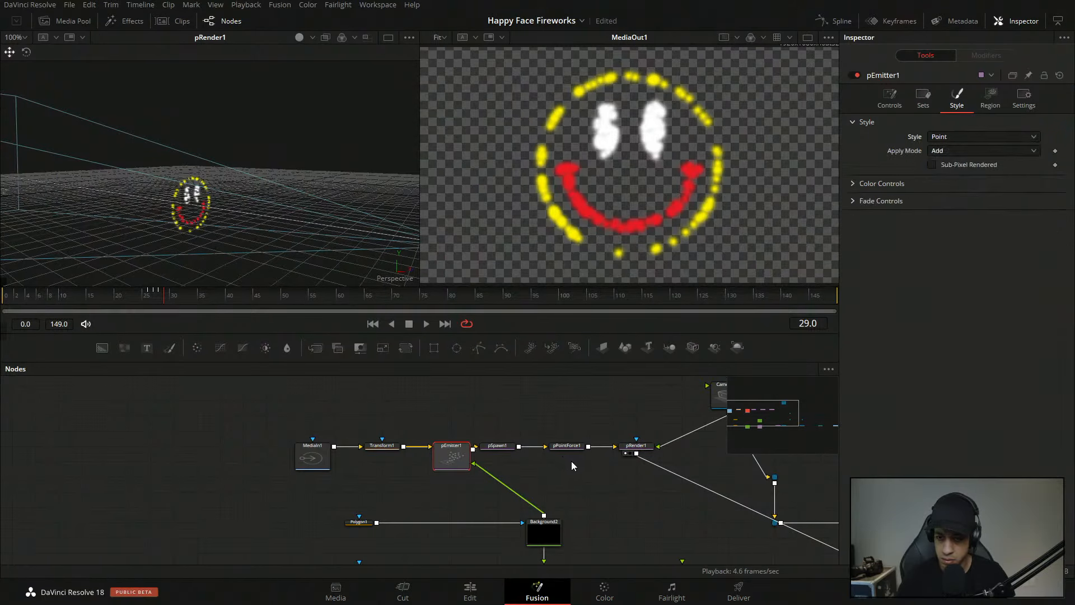
- Review the node chain up to Renderer3D1 and pEmitter1's style options and sets
left_click(639, 453)
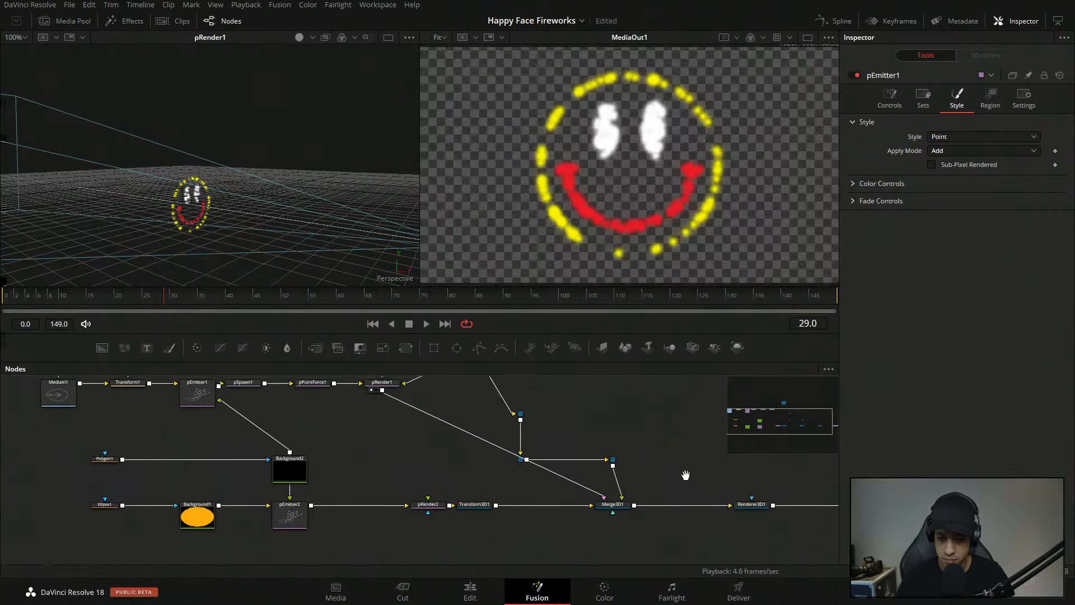
left_click_drag(684, 472, 625, 521)
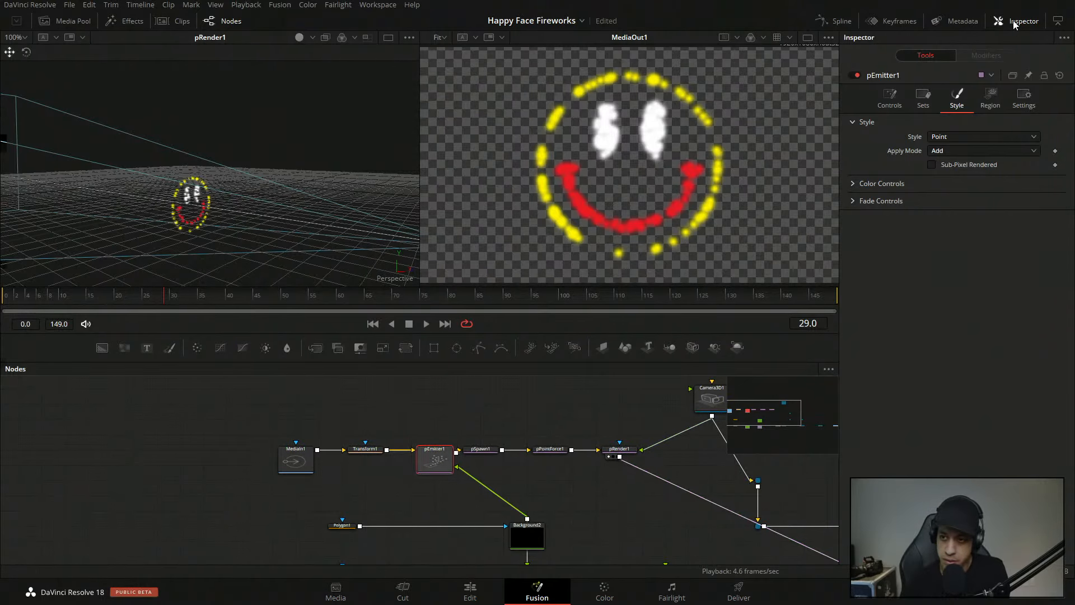
left_click(969, 137)
left_click(900, 138)
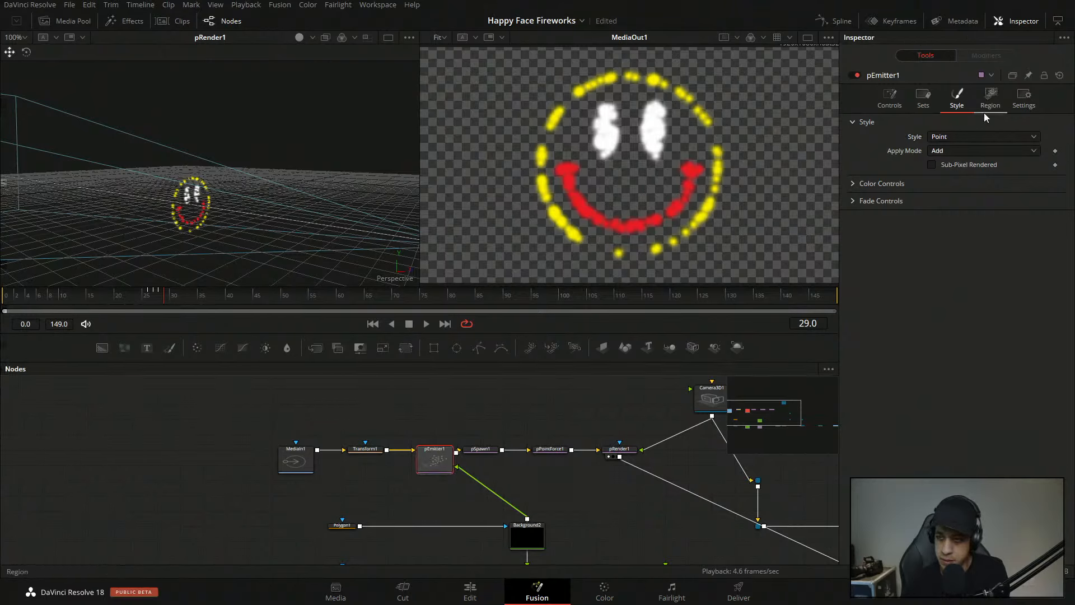
left_click(923, 100)
left_click(956, 107)
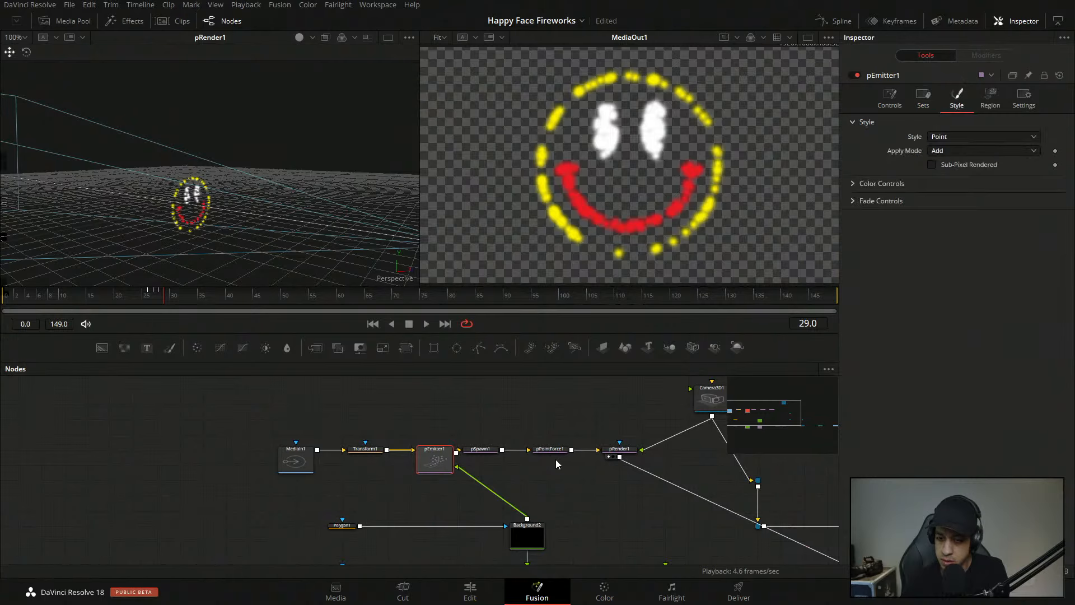
- Take pSpawn1 out of the particle chain and connect pEmitter1 directly to pPointForce1
left_click(481, 449)
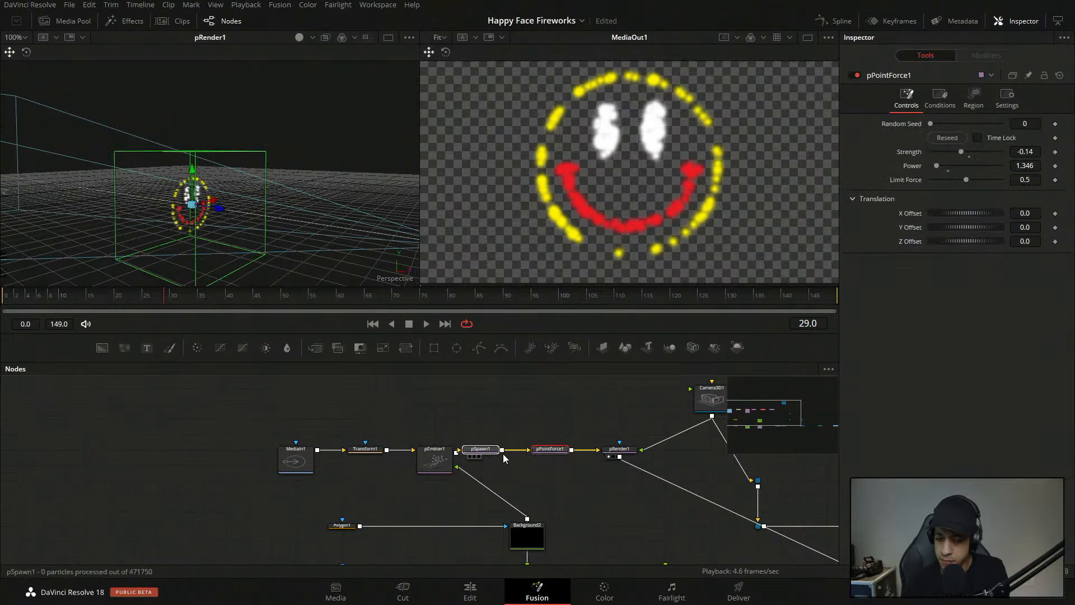
left_click(480, 450)
left_click_drag(480, 450, 503, 404)
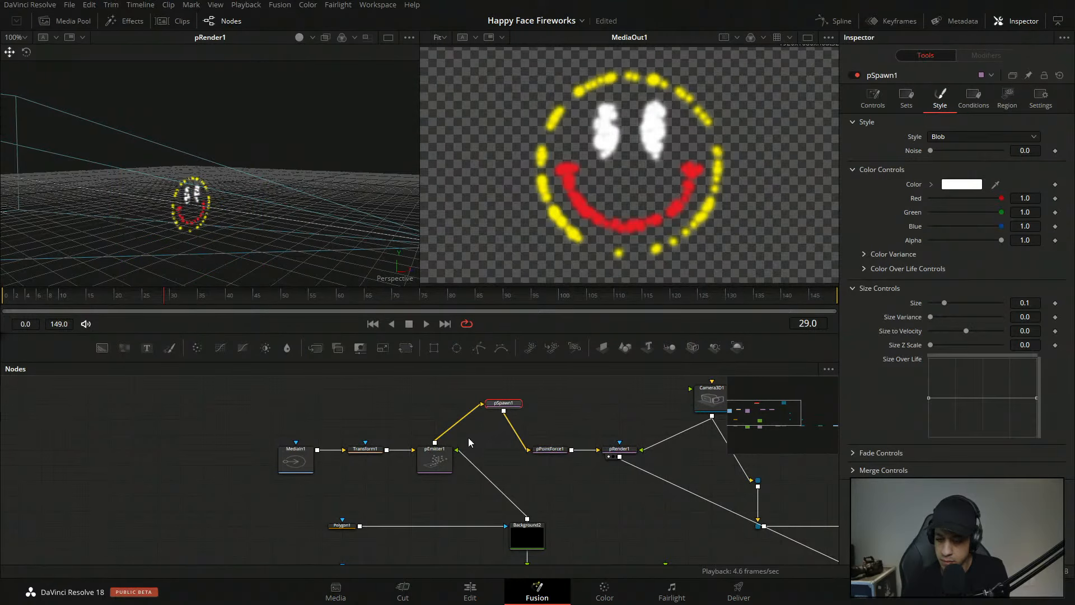
left_click_drag(563, 502, 535, 502)
left_click_drag(450, 409, 507, 451)
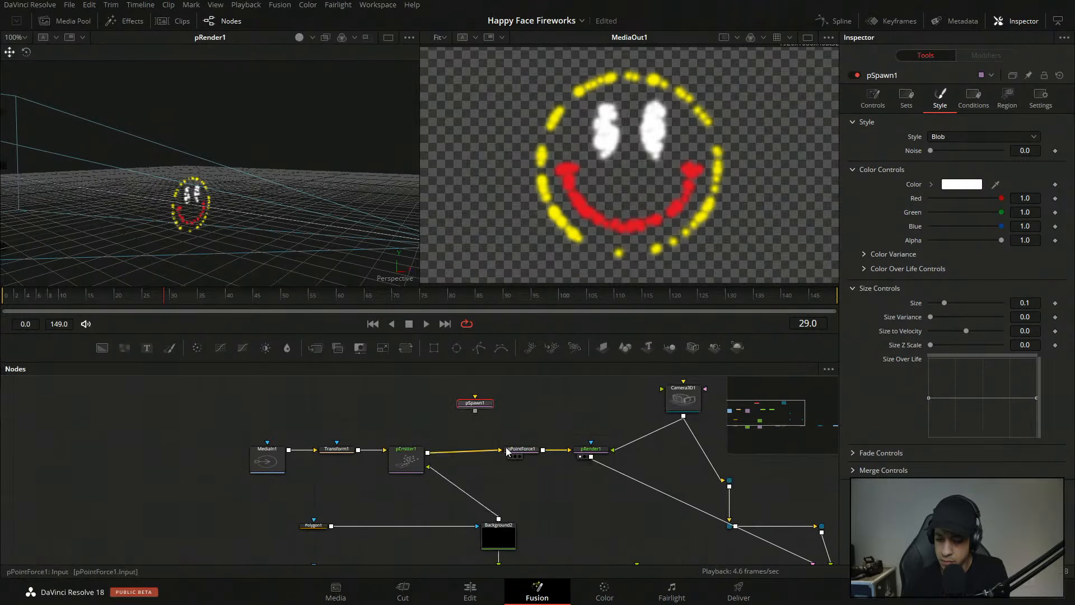
left_click(406, 462)
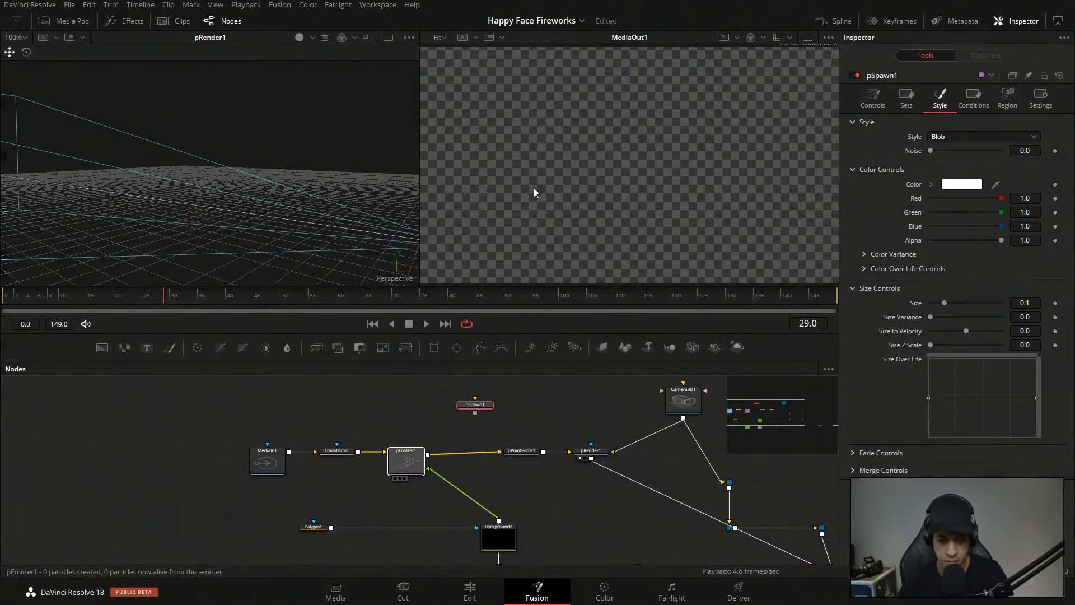
- Display pRender1 in the second viewer and set pEmitter1's style to Bitmap with its size controls expanded
left_click(584, 458)
left_click(518, 450)
left_click(417, 454)
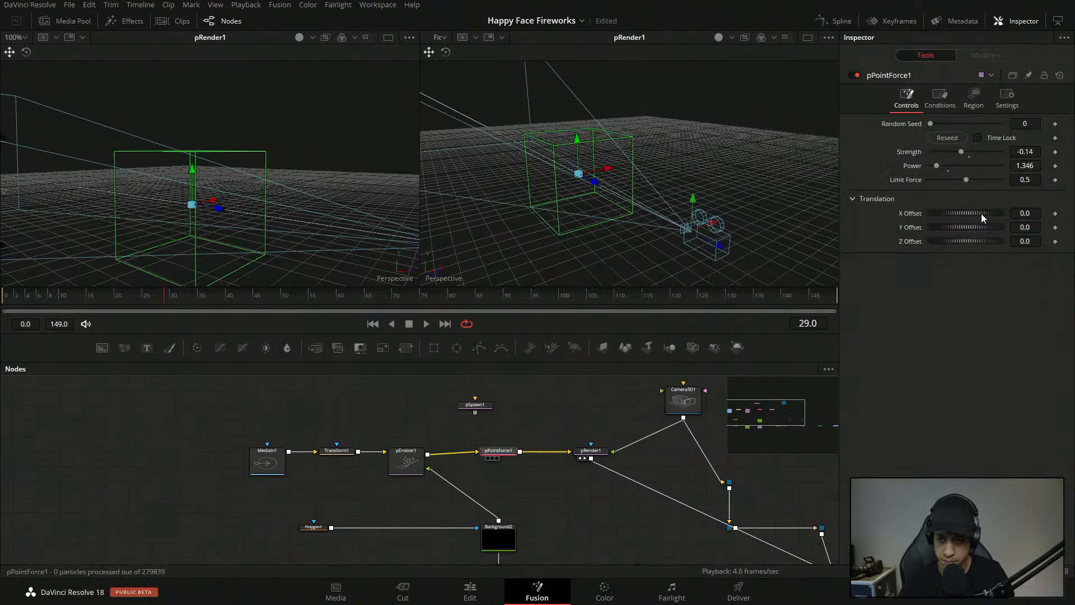
left_click(958, 99)
left_click(963, 138)
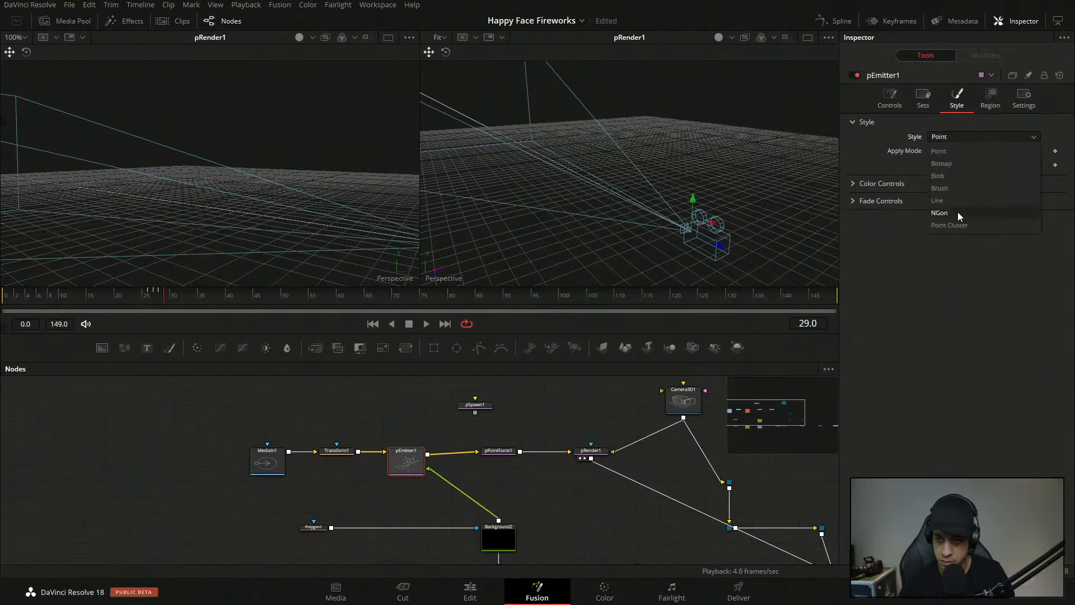
left_click(889, 245)
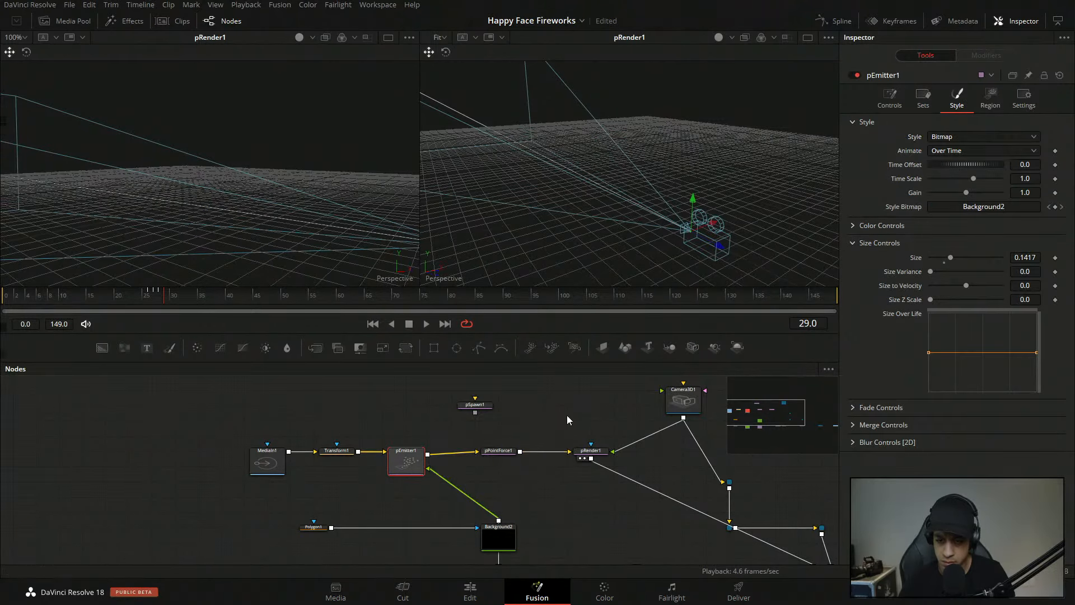
- Set pEmitter1's particle size to 0.5
left_click_drag(567, 414, 553, 413)
left_click(476, 472)
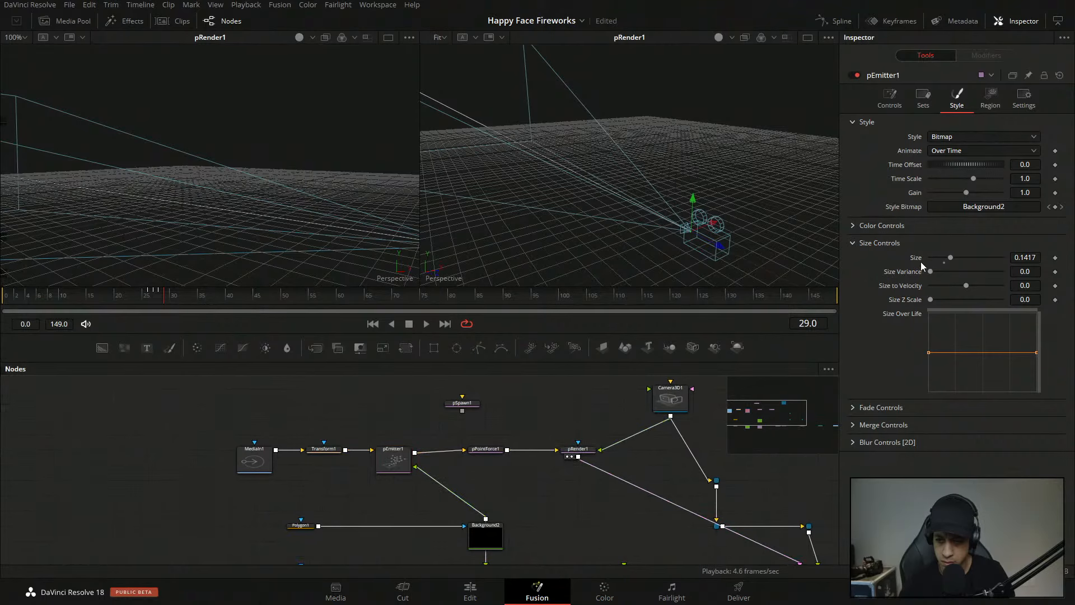
left_click(944, 262)
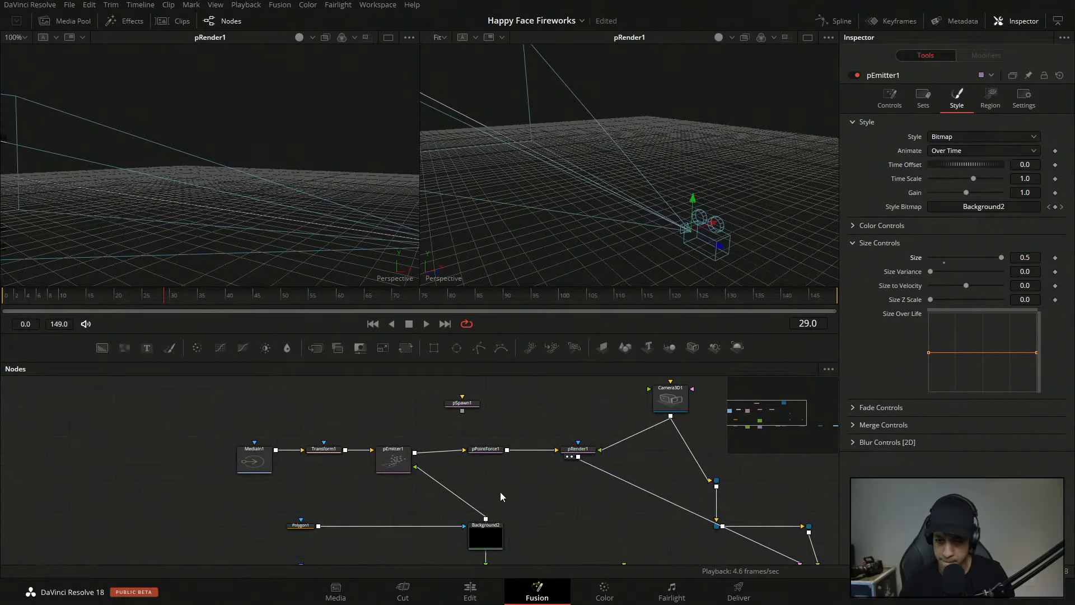
left_click(398, 463)
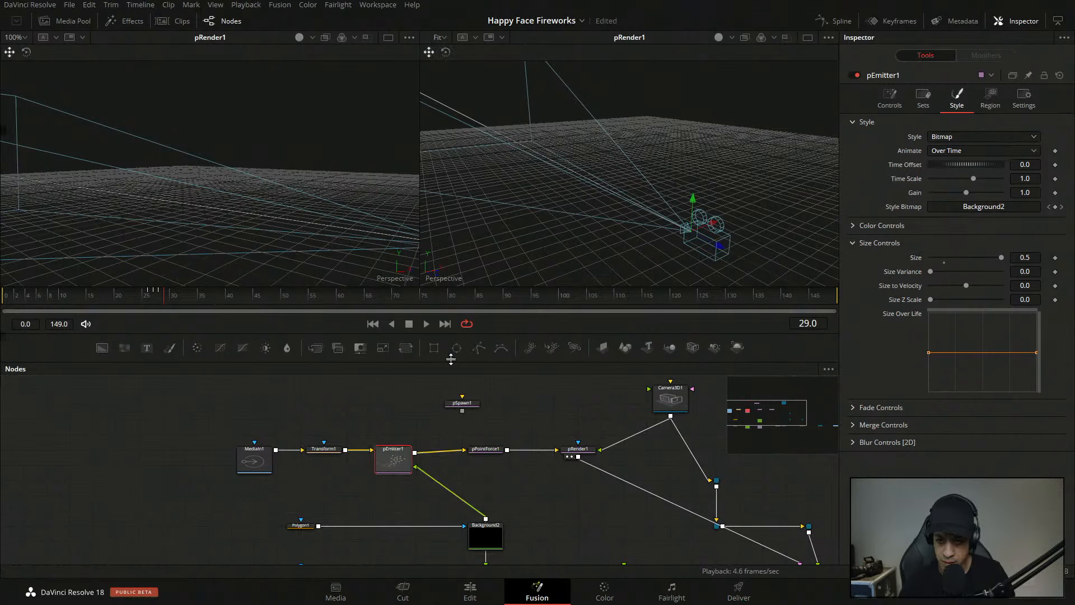
- Reconnect pSpawn1 between pEmitter1 and pPointForce1 in the particle chain
left_click(464, 410)
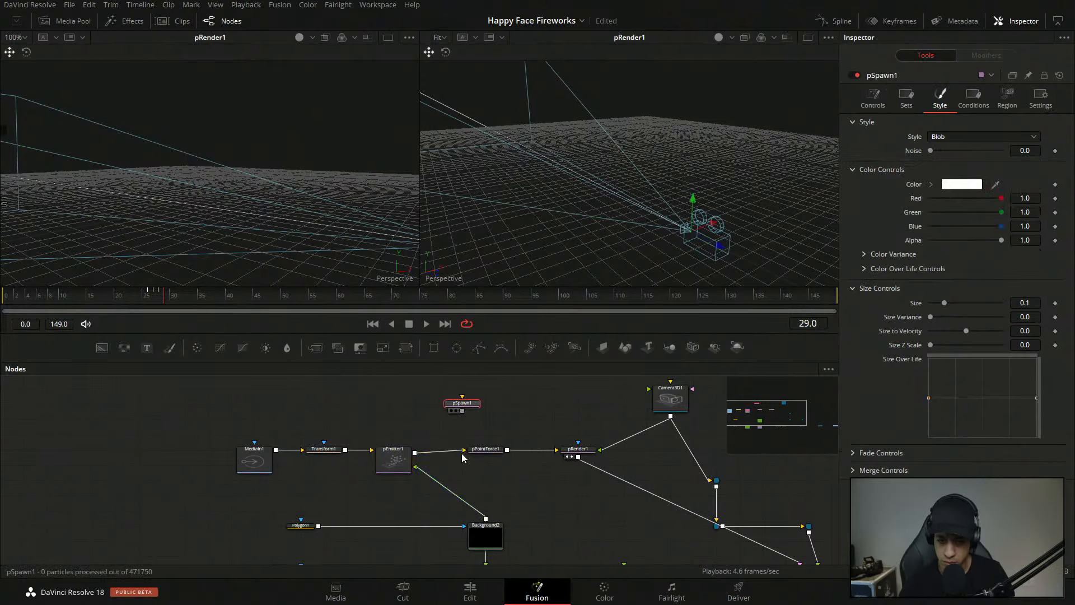
left_click_drag(463, 452, 460, 404)
left_click_drag(482, 450, 504, 450)
left_click_drag(462, 412, 501, 447)
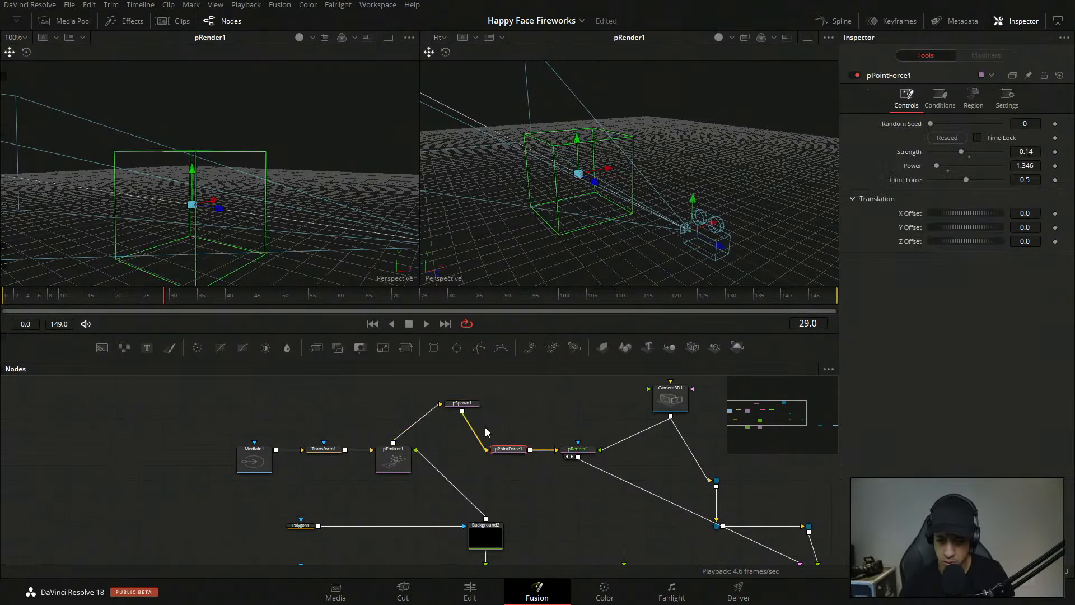
- Set pSpawn1's style to Bitmap and try Background2 as its style bitmap, then detach it
left_click(475, 405)
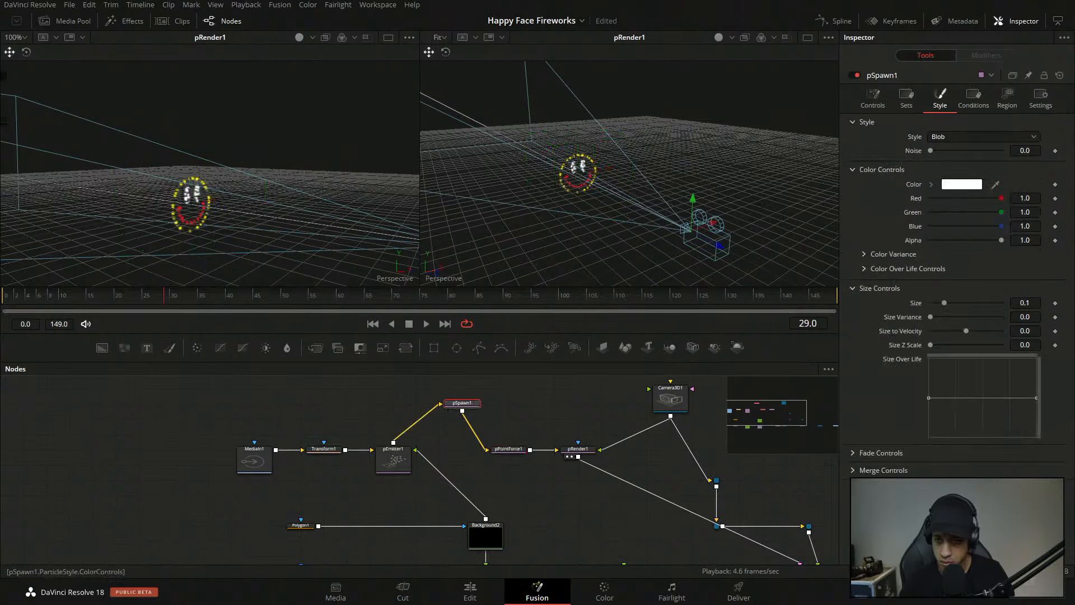
left_click(961, 137)
left_click(962, 160)
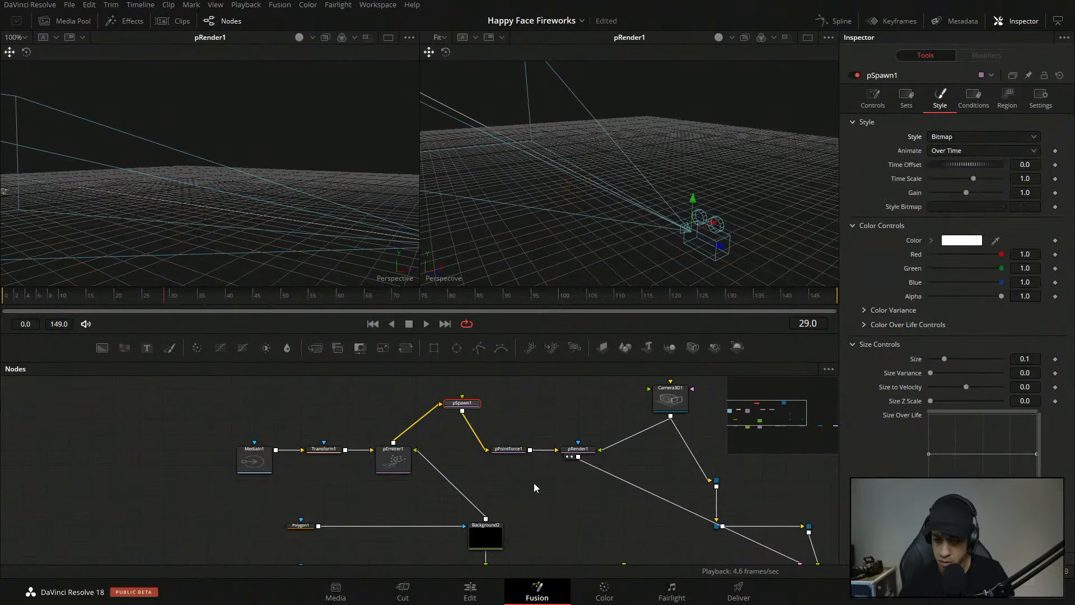
left_click_drag(435, 473, 462, 412)
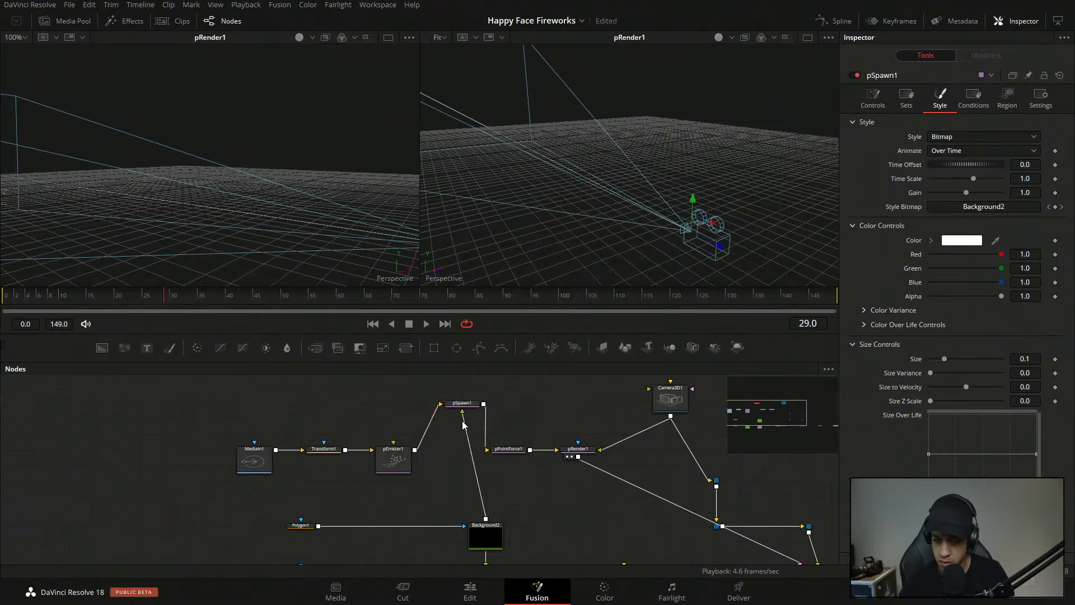
left_click_drag(464, 418, 539, 470)
- Check pEmitter1's emitter controls and its particle number at frame 27
left_click(582, 450)
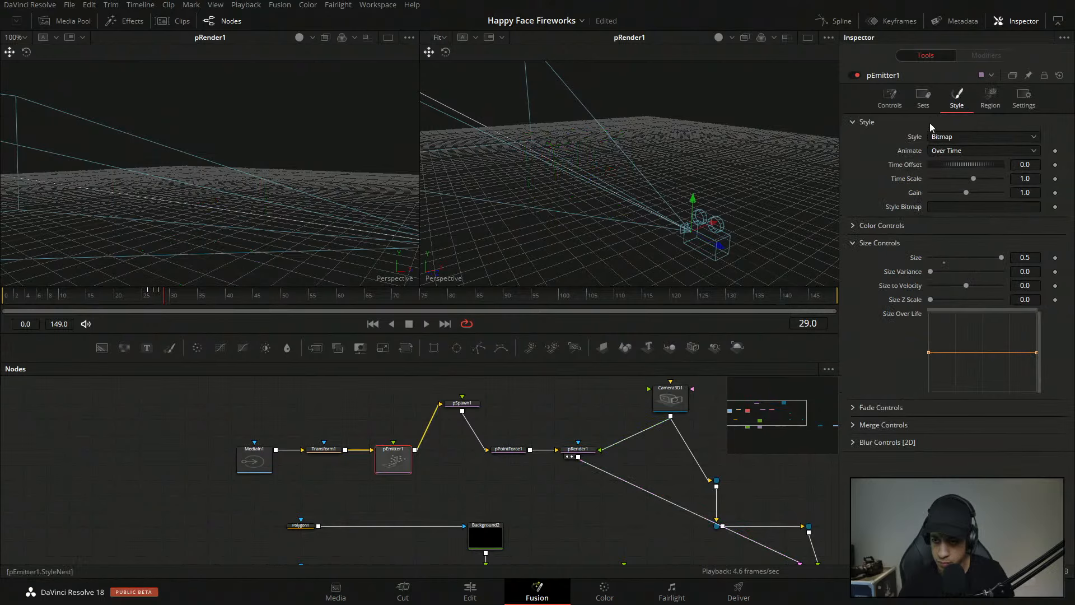
left_click(923, 107)
left_click(892, 104)
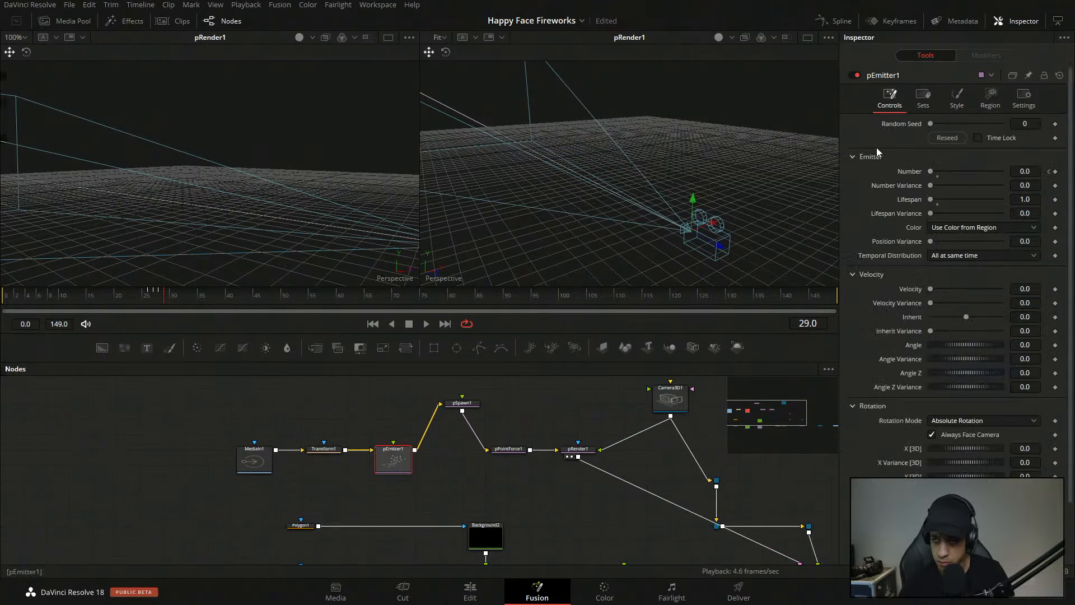
left_click(156, 296)
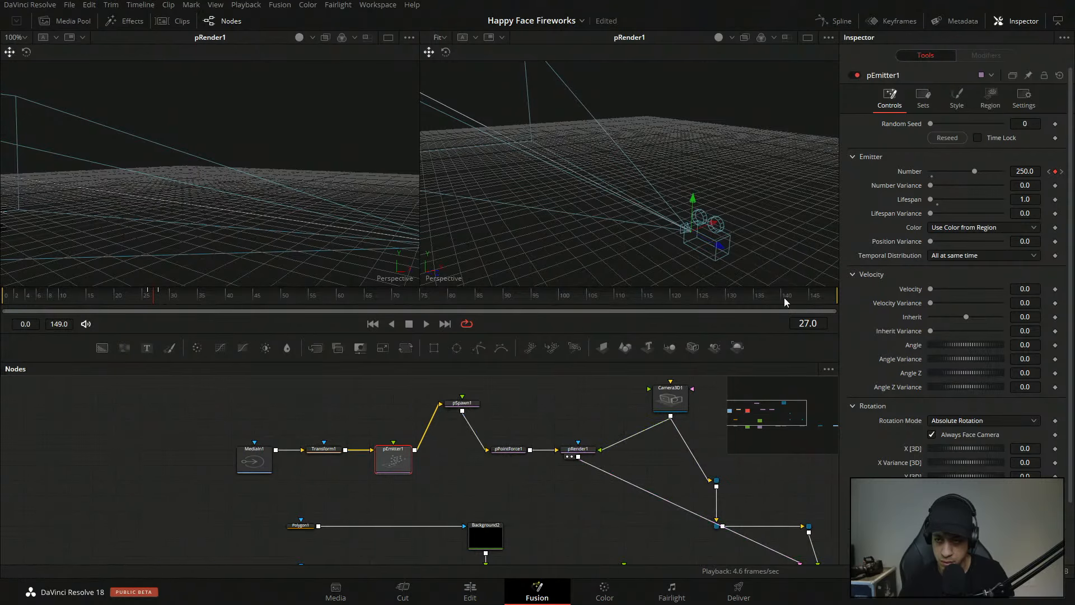
- Change pEmitter1's style from Bitmap to Point
left_click(989, 100)
left_click(957, 100)
left_click(964, 136)
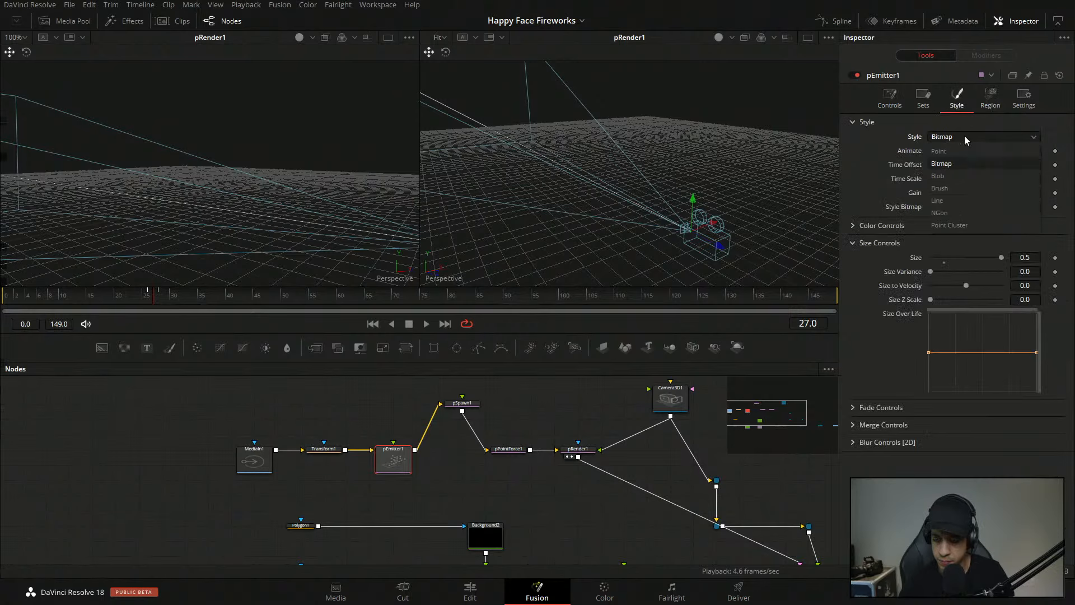
left_click(965, 140)
left_click(962, 137)
left_click(939, 151)
left_click(543, 419)
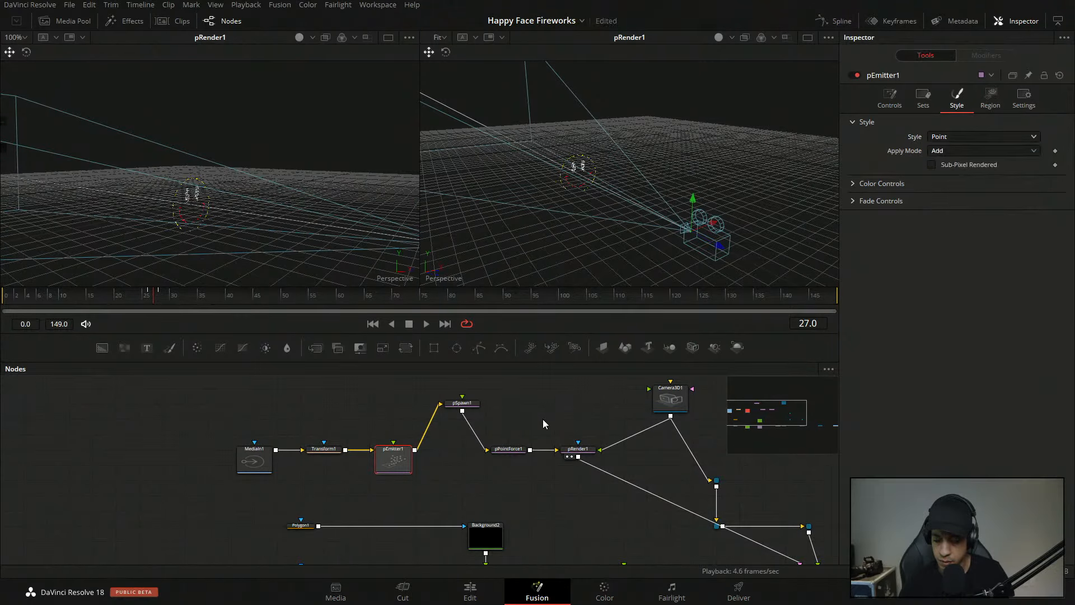
- Disconnect pSpawn1 from the particle chain and wire pEmitter1's output directly into pPointForce1
left_click(462, 403)
left_click_drag(414, 449, 487, 449)
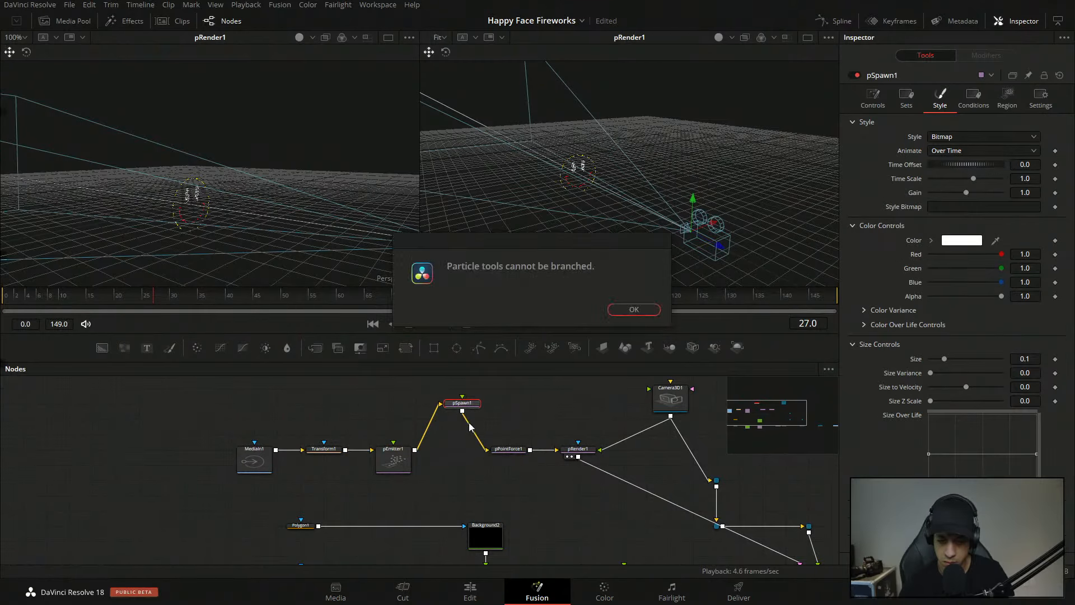
left_click(634, 310)
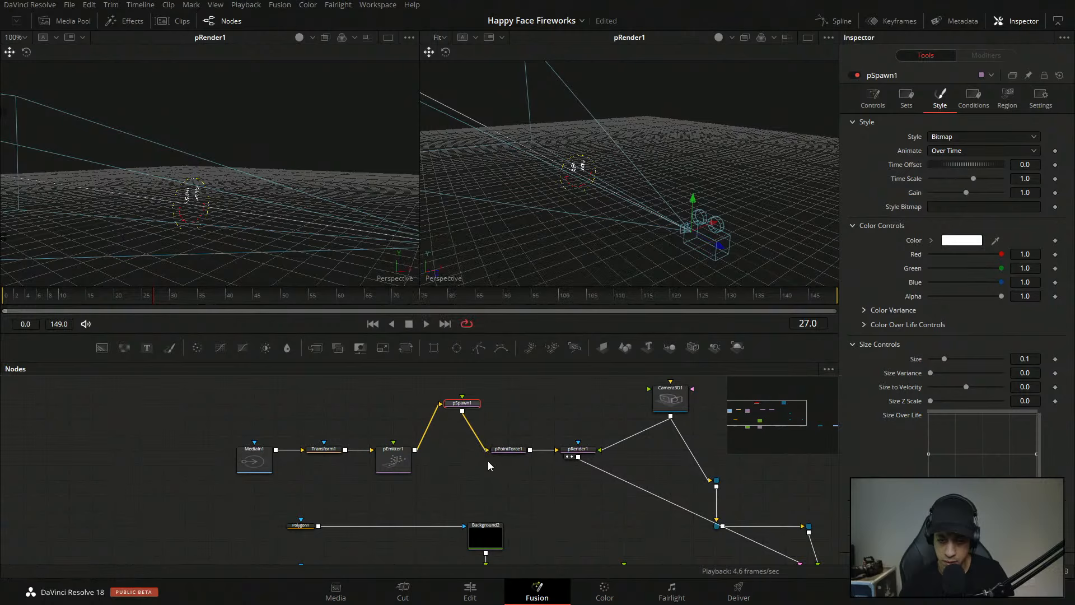
left_click(485, 446)
left_click(438, 407)
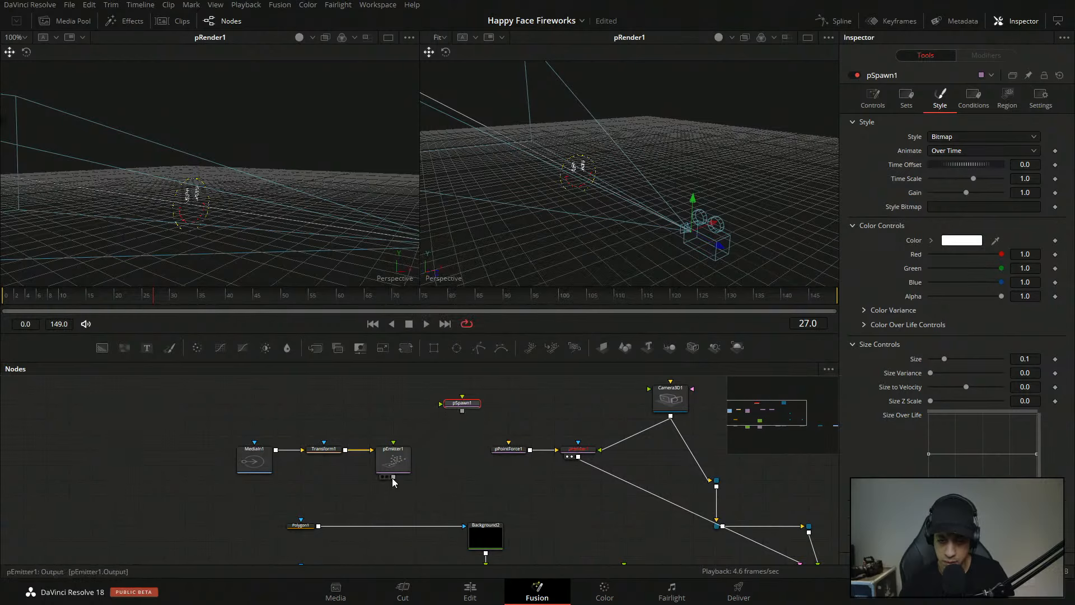
left_click_drag(392, 478, 511, 449)
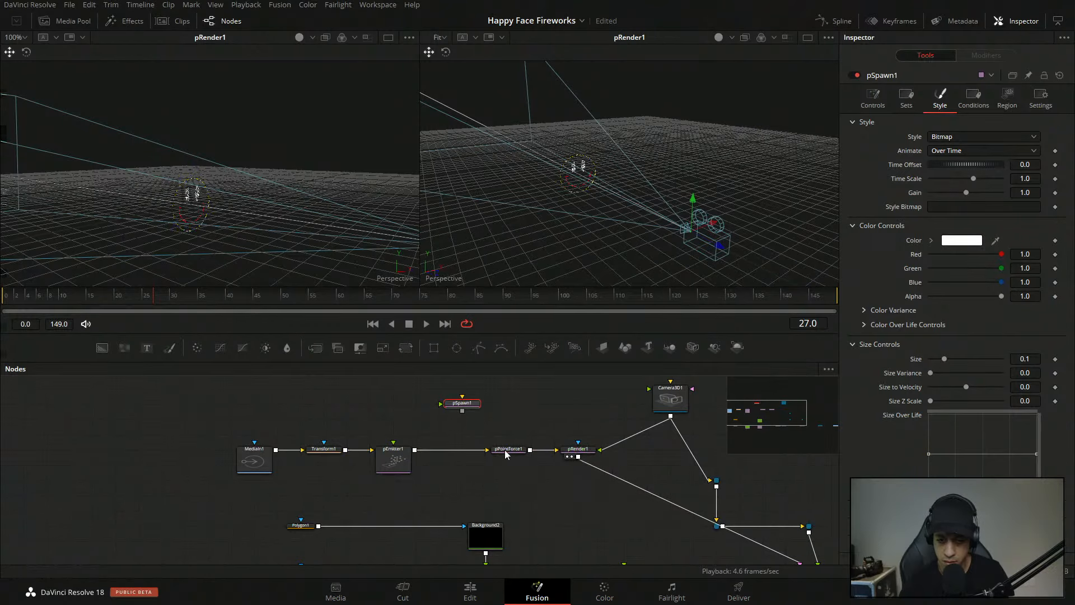
- Review pPointForce1's controls and the style options available for pEmitter1, keeping the Point style
left_click(414, 470)
left_click(507, 449)
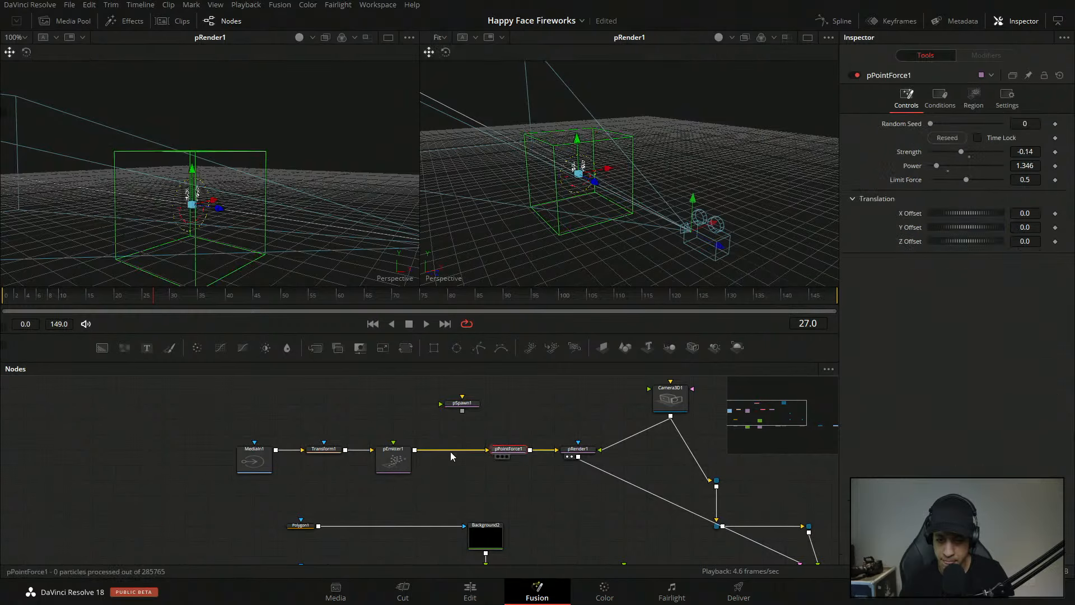
left_click(395, 465)
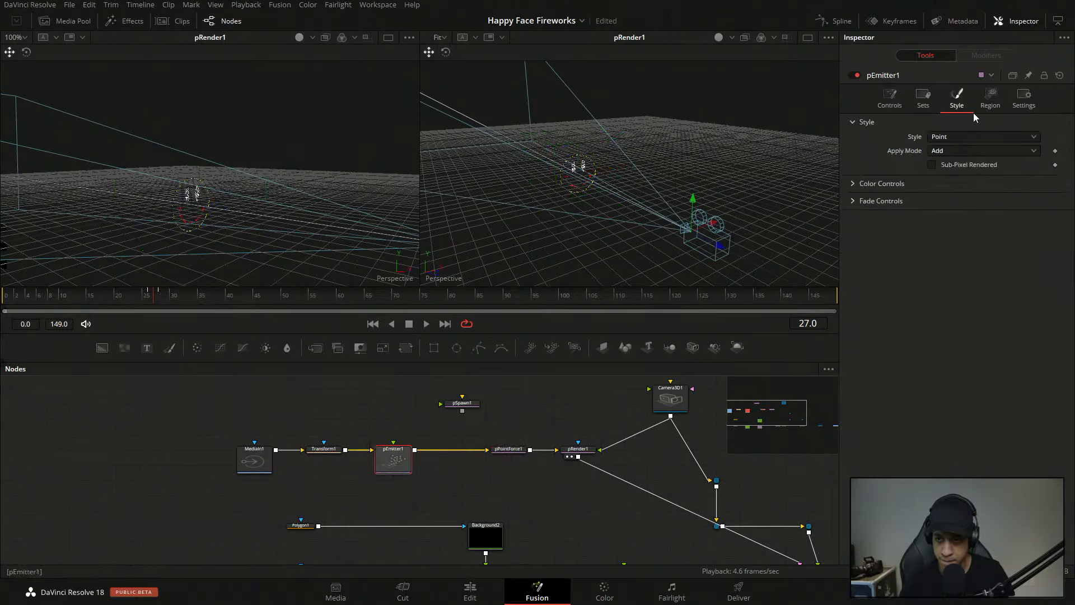
left_click(966, 141)
left_click(960, 187)
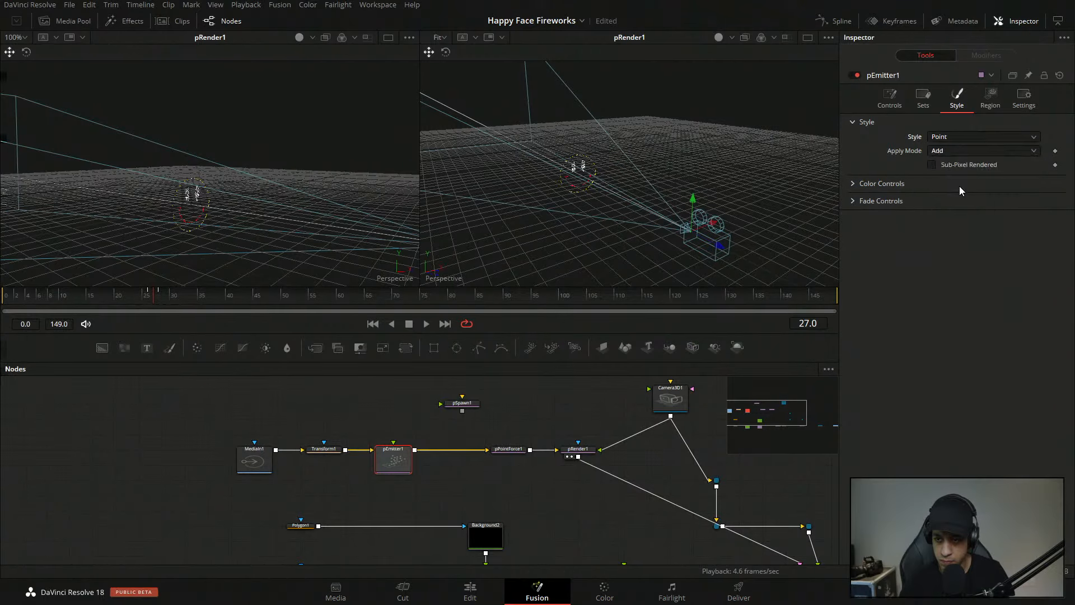
left_click(962, 137)
left_click(953, 152)
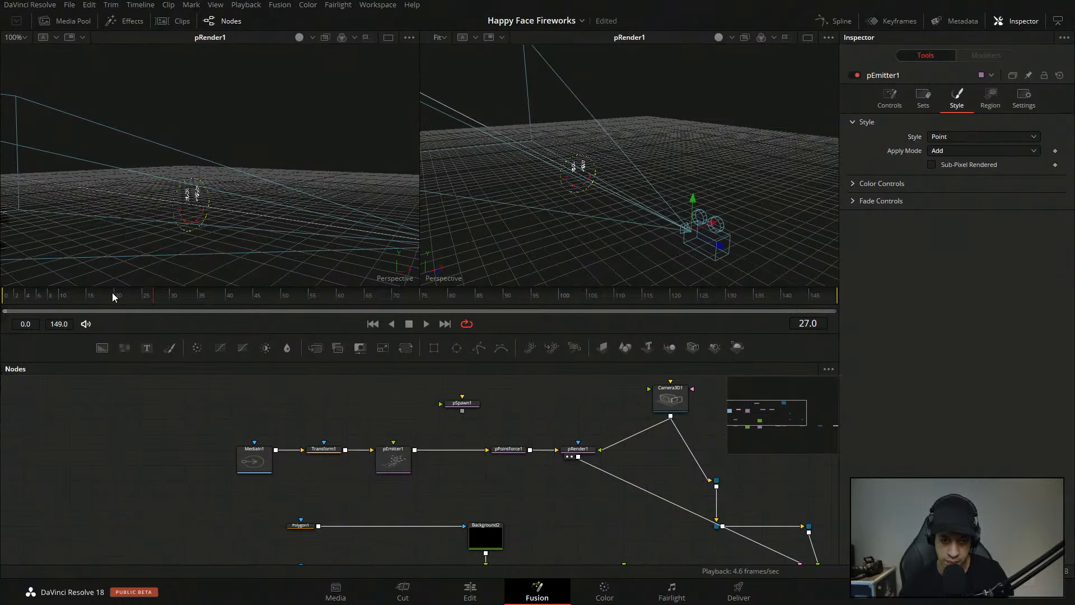
- Go to frame 26 and examine pEmitter1's region, style and color settings
left_click(148, 297)
left_click(154, 300)
left_click(394, 460)
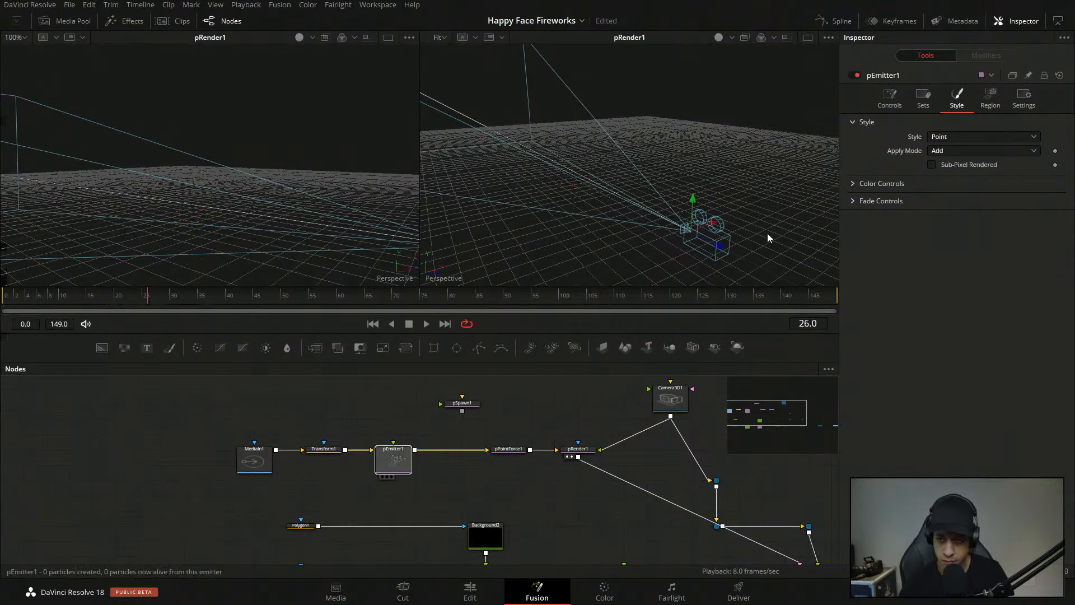
left_click(923, 98)
left_click(989, 104)
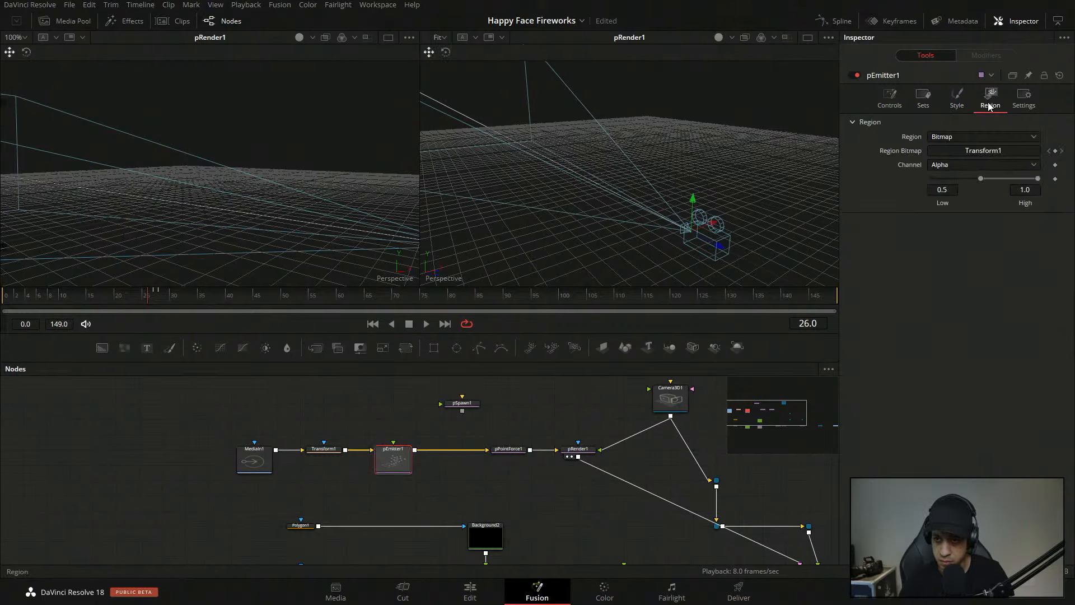
left_click(959, 100)
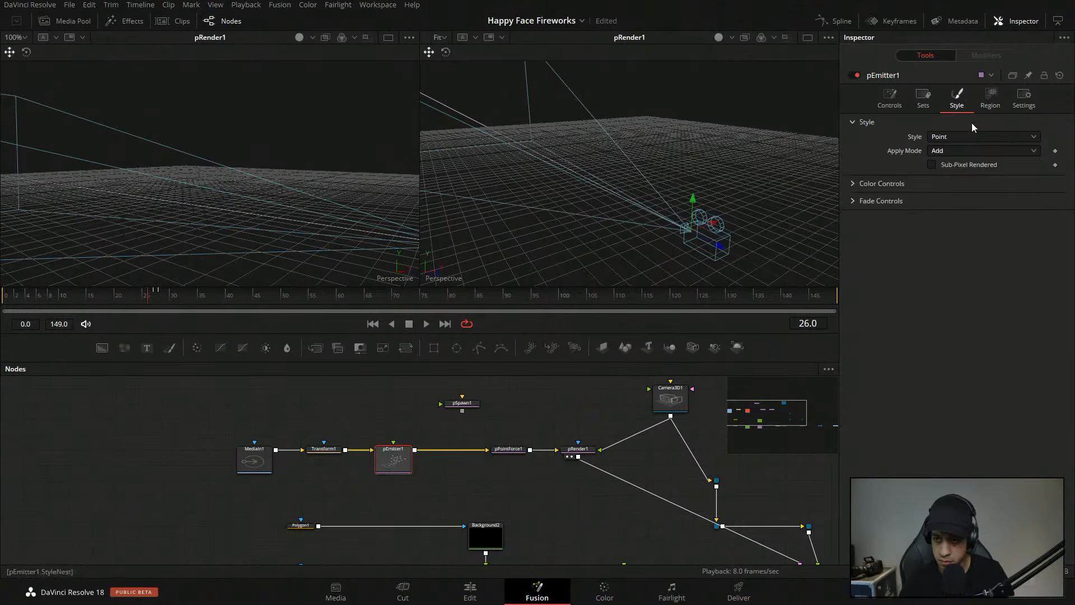
left_click(853, 183)
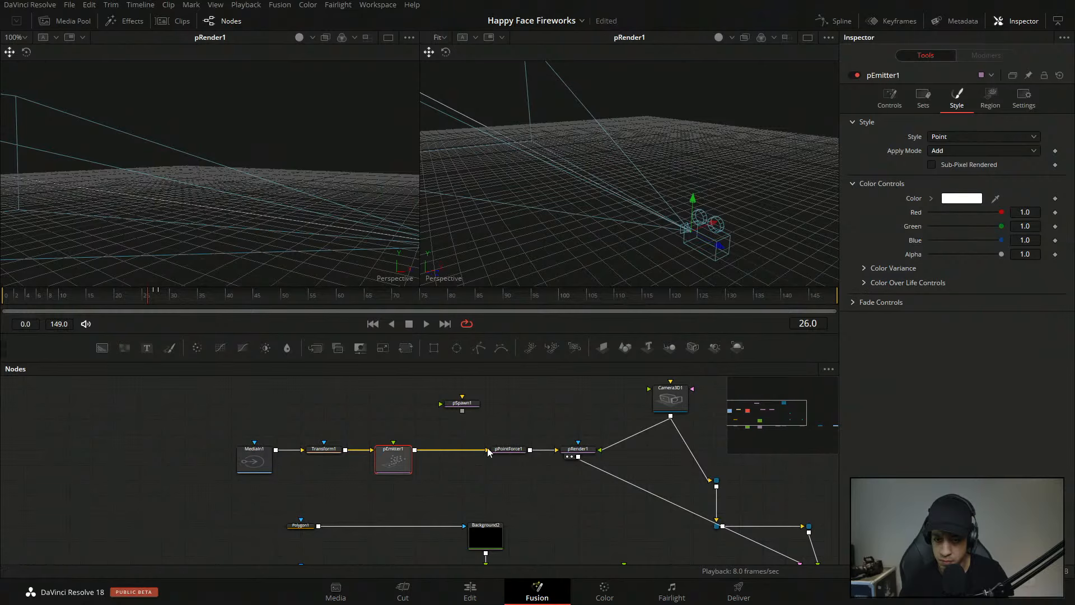
- Set pEmitter1's lifespan to 100 and scrub ahead to frame 57 to check the particles
left_click(890, 103)
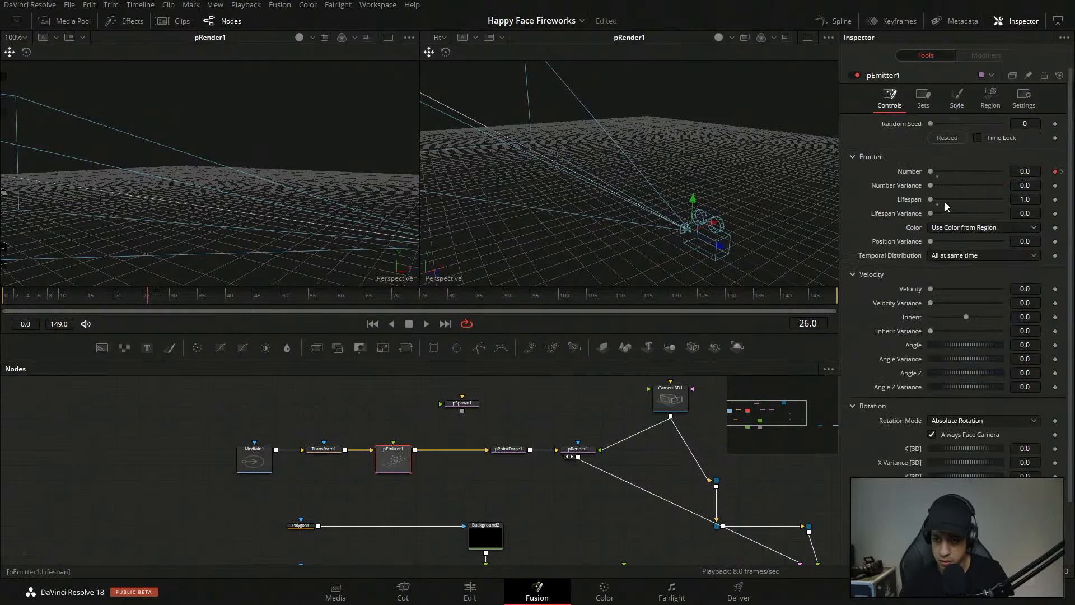
left_click(1026, 201)
type("100")
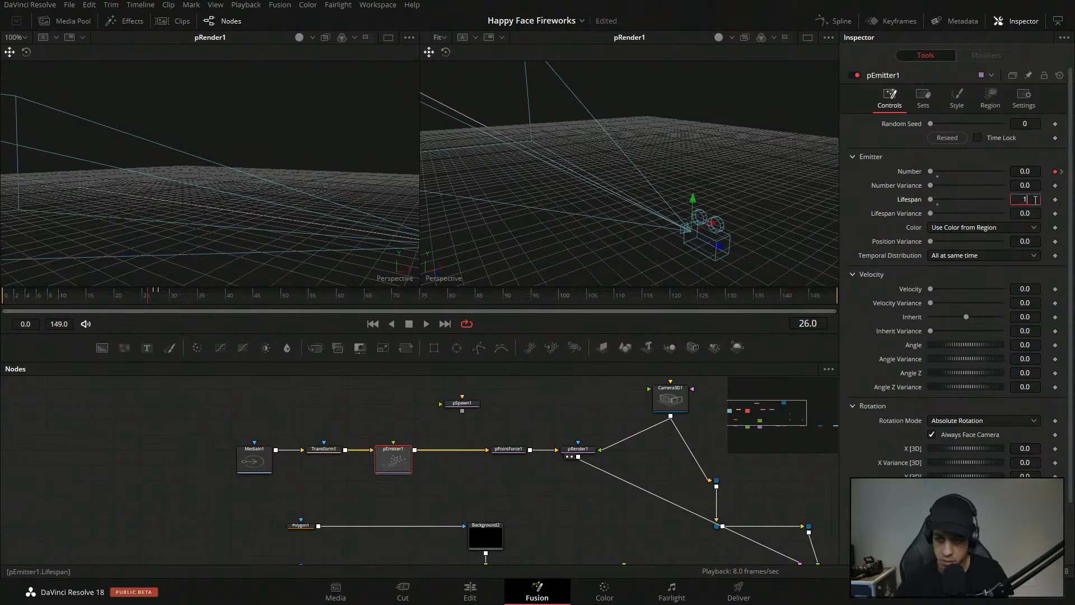
key("Tab")
left_click_drag(166, 300, 258, 293)
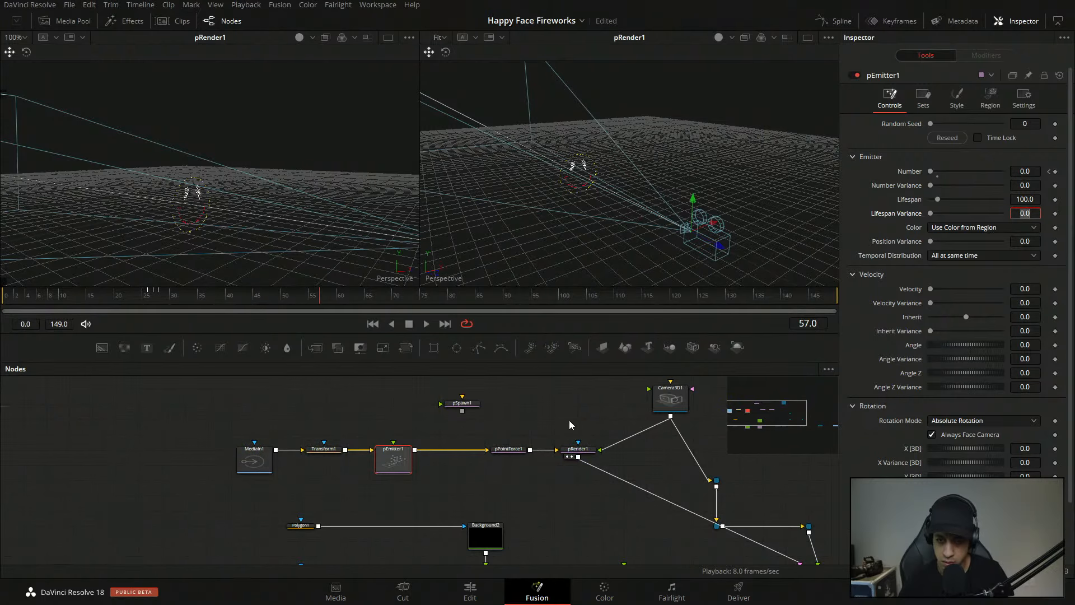
- Connect Background2 to pEmitter1 as its style bitmap and set the emitter's style to Bitmap
left_click_drag(561, 493, 536, 438)
left_click_drag(480, 479, 476, 453)
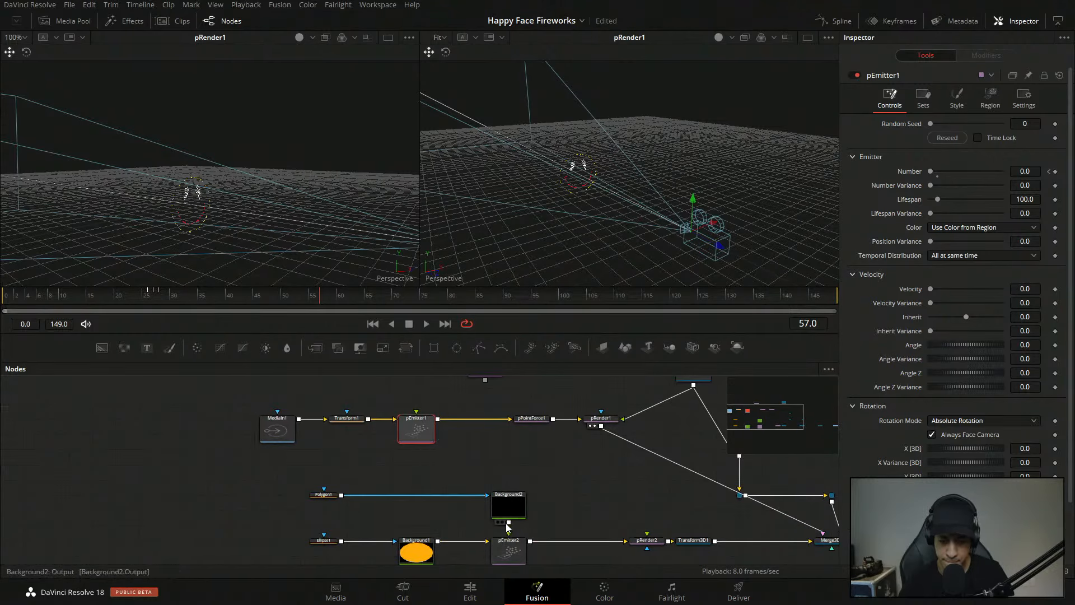
left_click_drag(509, 522, 438, 437)
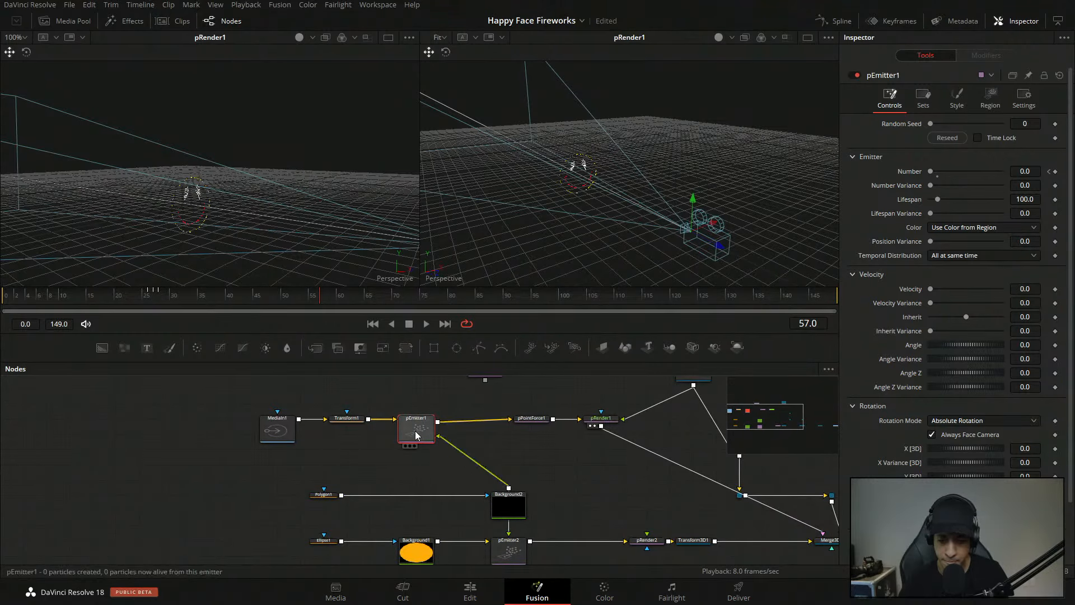
left_click(957, 97)
left_click(956, 147)
left_click(959, 166)
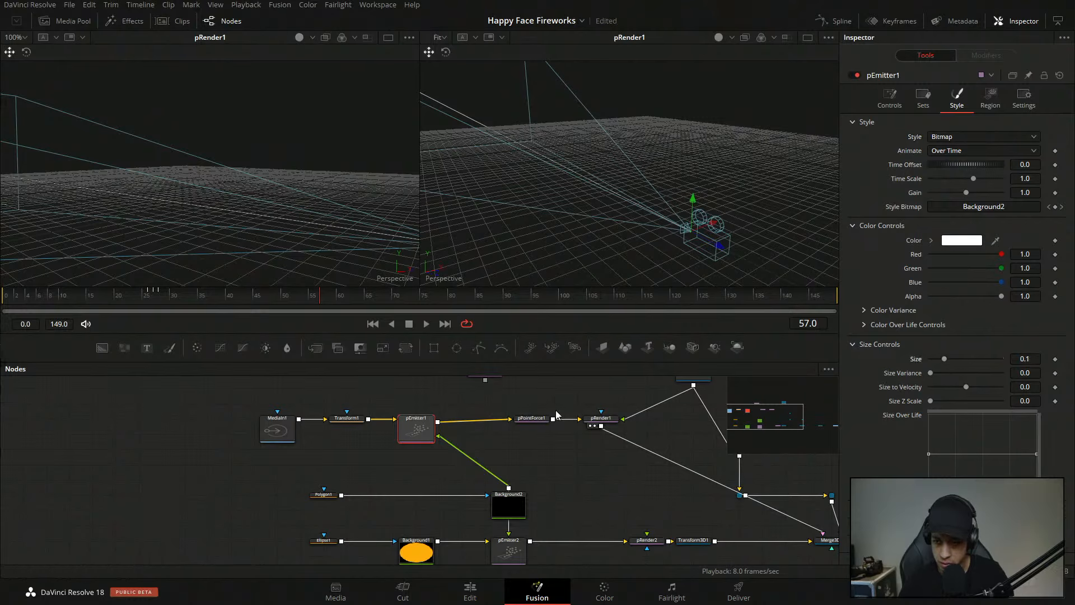
left_click_drag(526, 465, 542, 466)
left_click_drag(458, 402, 520, 422)
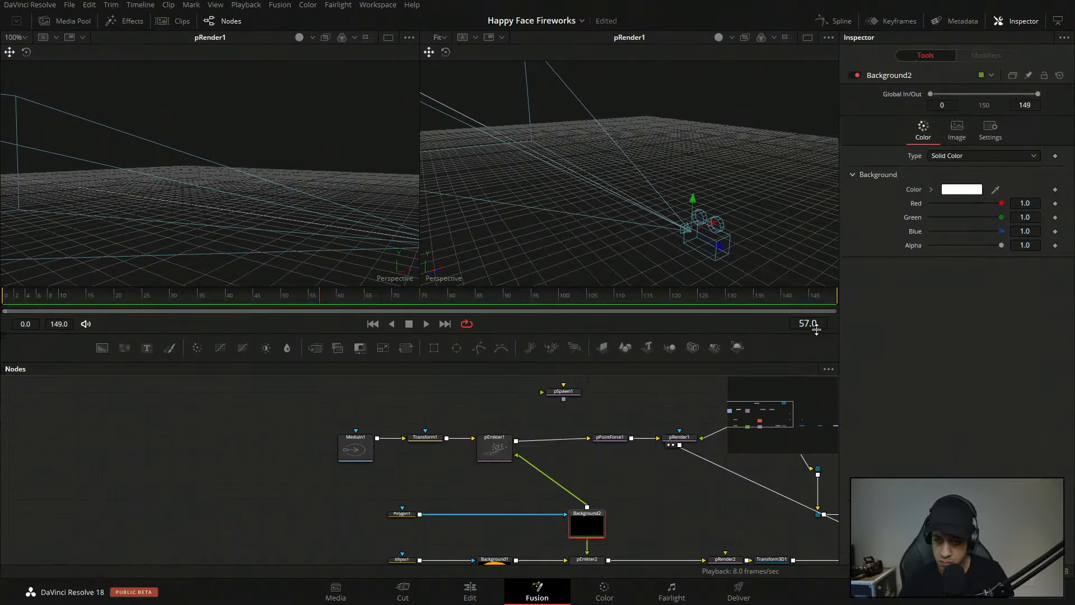
- Display Background2 in the second viewer and check its Polygon1 mask against the full canvas
left_click_drag(657, 478, 699, 461)
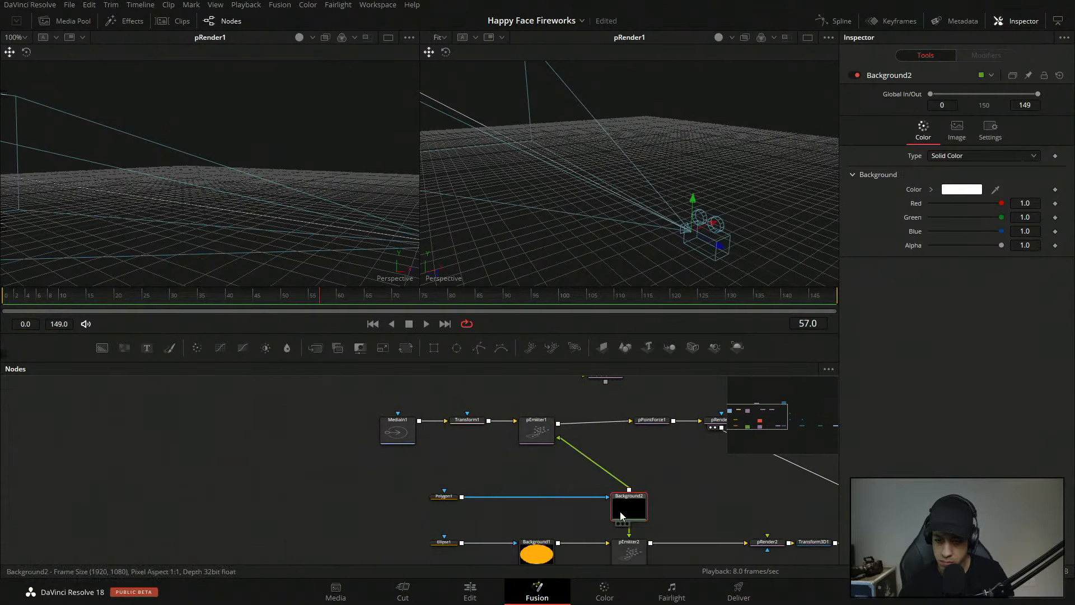
key("2")
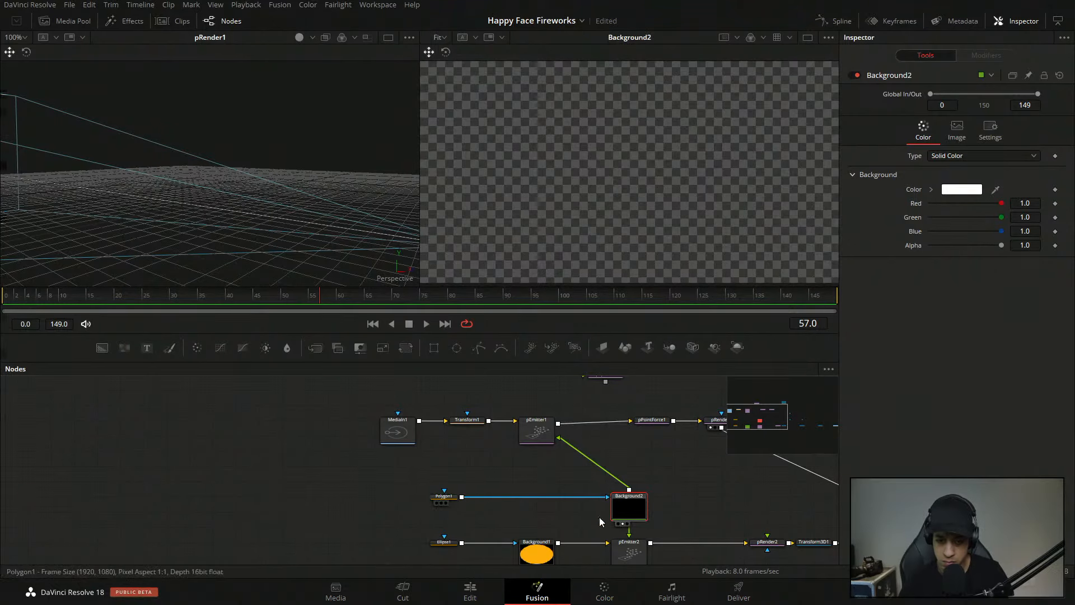
left_click(444, 496)
scroll(684, 219, "down", 4)
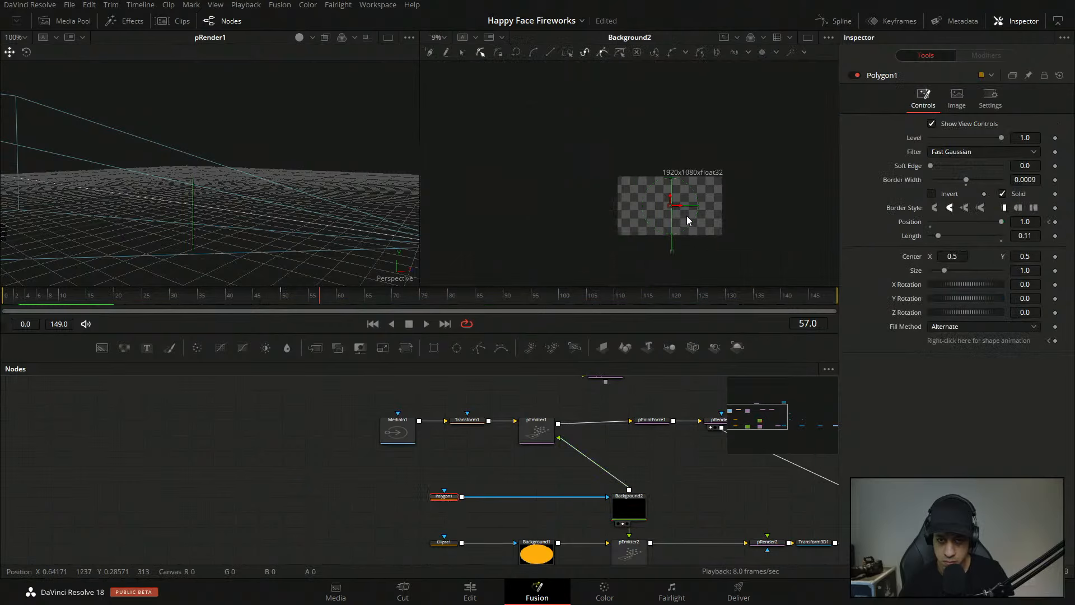
scroll(687, 216, "down", 1)
- Disconnect Background2 from pEmitter1 and connect Background1 as the emitter's style bitmap instead
left_click(650, 435)
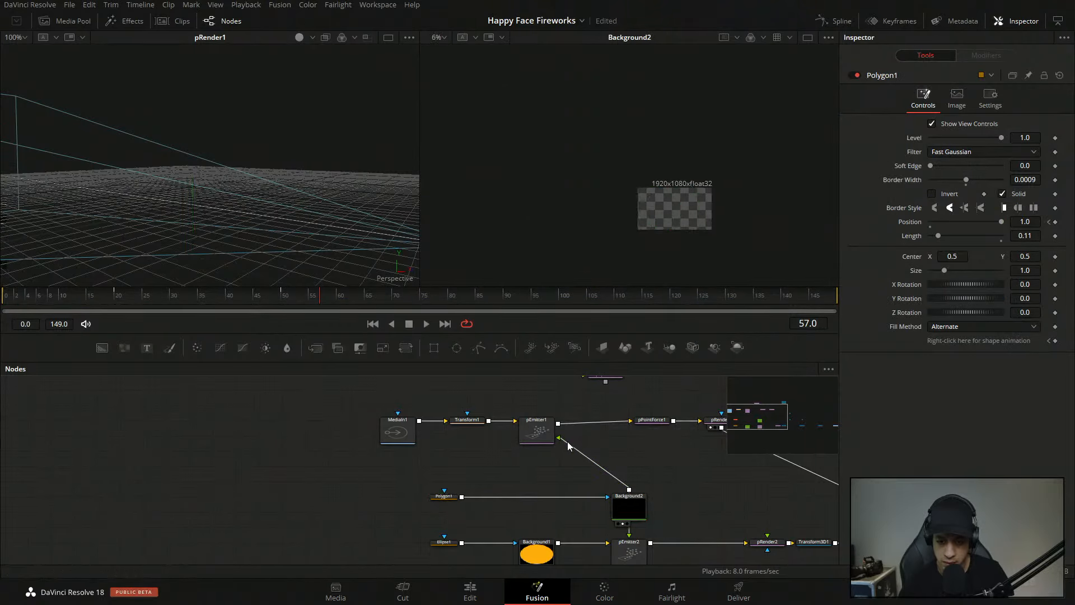
left_click_drag(567, 441, 535, 405)
left_click(542, 411)
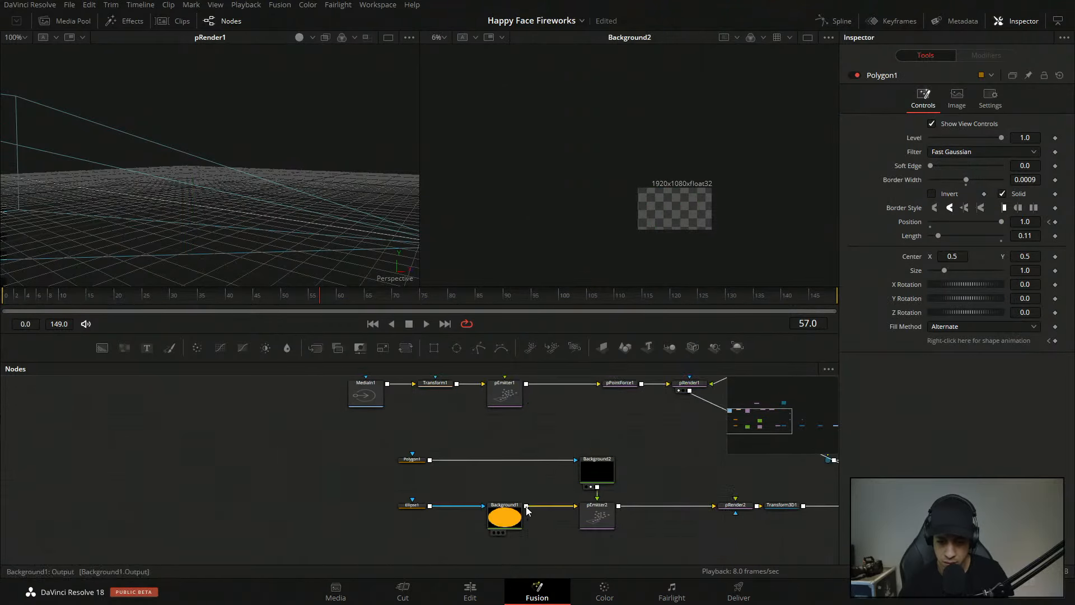
left_click_drag(526, 506, 604, 430)
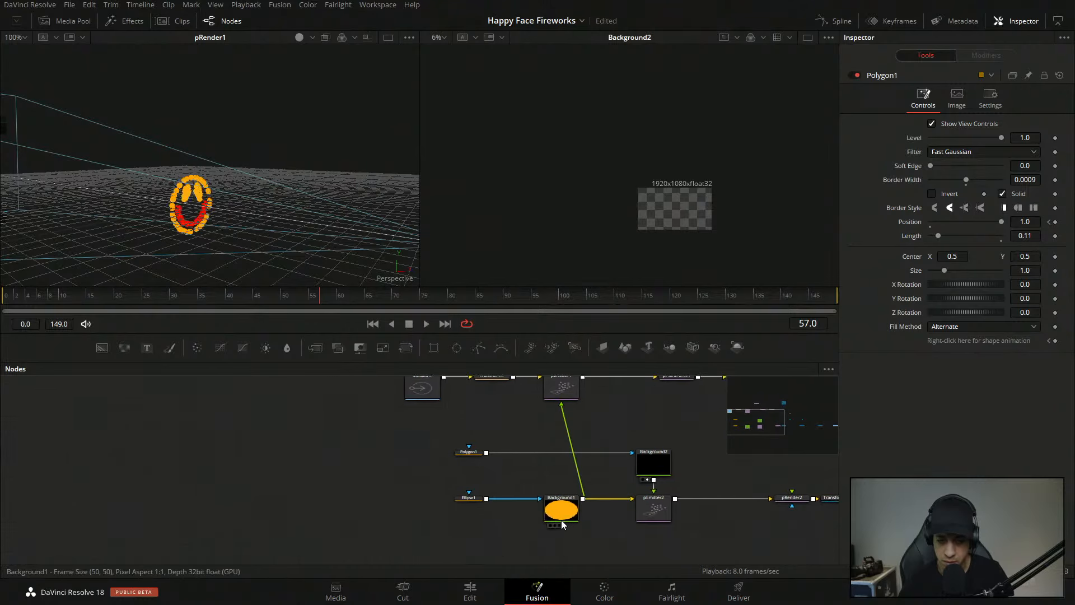
- Change Background1's solid color to white
left_click(561, 509)
left_click(963, 190)
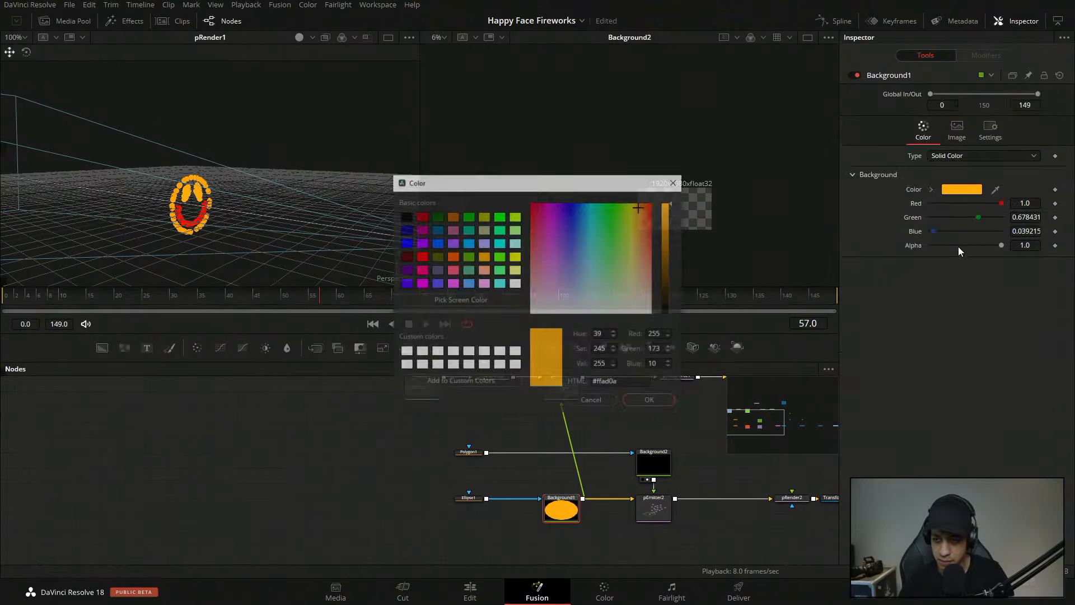
left_click(516, 281)
left_click(658, 402)
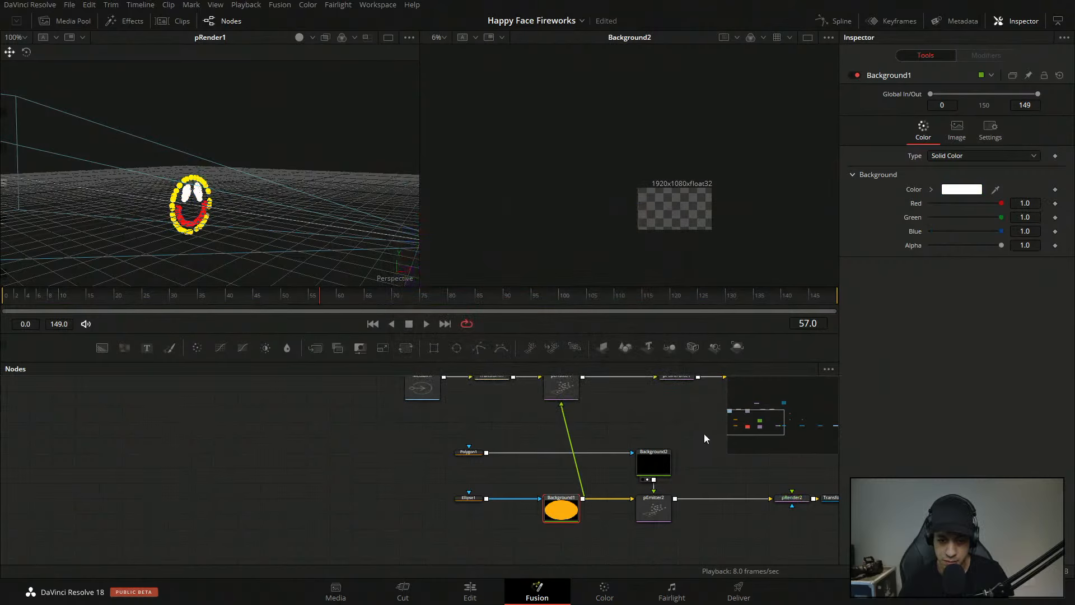
- Check the recolored face through Merge3D1 and the Renderer3D1 output in the second viewer
left_click_drag(723, 443, 635, 423)
left_click_drag(563, 399, 471, 373)
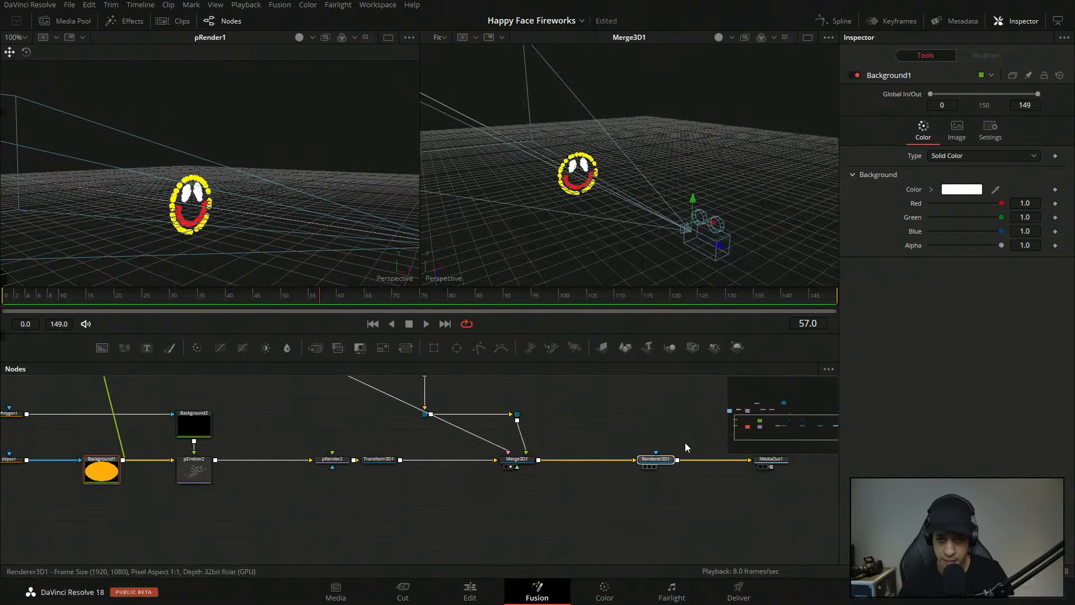
left_click_drag(630, 415, 729, 484)
left_click_drag(360, 479, 583, 500)
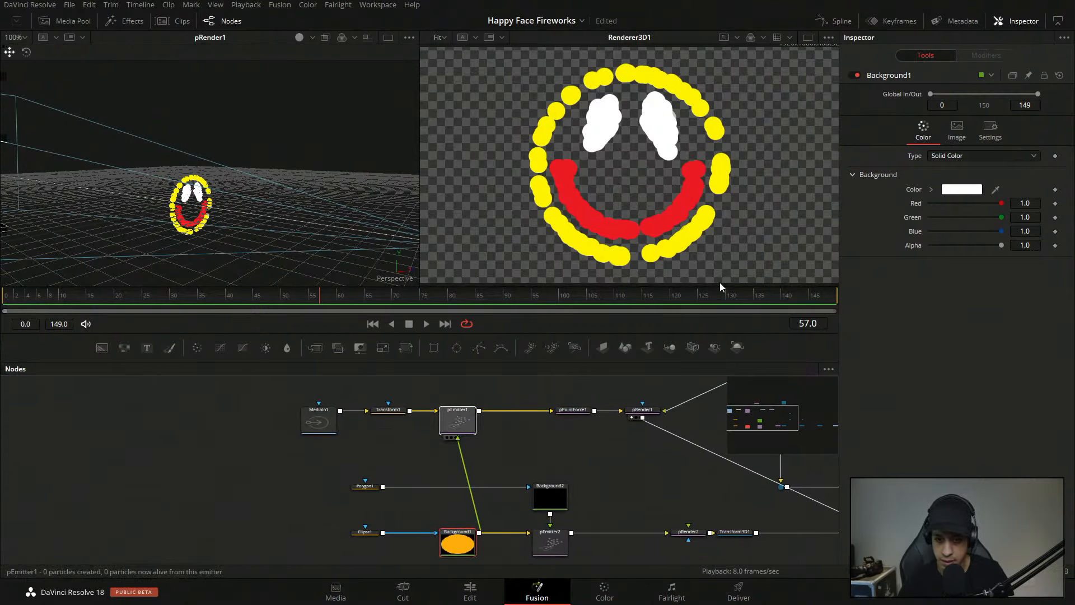
- Set pEmitter1's particle size to 0.015 after trying 0.001 and 0.02, and play back the burst
left_click(457, 420)
left_click(1036, 359)
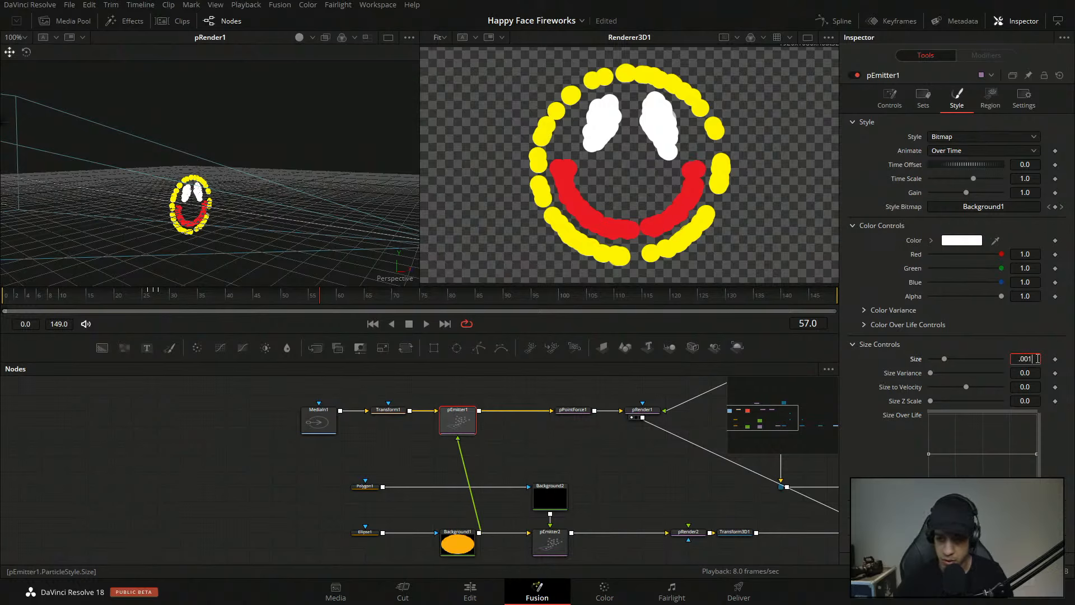
key("Return")
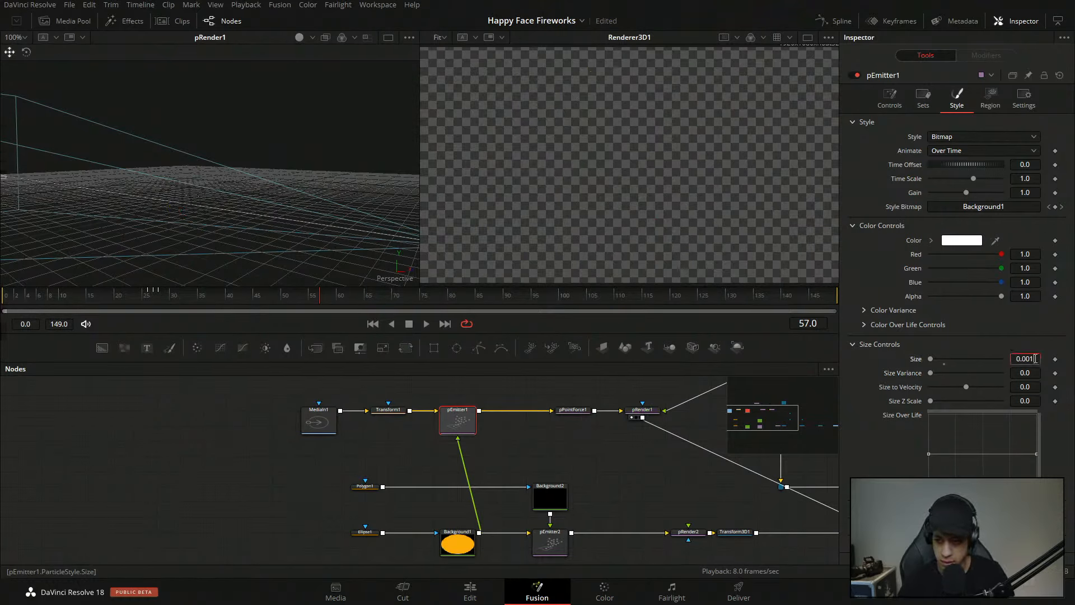
key("BackSpace")
type("2")
key("Tab")
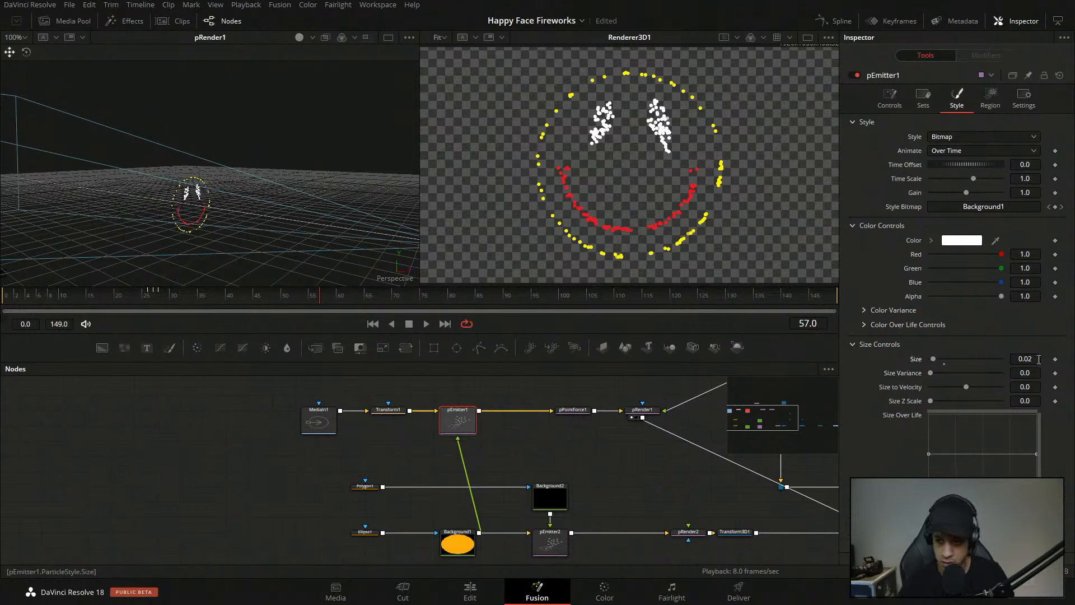
type("15")
key("Tab")
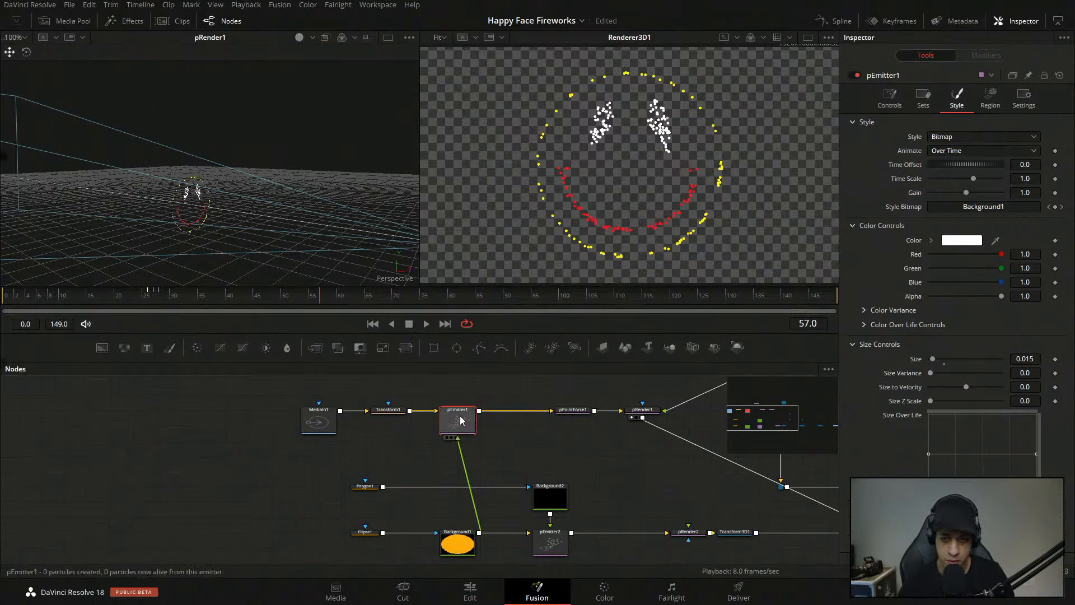
left_click(162, 300)
key("space")
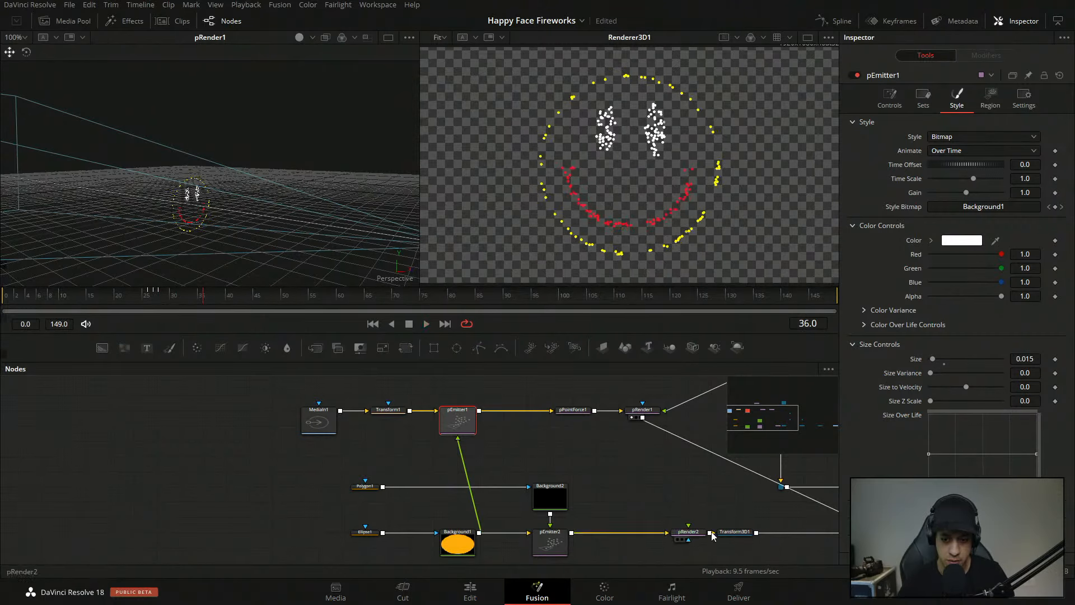
- Disconnect Transform3D1 from Merge3D1, leaving pRender1 reconnected as its scene input, and test the playback
left_click_drag(701, 513, 554, 483)
left_click(701, 516)
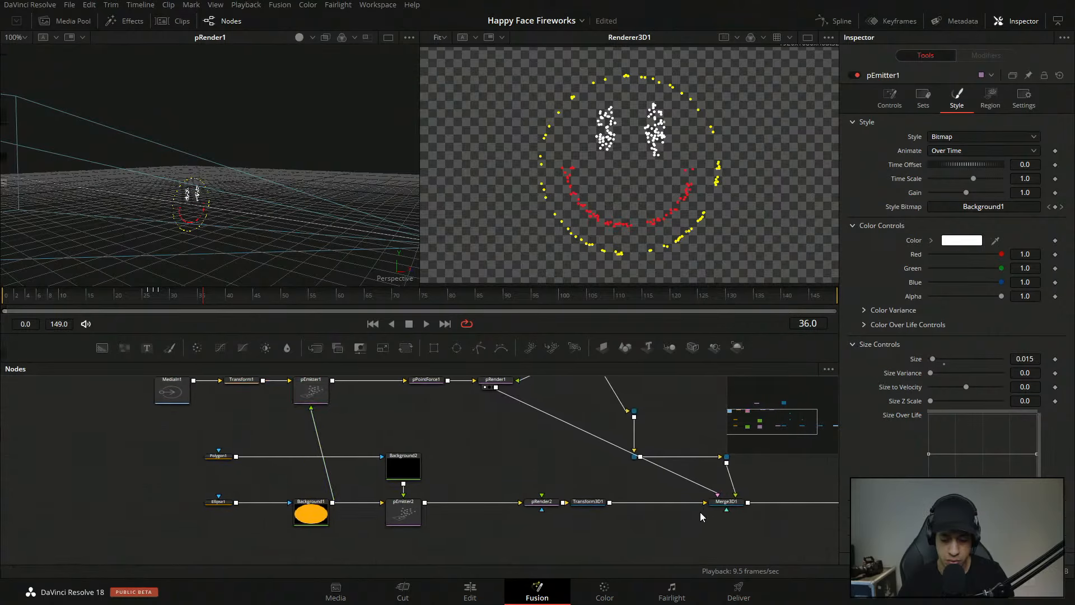
left_click_drag(700, 506, 631, 496)
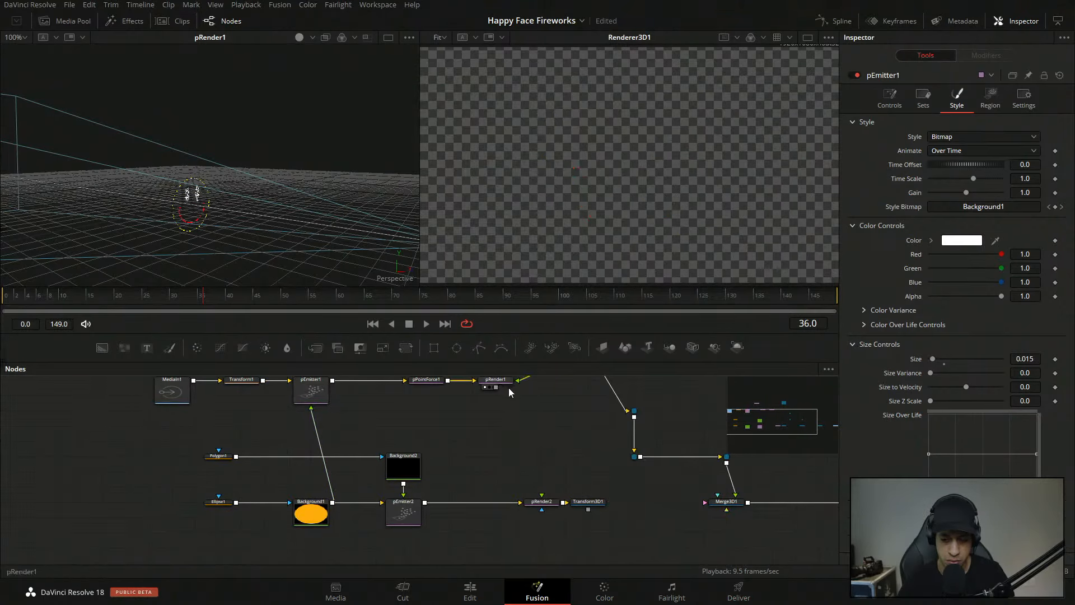
left_click_drag(495, 387, 705, 502)
key("space")
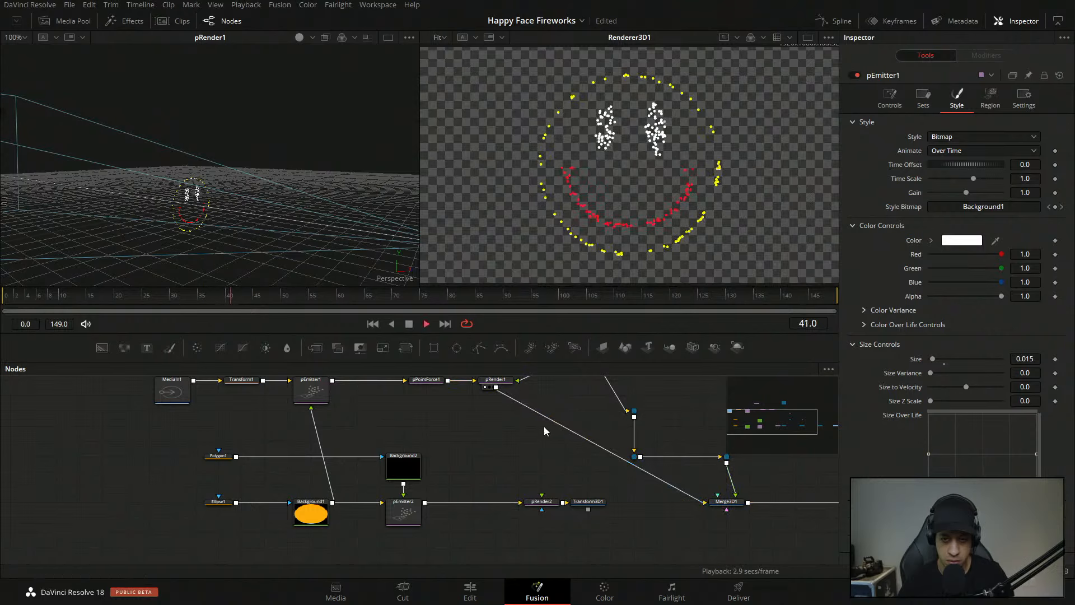
key("space")
- Play the burst from several earlier points on the timeline, including frame 19, to check the animation
left_click_drag(509, 452, 606, 502)
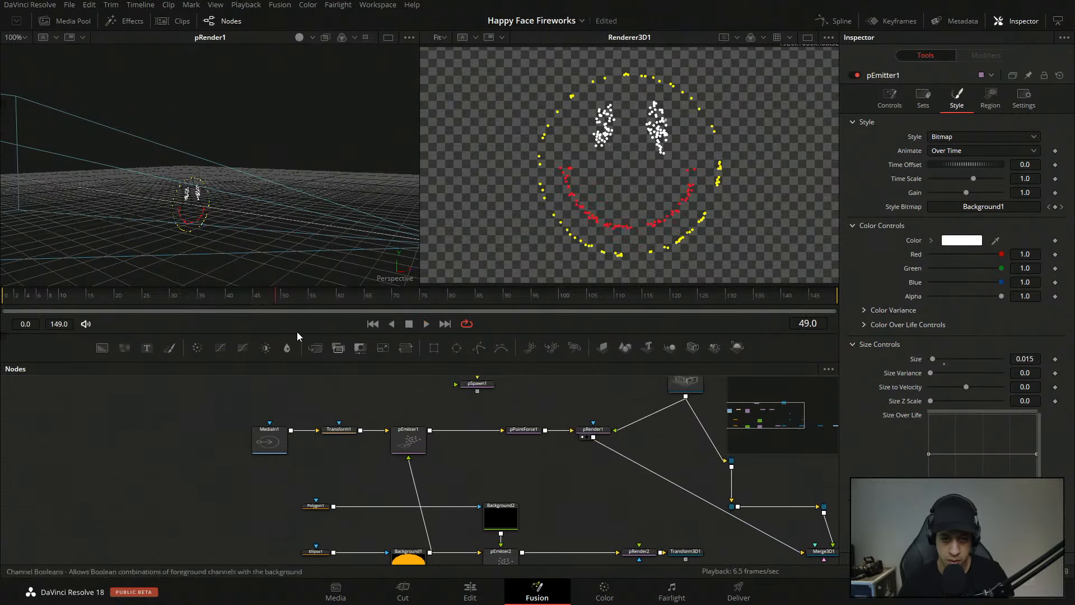
left_click(164, 299)
key("space")
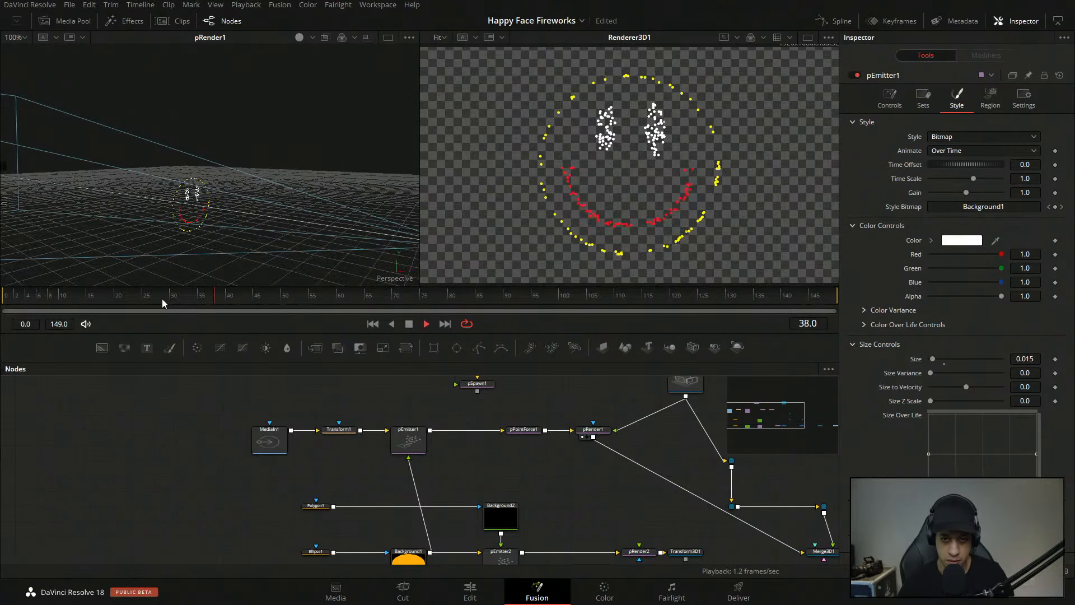
left_click(174, 295)
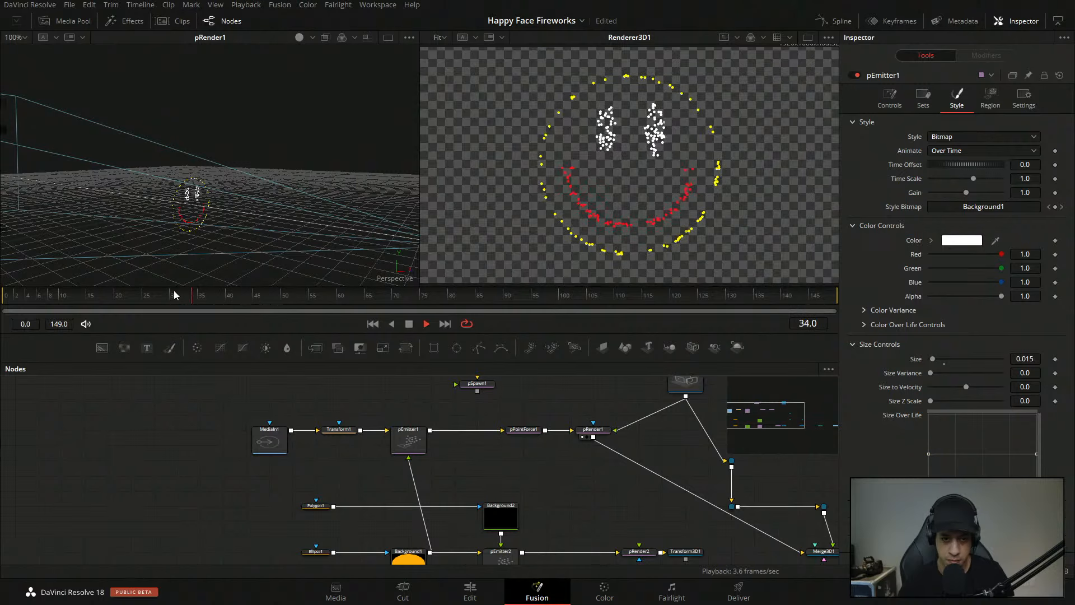
key("space")
left_click_drag(588, 503, 559, 495)
left_click(111, 296)
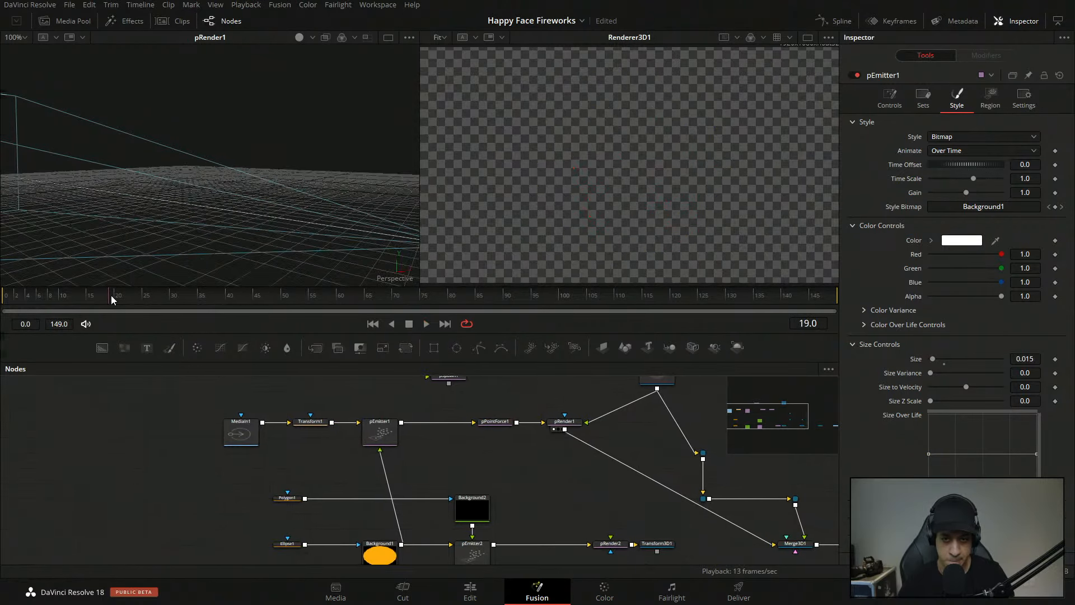
key("space")
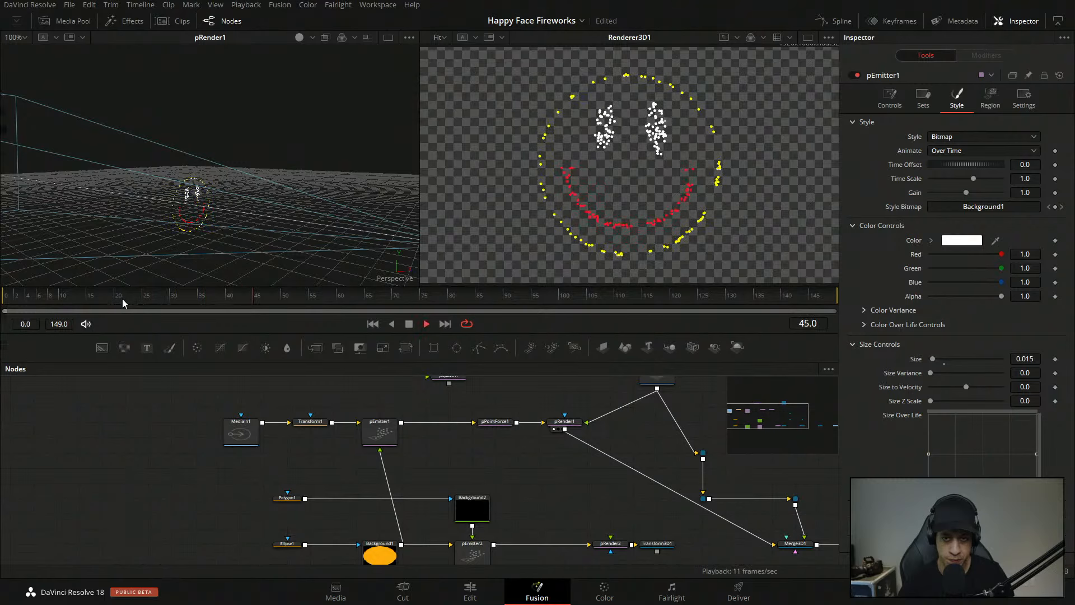
key("space")
- Review pEmitter1's region and style settings, and expand its Color Over Life controls
left_click_drag(439, 455, 492, 481)
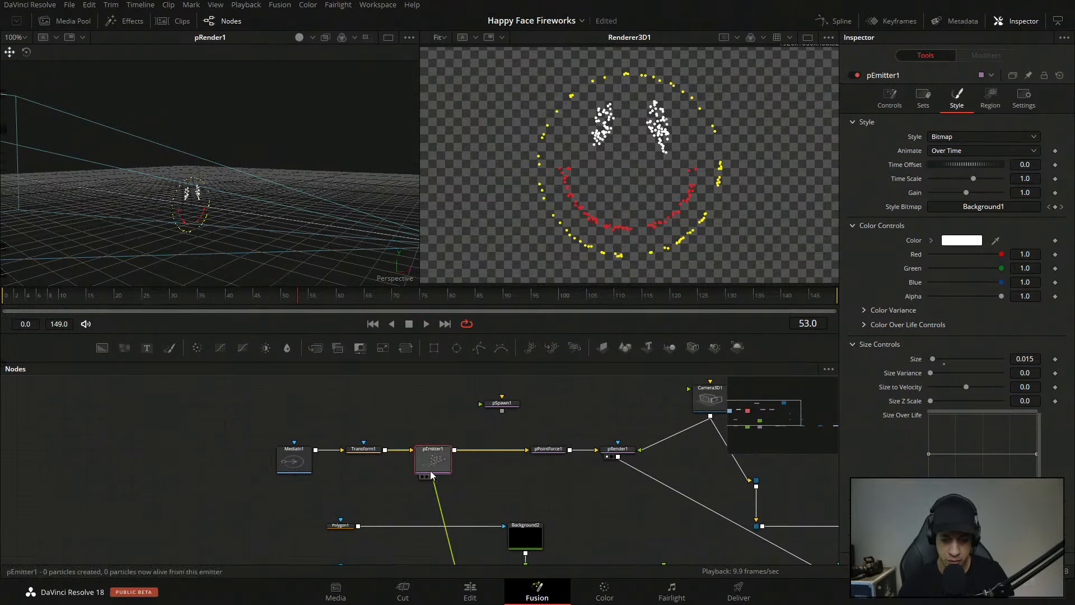
left_click(990, 100)
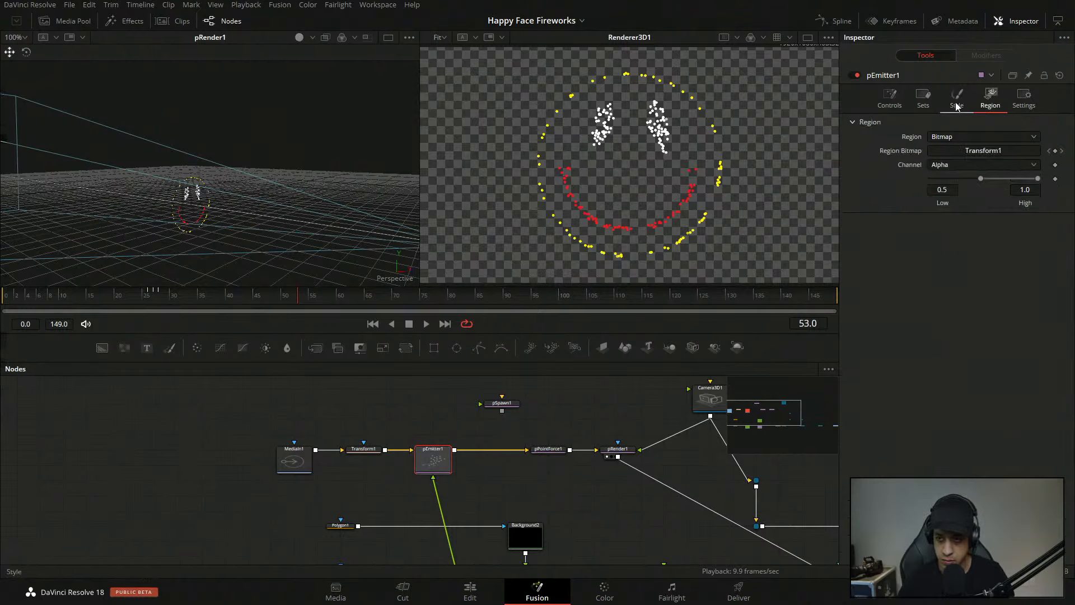
left_click(956, 99)
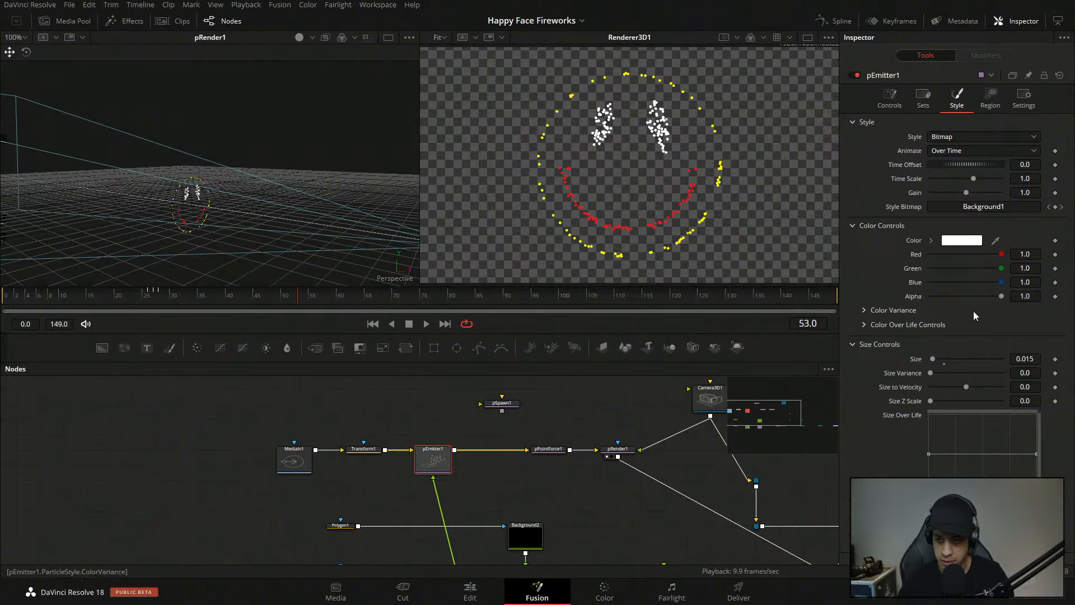
left_click(866, 311)
left_click(863, 310)
left_click(873, 325)
scroll(881, 315, "down", 1)
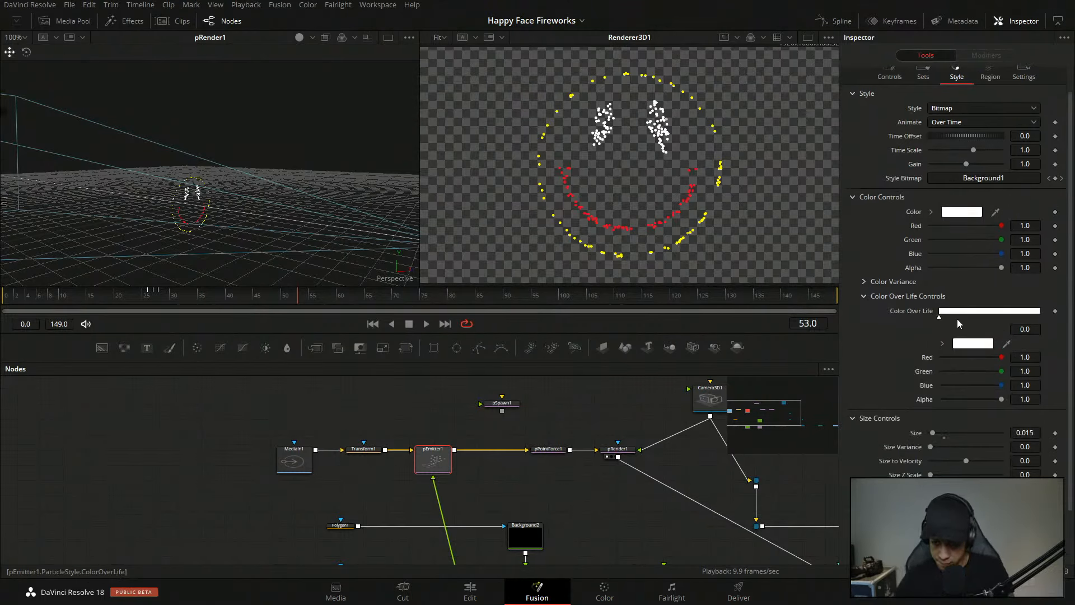
left_click(986, 344)
left_click(568, 247)
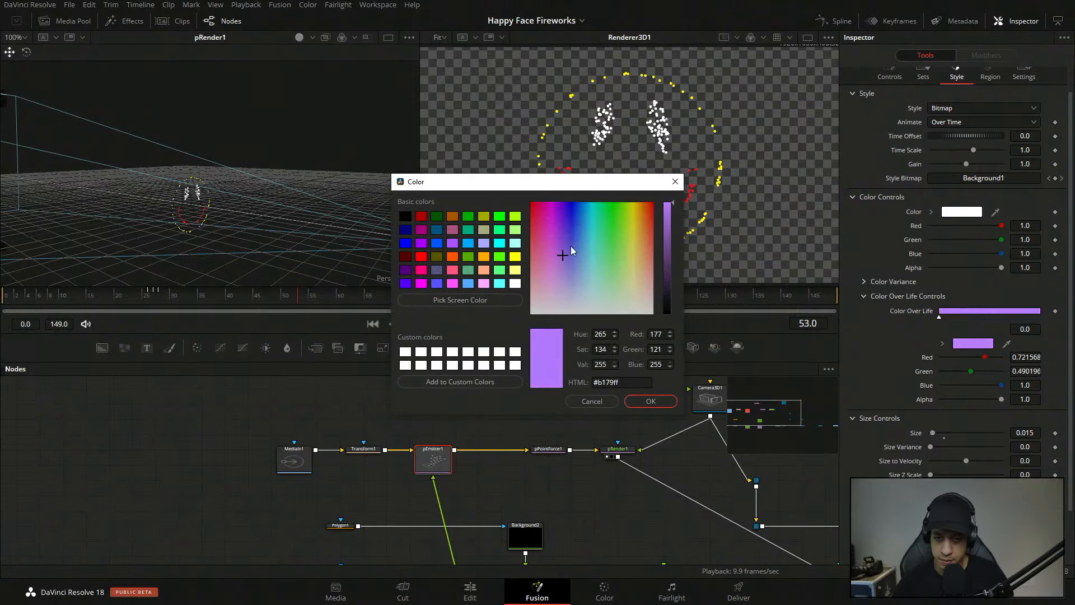
left_click(589, 226)
left_click(591, 402)
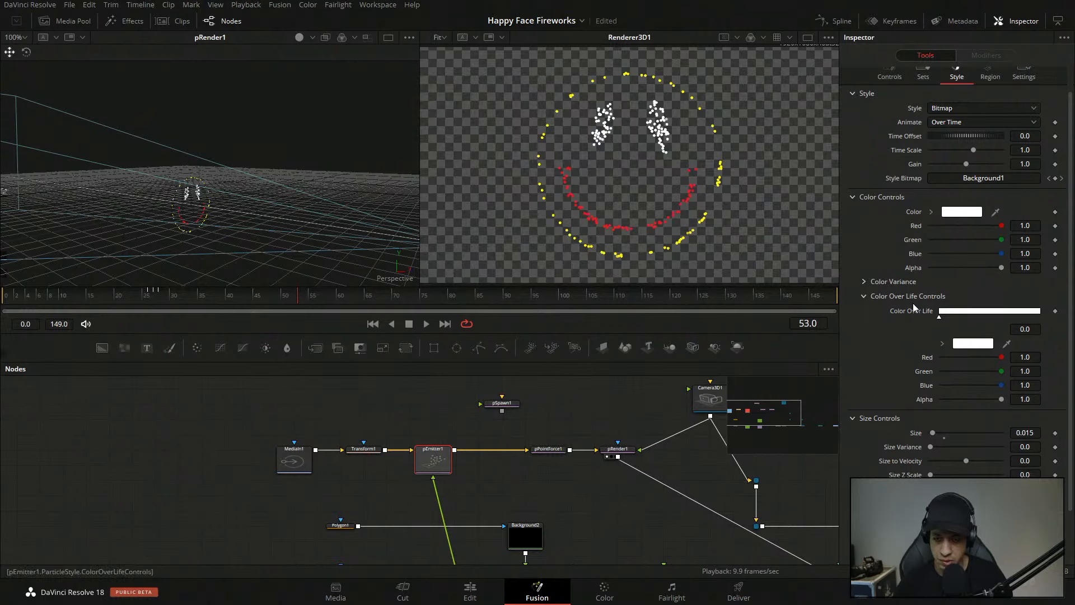
left_click_drag(590, 434, 571, 412)
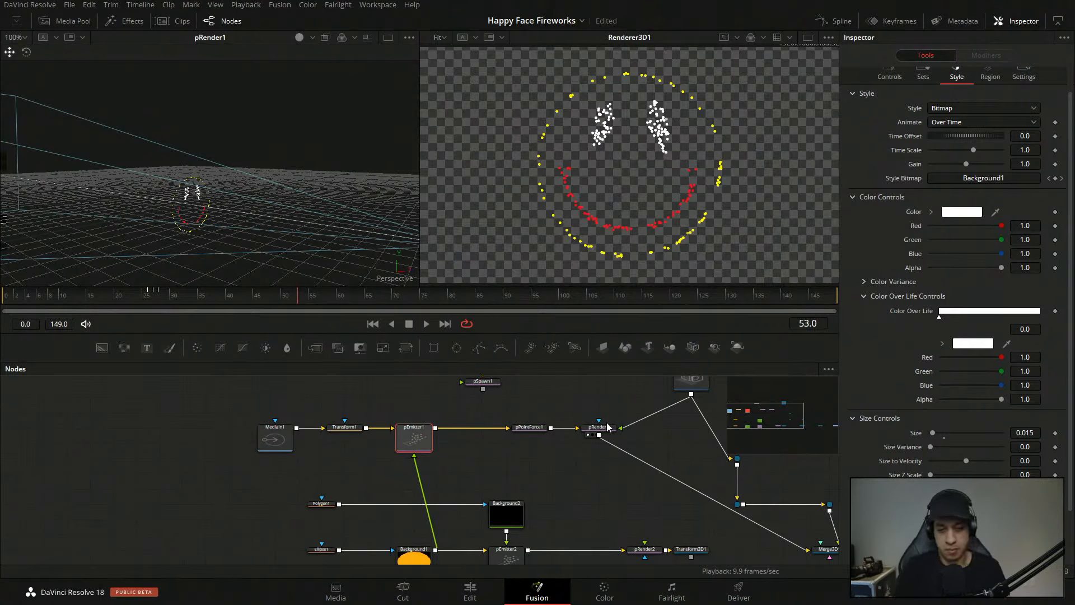
left_click(863, 282)
left_click(864, 282)
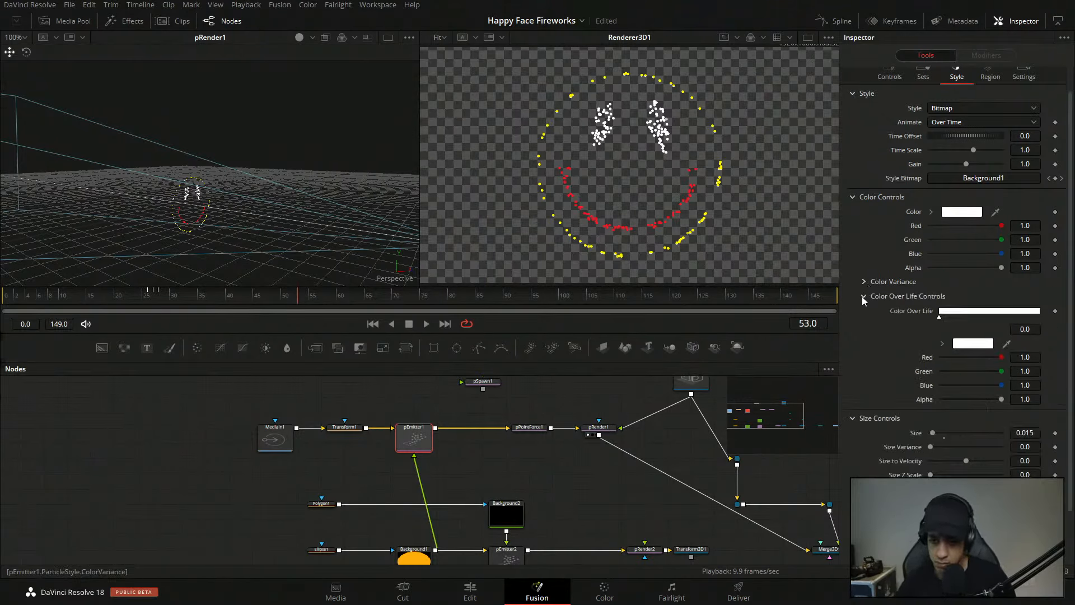
left_click(868, 295)
left_click(871, 296)
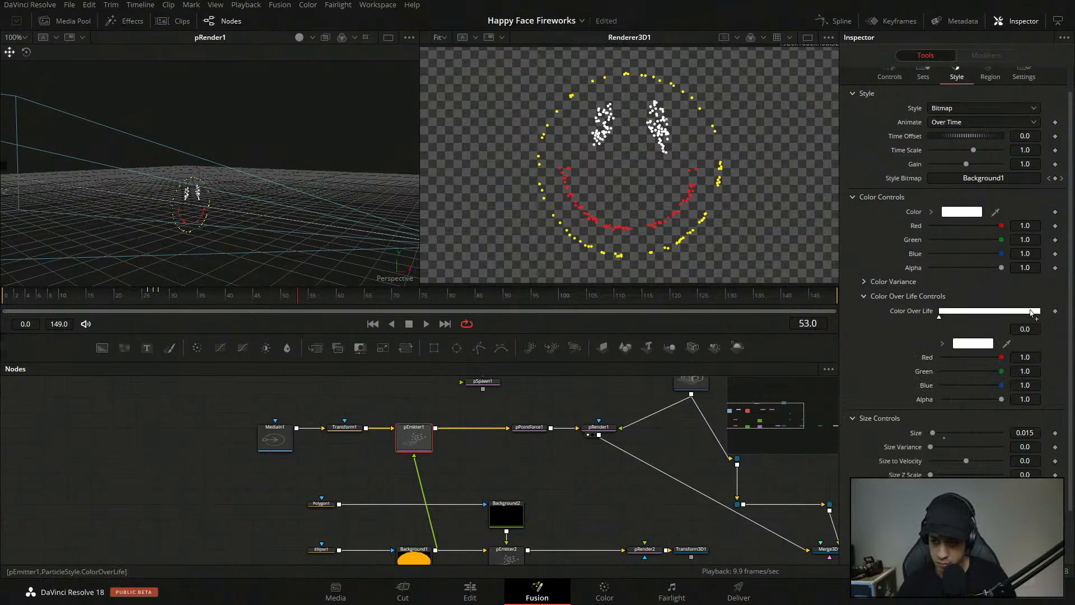
- Add a Color Over Life stop at 1.0 for pEmitter1 with red, green, blue and alpha at 0, and check frame 93
left_click_drag(1037, 318, 1040, 318)
left_click_drag(1001, 399, 876, 403)
left_click(1025, 357)
type("0")
key("Tab")
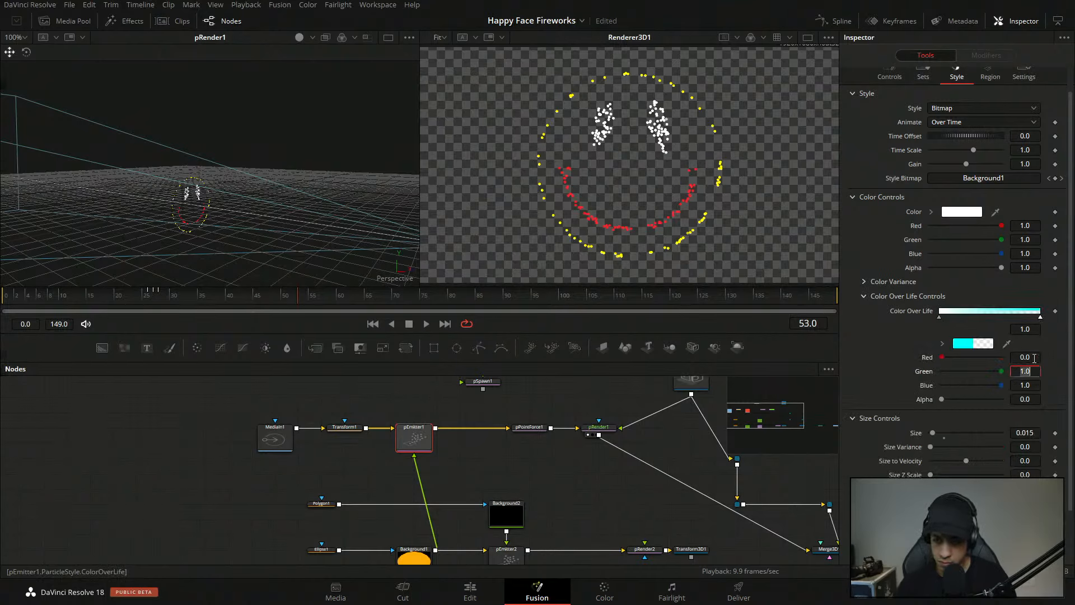
type("0")
key("Tab")
type("0")
key("Tab")
type("0")
key("Return")
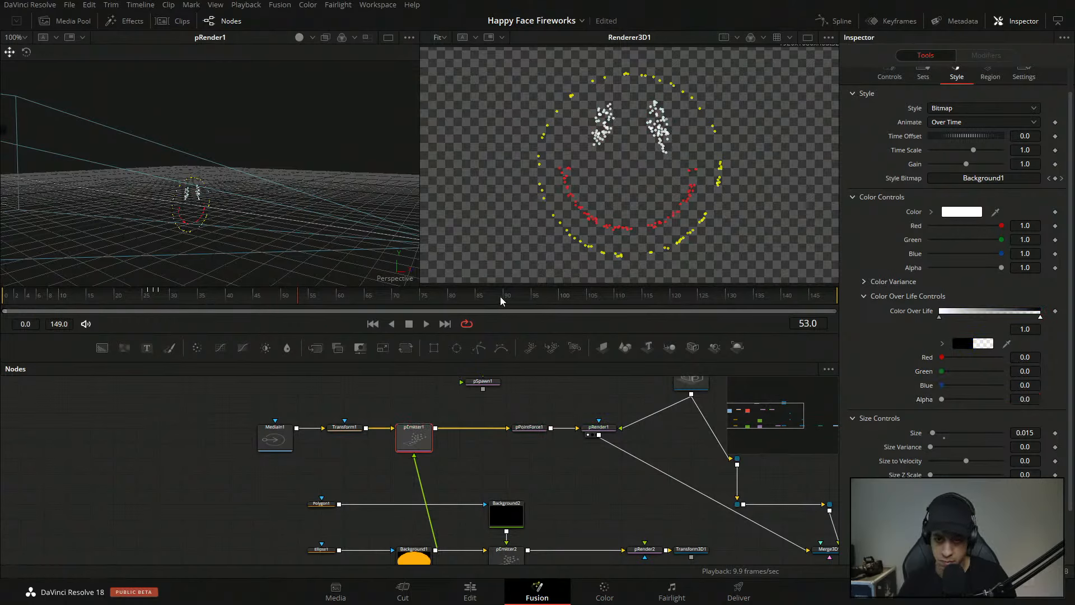
left_click_drag(482, 298, 521, 298)
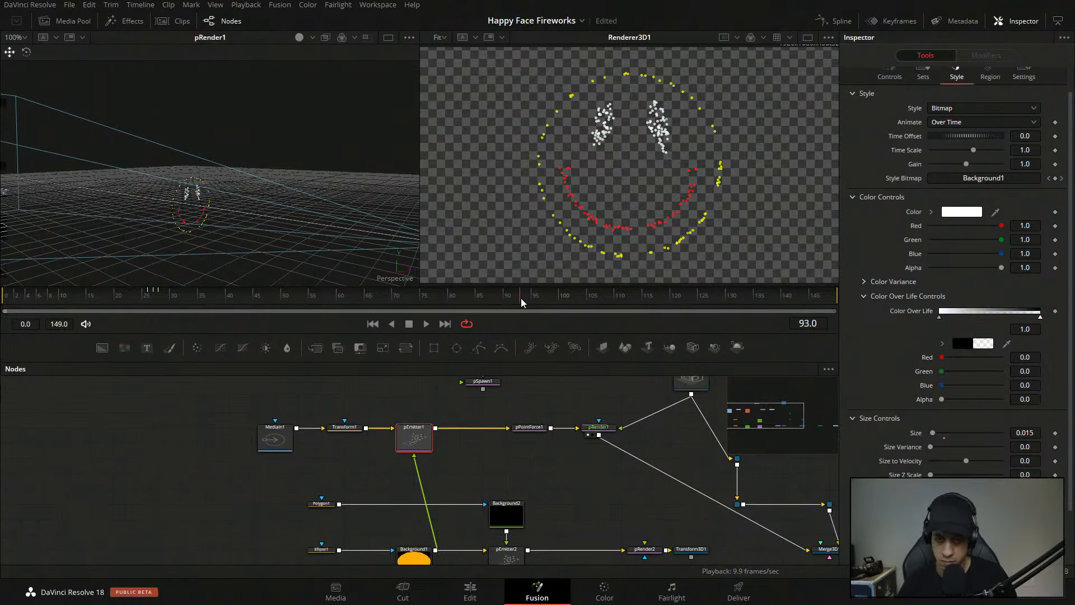
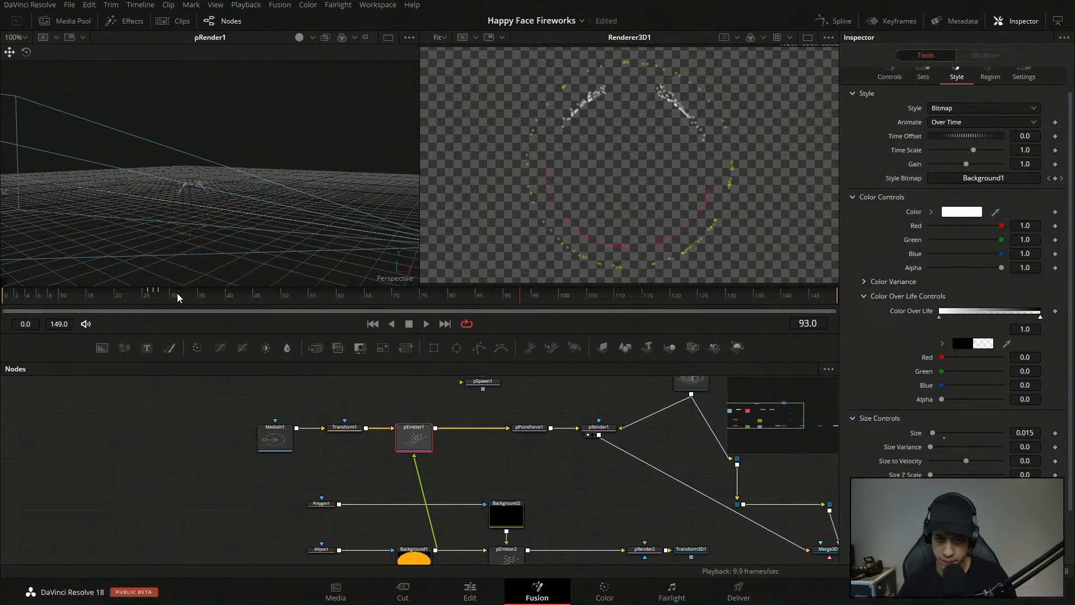
- Add a Color Over Life stop at about 0.094 for pEmitter1 and set the 0.0 stop's red, green, blue and alpha to 0.8
left_click(948, 317)
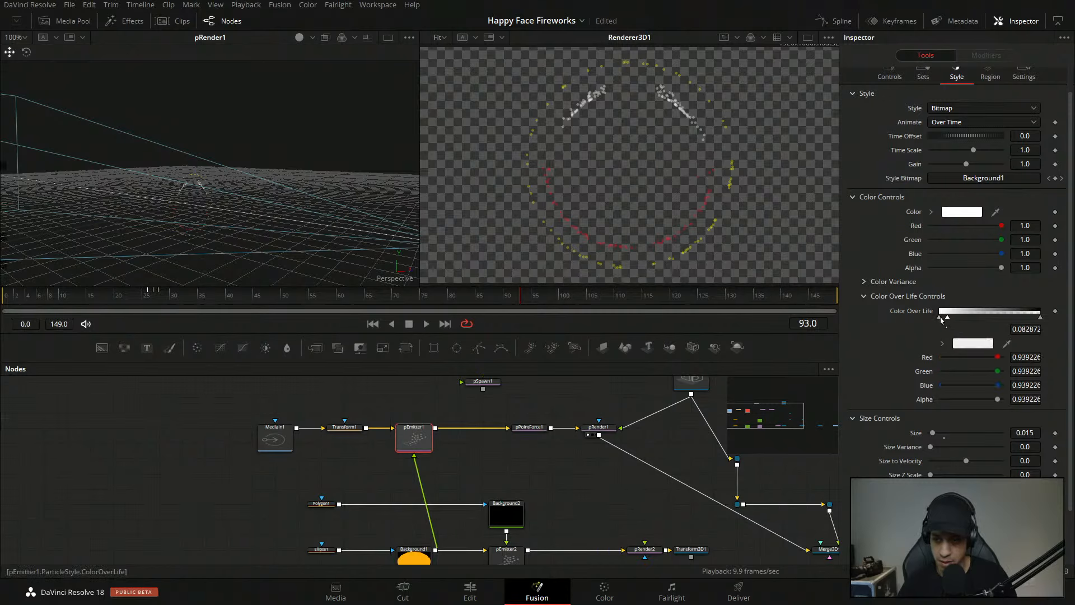
left_click_drag(940, 319, 949, 319)
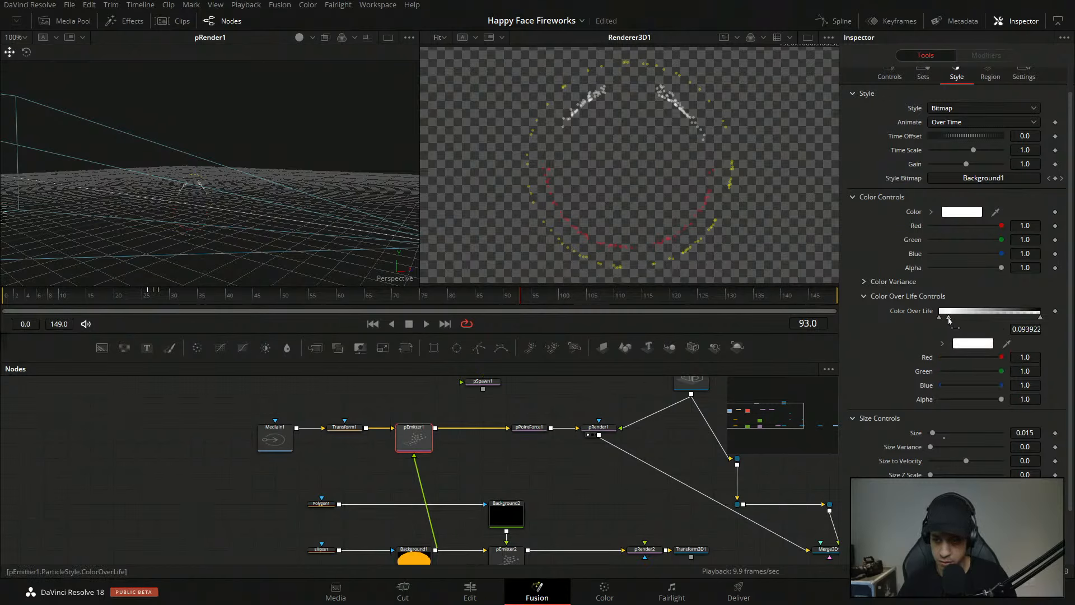
left_click(939, 318)
left_click(1031, 357)
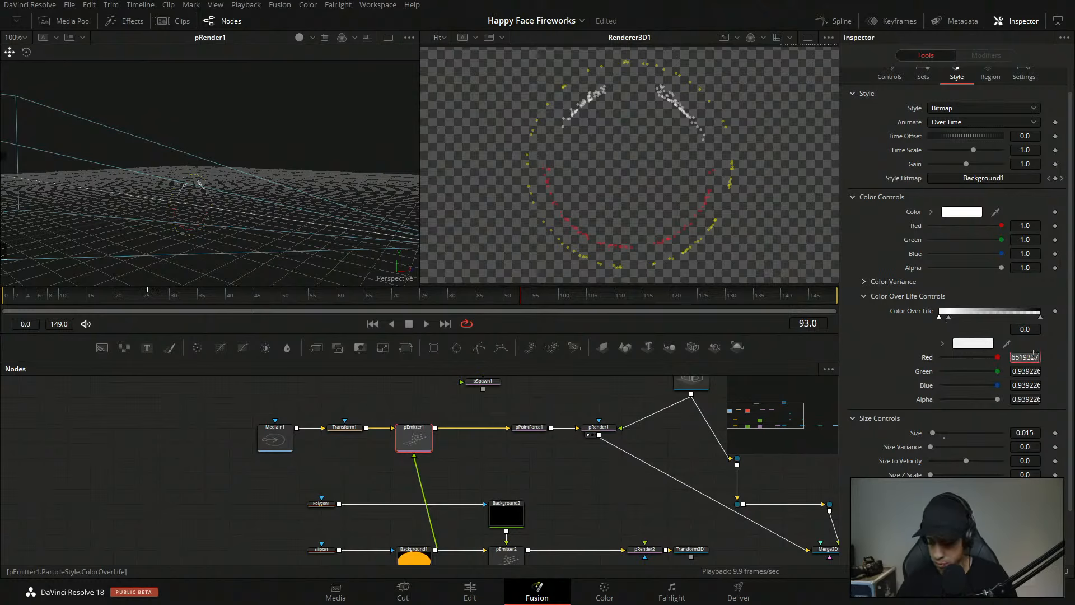
key("BackSpace")
type(".8")
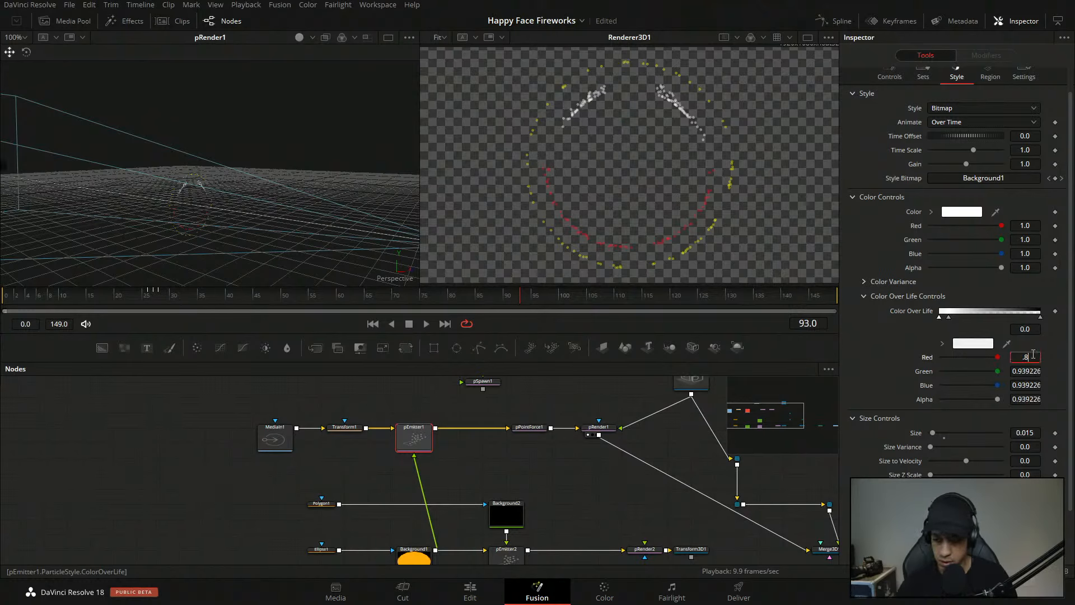
key("Tab")
type(".8")
key("Tab")
type(".8")
key("Tab")
type(".8")
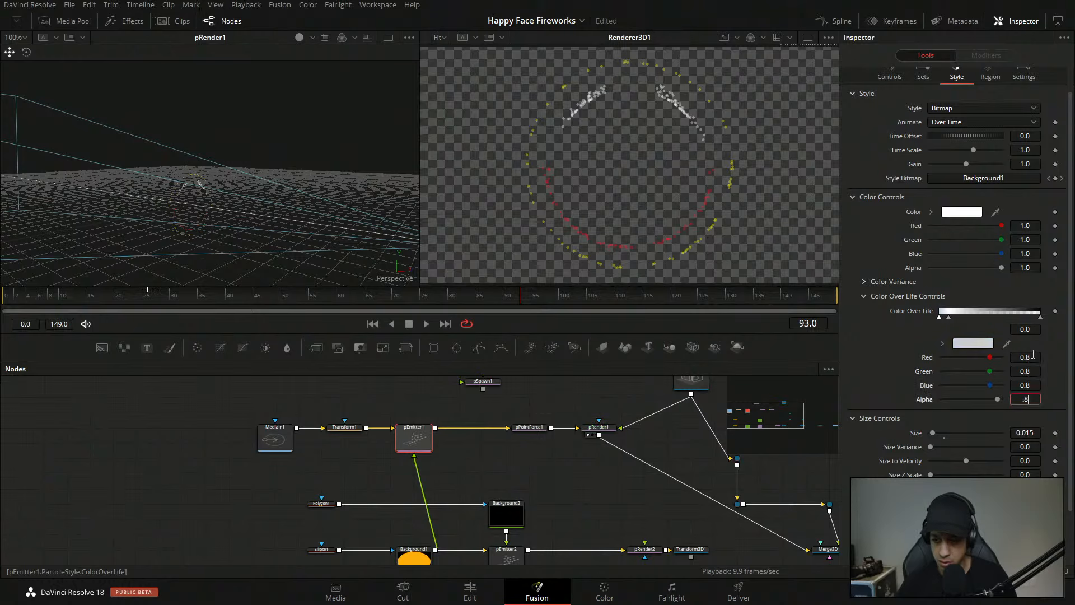
key("Return")
- Check the burst around frames 27 and 28, and review pEmitter1's sets, emitter controls, region and style settings
left_click(155, 297)
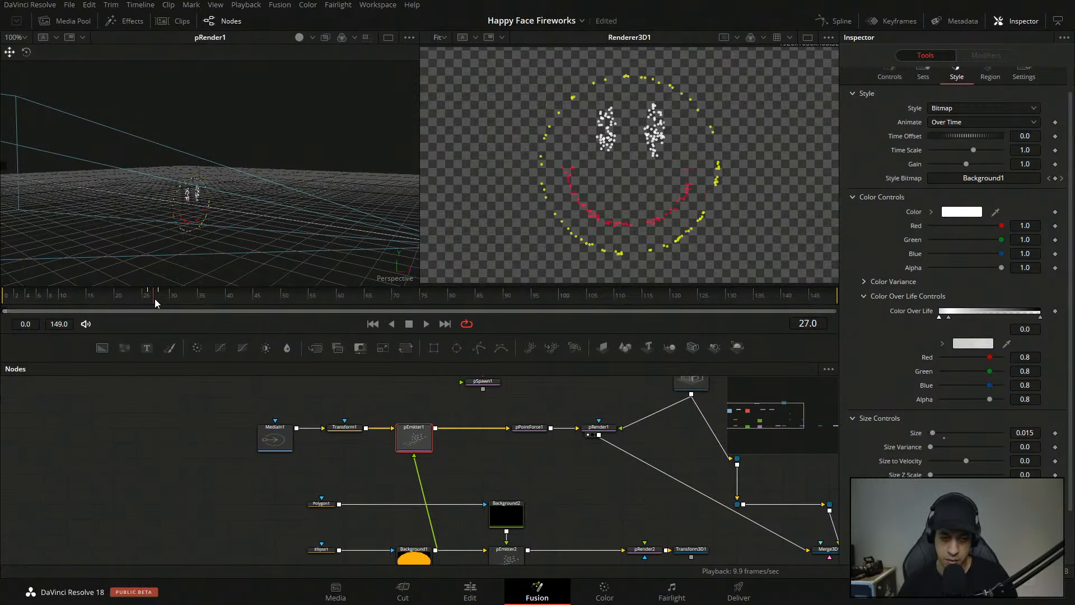
mouse_move(155, 298)
left_mouse_down()
mouse_move(511, 311)
mouse_move(216, 314)
mouse_move(485, 322)
mouse_move(202, 316)
mouse_move(163, 301)
left_mouse_up()
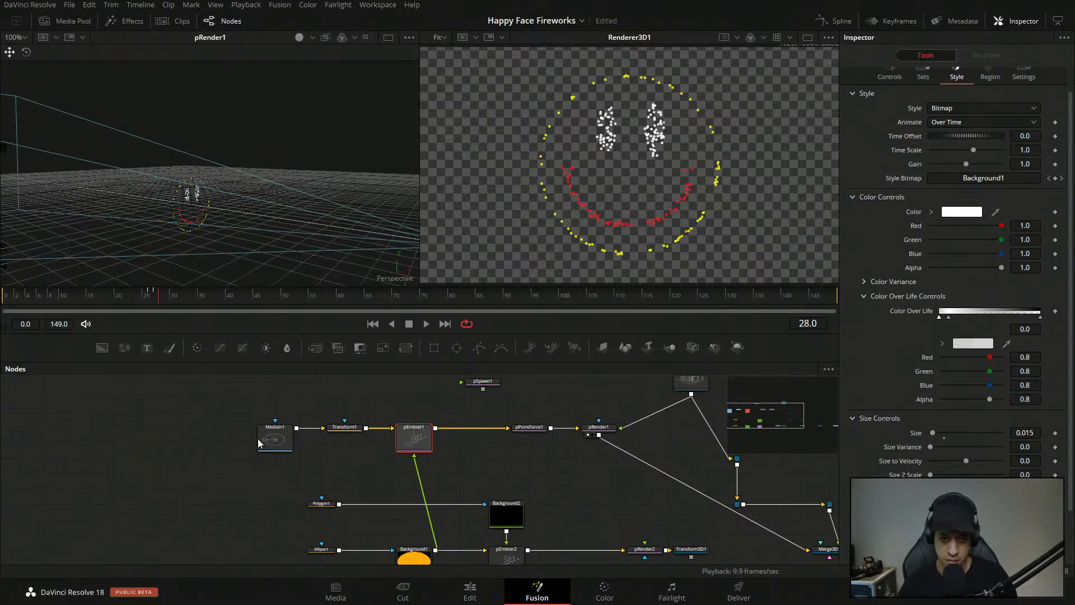
left_click_drag(492, 454, 423, 461)
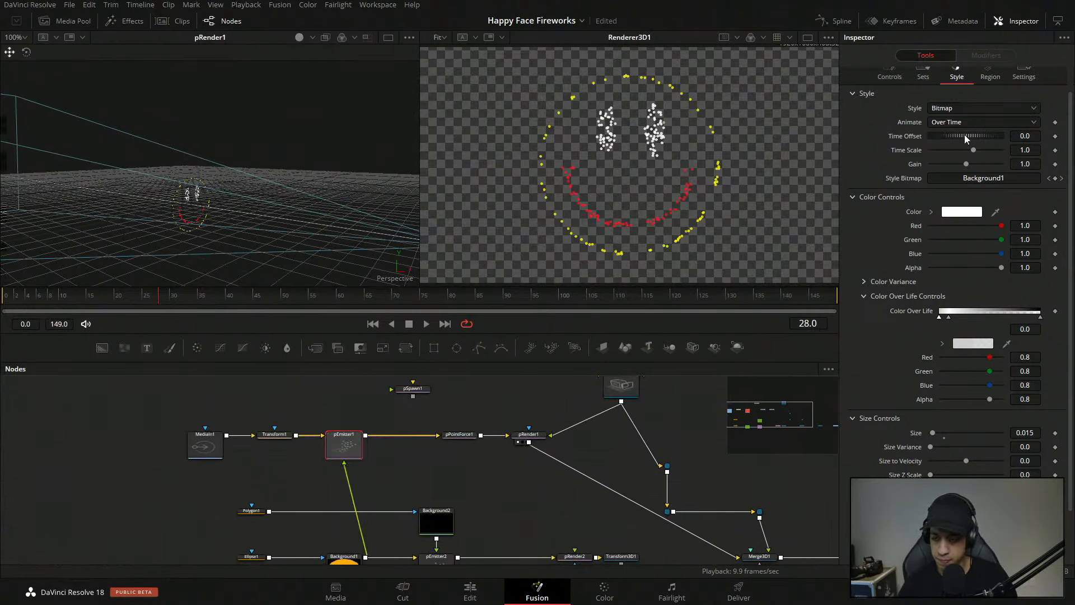
left_click(926, 78)
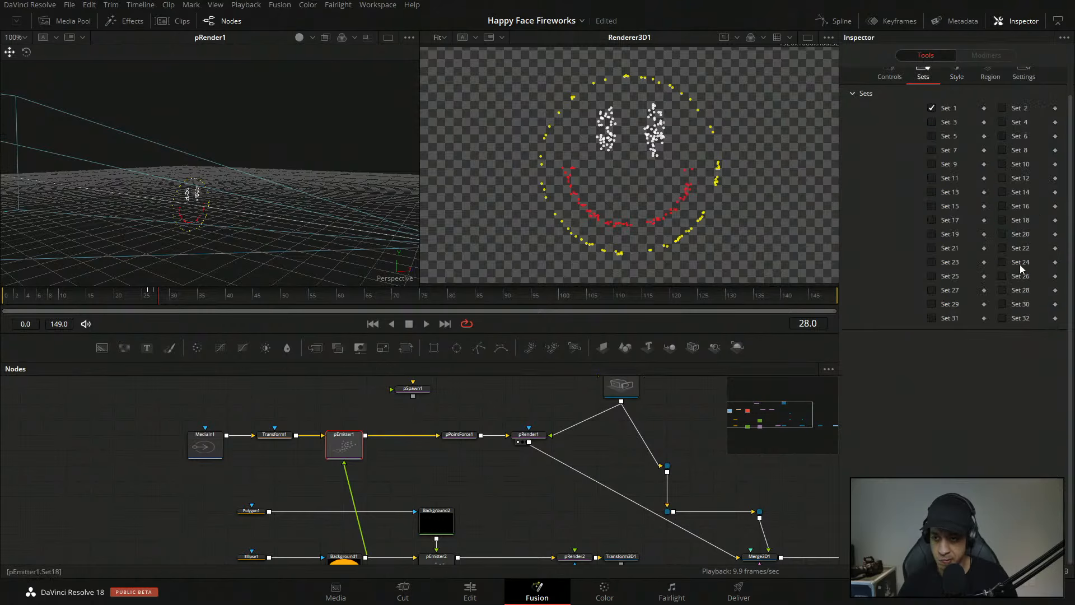
left_click(894, 77)
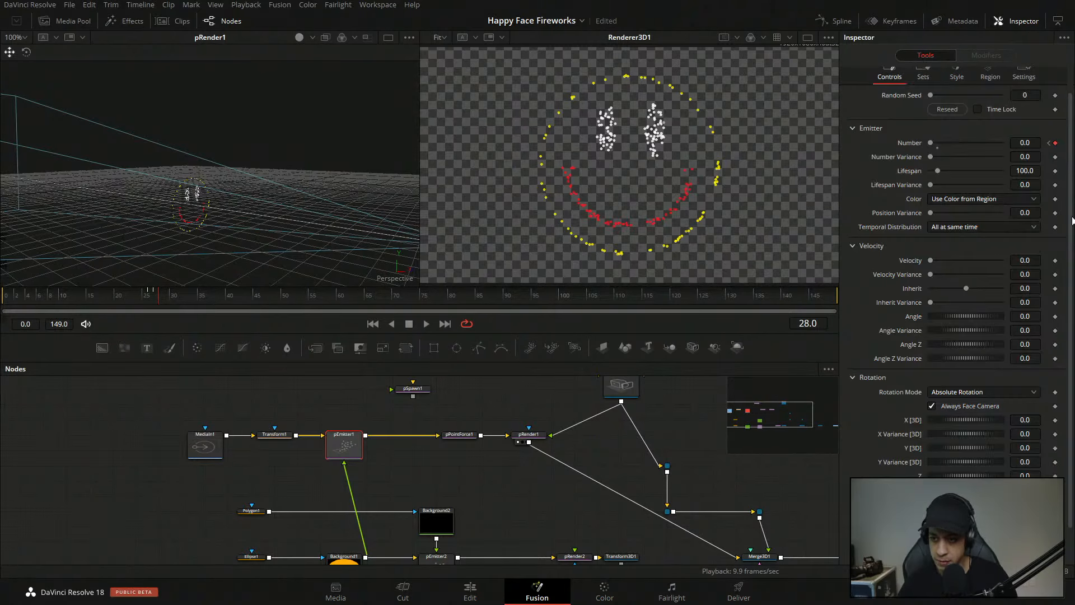
scroll(1071, 222, "up", 2)
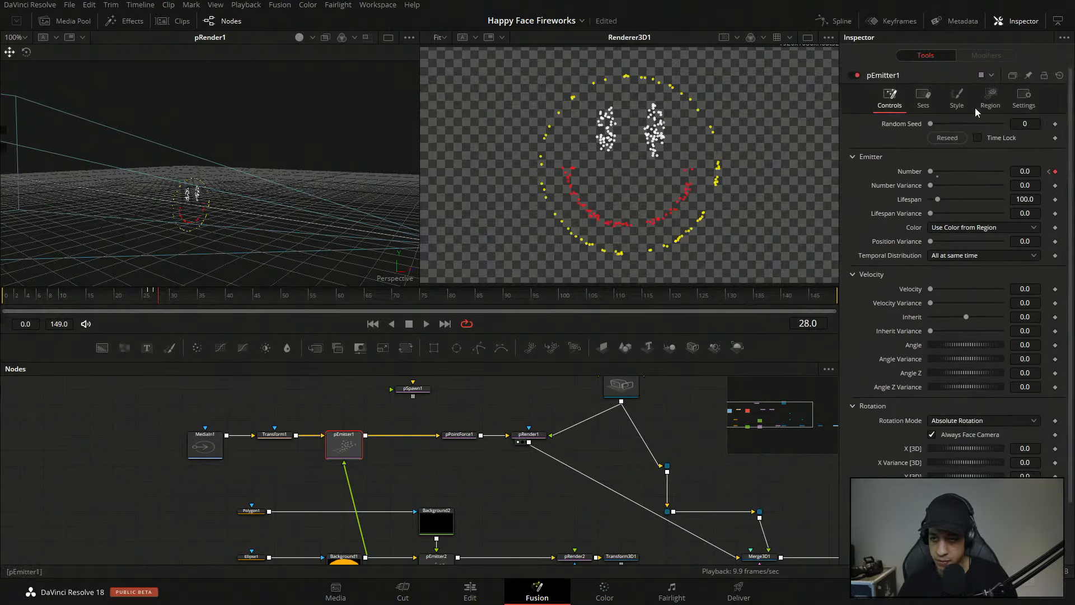
left_click(990, 99)
left_click(957, 98)
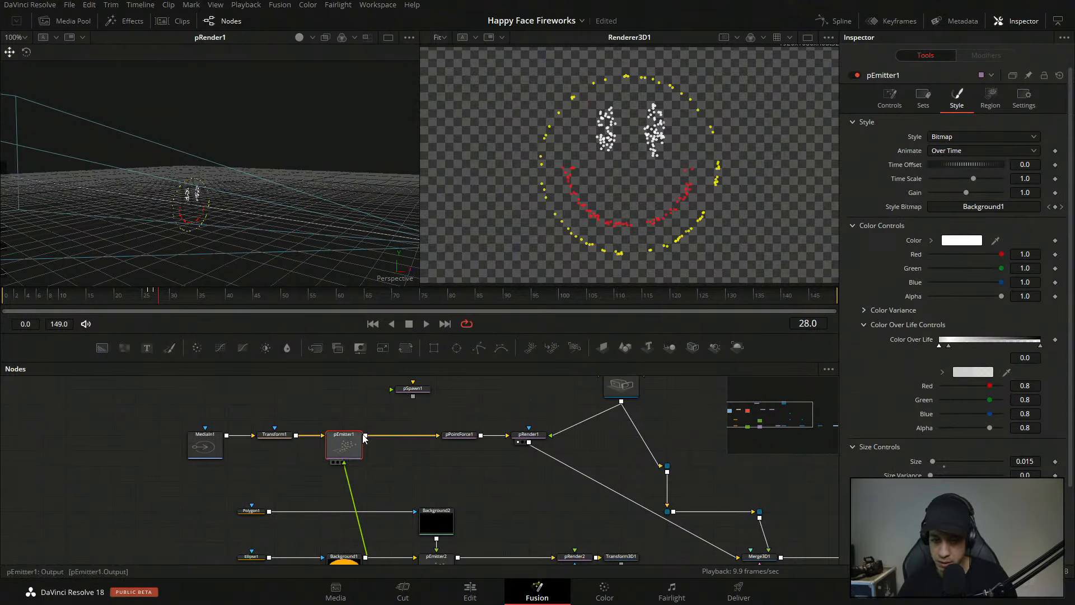
left_click(923, 97)
left_click(957, 98)
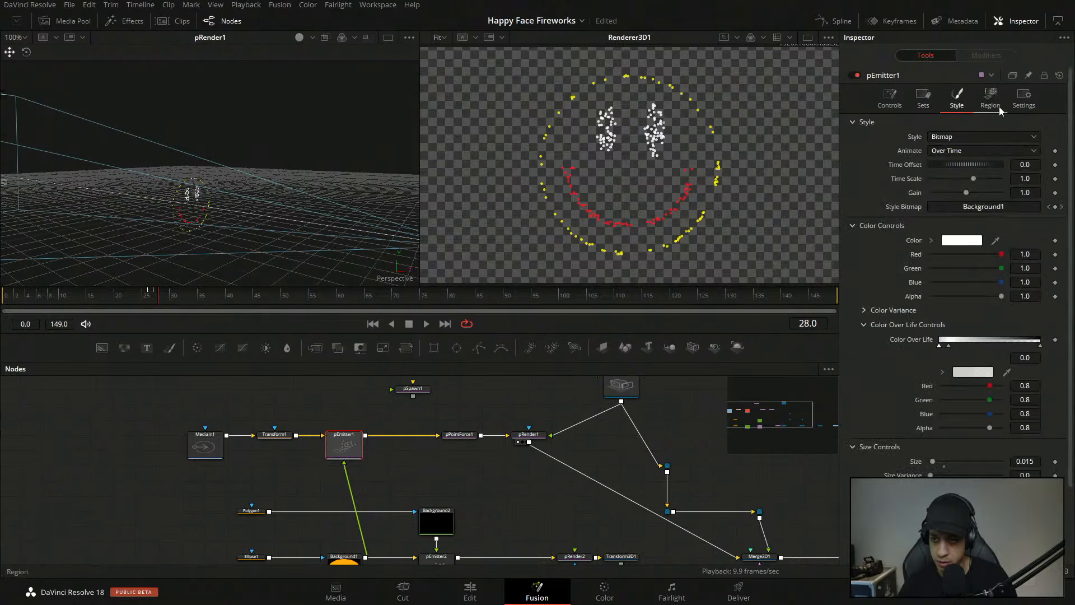
left_click(990, 99)
left_click(957, 98)
- Collapse the Color Over Life controls and set pEmitter1's particle size to 0.01
left_click(902, 324)
left_click(1036, 361)
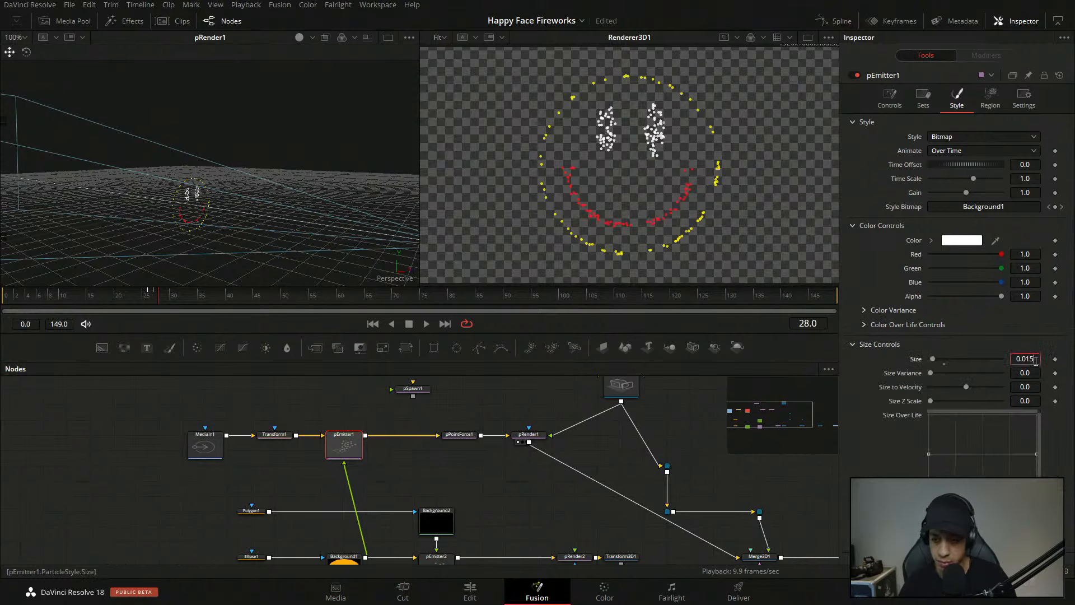
key("BackSpace")
key("BackSpace")
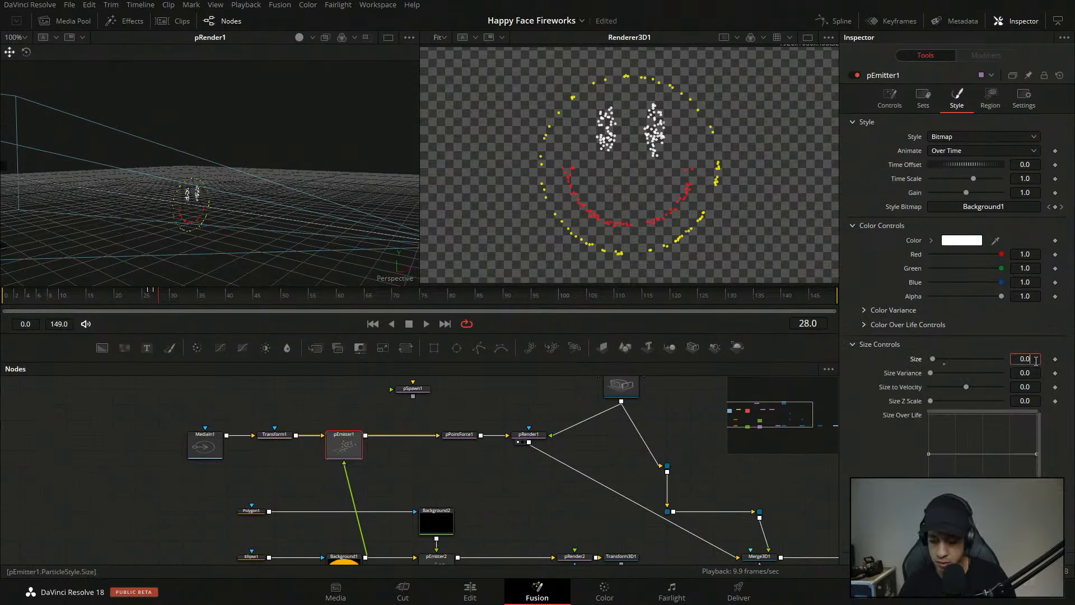
type("1")
key("Tab")
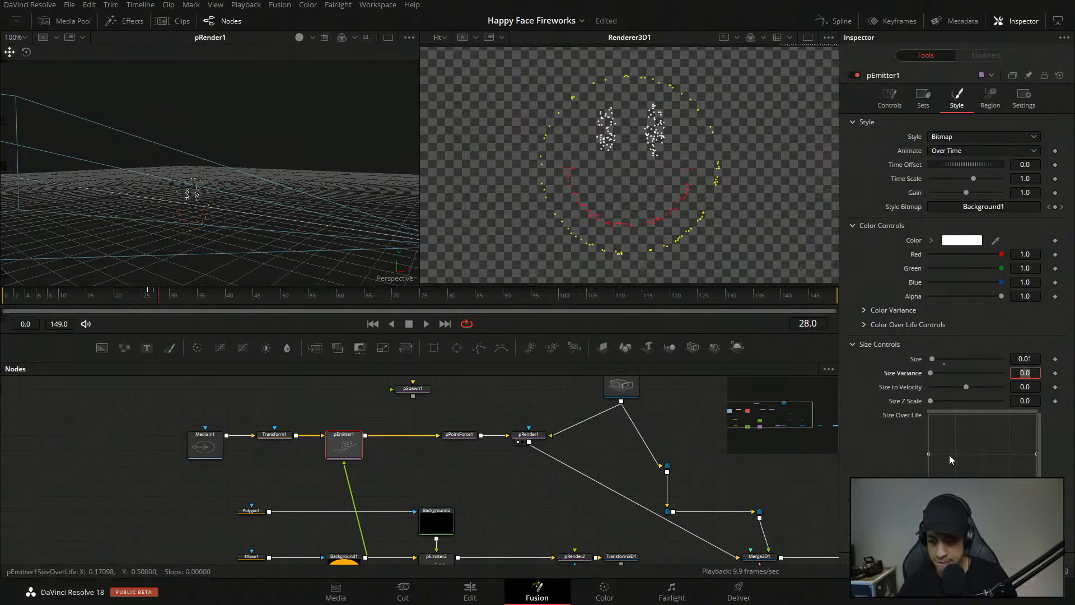
- Shape pEmitter1's Size Over Life curve with a lower start, an early peak and an end near 0.06, smoothed with ease out at 80
left_click_drag(952, 455, 930, 467)
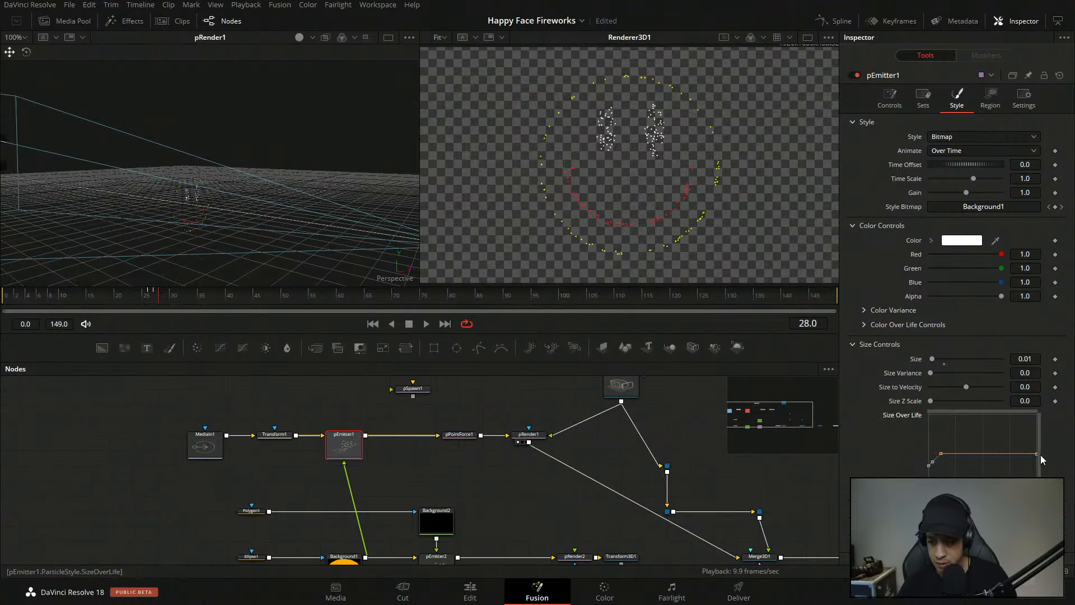
left_click_drag(1037, 455, 1037, 491)
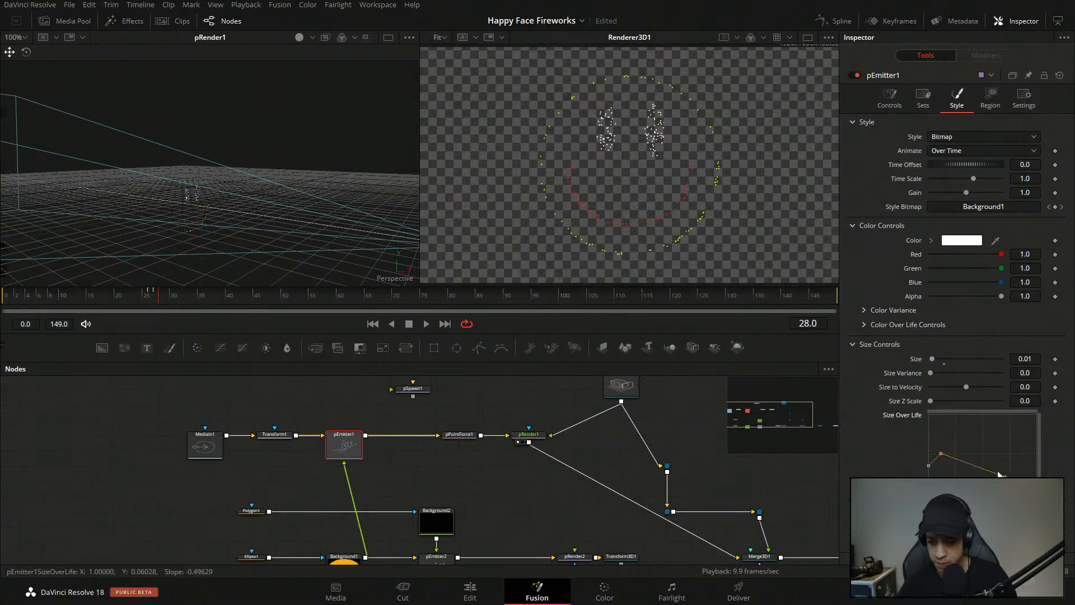
left_click_drag(942, 466, 937, 468)
key("shift+s")
key("t")
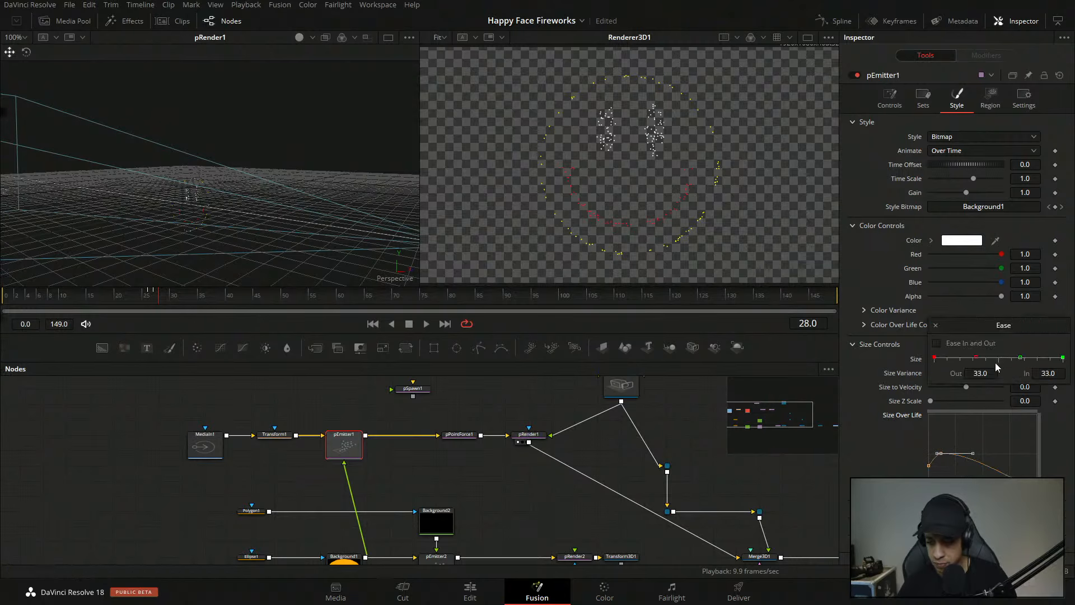
left_click_drag(978, 358, 1038, 358)
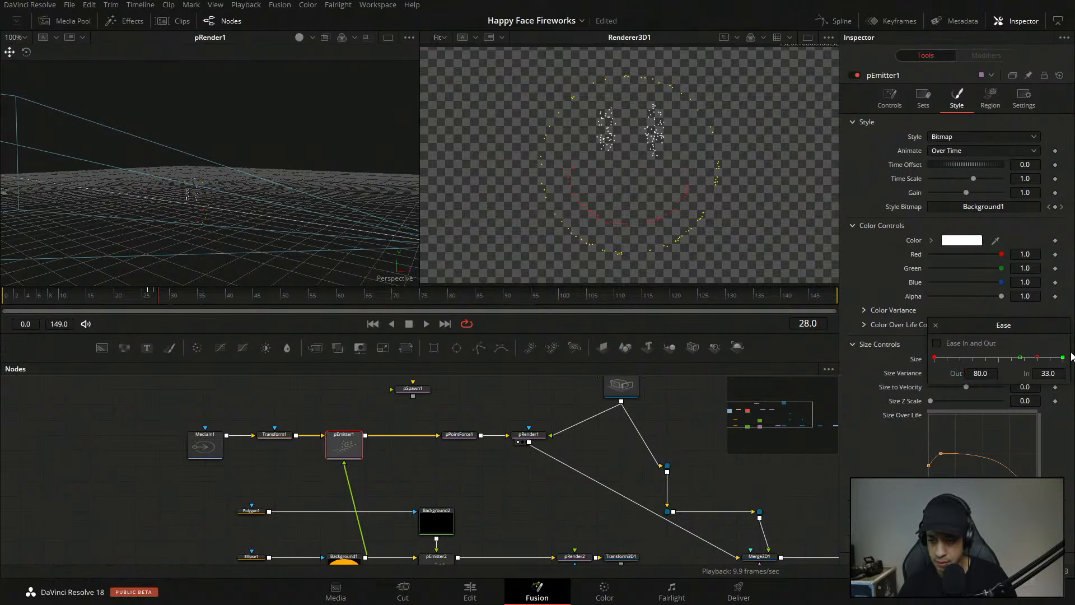
left_click(935, 325)
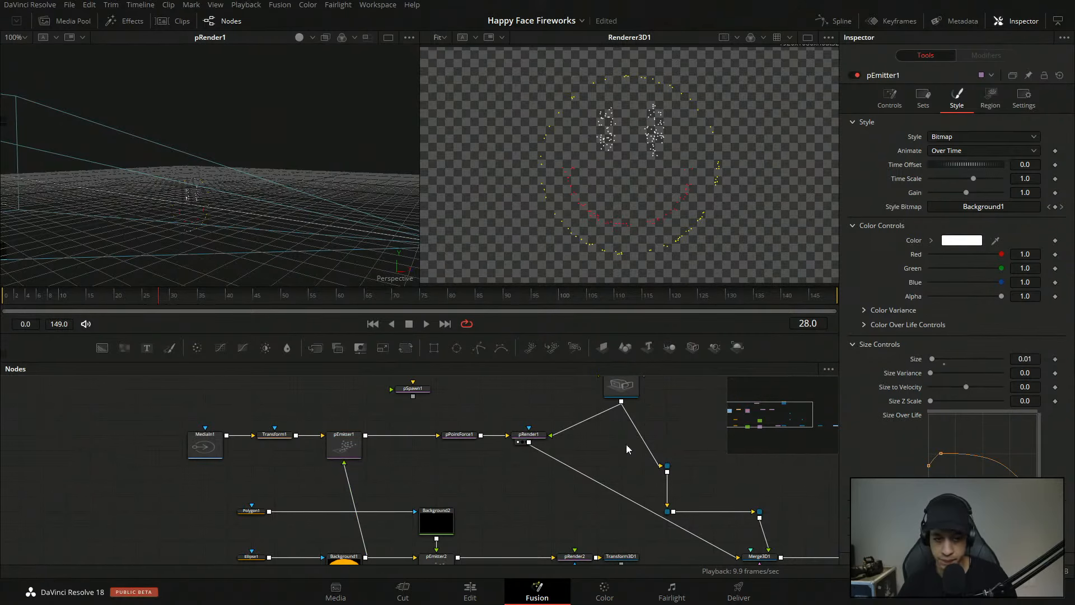
- Play the burst from before it opens up to frame 76 to check the size fade
left_click_drag(158, 295, 115, 300)
key("space")
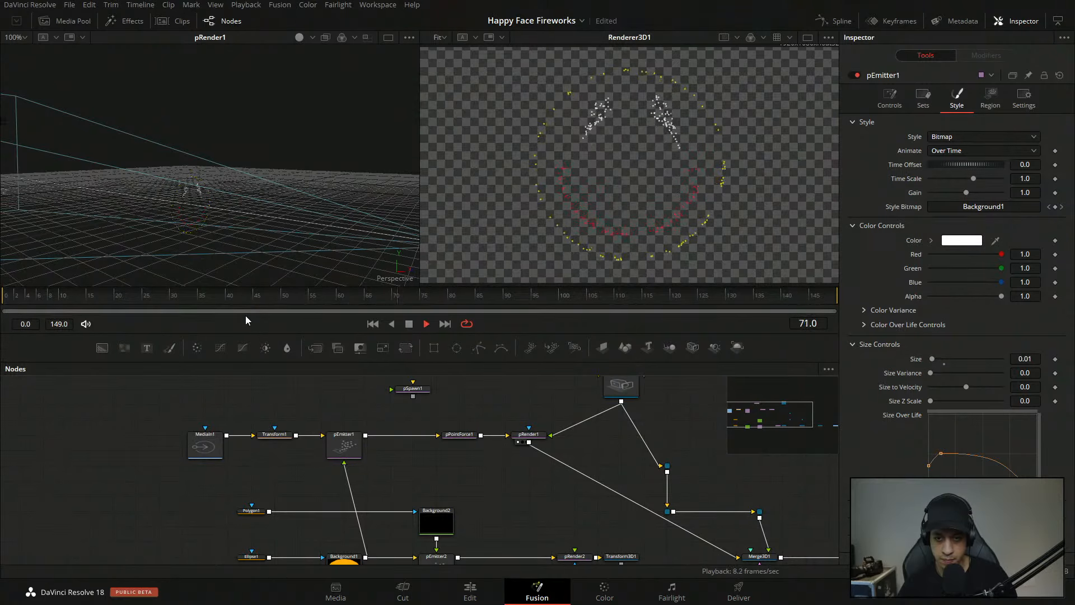
key("space")
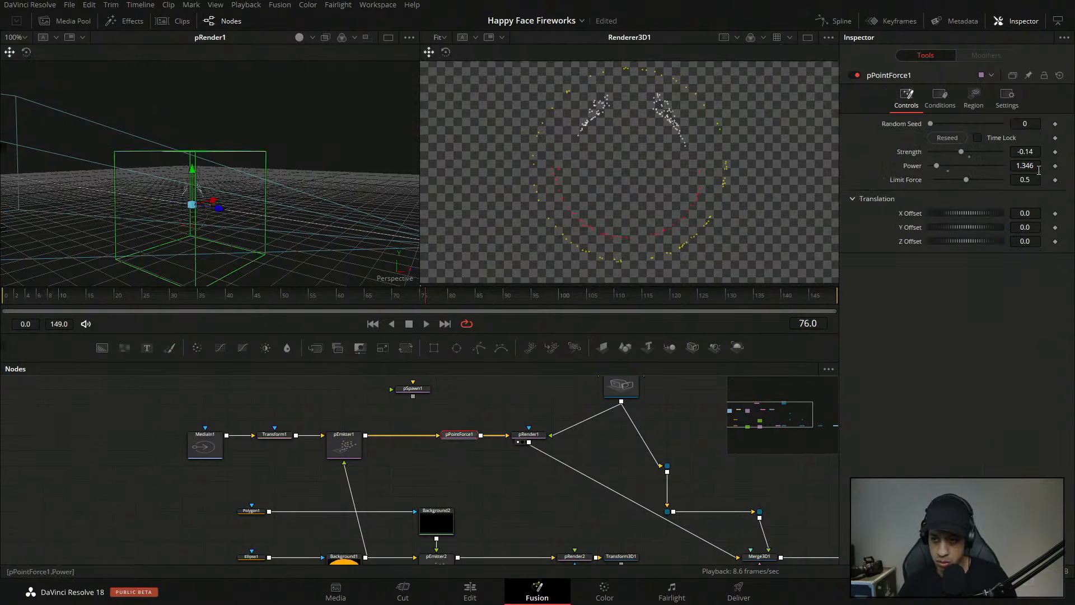
- Set pPointForce1's Power to 1.0
double_click(1024, 166)
type("1")
key("Tab")
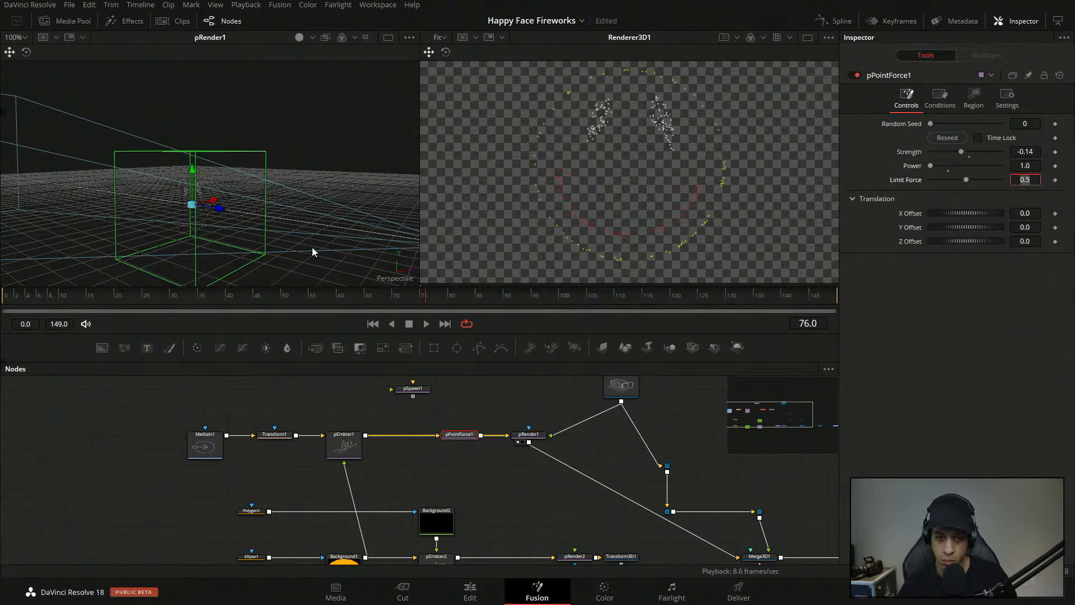
- Replay the burst from several points, including frame 23, to check the weaker force, and save the project
left_click_drag(276, 296, 253, 298)
key("space")
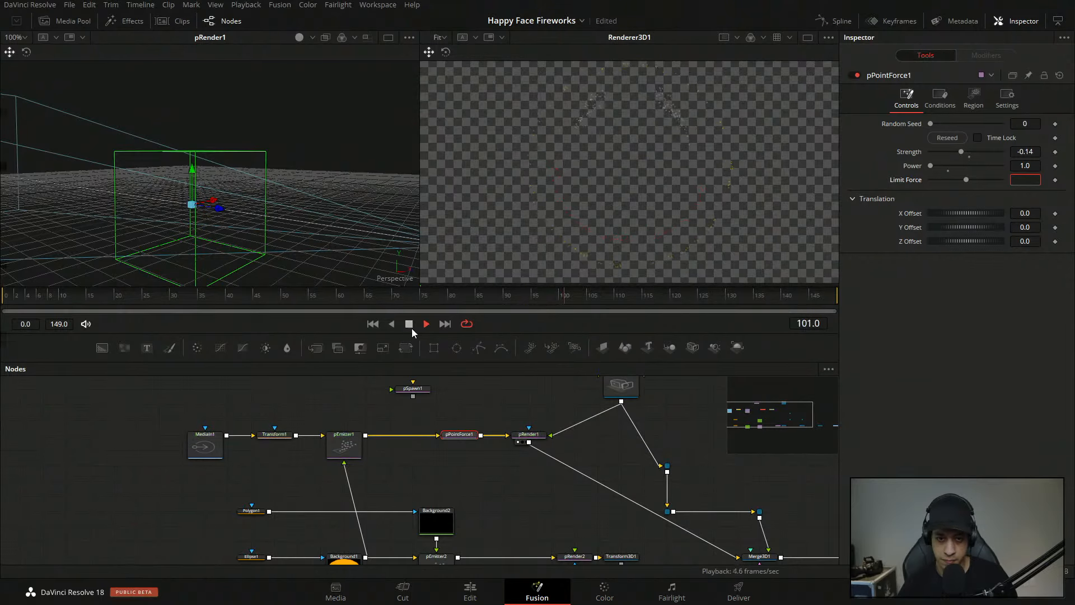
left_click(137, 293)
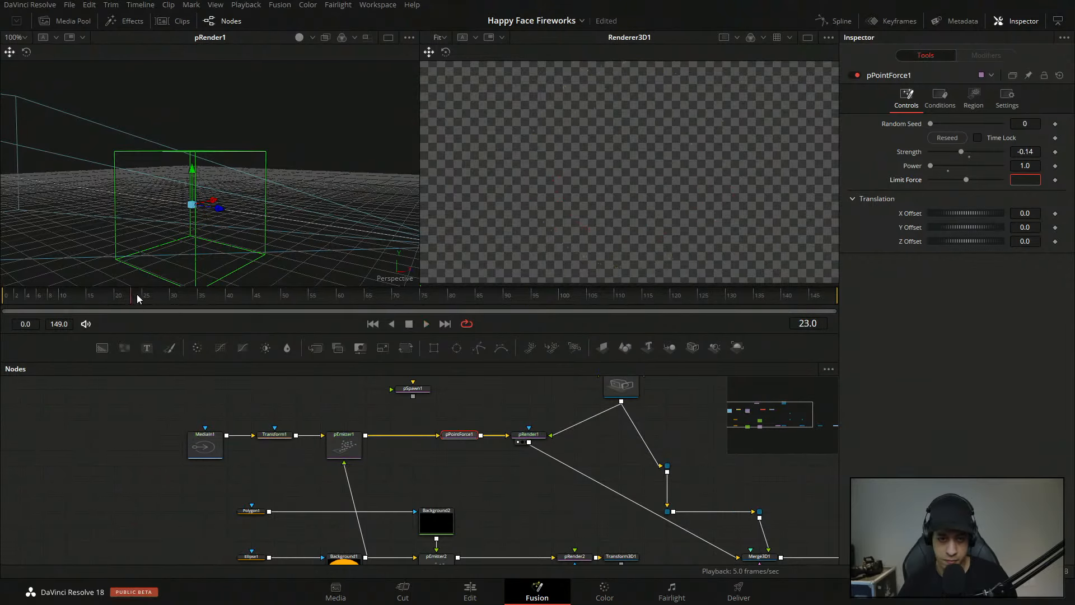
left_click(424, 325)
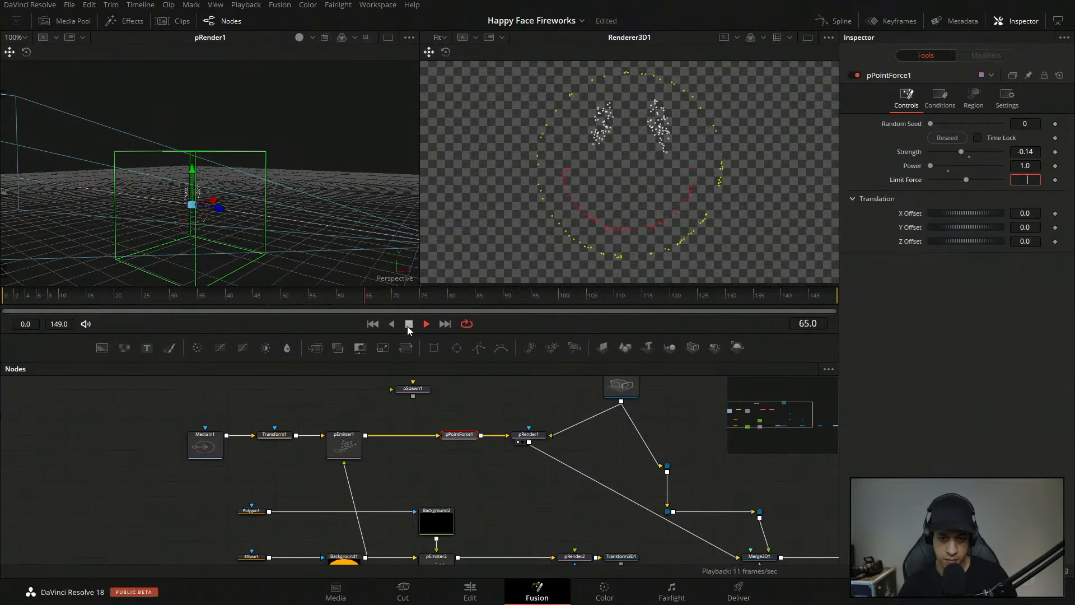
left_click(407, 326)
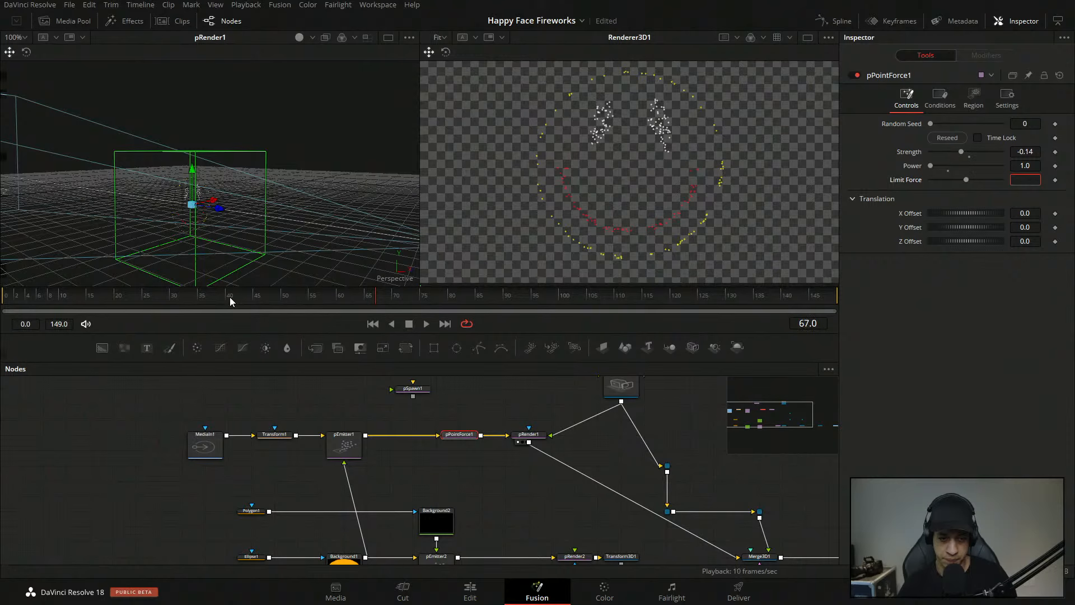
left_click(424, 325)
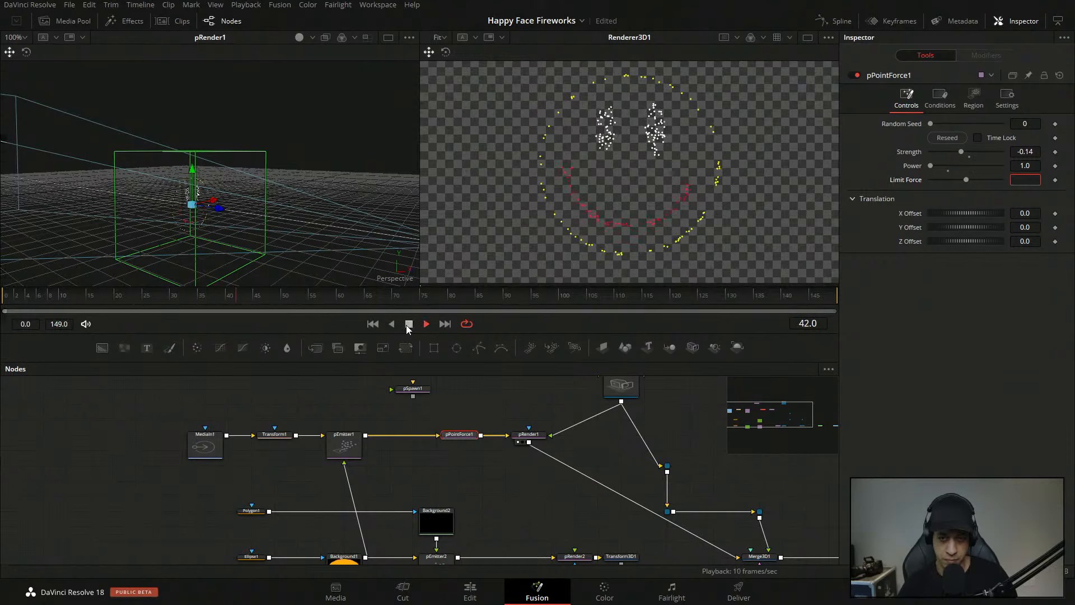
left_click(408, 324)
left_click(460, 460)
key("ctrl+s")
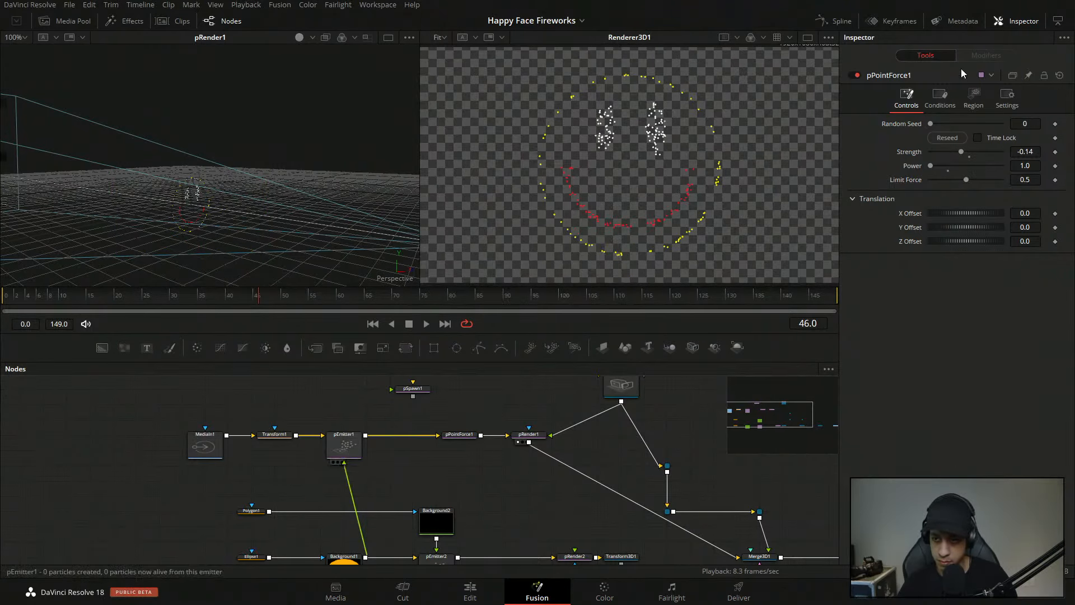
- Set the start color of pEmitter1's Color Over Life gradient to 0.5 for red, green, blue and alpha
left_click(344, 445)
left_click(928, 466)
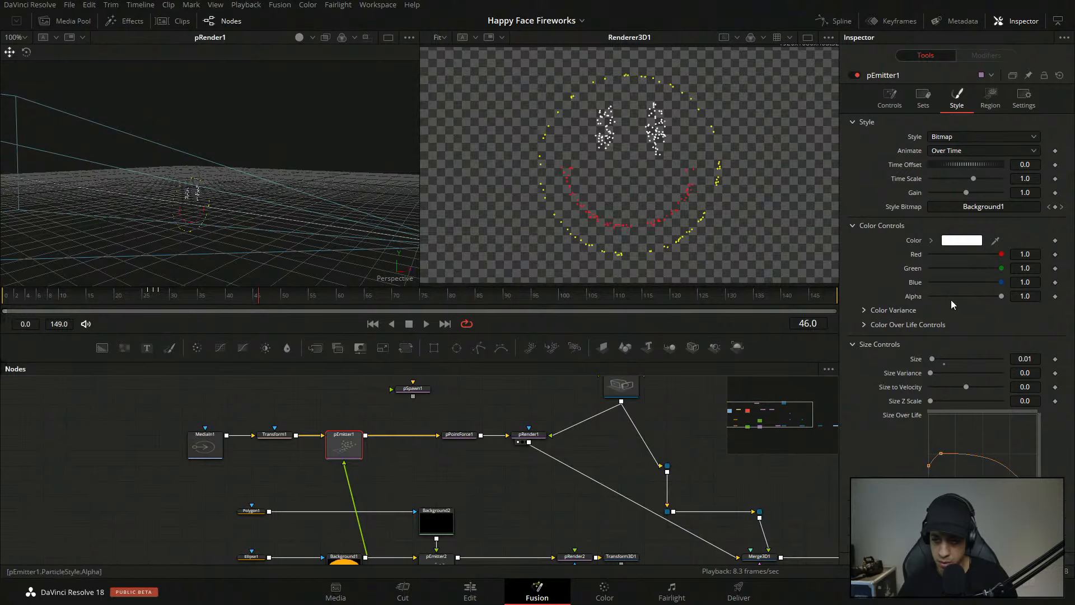
left_click(865, 327)
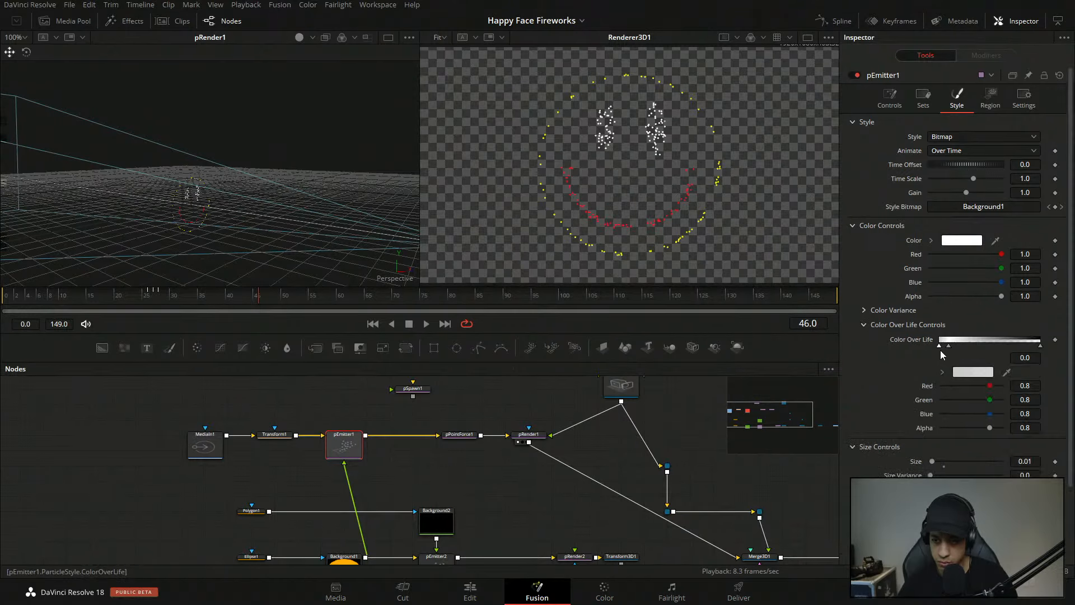
left_click(1035, 385)
type(".5")
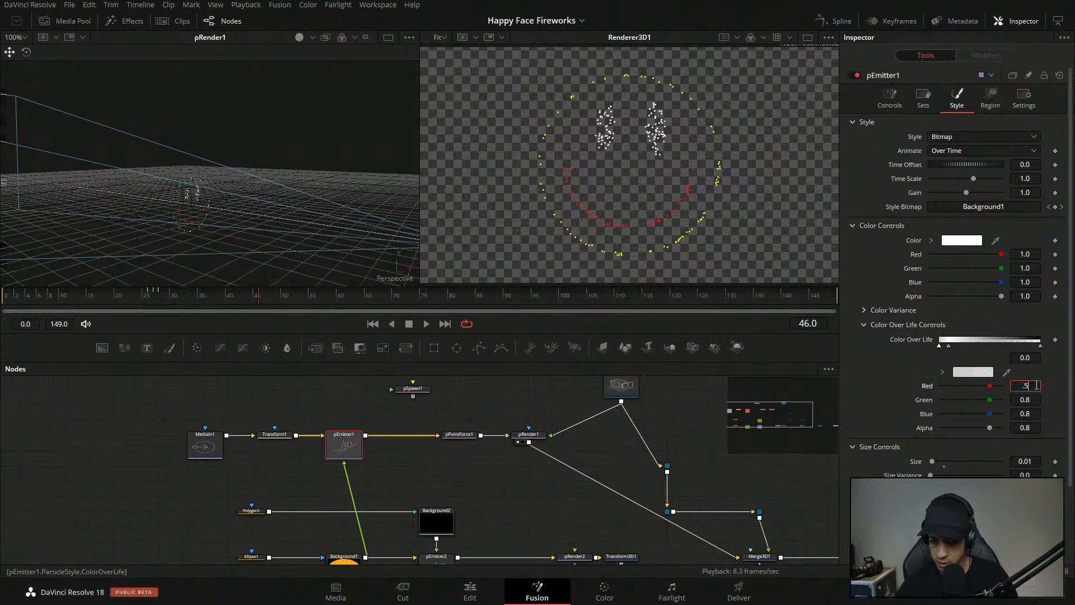
key("Tab")
type(".5")
key("Tab")
type(".58")
key("Tab")
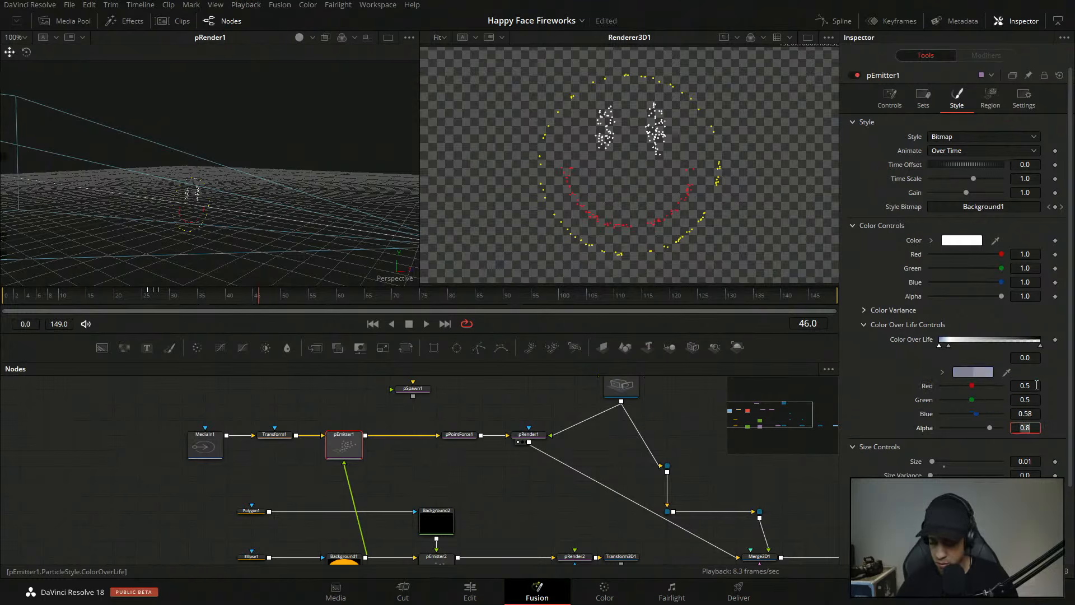
type("0.5")
key("Return")
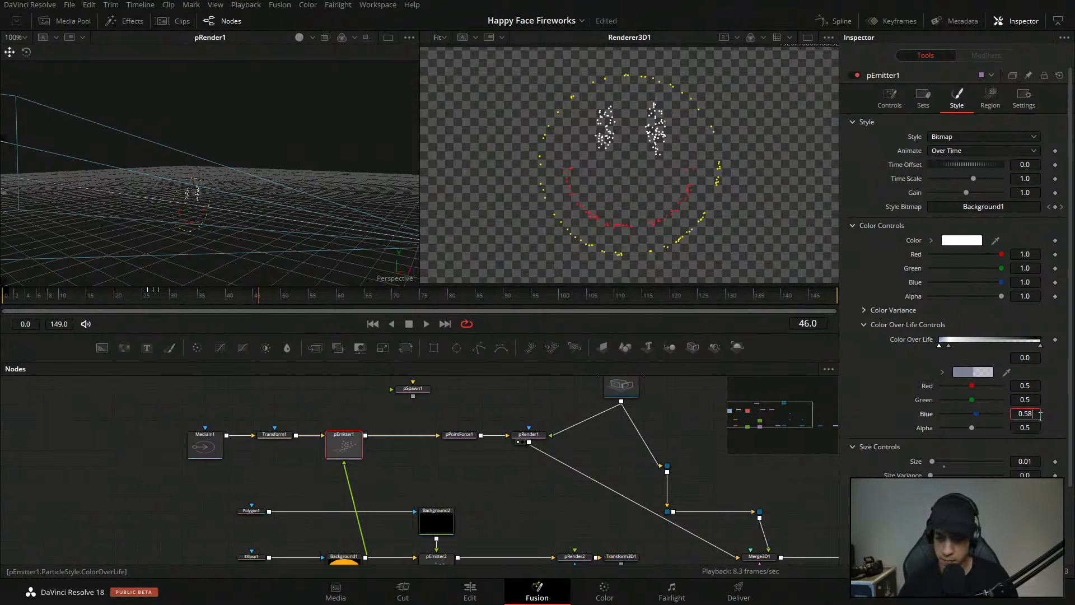
- Replay the burst from around frame 26 several times to check how its start color fades in
left_click(149, 295)
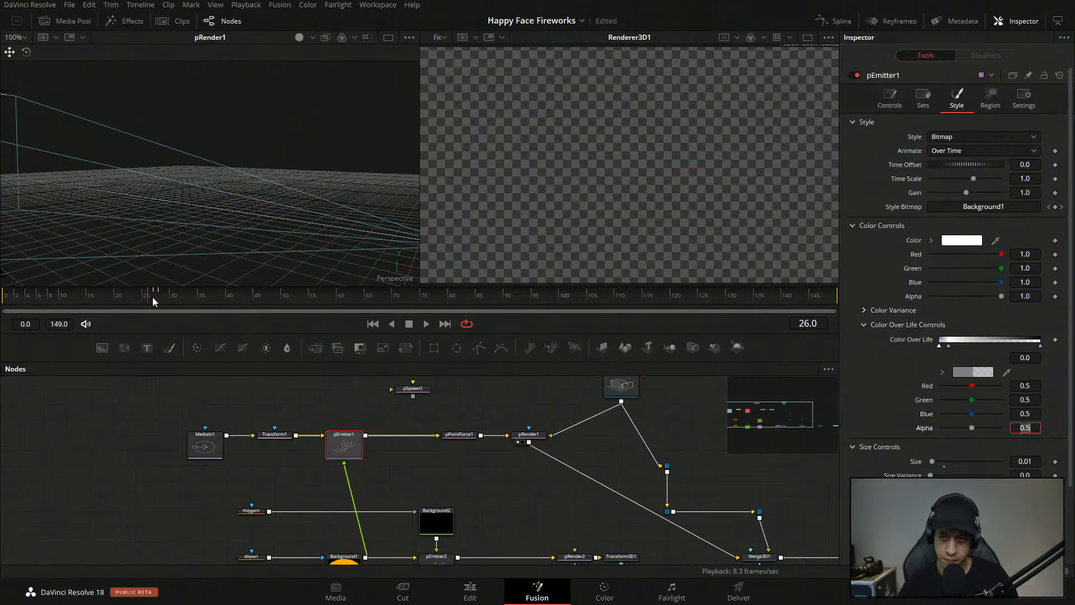
left_click(425, 323)
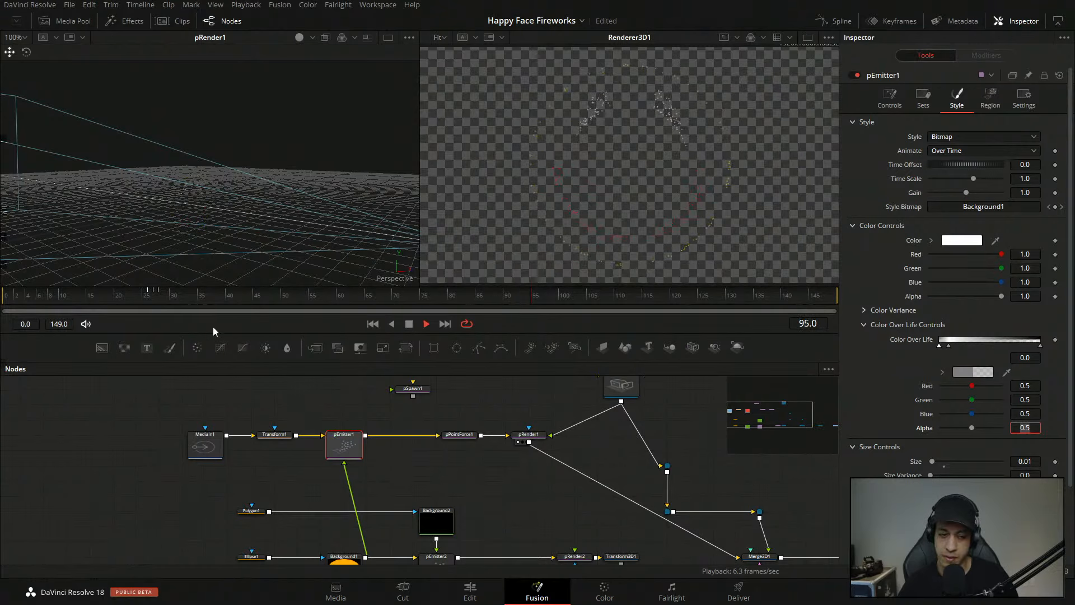
left_click(157, 294)
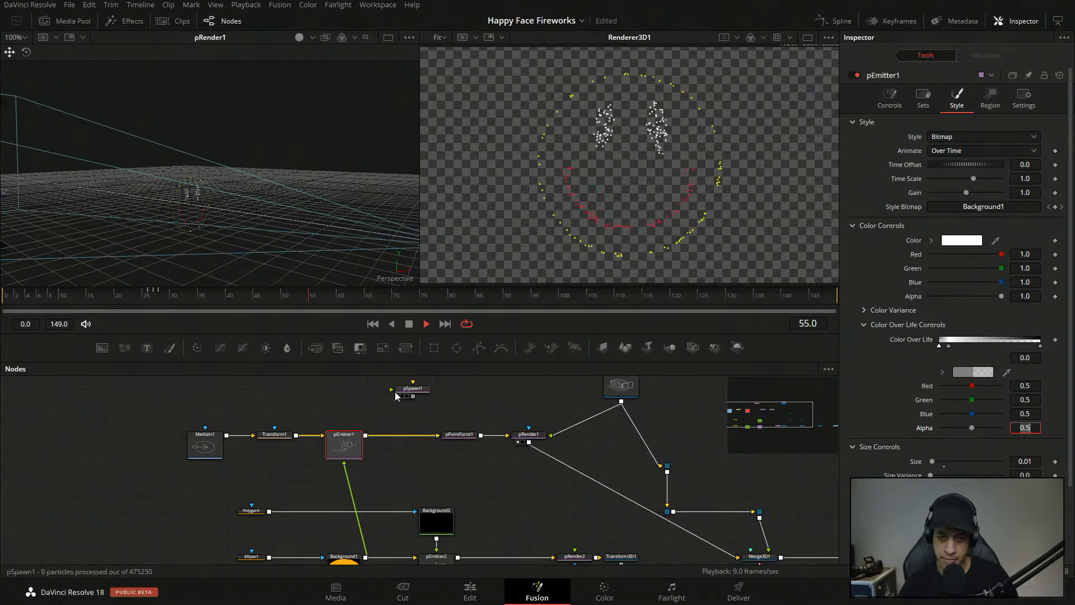
left_click(136, 295)
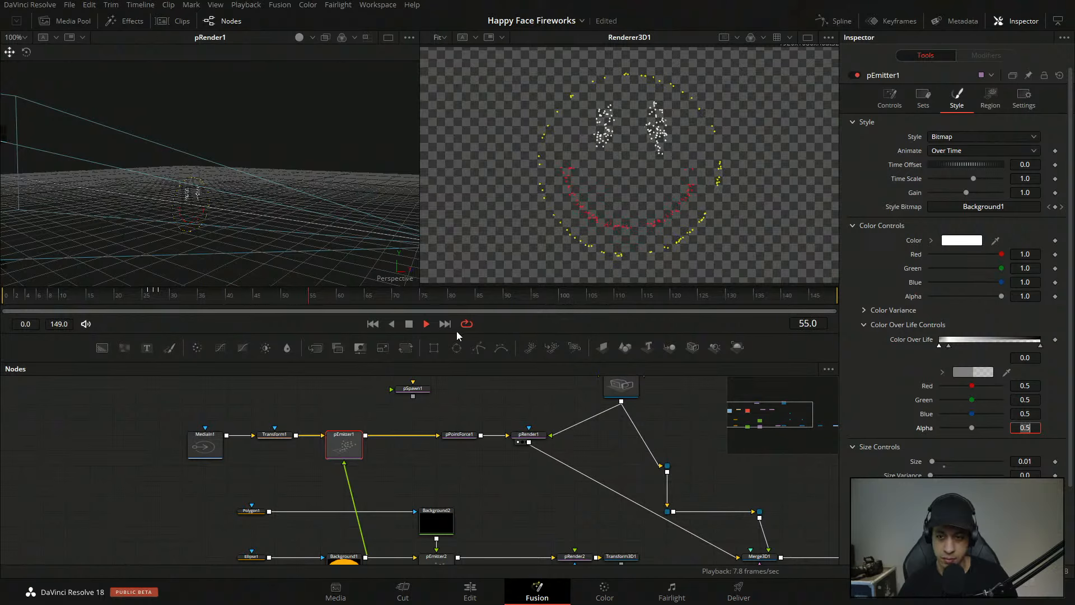
left_click(408, 324)
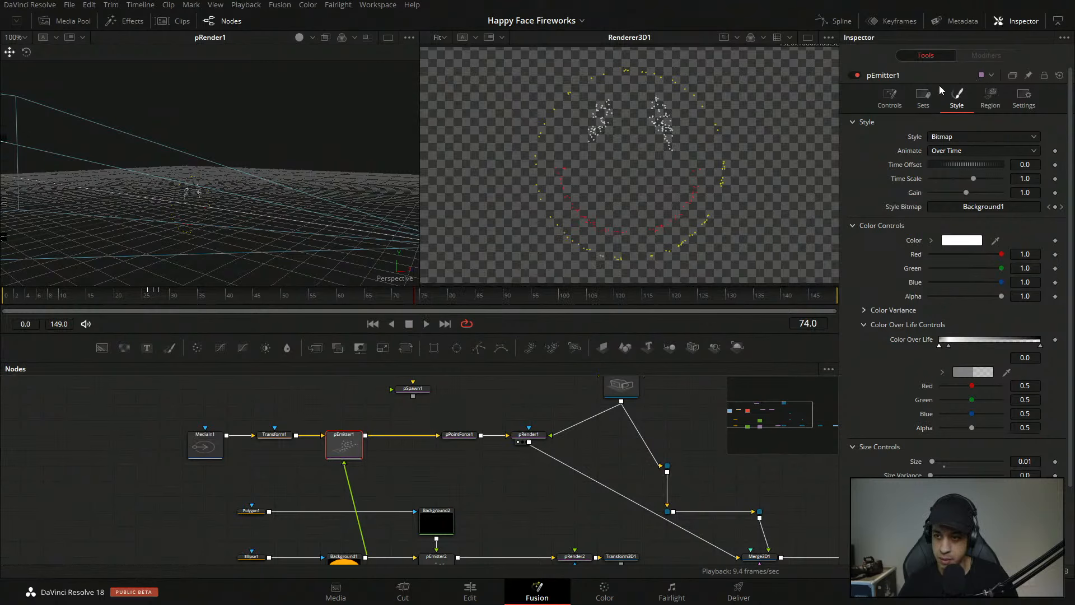
- Raise pEmitter1's Number keyframe at frame 27 to 2000, trying 500 and 700 on the way
left_click(923, 96)
left_click(889, 106)
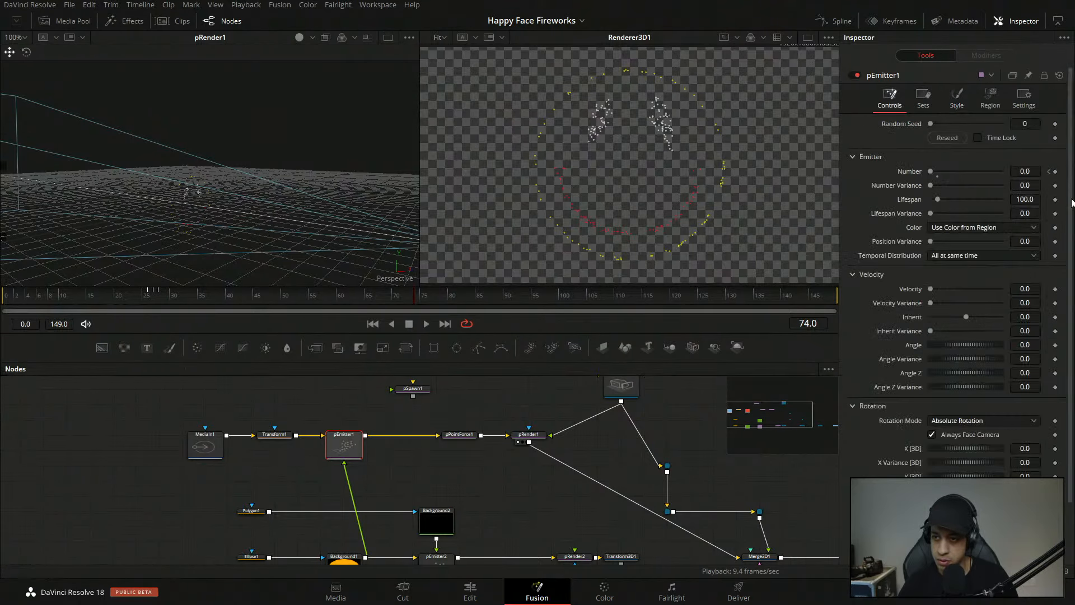
left_click(1049, 171)
left_click(1035, 171)
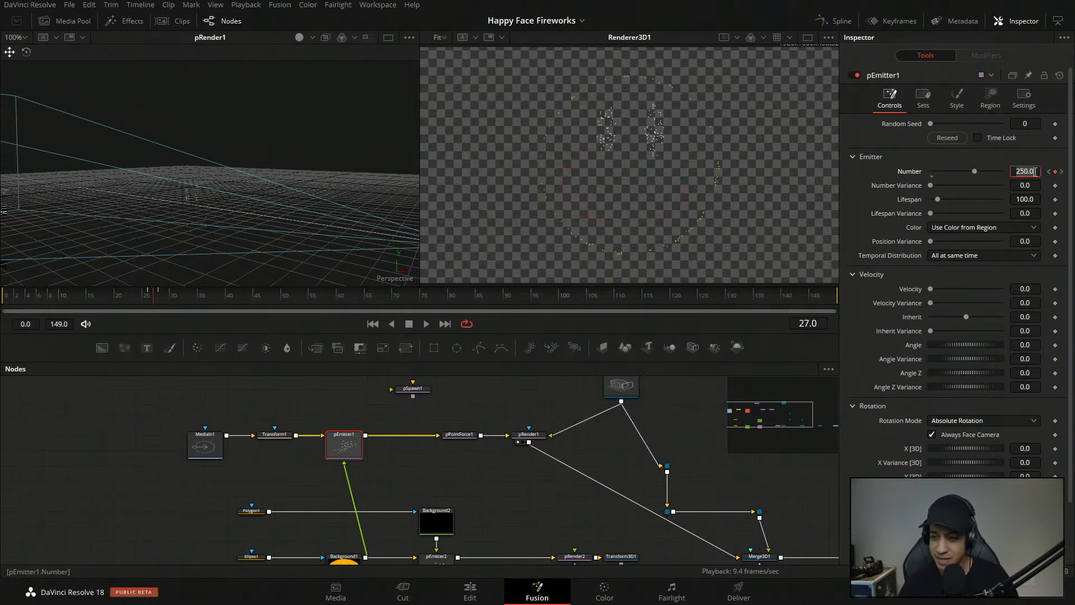
key("Tab")
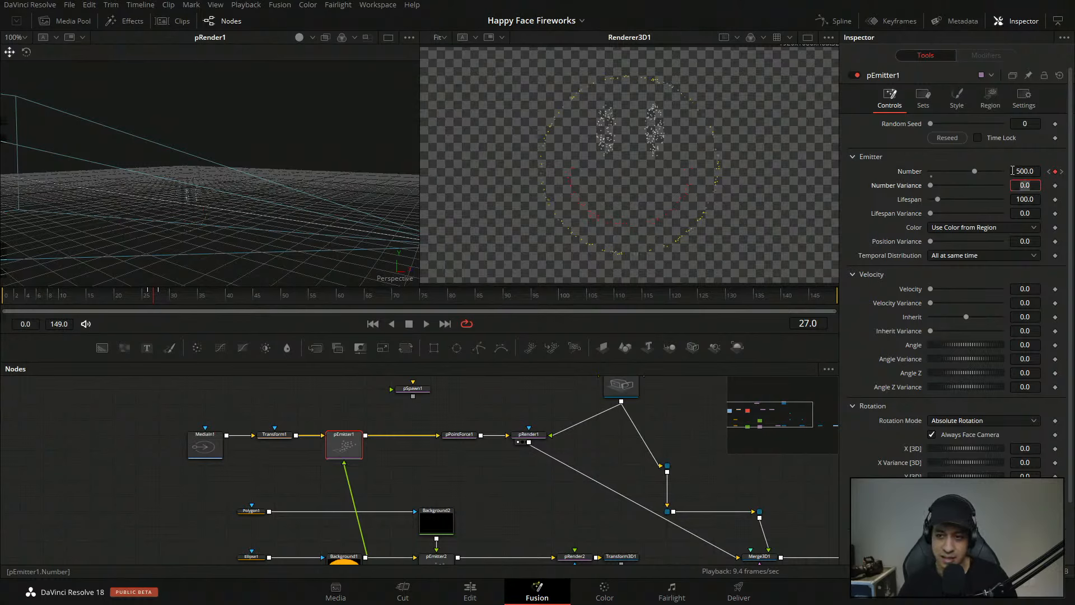
left_click(1029, 172)
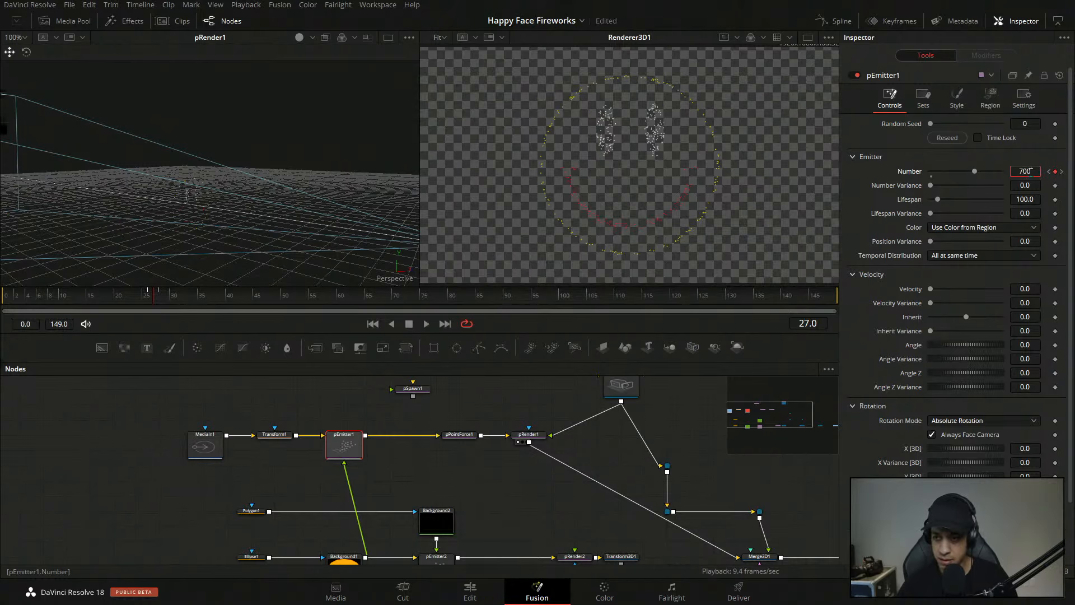
type("700")
key("Tab")
left_click(1030, 172)
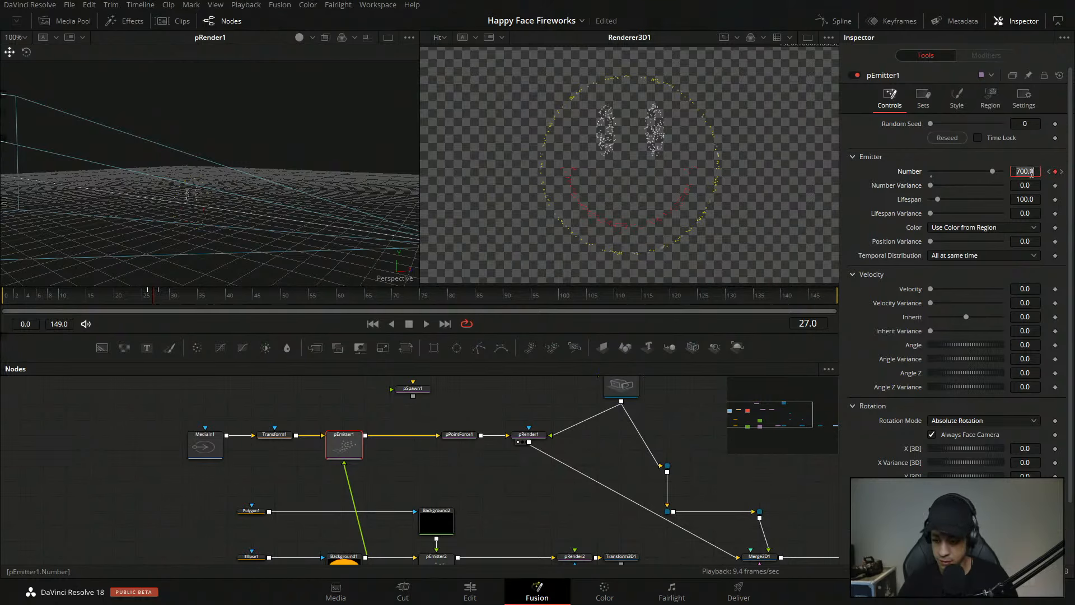
type("2000")
key("Tab")
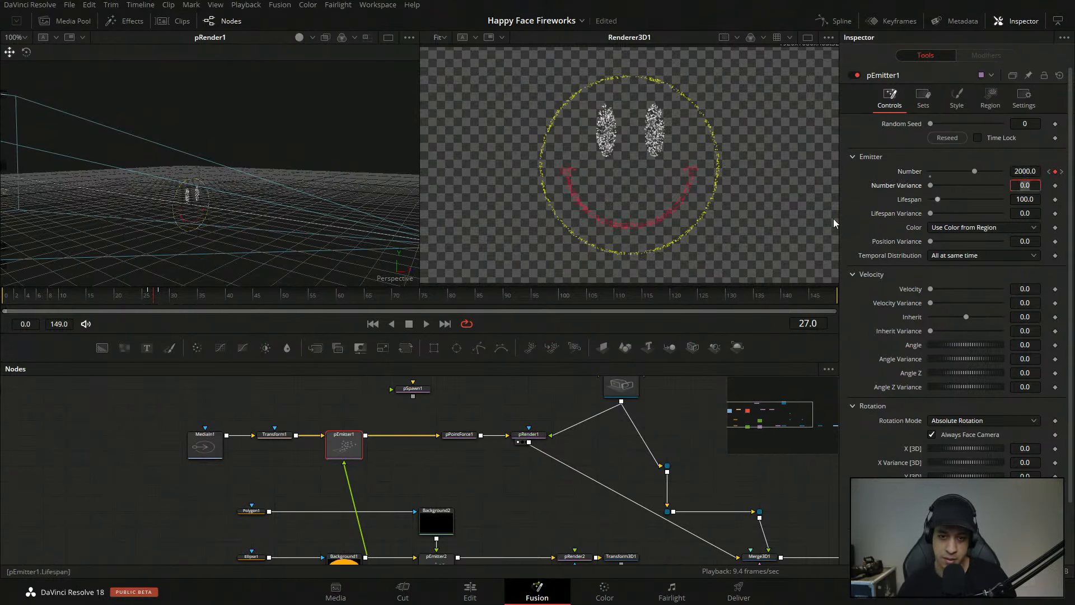
- Connect the trail's Transform3D1 to Merge3D1 and scrub the frames leading up to frame 26
left_click_drag(160, 298, 96, 322)
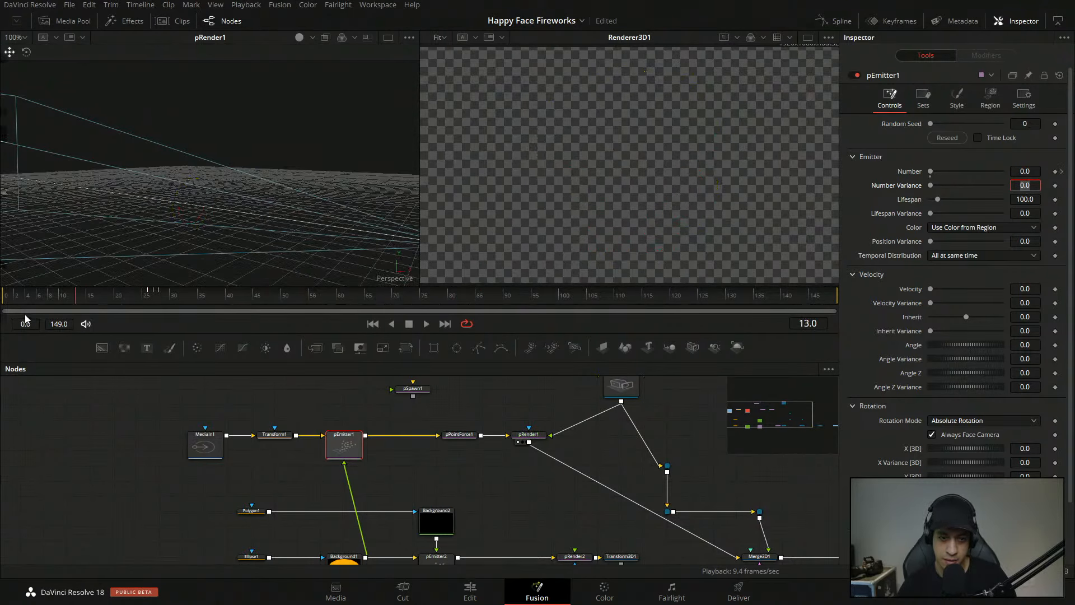
left_click_drag(577, 484, 493, 432)
left_click_drag(677, 494, 579, 473)
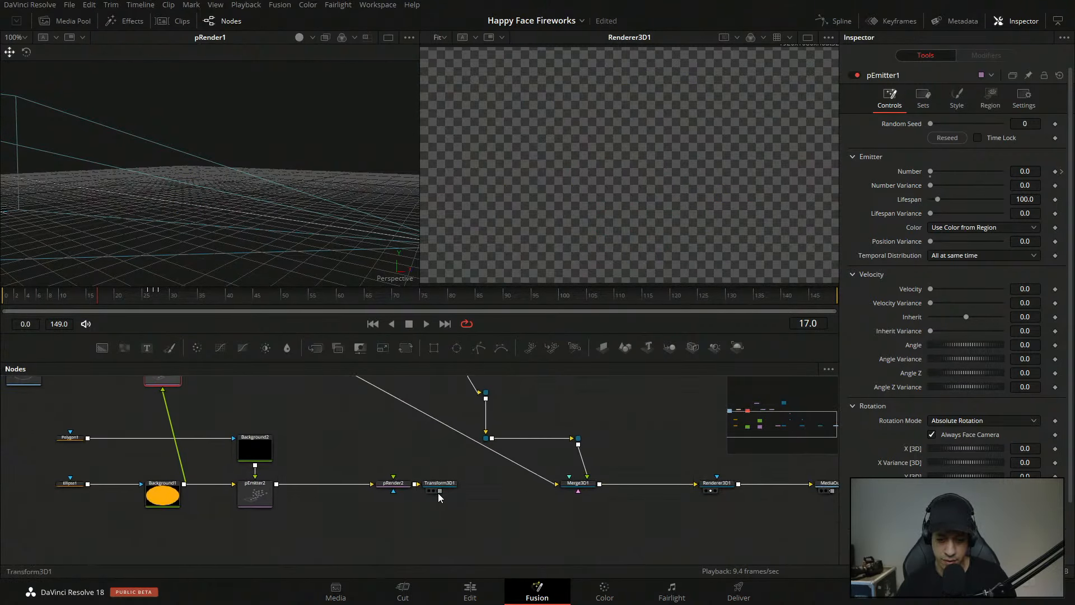
left_click_drag(440, 492, 574, 484)
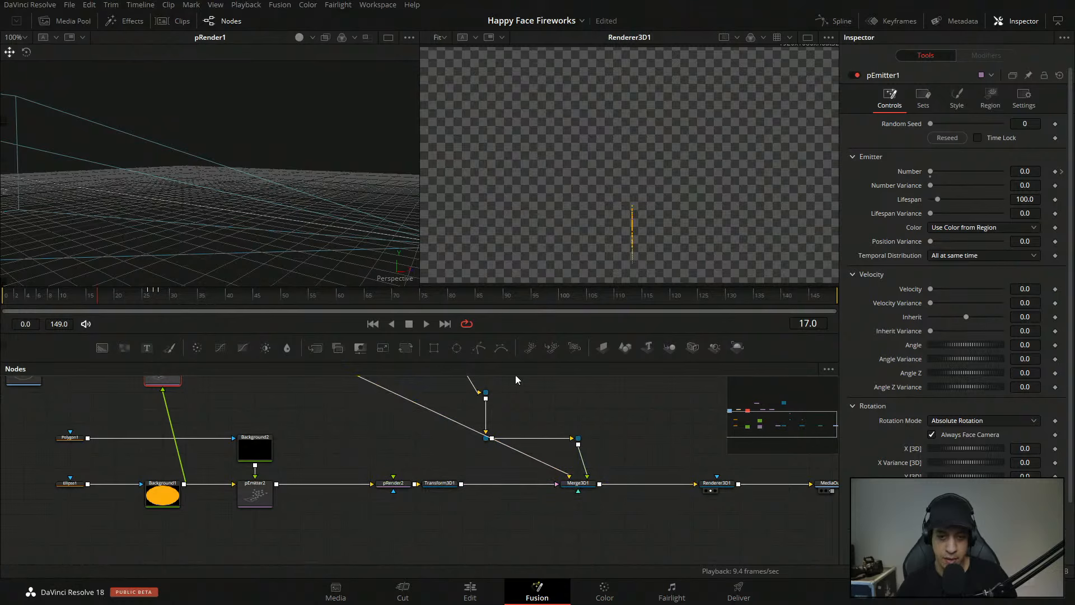
mouse_move(136, 298)
left_mouse_down()
mouse_move(161, 300)
mouse_move(152, 300)
left_mouse_up()
mouse_move(140, 297)
left_mouse_down()
mouse_move(159, 301)
mouse_move(153, 308)
left_mouse_up()
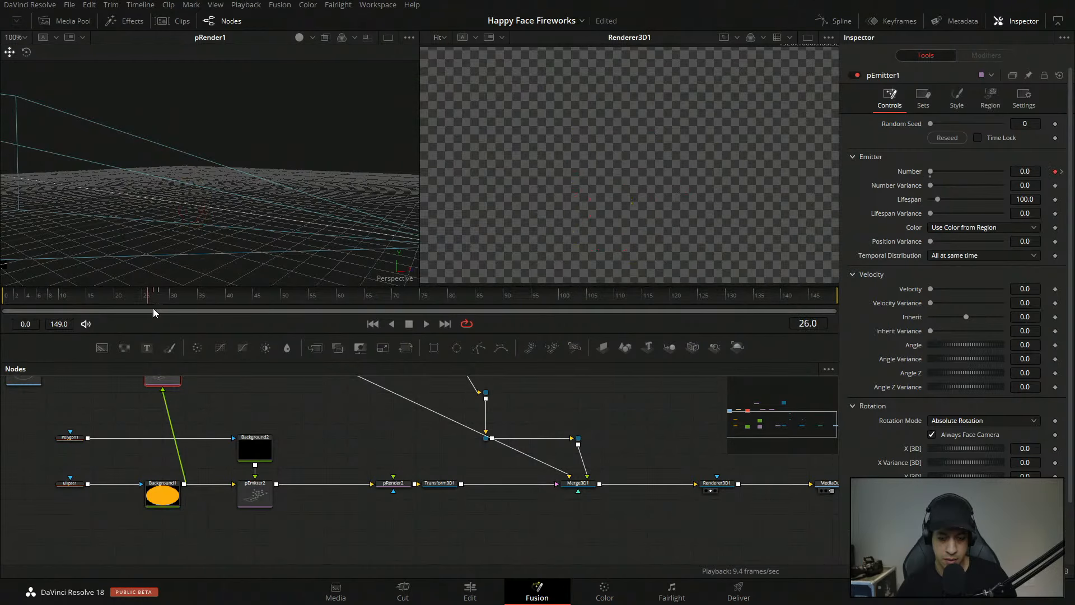
- Add a pipe router to the connection between pRender1 and Merge3D1
left_click_drag(362, 427, 398, 505)
left_click_drag(468, 492, 366, 468)
left_click(483, 455, "alt")
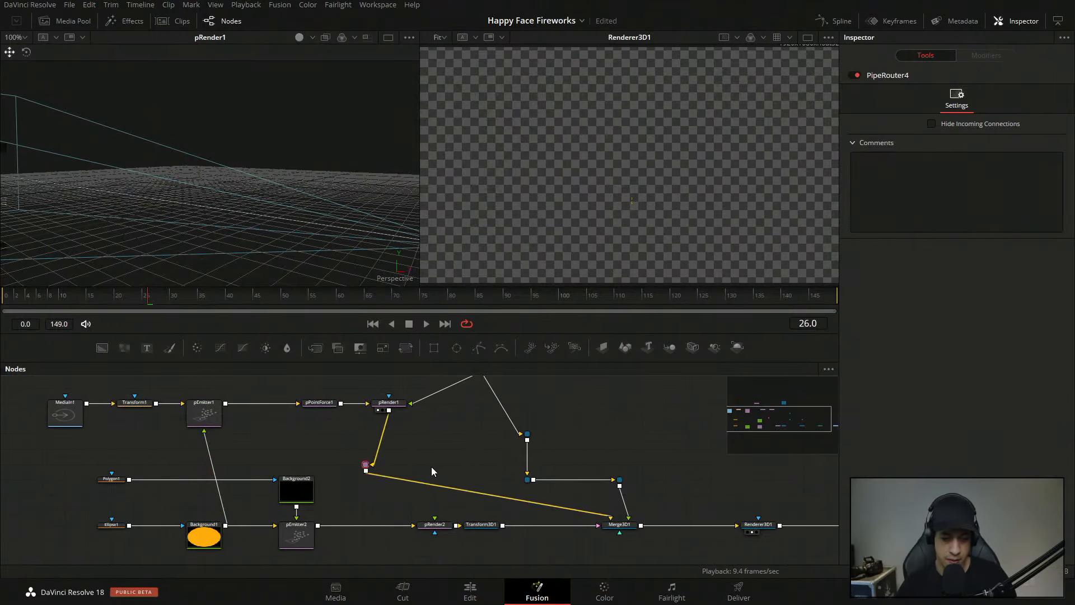
- Insert a Transform 3D node between the new pipe router and Merge3D1
key("shift+space")
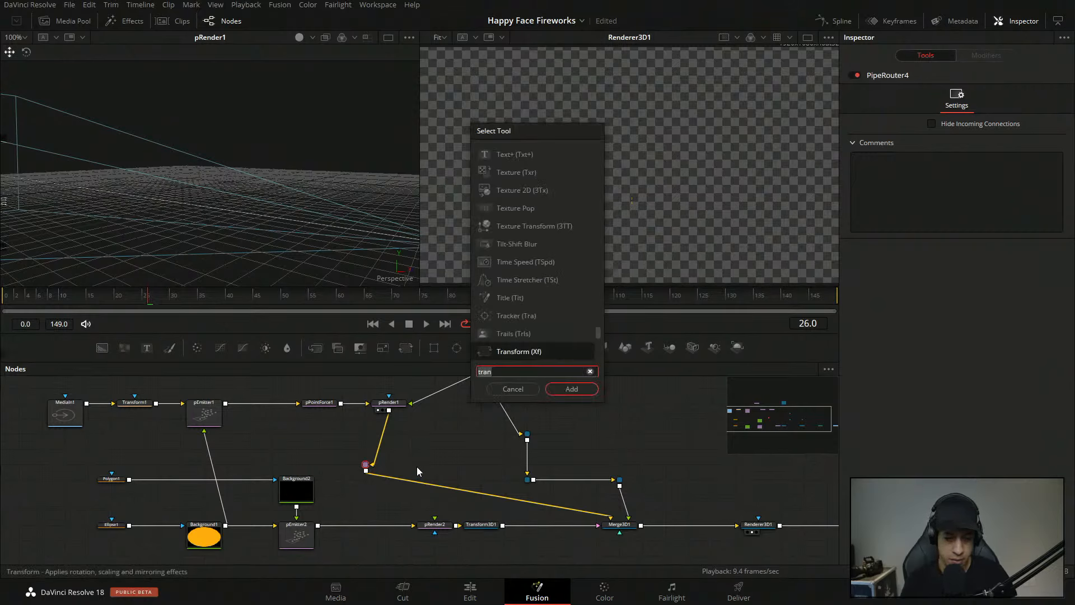
type("tran")
key("Down")
key("Down")
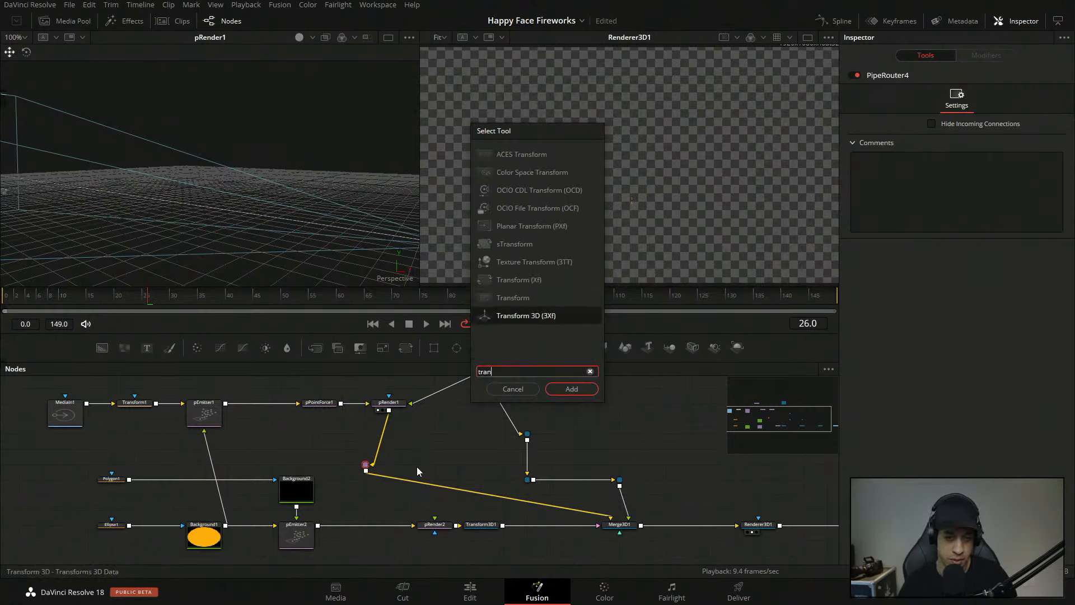
key("Return")
left_click_drag(400, 470, 427, 474)
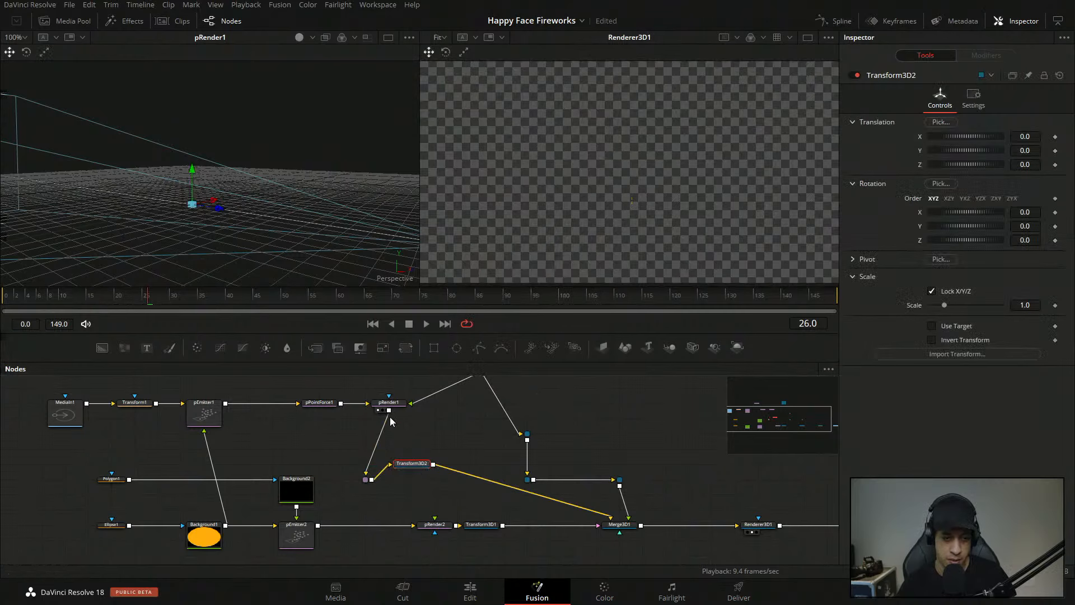
- Try lowering the happy face at frame 27 with Transform3D2, to a Y translation of about -0.17
left_click_drag(512, 463, 428, 438)
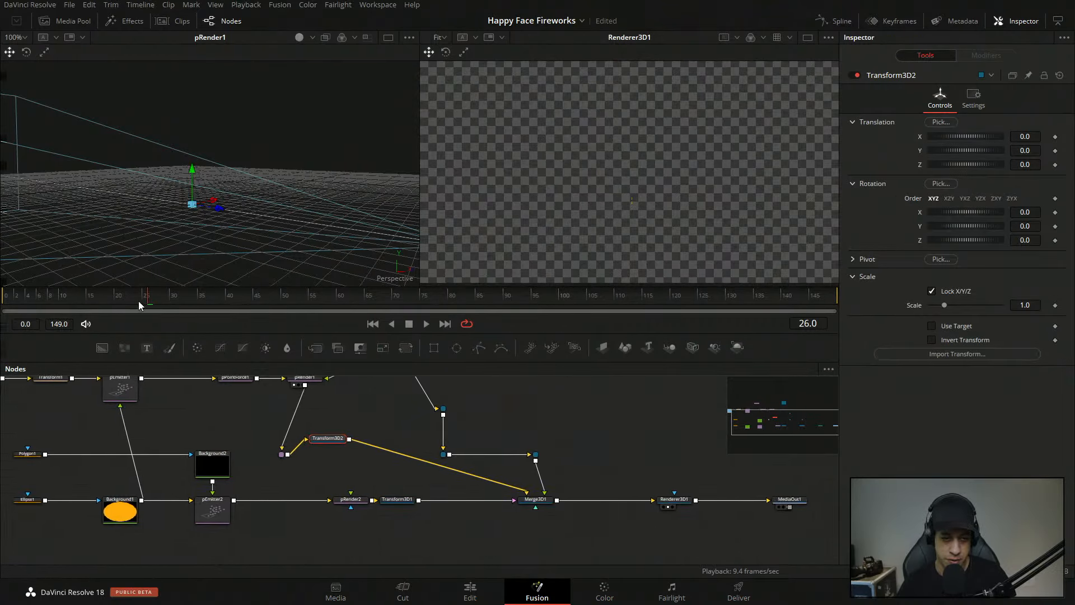
left_click_drag(147, 302, 155, 301)
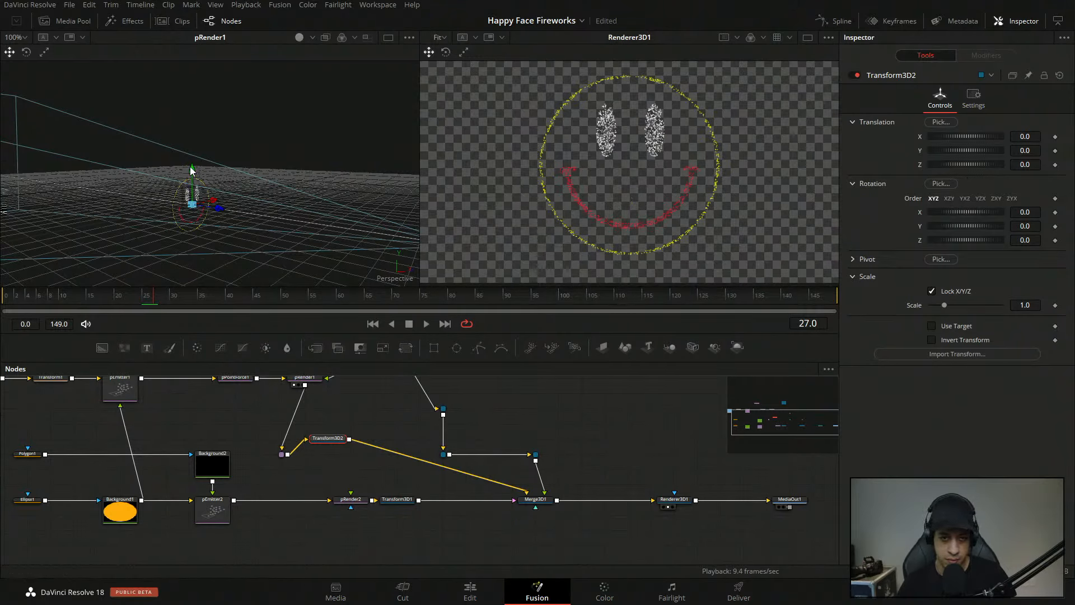
left_click_drag(191, 171, 191, 174)
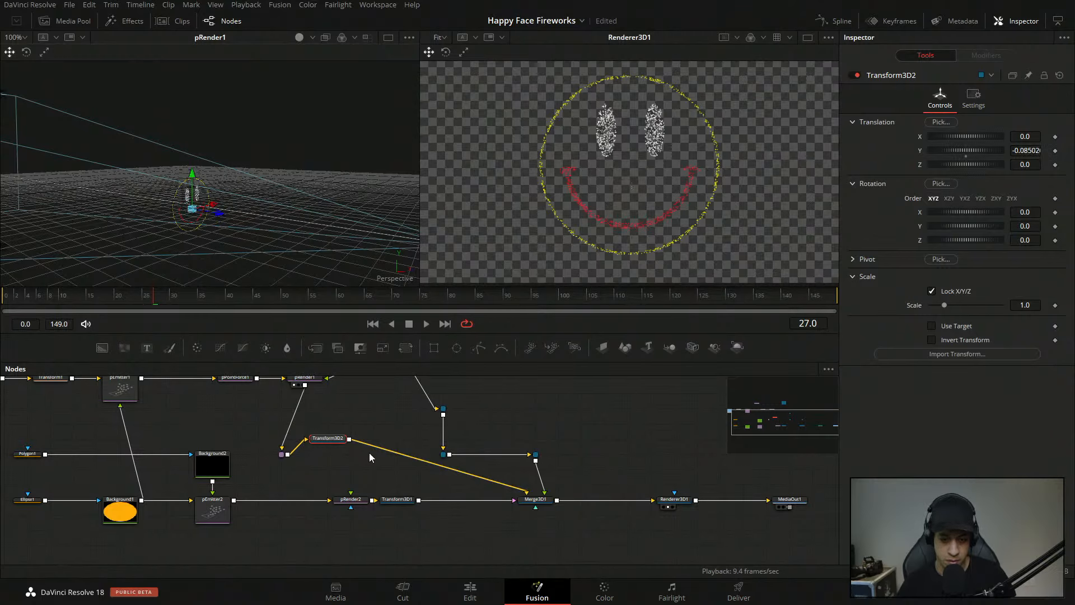
left_click_drag(359, 423, 454, 428)
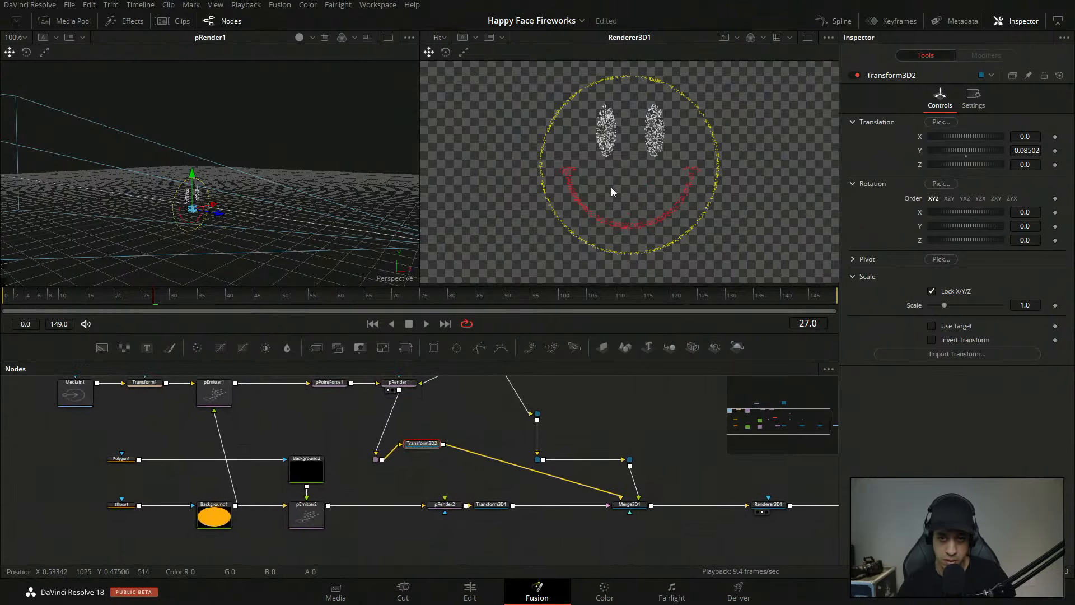
left_click_drag(192, 180, 195, 178)
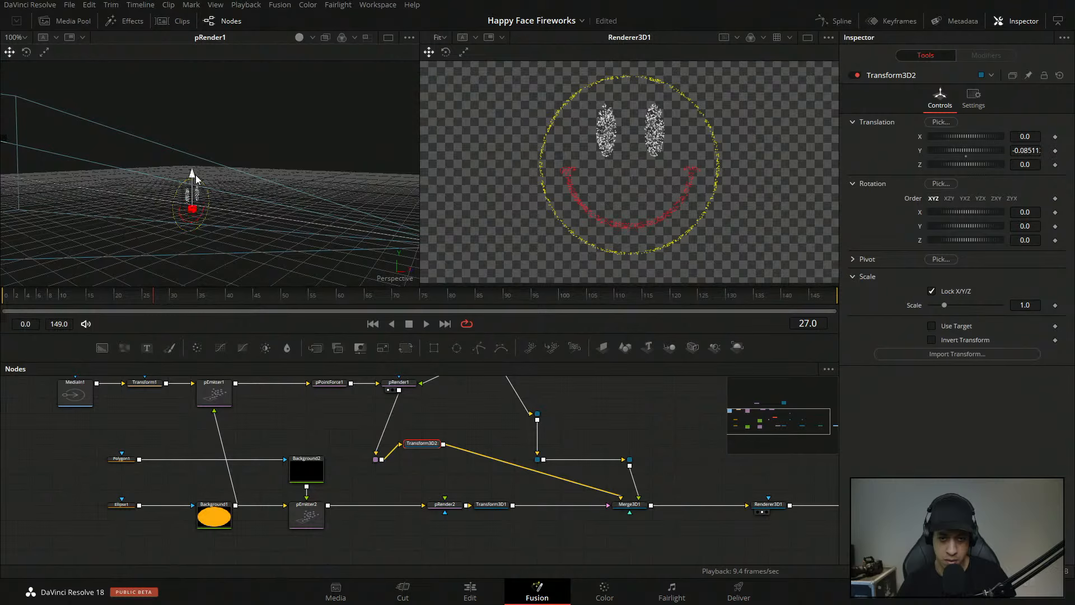
left_click_drag(427, 463, 490, 467)
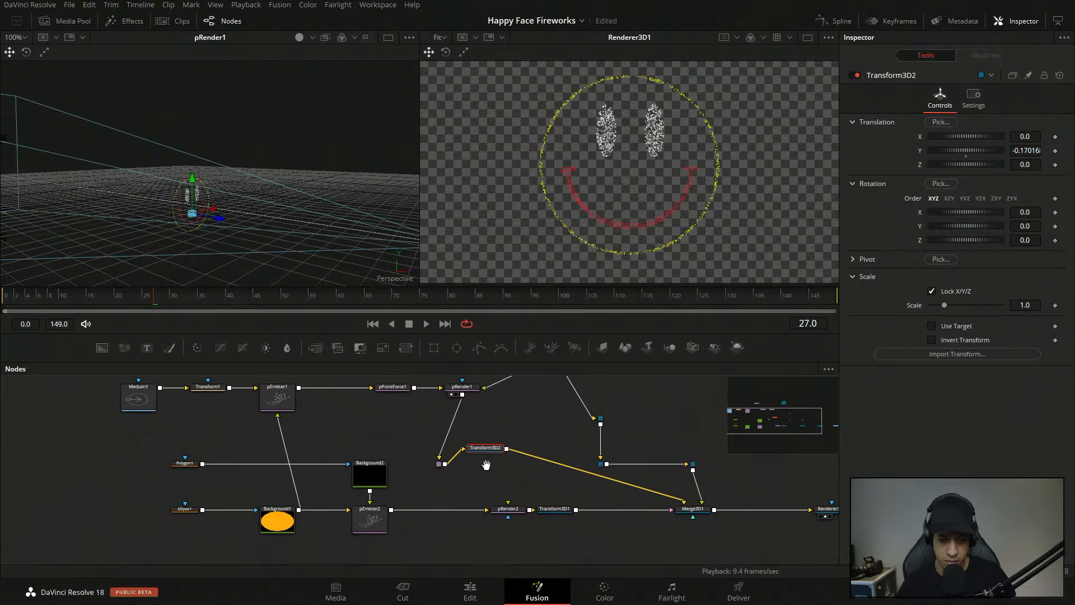
- Try a Y translation of about -0.074 on Transform3D2 after comparing it with Transform3D1, and delete Transform3D2
left_click(553, 508)
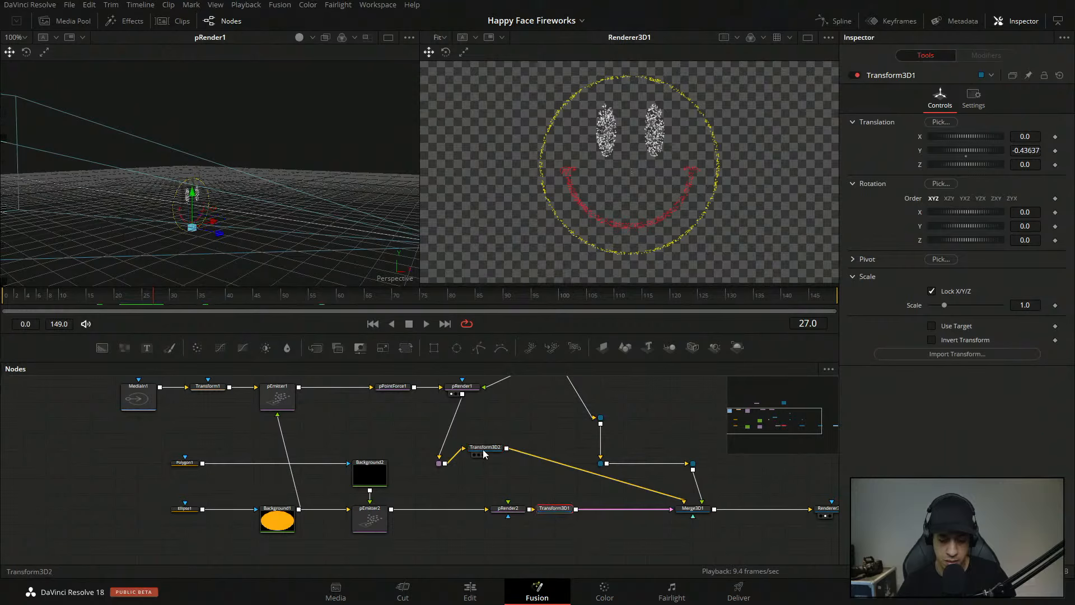
left_click(485, 448)
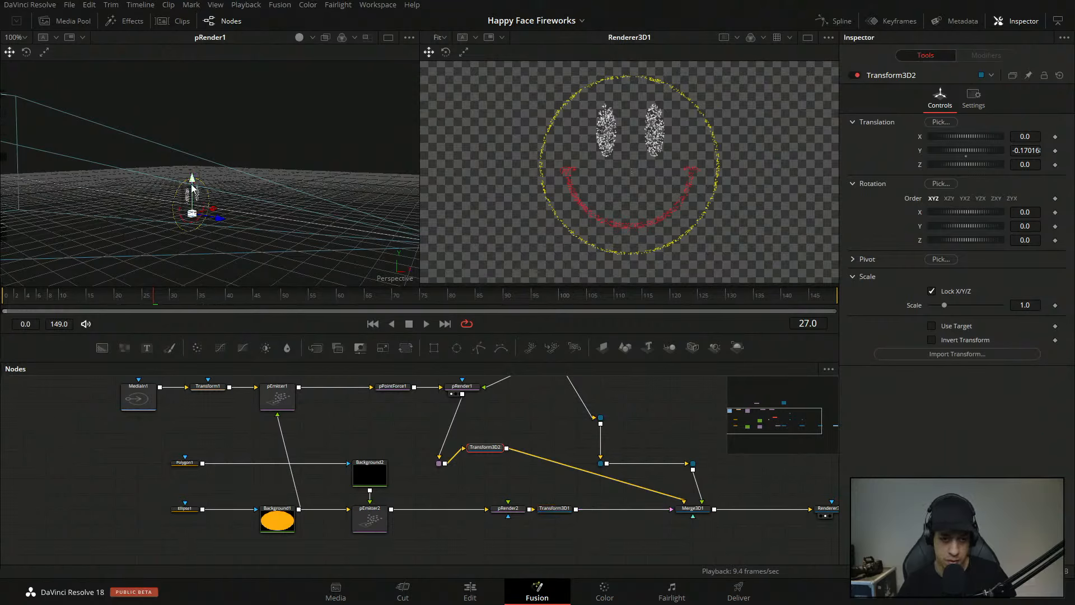
mouse_move(192, 170)
left_mouse_down()
mouse_move(191, 190)
mouse_move(191, 162)
mouse_move(192, 175)
left_mouse_up()
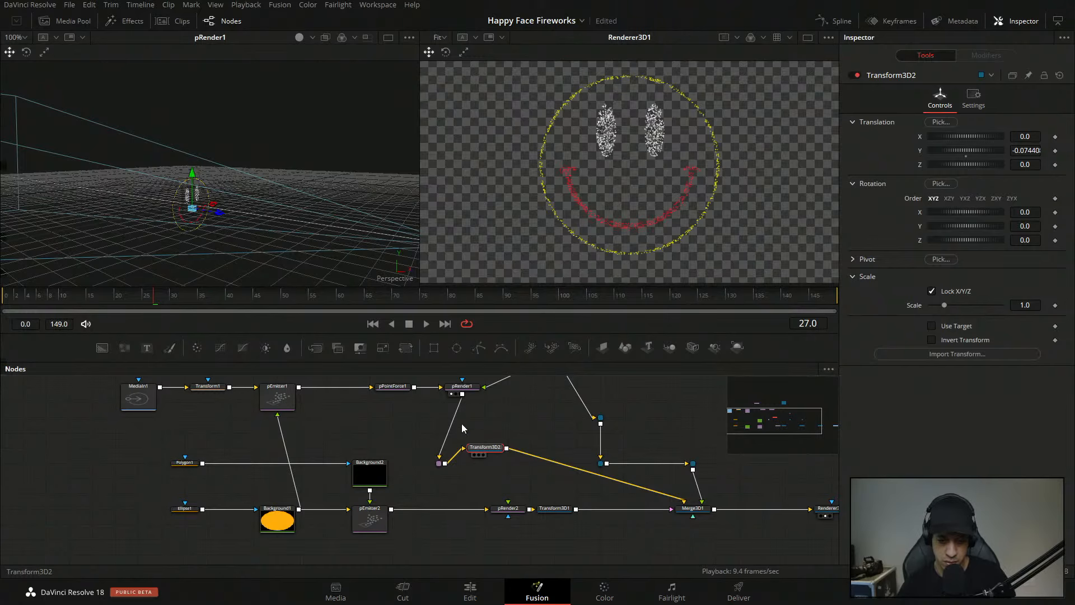
key("Delete")
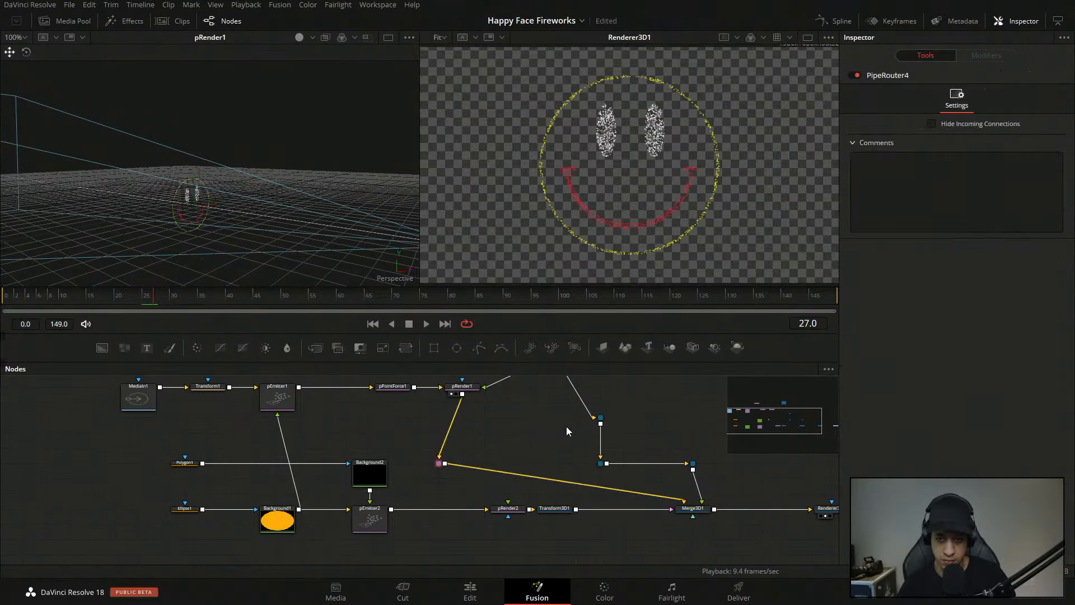
- Delete the pipe router between pRender1 and Merge3D1, keeping the two nodes directly connected
left_click(555, 508)
left_click_drag(552, 440, 508, 440)
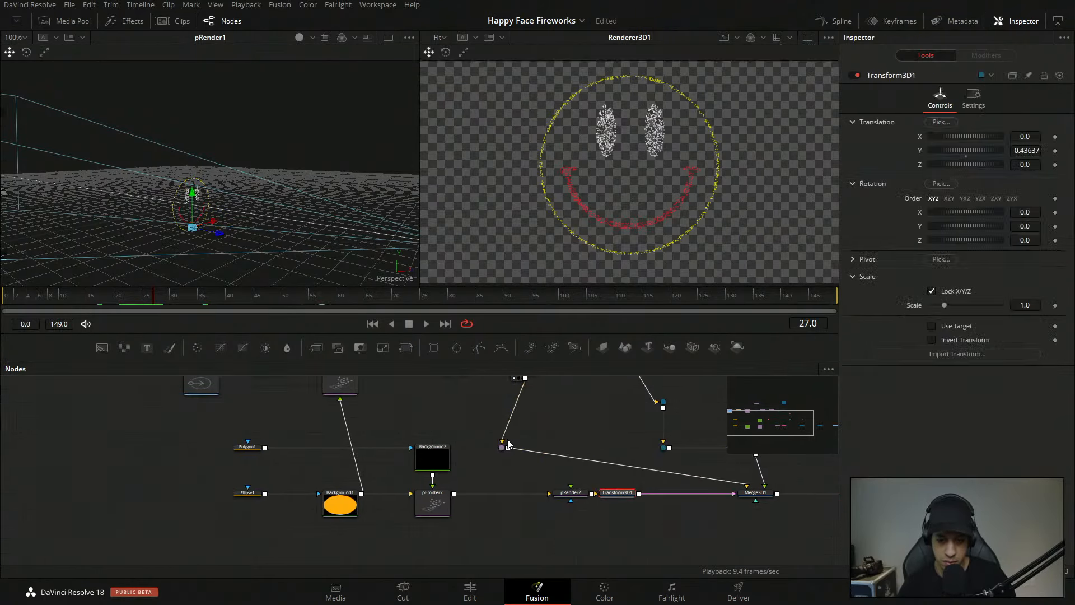
left_click(544, 448)
left_click(502, 447)
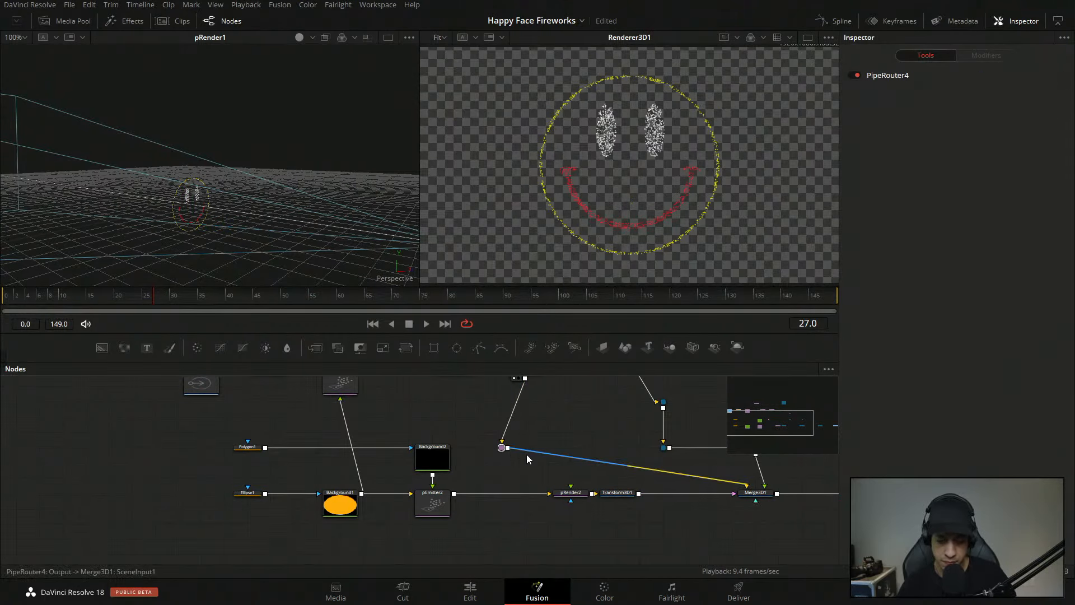
key("Delete")
- Set the scene X translation of pRender1 to -0.35
left_click_drag(589, 463, 609, 484)
left_click_drag(526, 456, 561, 474)
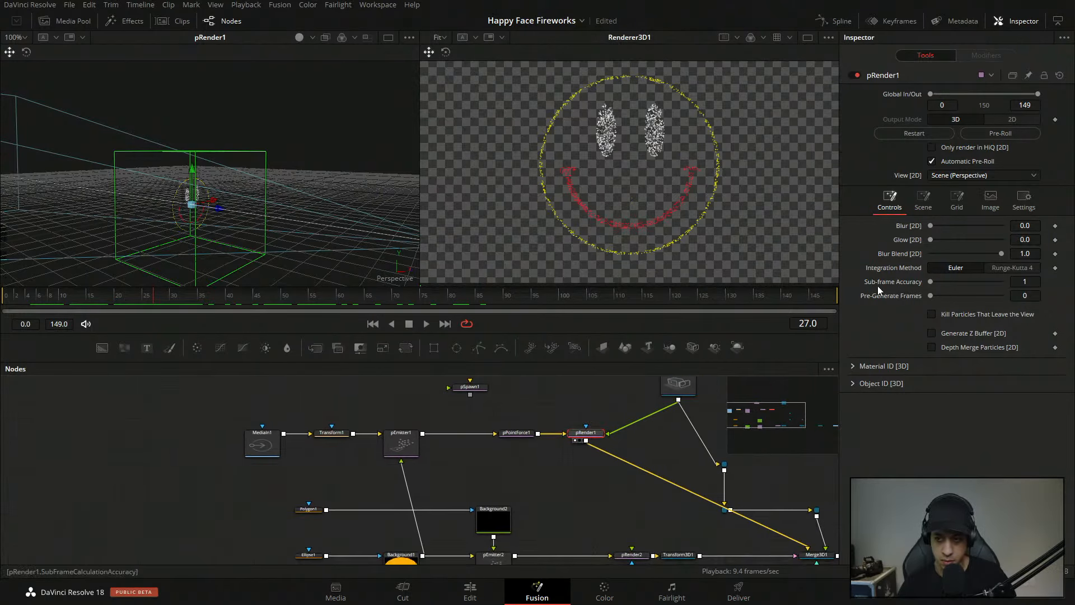
left_click(925, 199)
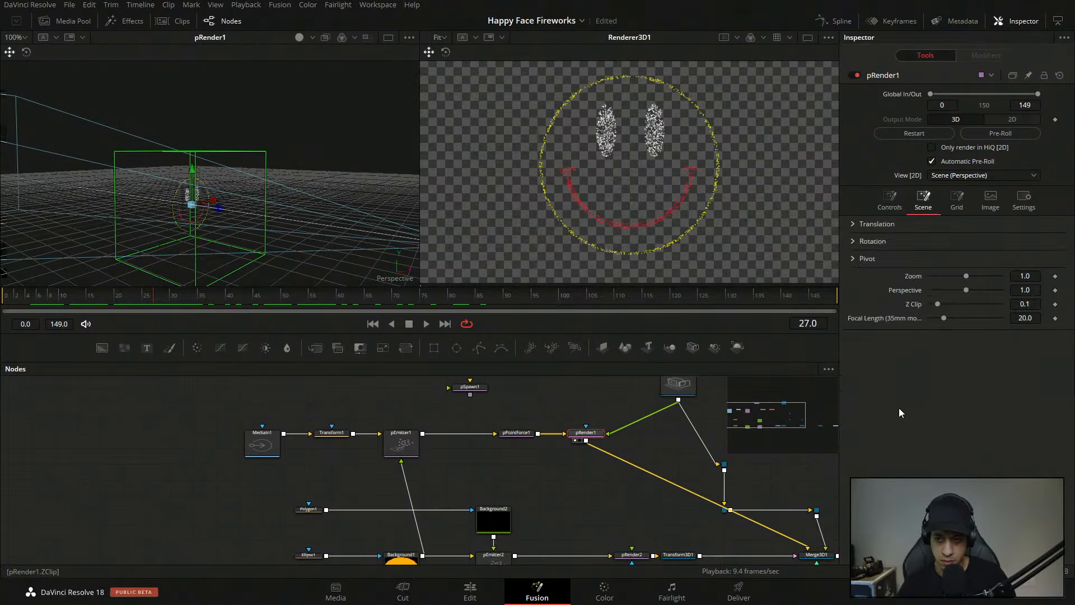
left_click(858, 225)
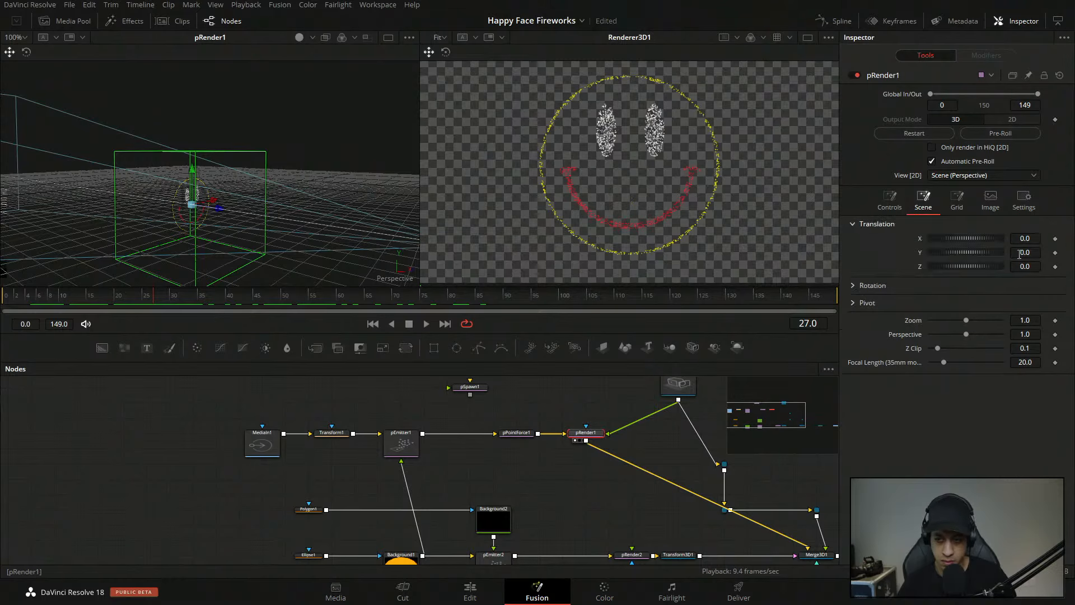
left_click_drag(1020, 238, 1016, 239)
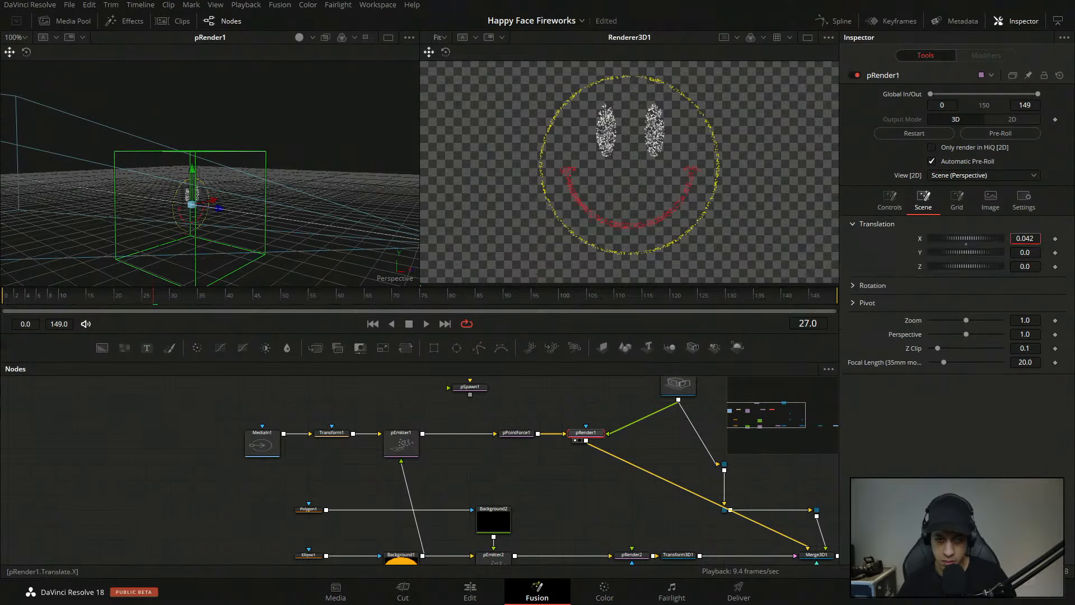
left_click_drag(1024, 238, 1008, 239)
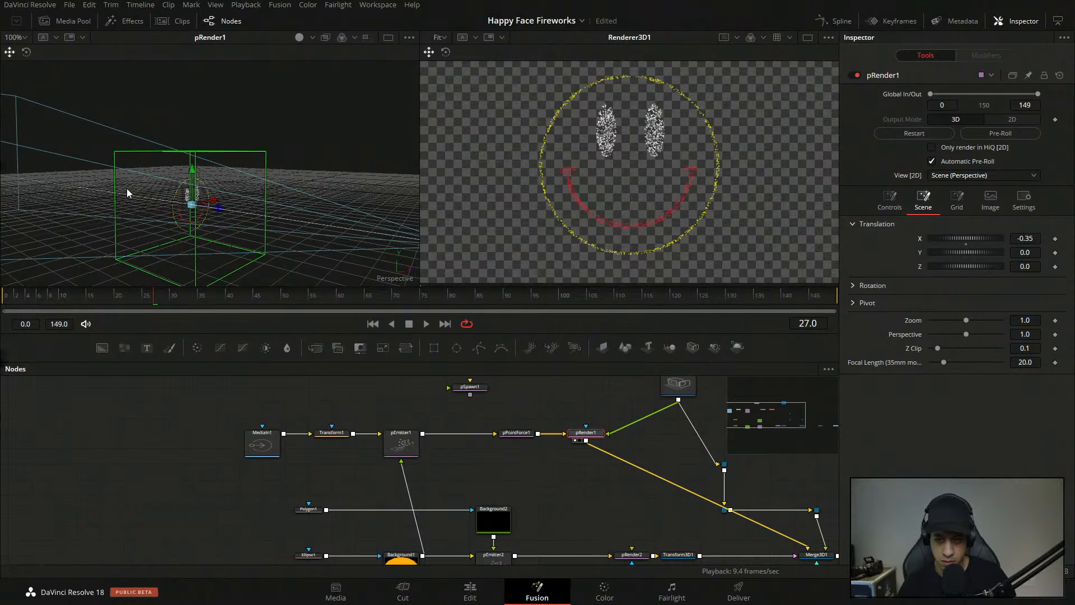
- Reset pRender1's X translation to 0.0
left_click_drag(230, 217, 237, 219)
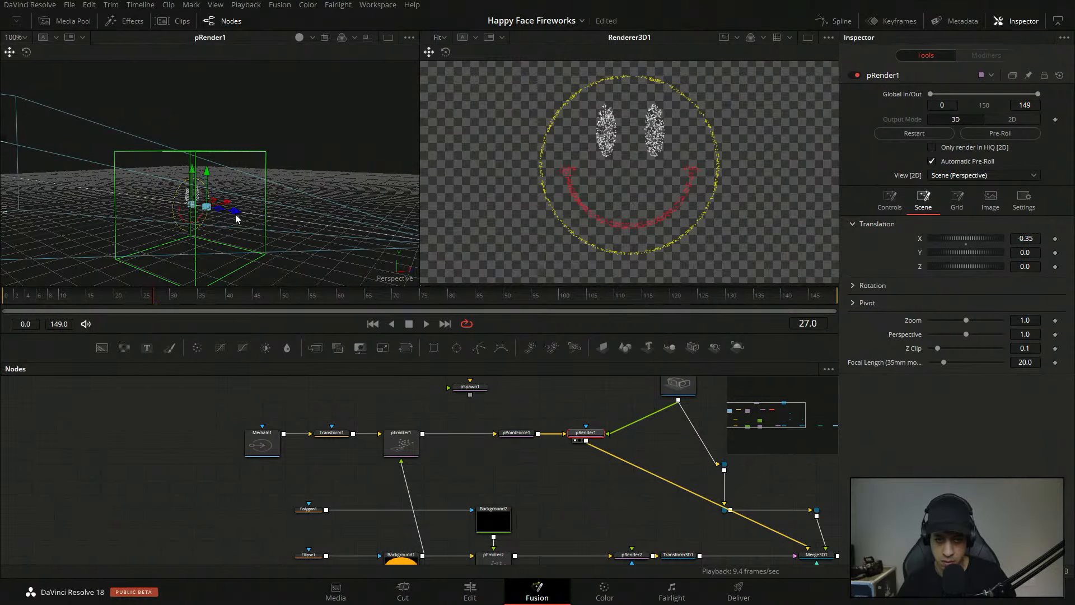
left_click_drag(272, 288, 364, 335)
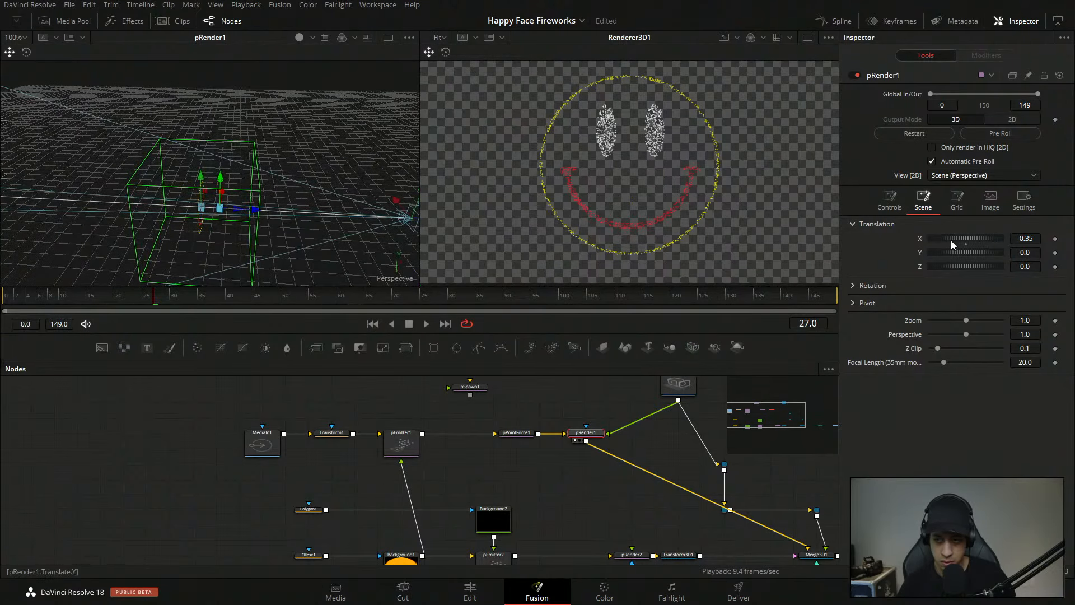
double_click(920, 239)
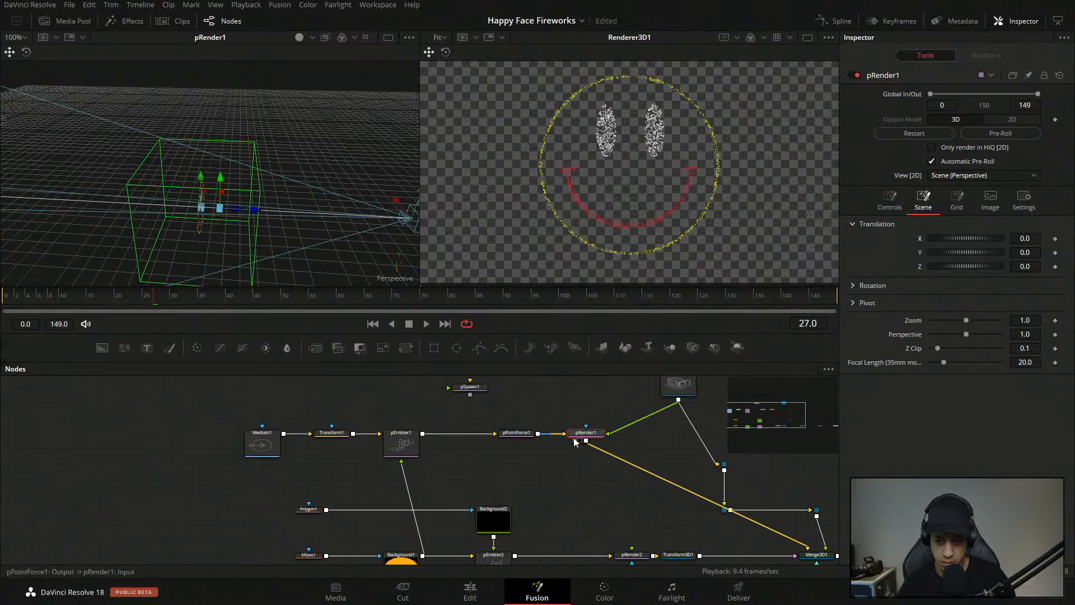
left_click_drag(310, 225, 288, 190)
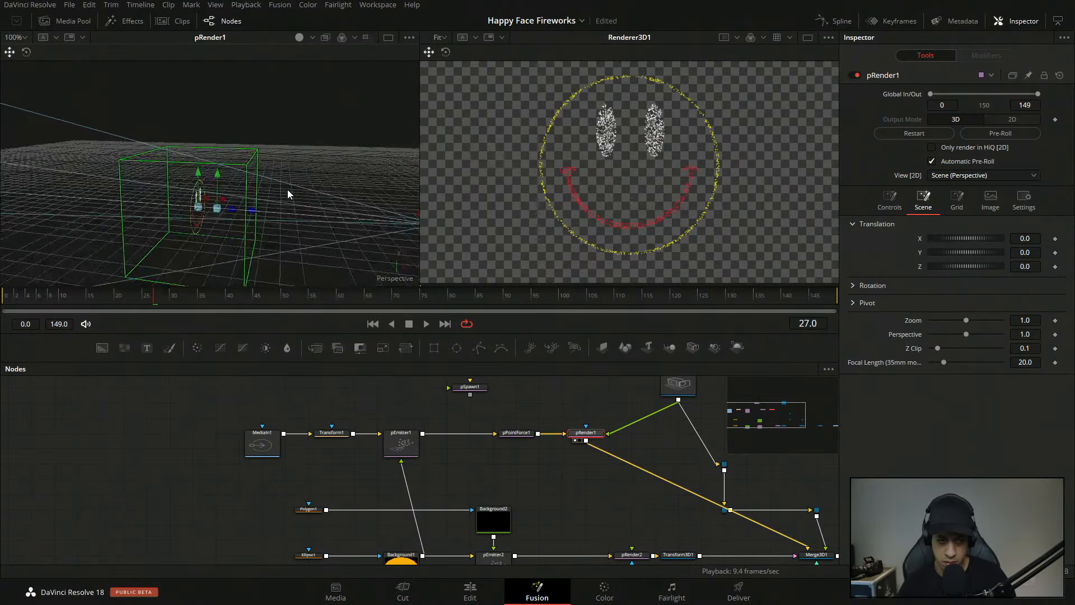
left_click(401, 444)
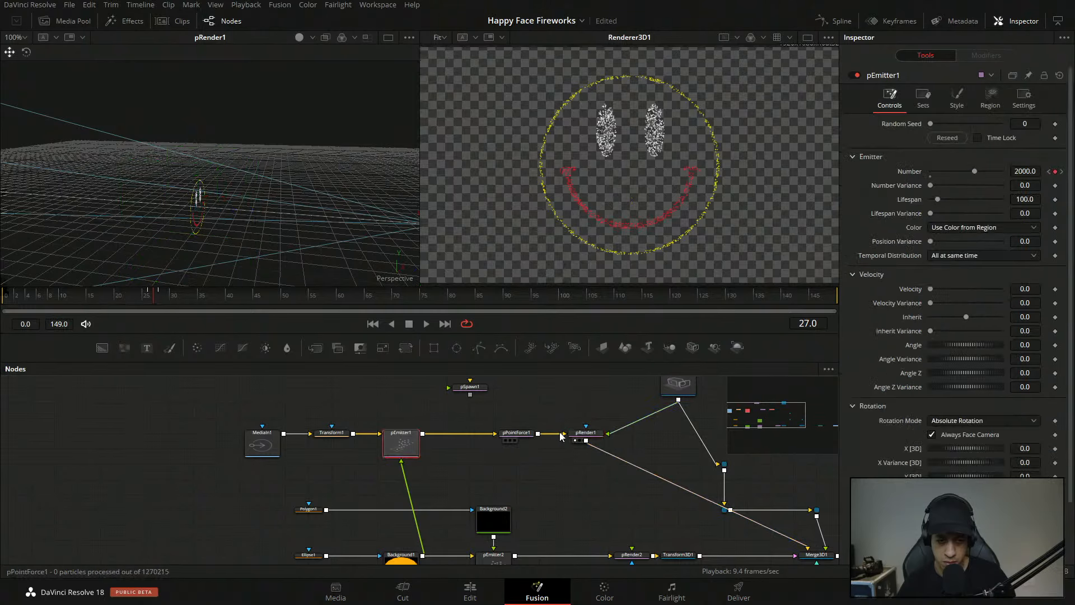
left_click(524, 434)
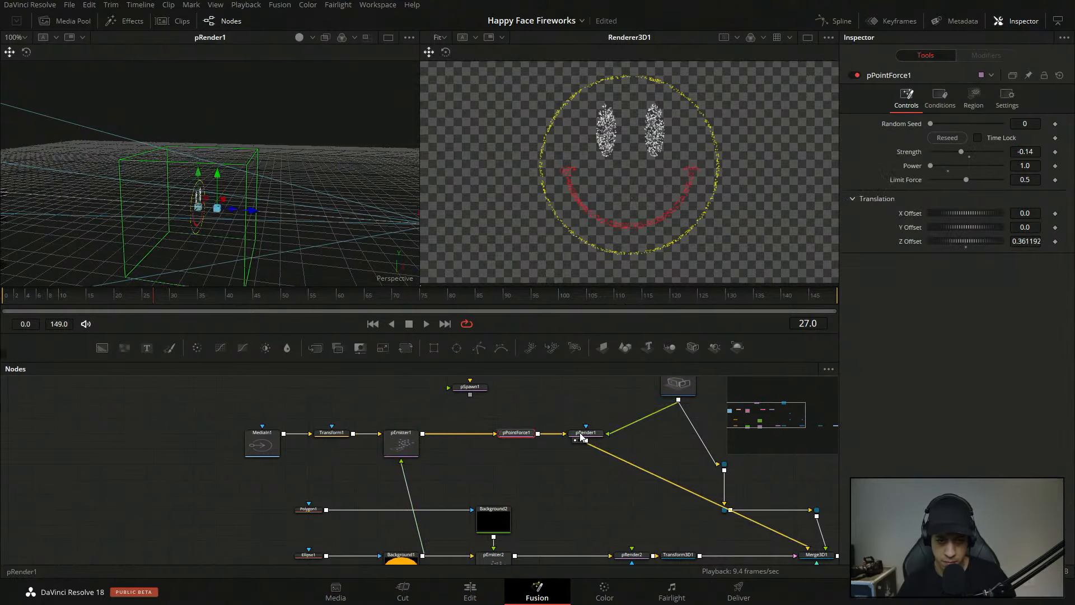
left_click(587, 441)
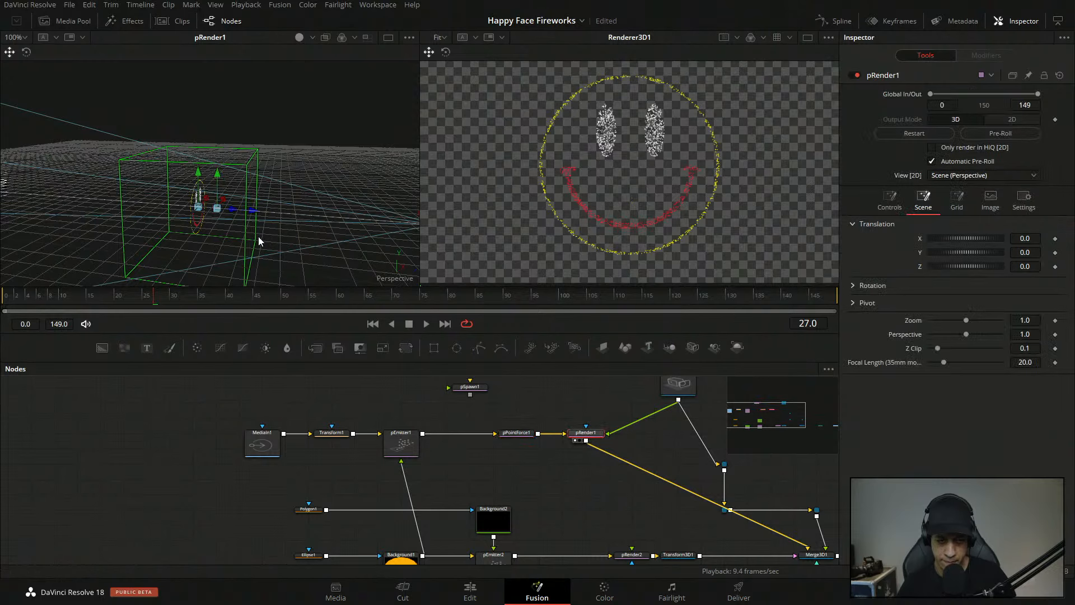
left_click_drag(258, 237, 339, 212)
left_click_drag(208, 167, 217, 186)
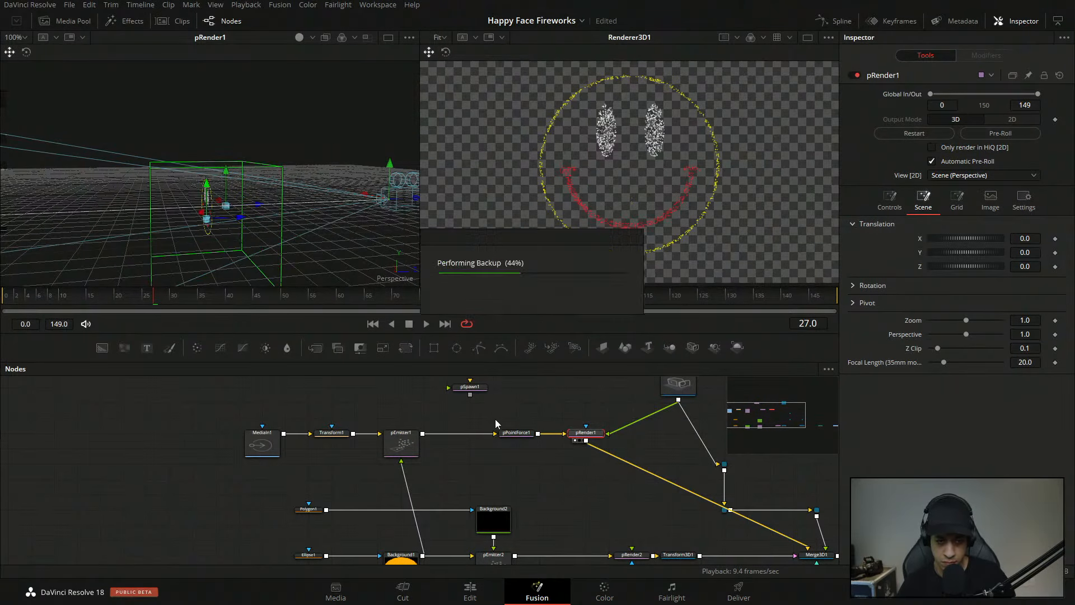
- Delete the three pipe routers between Camera3D1 and Merge3D1, removing the camera's link into pRender1
left_click_drag(552, 407, 493, 388)
left_click_drag(577, 437, 485, 431)
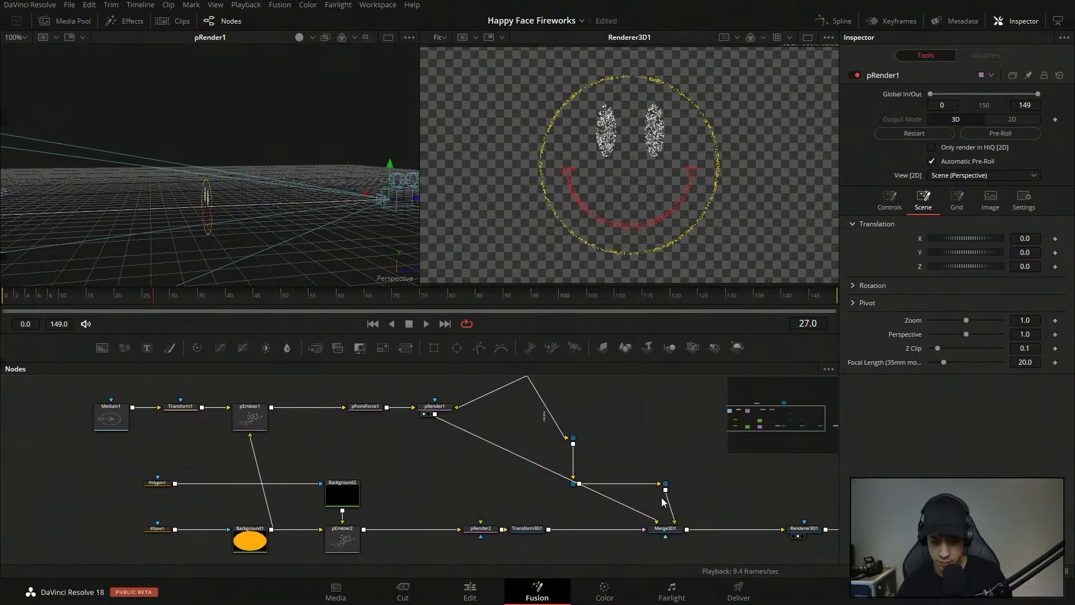
left_click_drag(674, 496, 543, 410)
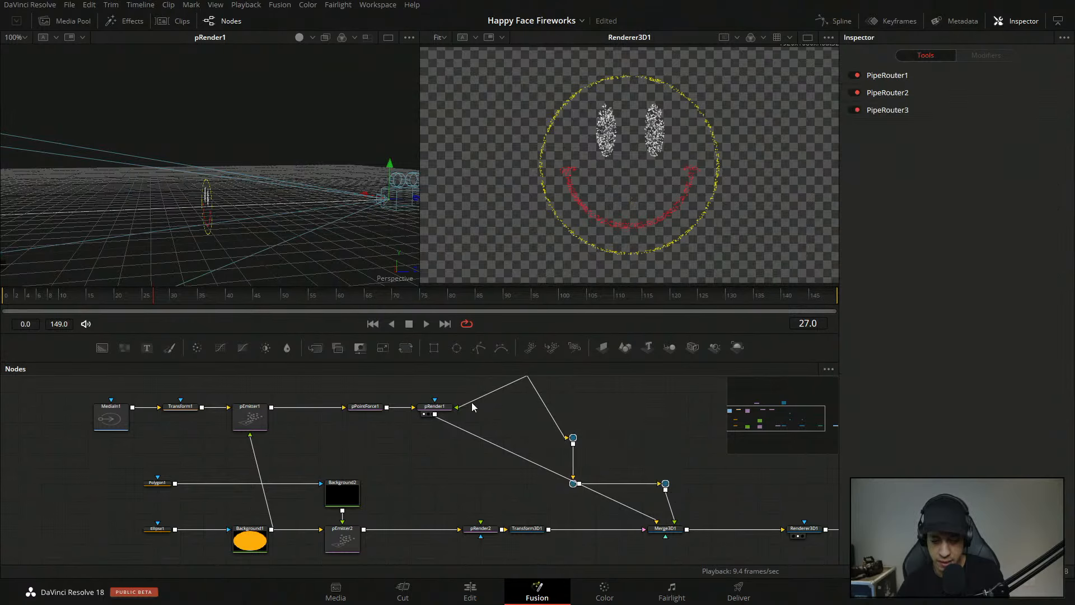
key("Delete")
left_click(473, 450)
left_click_drag(549, 474, 592, 421)
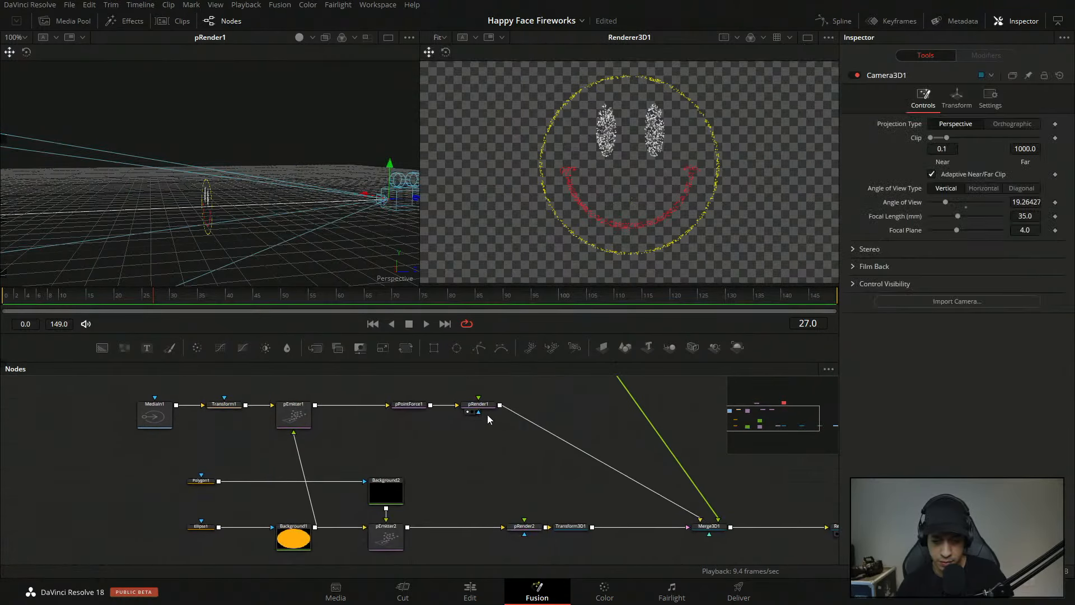
- Add a Transform 3D node after pRender1, between it and Merge3D1
left_click(486, 404)
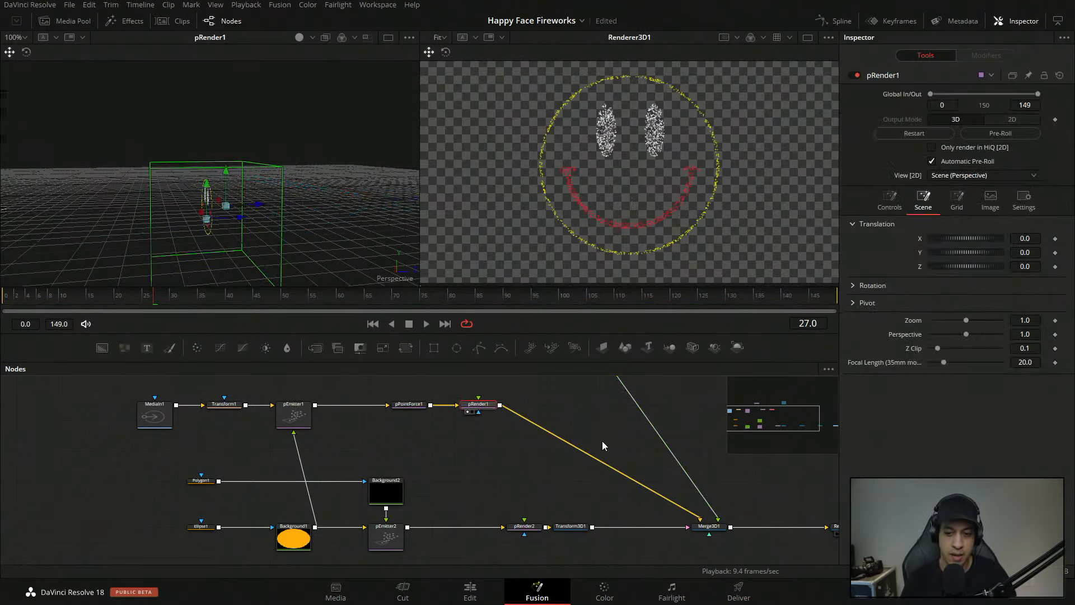
key("shift+space")
type("t")
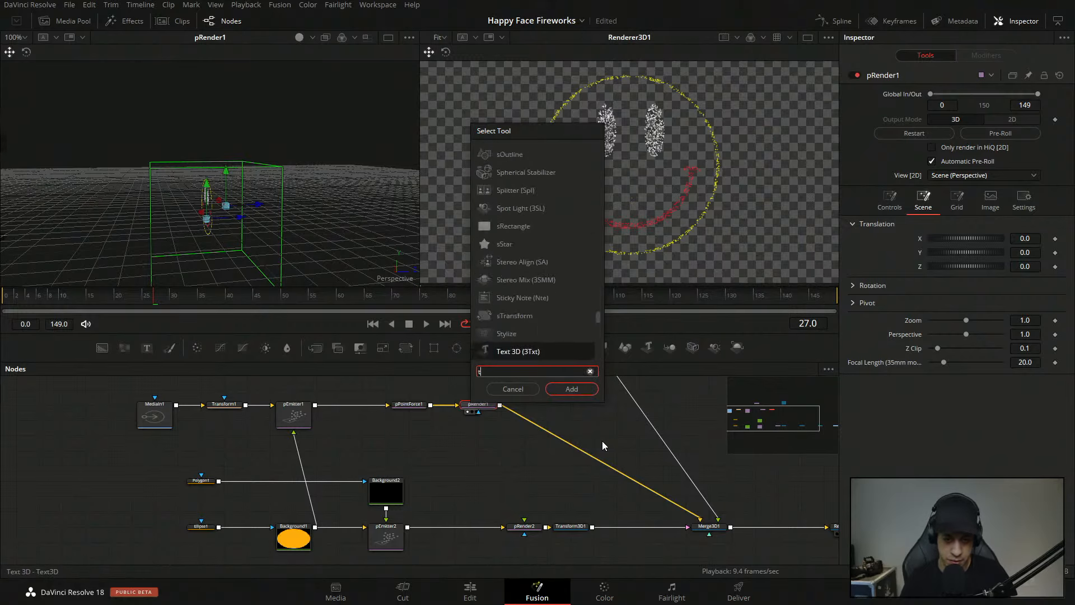
type("ran")
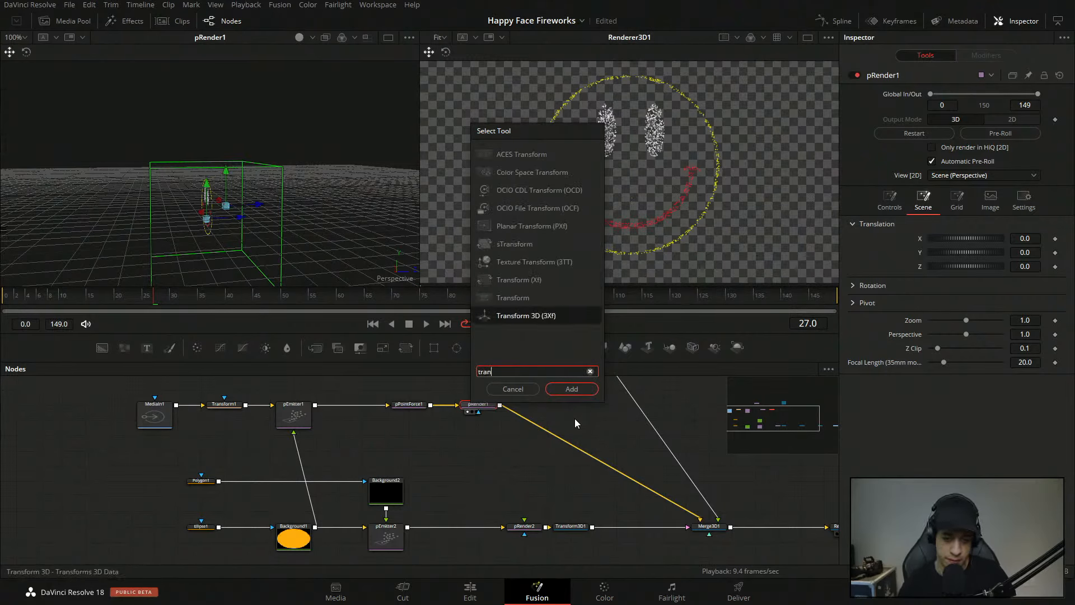
left_click(571, 388)
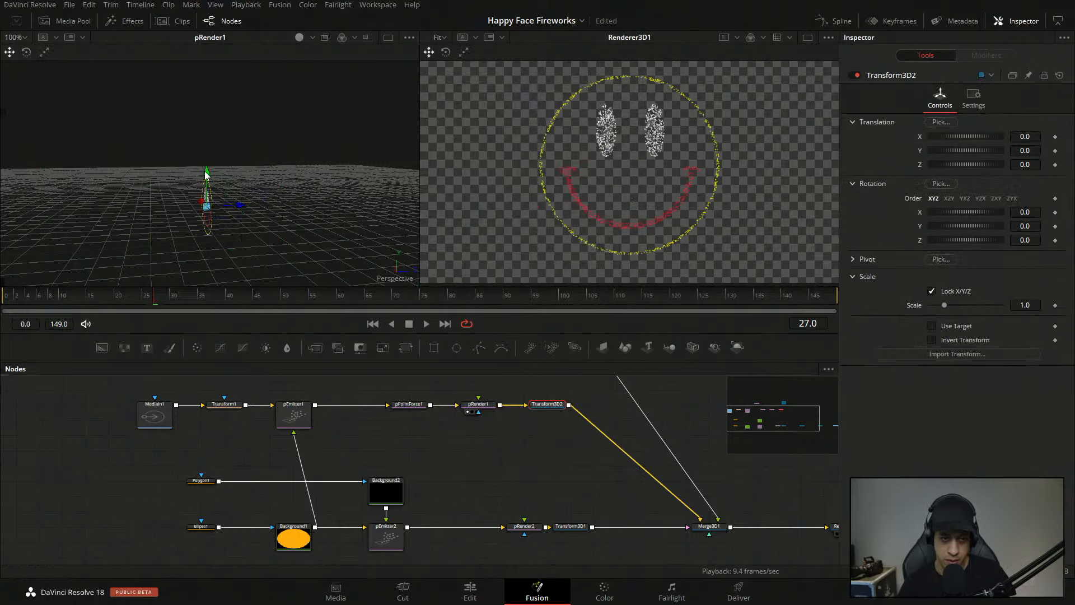
- Set the new 3D transform's scale to 0.773 and keyframe it at frames 25 and 27
left_click_drag(206, 175, 211, 171)
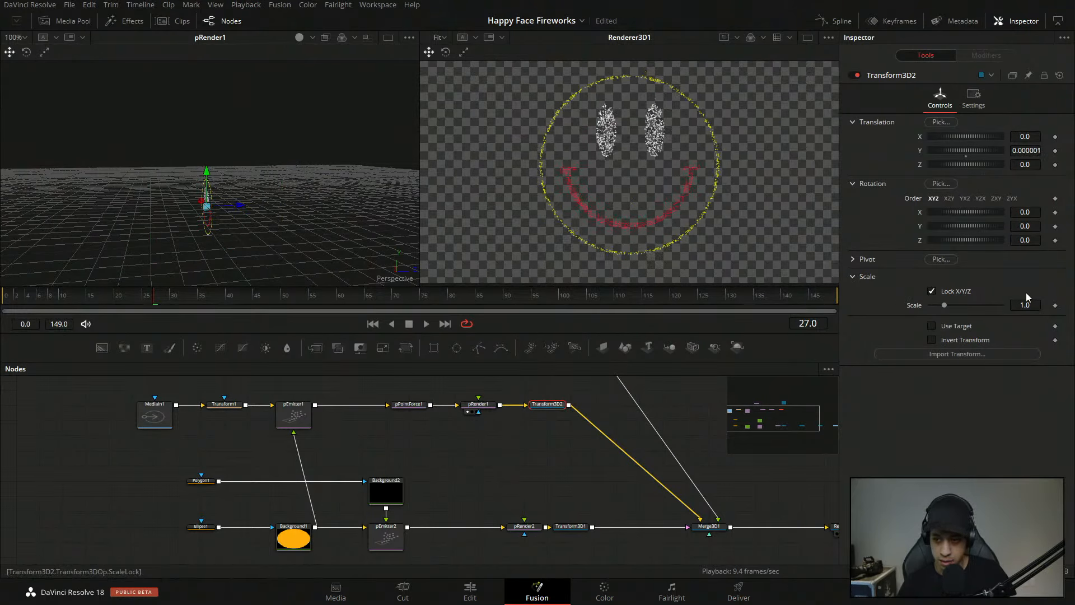
left_click_drag(1026, 305, 1013, 305)
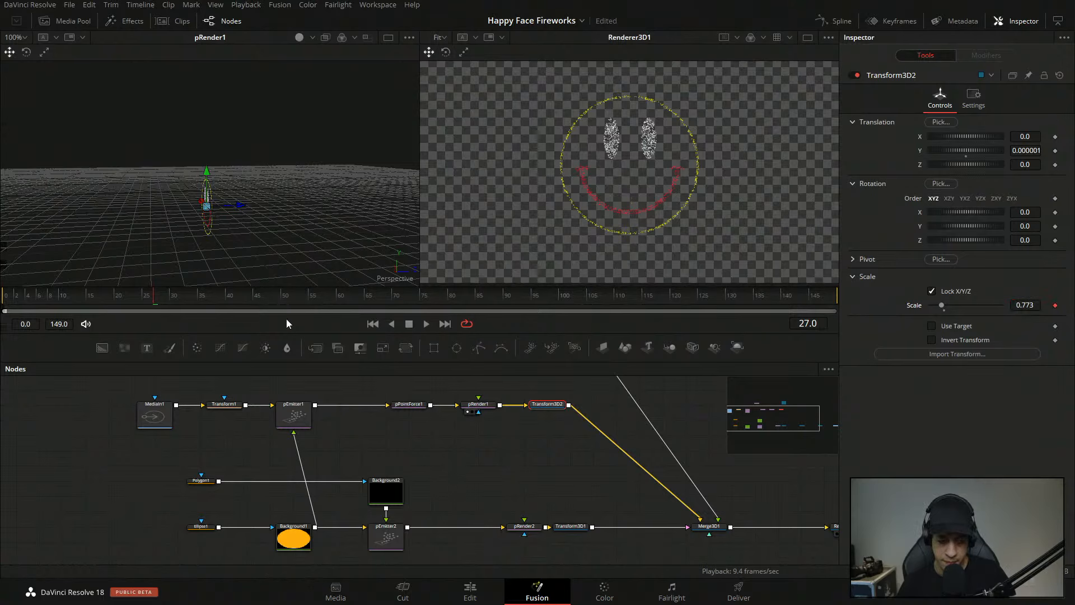
left_click(151, 298)
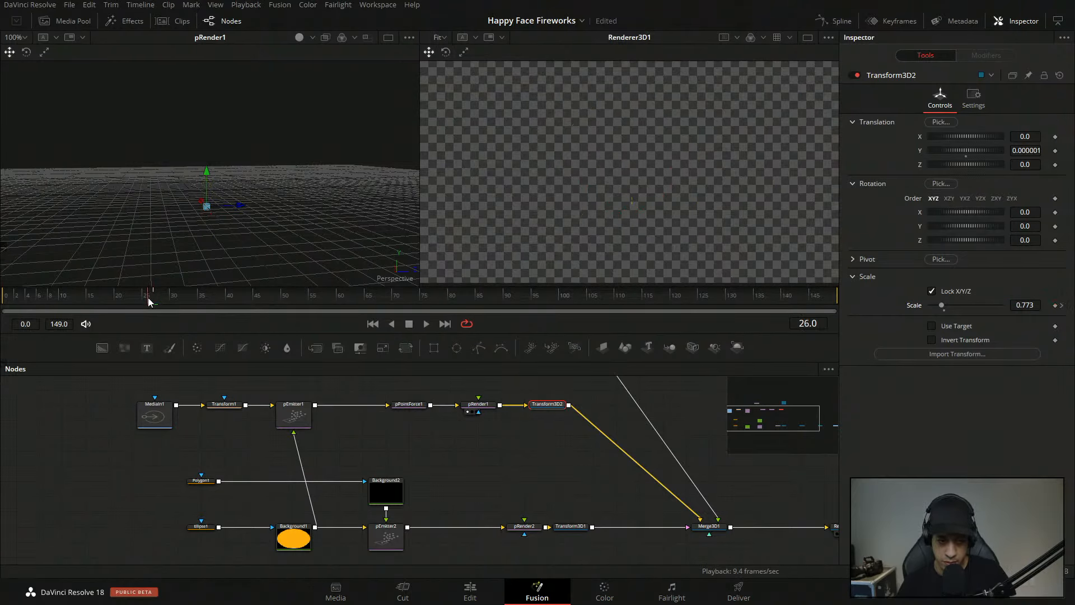
left_click(153, 297)
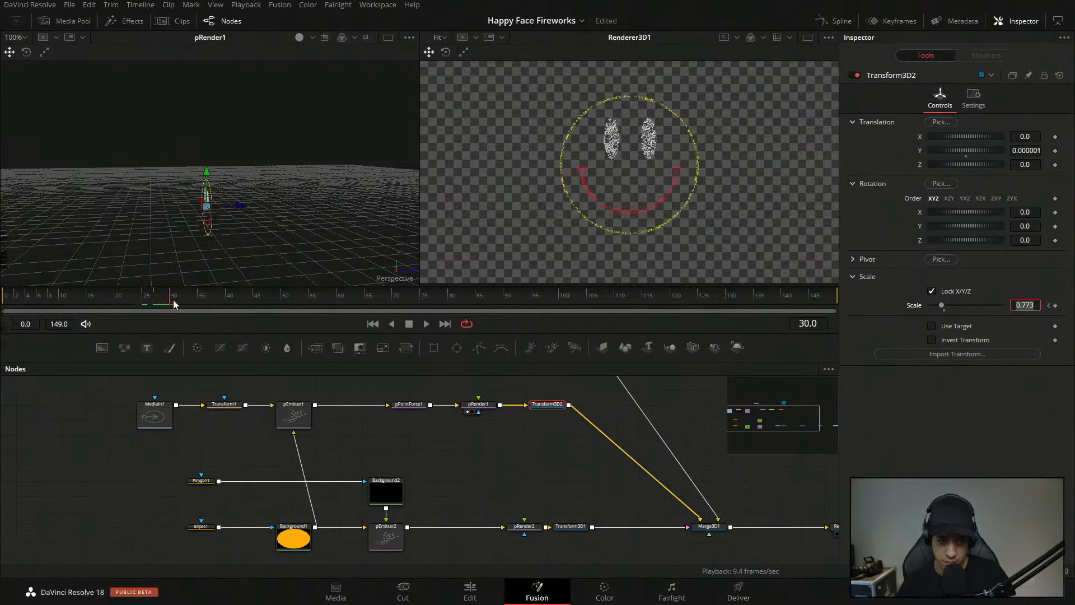
- Keyframe the 3D transform's scale at 1 on frame 35 and remove the extra scale keyframe at frame 27
left_click_drag(173, 300, 201, 301)
double_click(1025, 306)
type("1")
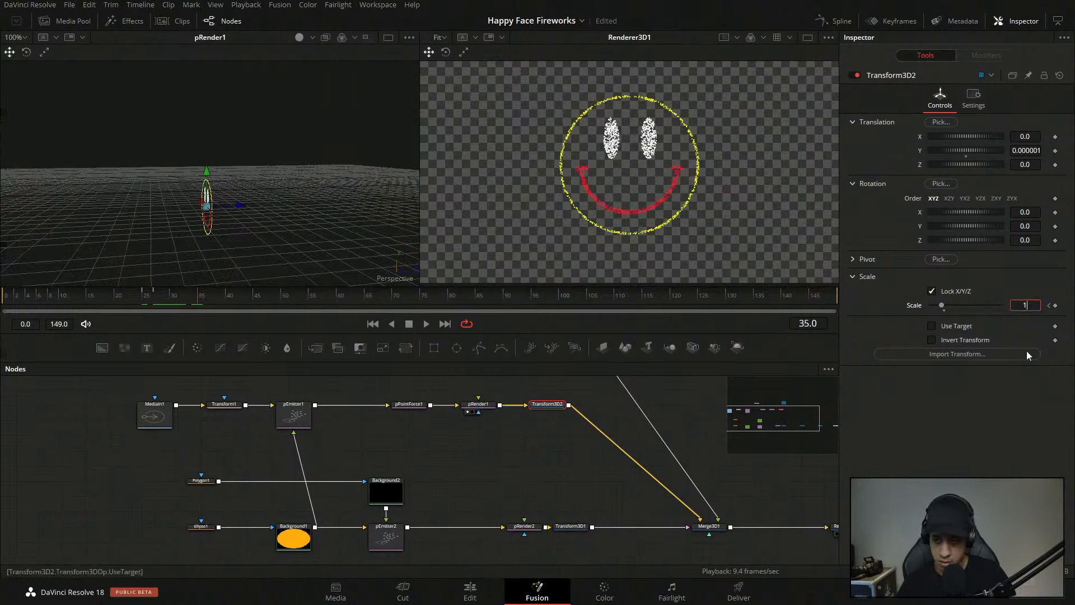
key("Return")
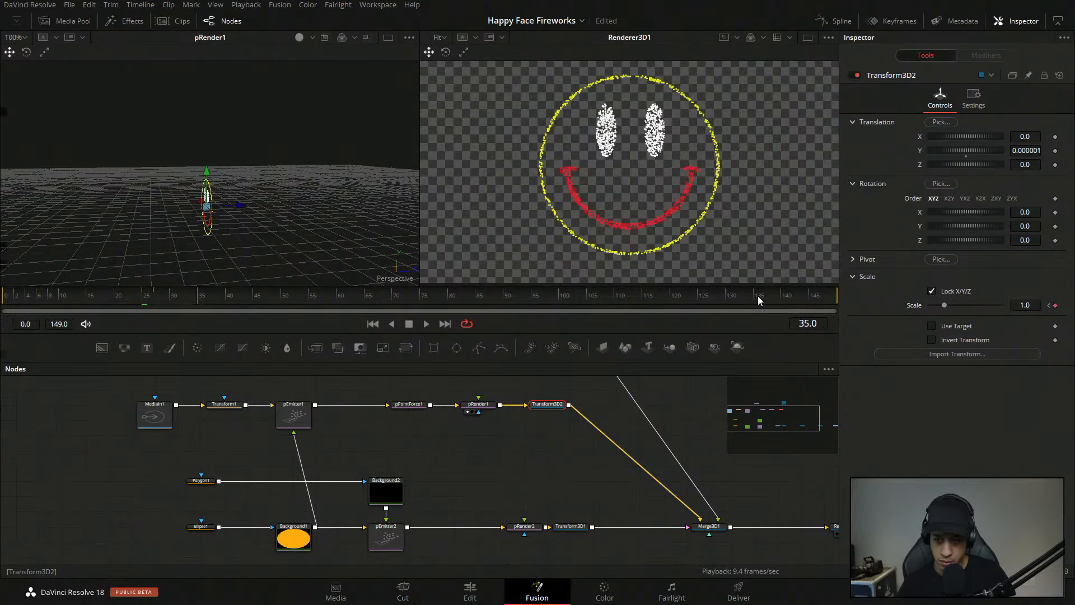
left_click(1050, 306)
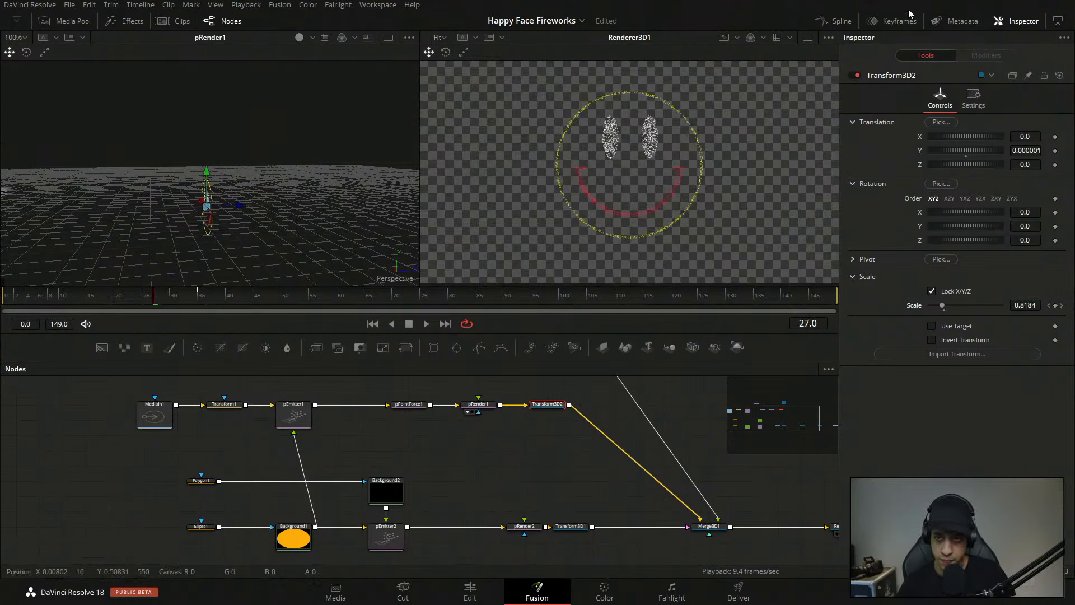
- Show Transform3D2's X Scale curve in the Spline editor, zoomed to fit, and select its first keyframe
left_click(835, 21)
left_click(465, 413)
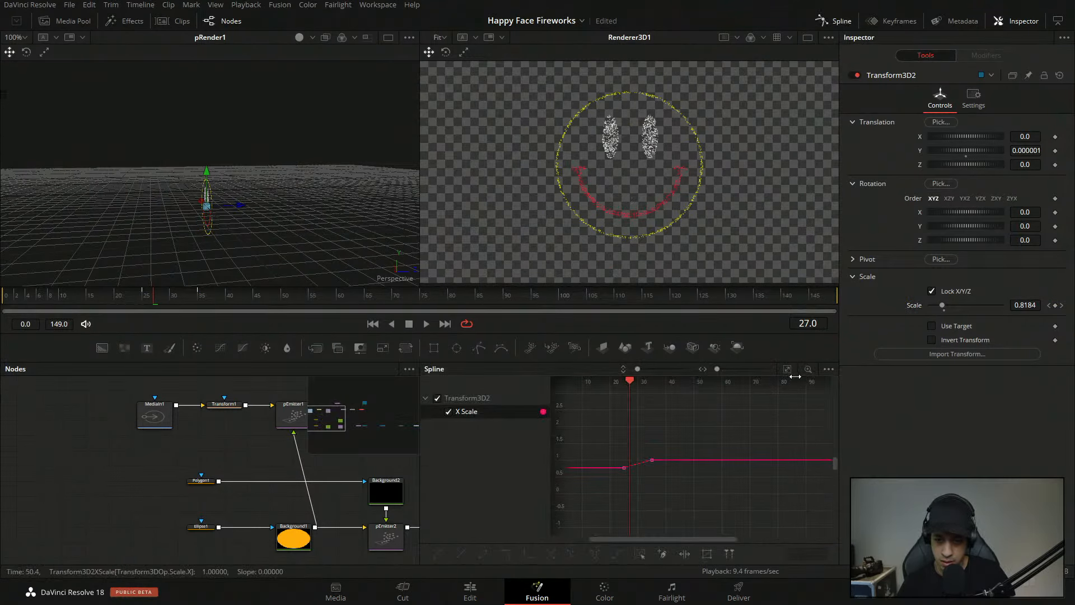
left_click(590, 508)
- Try flattening the first scale keyframe with Ease In 67.5 and Ease Out 67.0, and return it to linear
key("f")
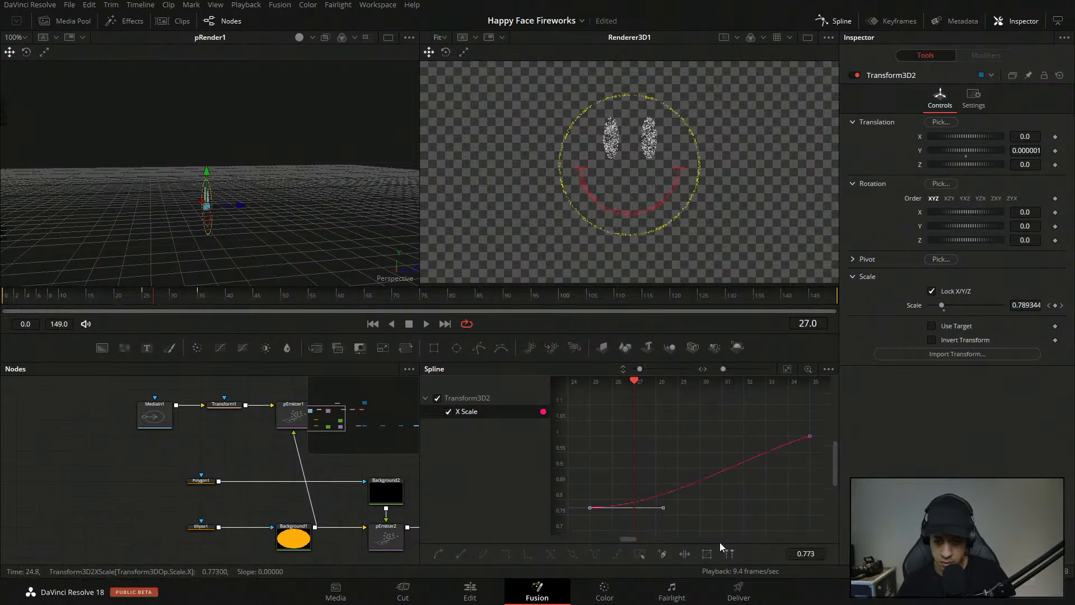
key("t")
key("t")
key("t")
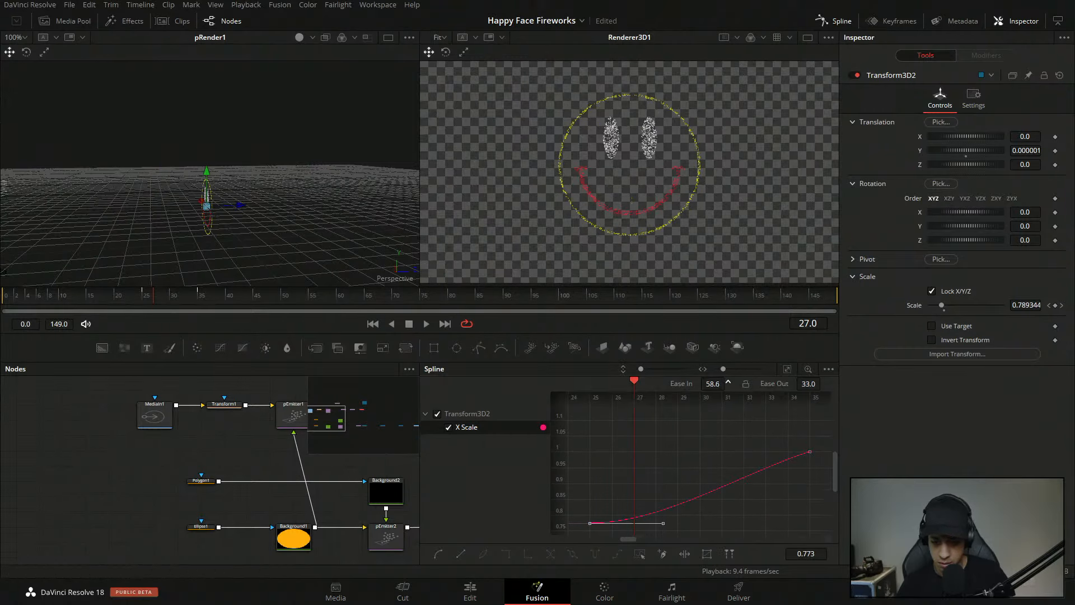
left_click_drag(785, 382, 824, 382)
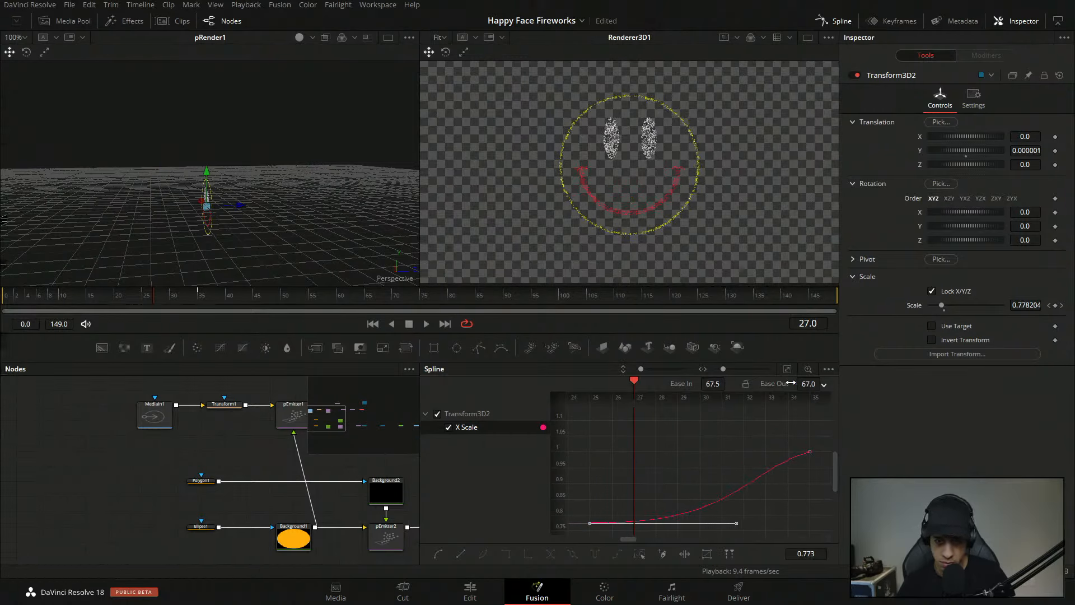
left_click_drag(239, 468, 195, 459)
key("l")
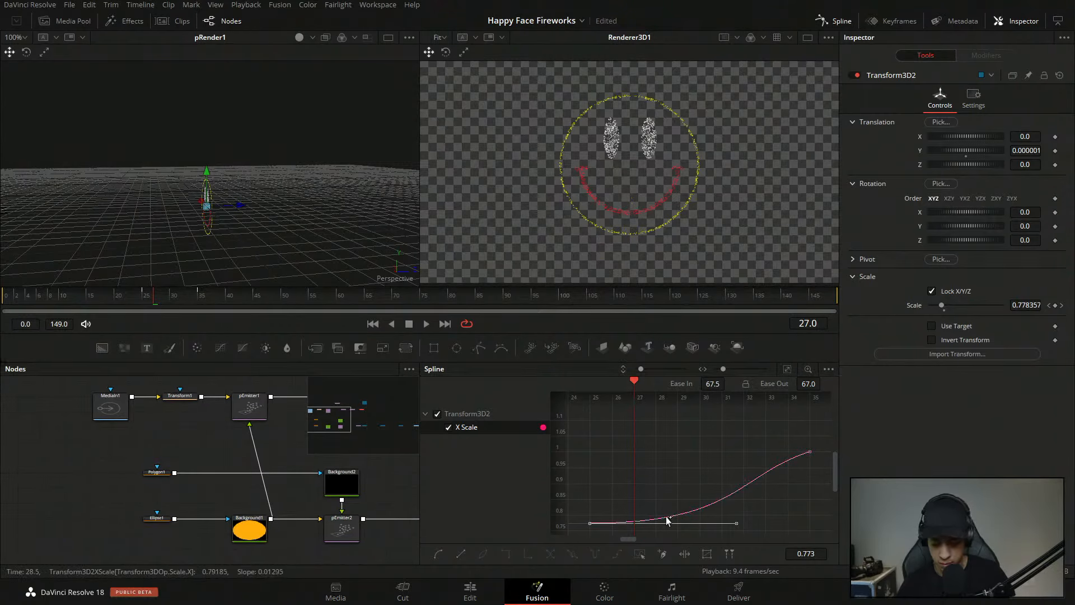
- Flatten the last X Scale keyframe at frame 35 and set its Ease In to 90.7
left_click_drag(742, 447, 825, 474)
key("f")
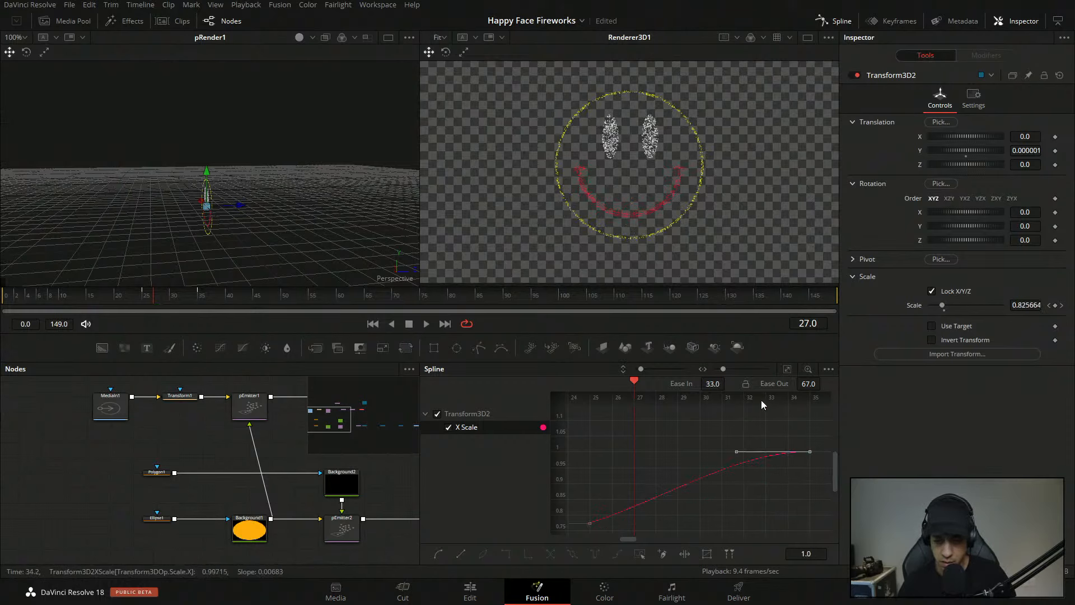
left_click_drag(693, 383, 727, 384)
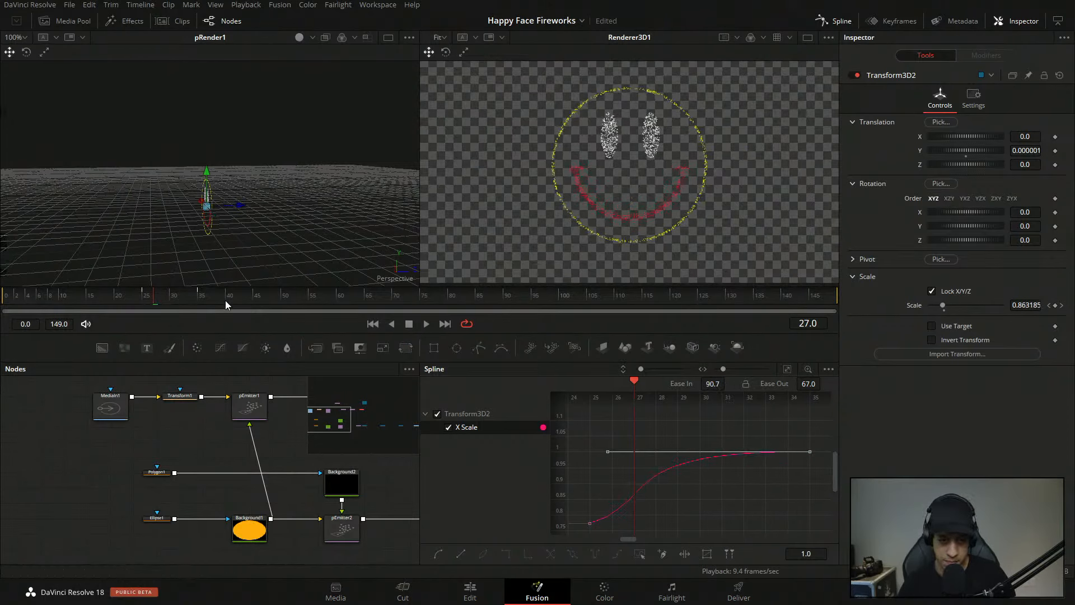
- Play back the smiley face animation around the scale keyframes to check the new easing
left_click_drag(183, 301, 206, 305)
left_click(427, 324)
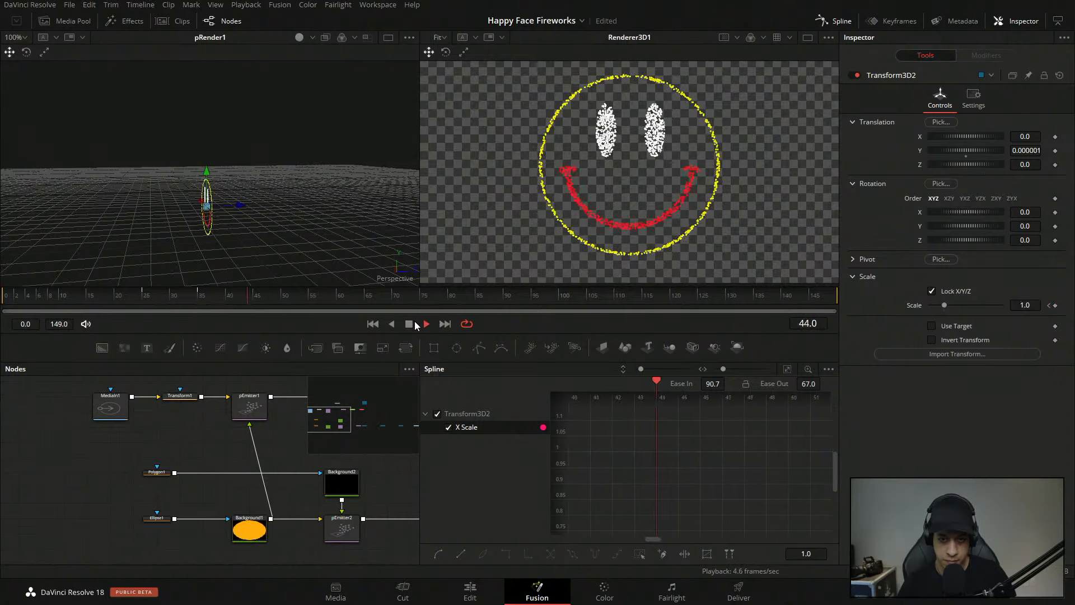
left_click(412, 325)
left_click_drag(97, 299, 93, 299)
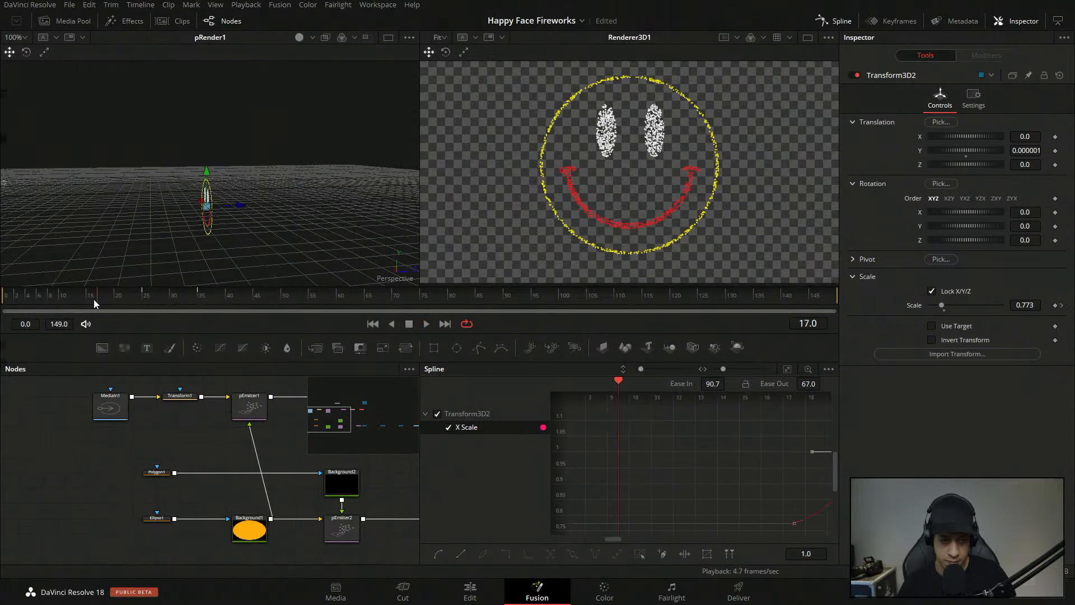
left_click(426, 325)
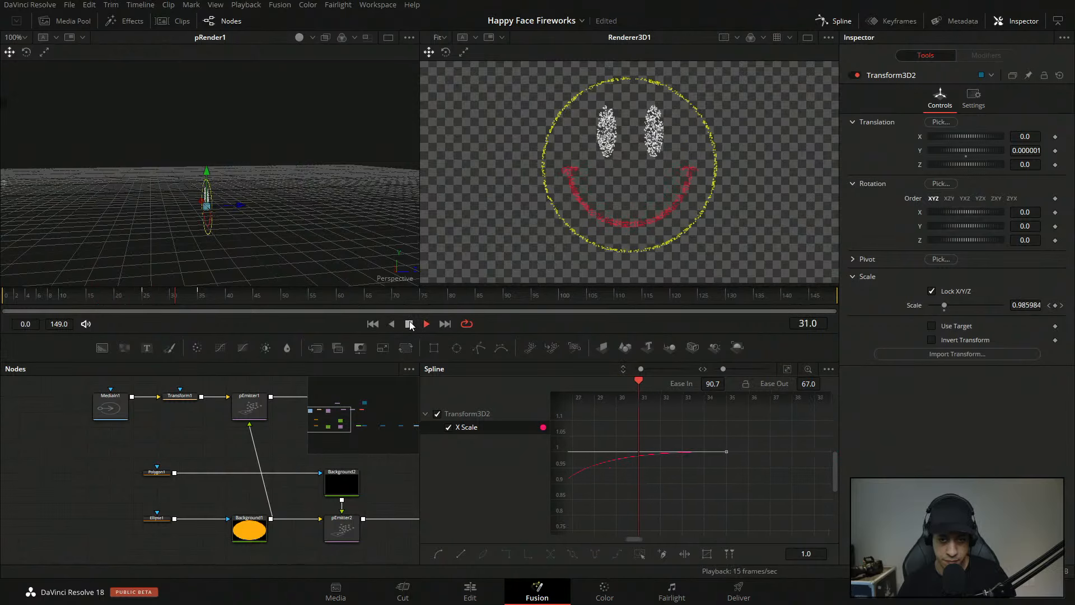
left_click(409, 324)
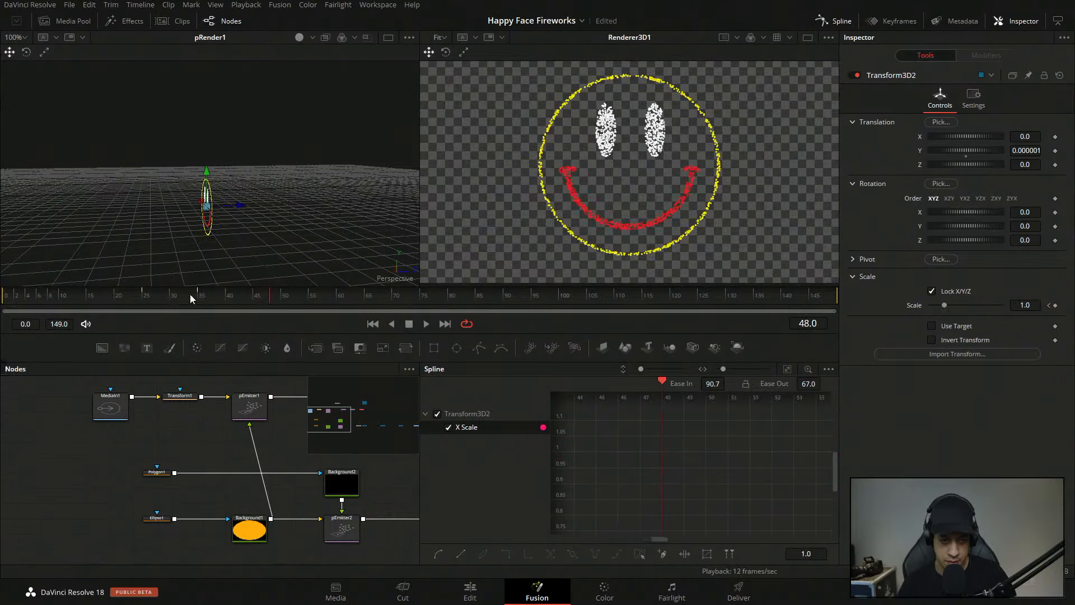
- Set Transform3D2's scale keyframe at frame 25 to 0.9 and play back the smiley face burst
left_click_drag(193, 296, 143, 301)
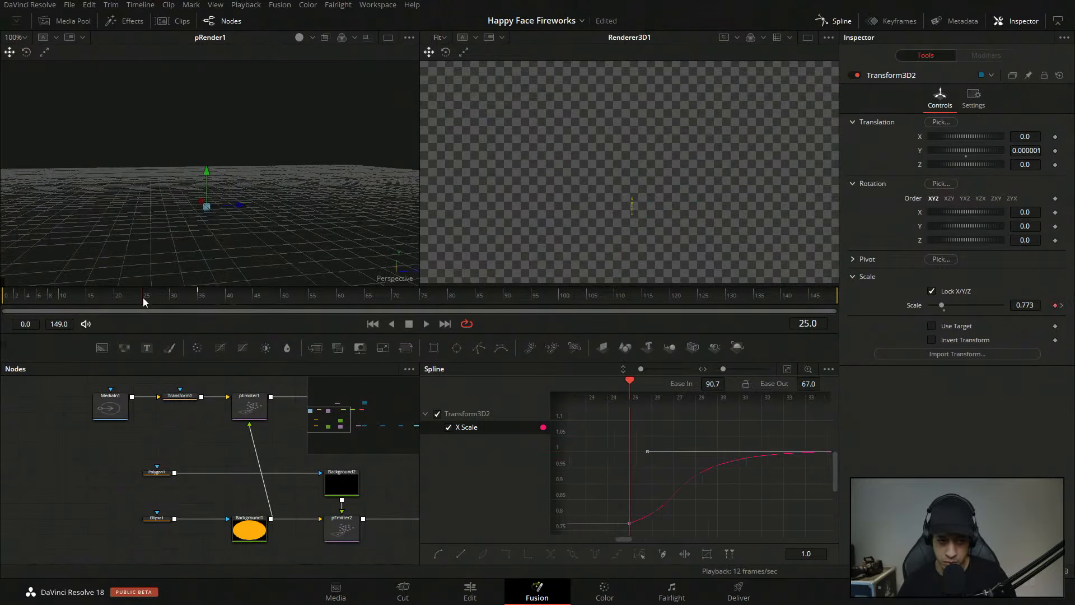
left_click(1035, 306)
type("0.9")
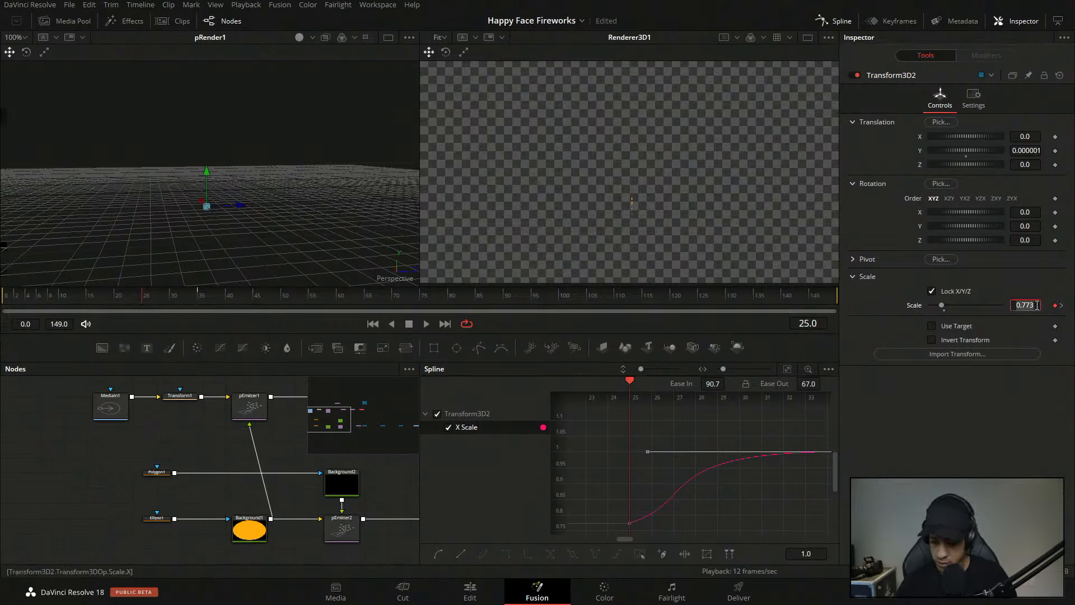
key("Tab")
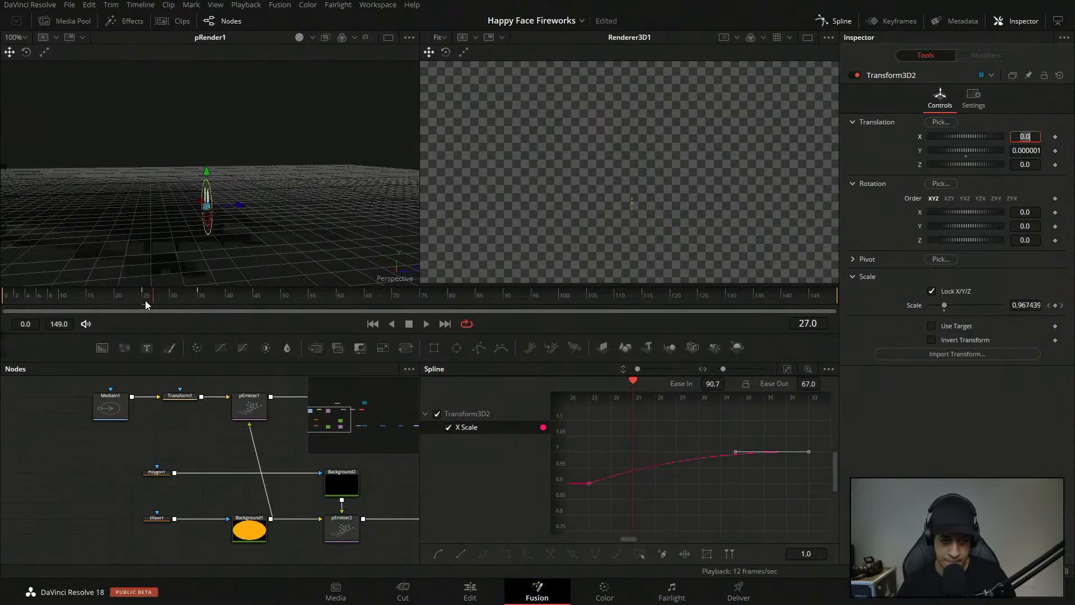
left_click_drag(146, 300, 119, 301)
left_click(426, 323)
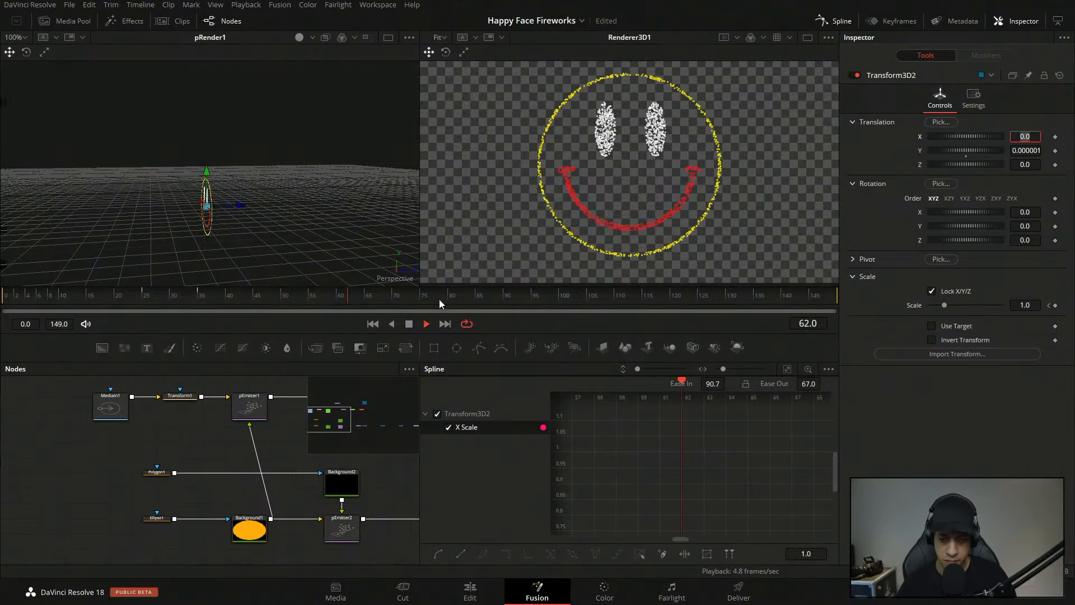
left_click(409, 324)
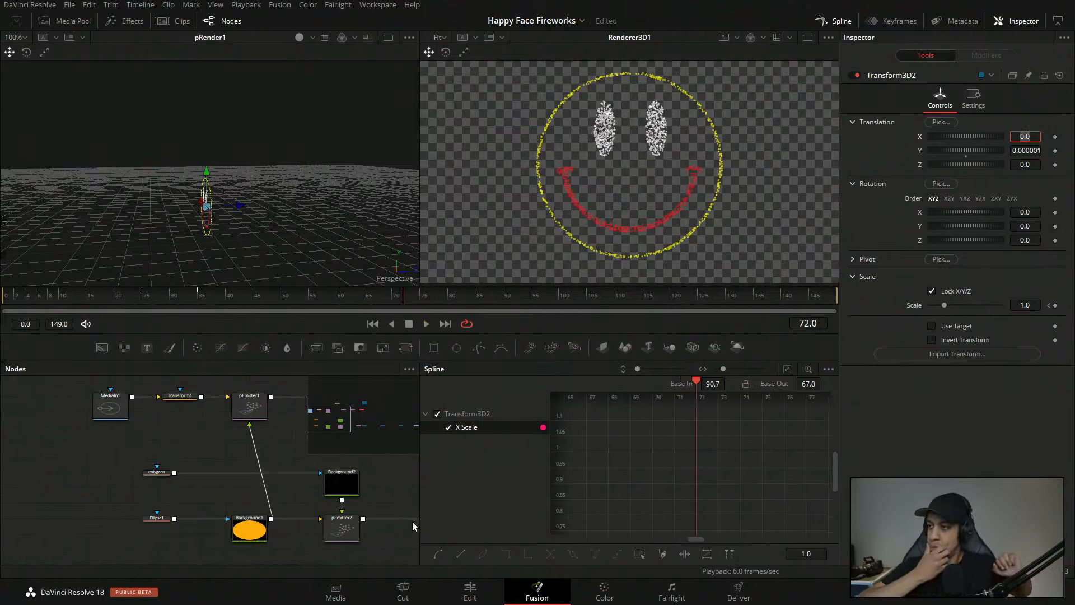
- Line up the Background1 node's output beneath pEmitter1 in the node graph and save the project
key("ctrl+s")
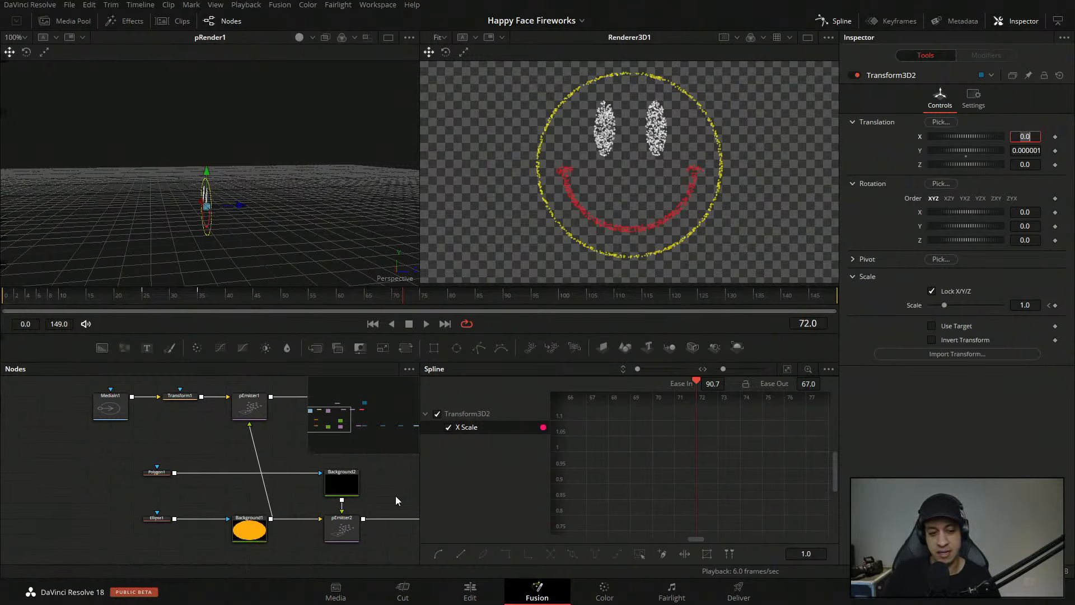
left_click_drag(388, 494, 368, 505)
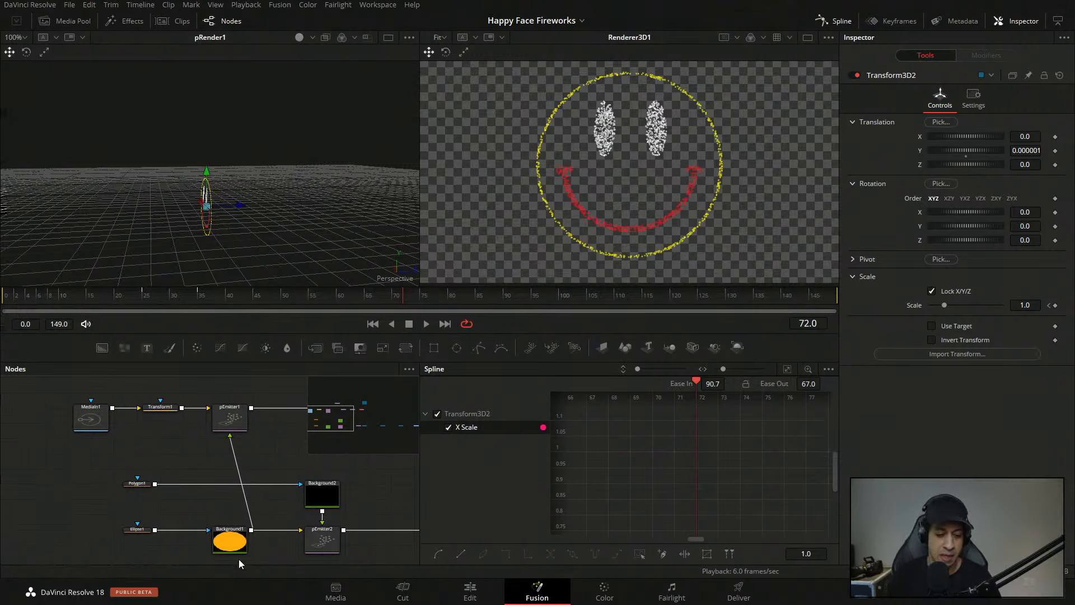
left_click_drag(238, 540, 214, 541)
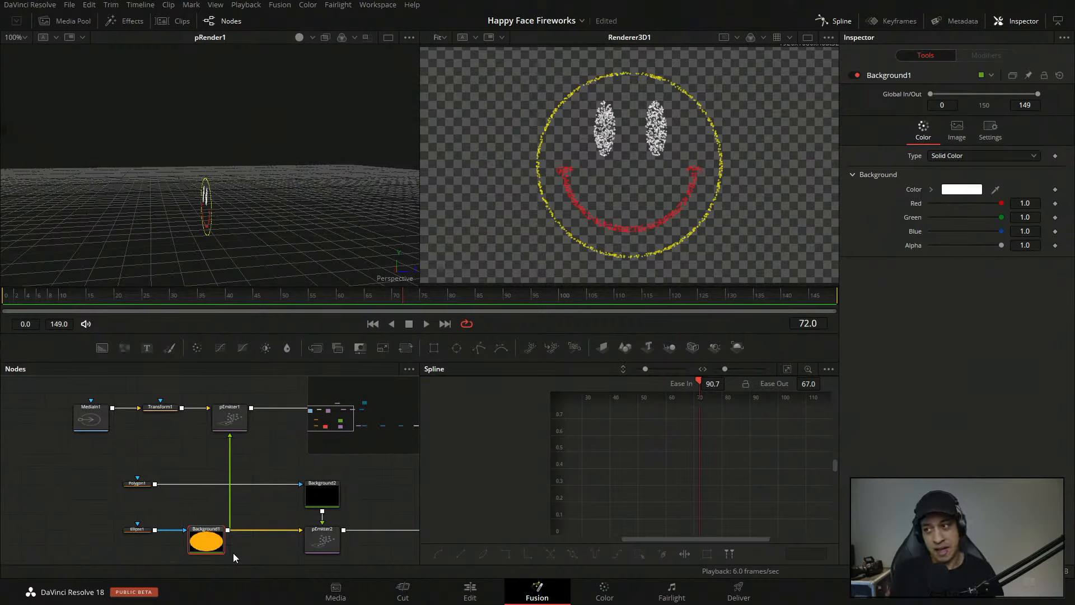
key("ctrl+s")
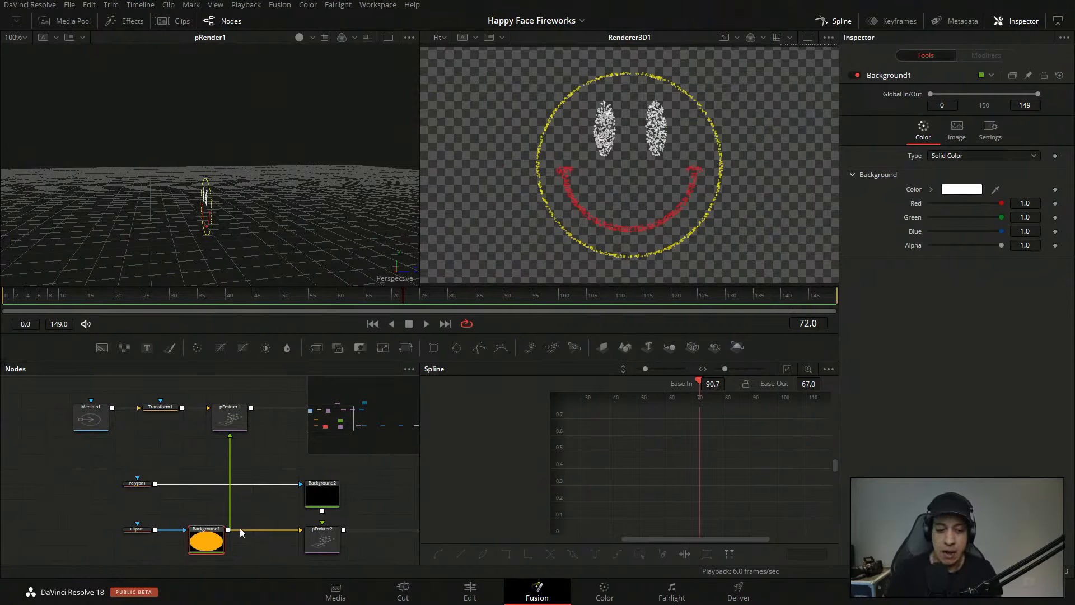
left_click(374, 479)
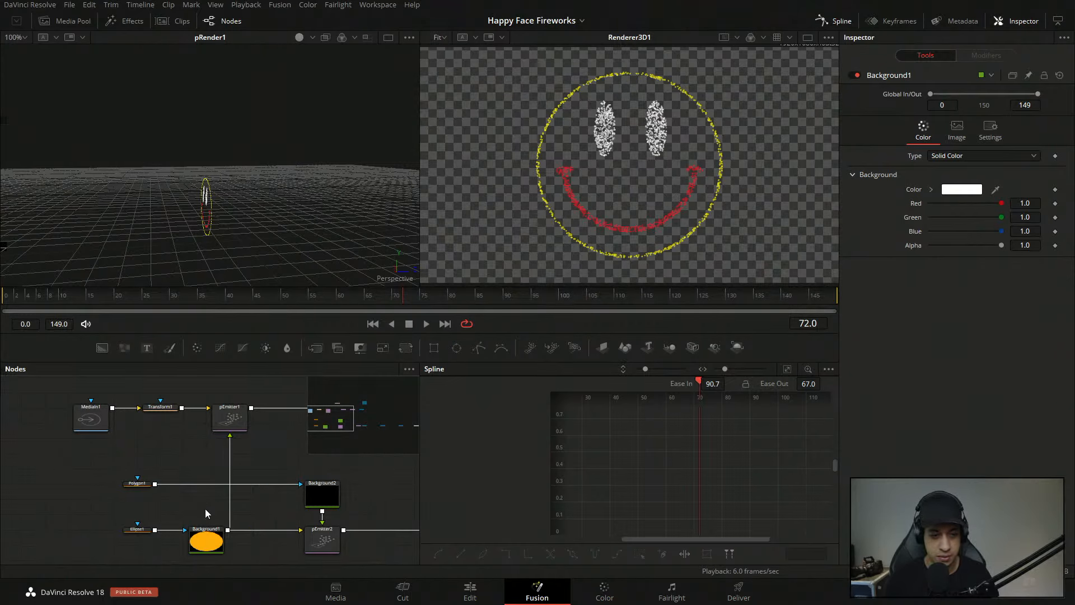
- Play back the smiley face animation from its first frames to review how the face expands
left_click_drag(230, 491, 146, 507)
left_click_drag(146, 292, 22, 295)
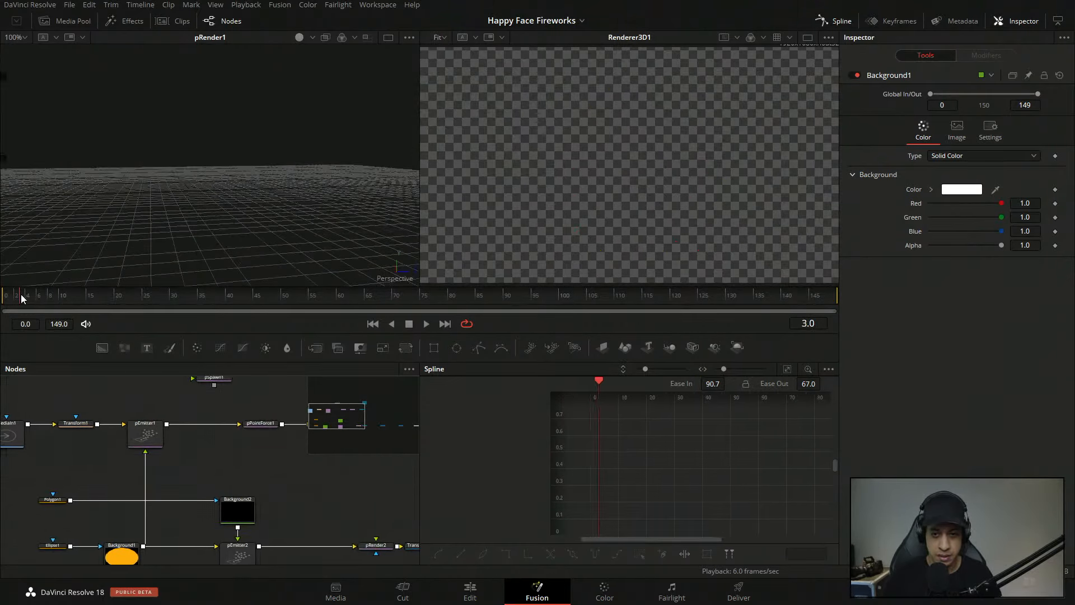
key("space")
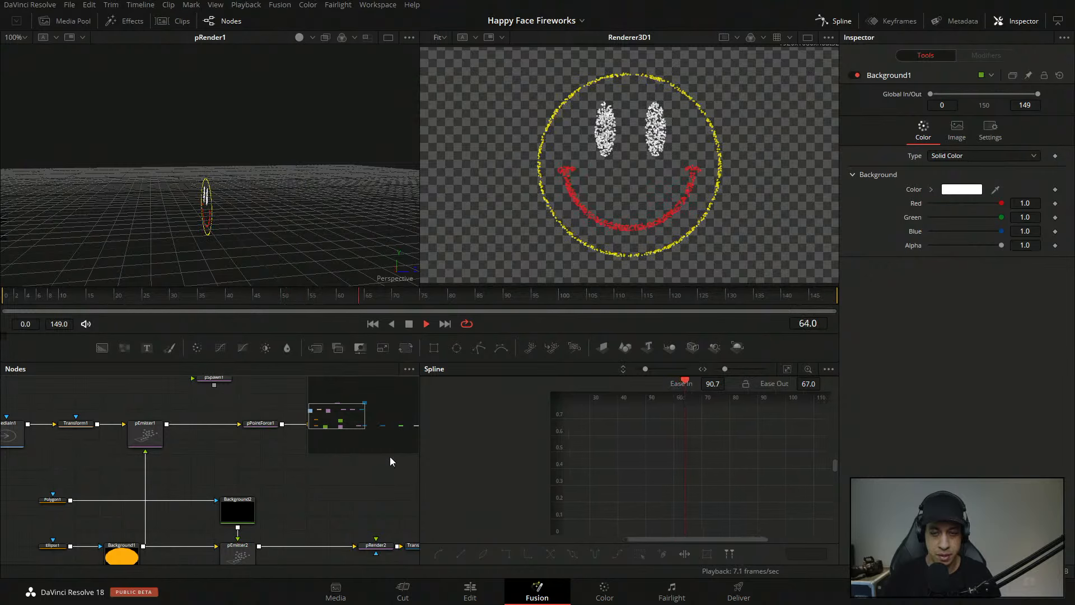
key("space")
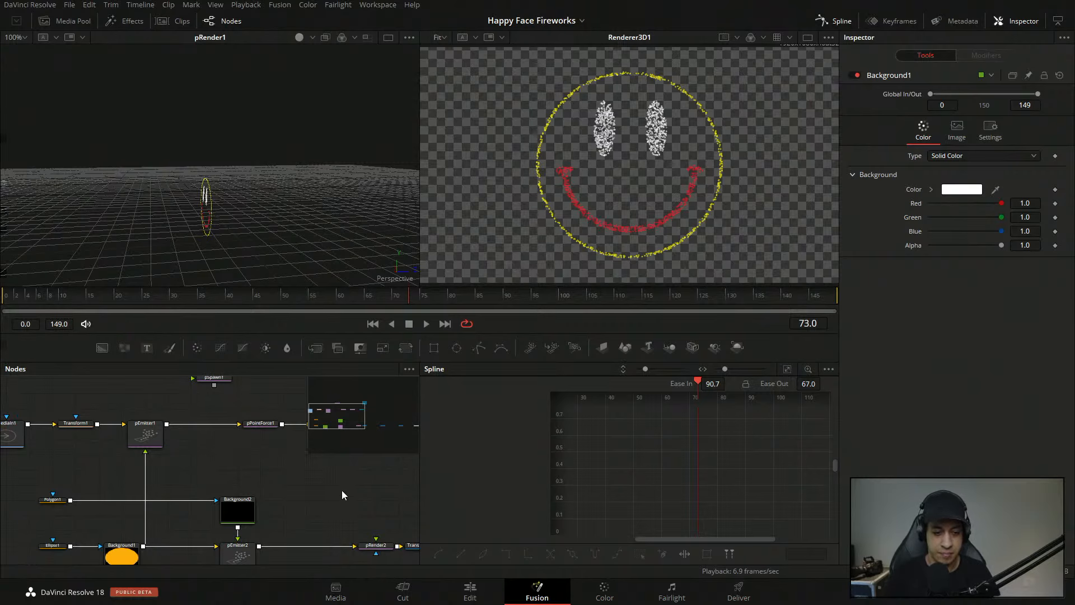
left_click_drag(342, 489, 349, 509)
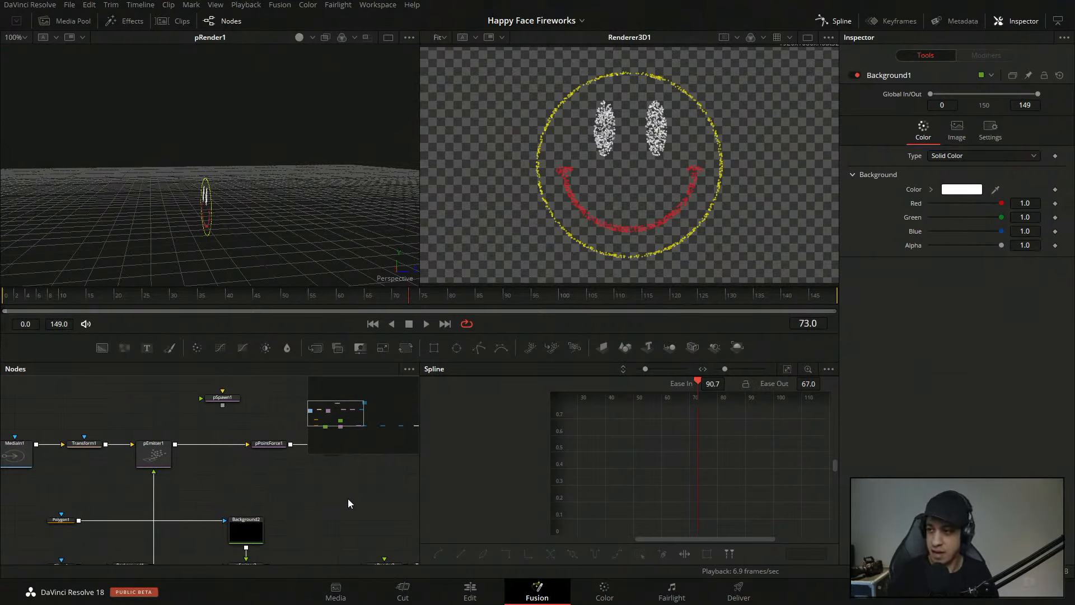
left_click_drag(304, 537, 275, 542)
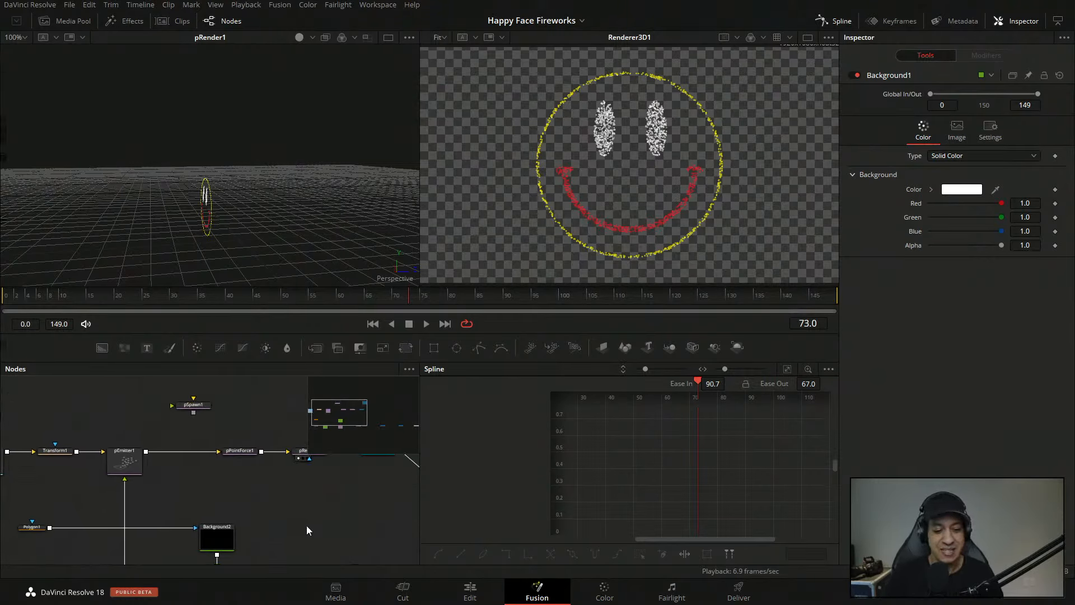
left_click_drag(267, 432, 281, 423)
left_click(12, 305)
left_click_drag(12, 305, 177, 317)
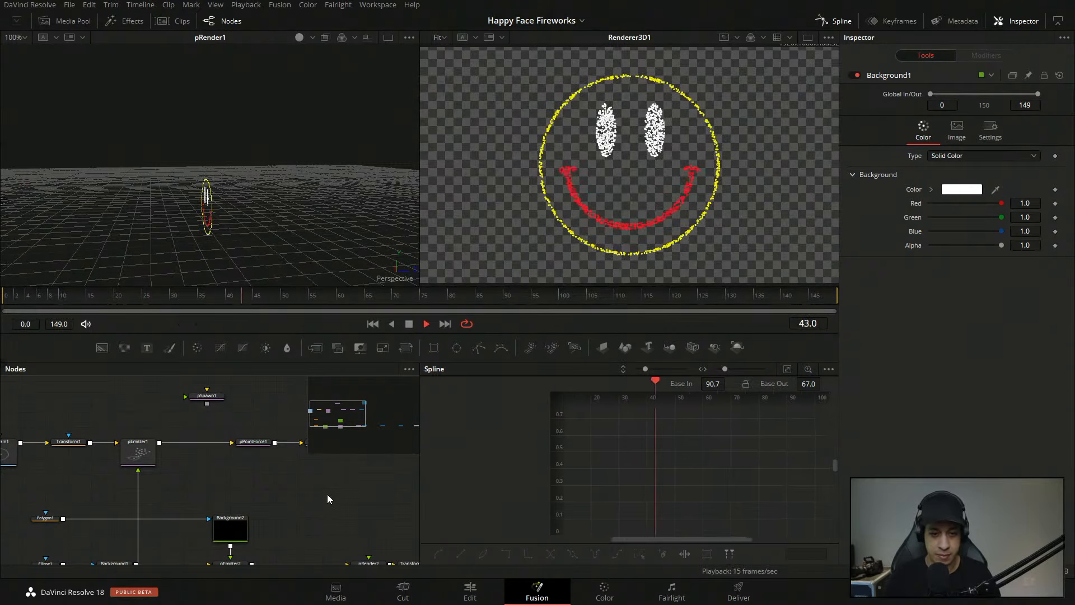
key("space")
- Move Transform3D2's last X Scale keyframe to about frame 58 in the Spline editor
left_click_drag(343, 523, 215, 477)
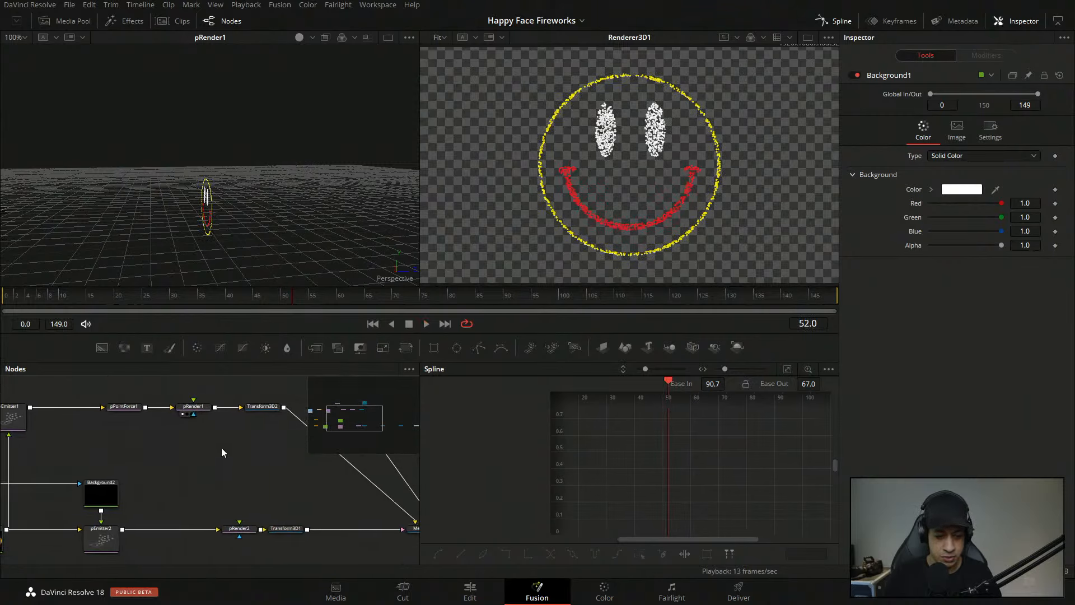
left_click_drag(176, 448, 120, 440)
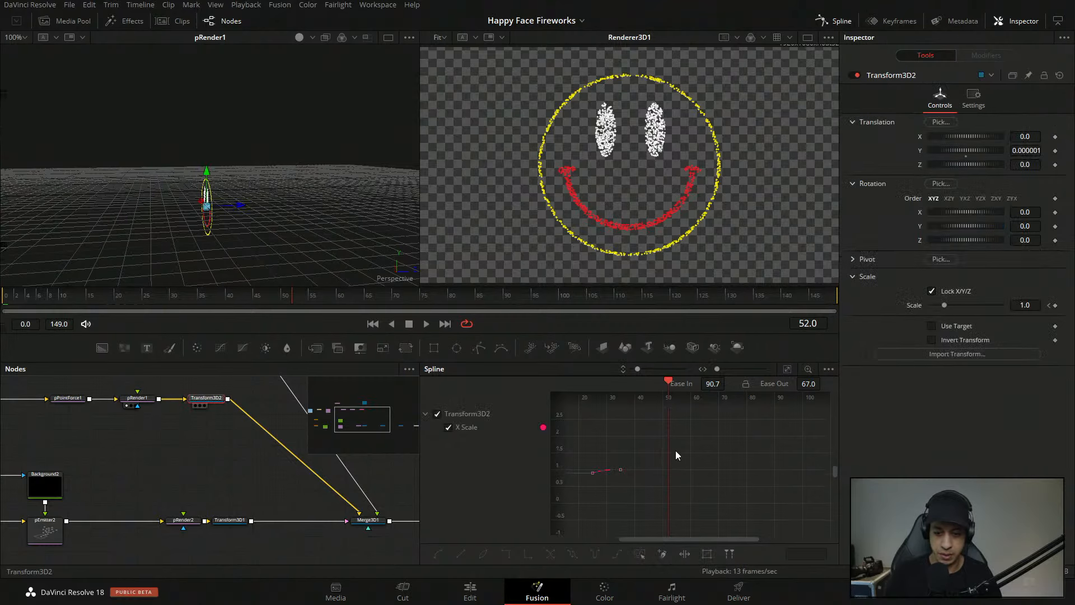
left_click(835, 21)
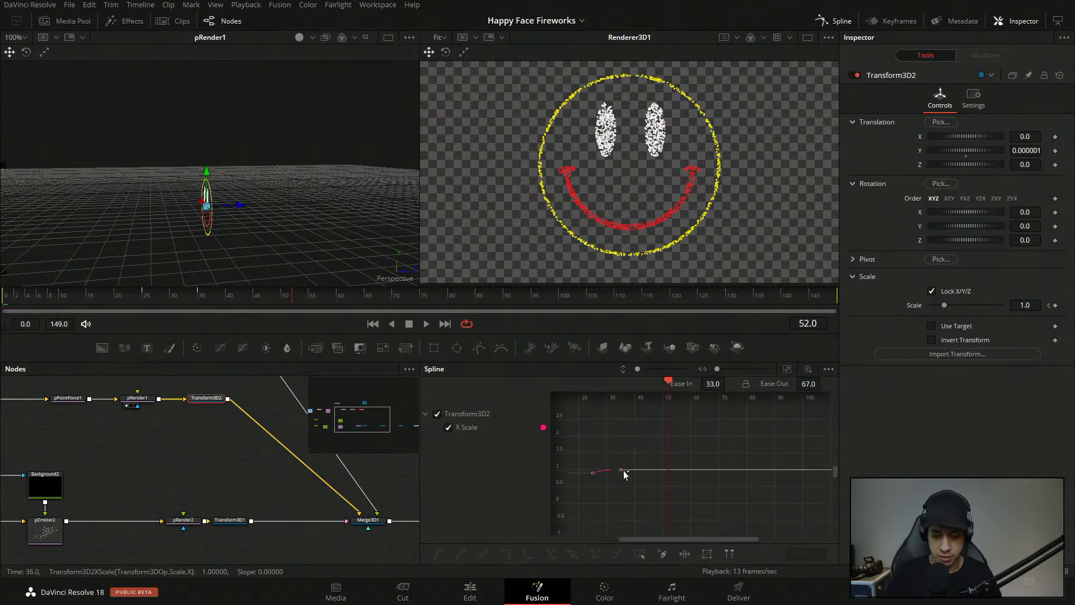
left_click(654, 470)
left_click(684, 470)
- Make the X Scale curve linear, then flatten its last keyframe and set that keyframe's Ease In to 70.8
left_click_drag(713, 448, 593, 497)
key("shift+l")
left_click_drag(718, 441, 683, 497)
key("f")
key("t")
key("t")
left_click_drag(723, 383, 744, 384)
- Play back the animation from before the scale keyframes to check the longer scale-up
left_click(80, 298)
key("space")
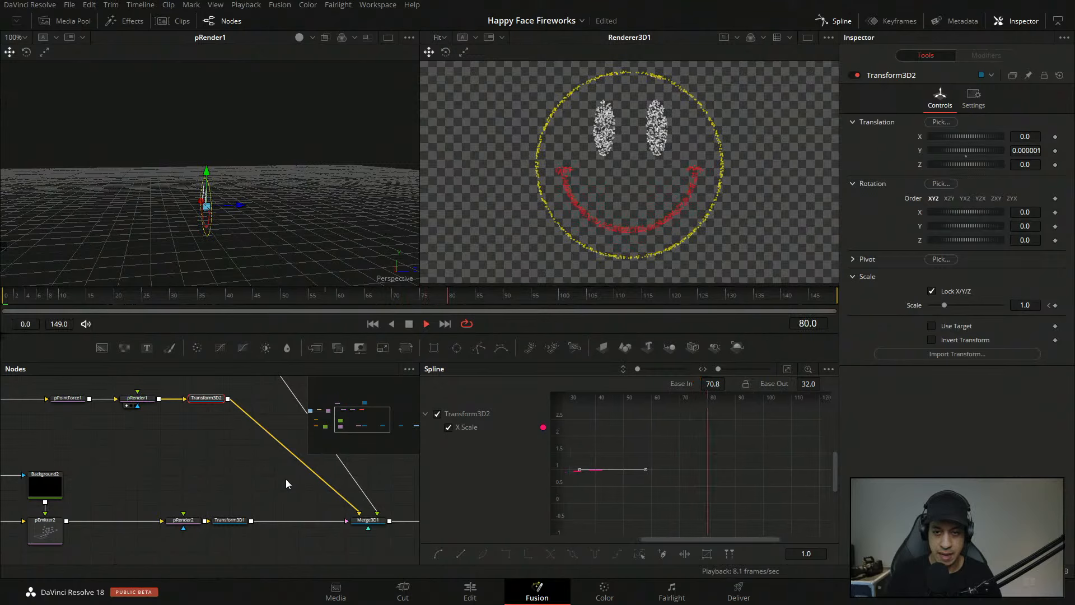
key("space")
left_click_drag(160, 455, 250, 480)
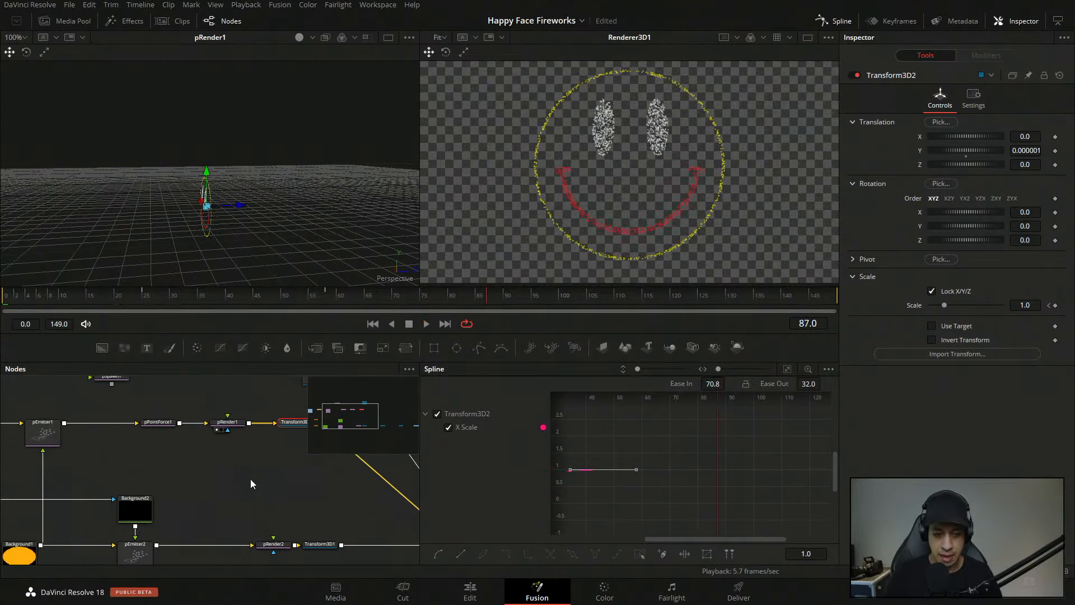
- Set the Power of pPointForce1 to 2.0 and play back the particles from about frame 80
left_click(158, 425)
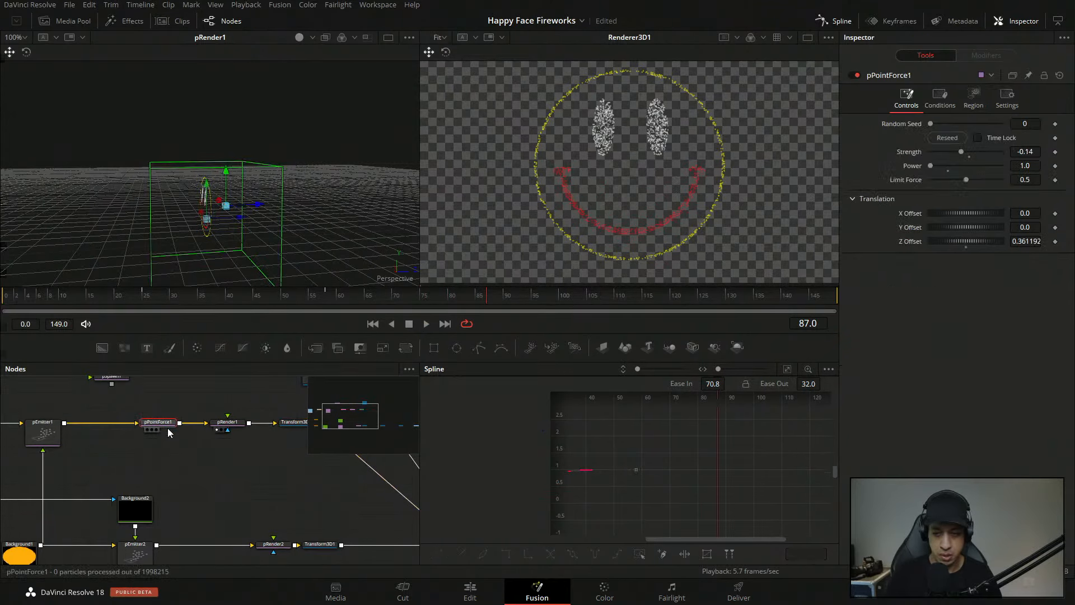
left_click_drag(167, 428, 136, 427)
left_click(943, 169)
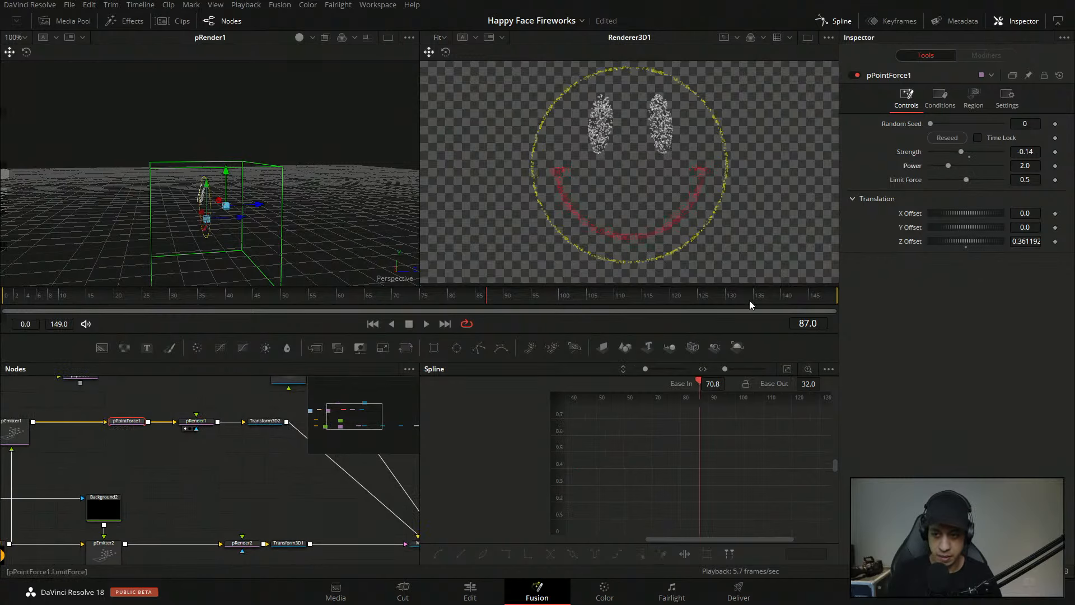
left_click_drag(321, 477, 269, 458)
left_click(444, 294)
key("space")
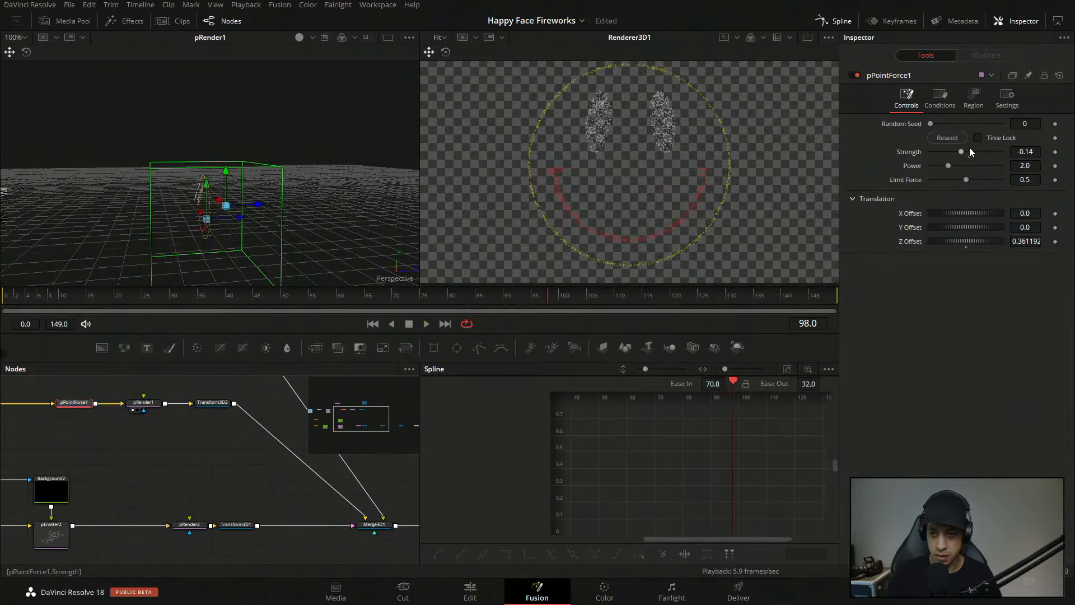
- Try pPointForce1 Strength values of 0.1 and -1.0, checking the effect on the smiley face
left_click_drag(963, 153, 970, 157)
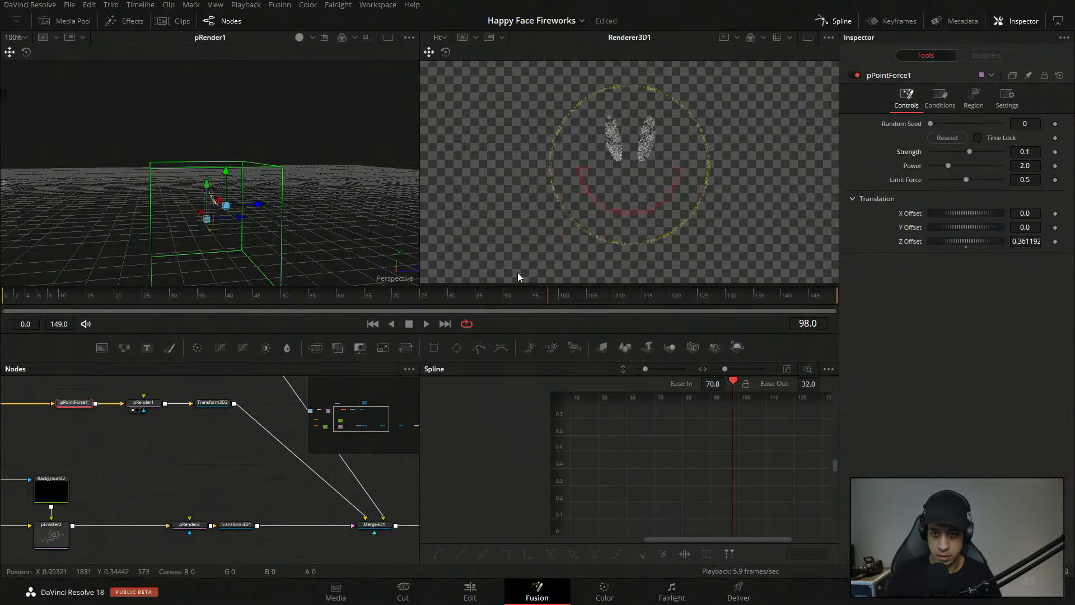
left_click(435, 302)
key("space")
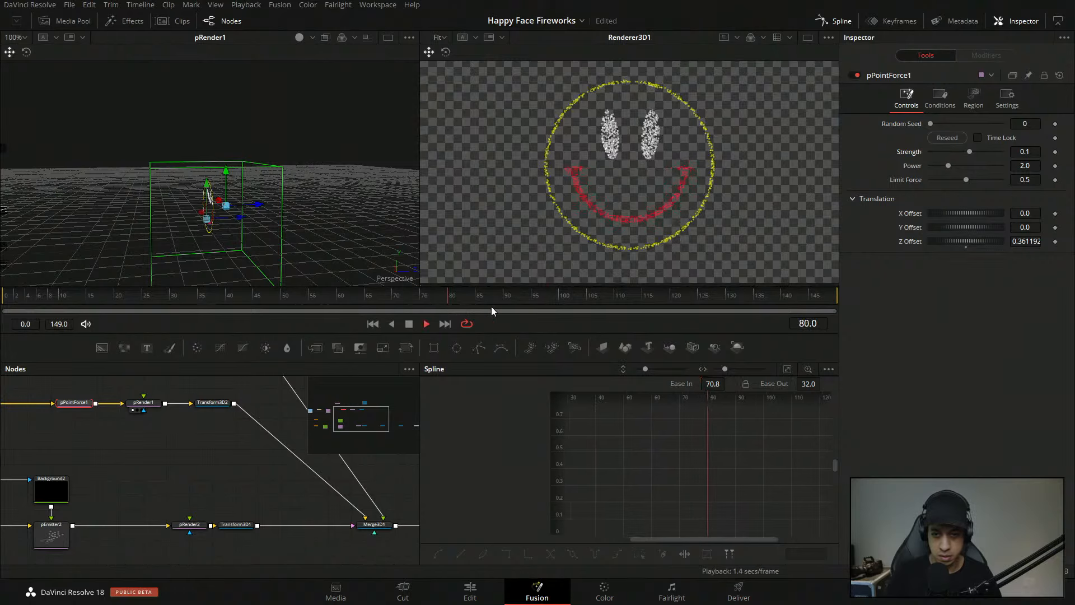
key("space")
left_click(1041, 151)
type("-1")
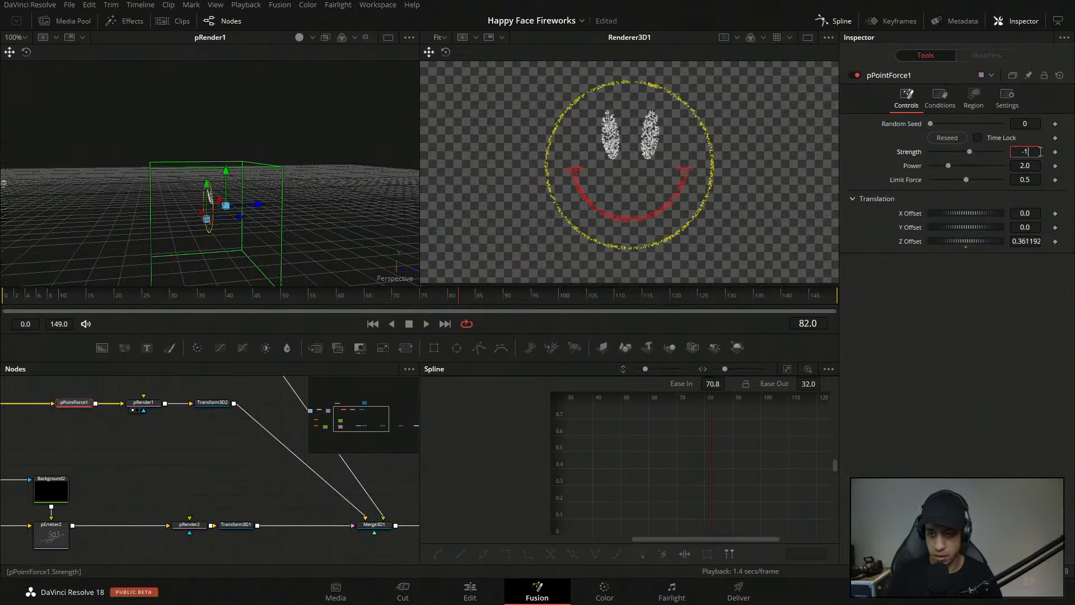
key("Tab")
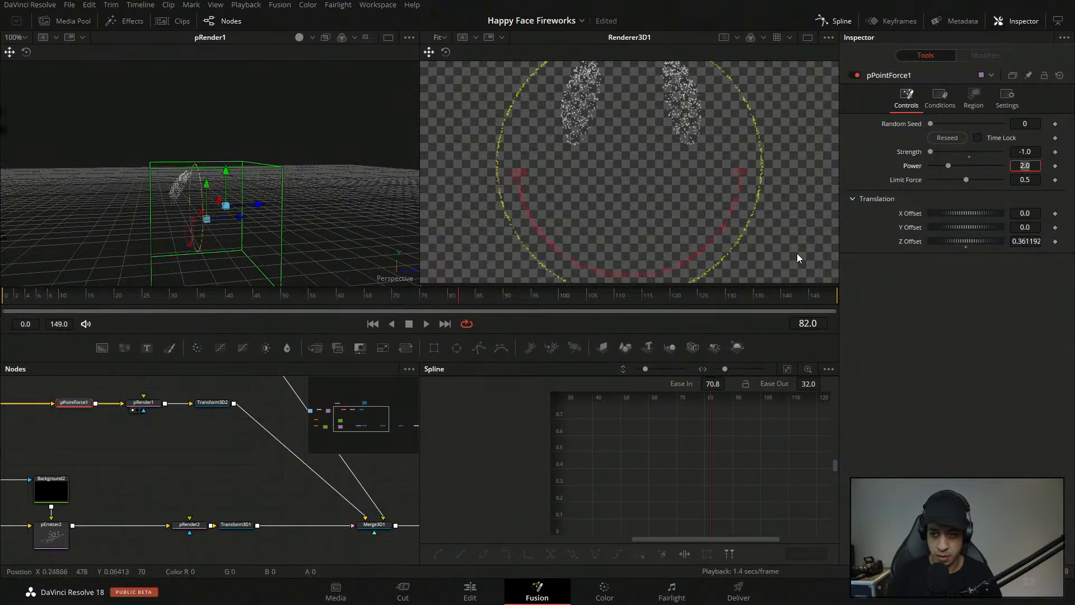
- Set the Strength of pPointForce1 to -0.1 and play back the animation from frame 45
left_click(1036, 153)
type("-0")
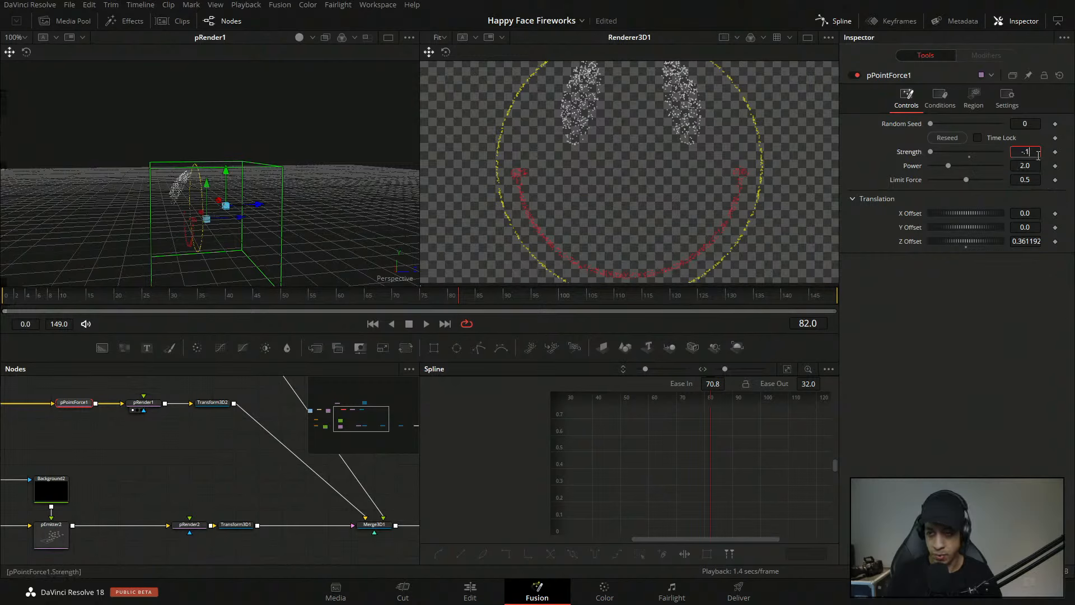
type(".1")
key("Tab")
left_click(252, 301)
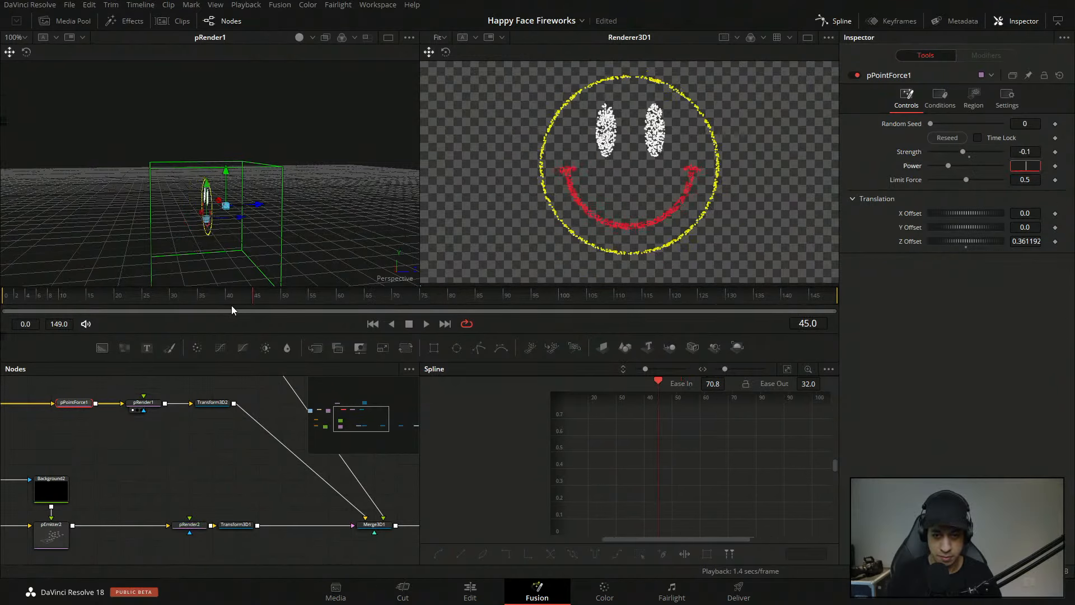
left_click(424, 323)
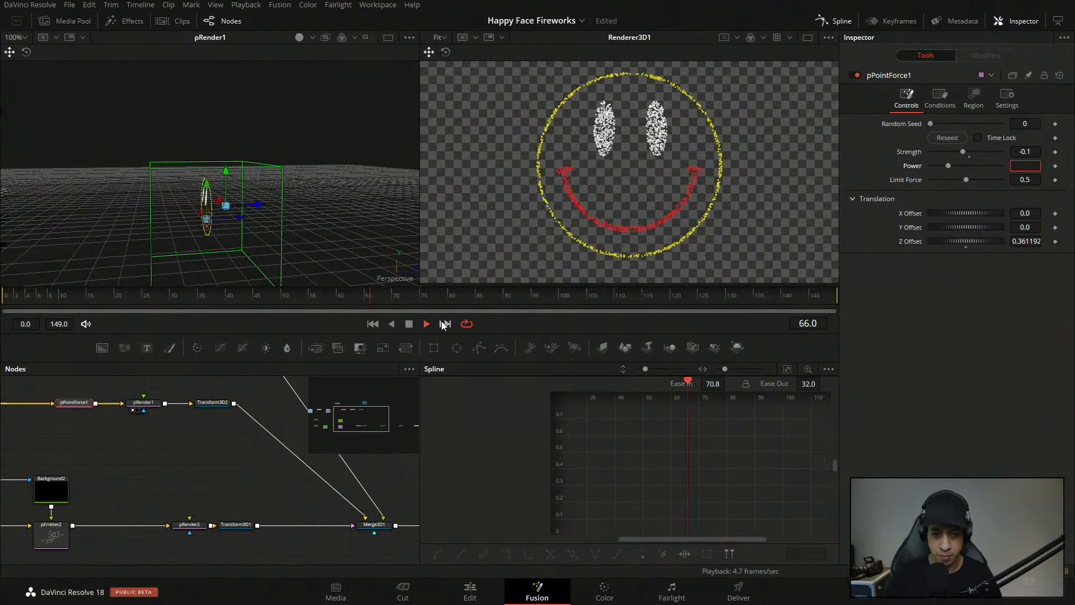
left_click(1000, 335)
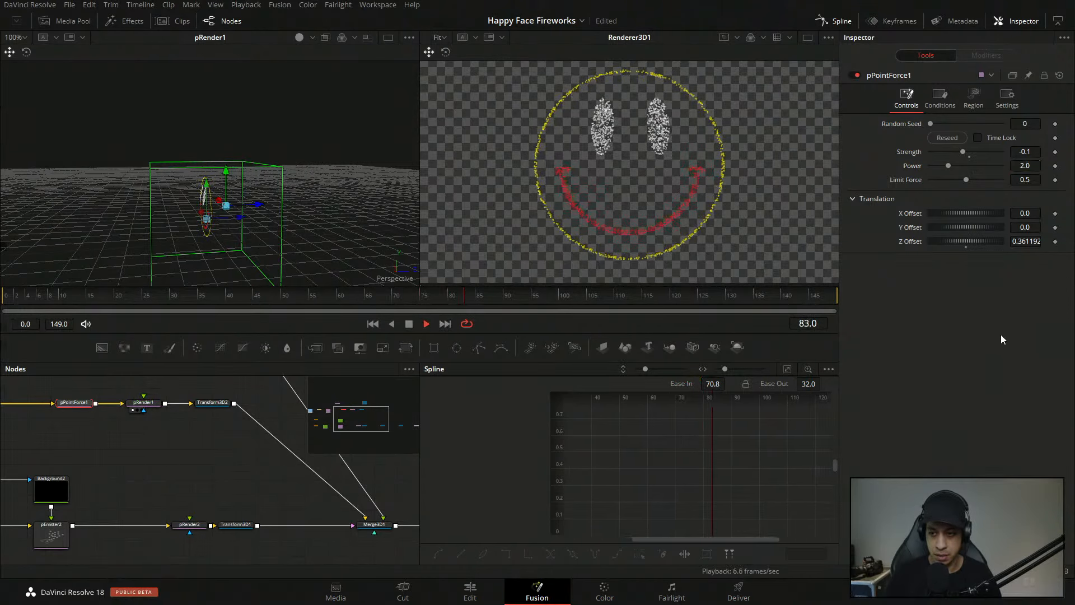
key("space")
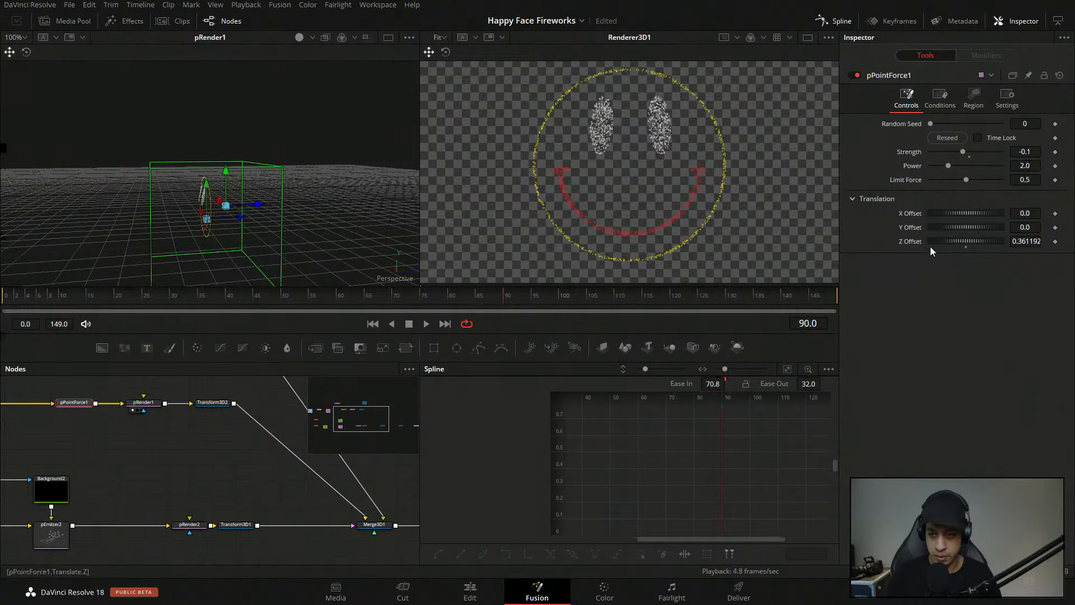
- Reset the Z Offset of pPointForce1 to 0.0 and view the particles from an angle in the perspective view
double_click(928, 241)
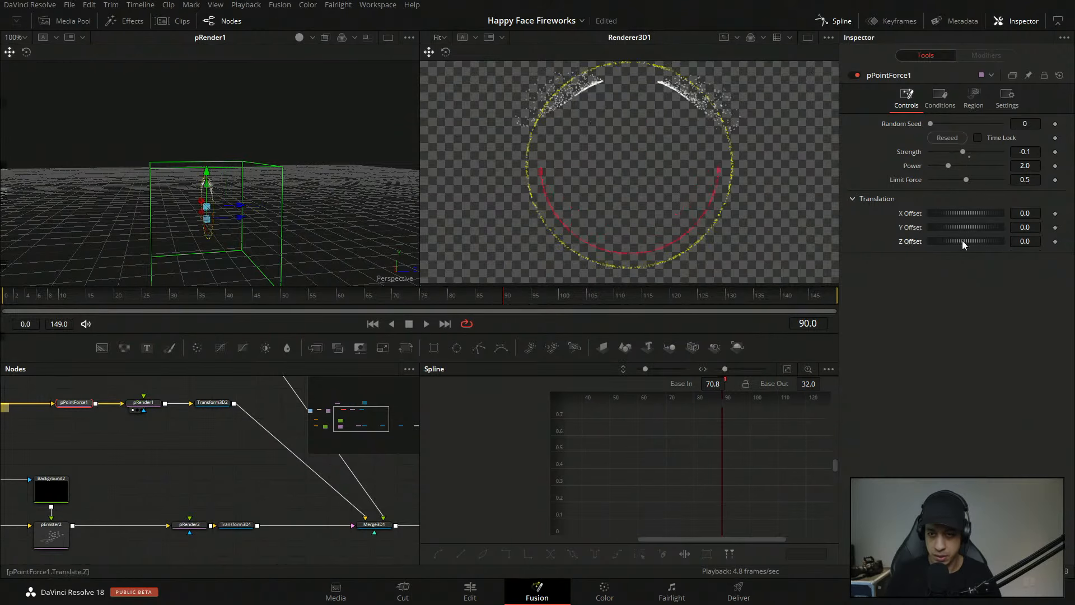
left_click_drag(370, 240, 307, 244)
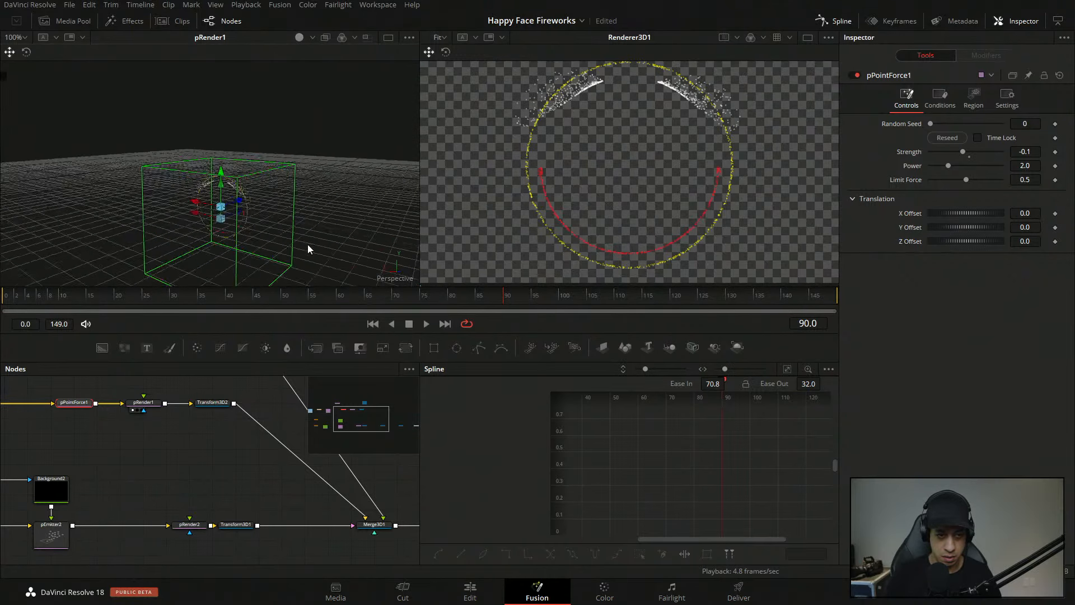
- Try a Z Offset of -0.72 on pPointForce1 and play back the particles from frame 54
left_click_drag(381, 290, 305, 304)
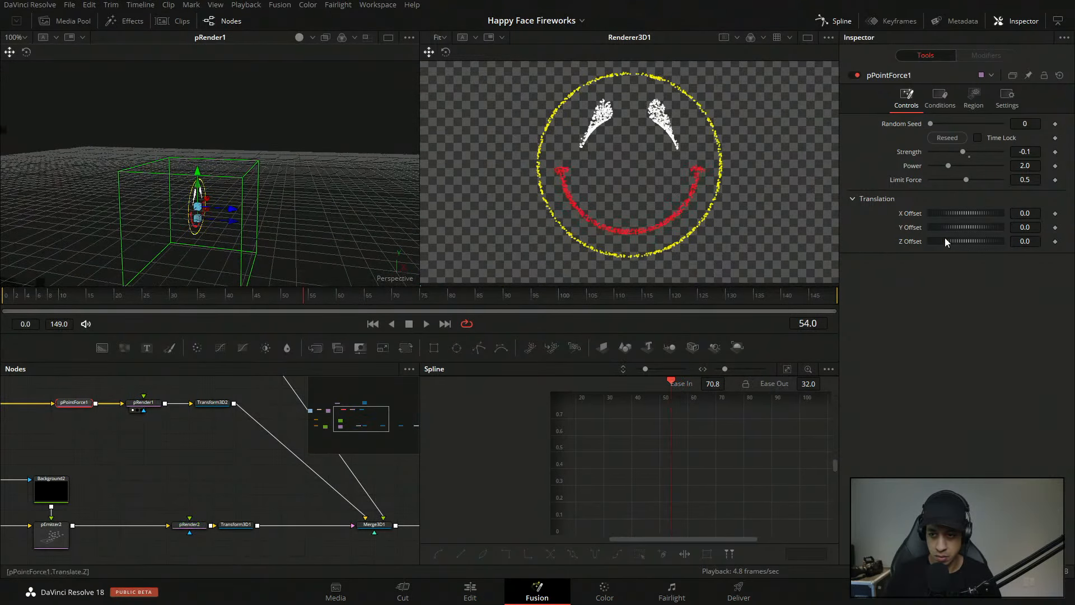
left_click_drag(946, 240, 966, 251)
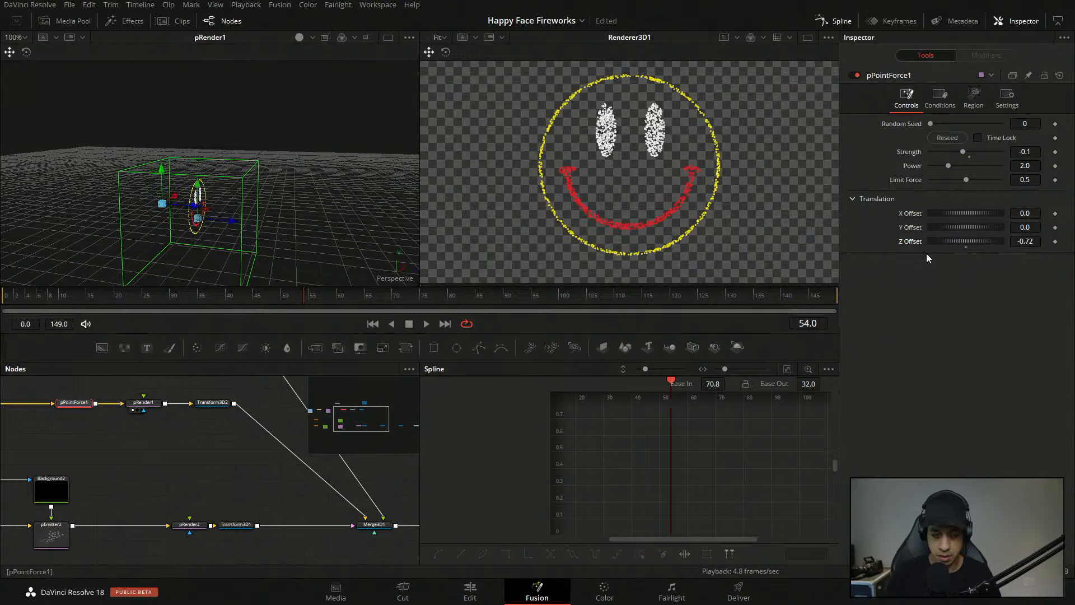
key("space")
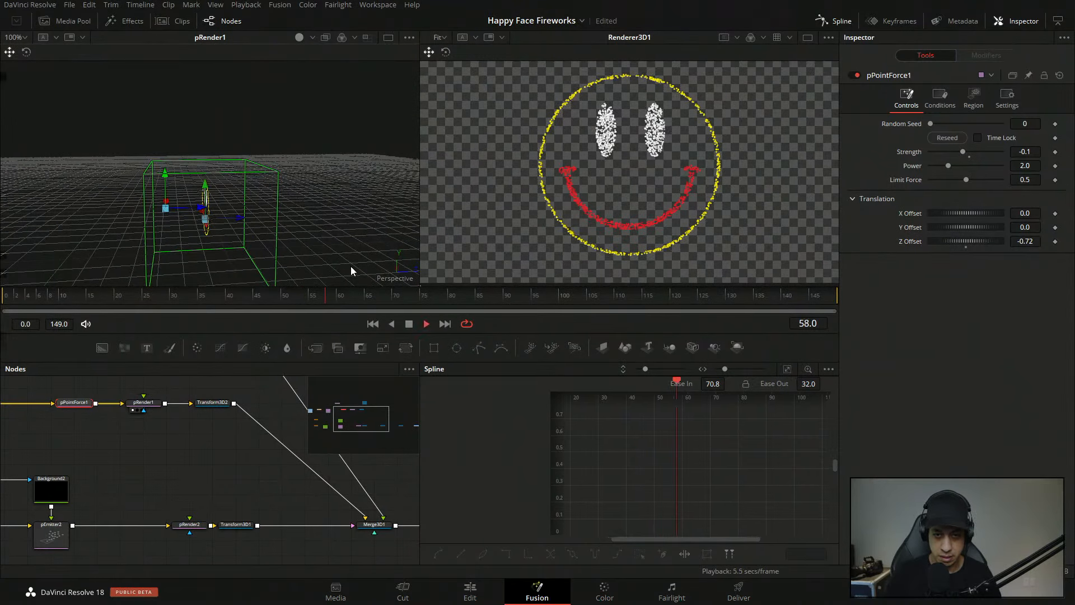
key("space")
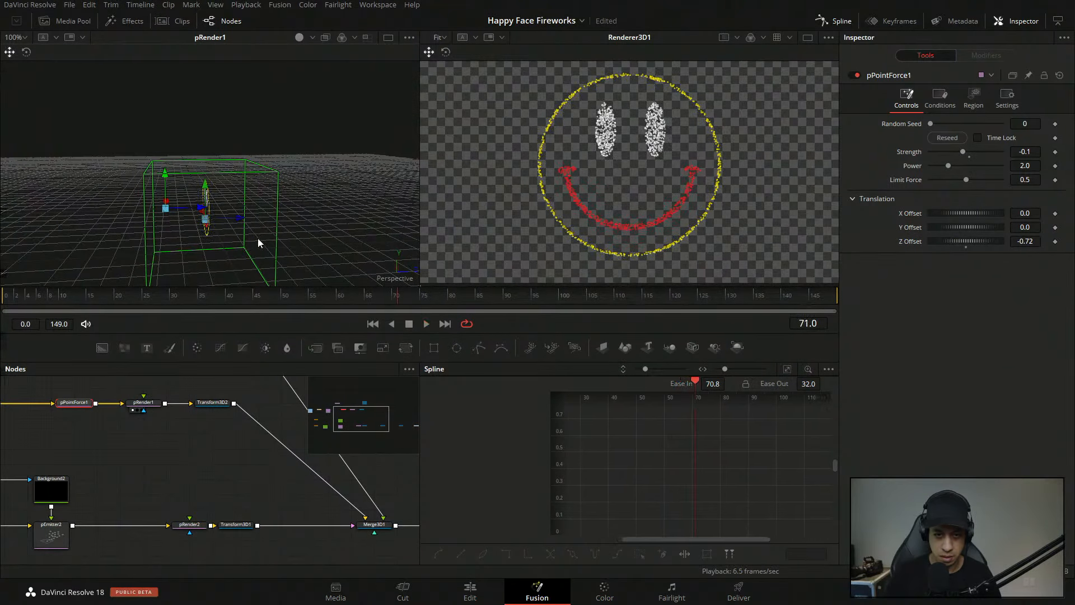
- Set pPointForce1's Z Offset to about -0.298 and Power to 2.953, and play back the particles
left_click_drag(204, 210, 249, 228)
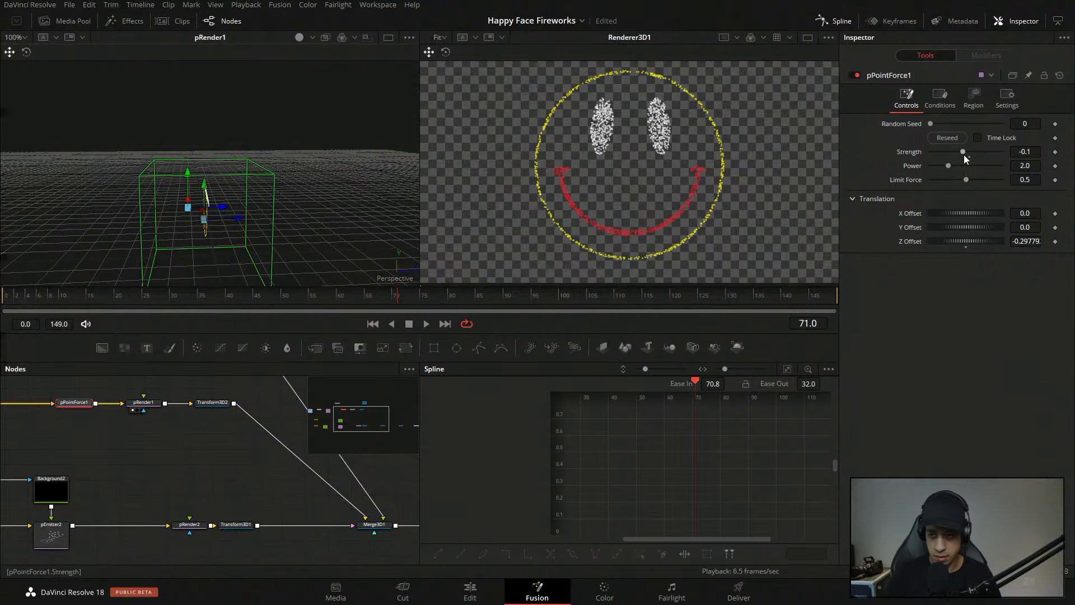
left_click_drag(951, 167, 969, 173)
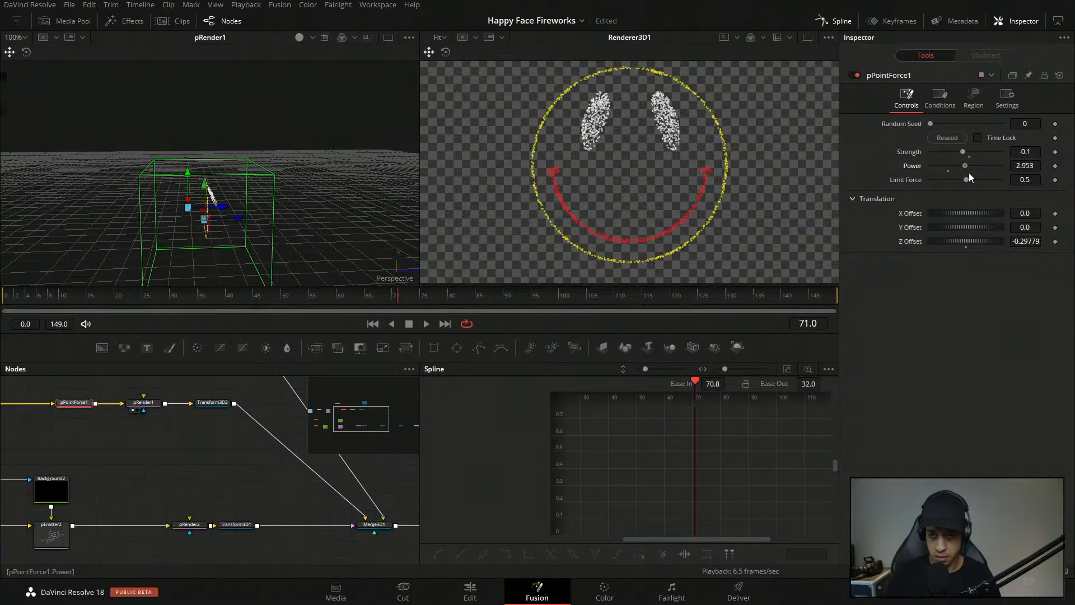
left_click_drag(281, 297, 196, 302)
key("space")
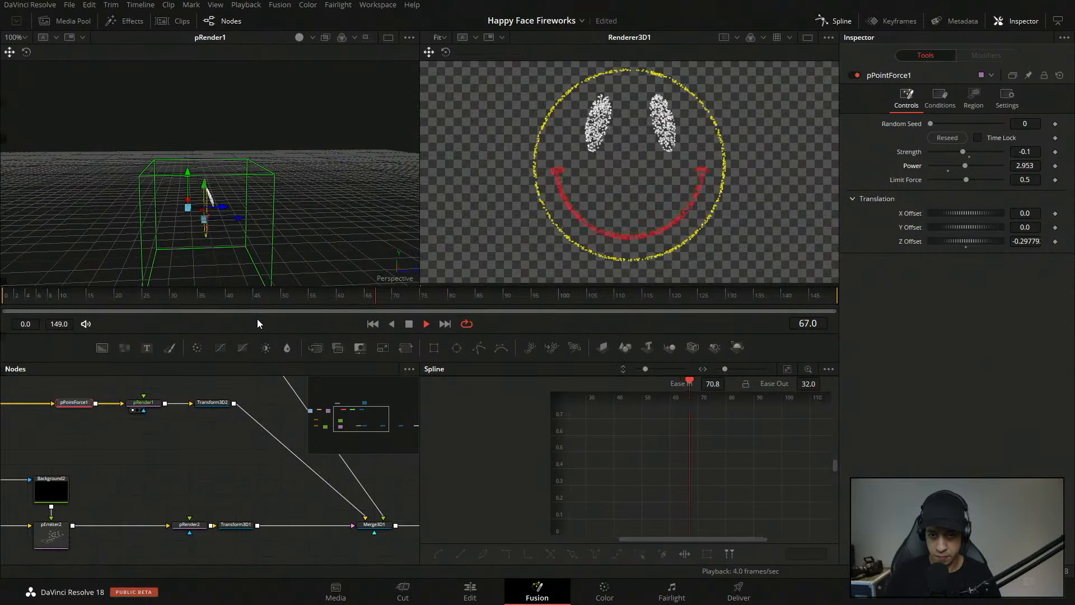
key("space")
- Replay the smiley face animation from several earlier frames, including about frame 30, to judge the outward drift
left_click_drag(124, 452, 210, 469)
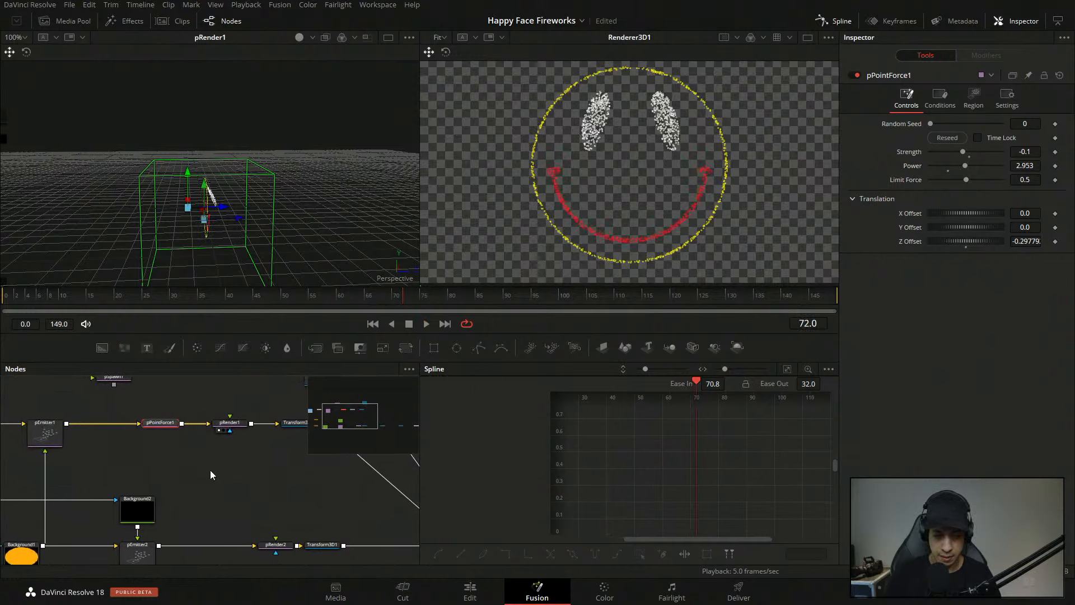
key("space")
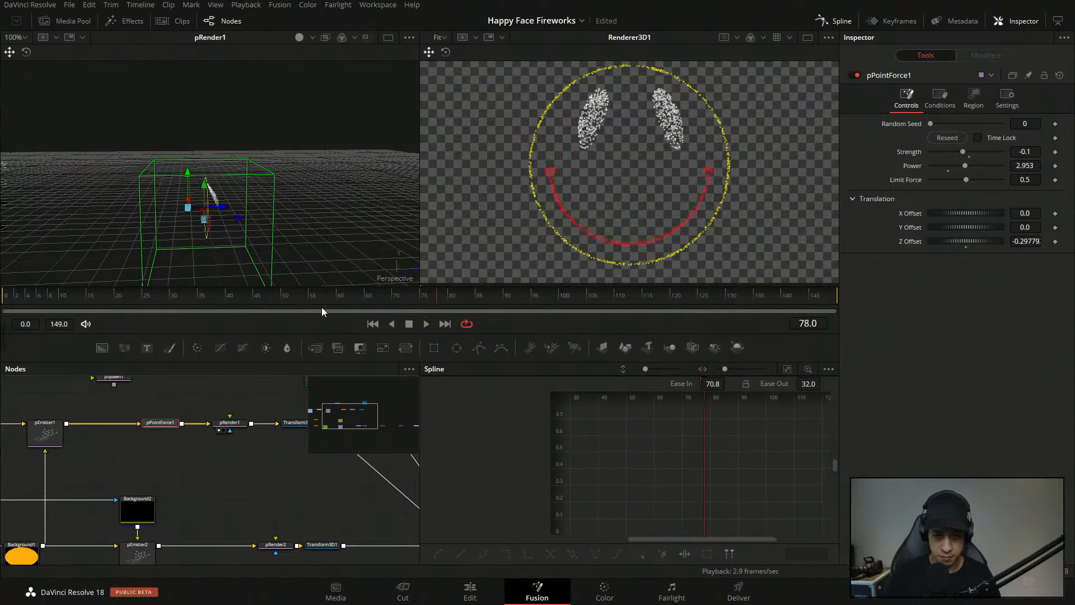
left_click_drag(369, 298, 351, 300)
key("space")
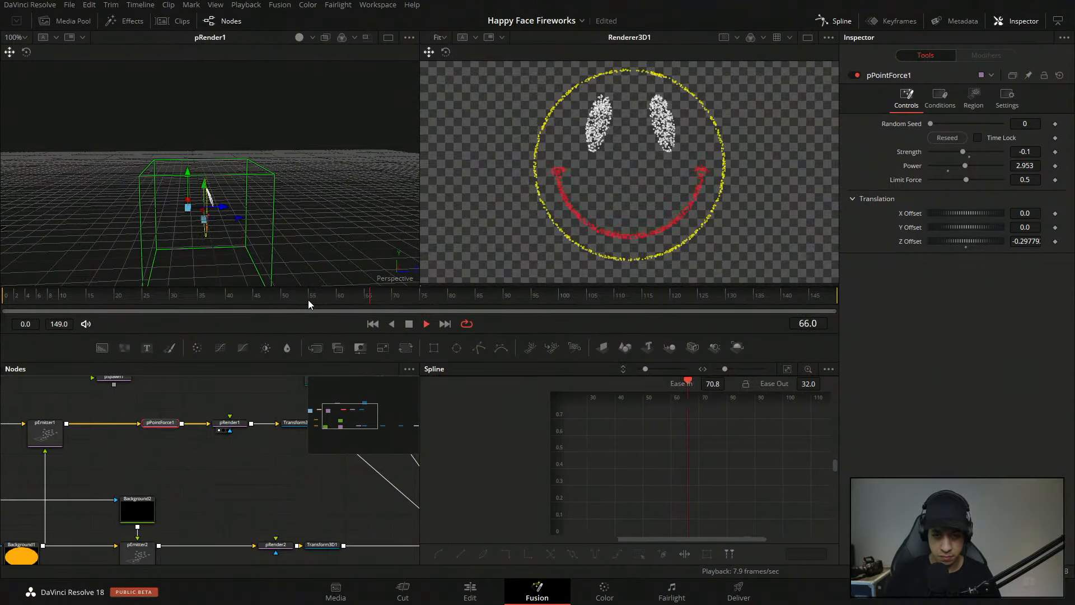
left_click(173, 305)
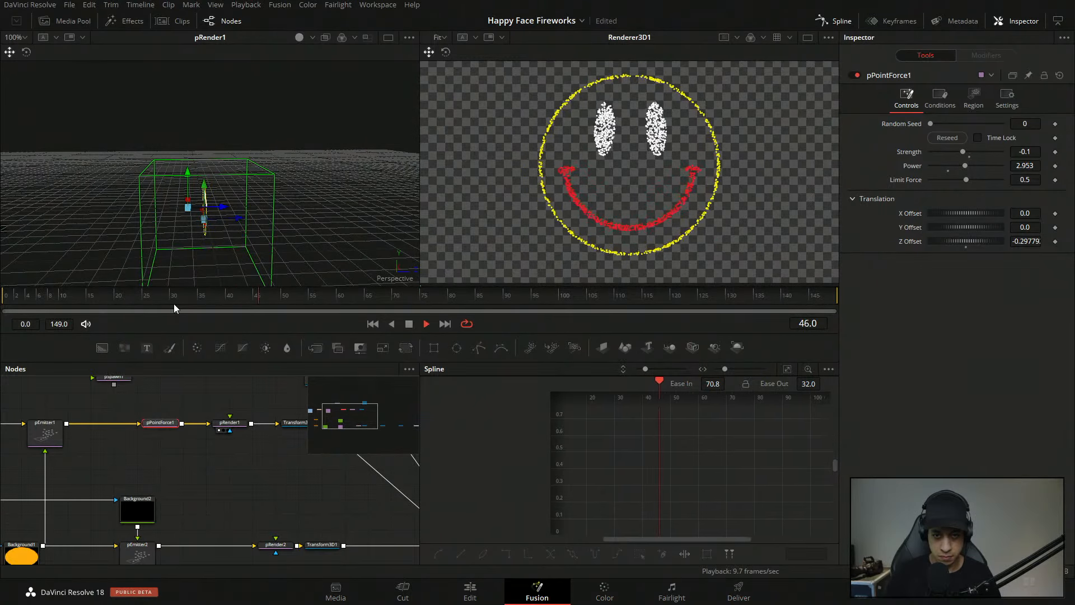
key("space")
- Select pEmitter1 and review its emitter settings and its place in the node chain
left_click(286, 469)
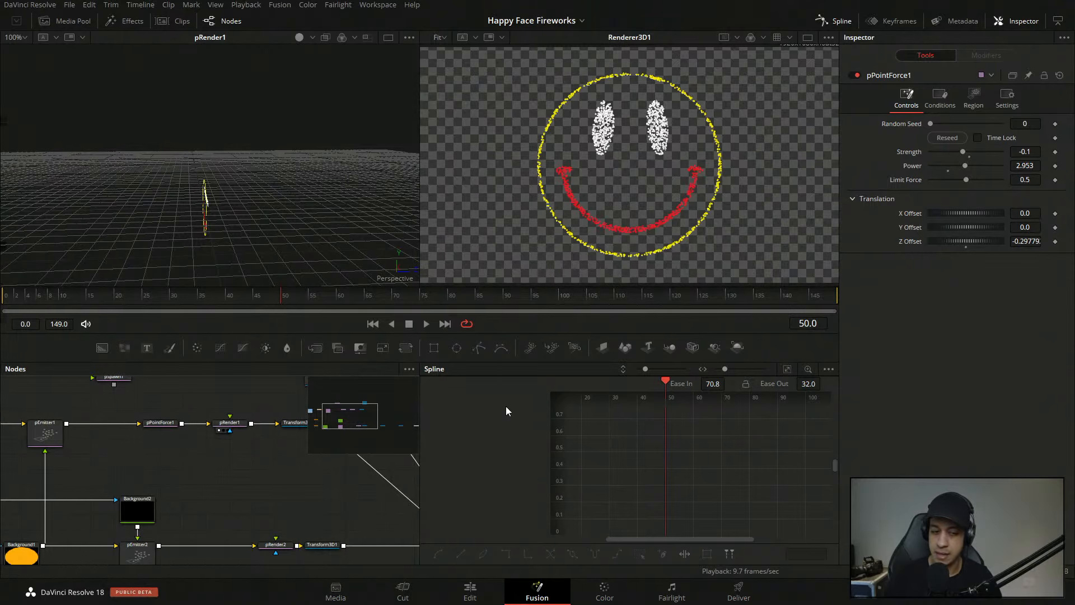
left_click_drag(284, 471, 408, 481)
left_click(171, 450)
left_click_drag(219, 465, 252, 473)
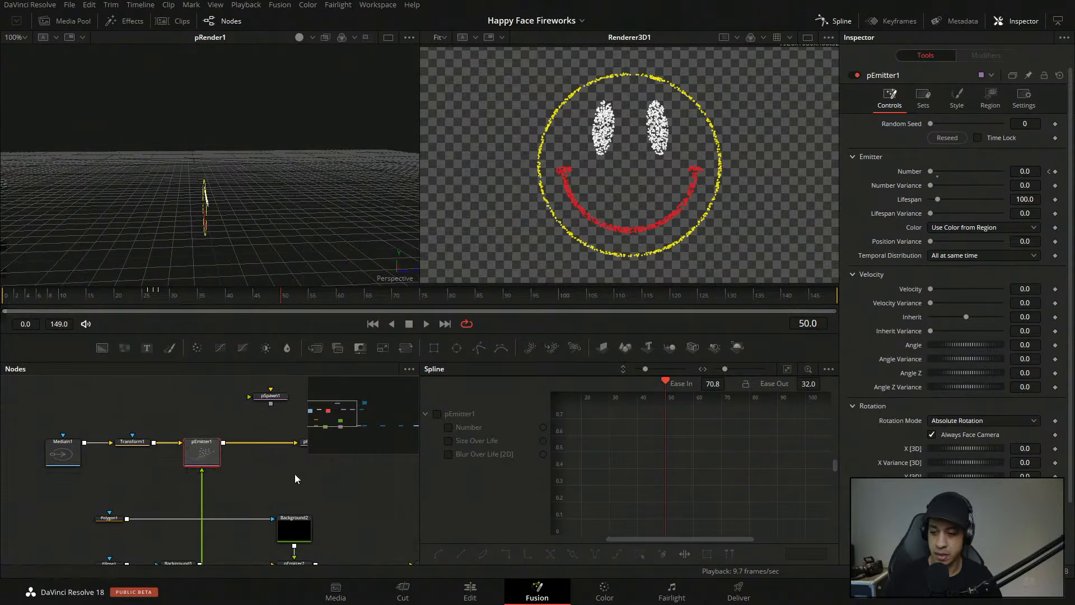
left_click_drag(294, 476, 314, 502)
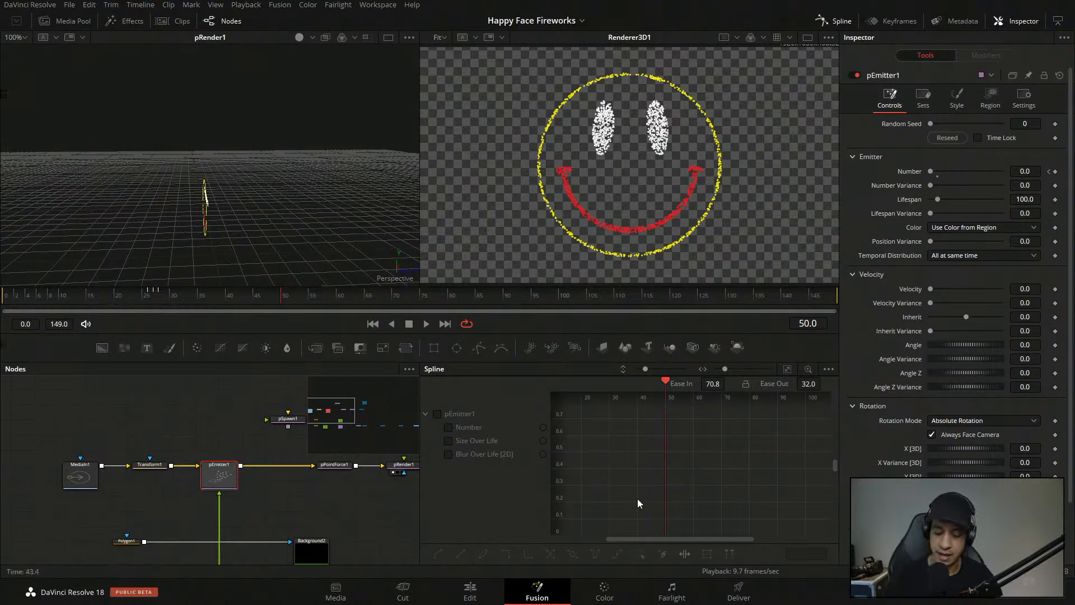
left_click_drag(292, 502, 282, 501)
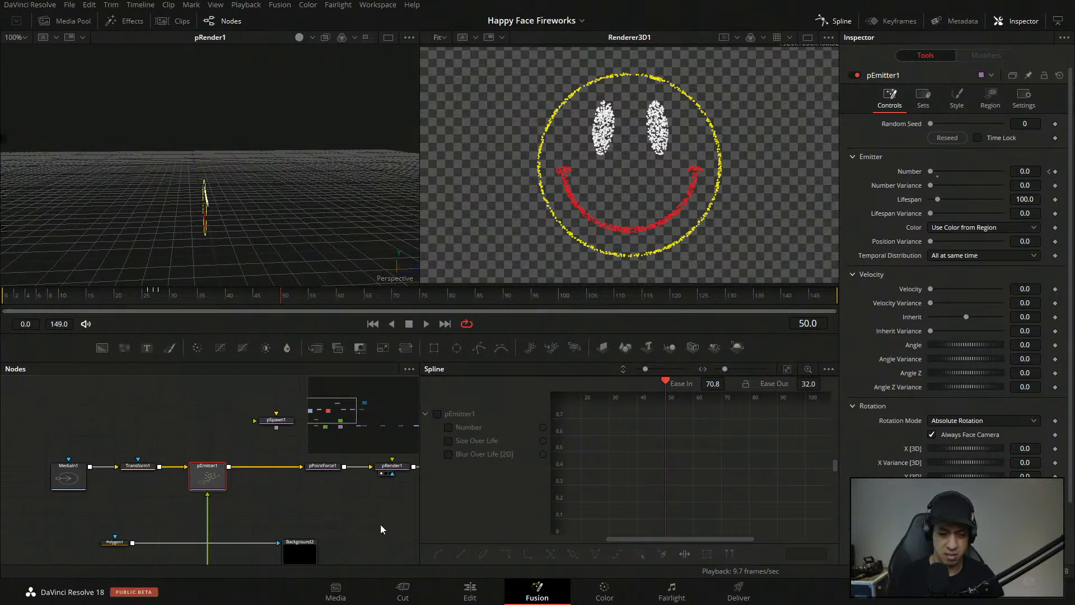
- Add an unconnected pCustomForce node beneath pPointForce1
right_click(328, 513)
mouse_move(433, 325)
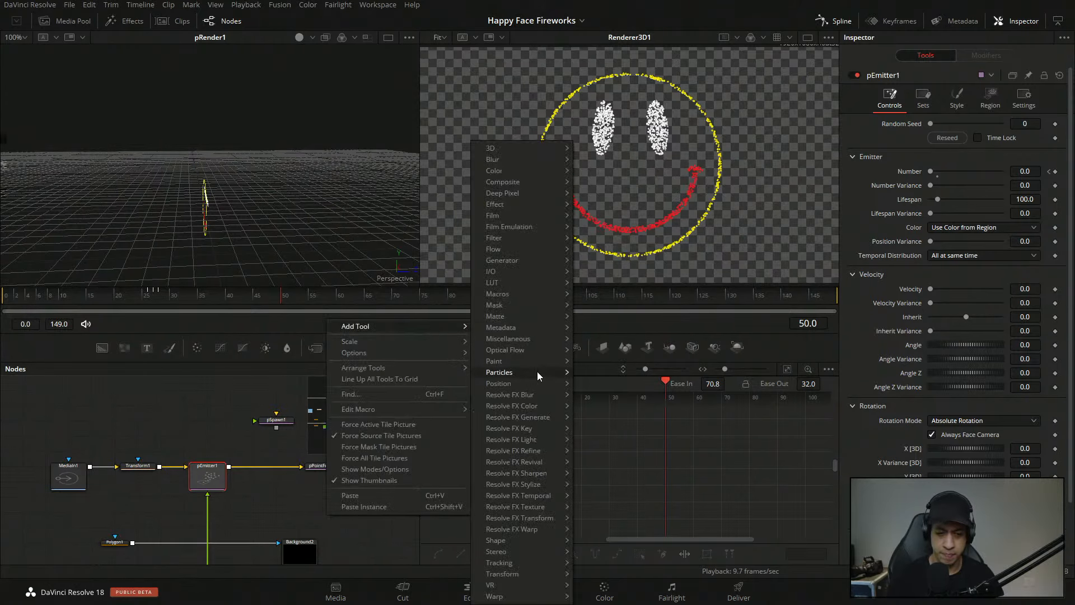
mouse_move(536, 384)
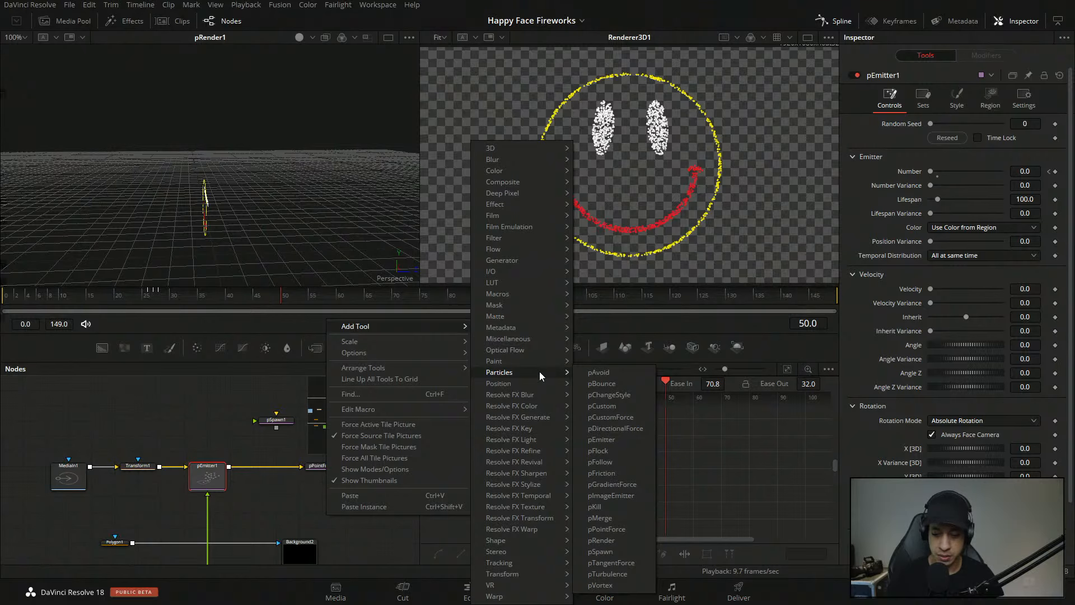
left_click(613, 417)
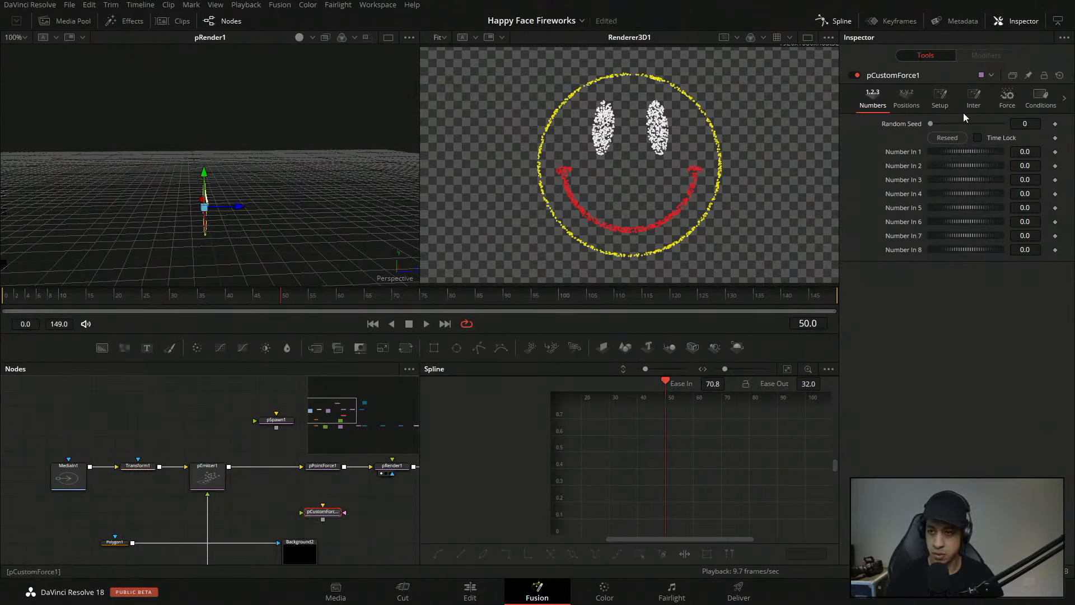
- Examine the Inter, Setup, Region, Force and Positions settings of pCustomForce1 and delete the node
left_click(1013, 112)
left_click(986, 110)
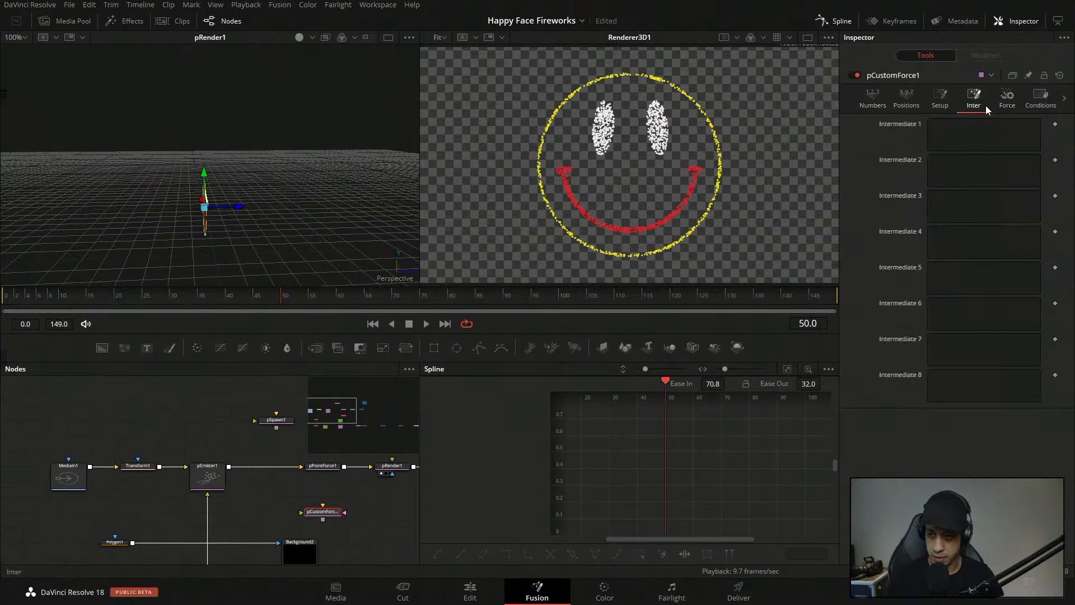
left_click(906, 99)
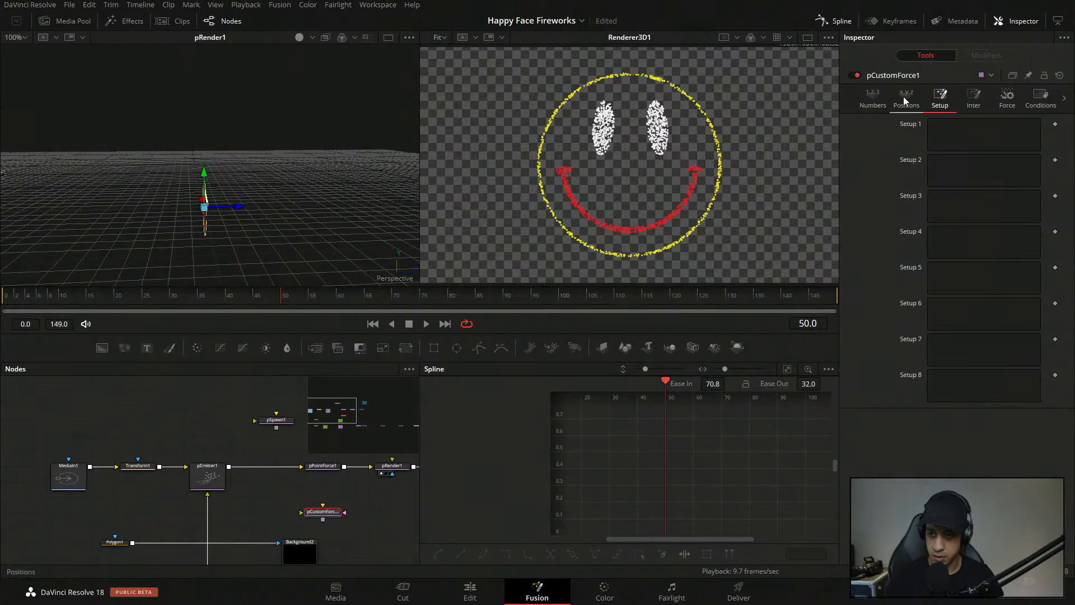
left_click(1043, 106)
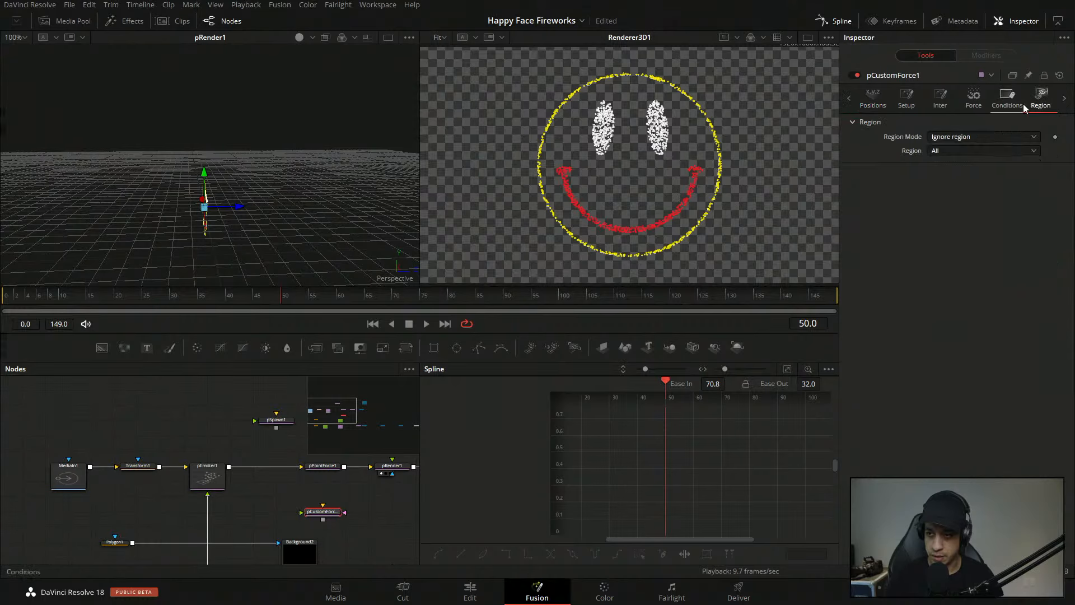
left_click(975, 103)
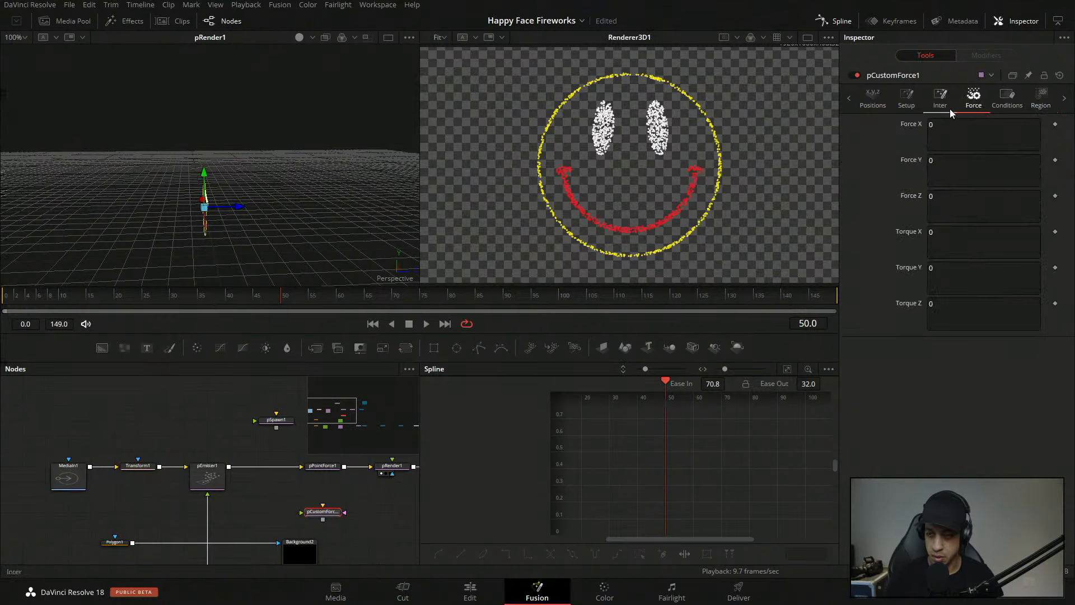
left_click(873, 99)
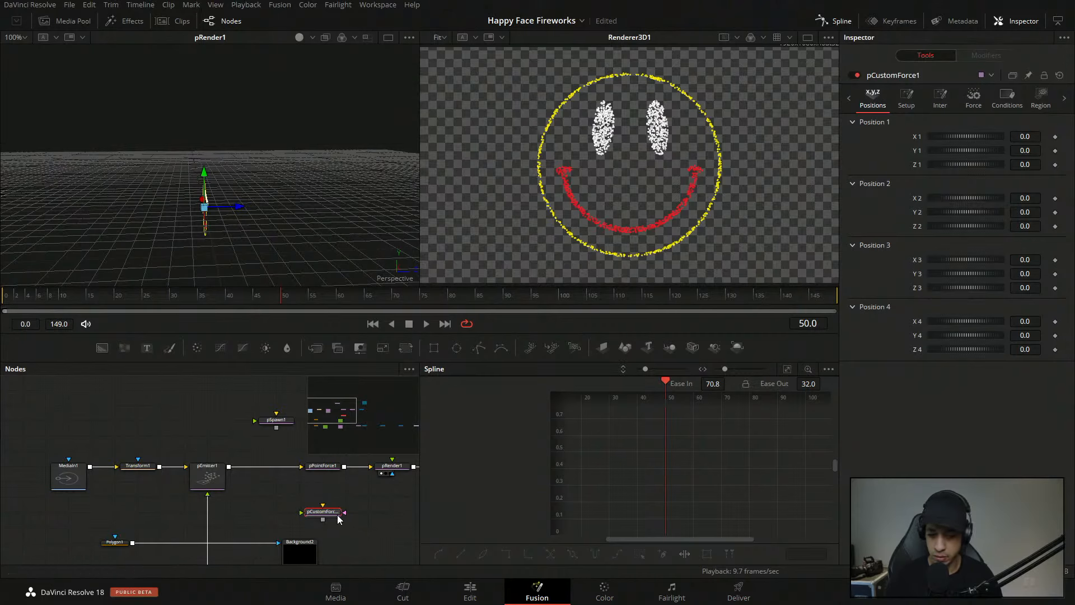
left_click(363, 518)
- Add a pDirectionalForce node and look through its Conditions, Region and Controls settings
right_click(347, 508)
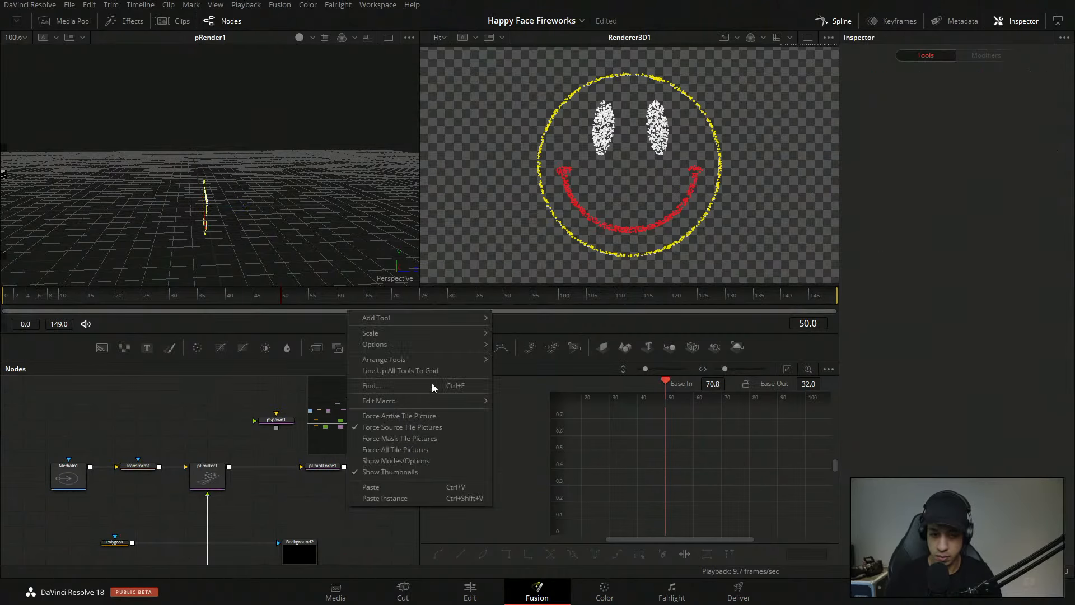
mouse_move(475, 316)
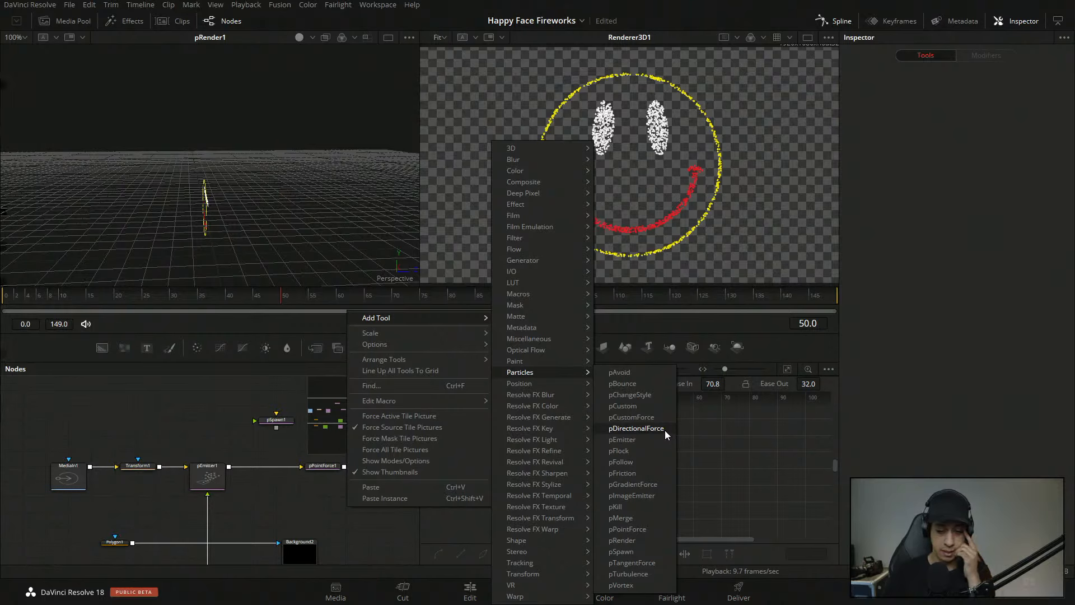
left_click(636, 428)
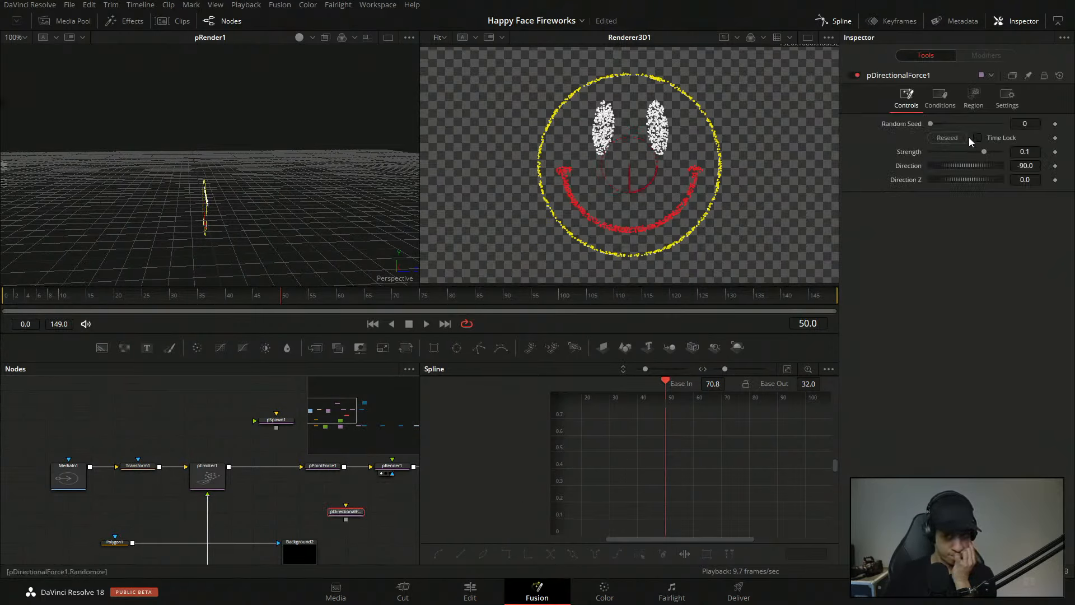
left_click(945, 107)
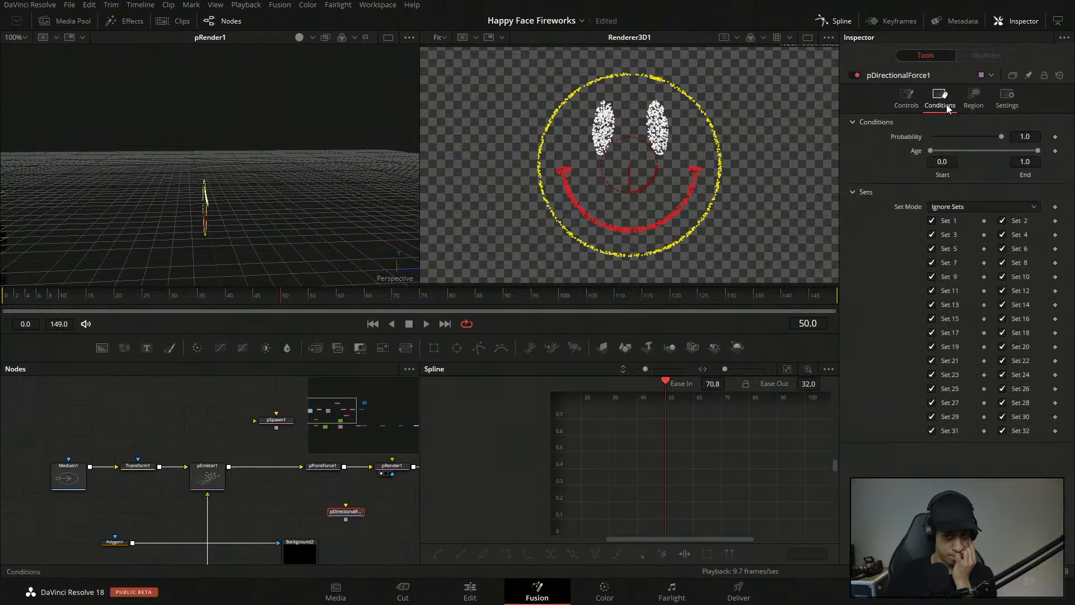
left_click(973, 105)
left_click(912, 106)
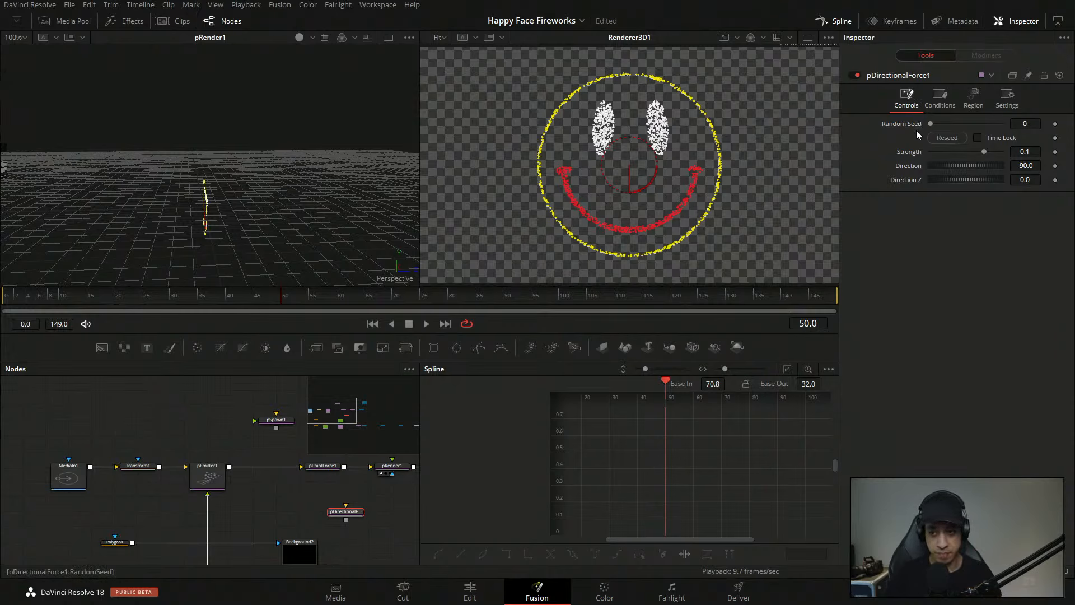
- Move the pDirectionalForce1 node beneath pPointForce1 and delete it
left_click(347, 512)
left_click(368, 517)
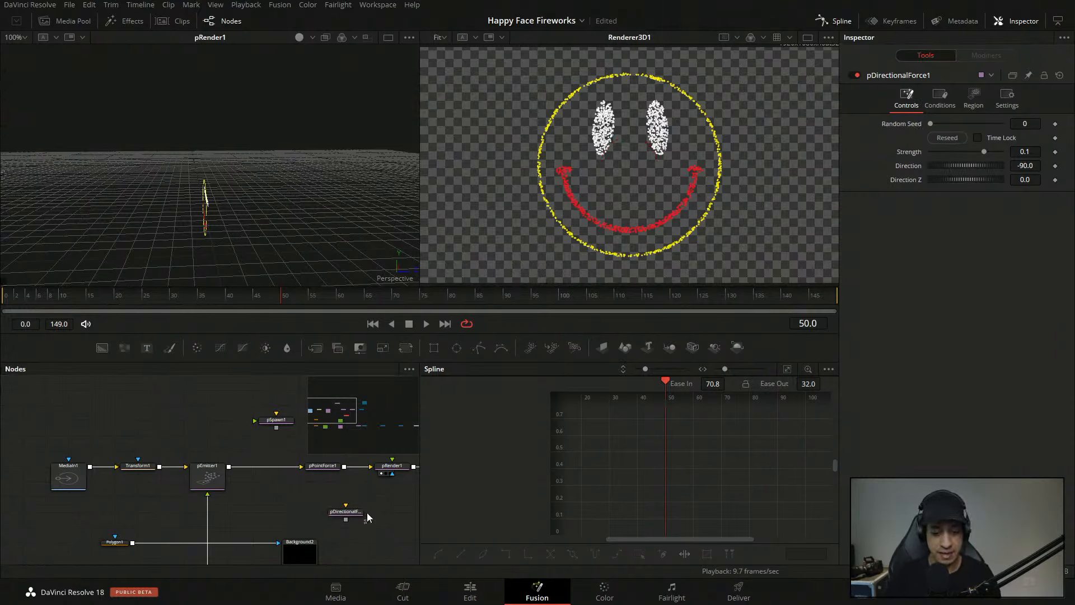
left_click_drag(347, 512, 325, 496)
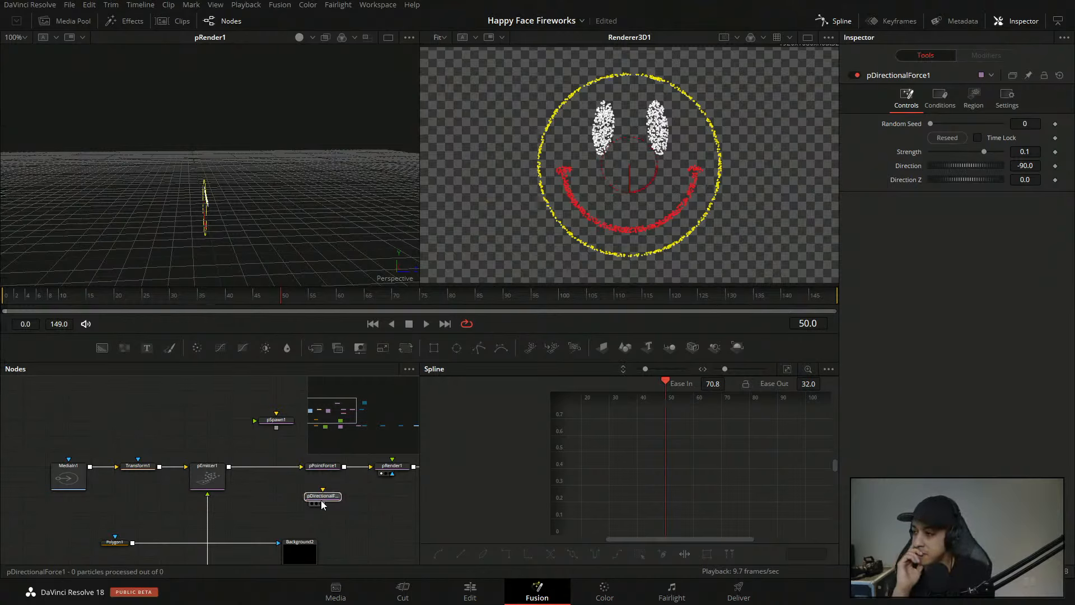
key("Delete")
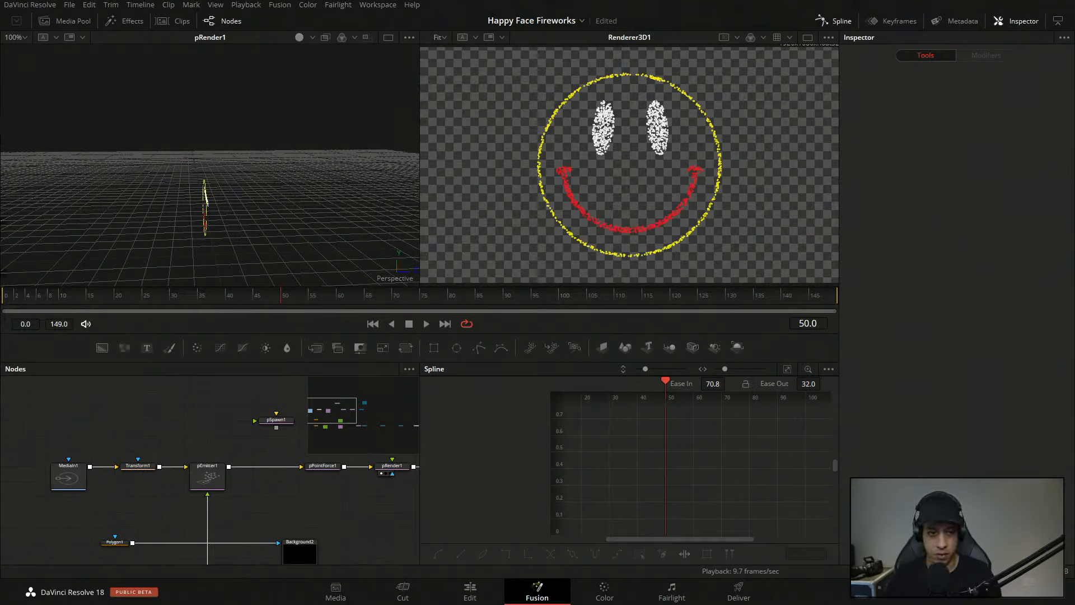
- Save the project and play back the whole firework animation from frame 0
key("ctrl+s")
left_click_drag(101, 299, 2, 299)
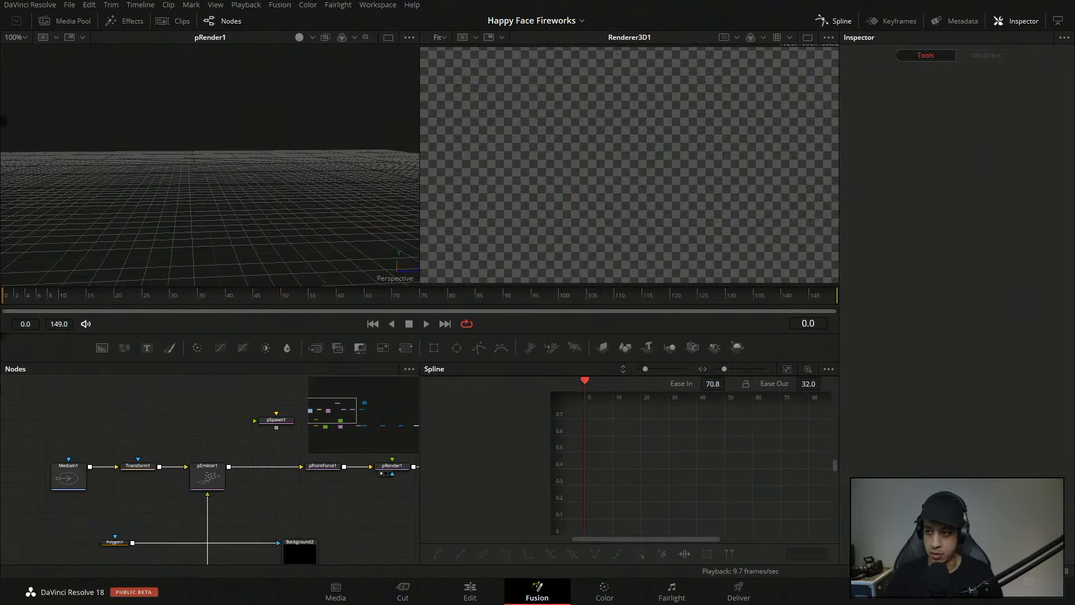
key("space")
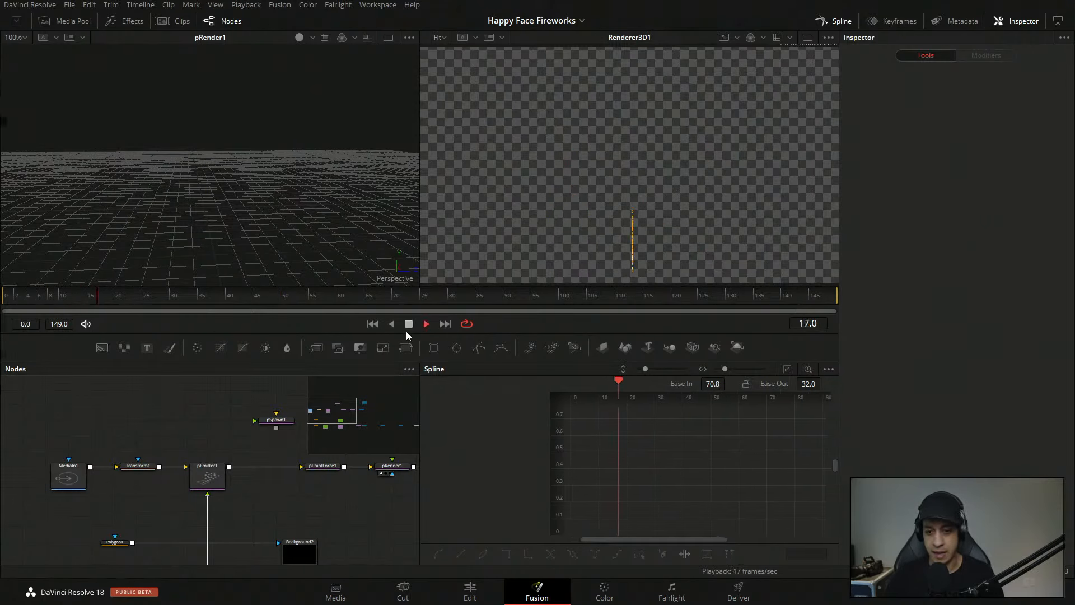
key("space")
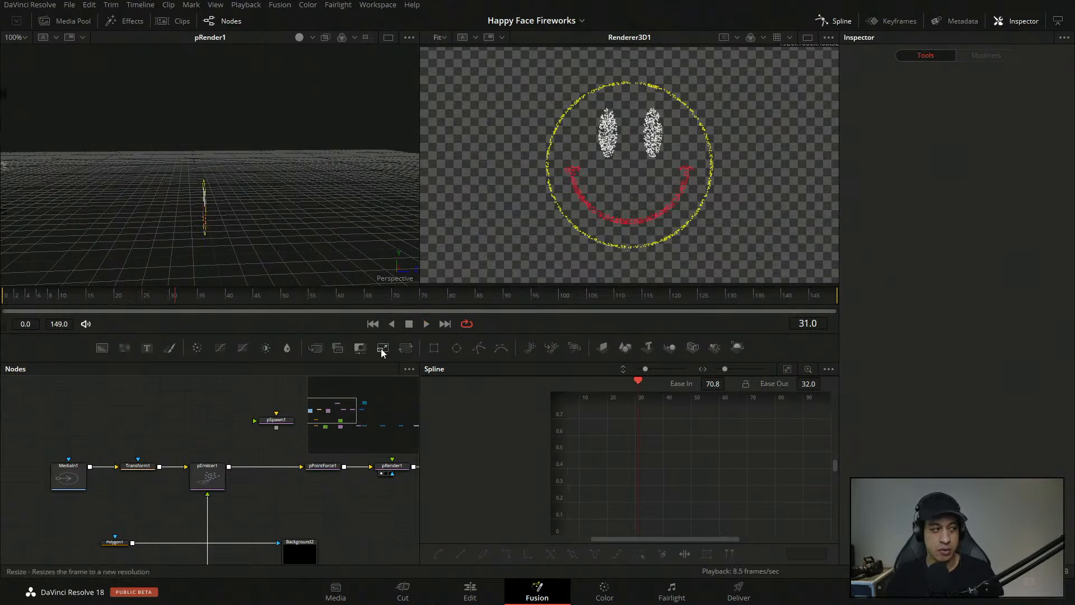
key("space")
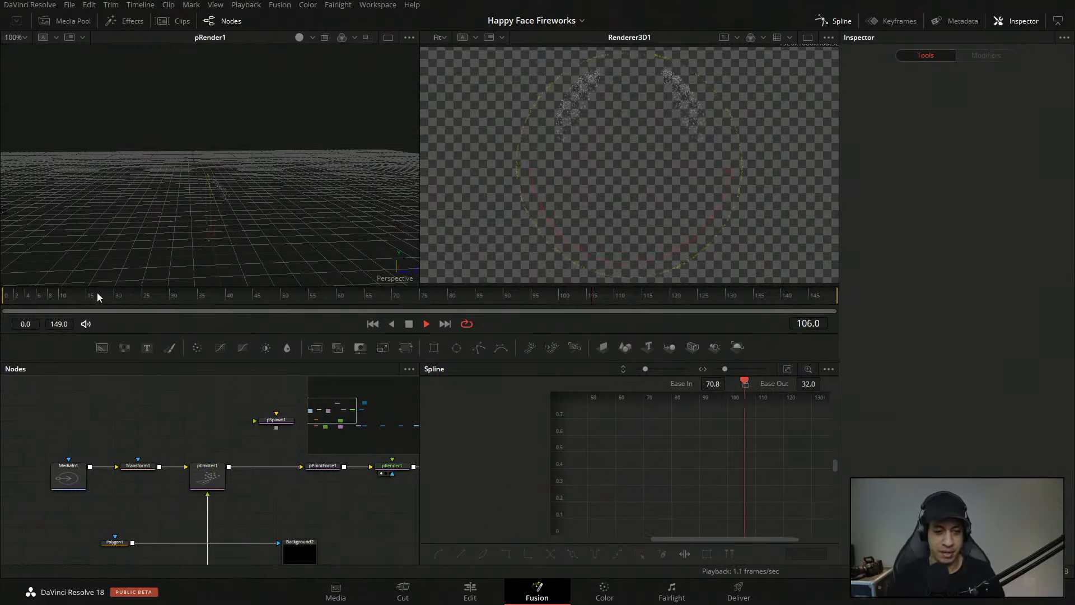
- Replay the firework from frame 0 to about frame 70 and inspect the Controls and Conditions settings of pPointForce1
left_click_drag(97, 293, 1, 295)
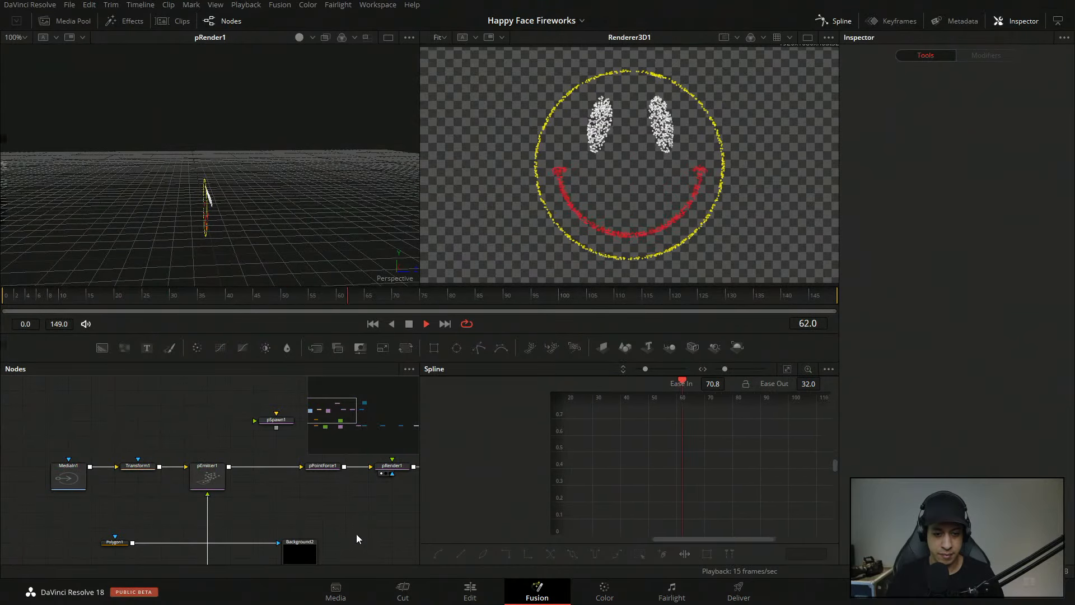
key("space")
left_click_drag(361, 527, 325, 505)
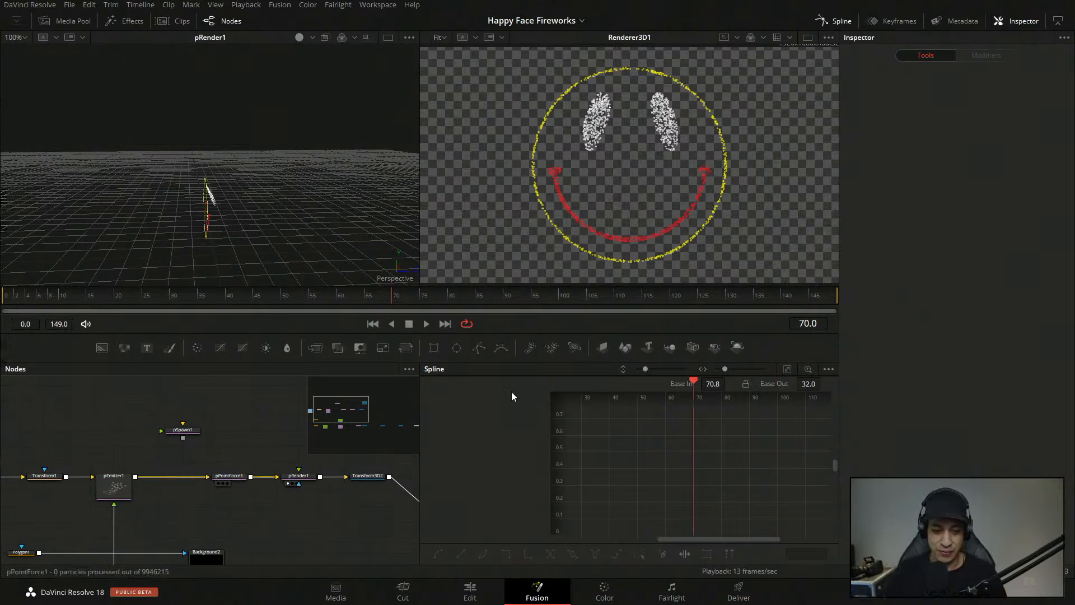
left_click(229, 475)
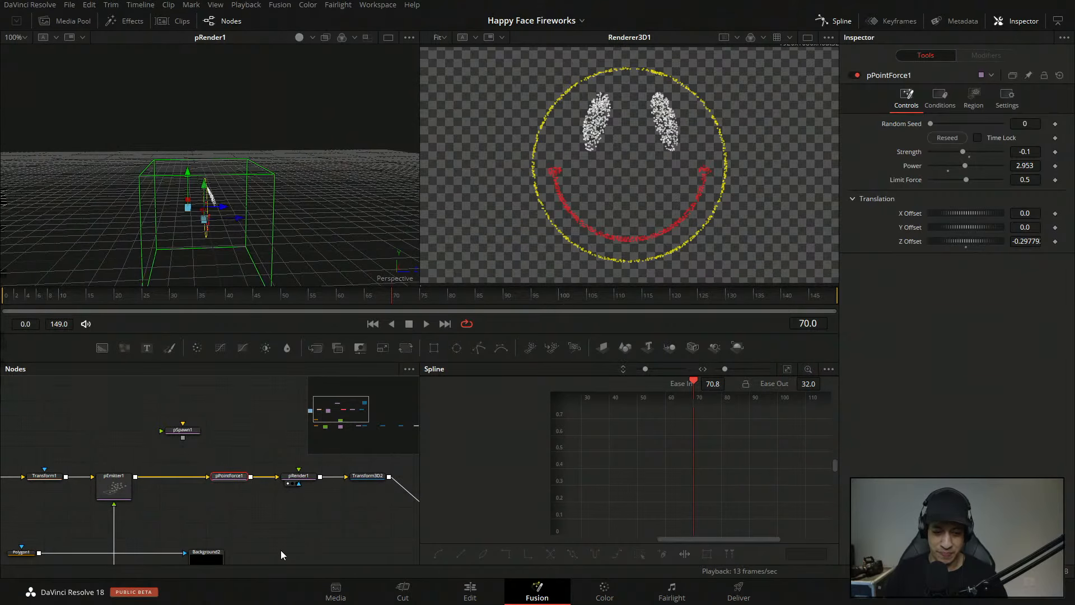
left_click(939, 100)
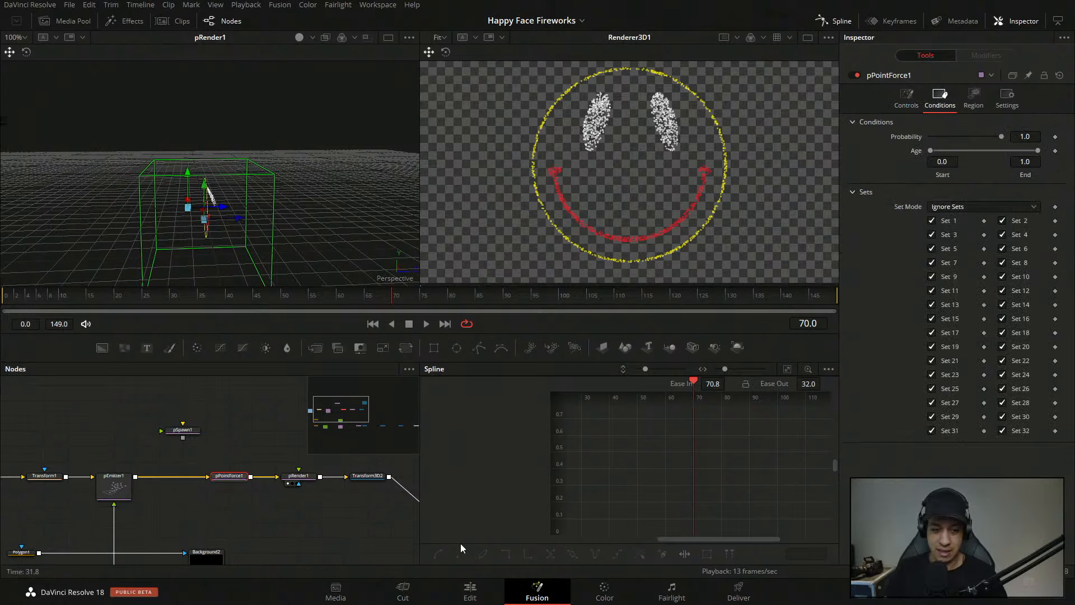
- Add a pGradientForce node and look through its Conditions, Region and Controls settings
right_click(303, 529)
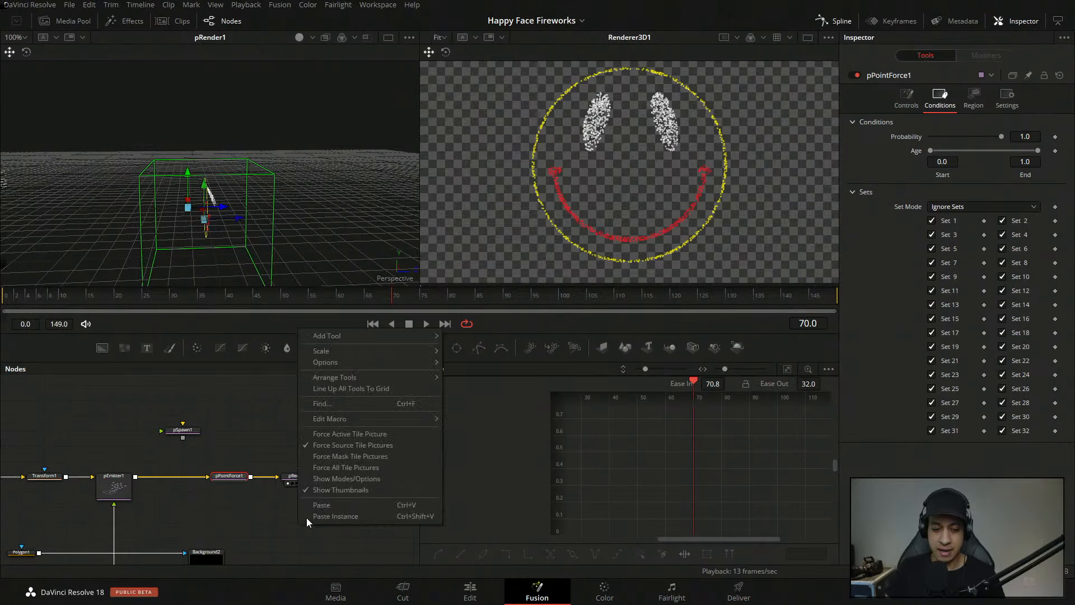
mouse_move(392, 336)
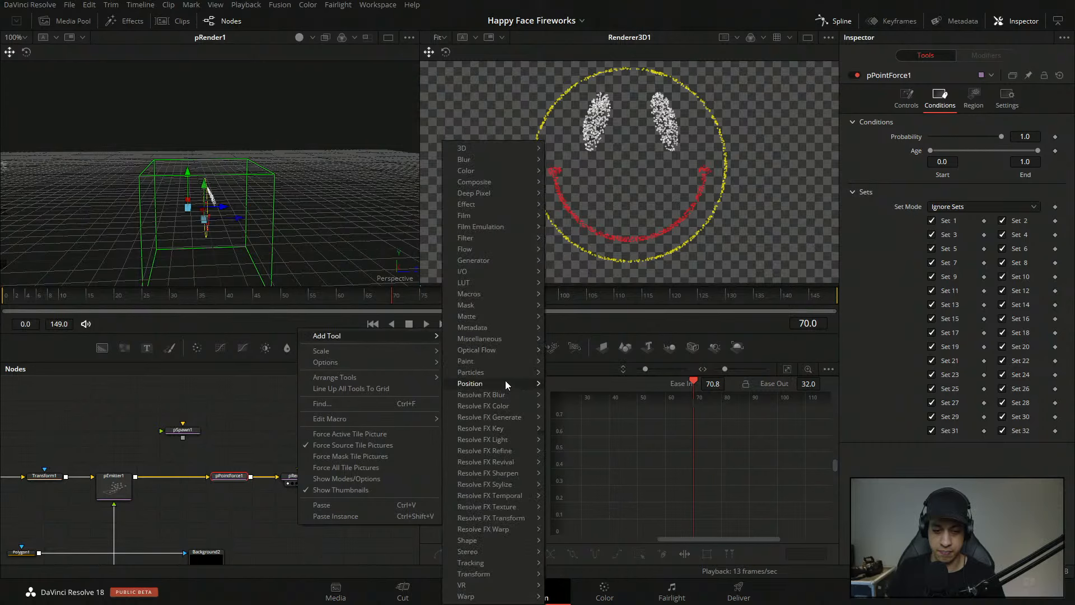
mouse_move(517, 371)
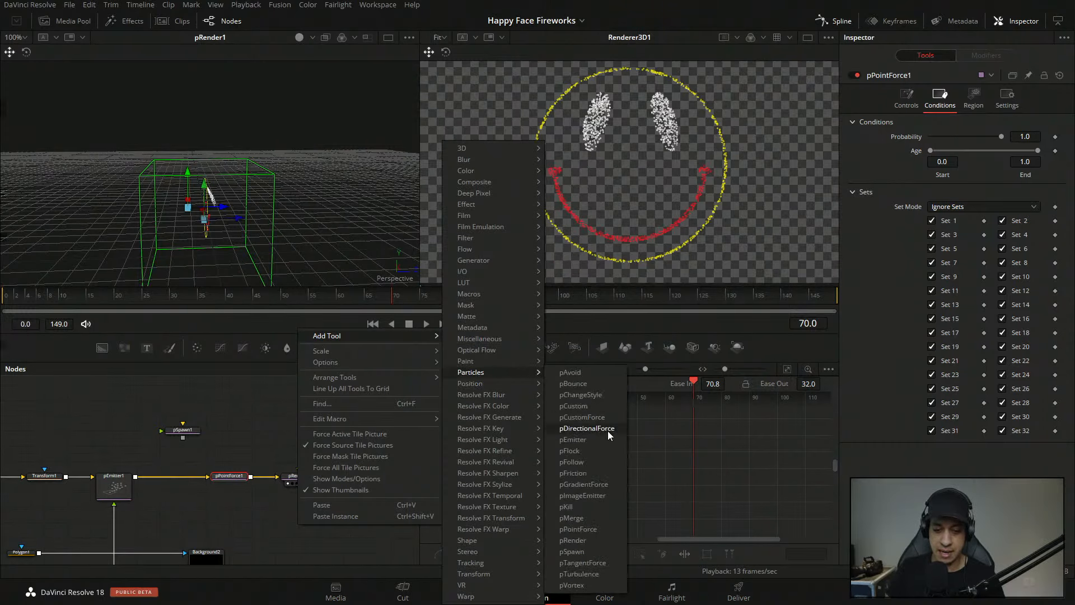
left_click(606, 482)
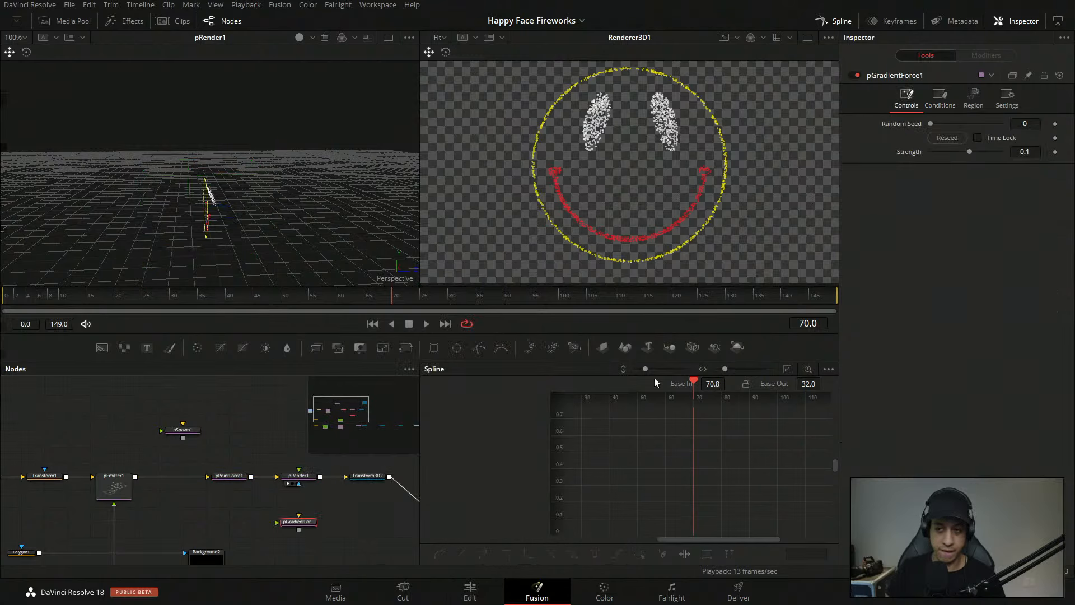
left_click(947, 95)
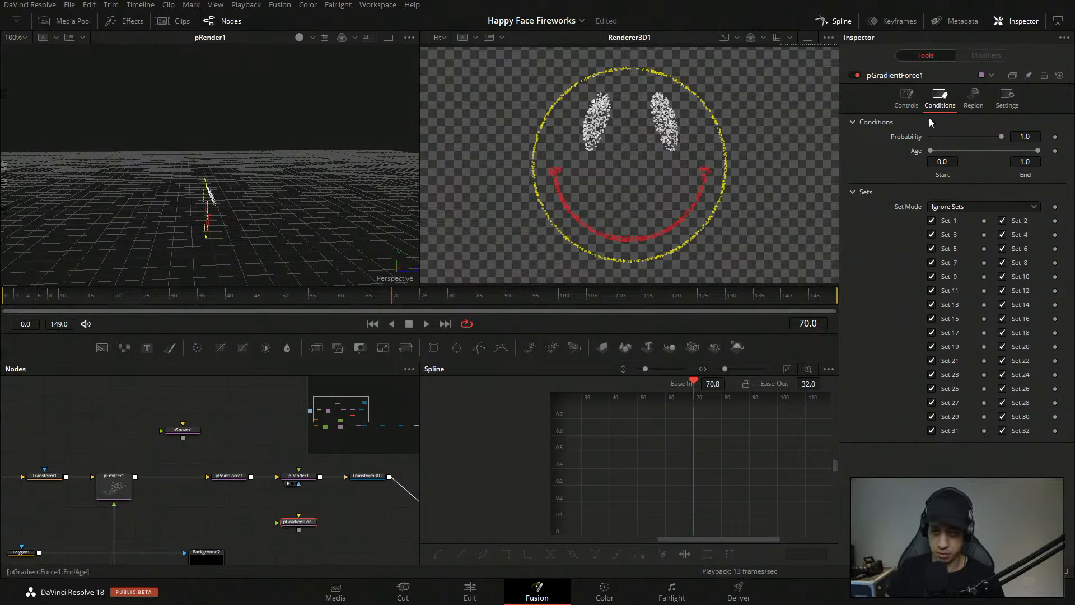
left_click(966, 108)
left_click(907, 104)
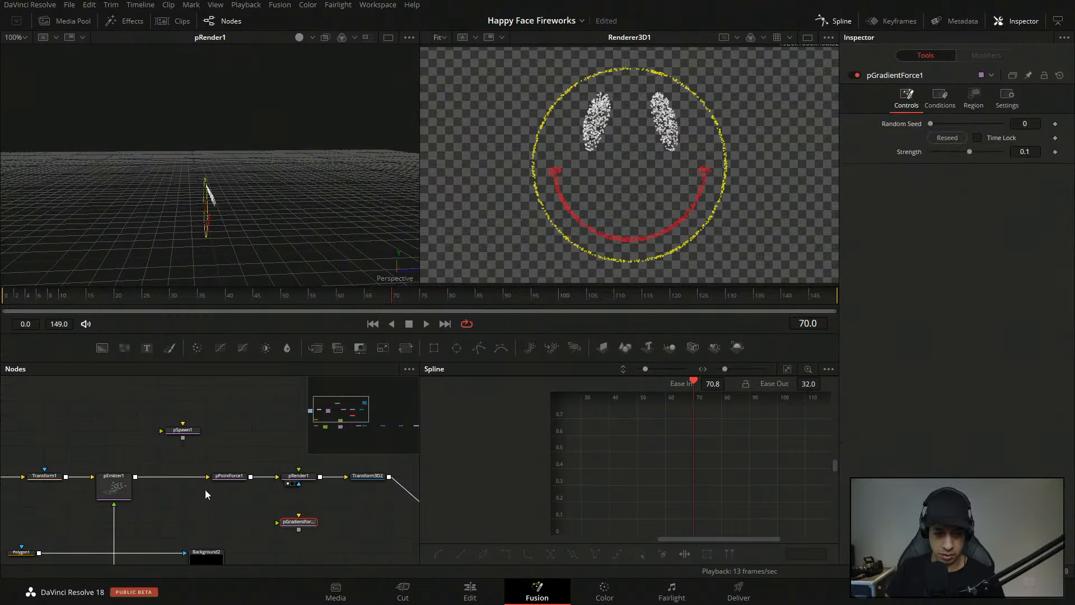
- Insert pGradientForce1 into the particle chain between pPointForce1 and pRender1, in line with the other nodes
left_click_drag(230, 475, 182, 476)
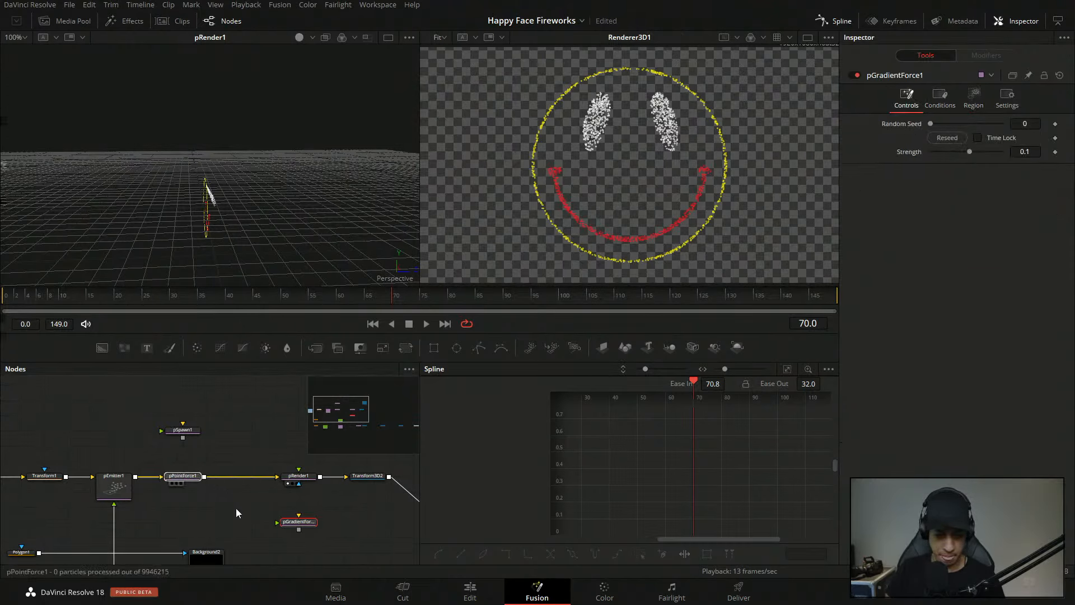
left_click_drag(303, 528, 233, 513)
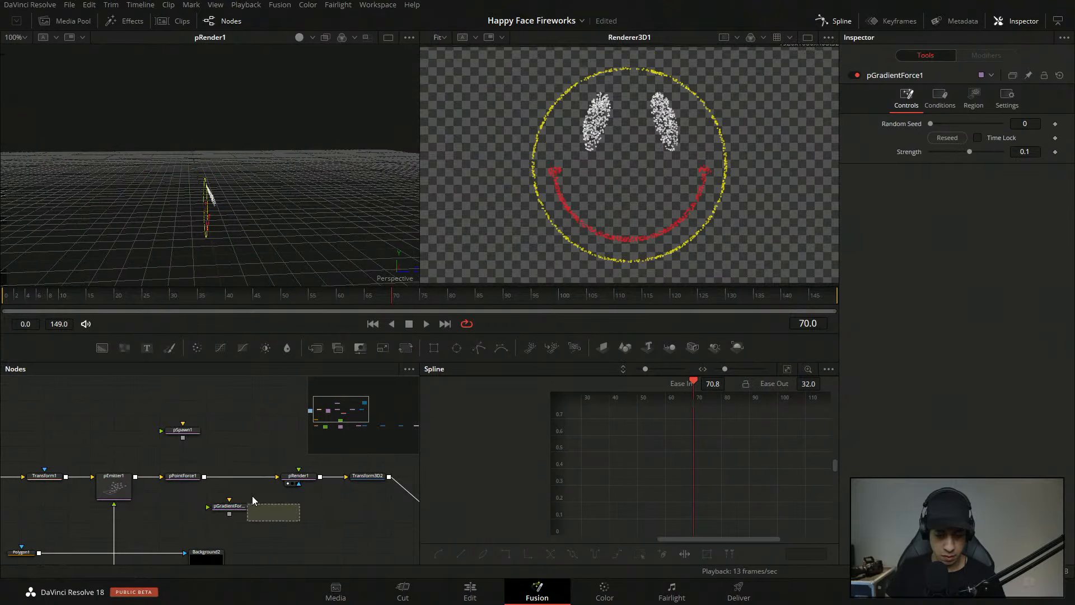
left_click(270, 476)
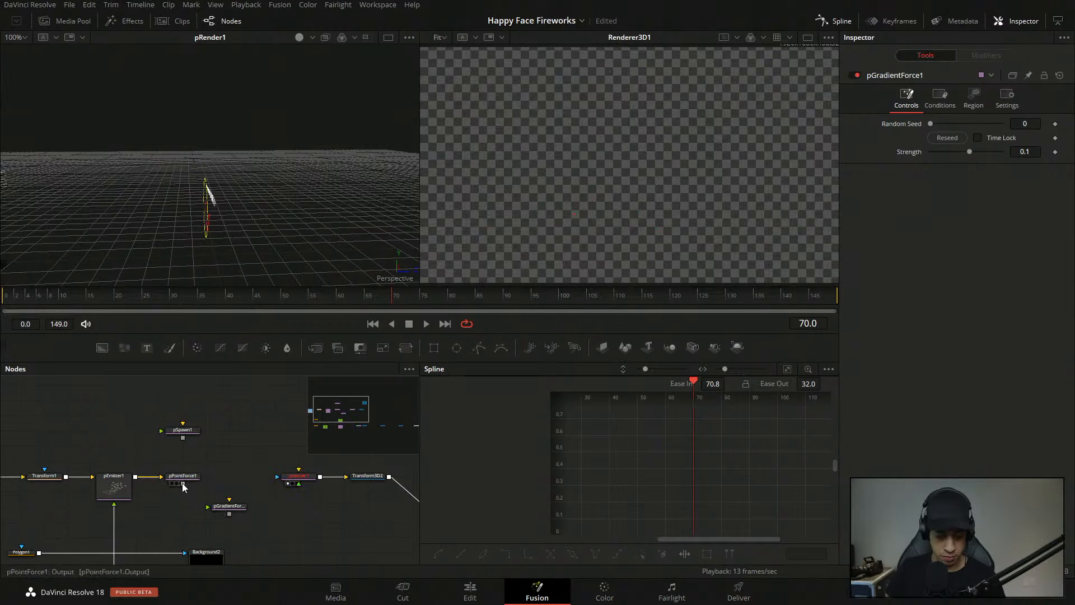
left_click_drag(183, 483, 292, 478)
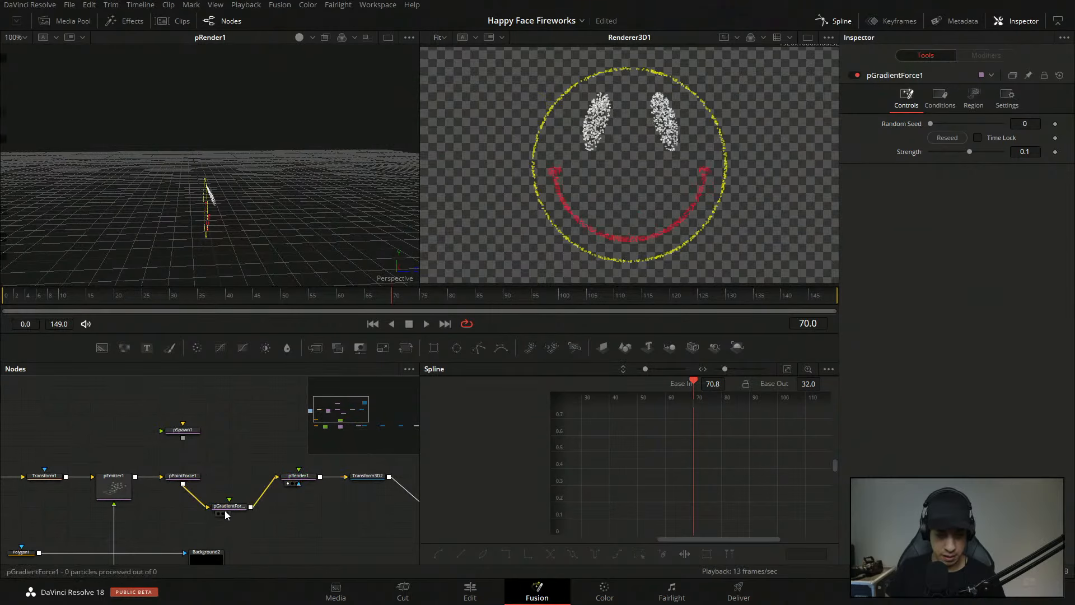
left_click_drag(224, 509, 247, 479)
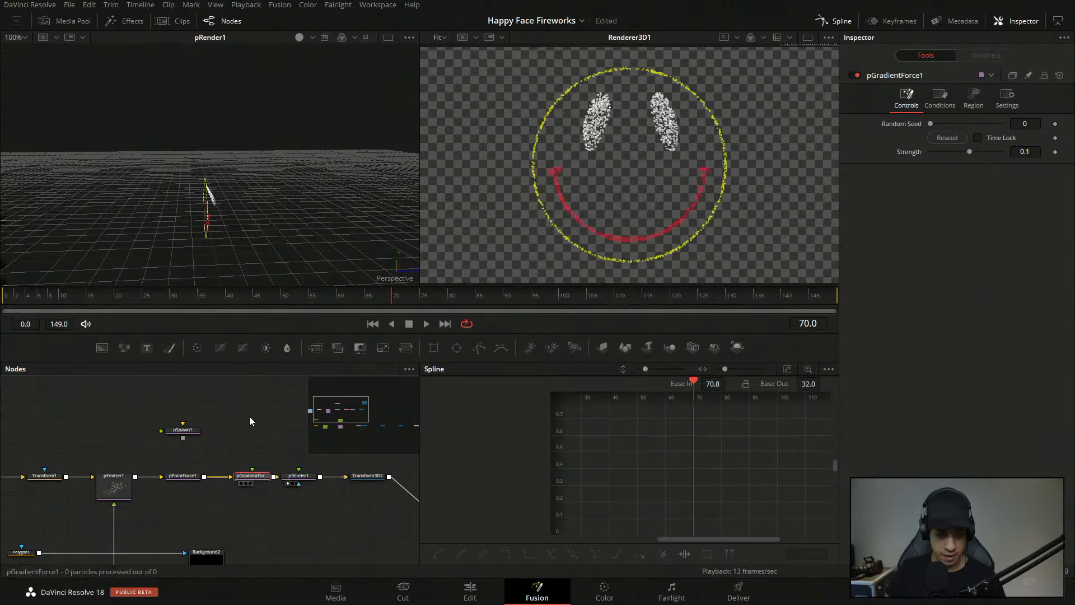
- Feed a FastNoise node into pGradientForce1, showing it in the first viewer, and set its noise Scale to 20
left_click_drag(123, 348, 252, 470)
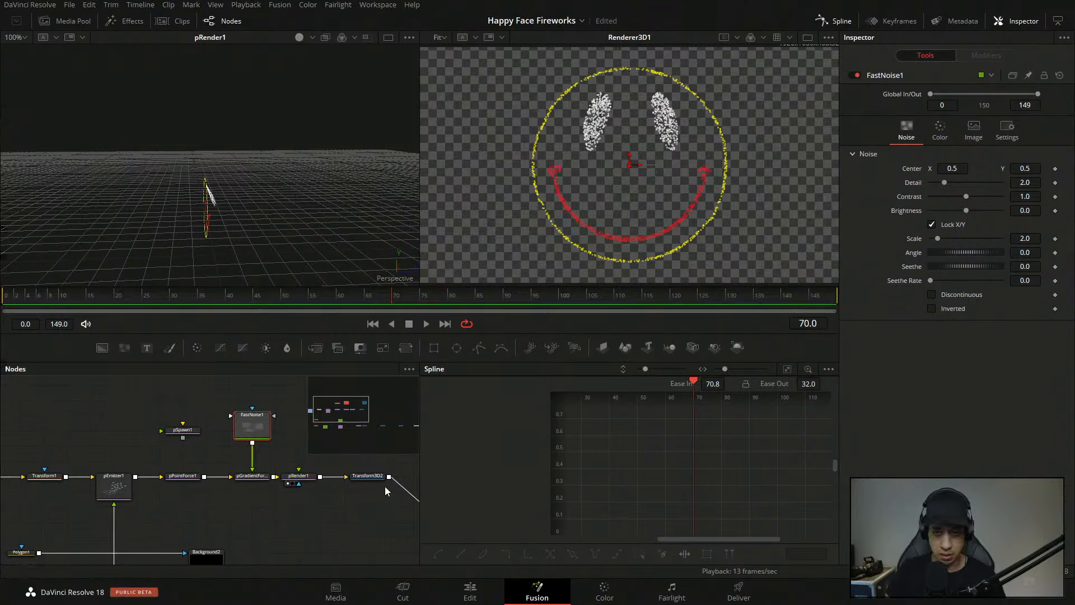
left_click(262, 381)
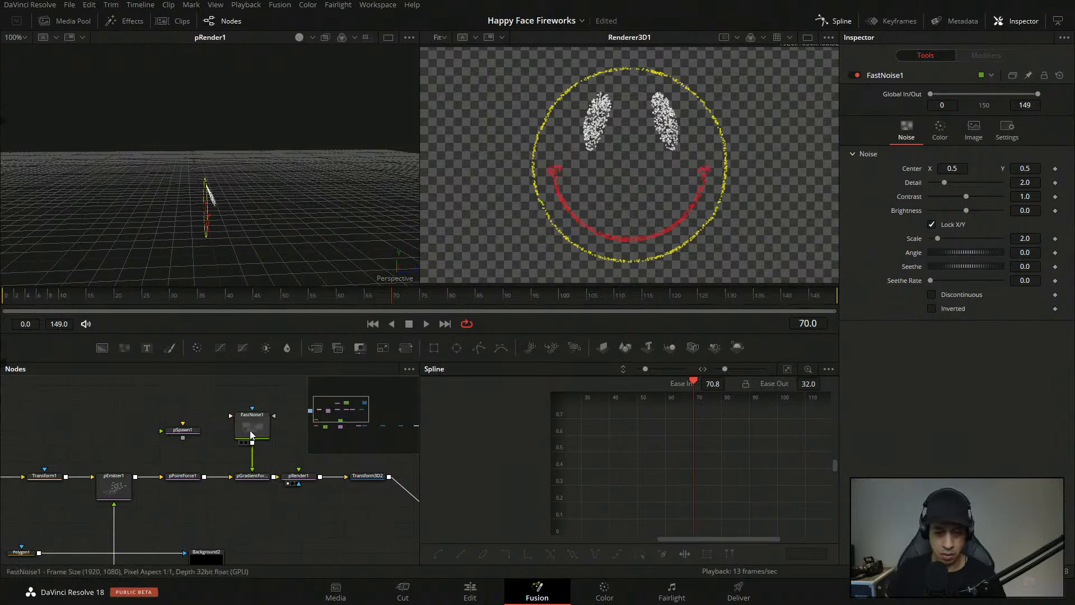
key("1")
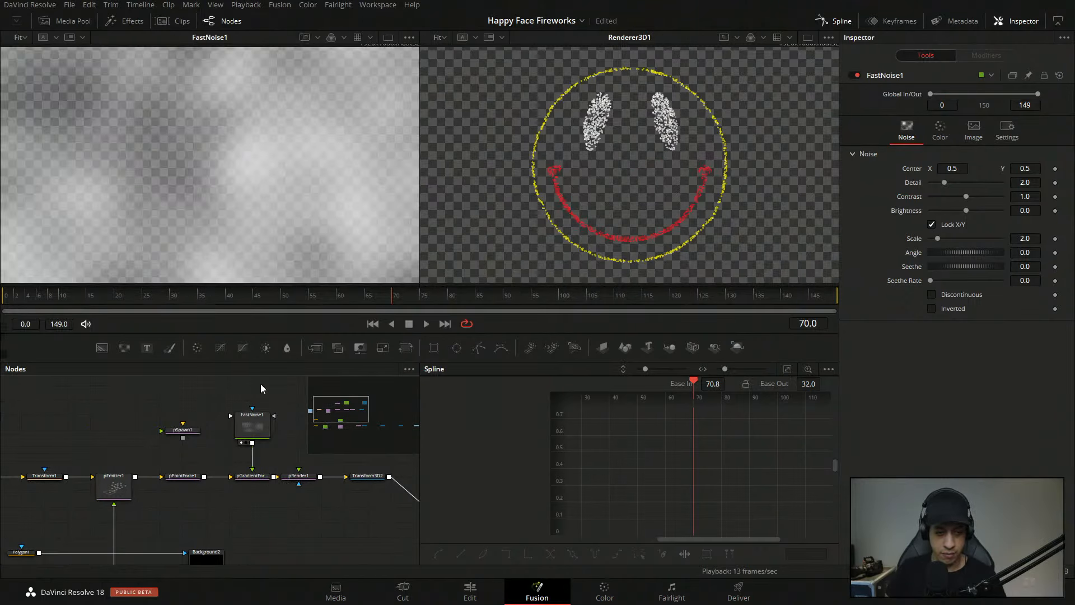
left_click_drag(942, 240, 1003, 243)
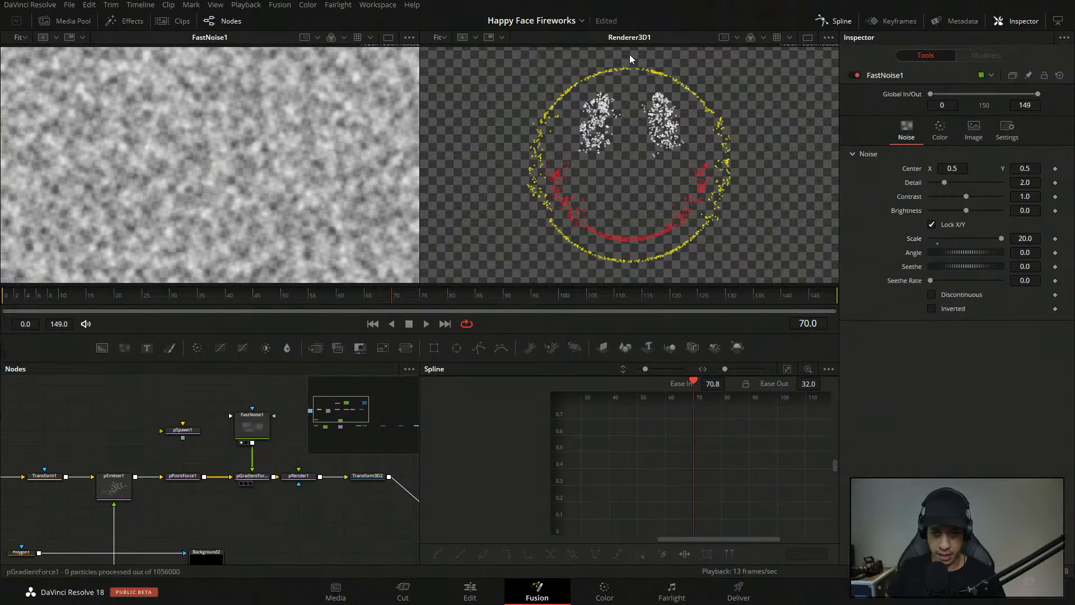
- Look through the Conditions and Region settings of pGradientForce1 and try Bitmap as its region
left_click(940, 99)
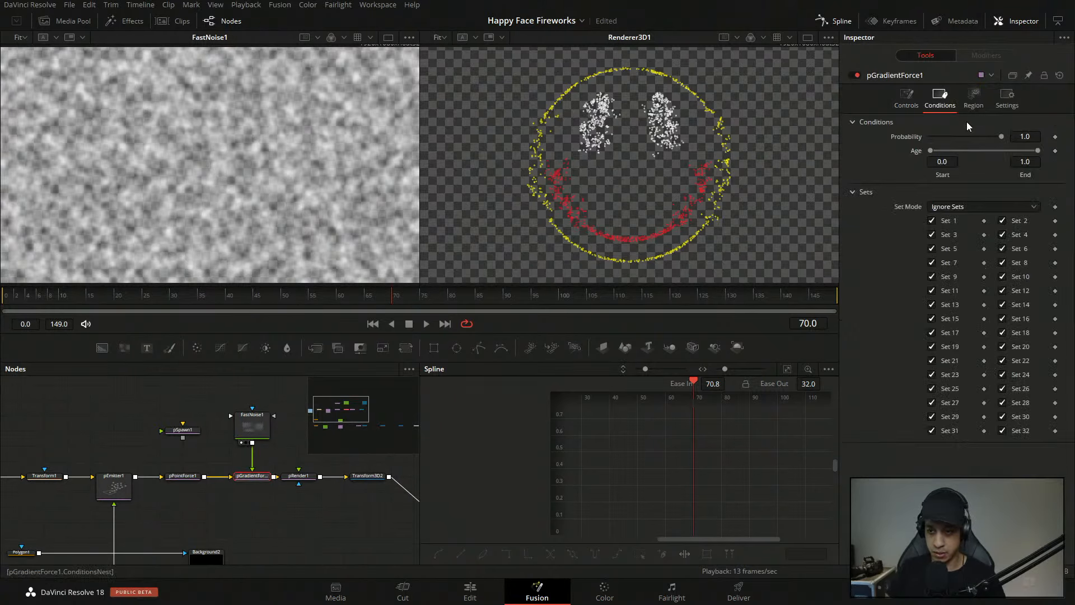
left_click(907, 96)
left_click(974, 99)
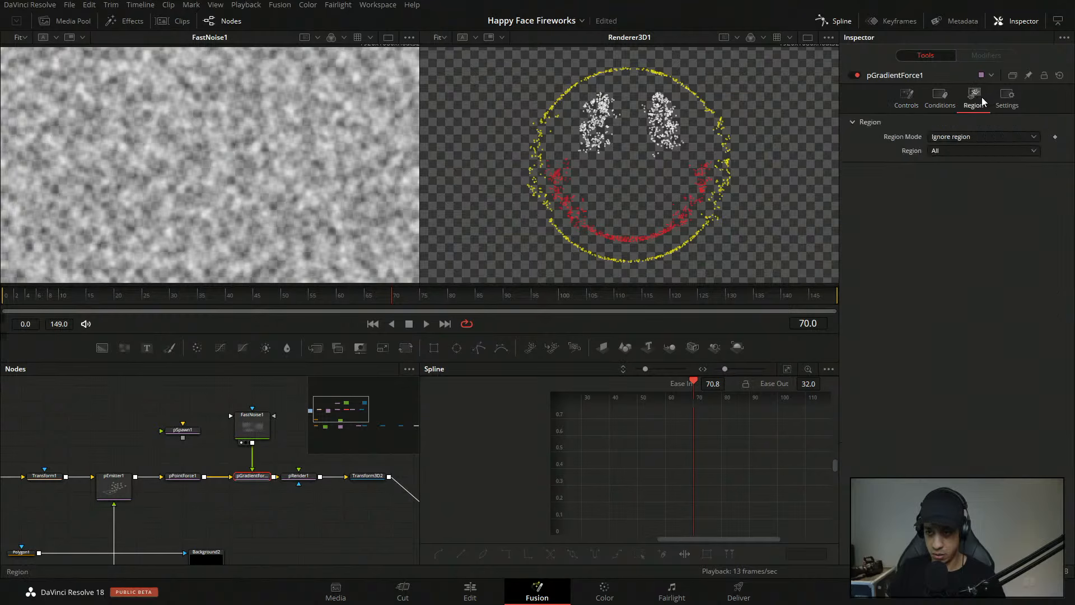
left_click(994, 138)
left_click(972, 148)
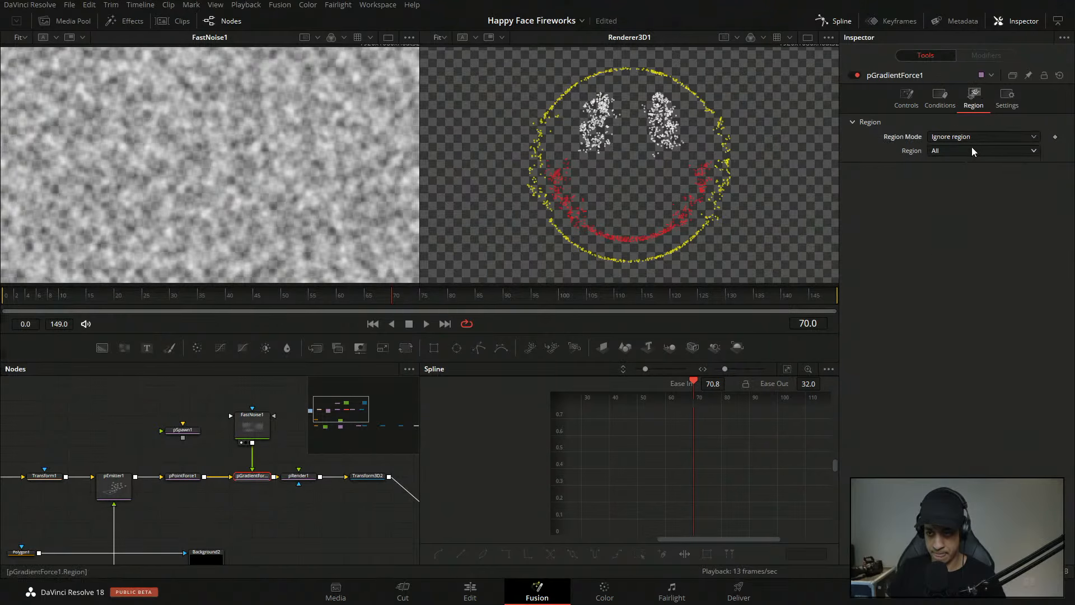
left_click(977, 151)
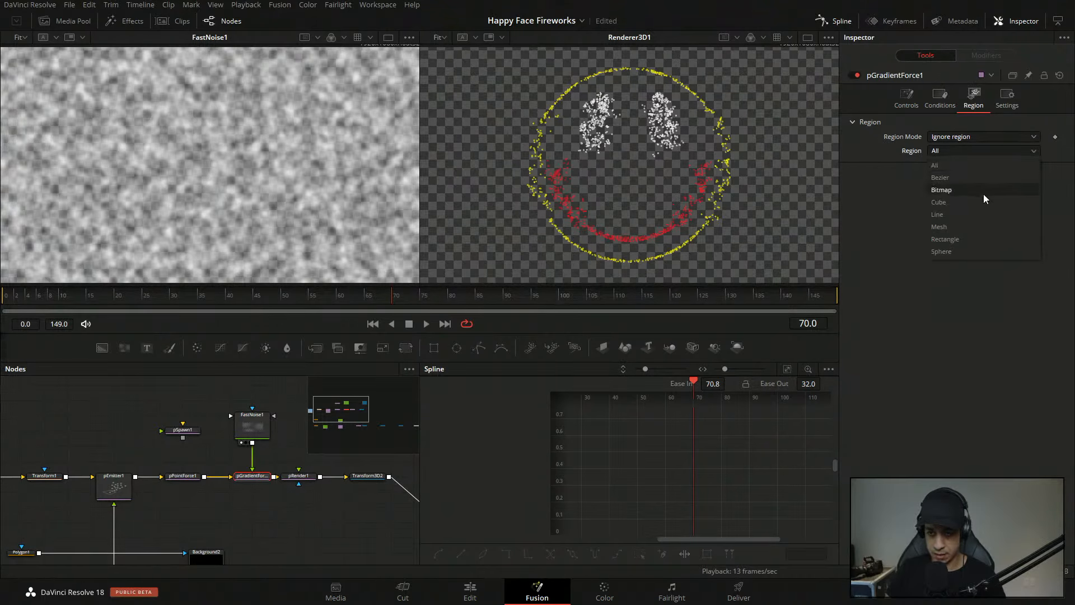
left_click(983, 193)
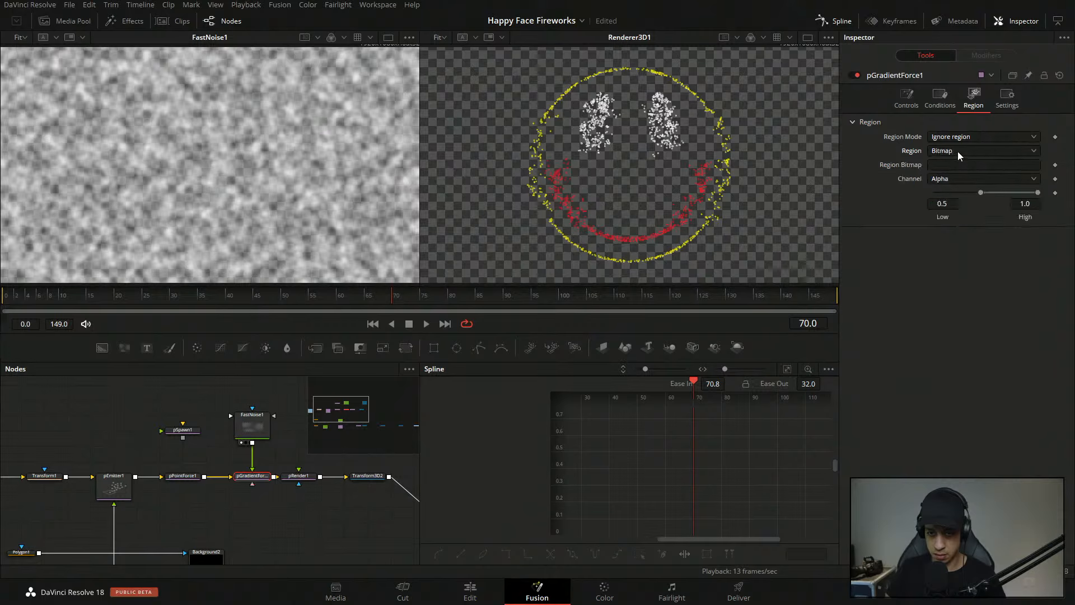
- Set the region of pGradientForce1 to Cube with width, height and depth of 2.0
left_click(977, 149)
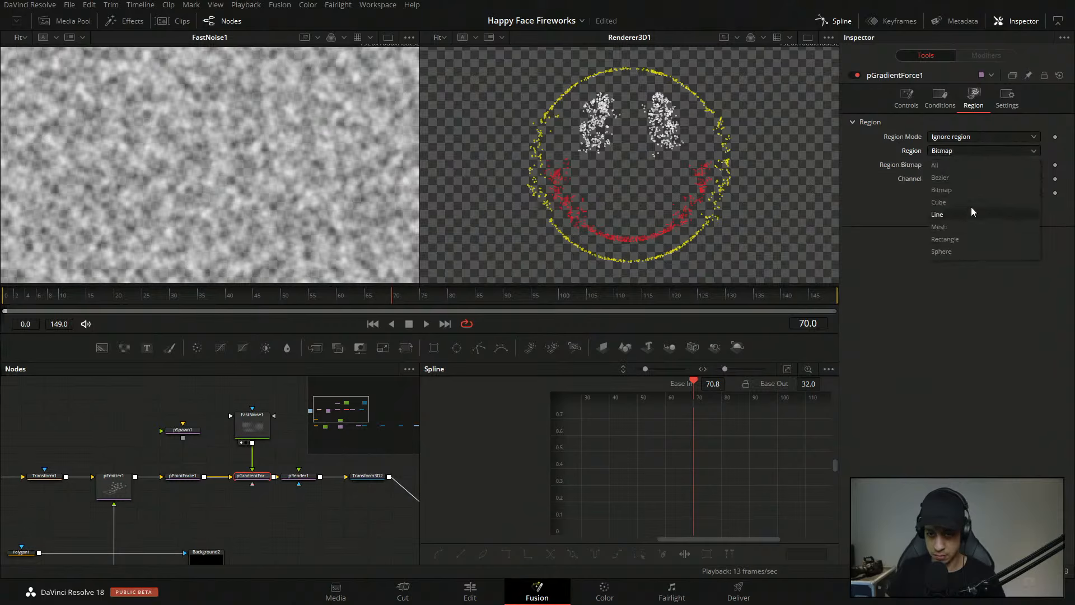
left_click(970, 201)
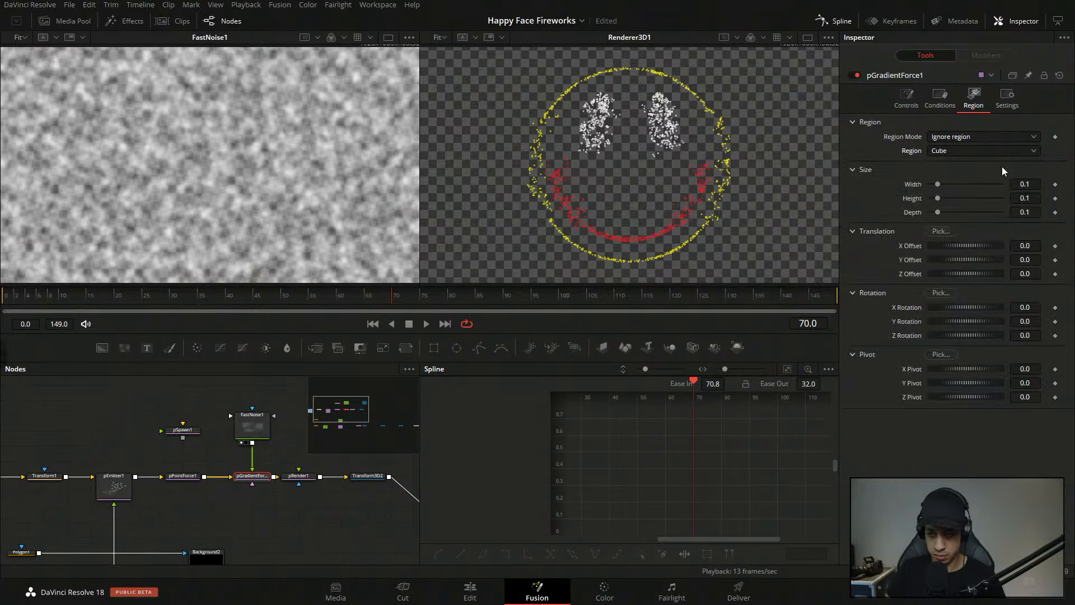
left_click(1031, 184)
type("2")
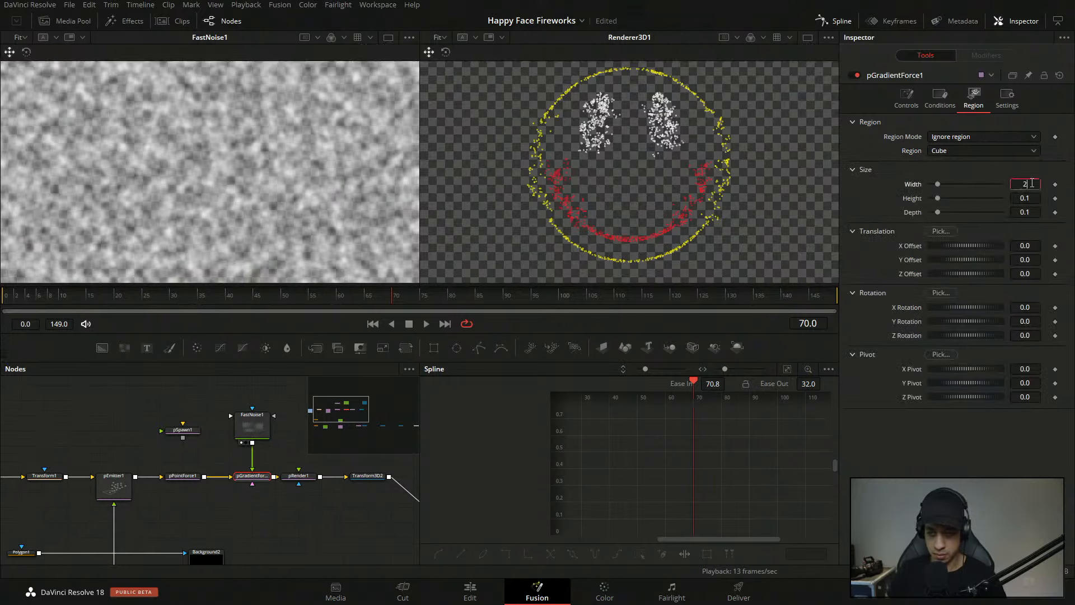
key("Return")
left_click(1034, 245)
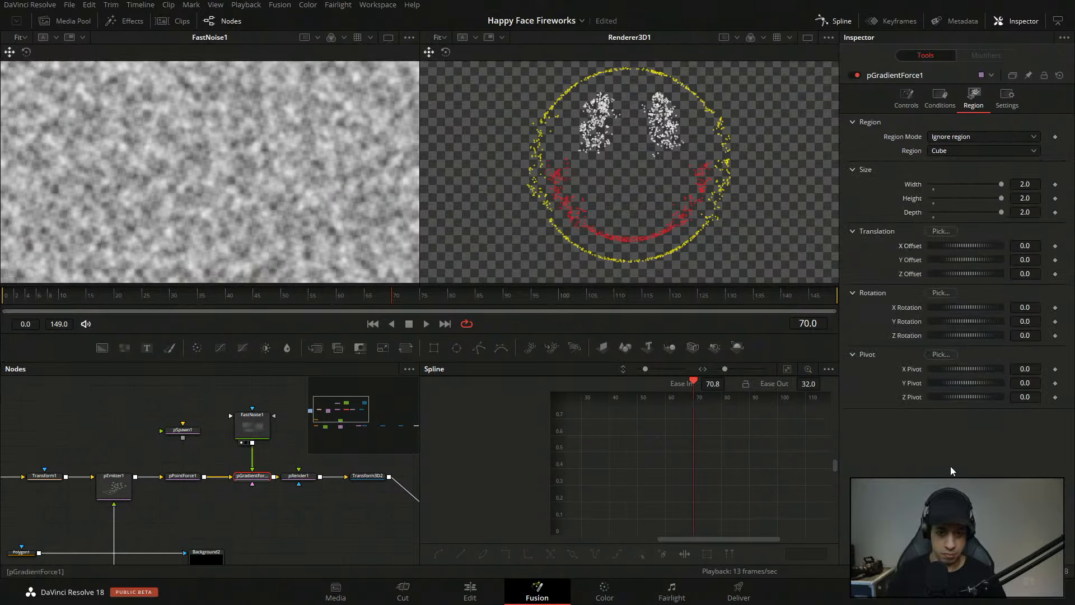
- Try the region modes When inside region and When intersecting region on pGradientForce1, and return it to Ignore region
left_click(252, 428)
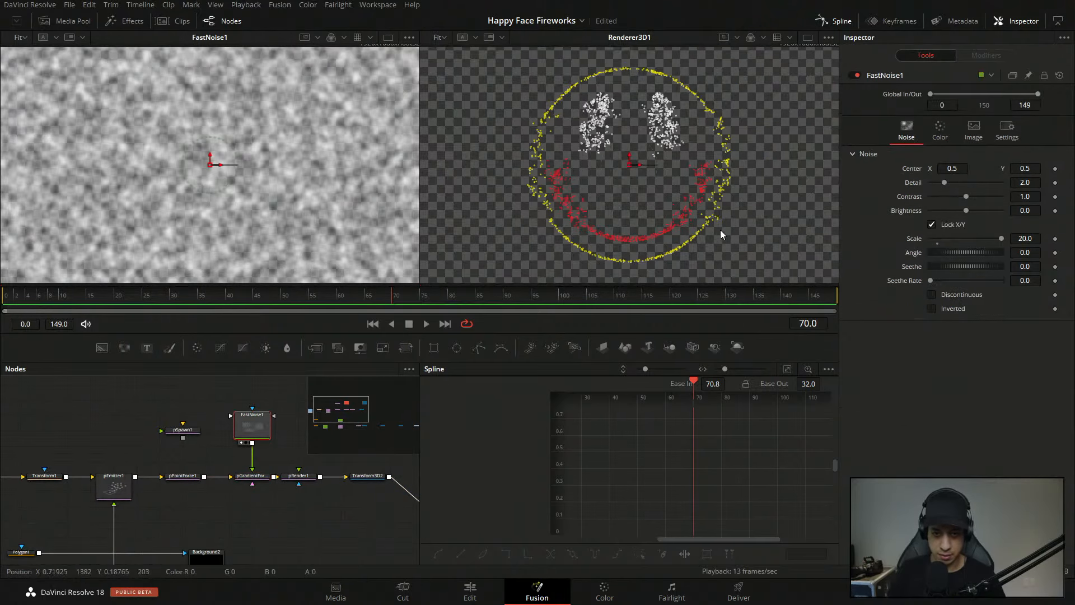
left_click(252, 475)
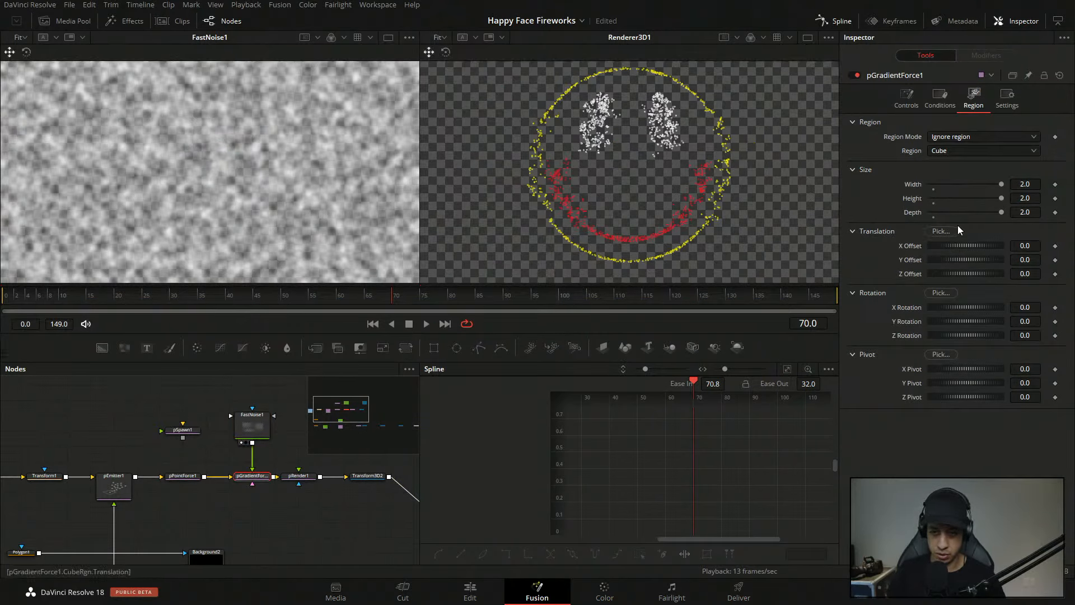
left_click(979, 136)
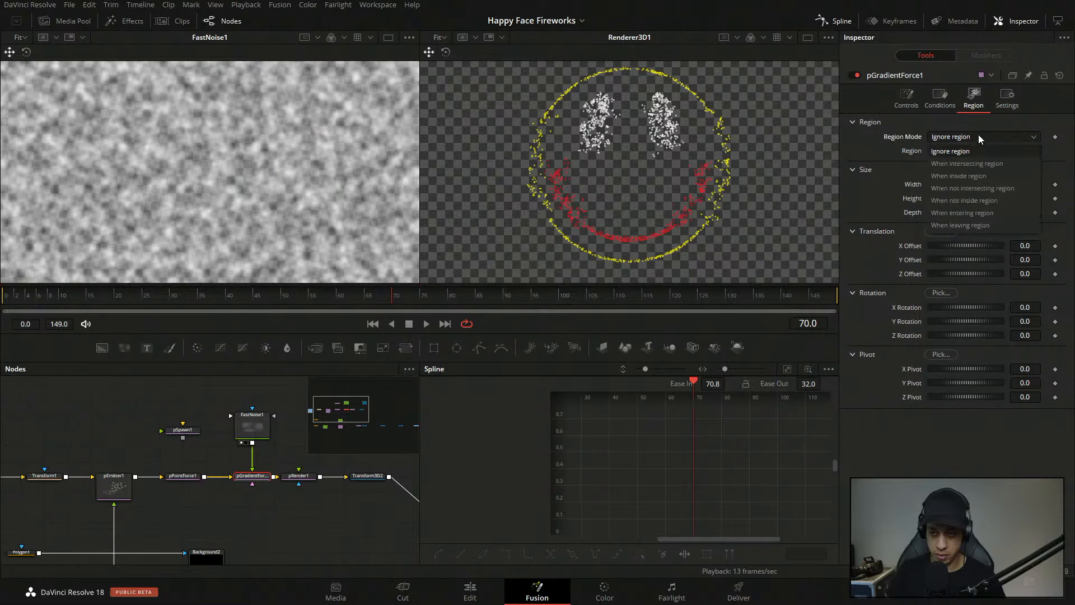
left_click(985, 174)
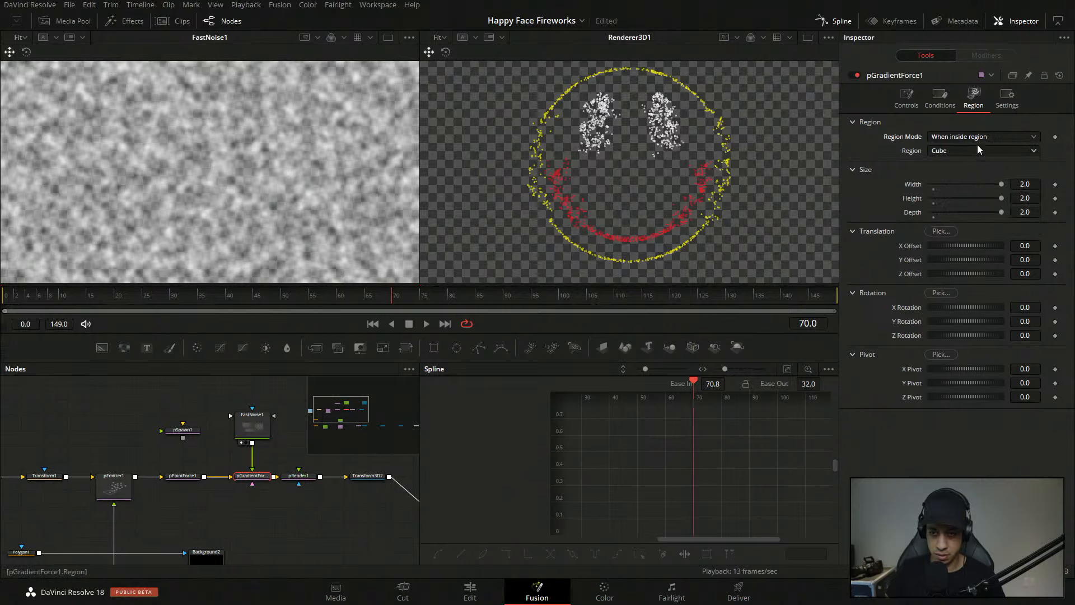
left_click(976, 140)
left_click(978, 169)
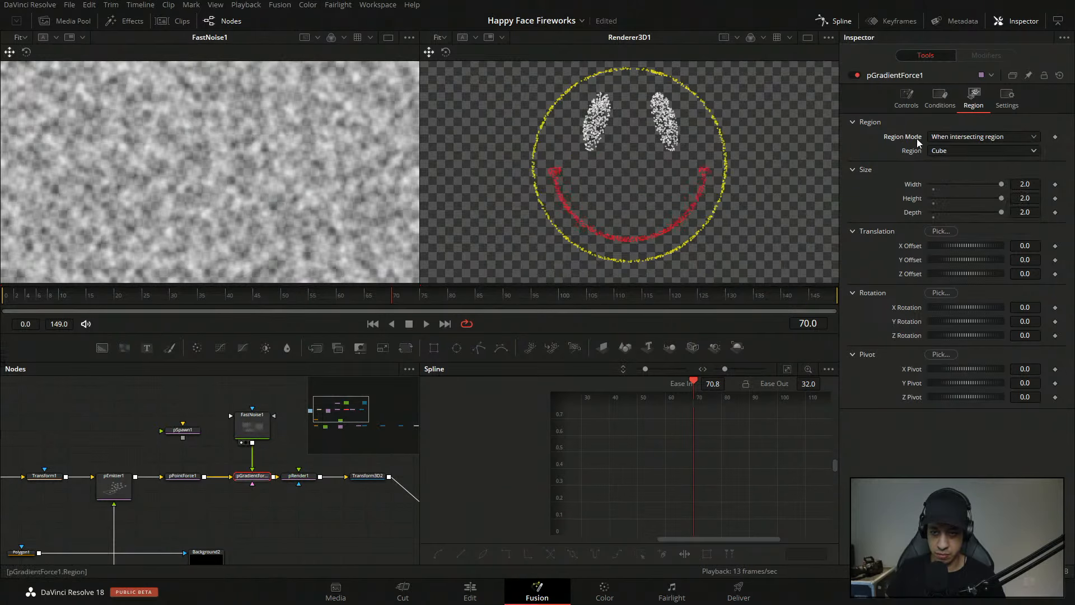
left_click(956, 139)
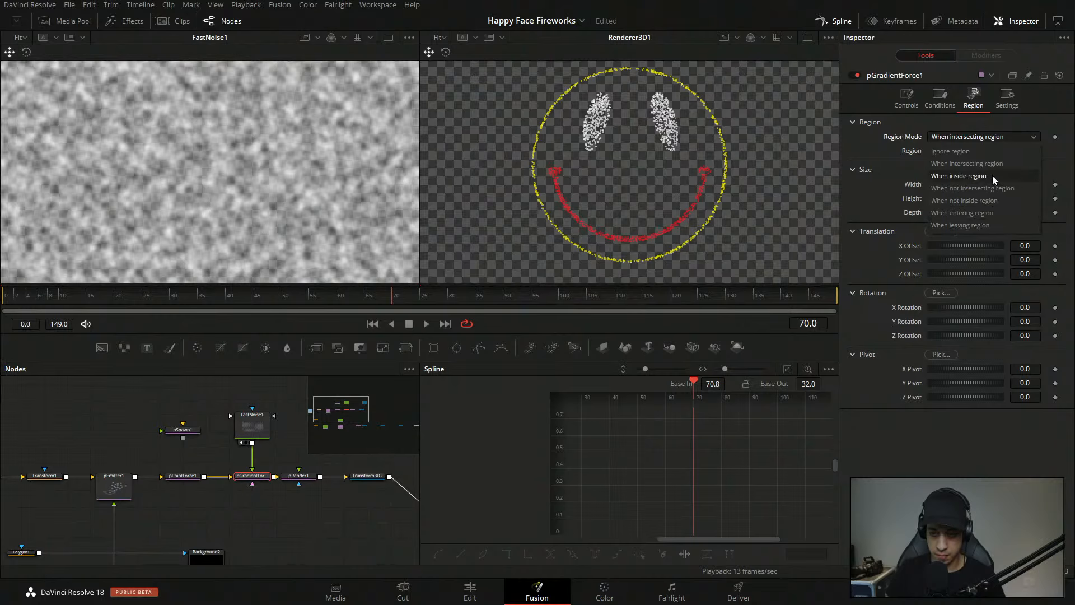
left_click(973, 151)
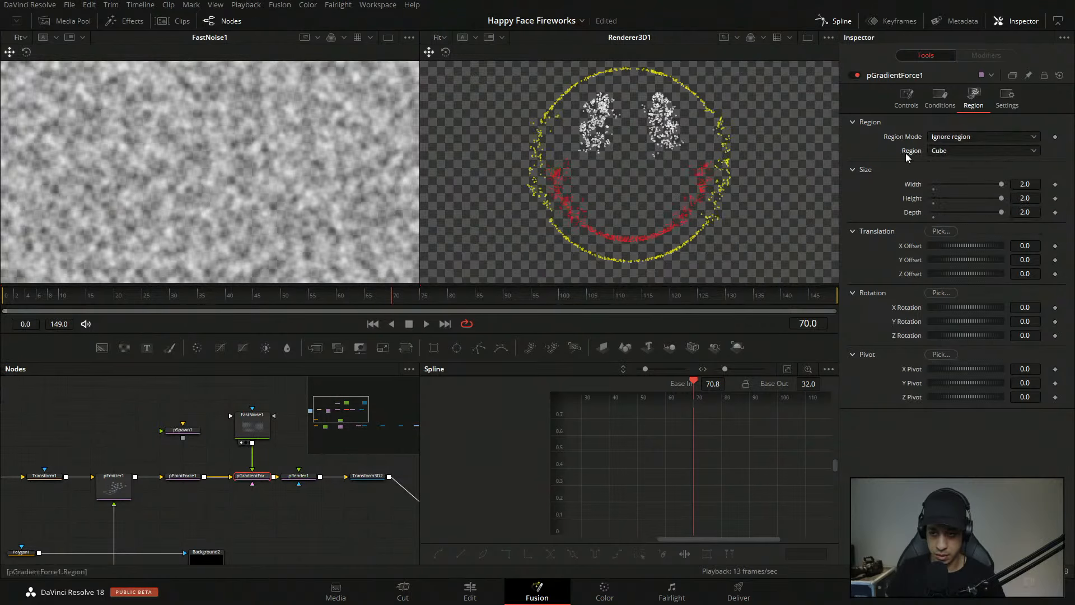
- Look through the Controls and Conditions of pGradientForce1, and set its region to Sphere
left_click(936, 97)
left_click(902, 100)
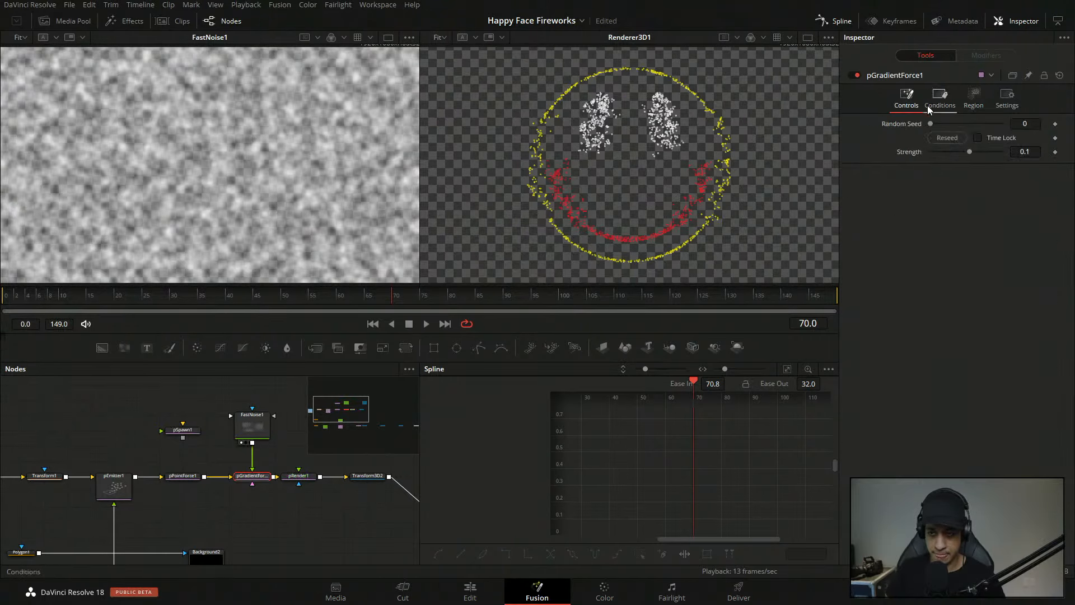
left_click(965, 112)
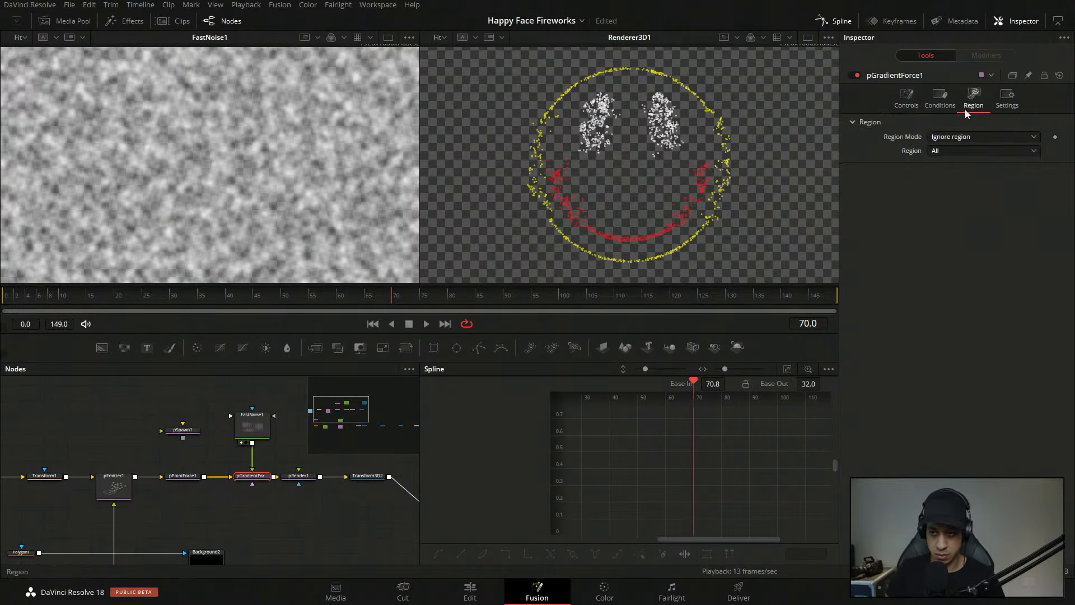
left_click(938, 106)
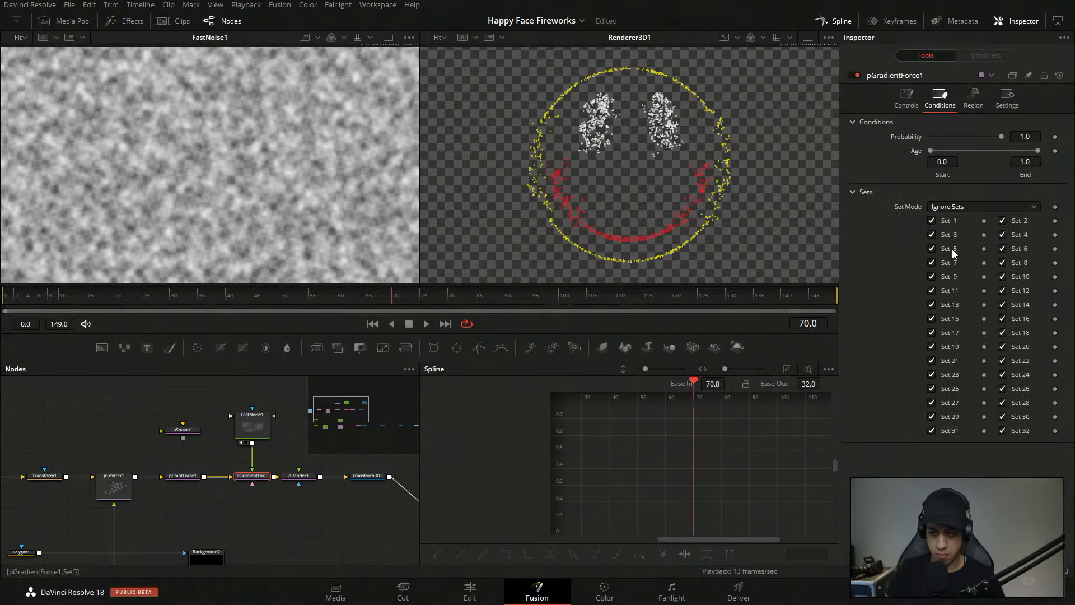
left_click(973, 100)
left_click(988, 154)
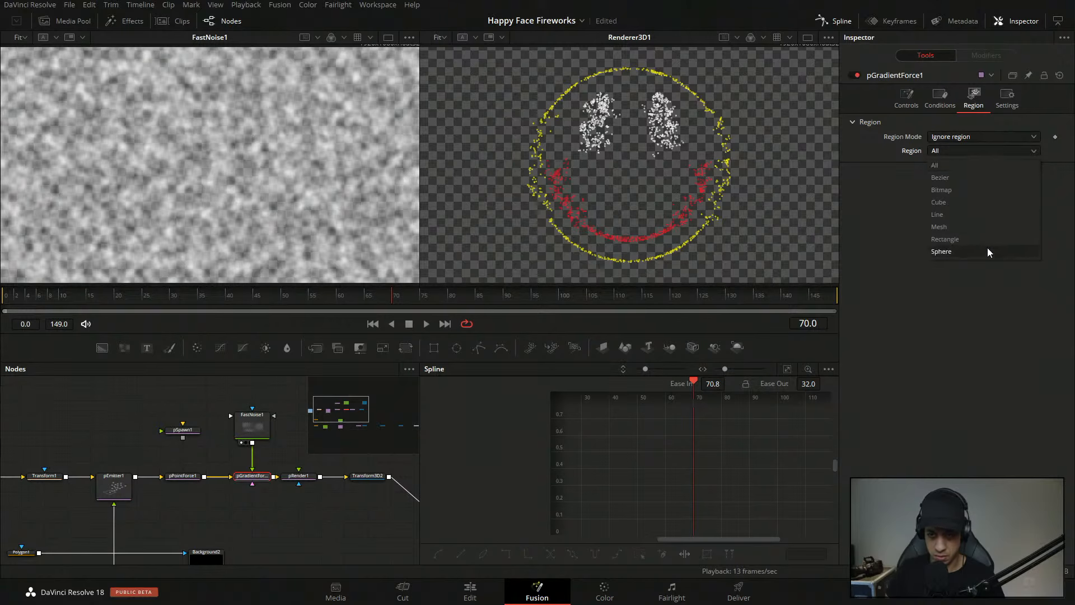
- Show pRender1 in the first viewer and frame the smiley face particles at an angle in the perspective view
left_click(280, 399)
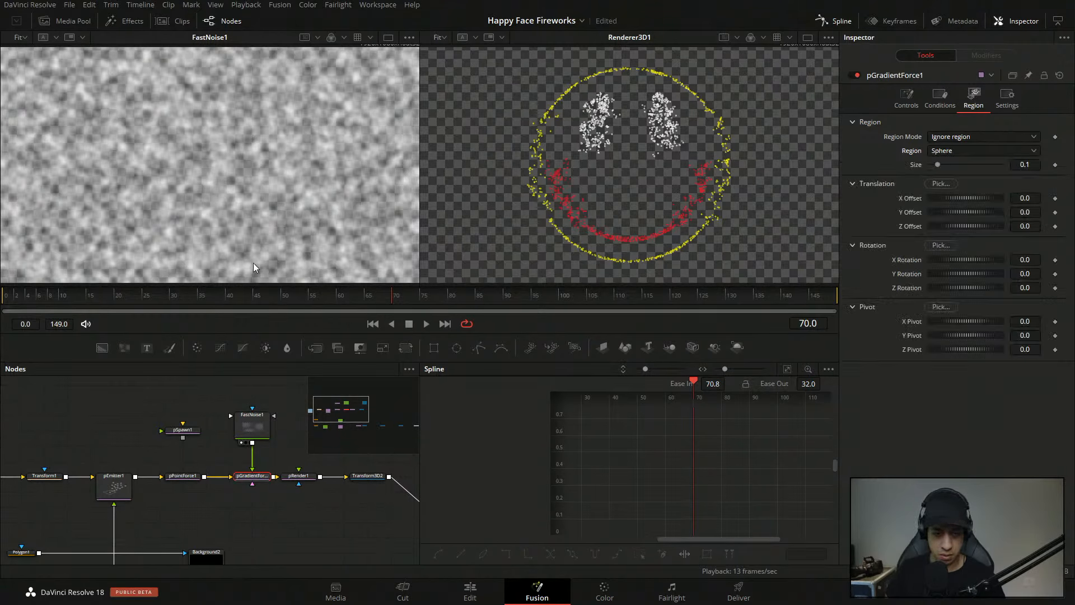
key("1")
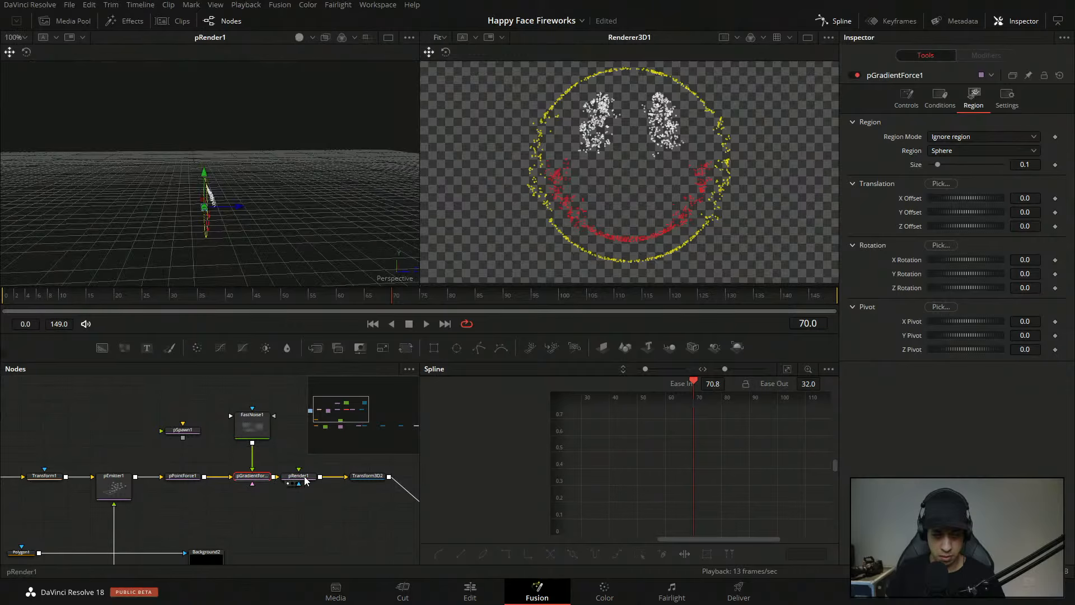
left_click(190, 235)
left_click_drag(325, 240, 170, 196)
scroll(190, 213, "up", 5)
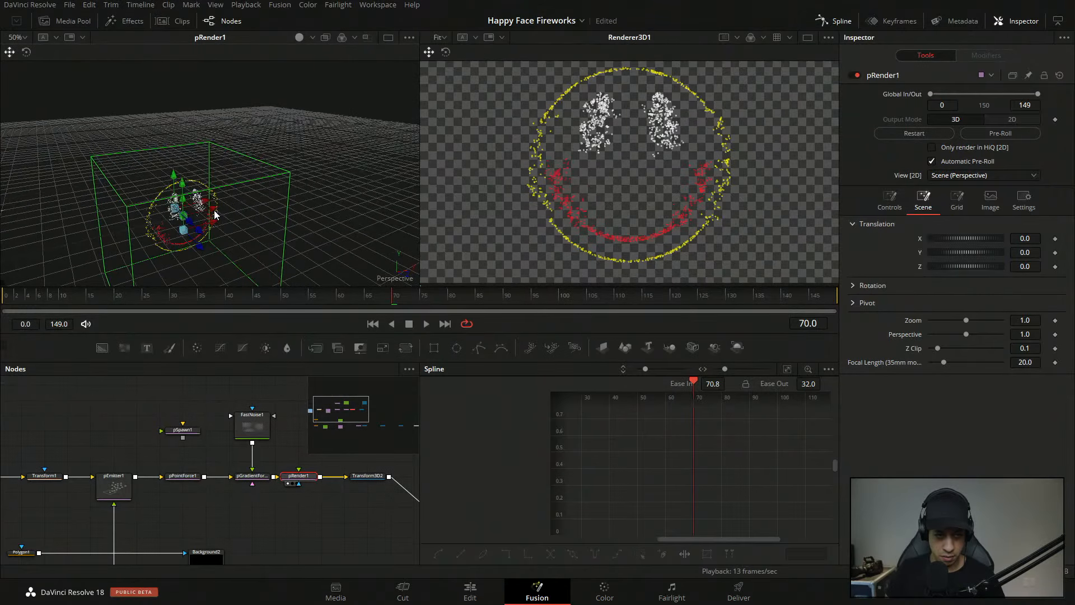
scroll(236, 191, "up", 1)
left_click_drag(228, 242, 284, 115)
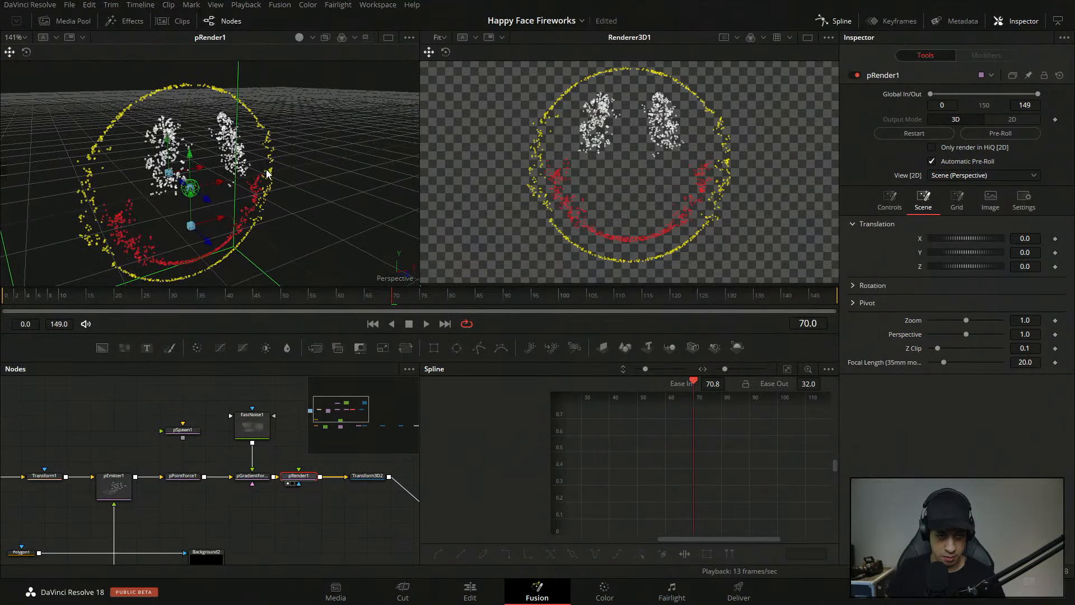
scroll(253, 186, "down", 1)
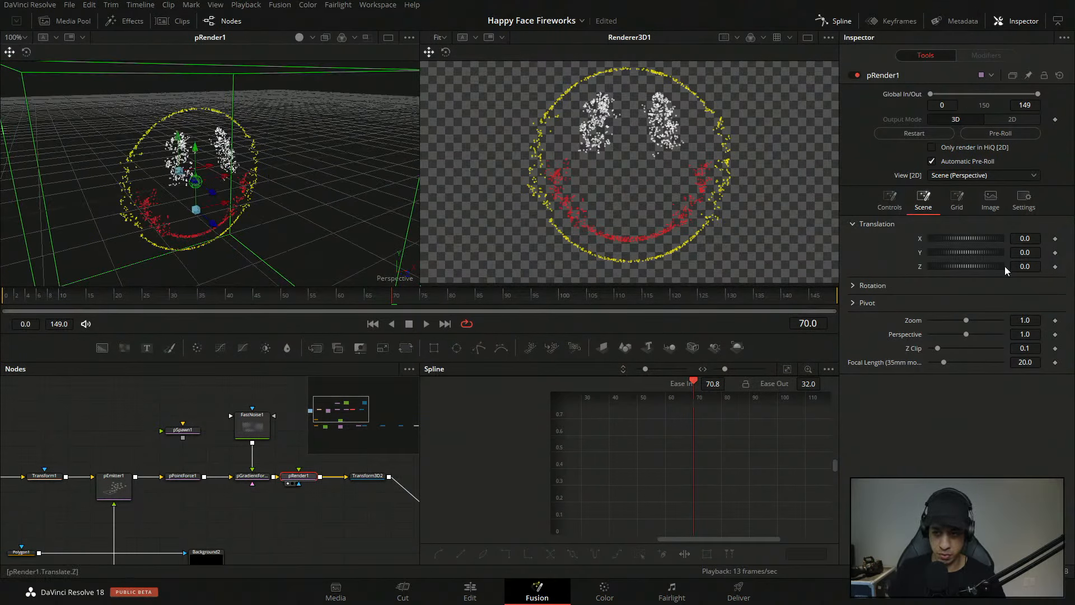
- Set the size of pGradientForce1's sphere region to 2.0
left_click(262, 480)
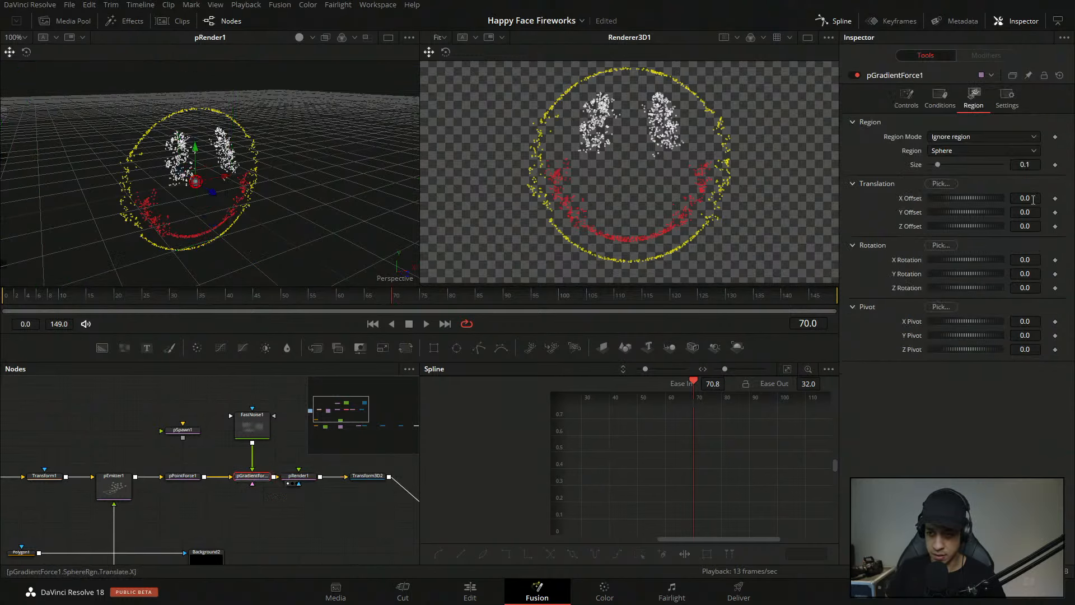
double_click(1034, 166)
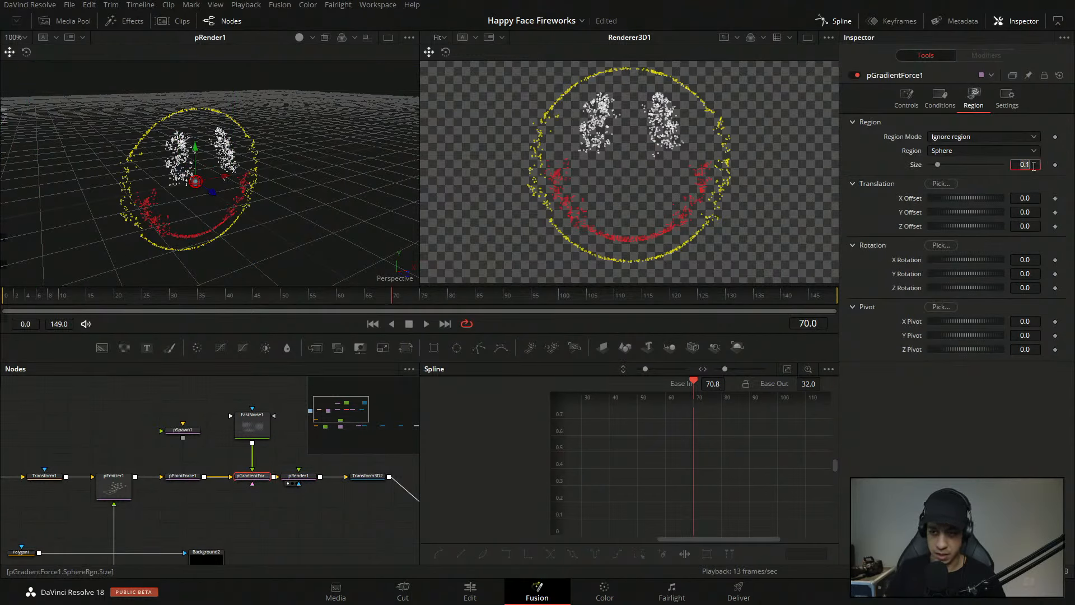
type("2")
key("Tab")
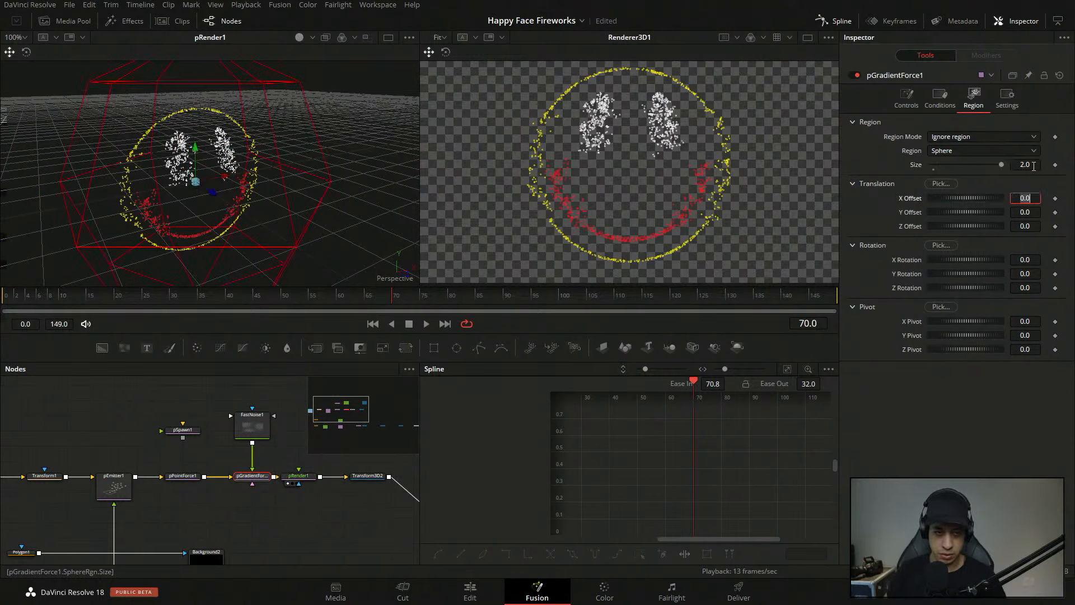
left_click(341, 533)
left_click(342, 528)
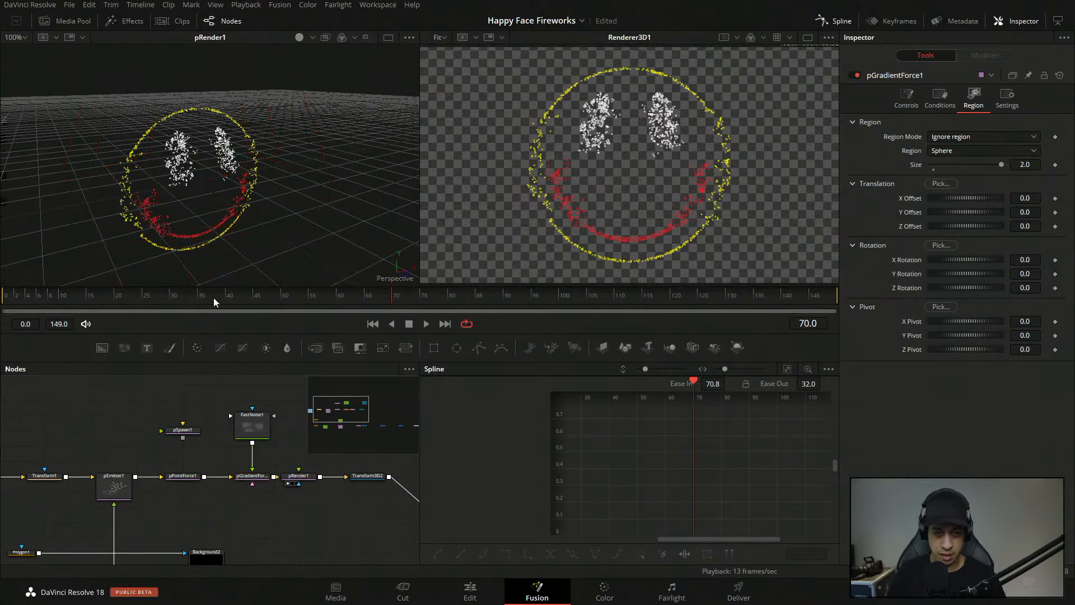
- Scrub the timeline to frame 80 and examine the particle spread from different angles in the 3D view
left_click_drag(214, 298, 448, 305)
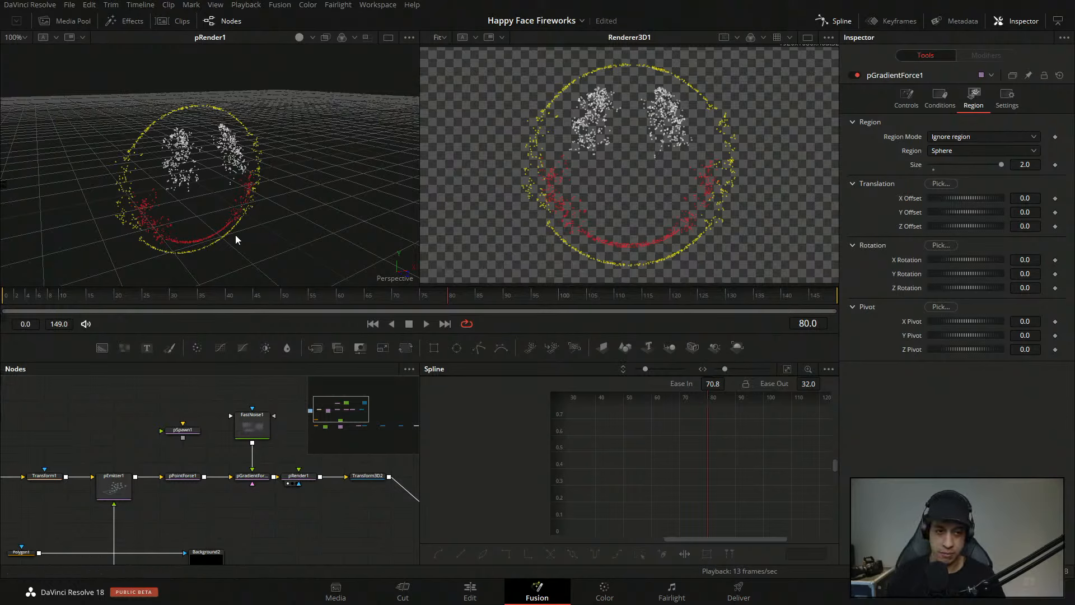
left_click_drag(235, 239, 283, 220)
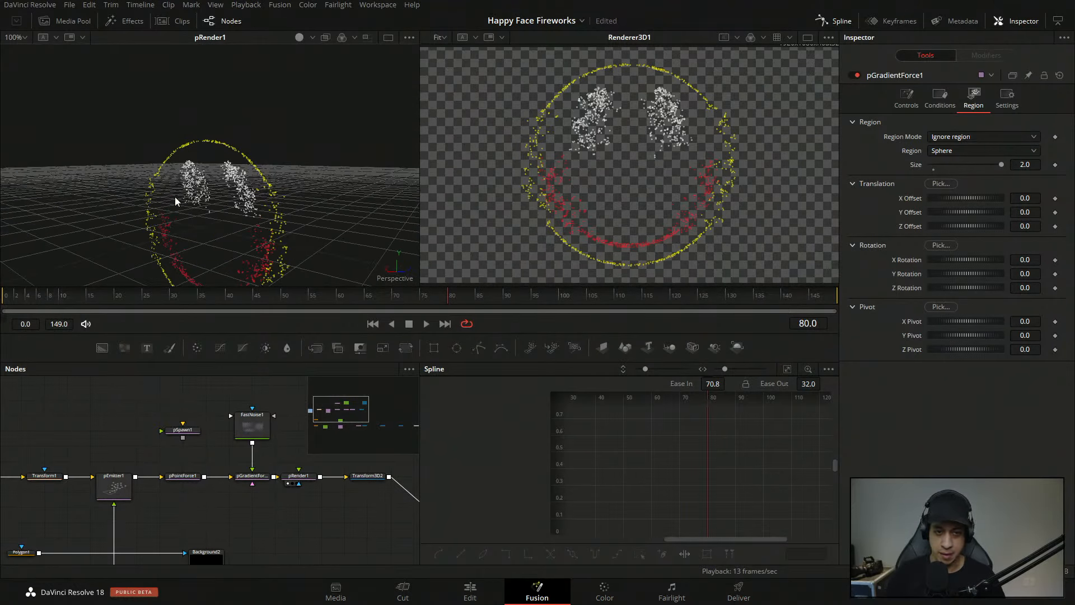
left_click_drag(174, 196, 146, 186)
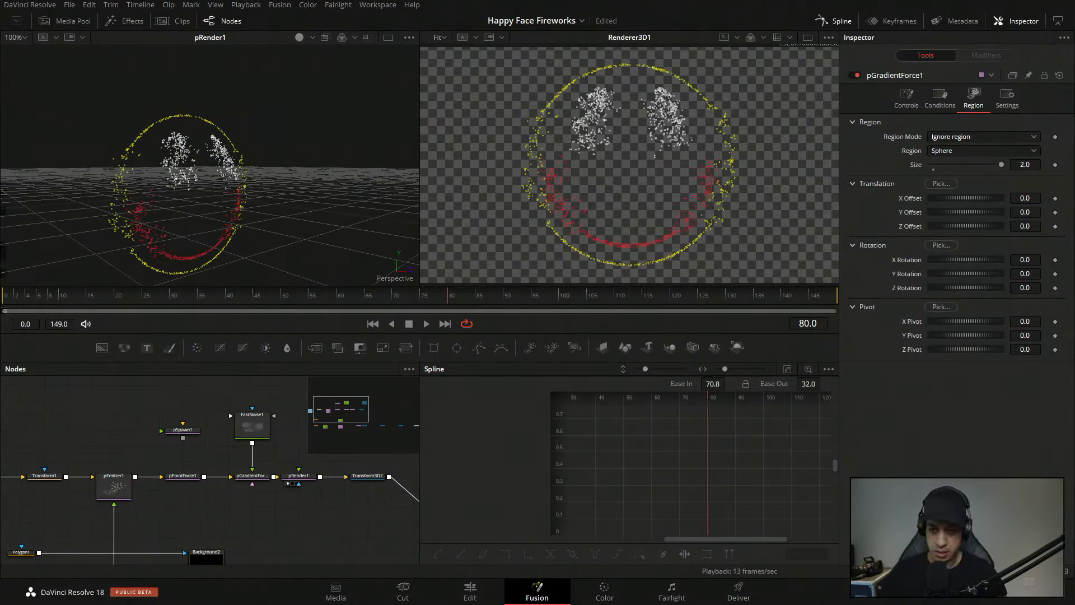
- Try When intersecting region as the region mode of pGradientForce1, and settle on When inside region
left_click(982, 137)
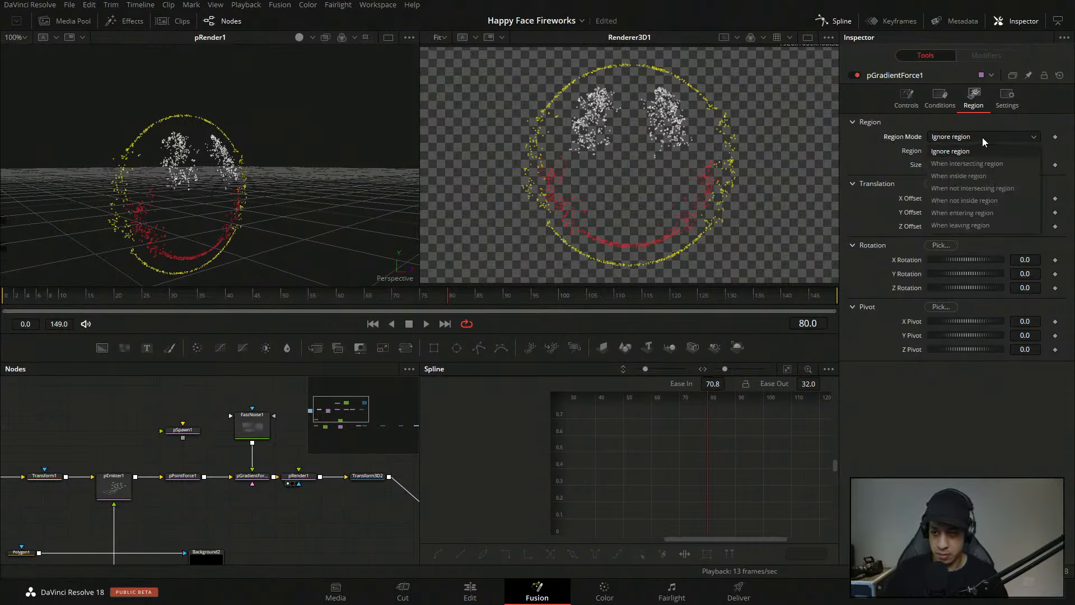
left_click(994, 165)
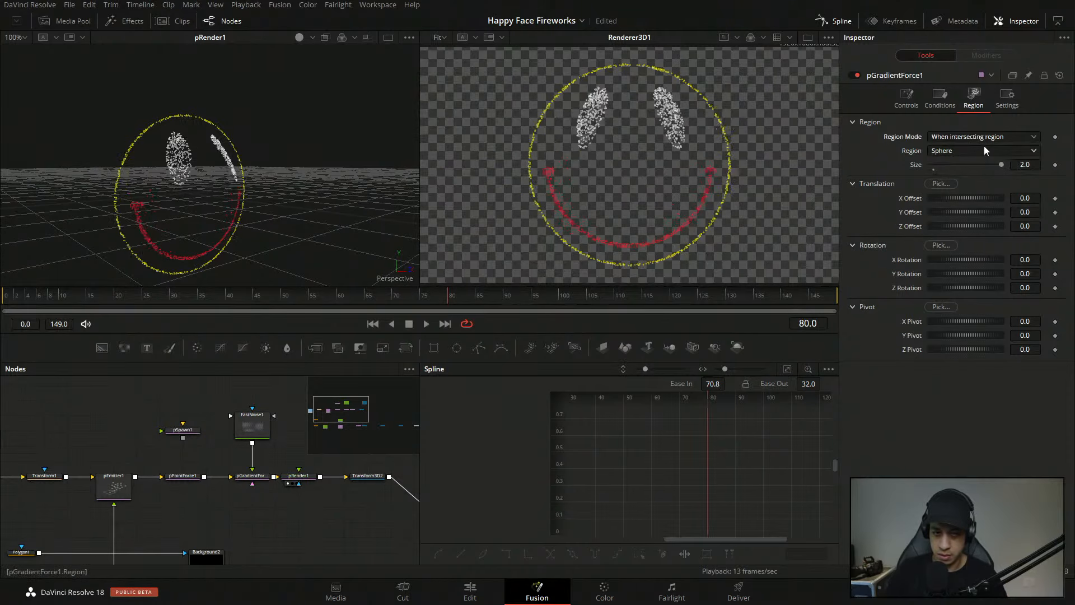
left_click(984, 140)
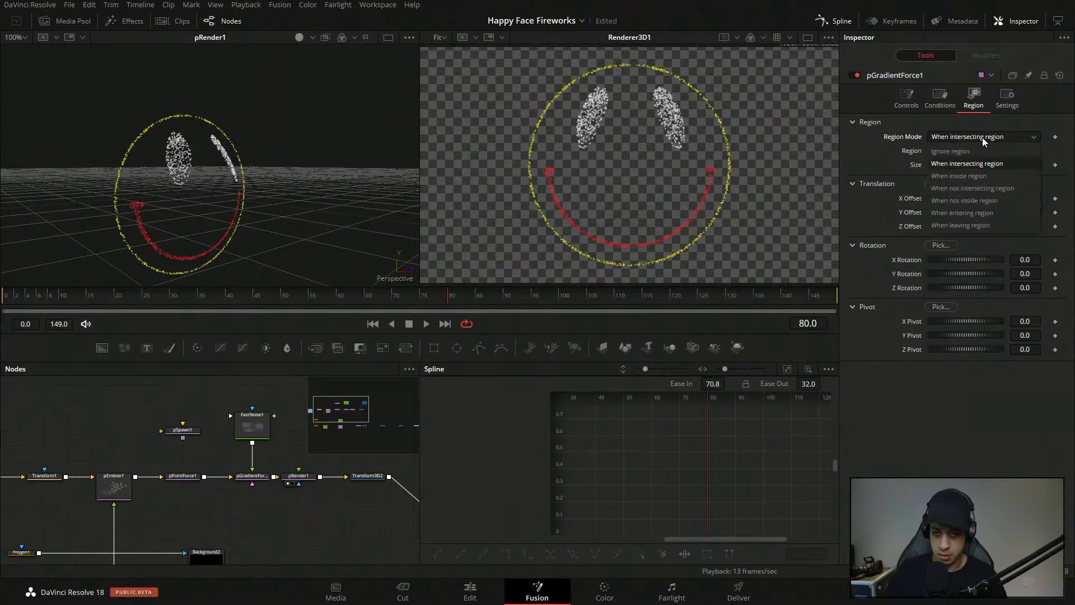
left_click(941, 176)
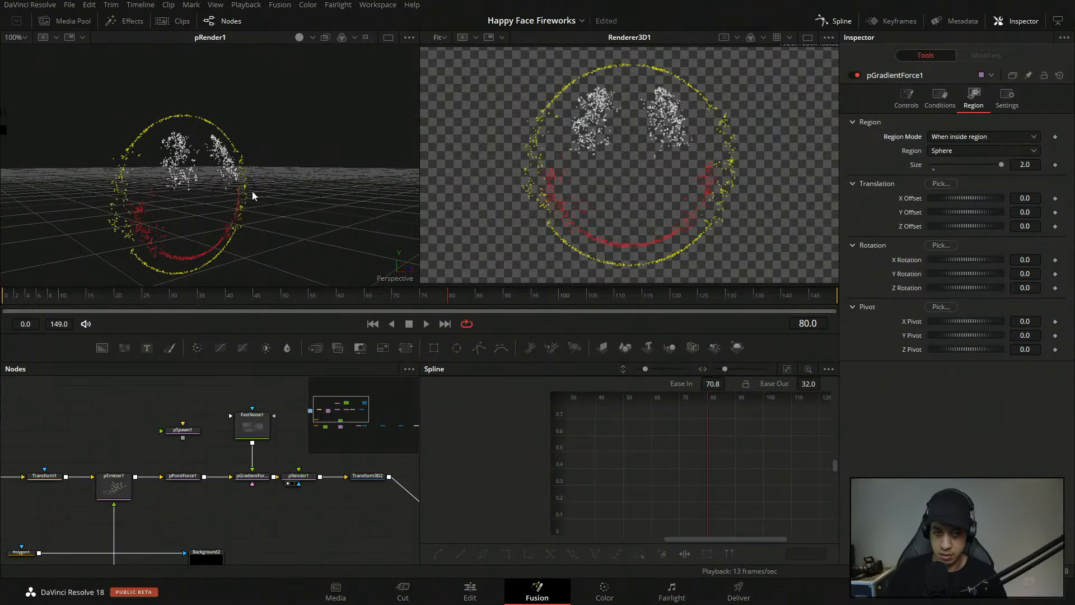
left_click_drag(252, 196, 166, 179)
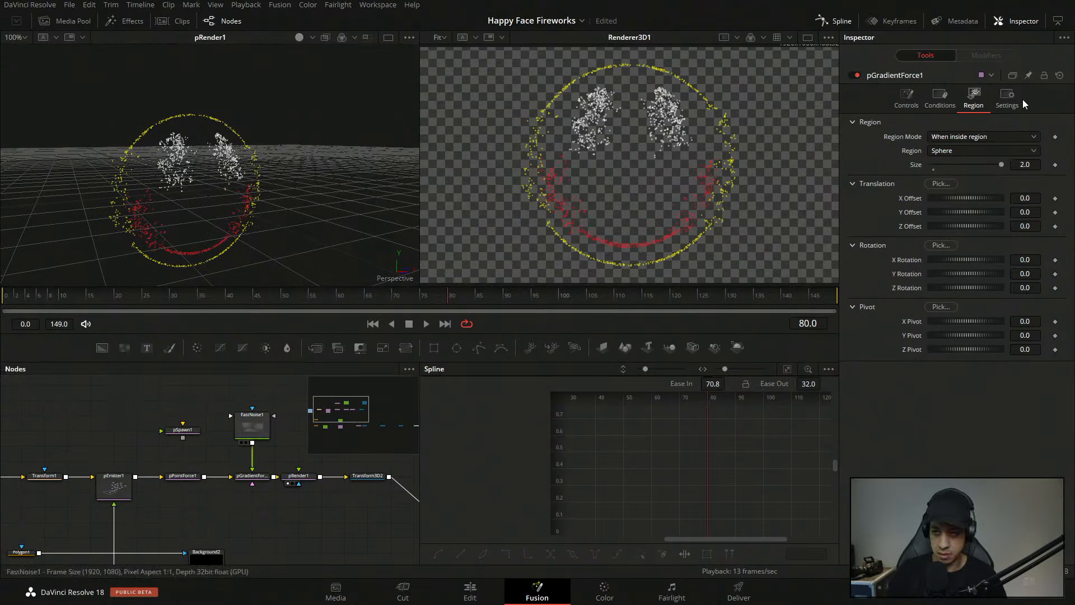
- Set the image size of FastNoise1 to 2000 wide by 2000 high
left_click(979, 137)
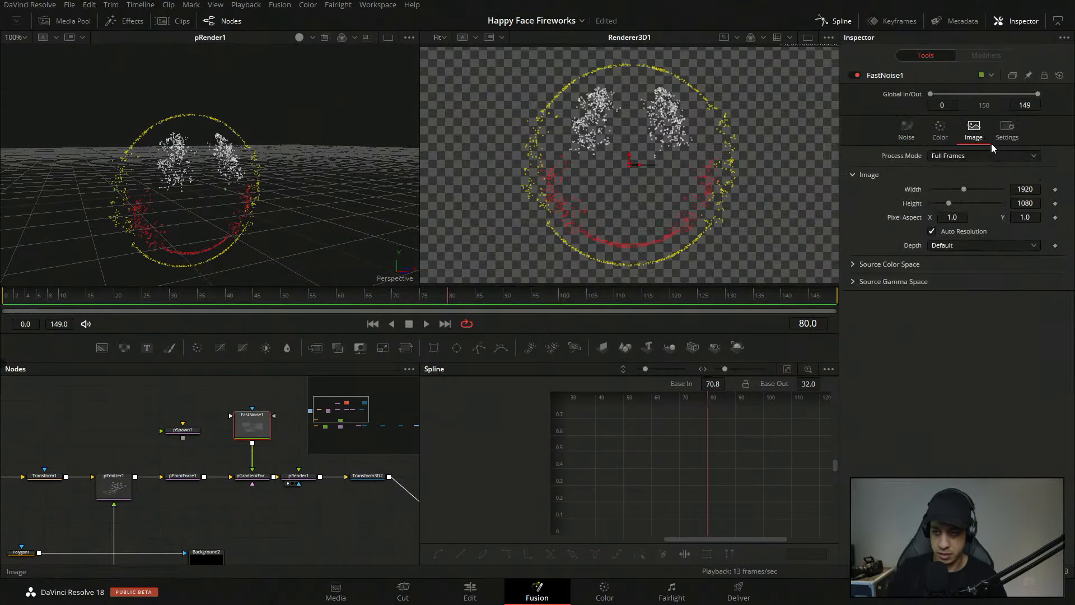
left_click(1035, 189)
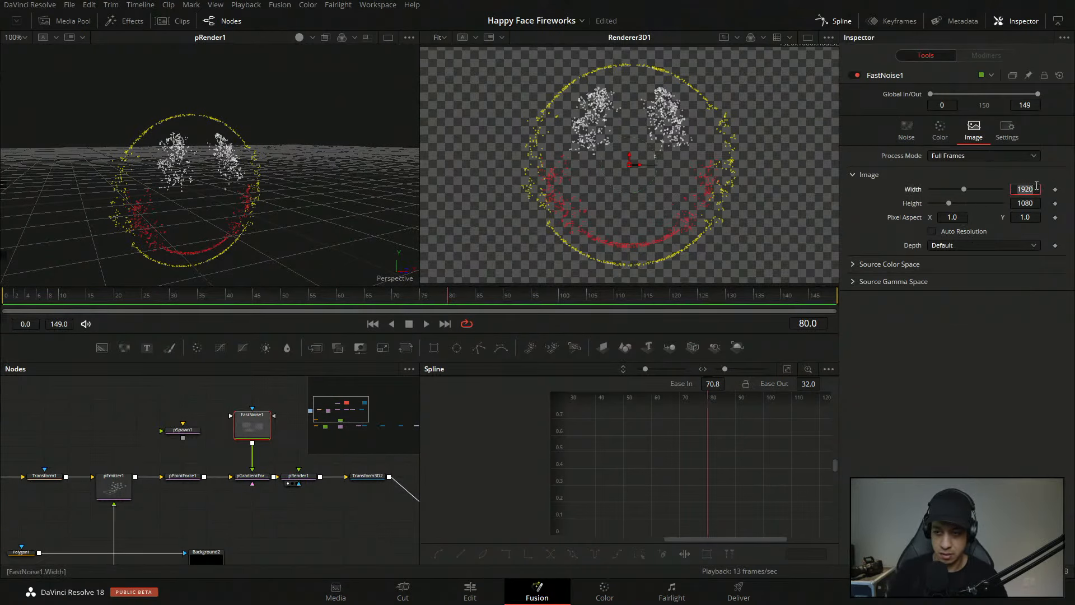
type("2000")
key("Tab")
type("200")
key("Tab")
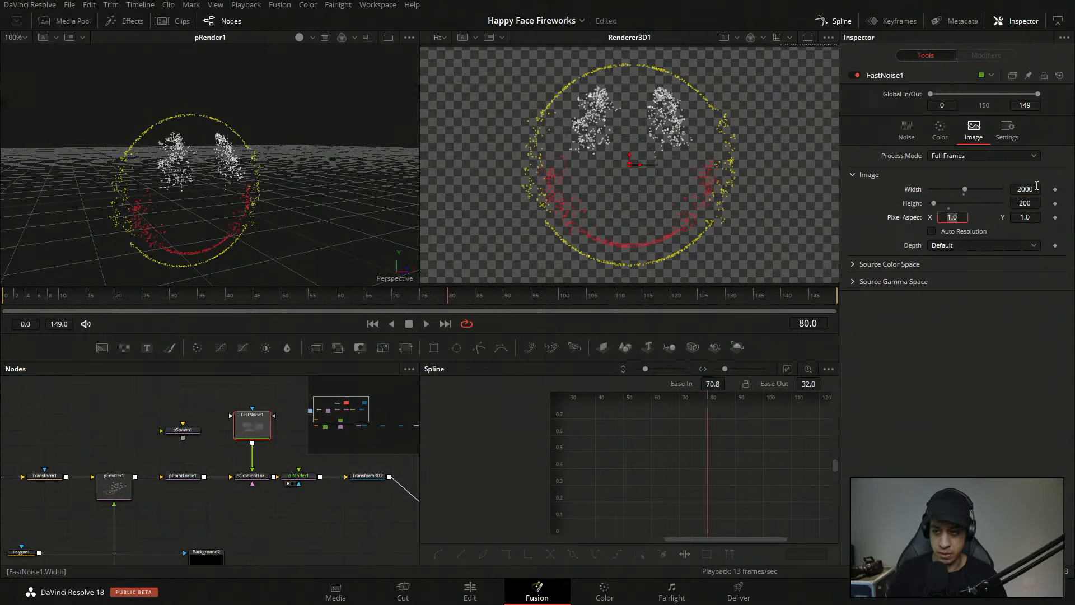
left_click(1033, 204)
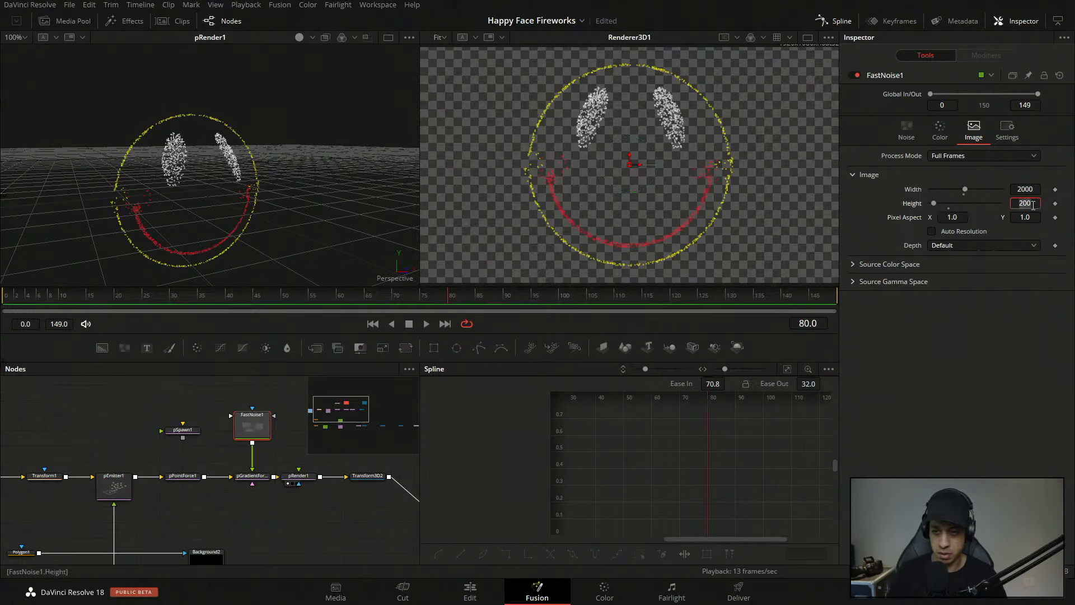
type("0")
key("Tab")
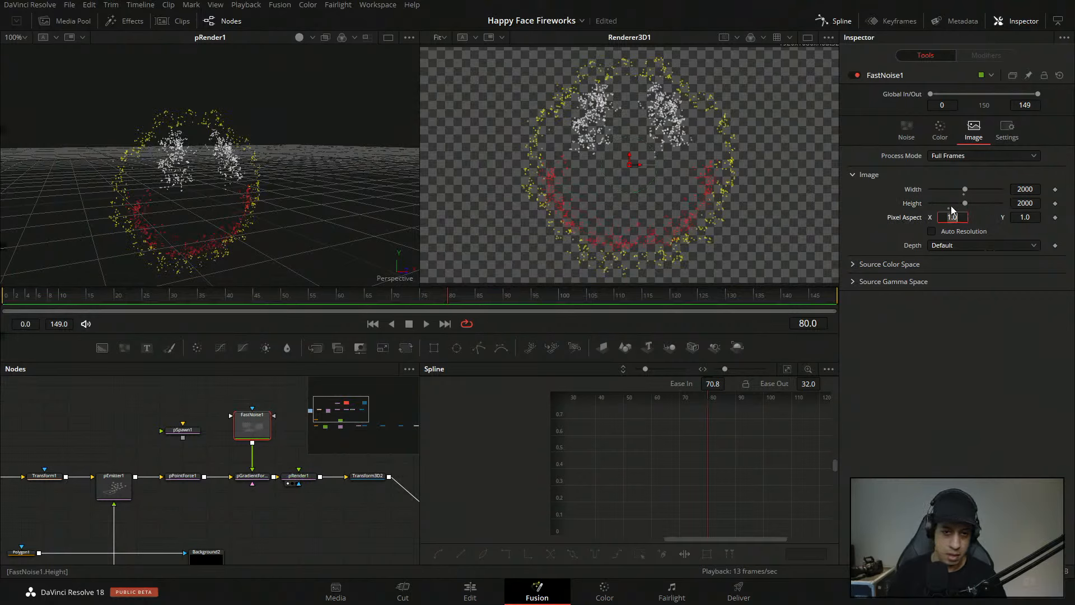
left_click(272, 514)
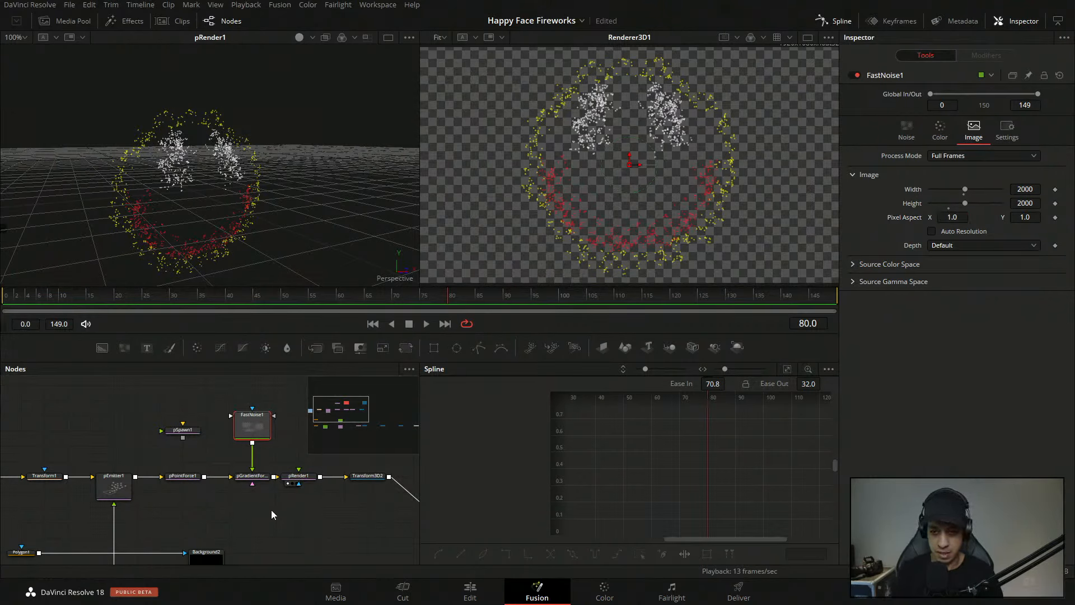
- Set the strength of pGradientForce1 to 0.0
left_click(299, 476)
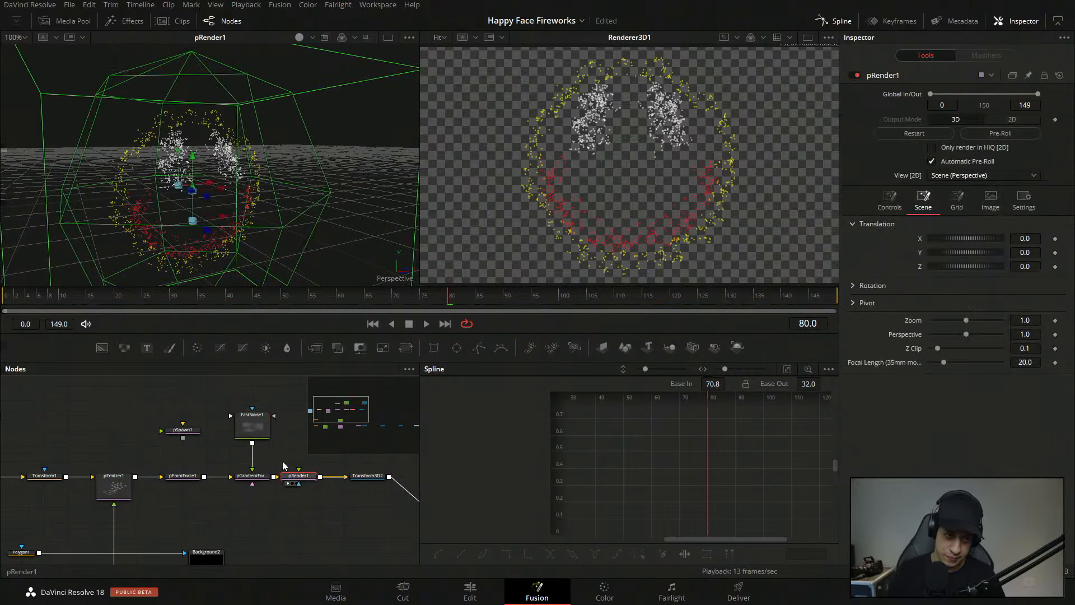
left_click_drag(309, 237, 253, 275)
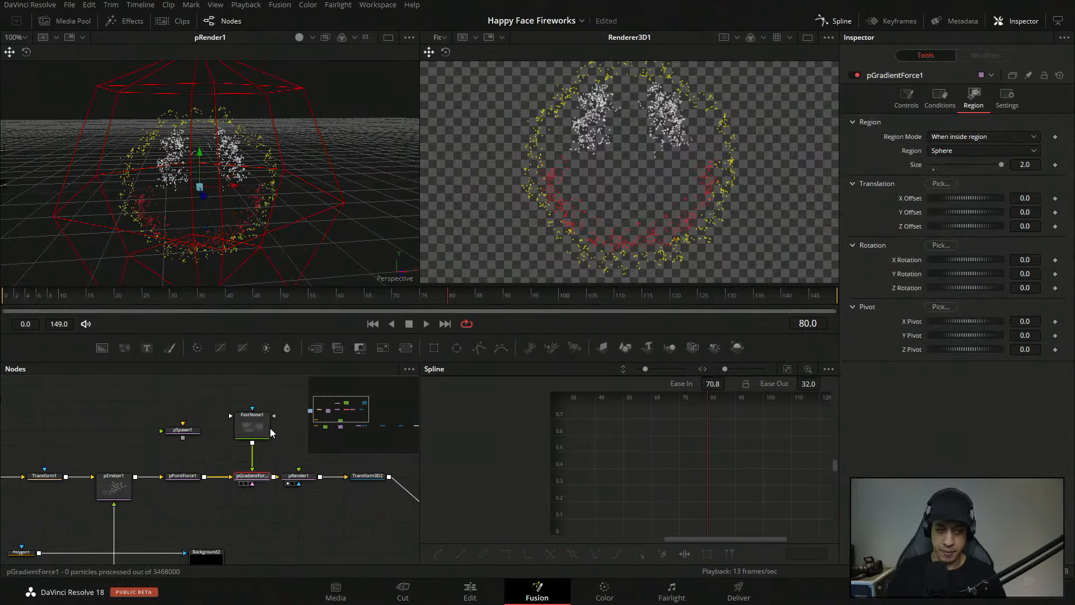
mouse_move(264, 415)
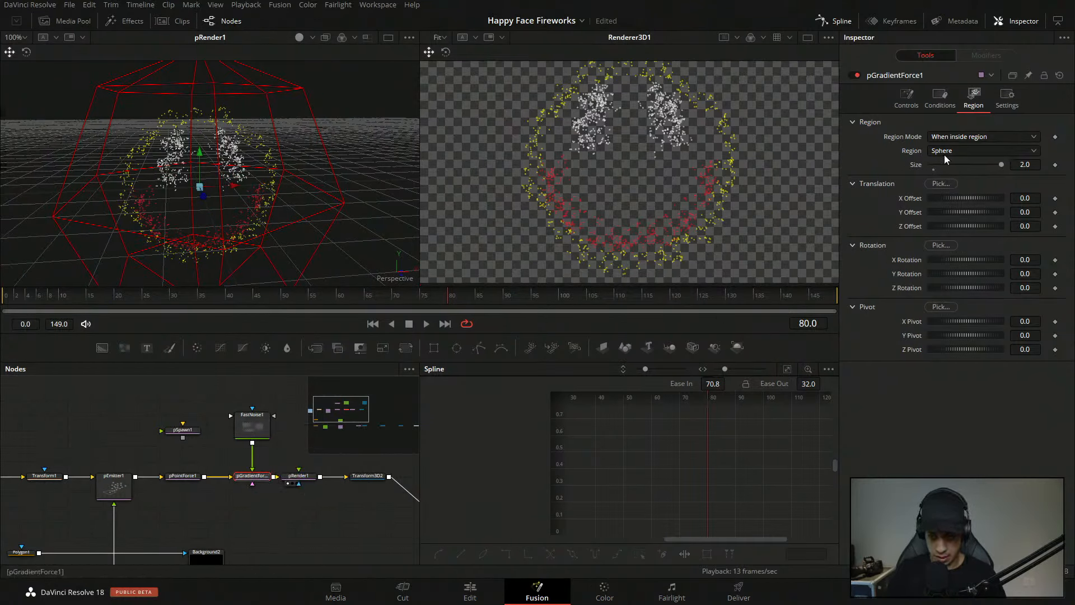
left_click(933, 99)
left_click(908, 100)
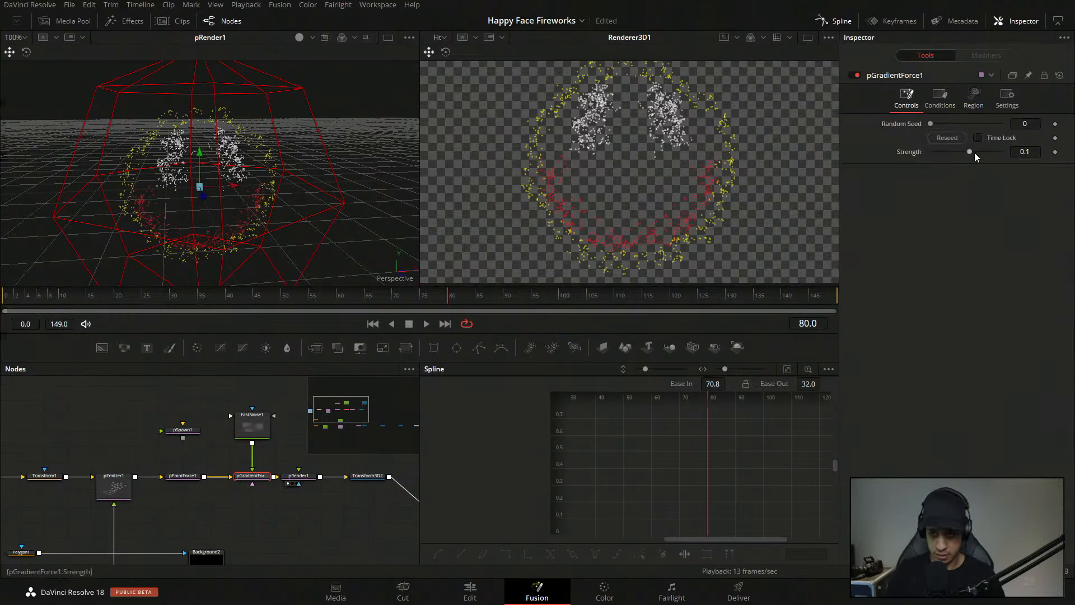
left_click(1038, 152)
key("Return")
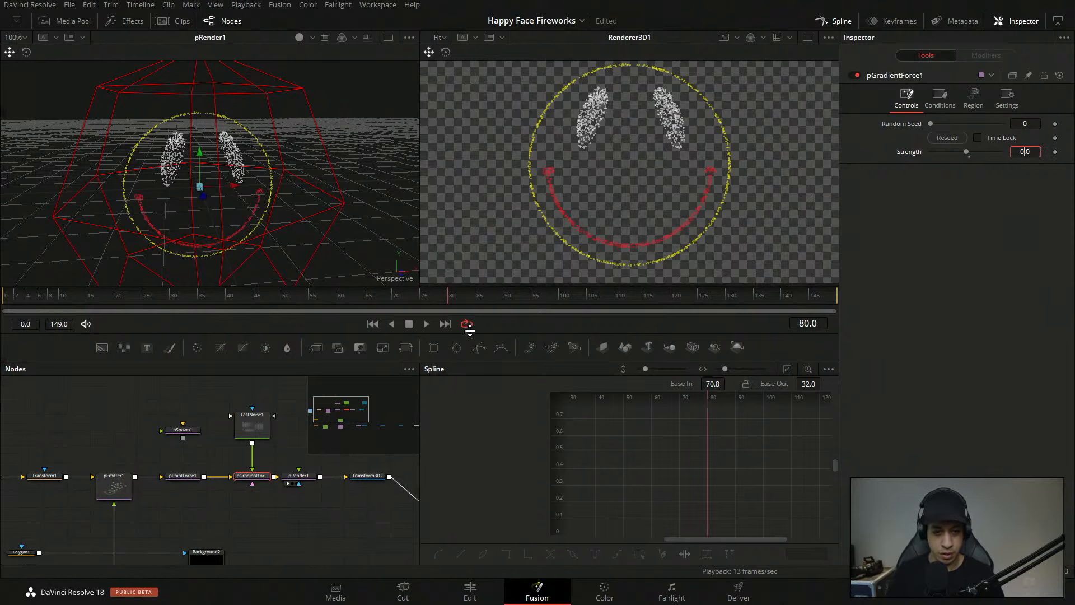
- Move the playhead back to frame 44 and bring up Transform3D2's X Scale curve for review
left_click_drag(408, 295, 210, 305)
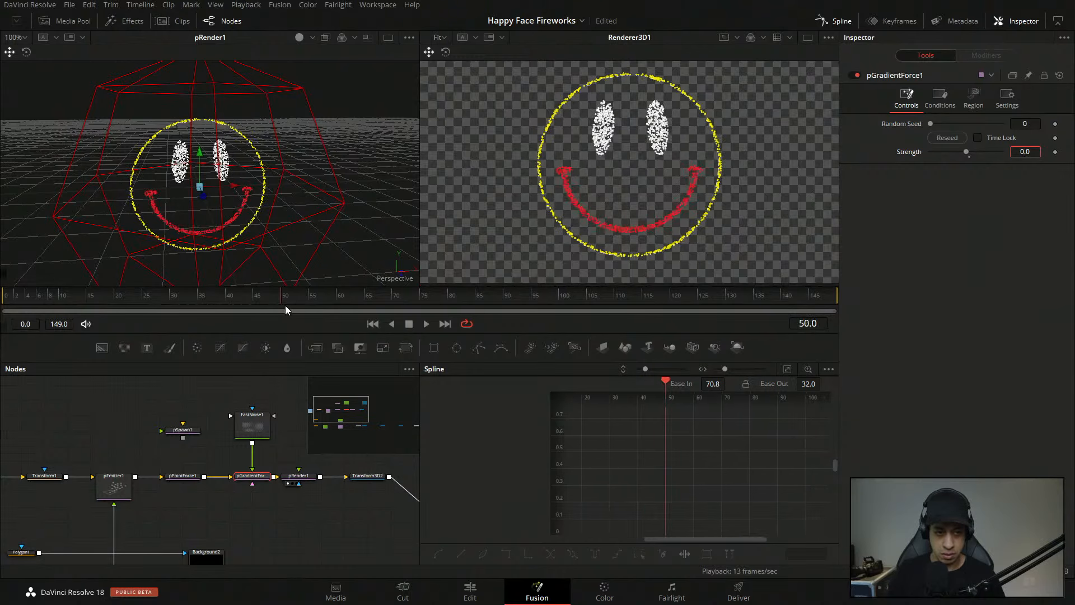
left_click(252, 306)
left_click_drag(216, 504, 40, 429)
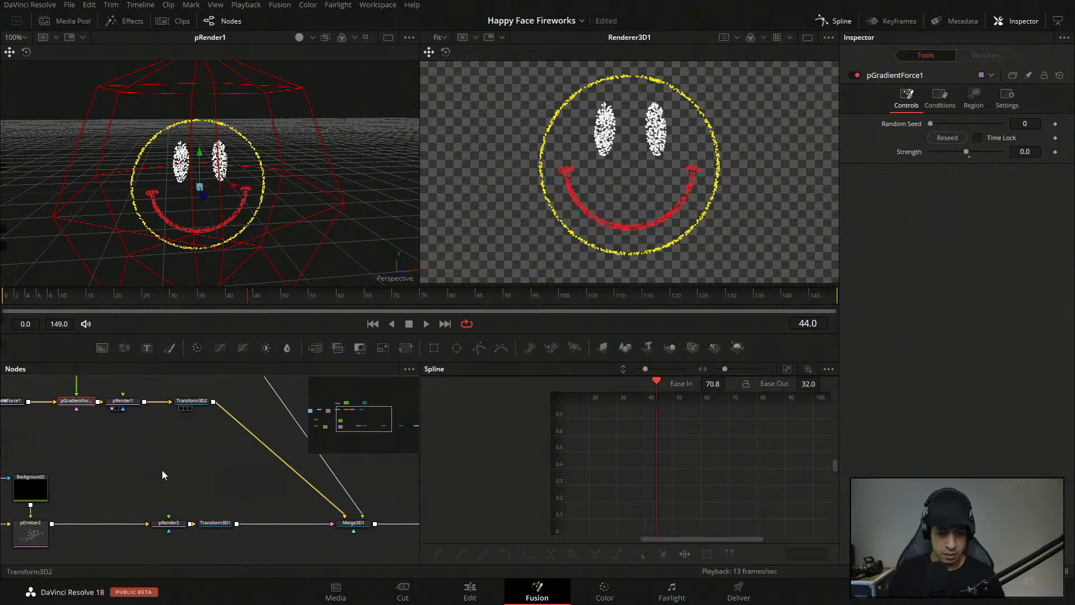
left_click_drag(90, 427, 298, 456)
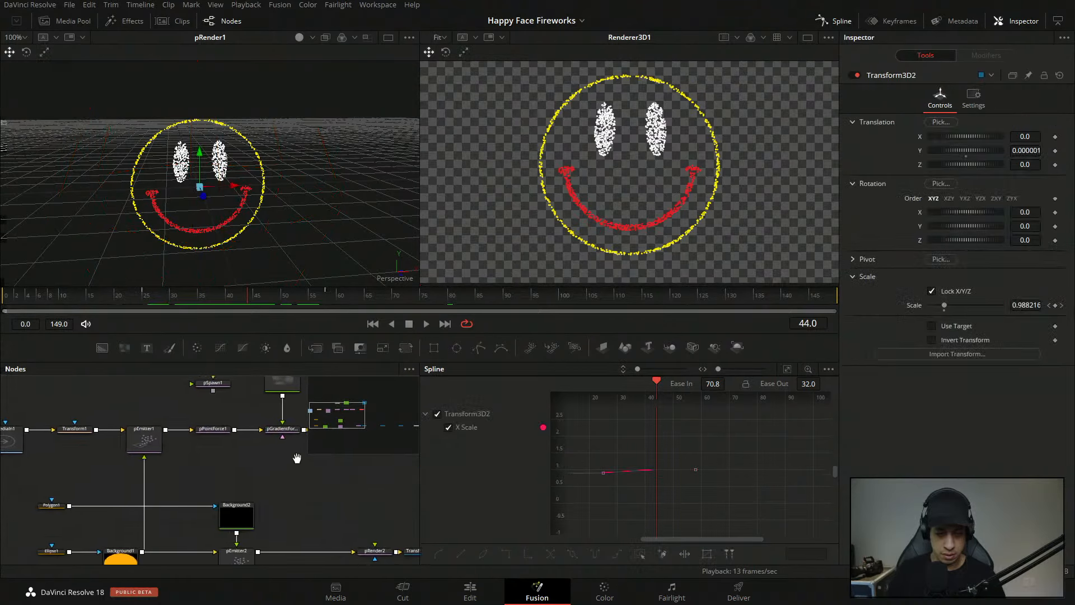
- Keyframe the strength of pGradientForce1 at 0.0 on frame 32
left_click_drag(280, 301, 180, 308)
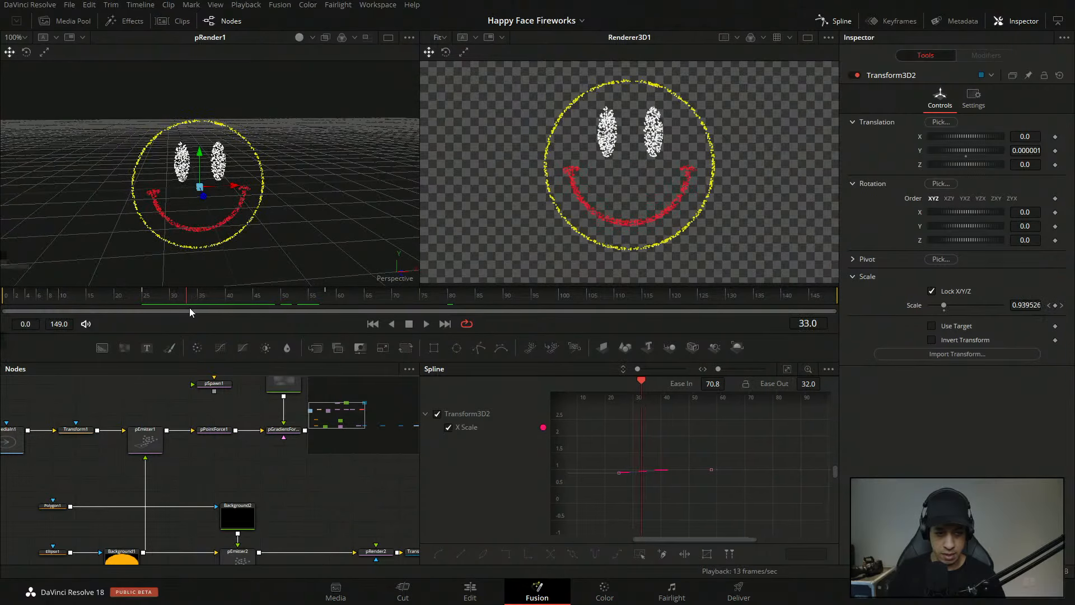
left_click(282, 435)
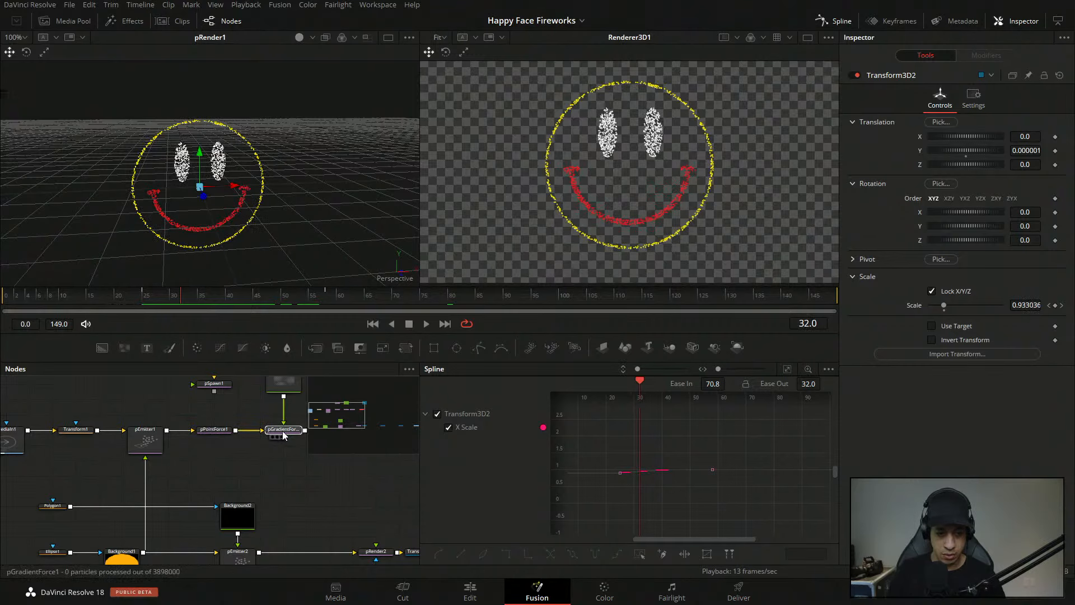
left_click(1055, 151)
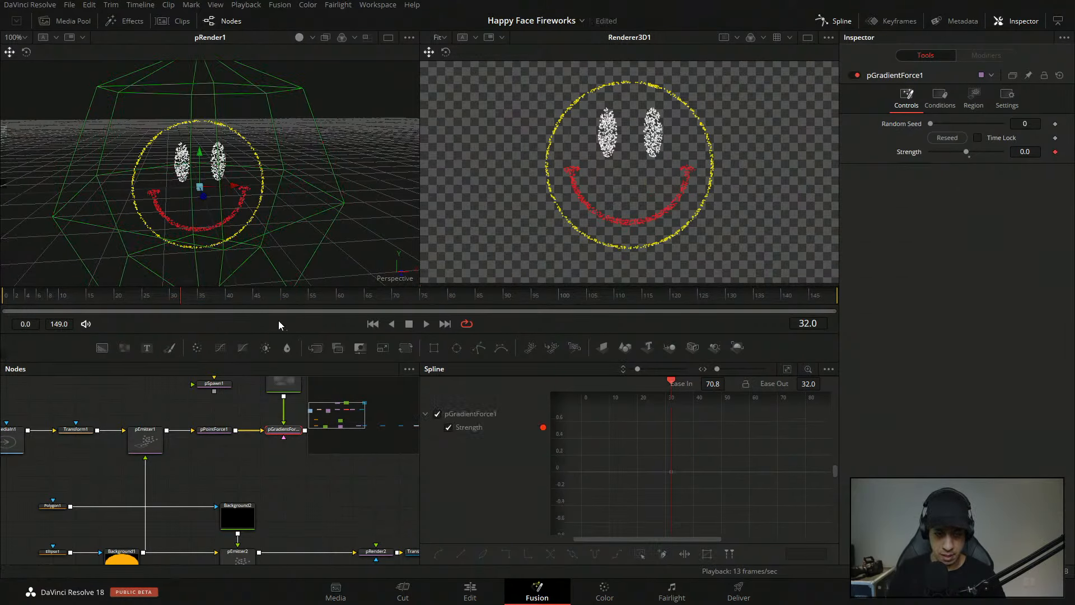
- Advance 15 frames to frame 47 and set the strength of pGradientForce1 to 0.1 there
left_click(818, 324)
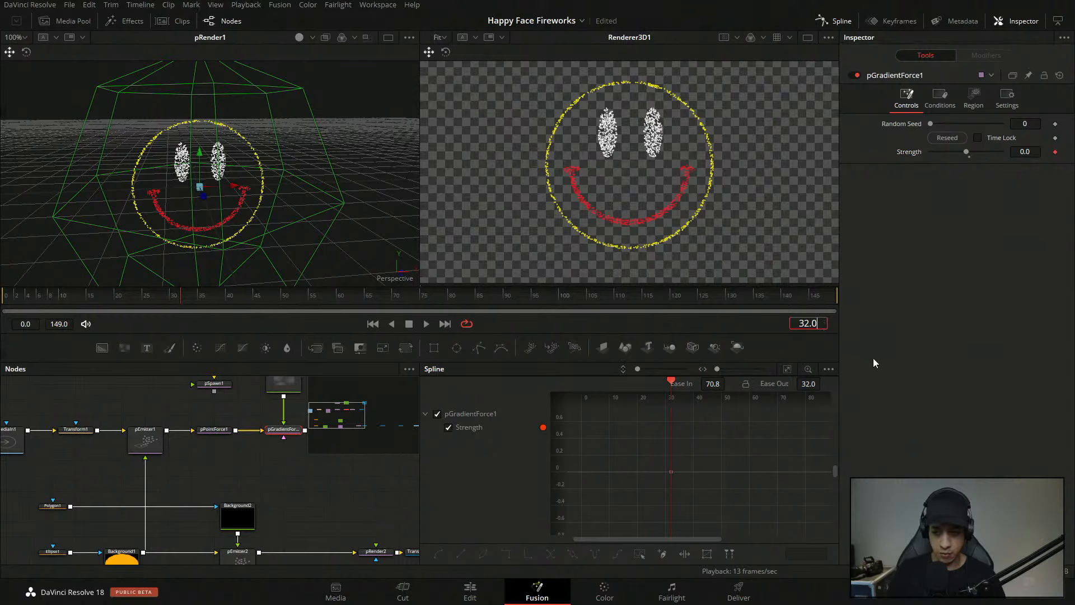
type("+15")
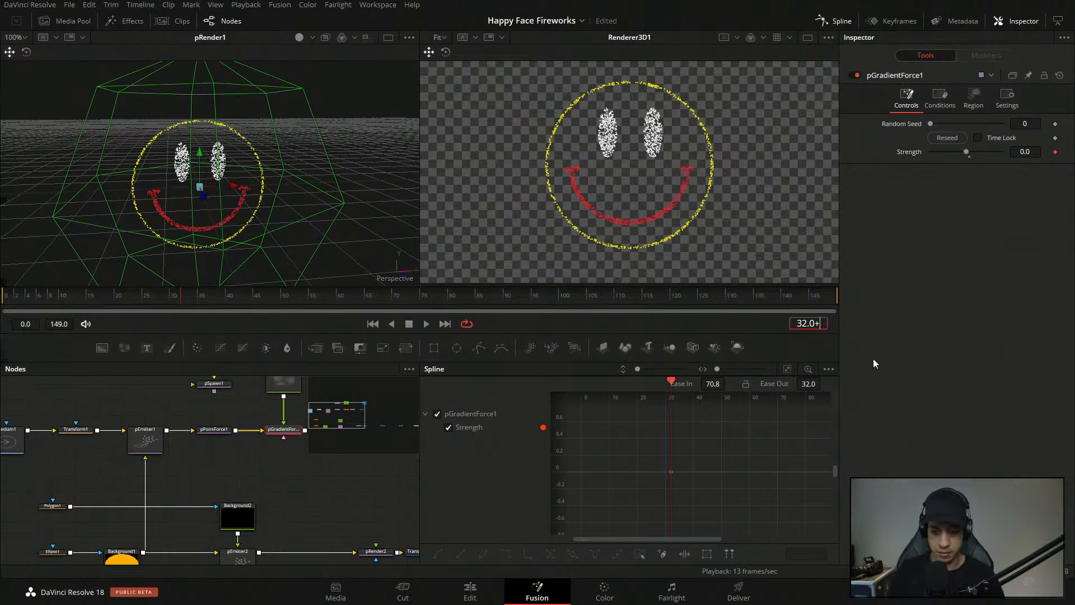
key("Return")
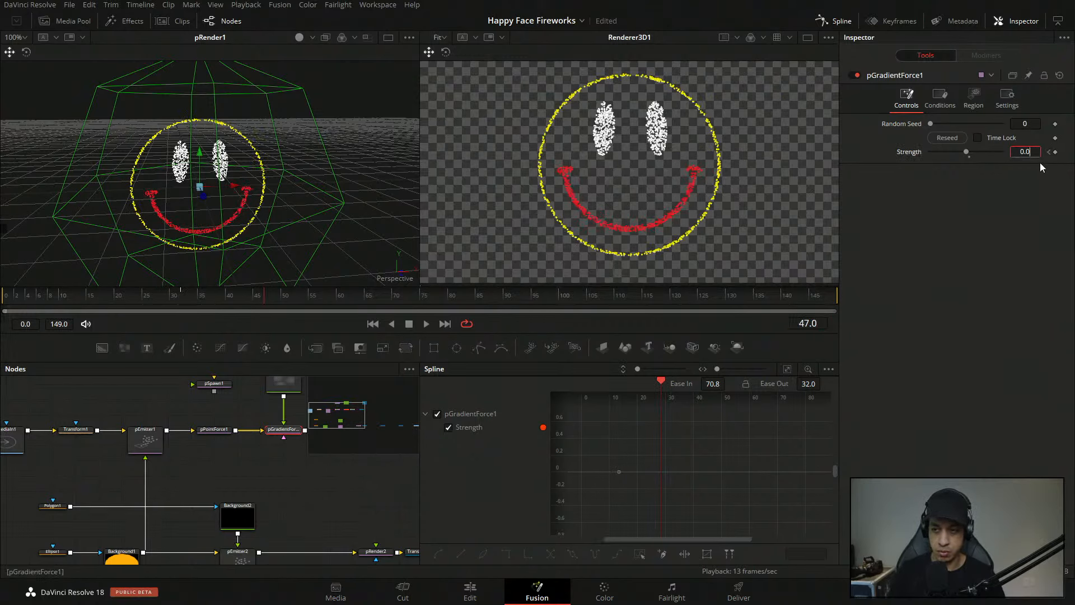
key("BackSpace")
type("1")
key("Tab")
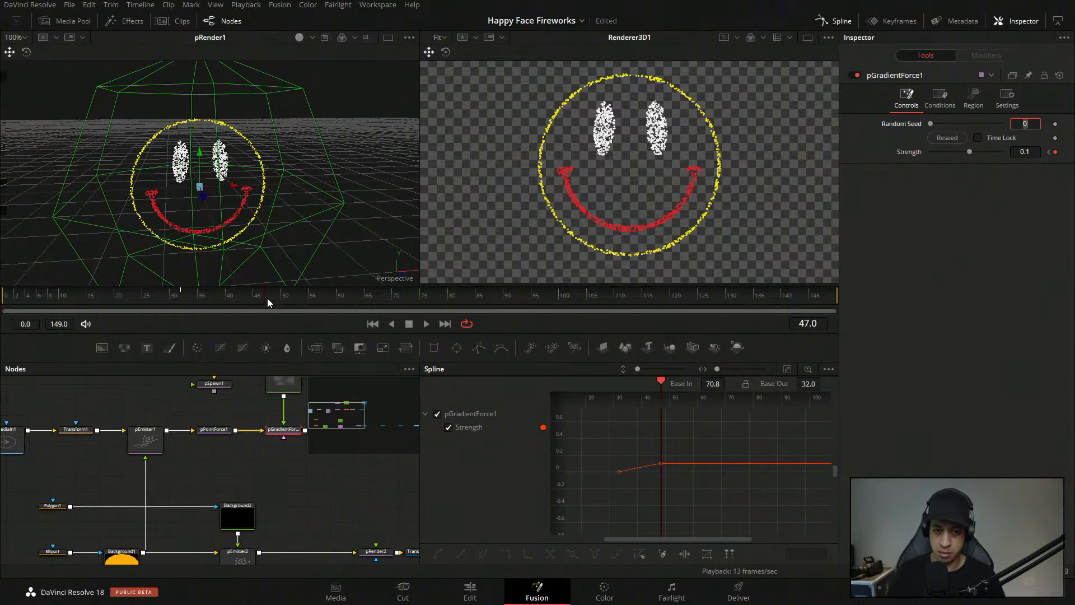
- Scrub and play through the animation to review how the gradient force ramp disperses the smiley particles
mouse_move(270, 297)
left_mouse_down()
mouse_move(600, 291)
mouse_move(280, 293)
left_mouse_up()
left_click_drag(208, 297, 560, 302)
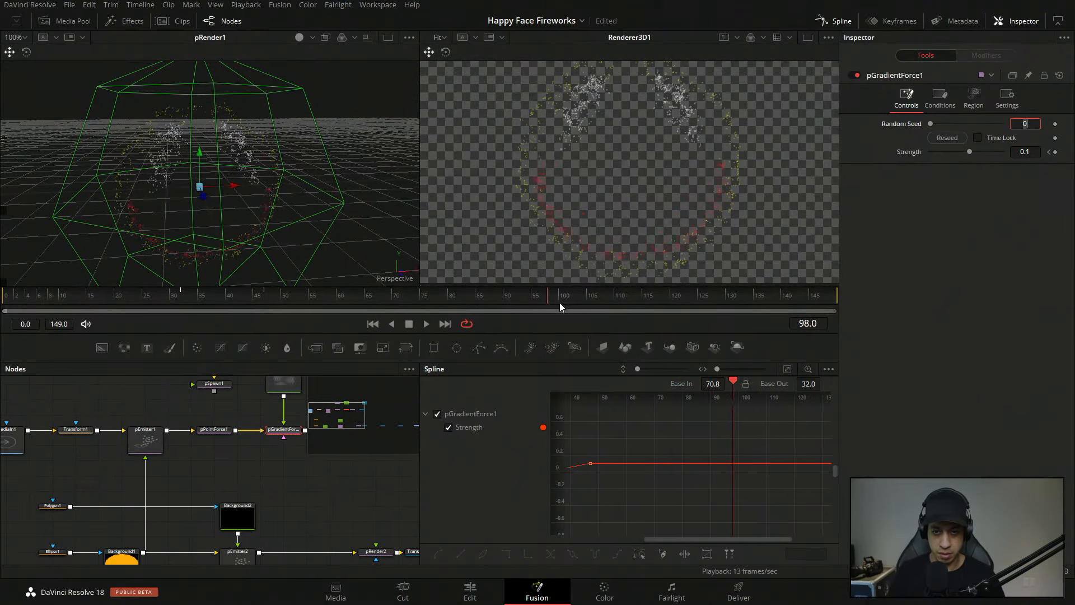
left_click_drag(669, 307, 708, 310)
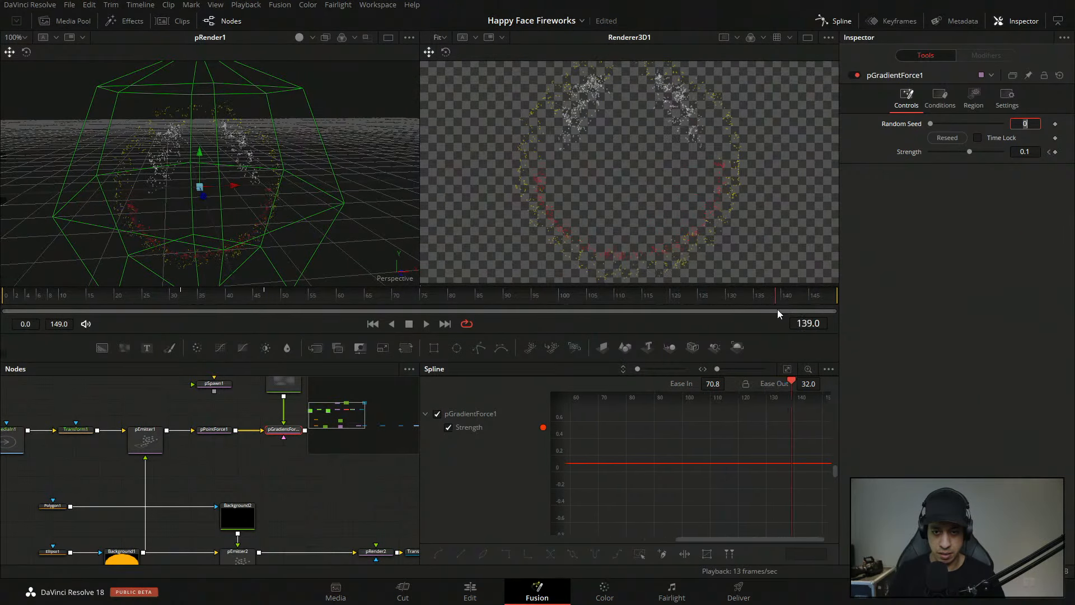
left_click_drag(817, 307, 4, 312)
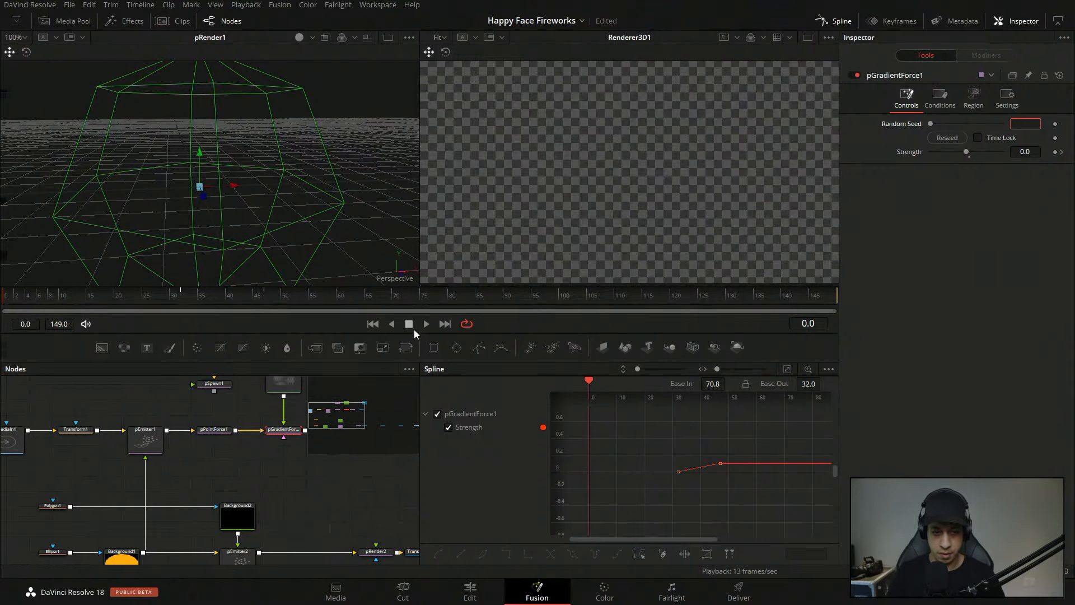
left_click(424, 324)
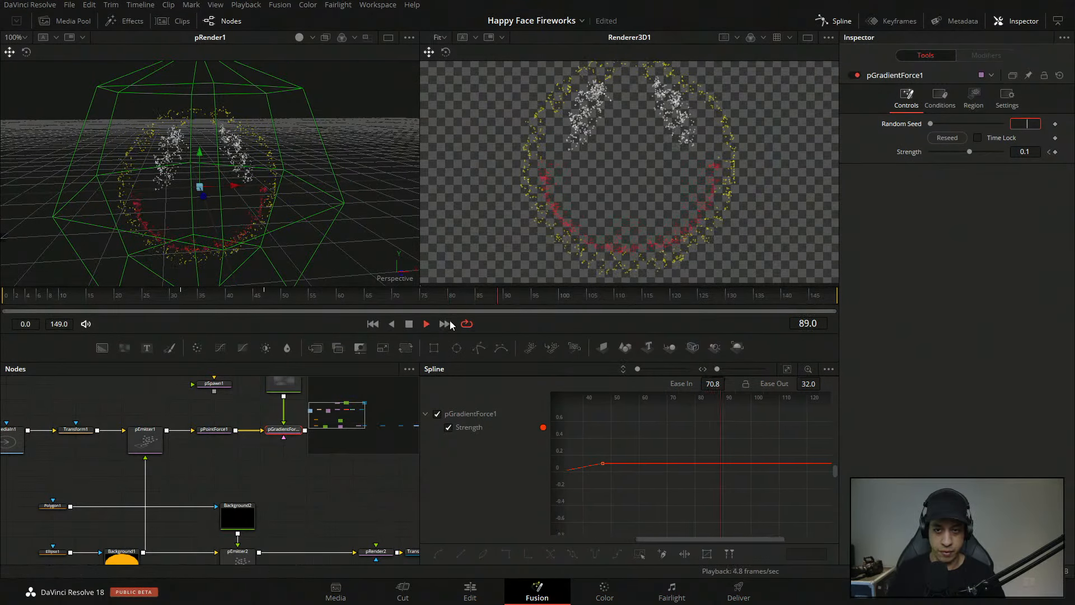
left_click(409, 323)
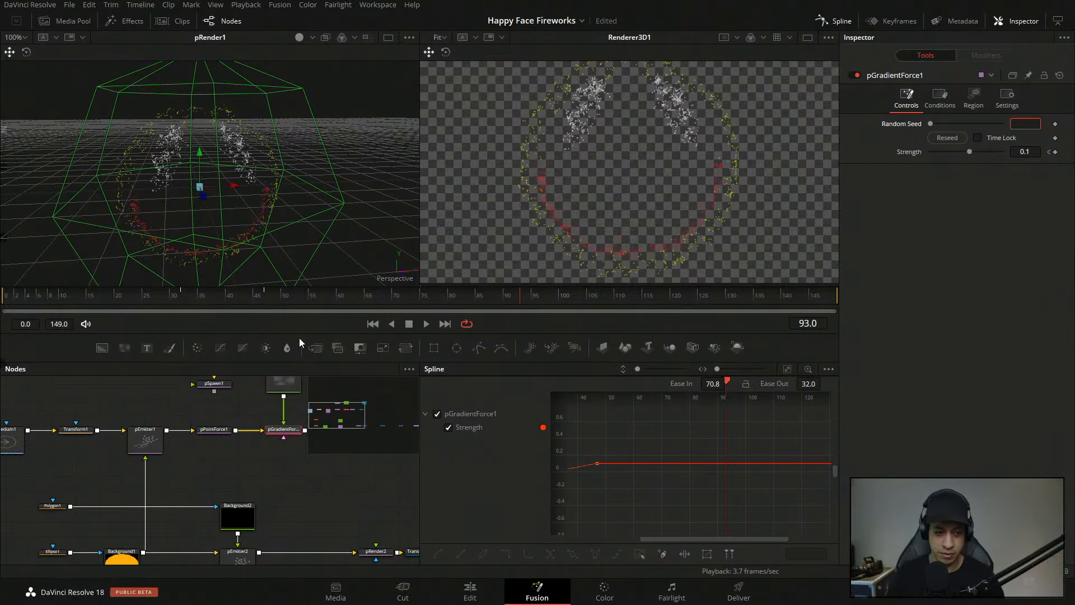
left_click(92, 297)
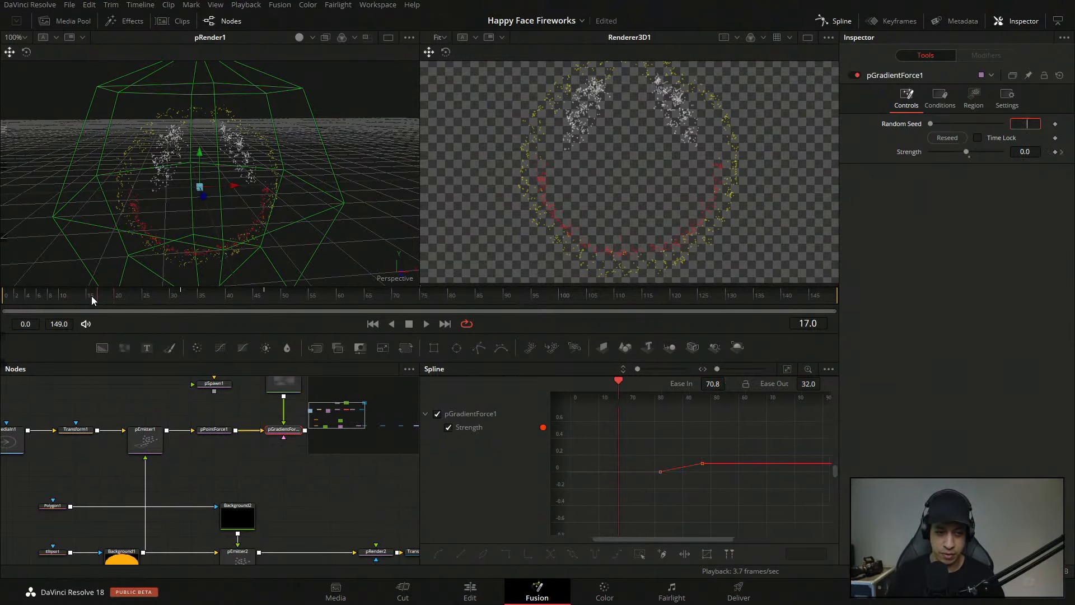
left_click(428, 323)
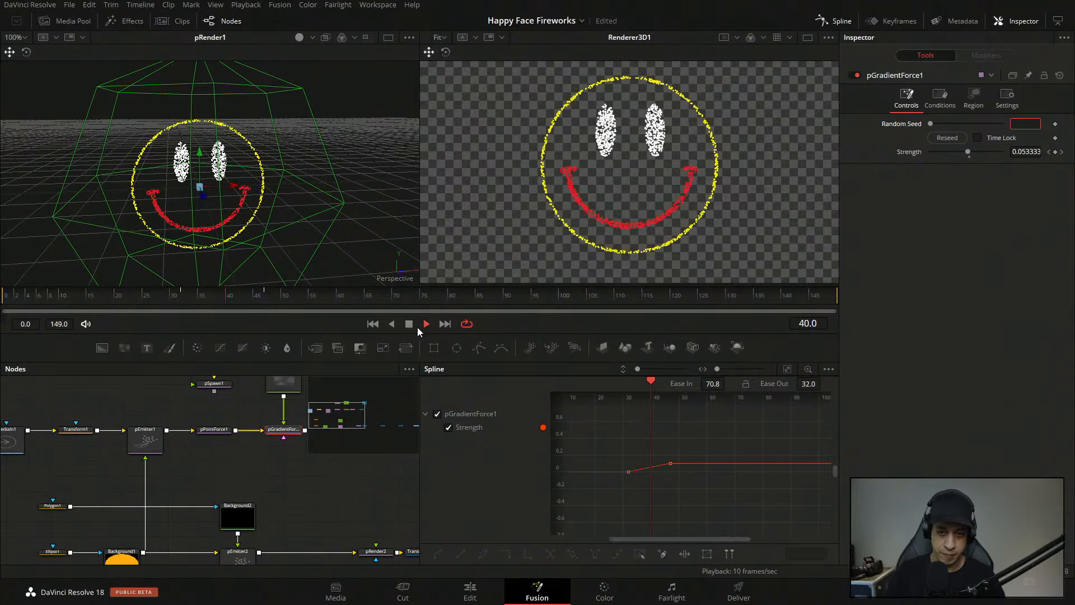
left_click(408, 324)
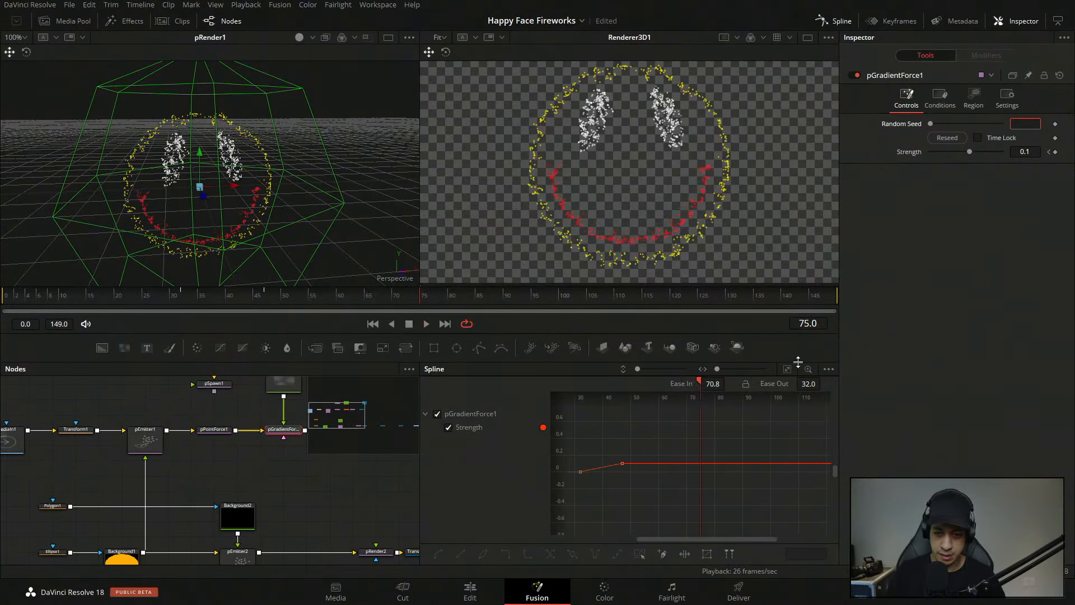
- Stretch pGradientForce1's Strength ramp by moving its first keyframe to frame 22 and its last to frame 68
left_click(788, 369)
left_click(790, 369)
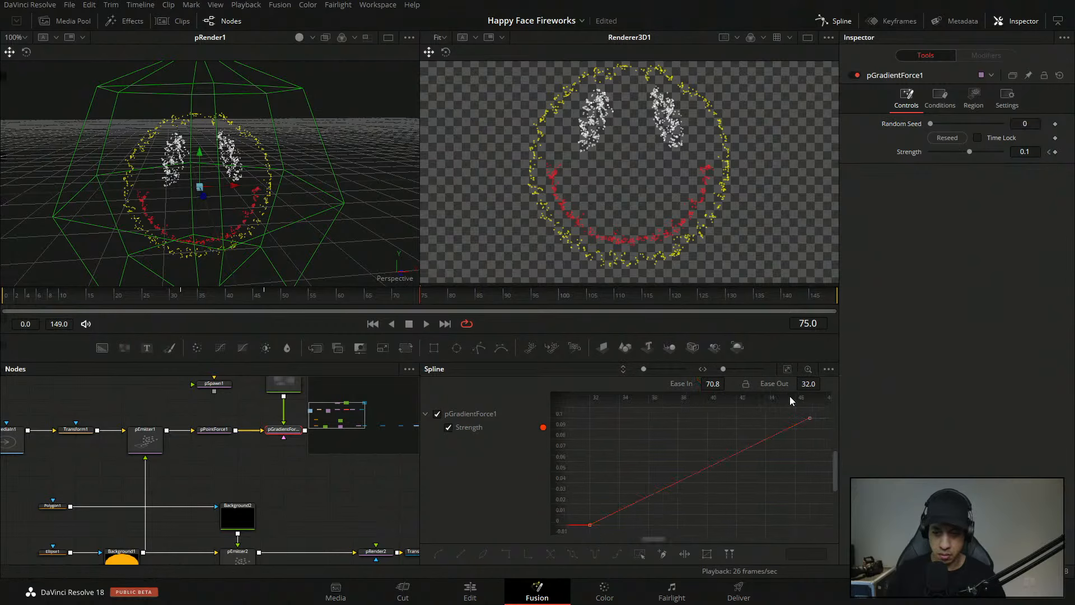
scroll(702, 468, "down", 6)
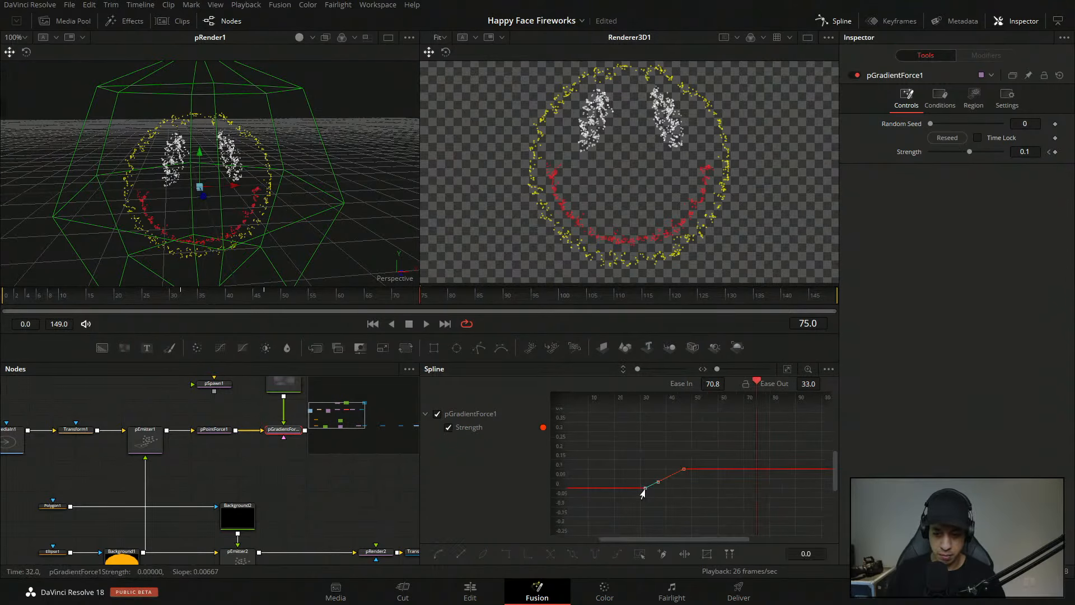
left_click_drag(643, 492, 617, 492)
left_click(681, 471)
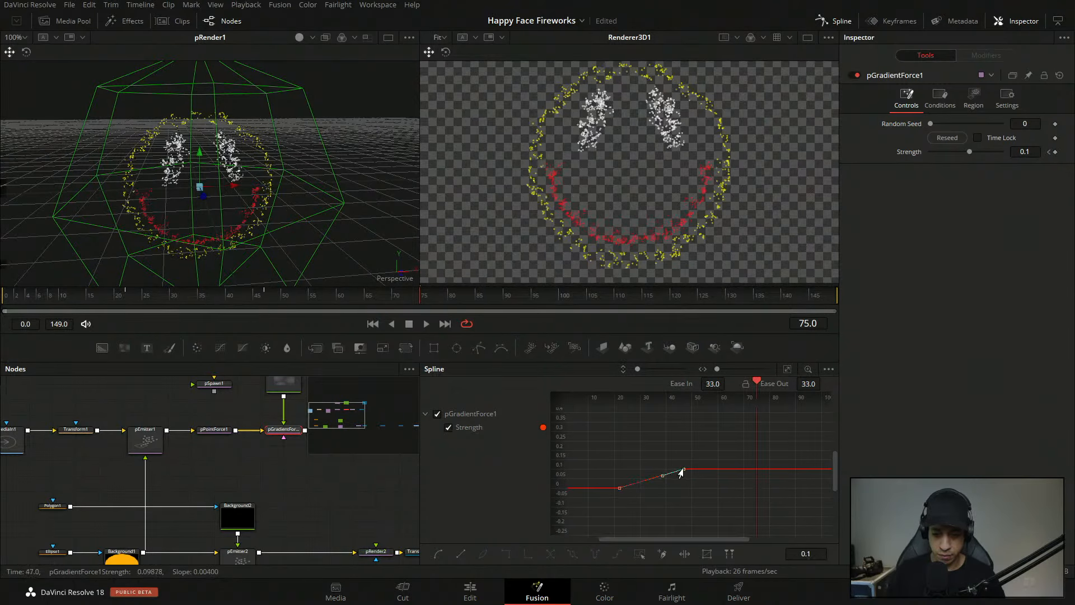
left_click_drag(682, 471, 739, 470)
key("ctrl+z")
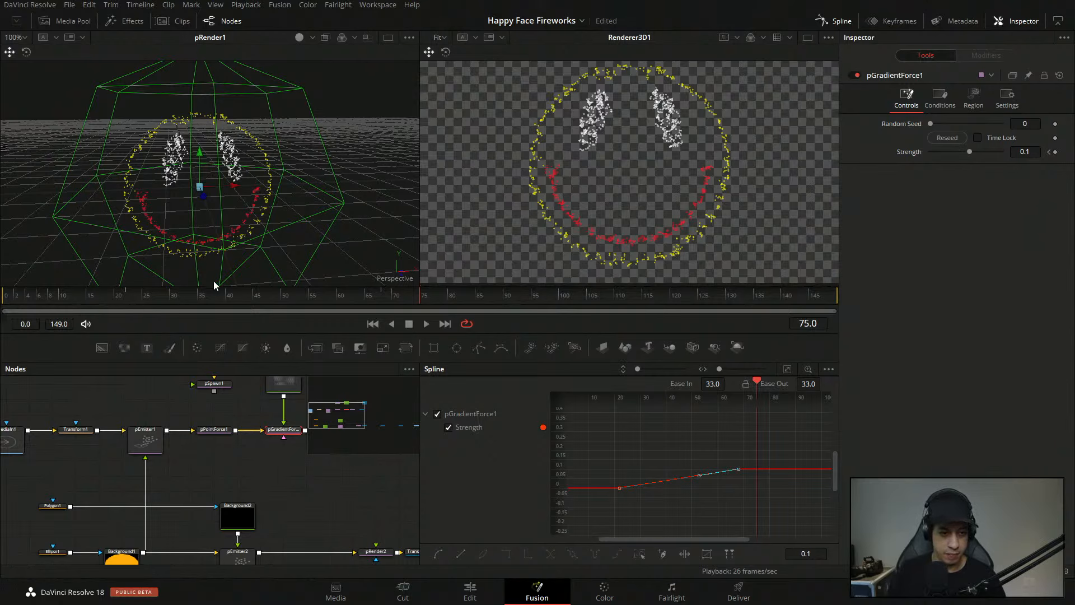
- Play the animation from before the burst to preview the longer Strength ramp
left_click(52, 294)
key("space")
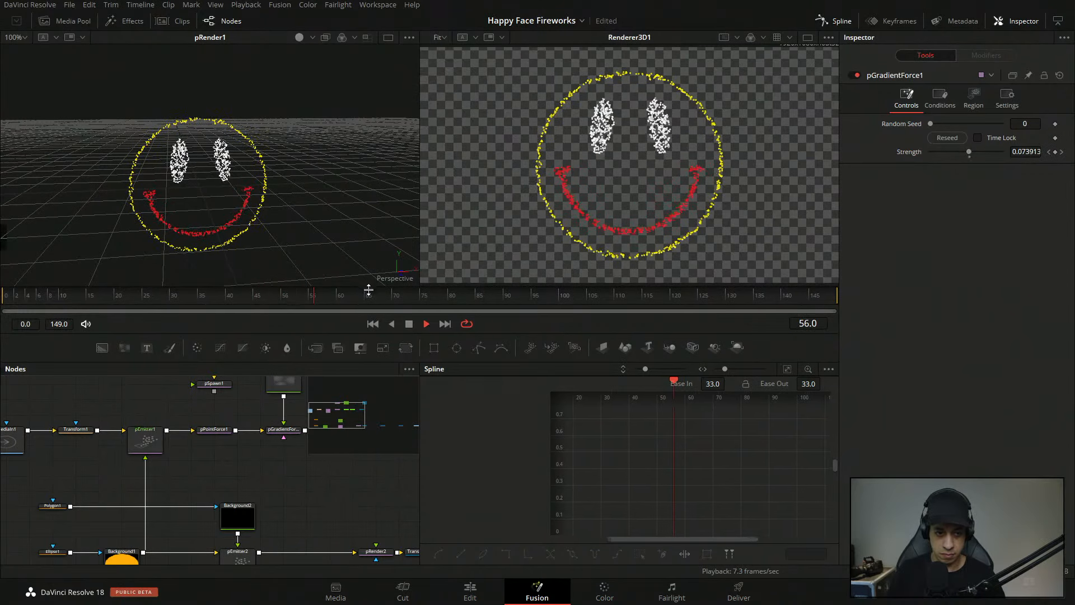
key("space")
- Try 100 particles on pEmitter1's Number keyframe at frame 27 and preview the burst
left_click_drag(200, 474, 314, 494)
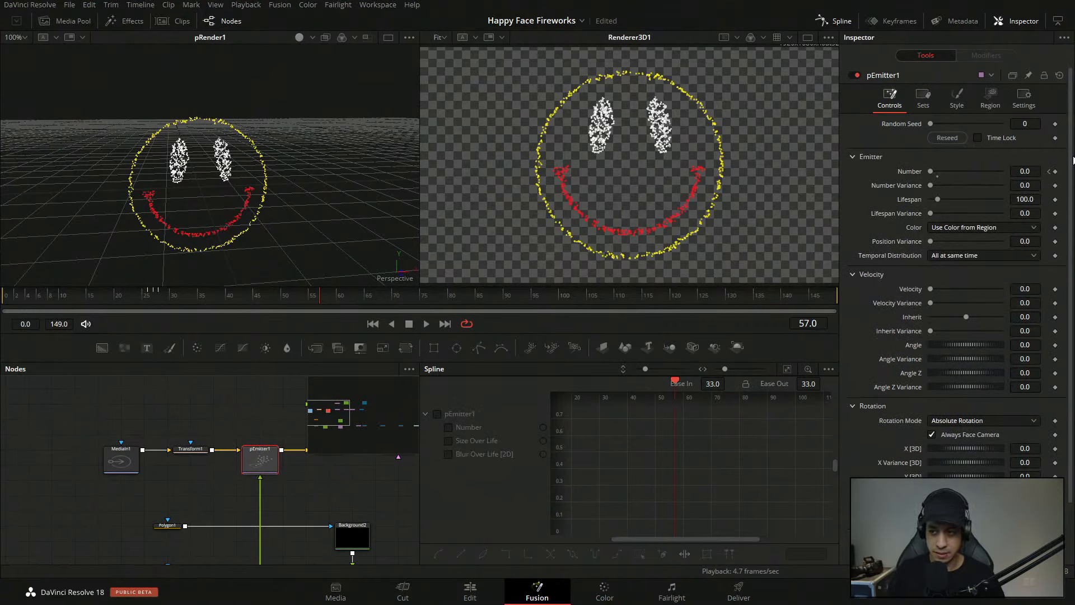
left_click(1049, 172)
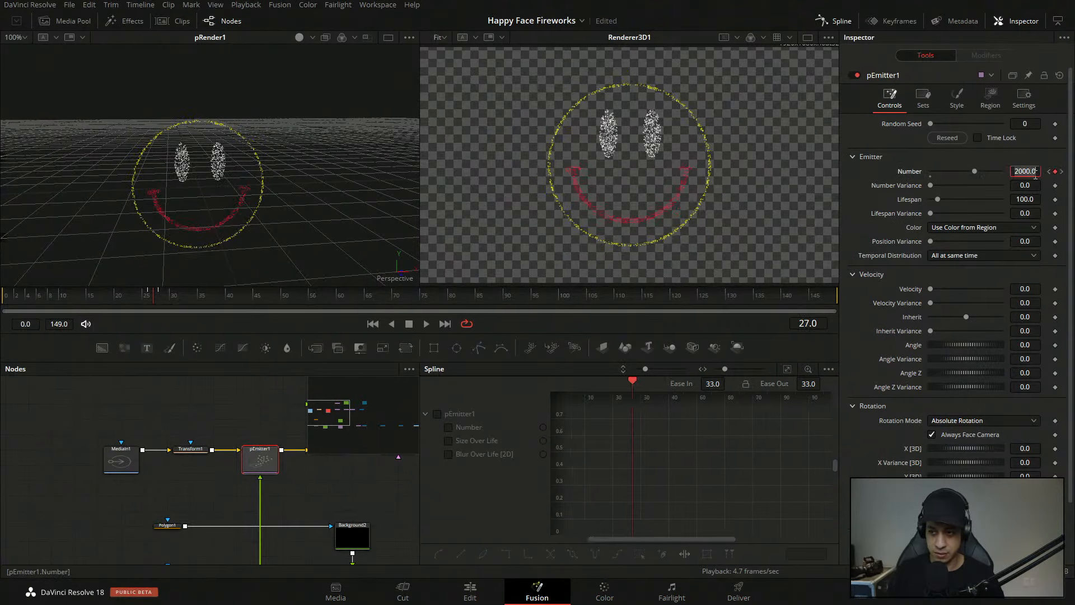
key("Return")
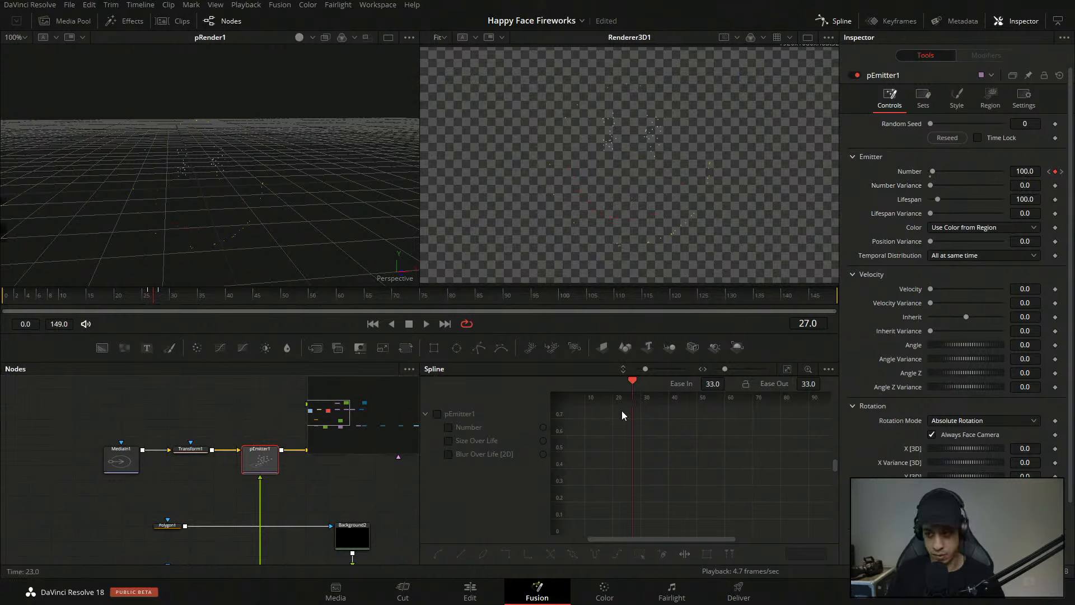
key("space")
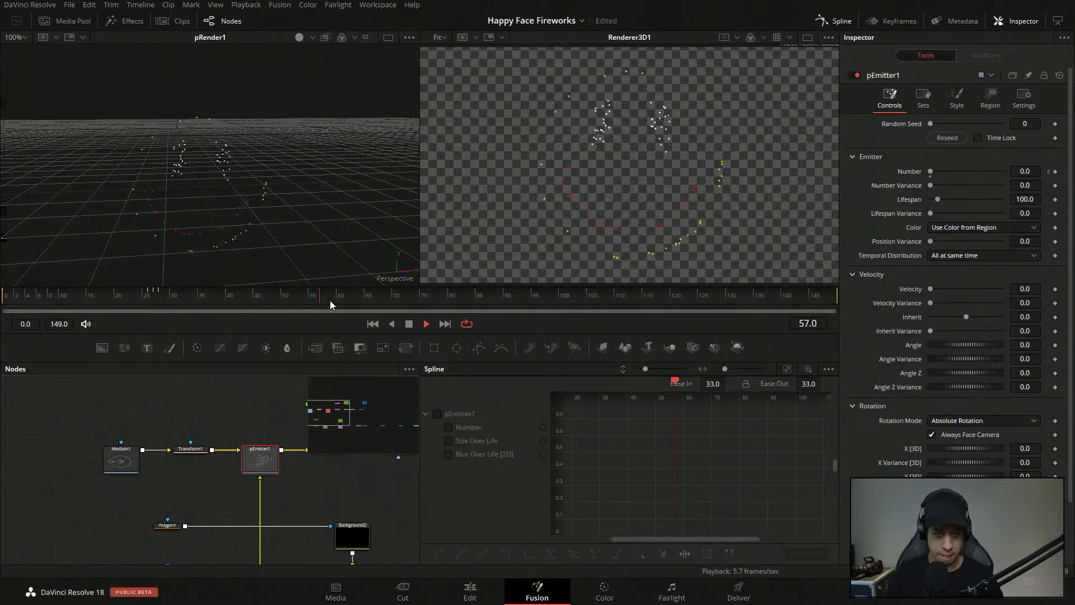
left_click_drag(353, 296, 8, 316)
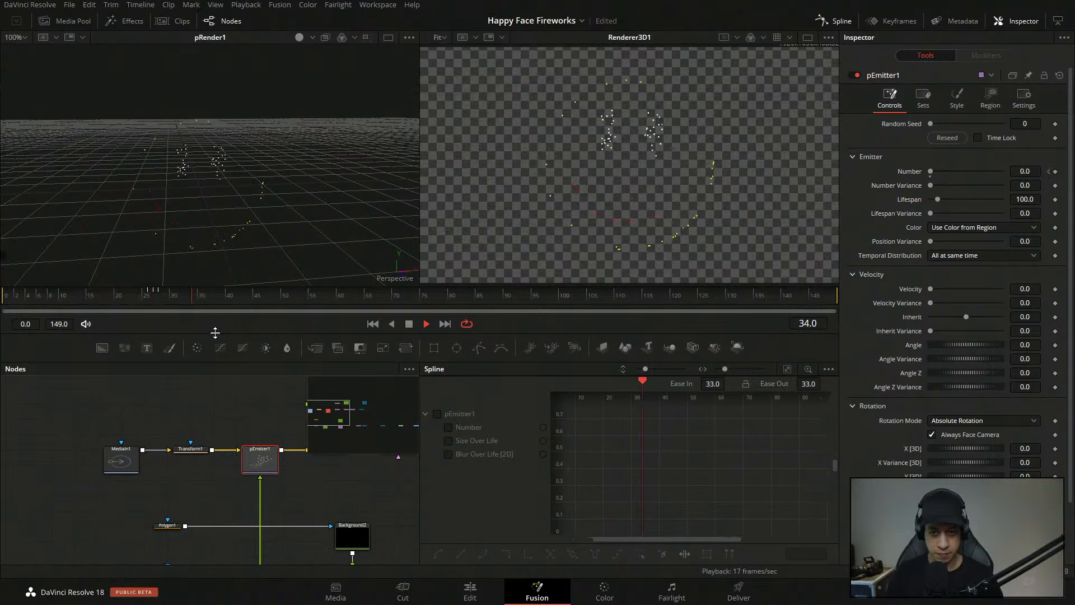
key("space")
- Set pEmitter1's Number keyframe at frame 27 to 3000 and check the denser smiley up to frame 49
left_click(295, 481)
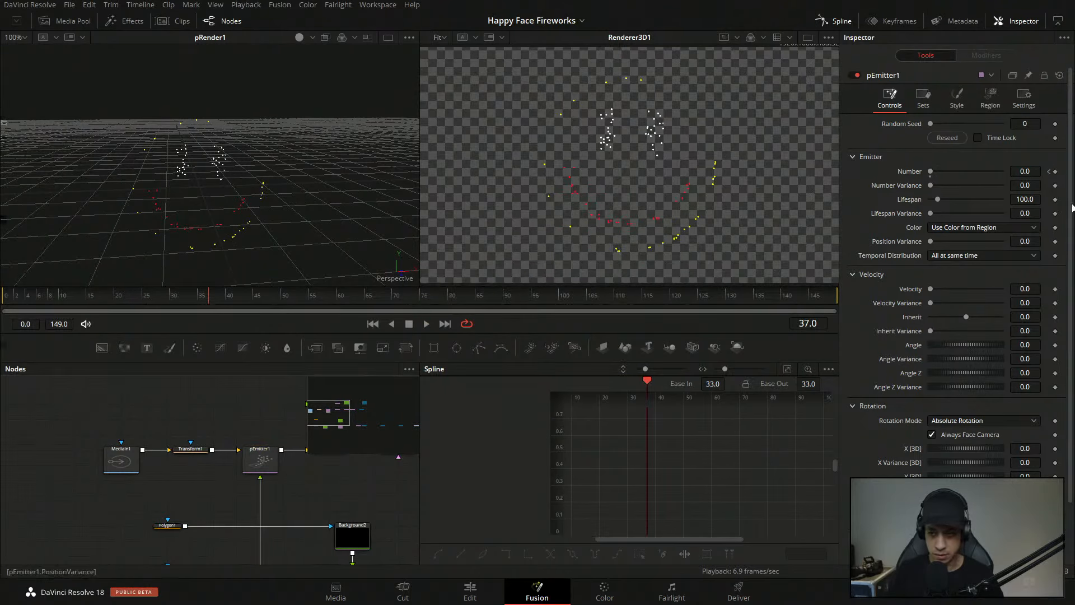
left_click(259, 461)
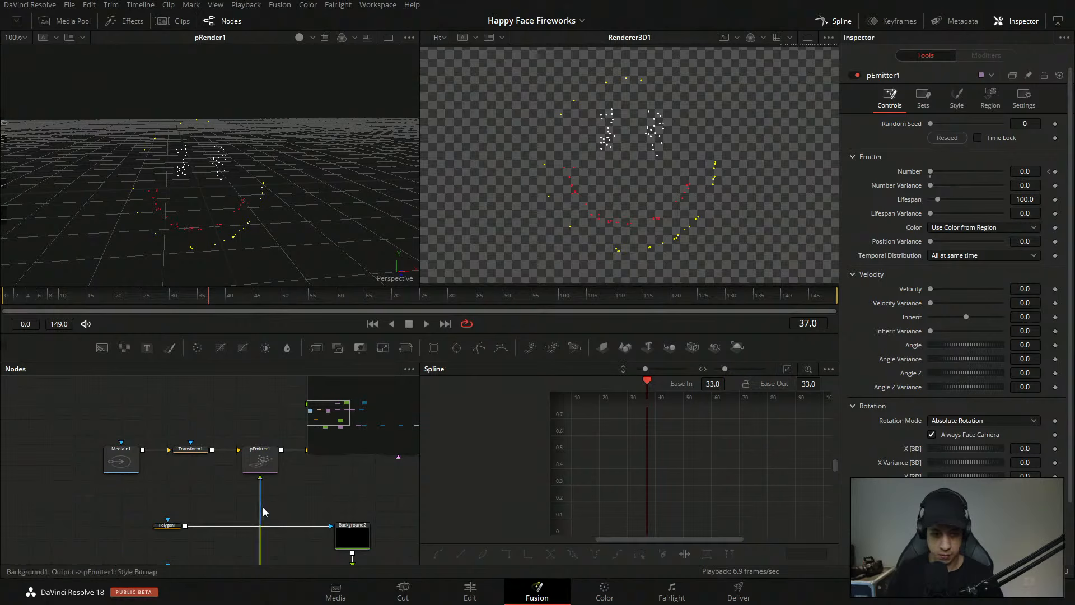
left_click(1050, 173)
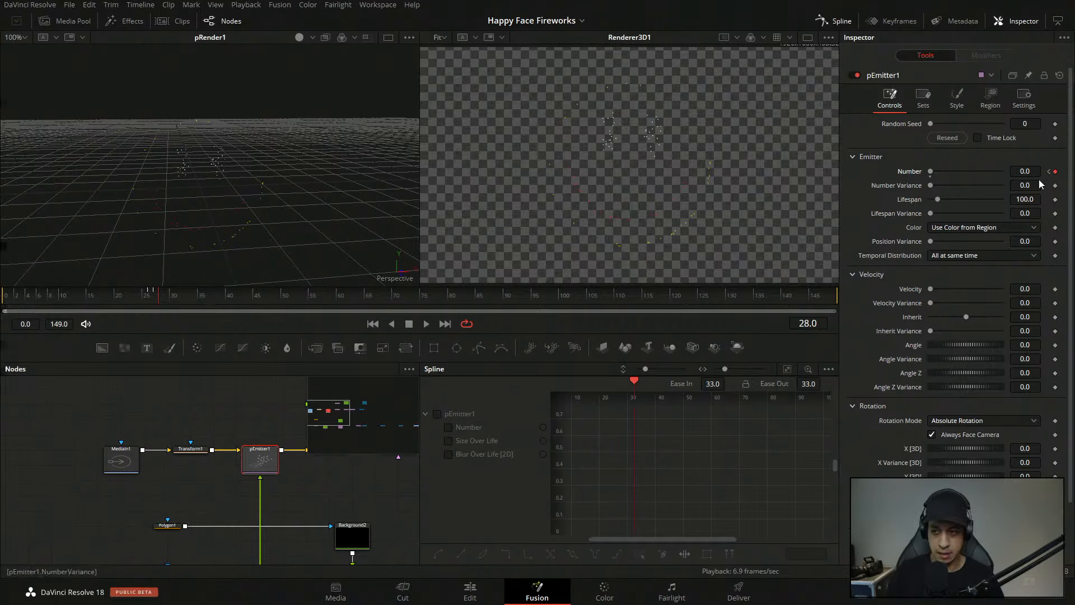
left_click(156, 297)
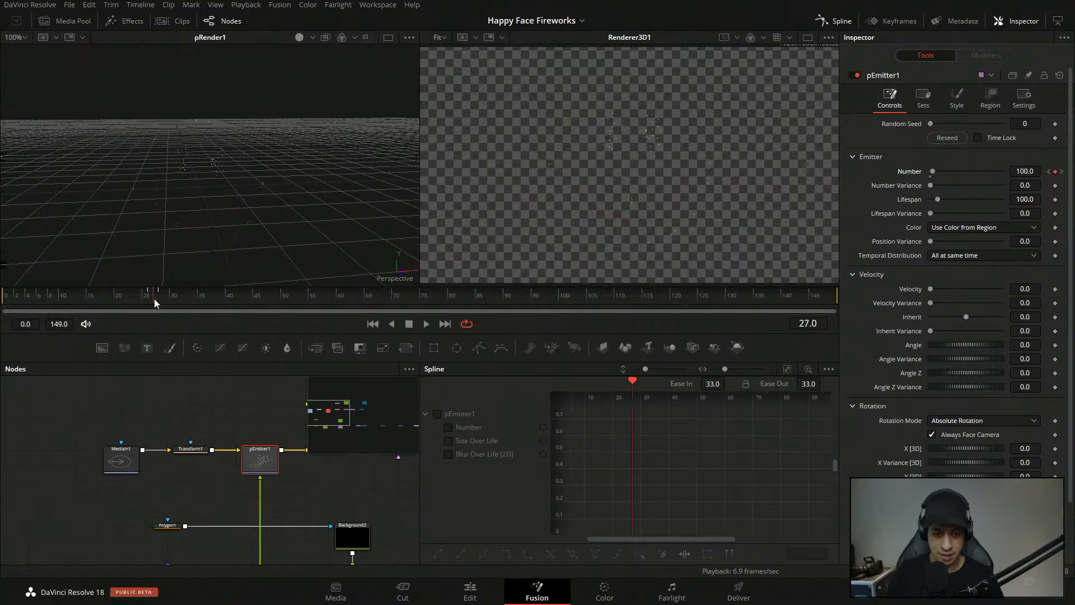
left_click(1038, 169)
type("3000")
key("Tab")
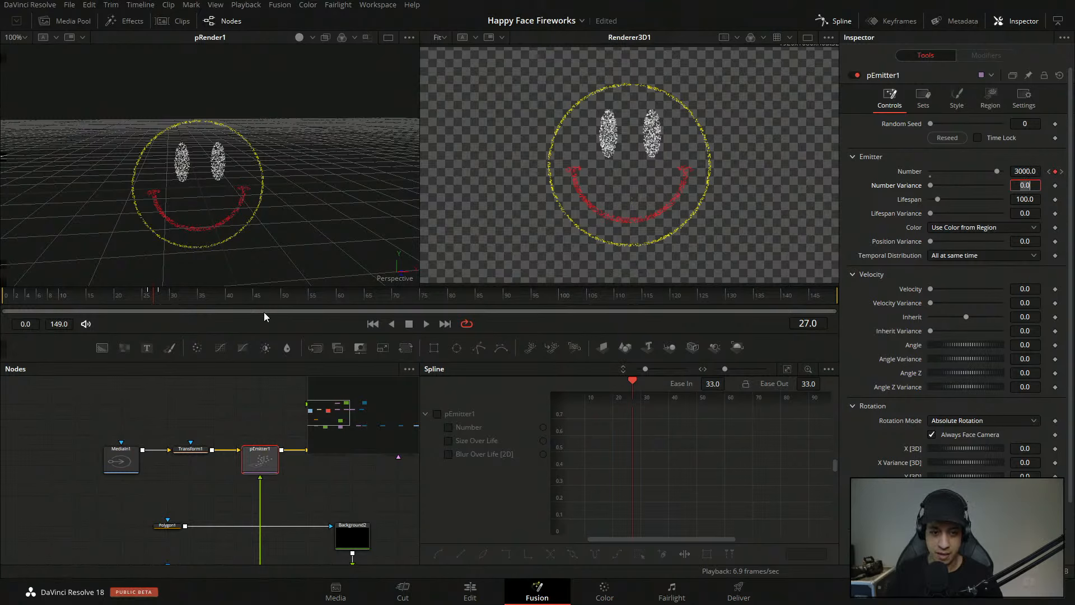
left_click_drag(146, 297, 277, 297)
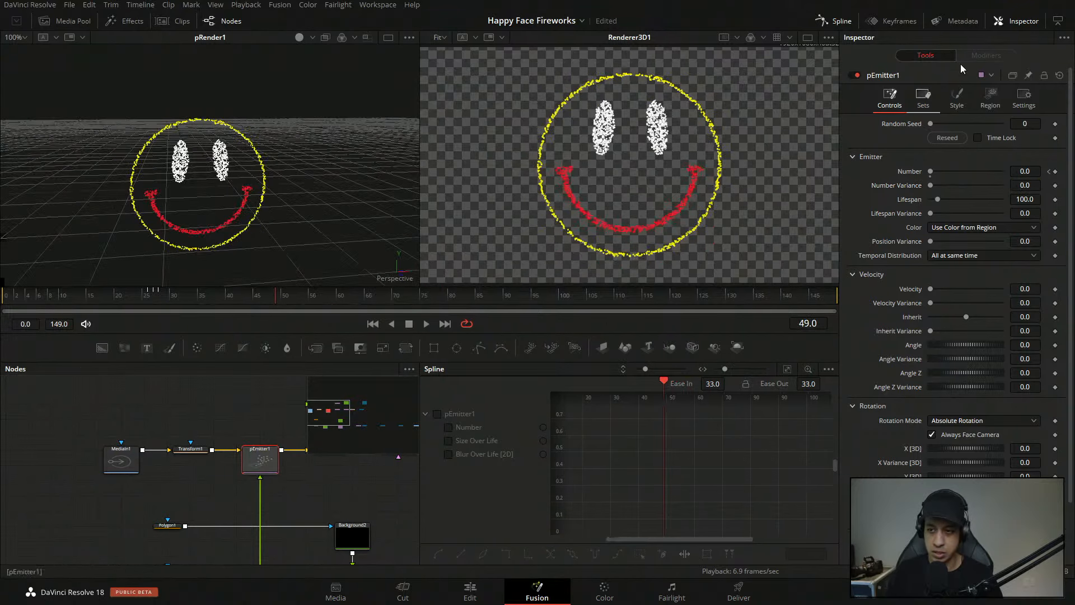
- Try moving the end stop of pEmitter1's Color Over Life gradient to about 0.56 and preview the fade
left_click(961, 108)
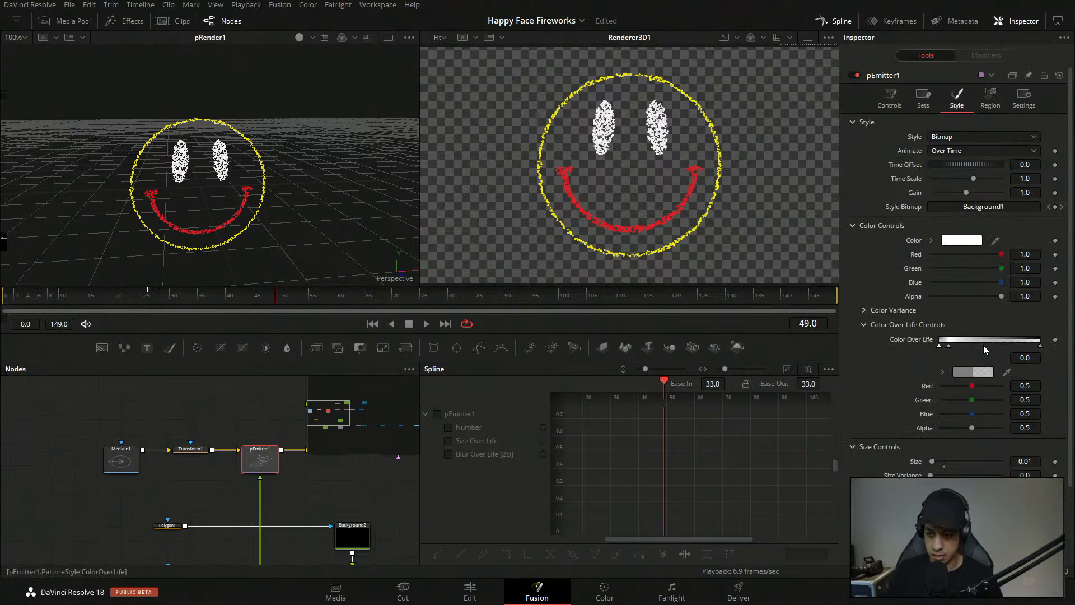
left_click_drag(1041, 347, 997, 350)
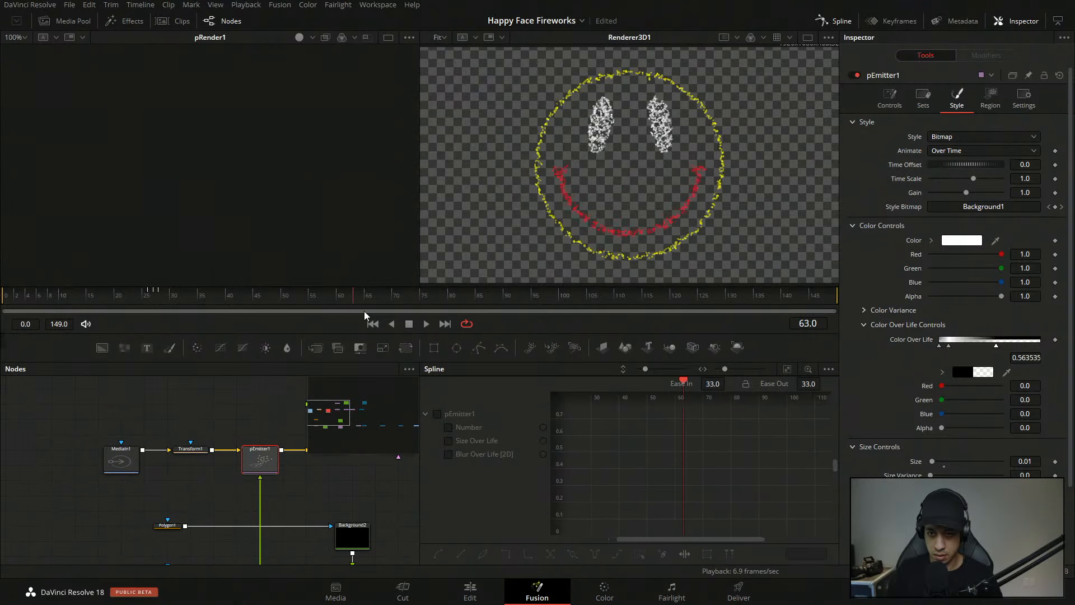
left_click(224, 311)
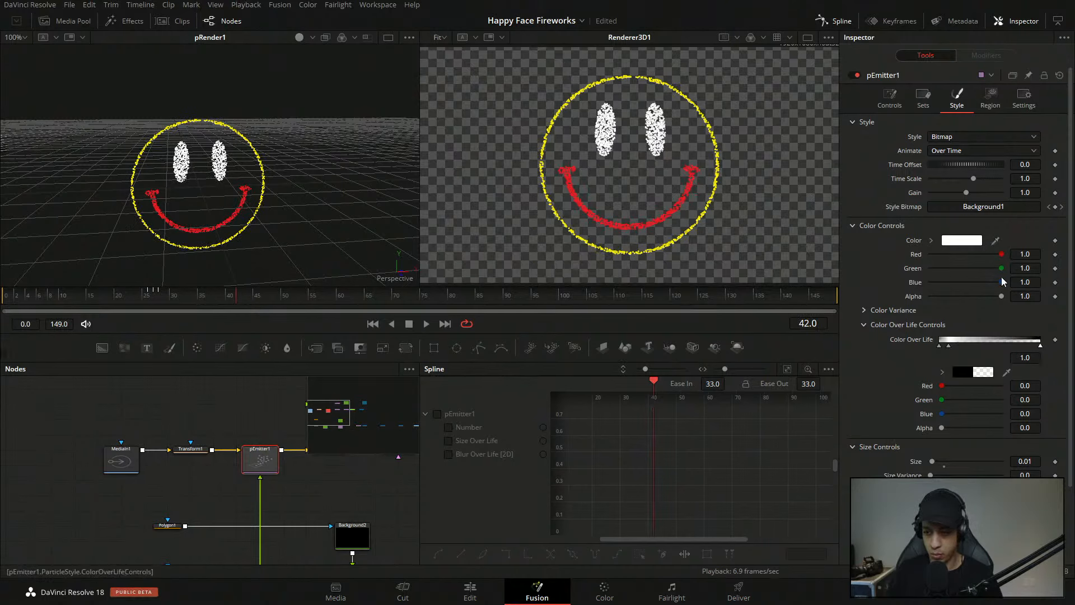
- Set pEmitter1's Lifespan to 60 and play the animation from frame 0 through the fade-out
left_click(899, 102)
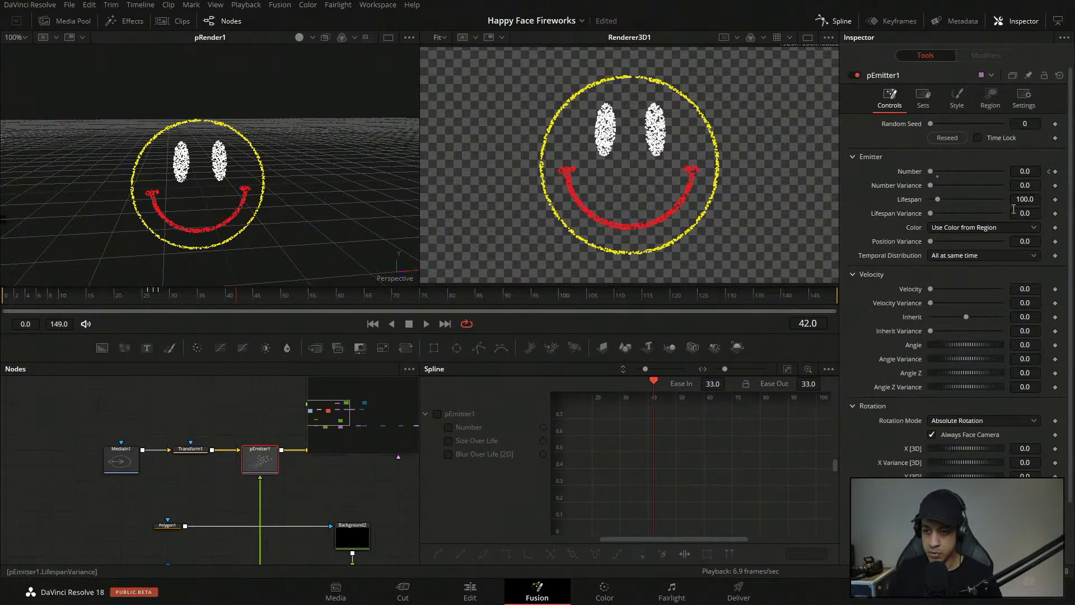
left_click(1036, 200)
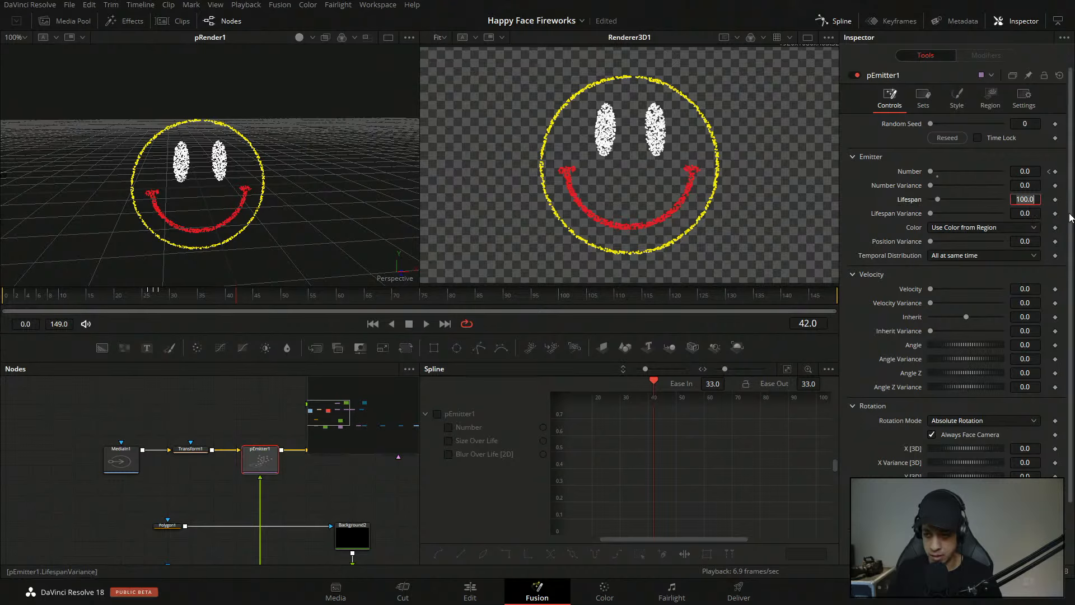
type("60")
key("Tab")
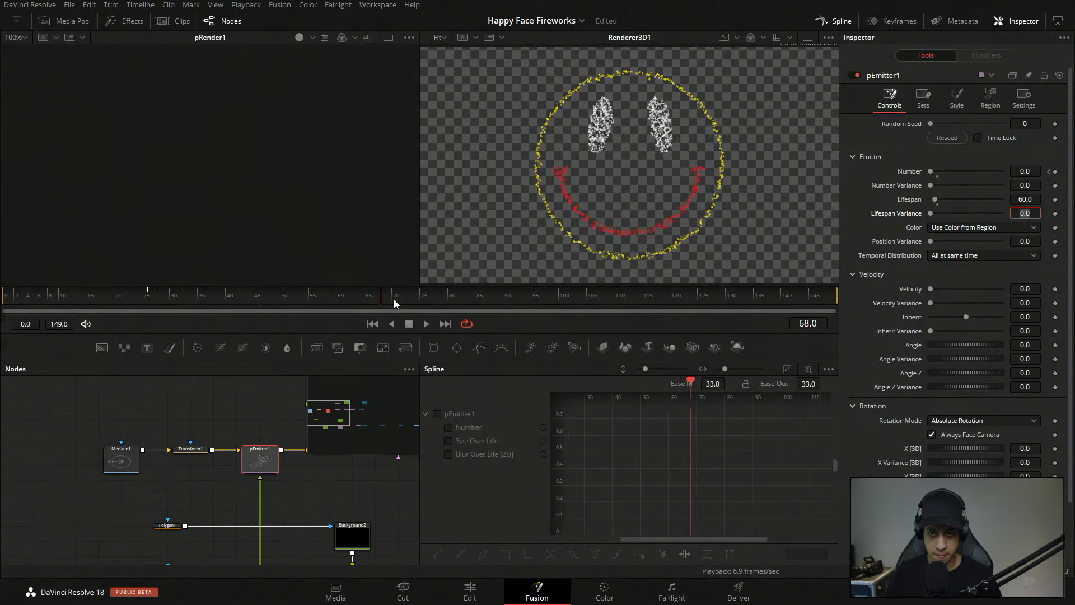
left_click_drag(269, 307, 9, 315)
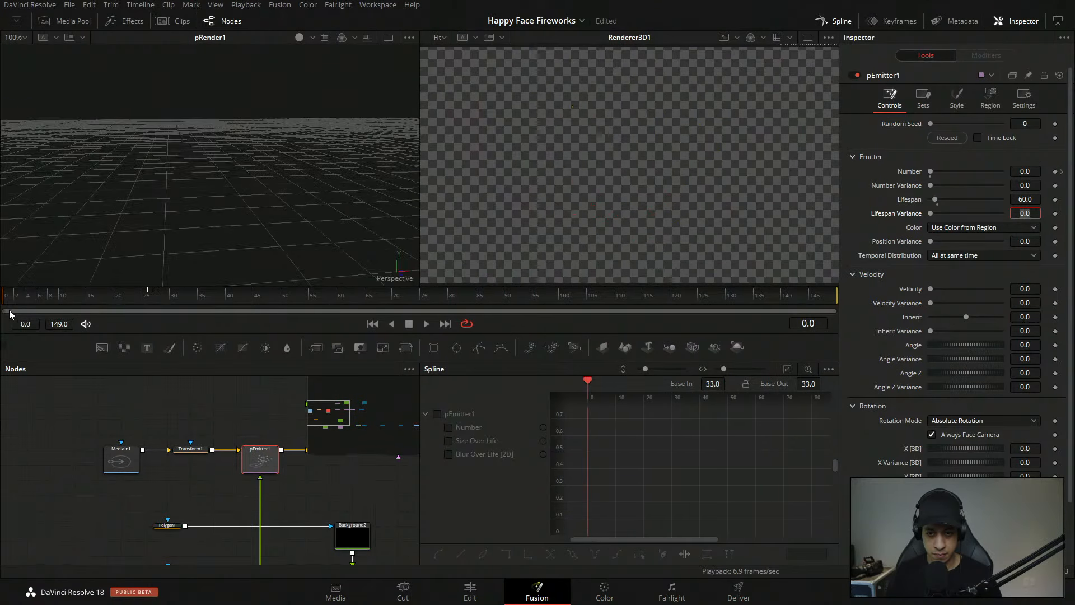
left_click(428, 324)
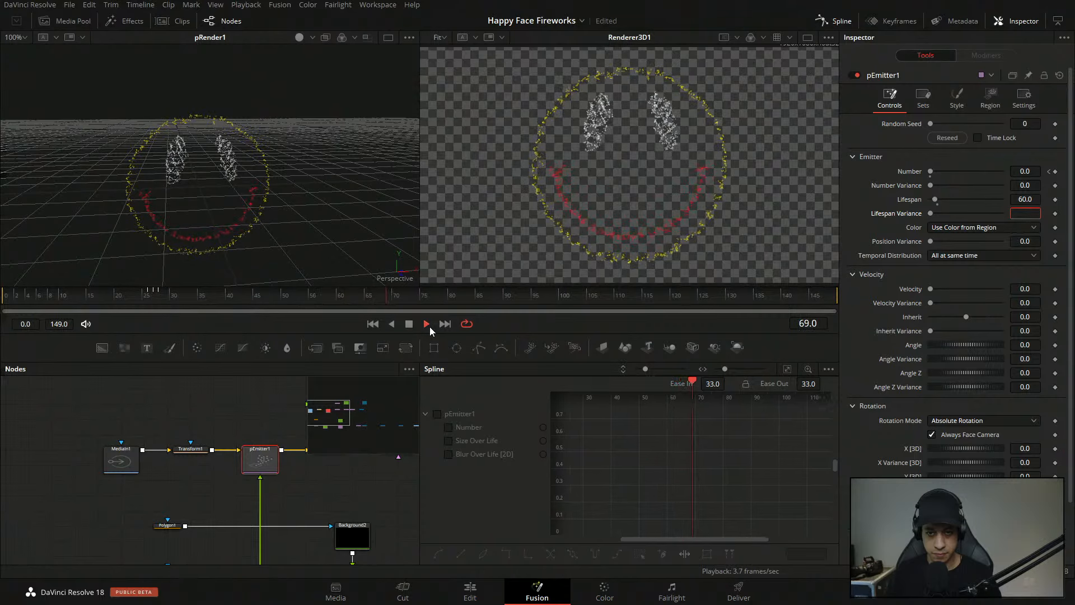
left_click(410, 324)
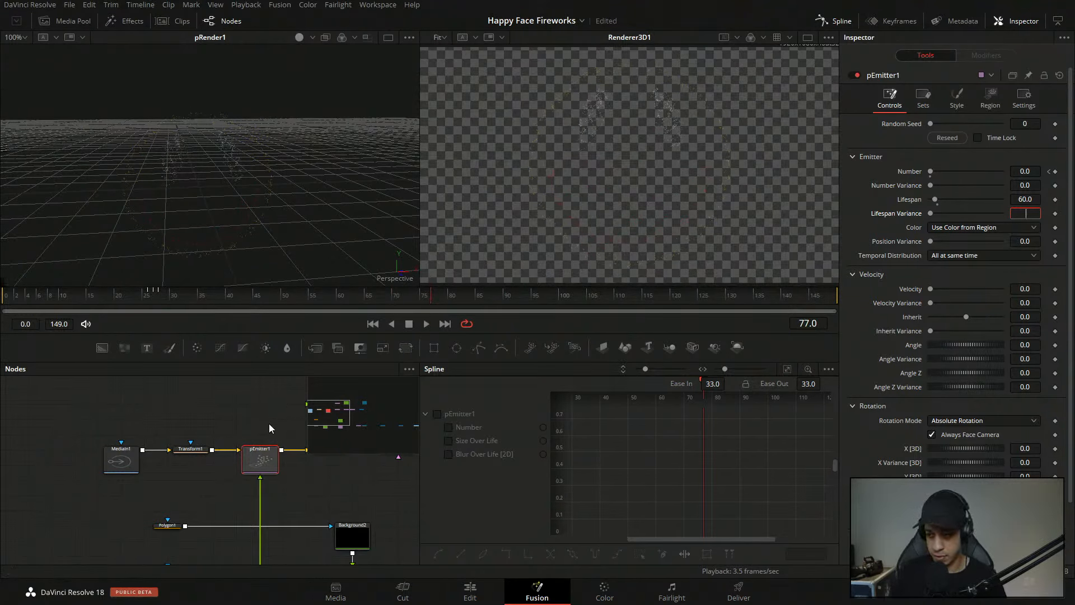
- Make room before MediaOut1 and try inserting a Trails node between Renderer3D1 and MediaOut1
left_click(116, 454, "ctrl")
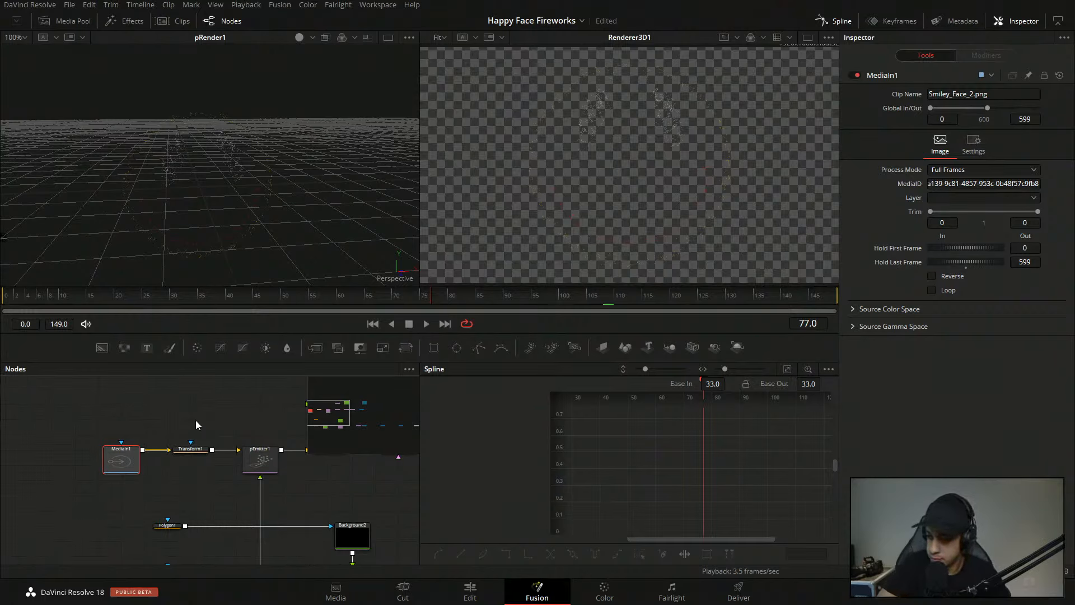
left_click_drag(379, 515, 153, 480)
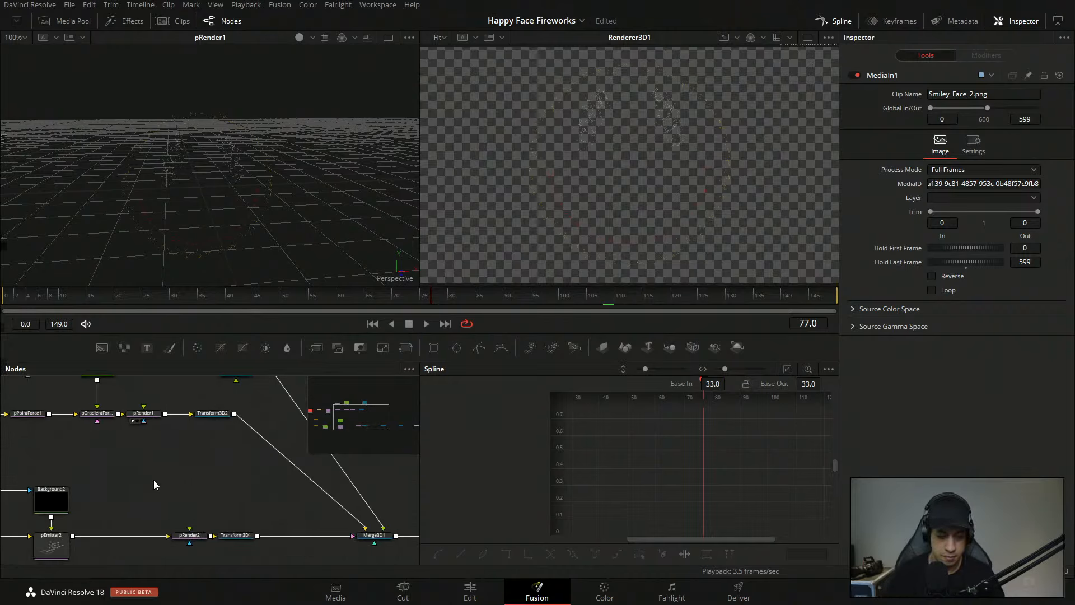
left_click_drag(228, 518, 24, 468)
left_click_drag(336, 513, 177, 500)
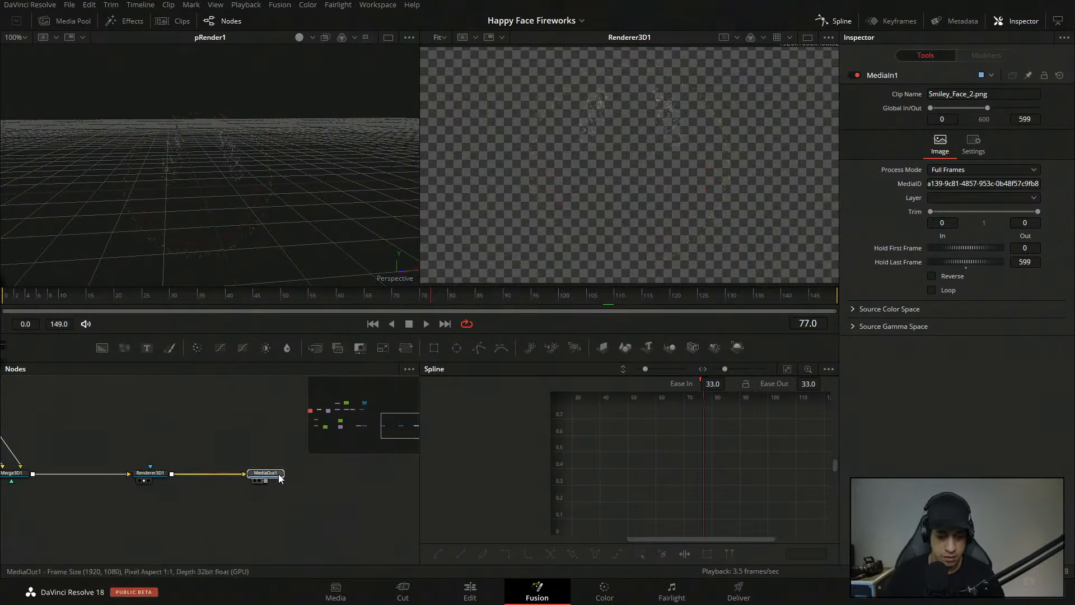
left_click_drag(279, 477, 349, 477)
left_click(311, 479)
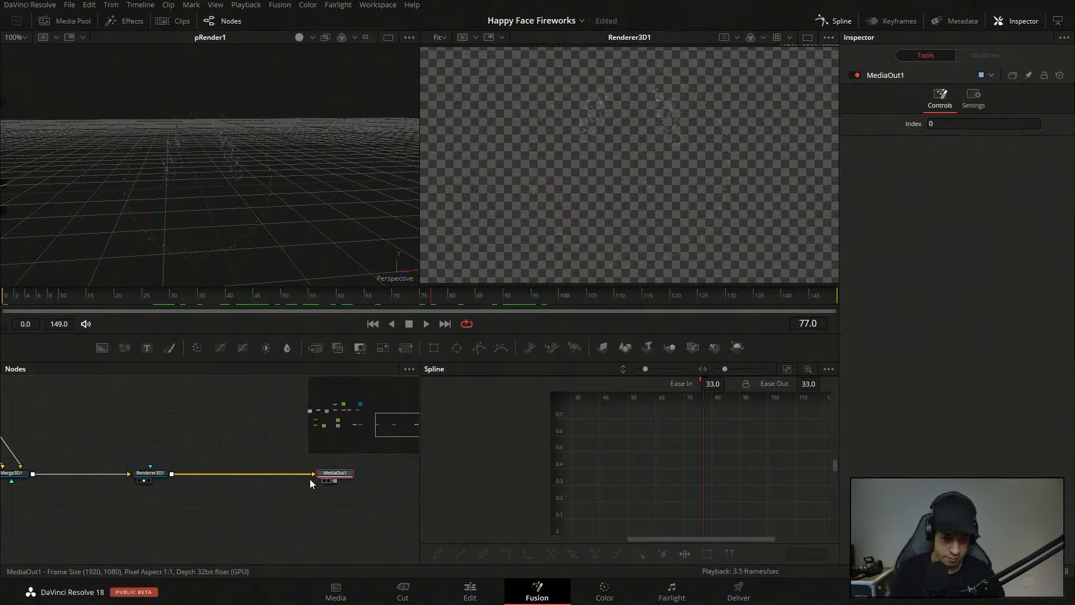
key("shift+space")
type("tran")
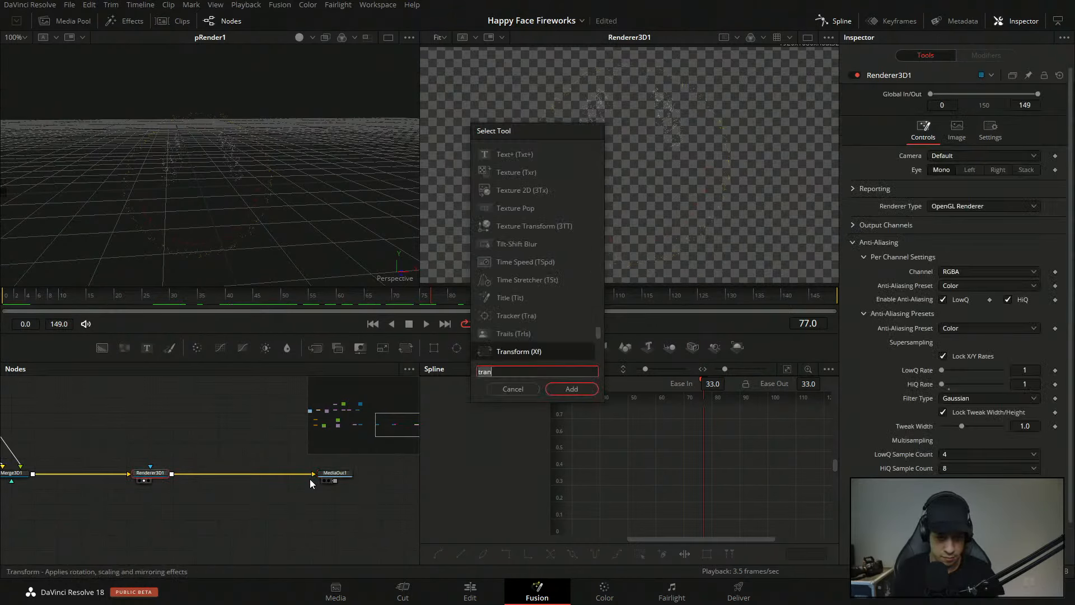
key("Up")
left_click(571, 389)
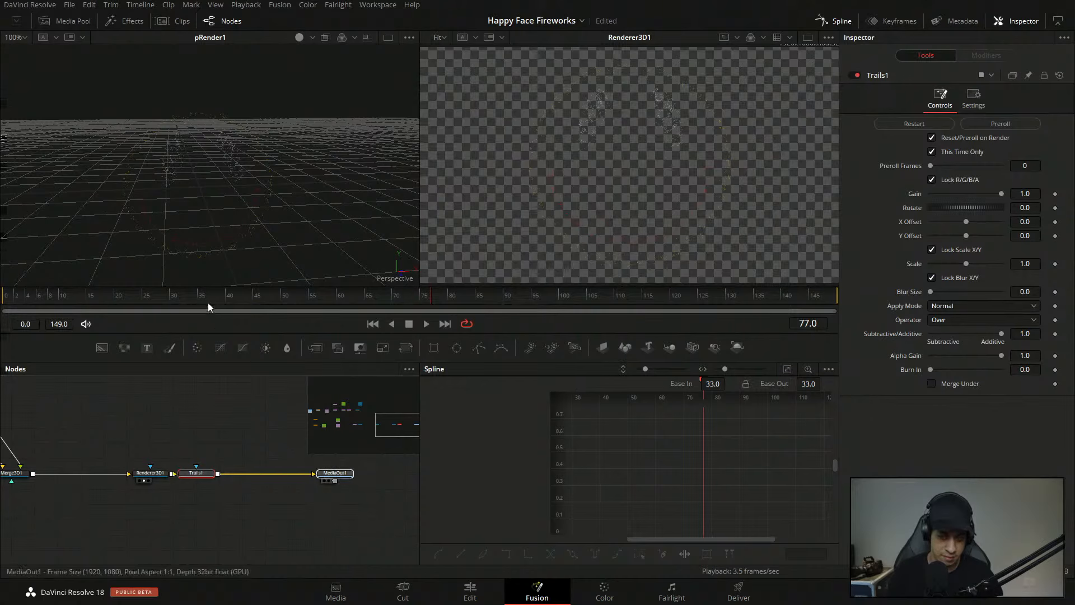
- Preview the Trails effect on MediaOut1 from frame 28 through the burst and delete the Trails1 node
left_click(126, 296)
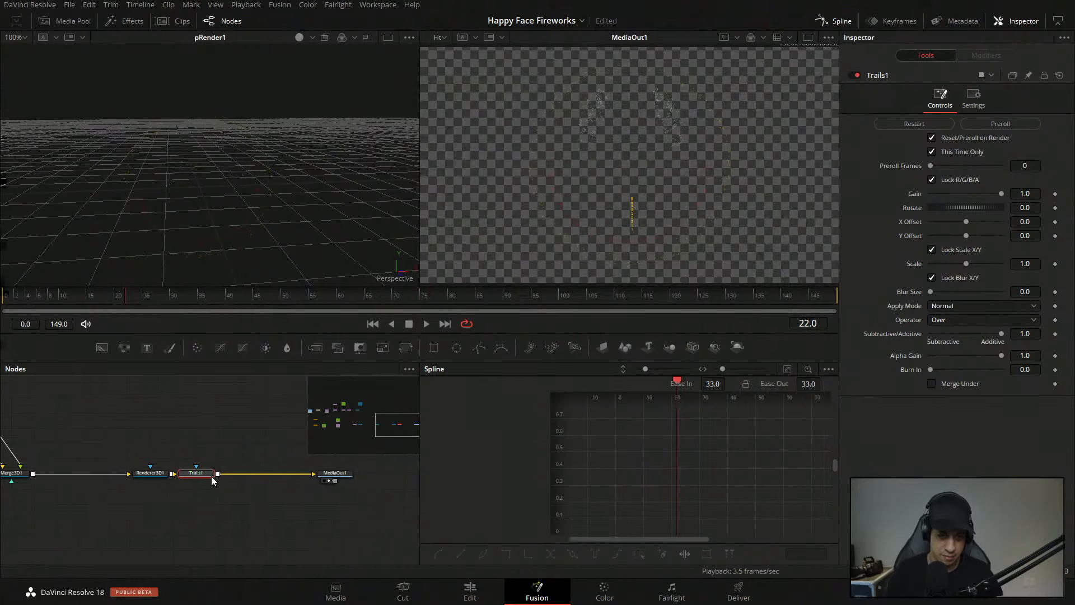
left_click_drag(211, 475, 234, 475)
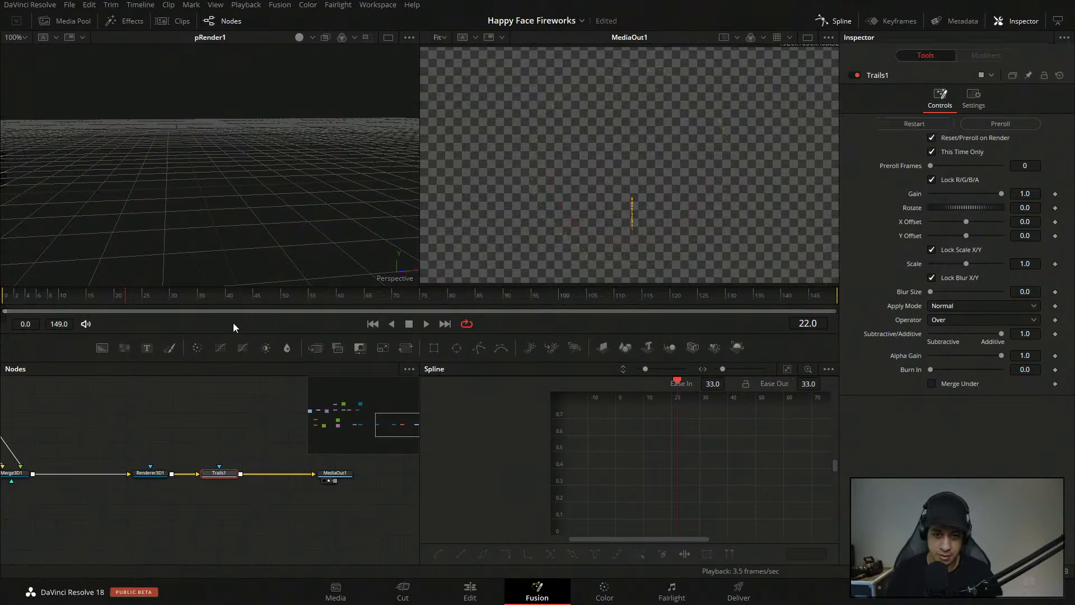
mouse_move(157, 300)
left_mouse_down()
mouse_move(143, 301)
mouse_move(161, 299)
left_mouse_up()
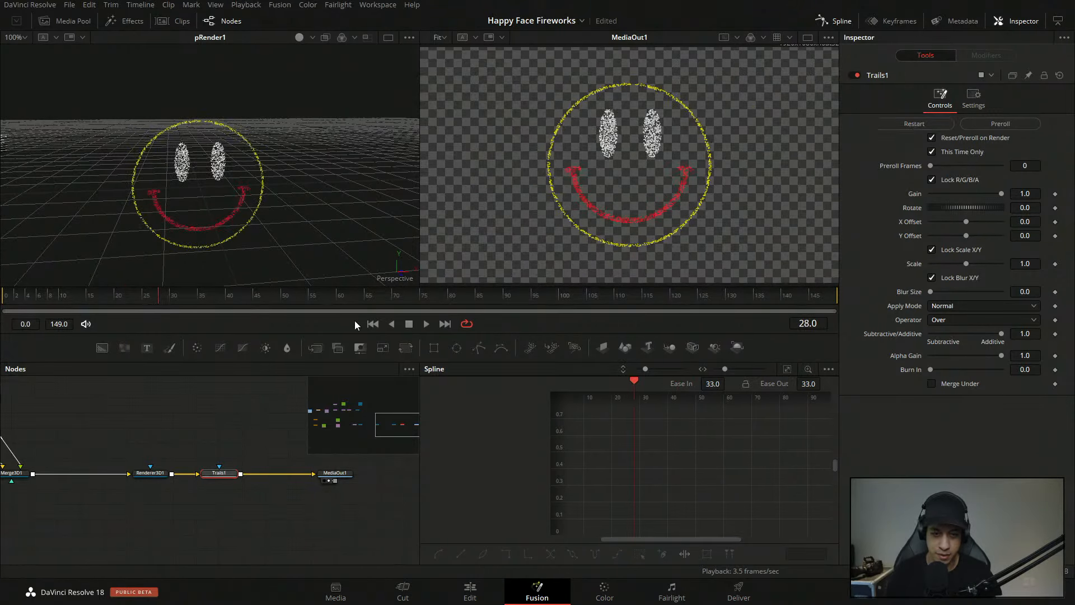
left_click(426, 325)
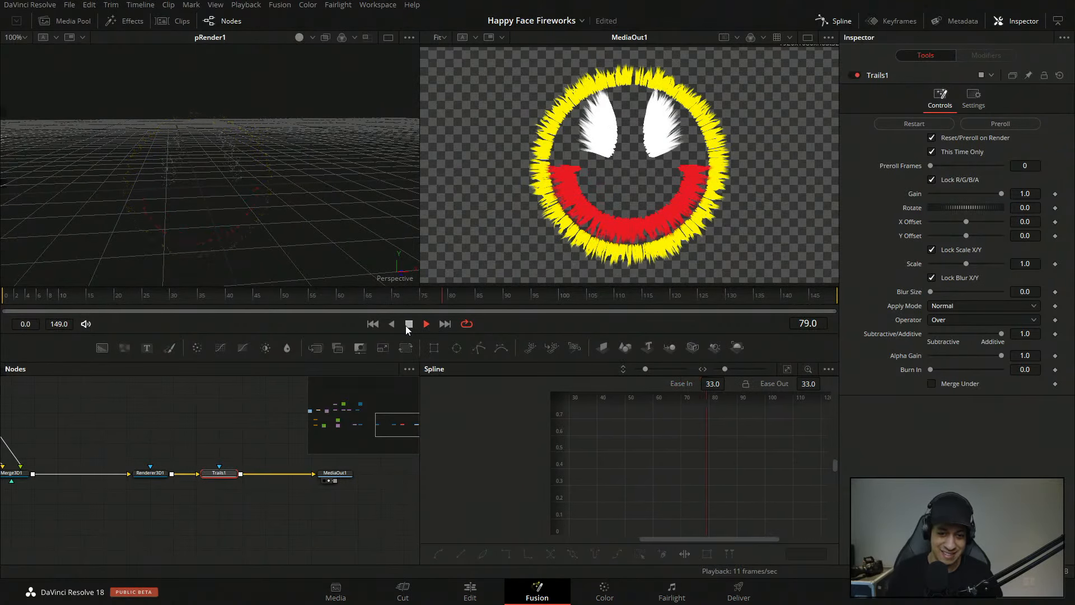
left_click(409, 324)
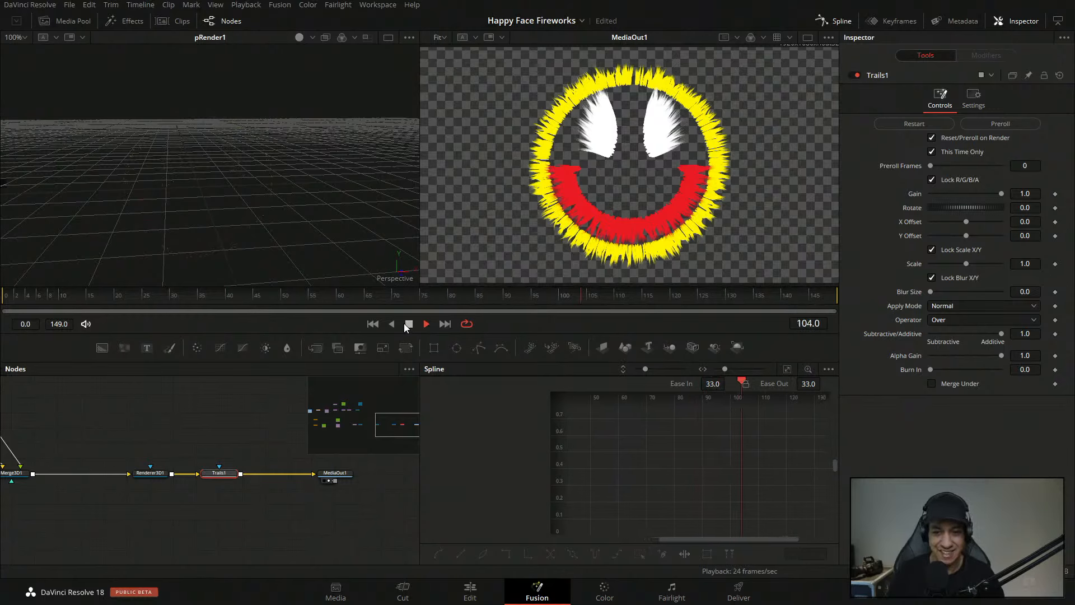
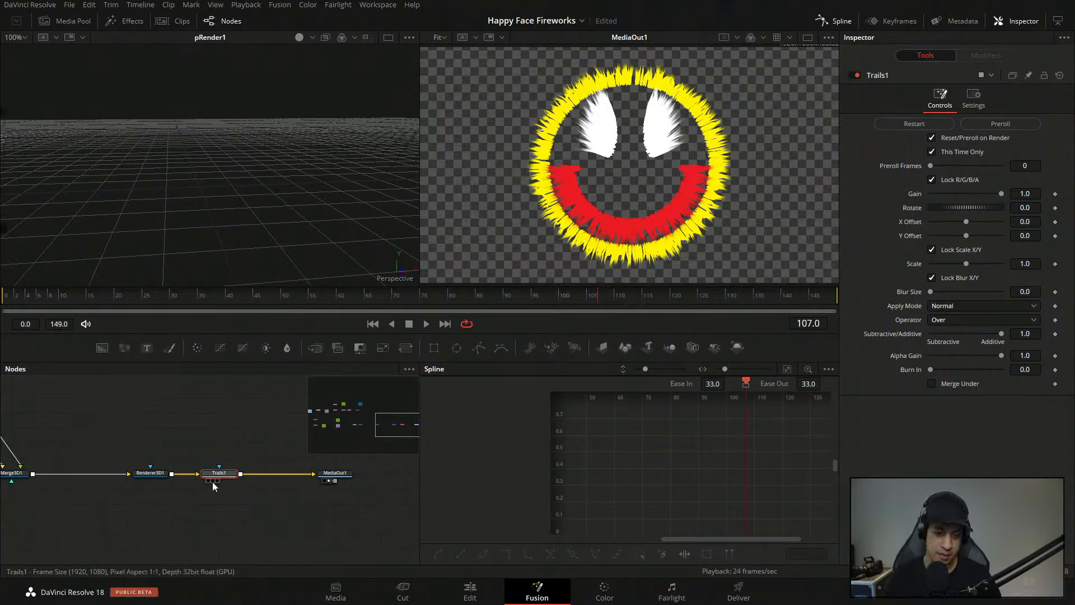
key("Delete")
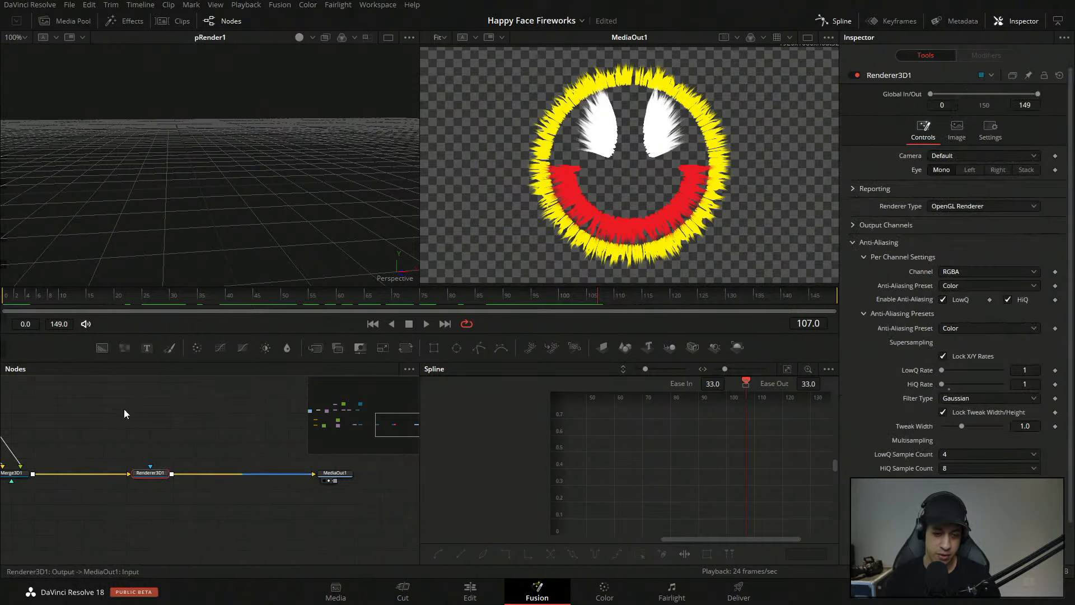
- Play the fireworks from the beginning in MediaOut1 to check the rising trail and the burst
left_click_drag(105, 415, 243, 426)
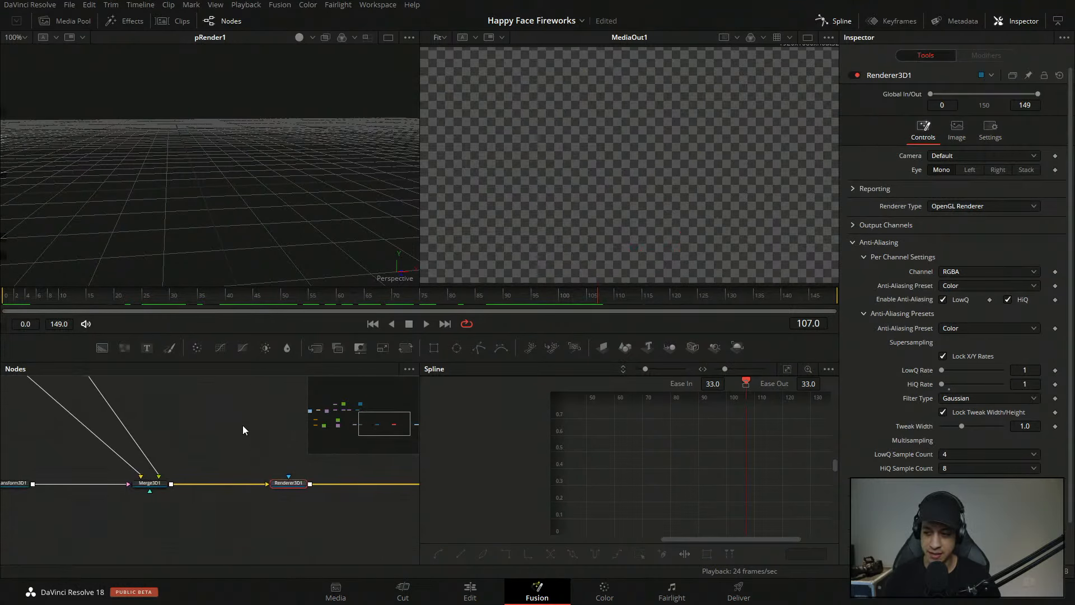
left_click(20, 297)
key("space")
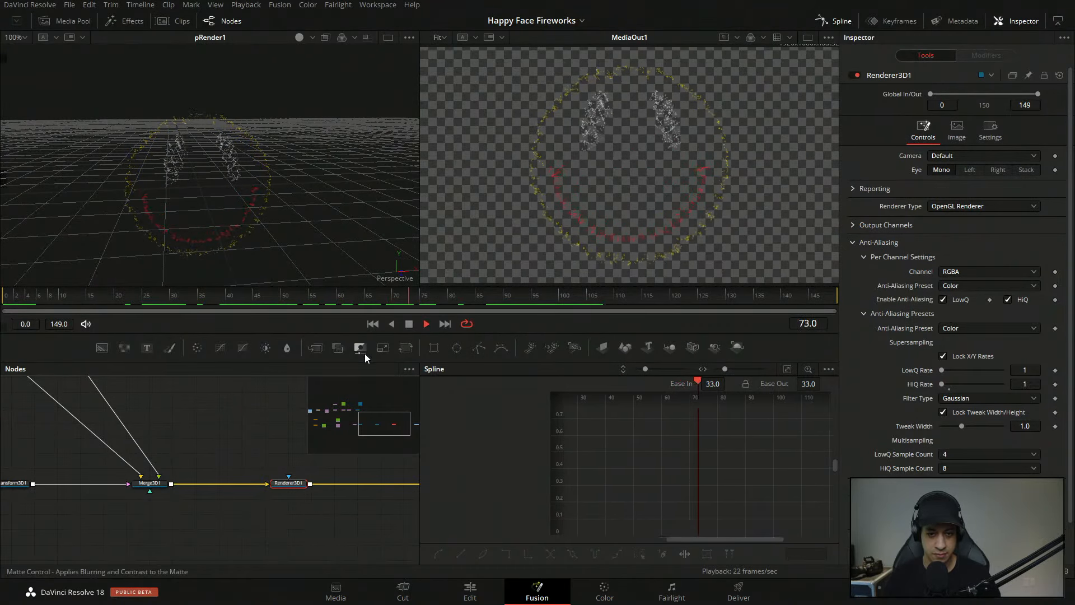
key("space")
left_click(4, 301)
key("space")
key("space")
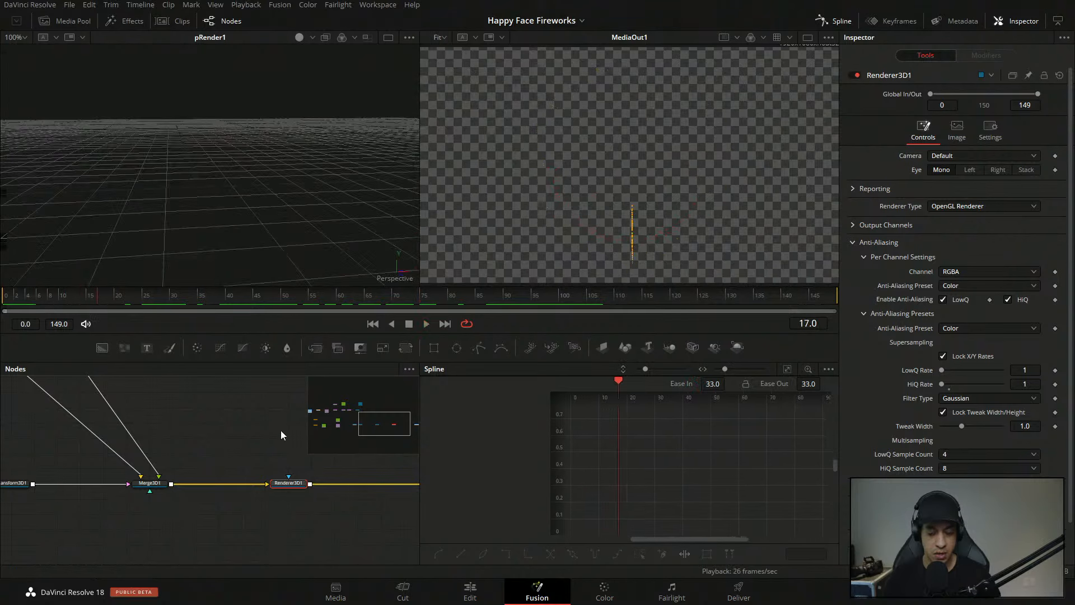
- Inspect the settings of Polygon1 and pEmitter1 at frame 17 and fit MediaOut1 in its viewer
left_click_drag(62, 428, 207, 445)
left_click_drag(82, 463, 197, 488)
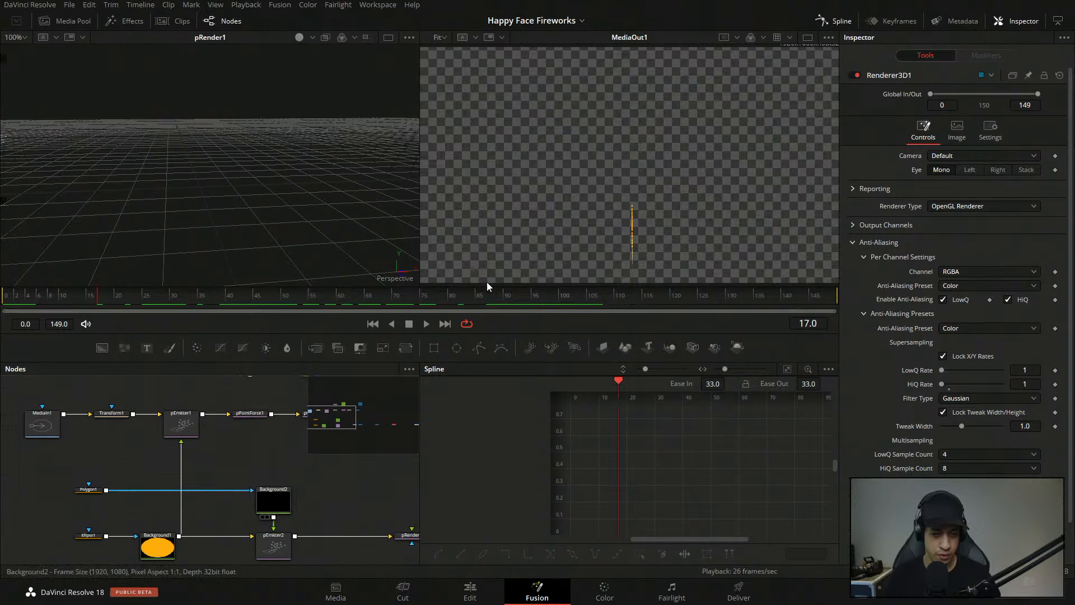
left_click(274, 500)
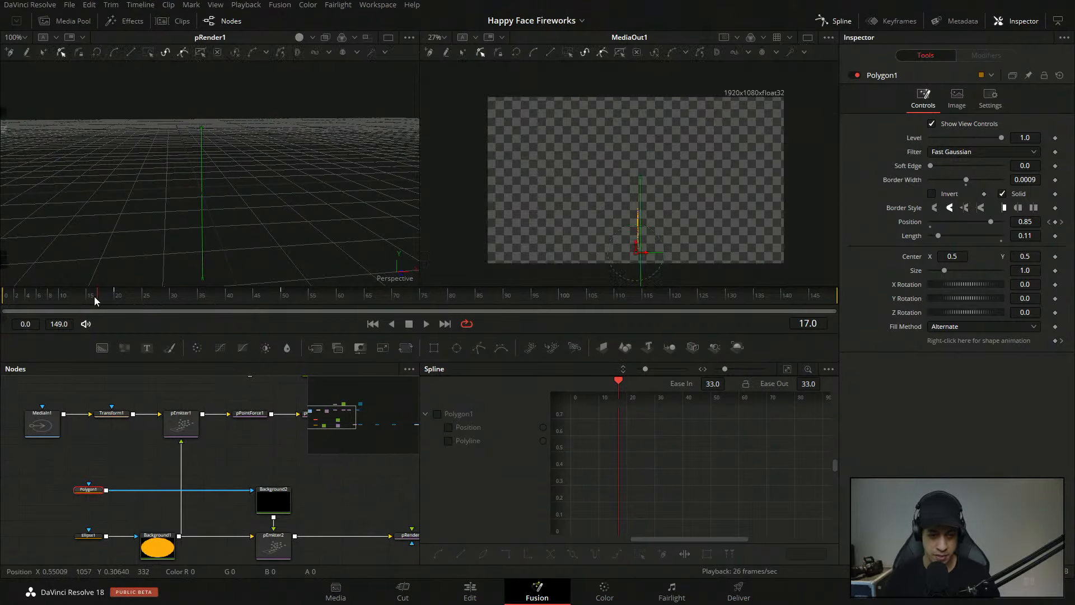
left_click(98, 297)
left_click(498, 65)
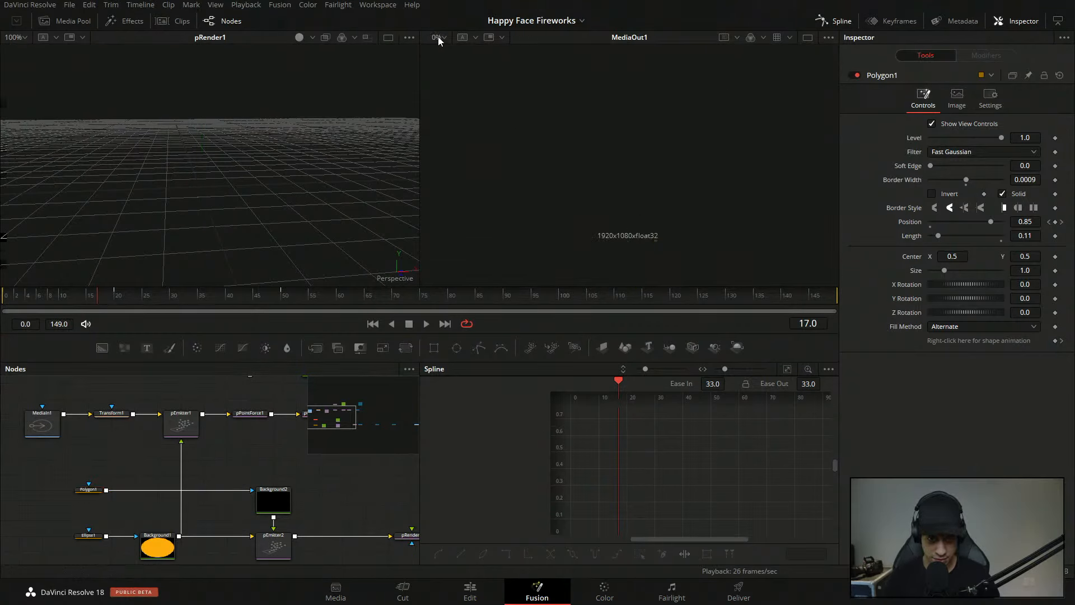
left_click(443, 37)
left_click(442, 52)
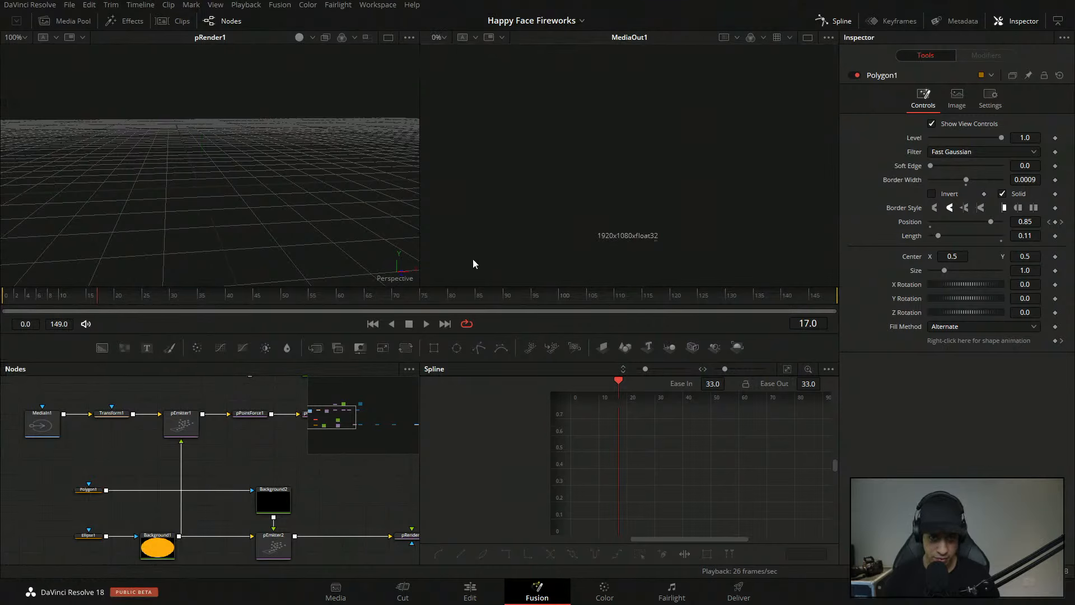
left_click_drag(251, 433, 245, 476)
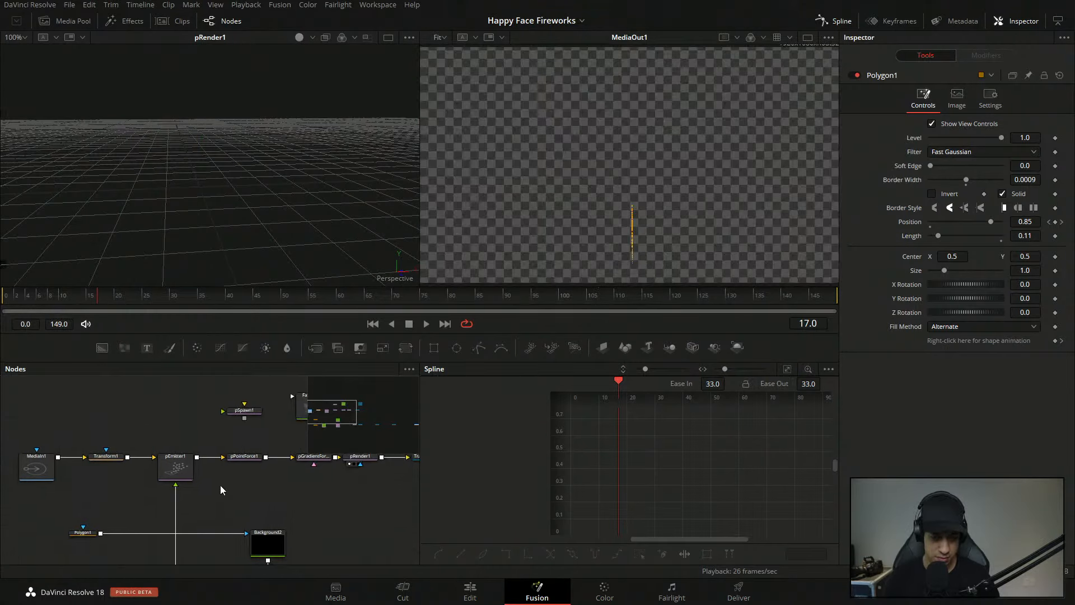
left_click(177, 467)
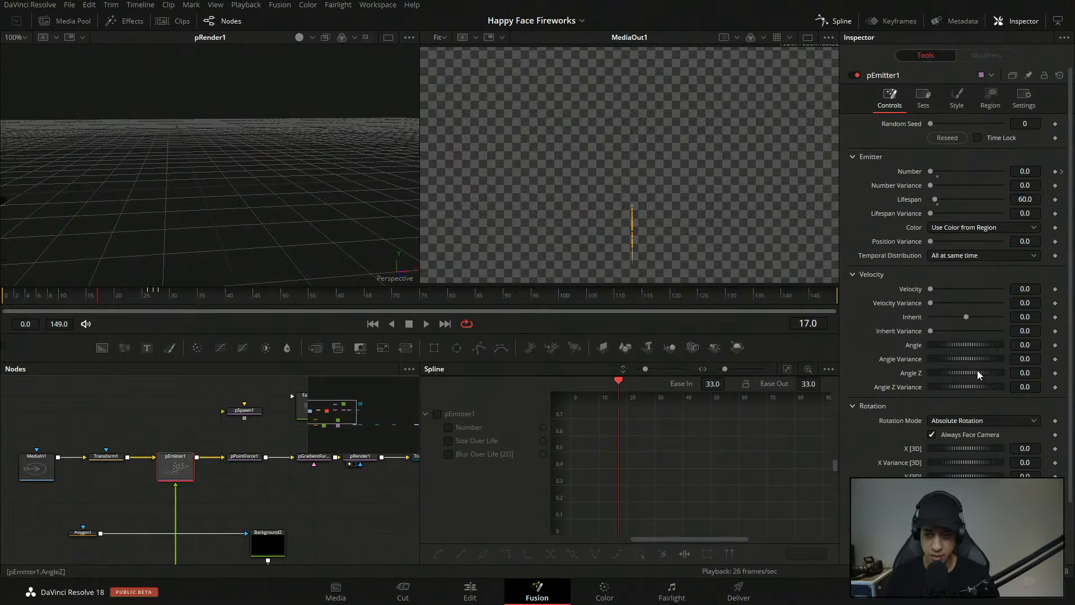
- Display the Polygon1 mask in the first viewer, clear the second viewer, and leave Polygon1 selected
left_click_drag(255, 487, 211, 428)
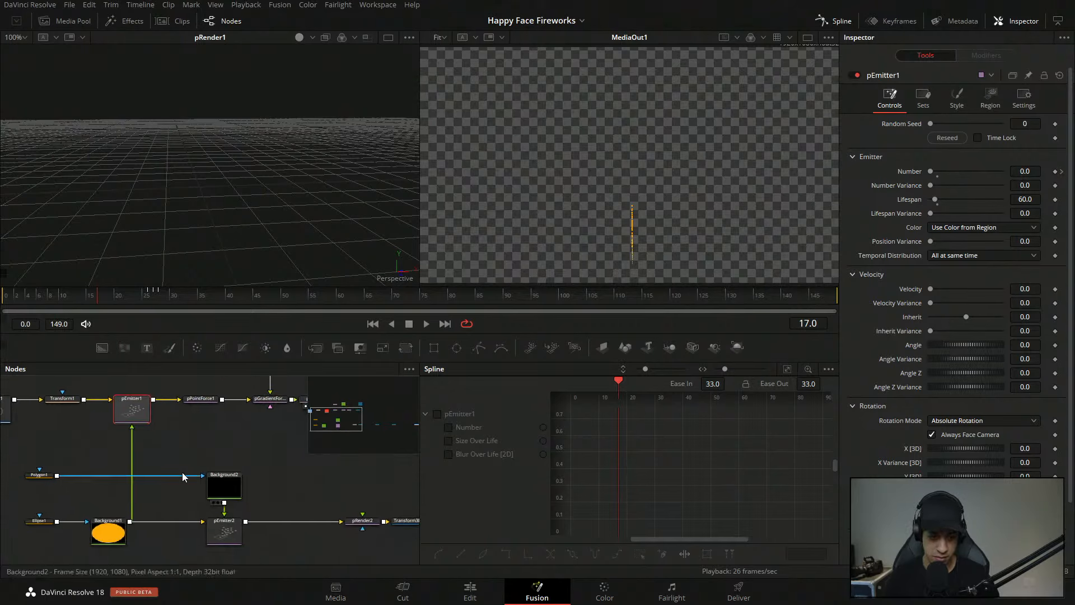
left_click(40, 476)
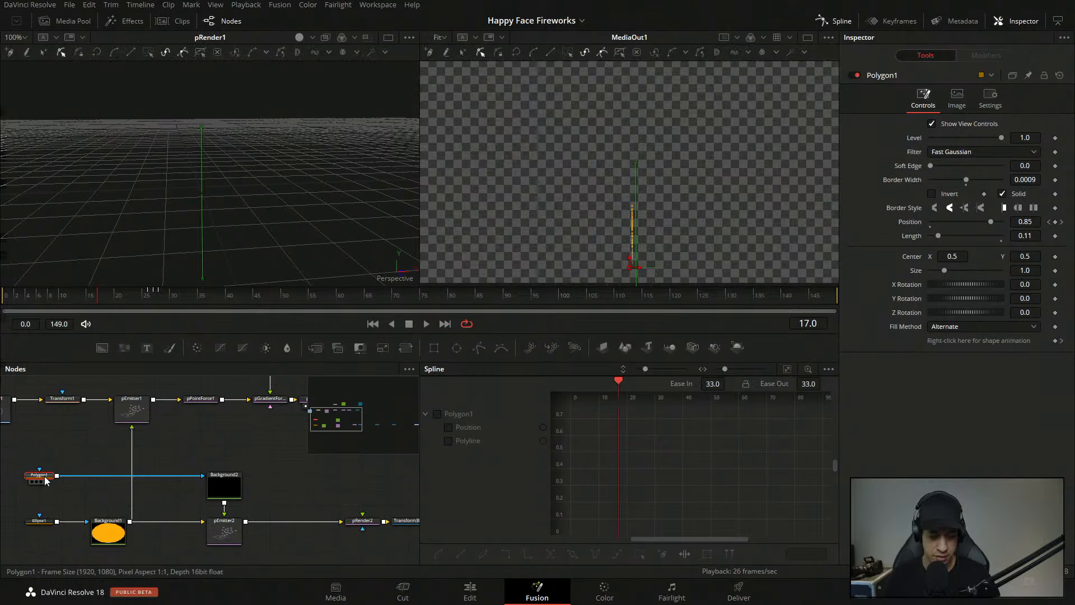
key("1")
key("2")
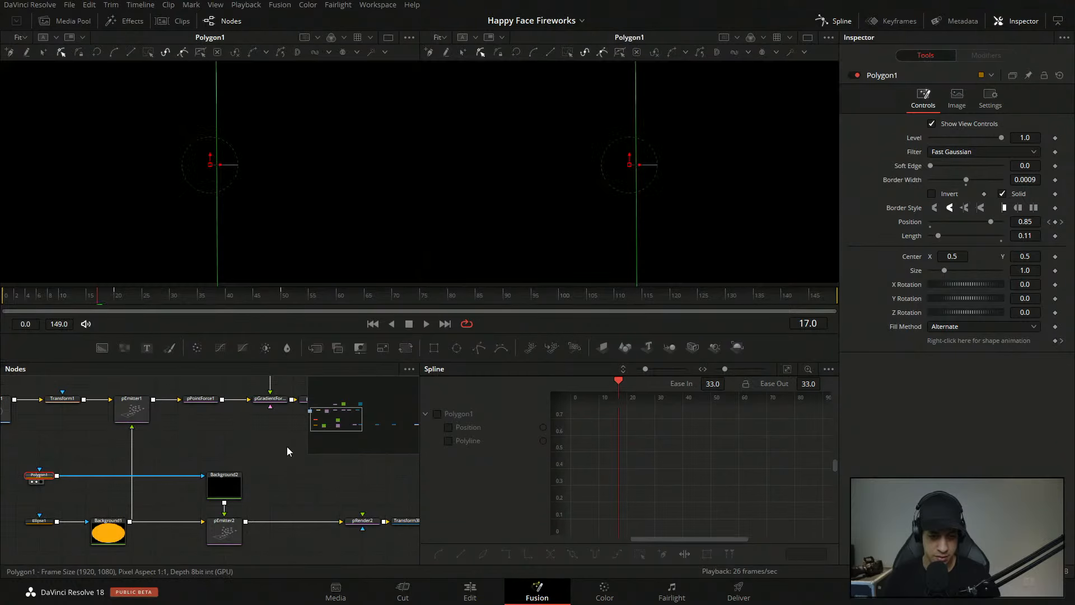
key("2")
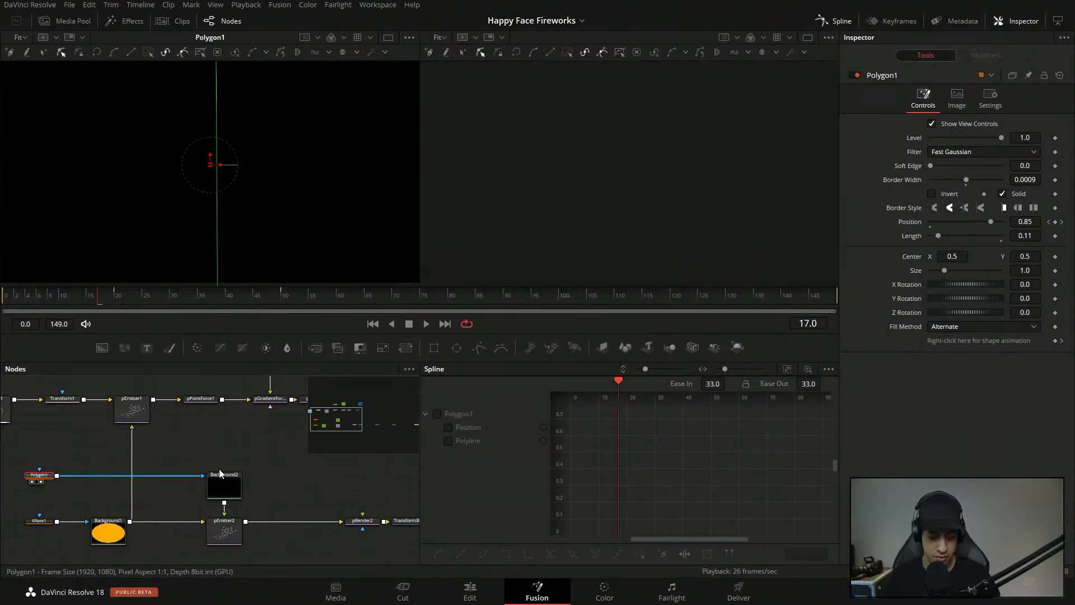
left_click(255, 490)
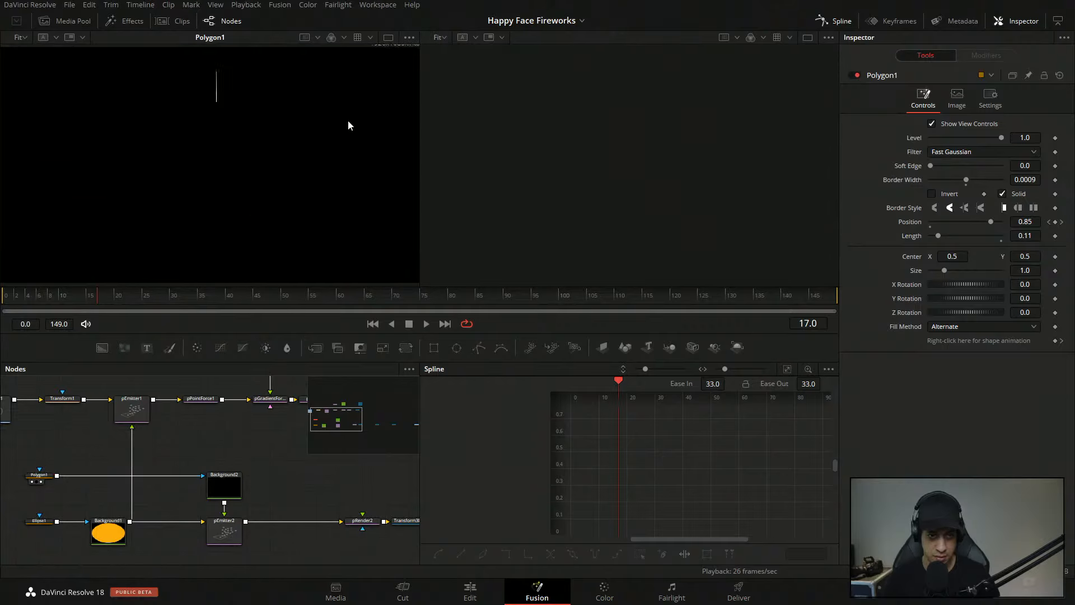
left_click(217, 482)
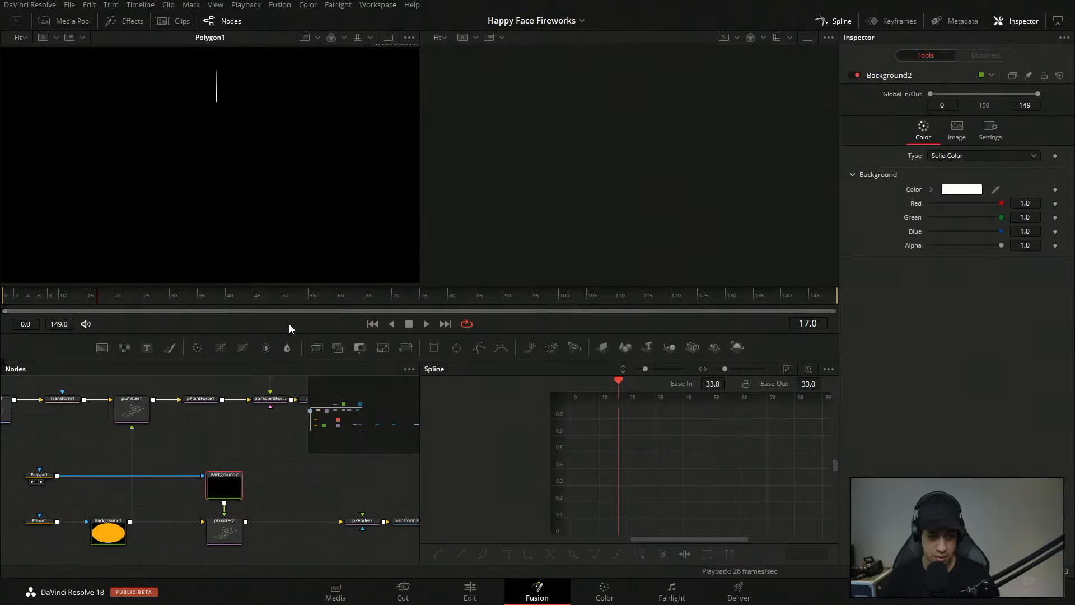
left_click(39, 475)
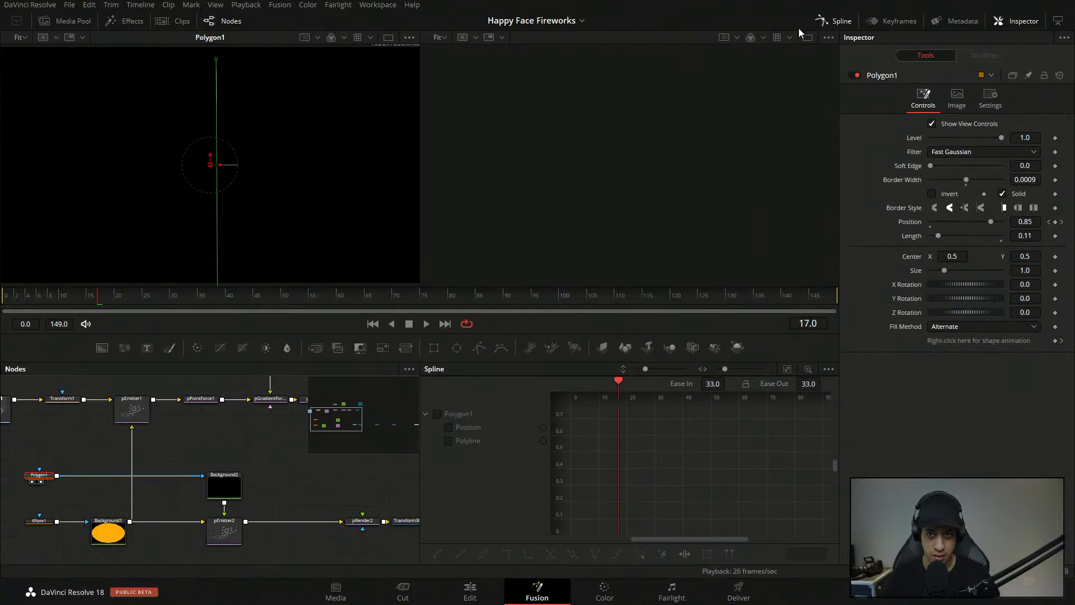
- Switch Polygon1 to a single, taller viewer and bring the lower end of its path into view
left_click(389, 37)
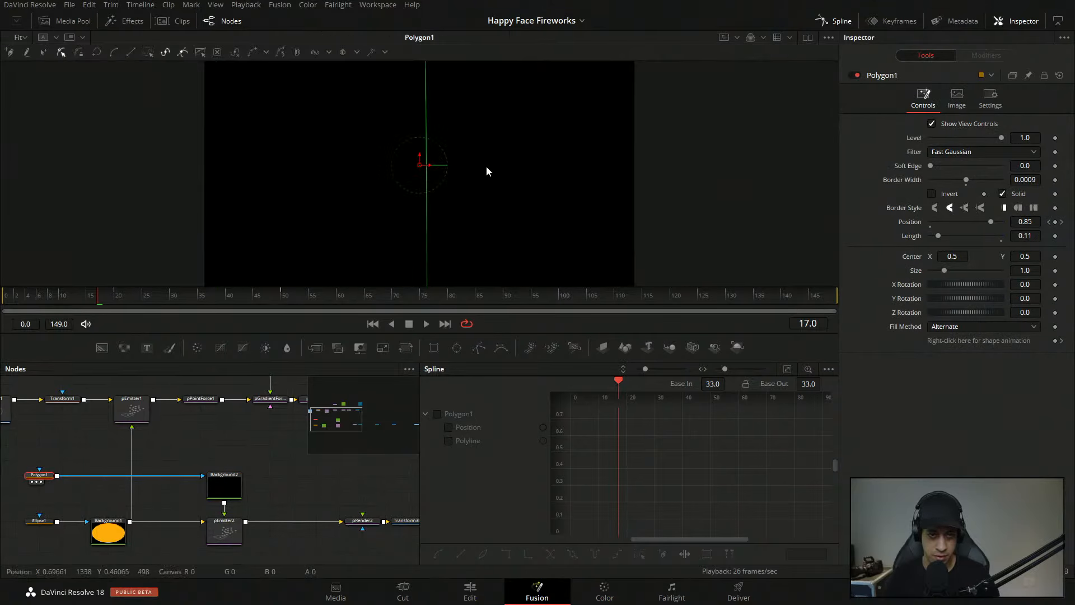
left_click_drag(445, 362, 446, 452)
left_click_drag(494, 349, 462, 275)
scroll(483, 255, "down", 1)
scroll(486, 248, "up", 1)
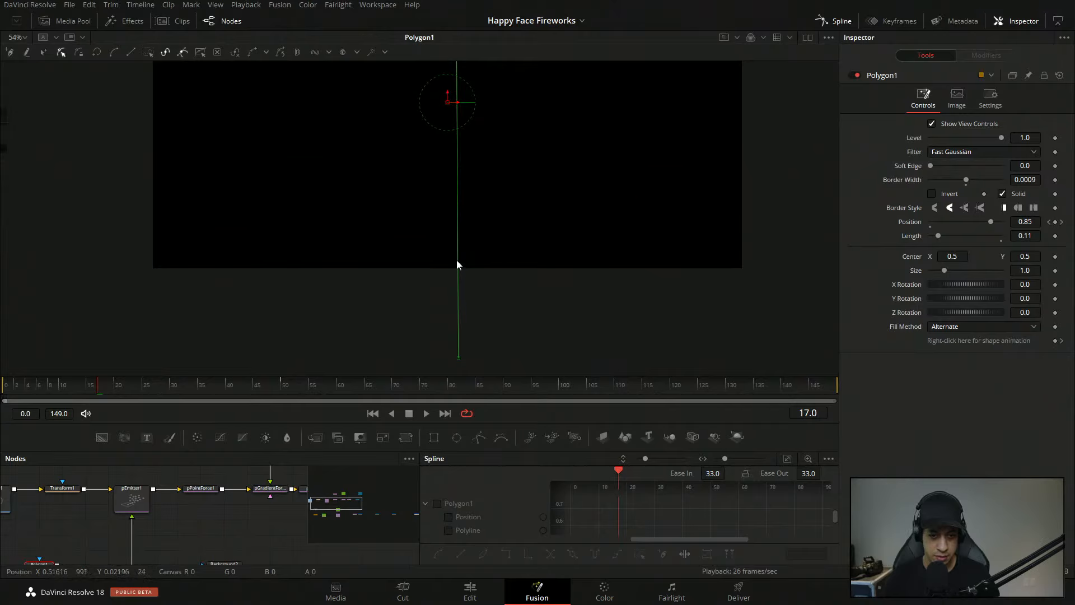
left_click(9, 52)
left_click_drag(459, 259, 471, 260)
key("ctrl+z")
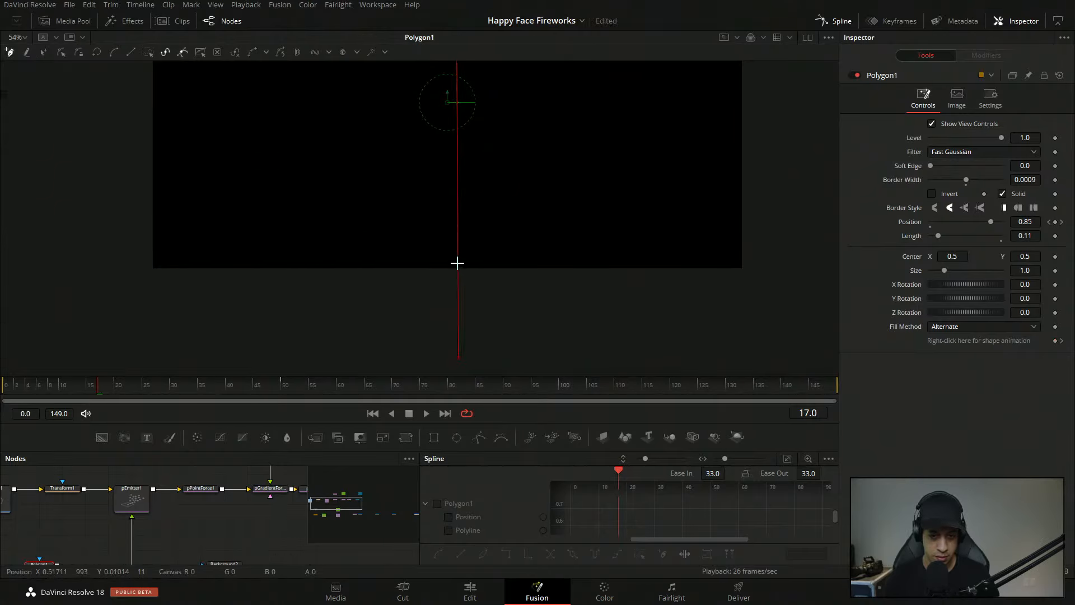
left_click(60, 52)
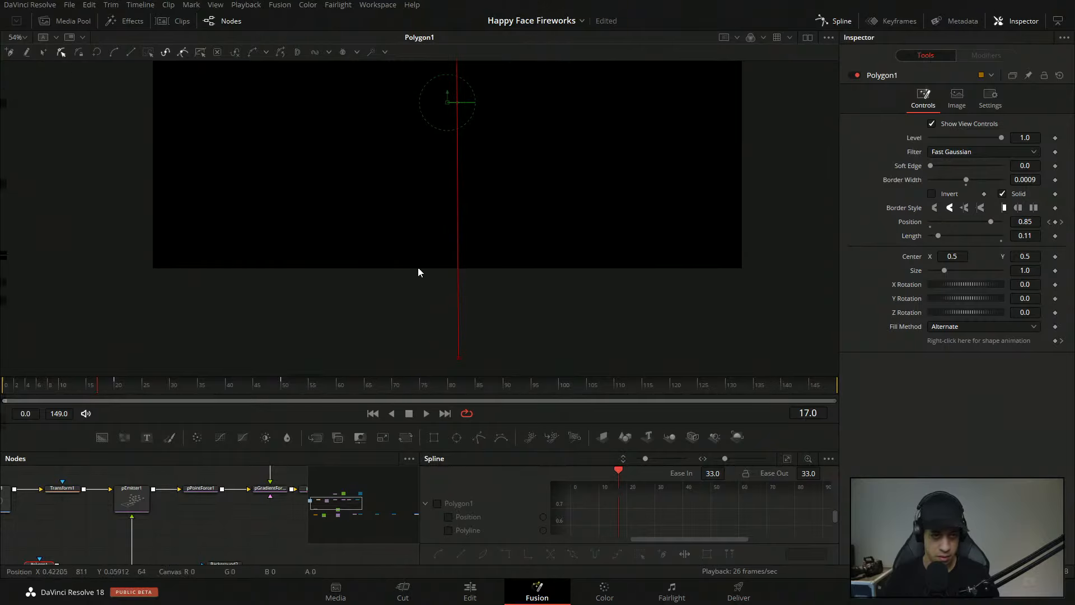
left_click(10, 53)
left_click_drag(499, 178, 505, 304)
left_click_drag(480, 250, 477, 153)
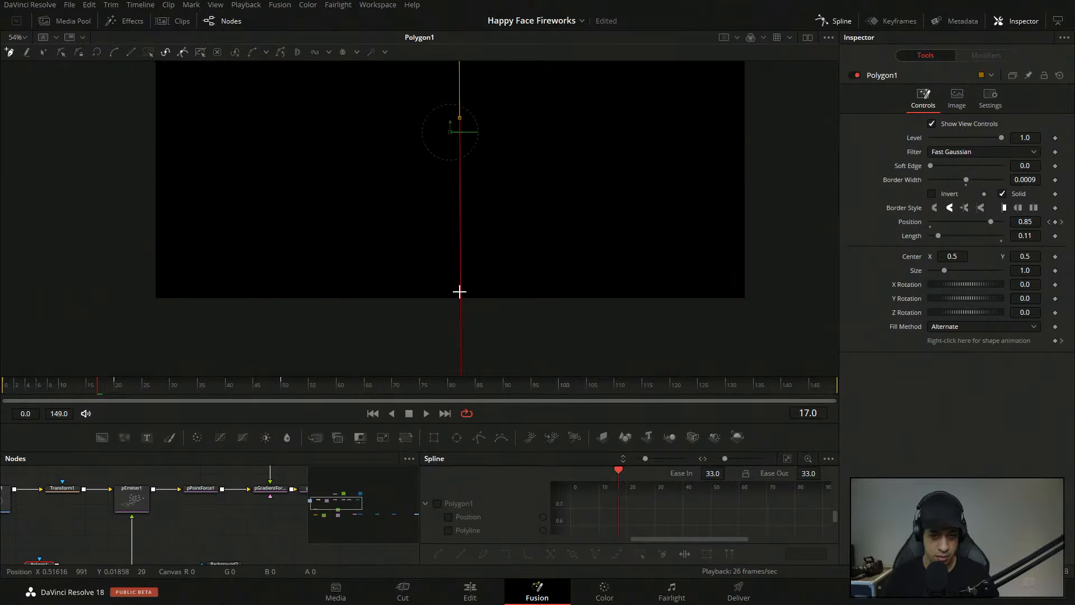
left_click_drag(467, 292, 544, 208)
left_click_drag(501, 164, 524, 295)
key("ctrl+z")
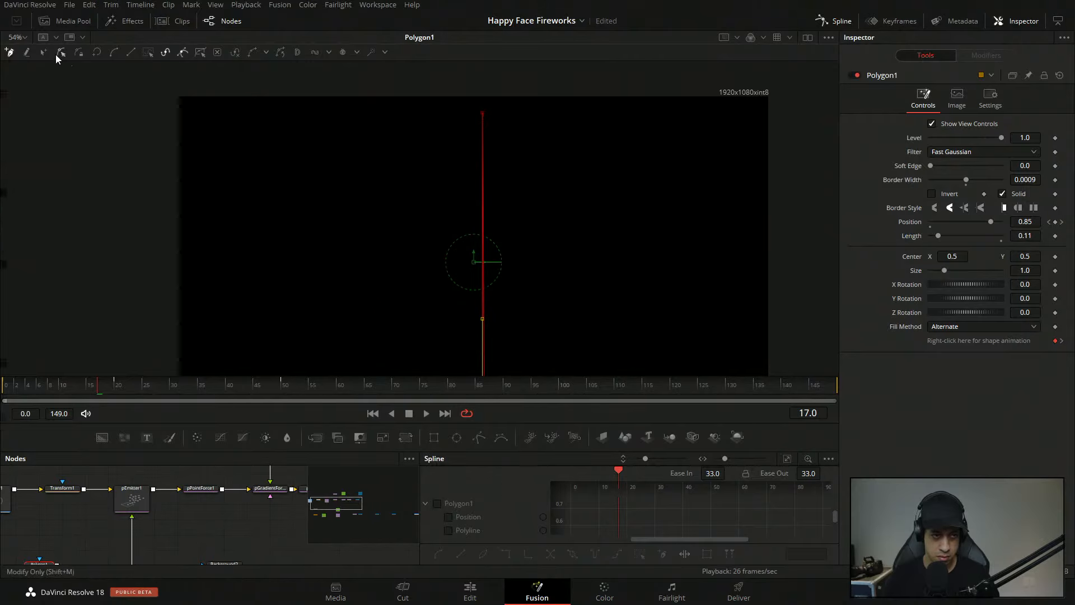
left_click(29, 55)
left_click_drag(447, 320, 437, 232)
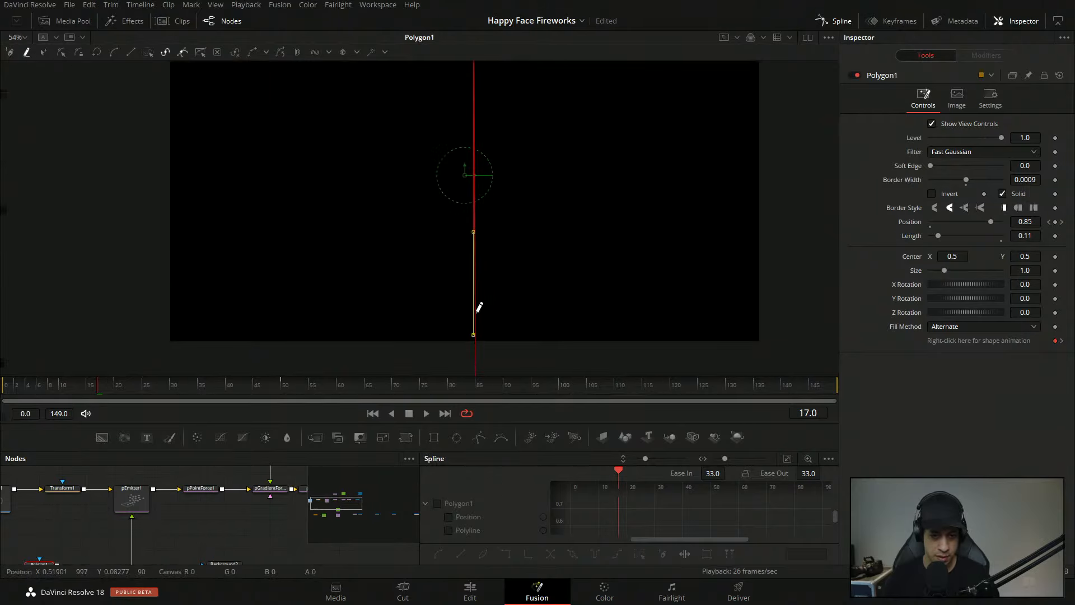
left_click_drag(476, 313, 498, 314)
key("ctrl+z")
key("ctrl+z")
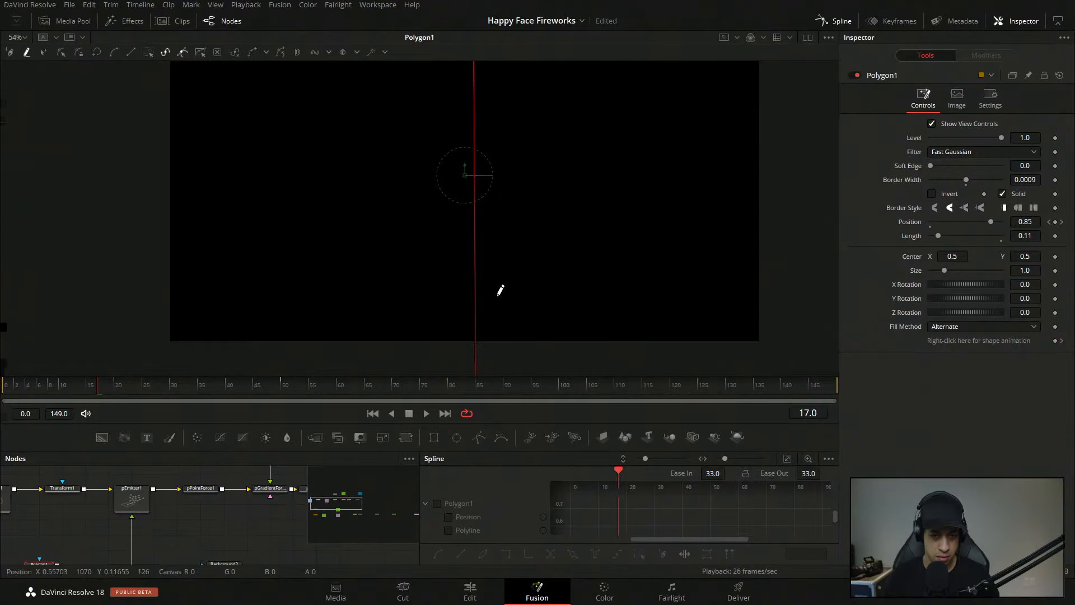
- Move the top point of Polygon1's path straight down to near the bottom edge of the frame
left_click(62, 52)
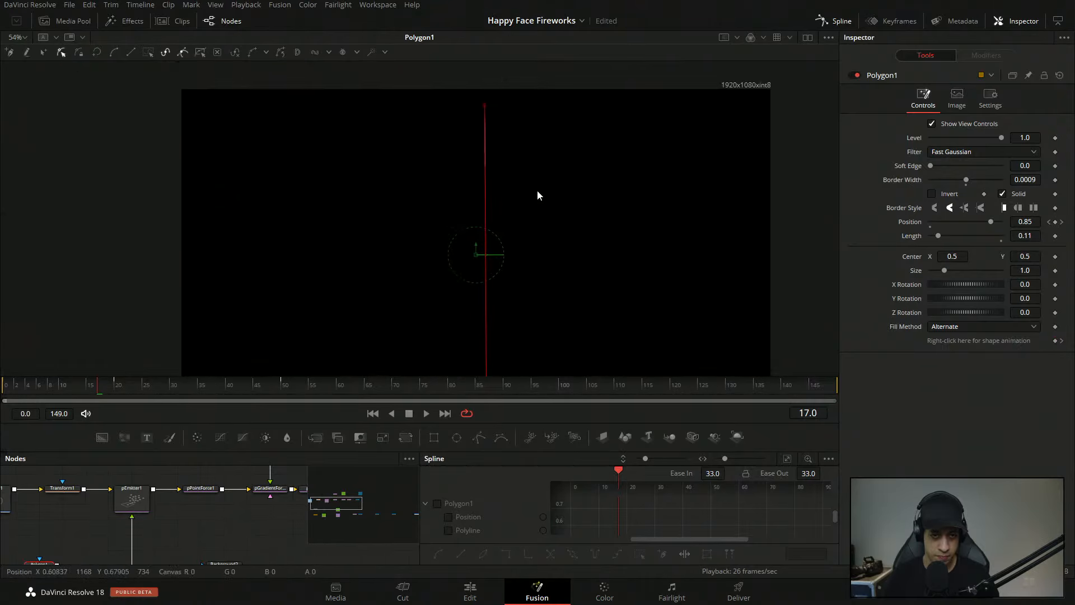
left_click_drag(485, 104, 483, 314)
left_click_drag(529, 347, 487, 260)
left_click(484, 197)
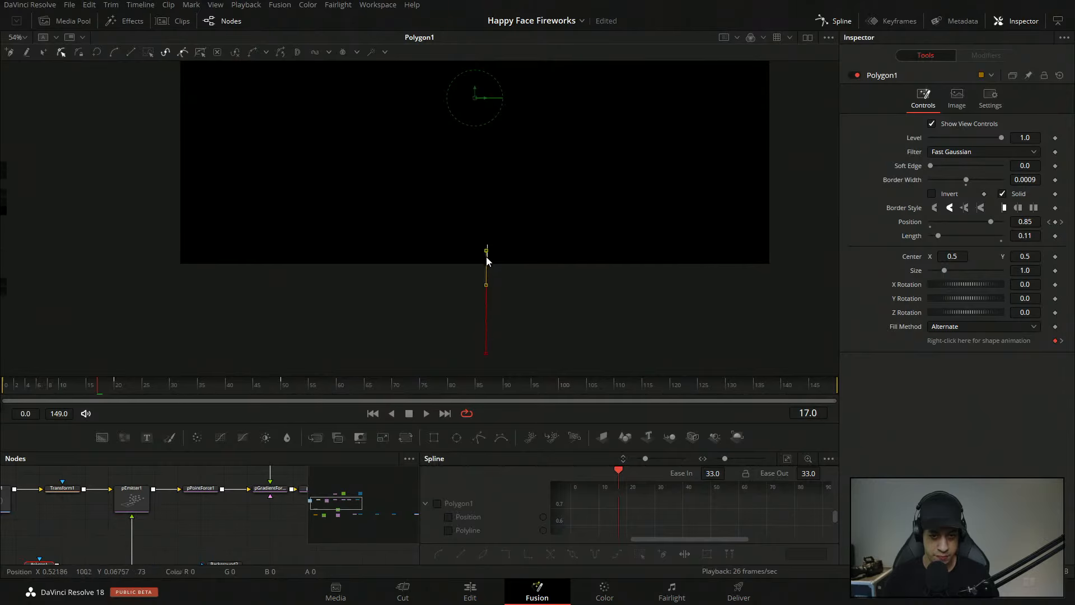
- Append points to Polygon1's path so it zigzags upward from the frame's bottom edge to near its top
key("shift+c")
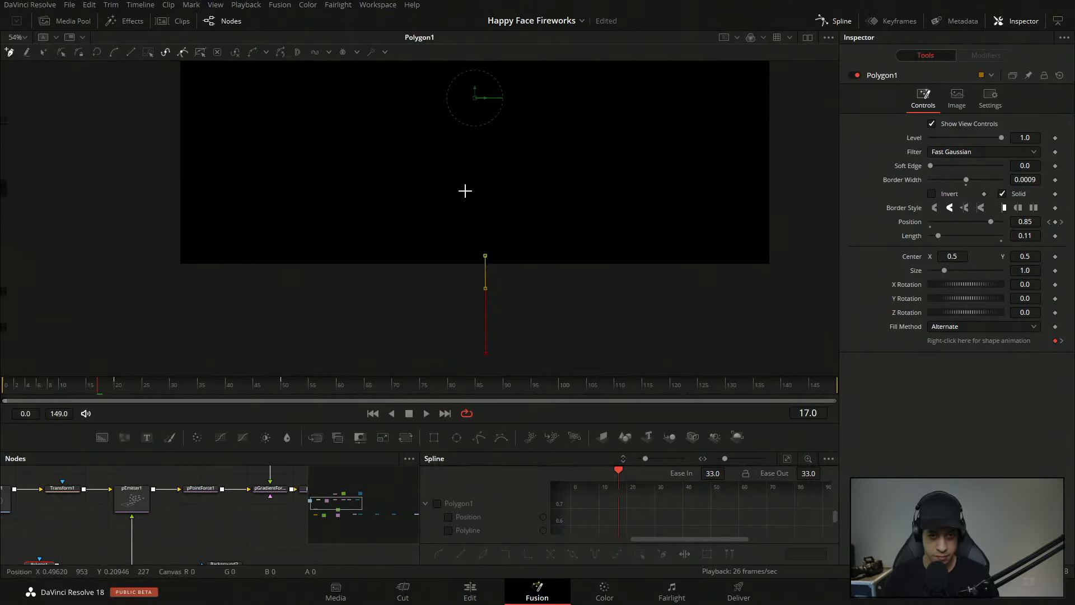
left_click(465, 171)
left_click(510, 138)
left_click_drag(538, 99, 550, 225)
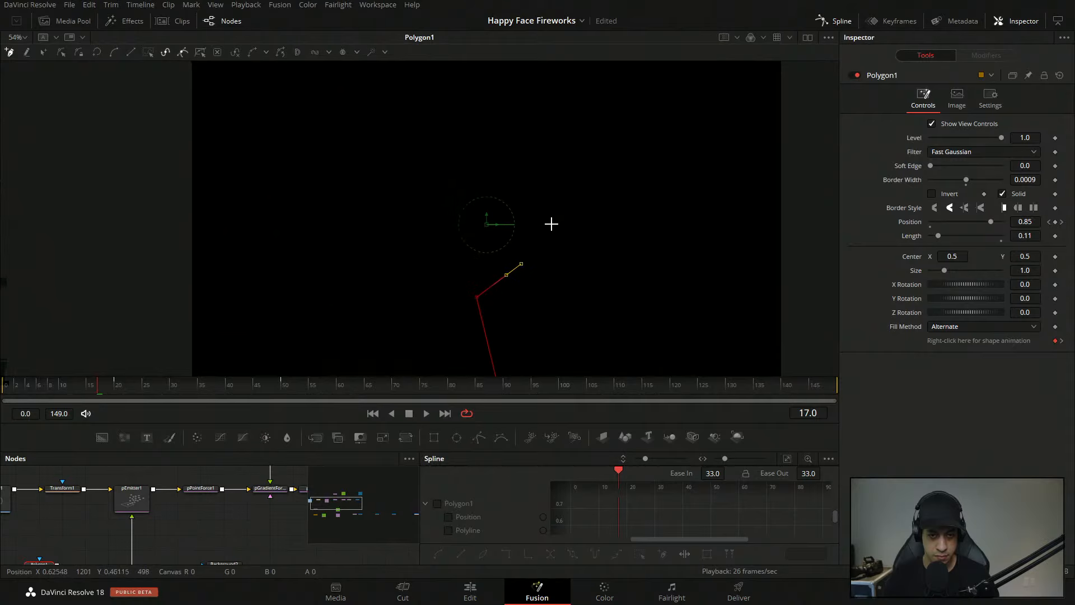
left_click(475, 188)
left_click_drag(540, 156, 543, 226)
left_click(498, 200)
left_click(508, 171)
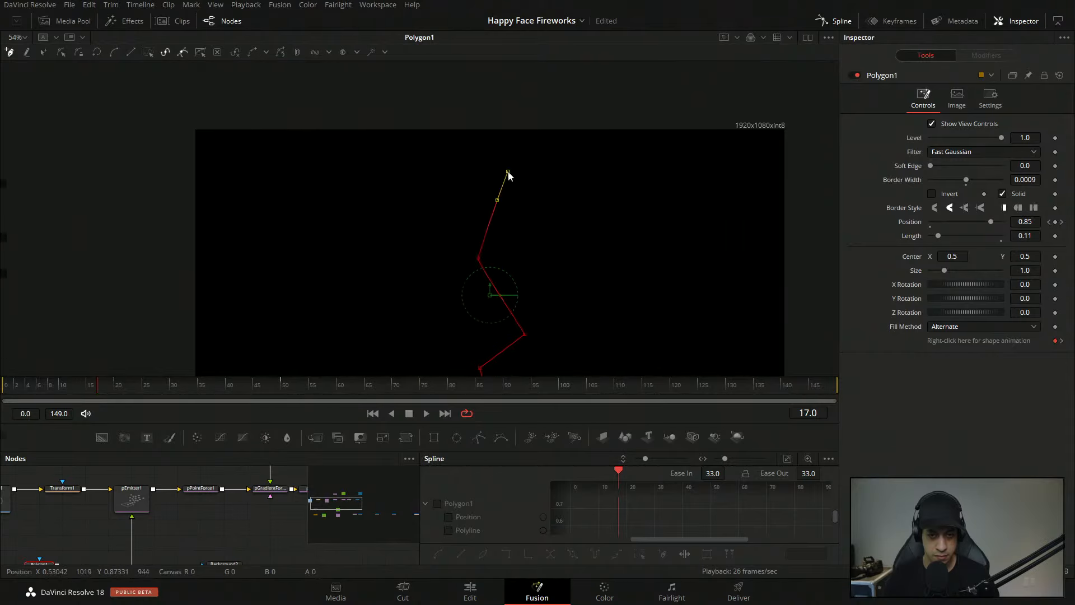
left_click_drag(555, 333, 590, 207)
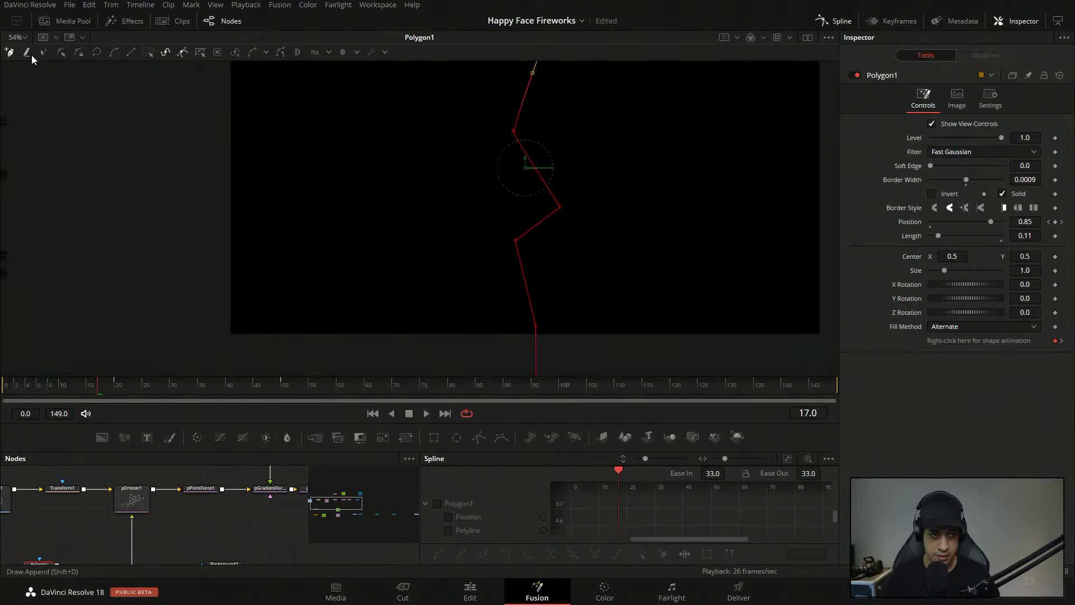
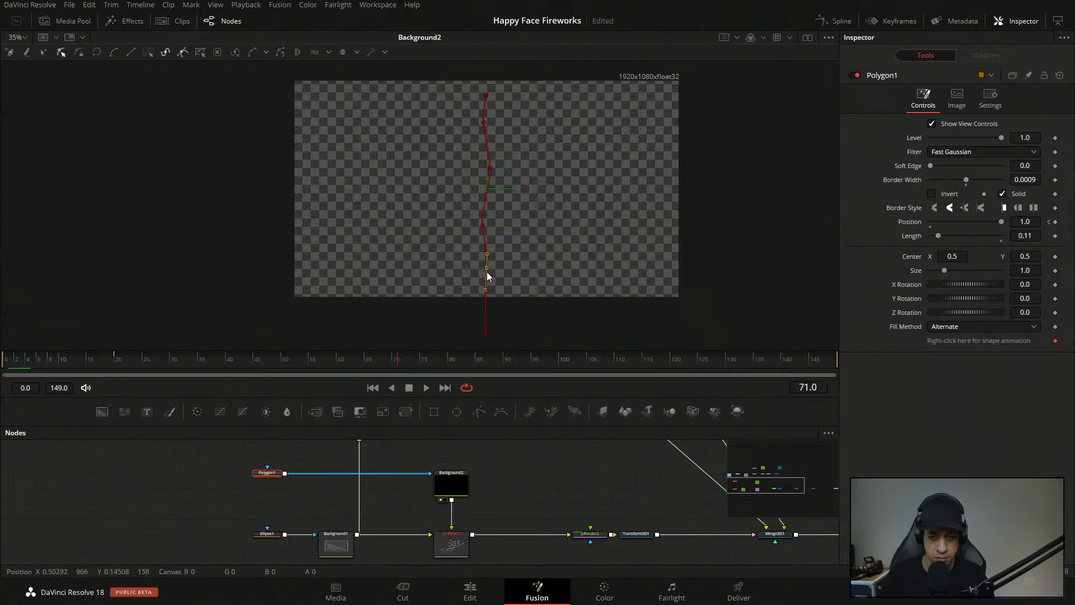
- Adjust the lower section and the topmost point of Polygon1's wavy path at frame 71
left_click_drag(489, 276, 483, 331)
left_click_drag(483, 96, 485, 90)
left_click(536, 235)
- Display MediaOut1 and play the animation to check the wavy rising trail and the smiley burst
left_click_drag(756, 486, 805, 489)
left_click(693, 505)
key("1")
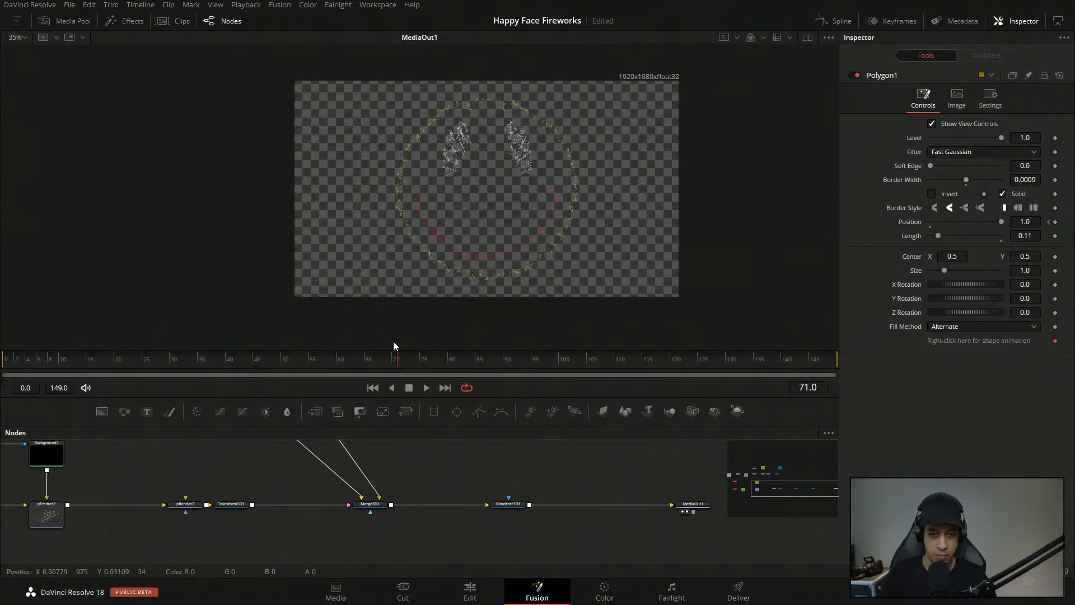
left_click(92, 361)
key("space")
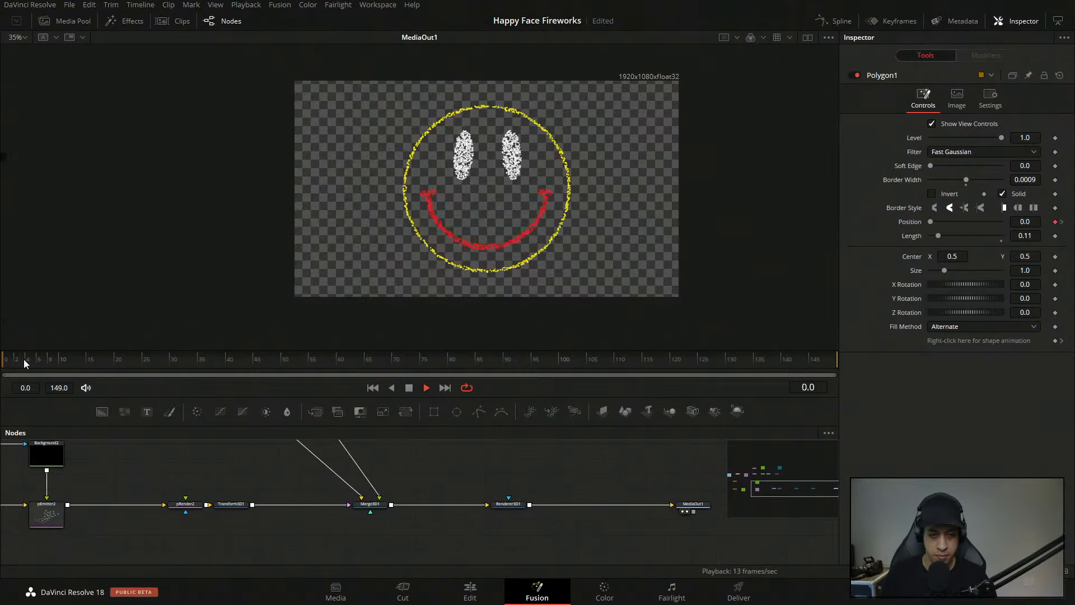
left_click(50, 358)
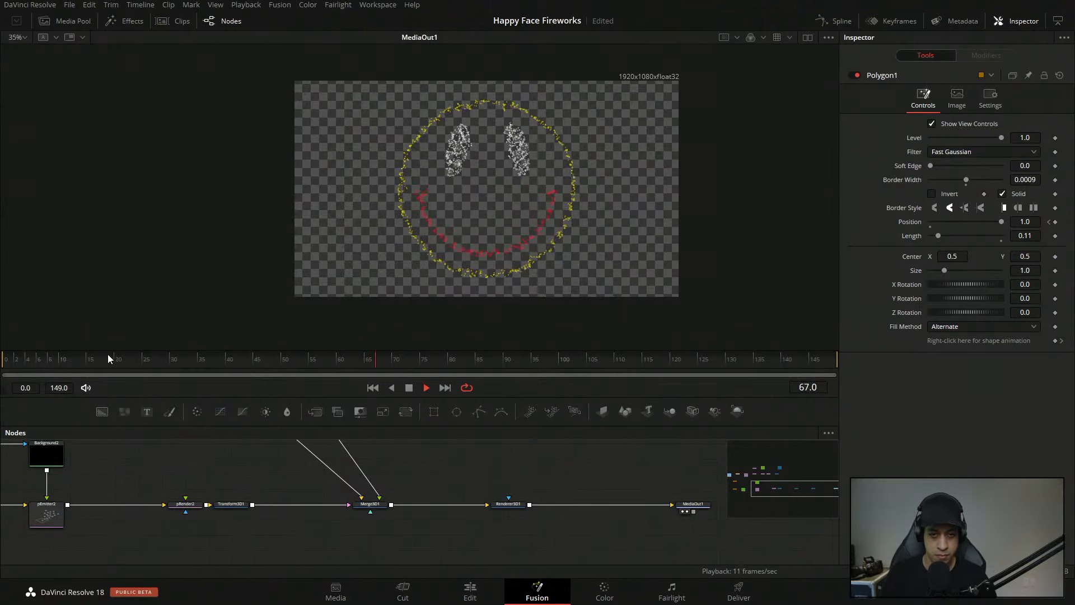
key("space")
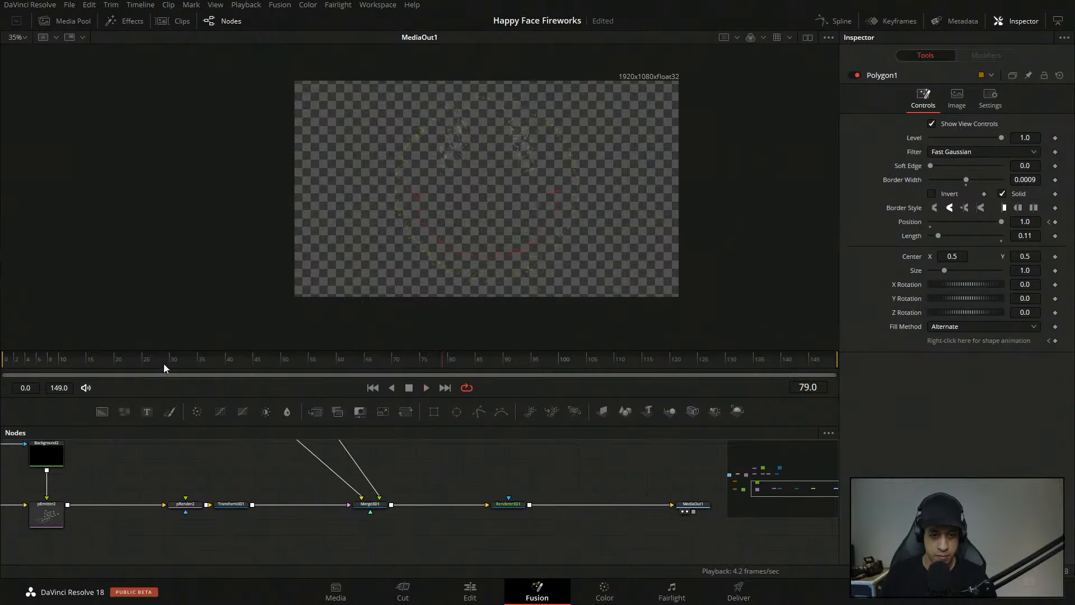
key("space")
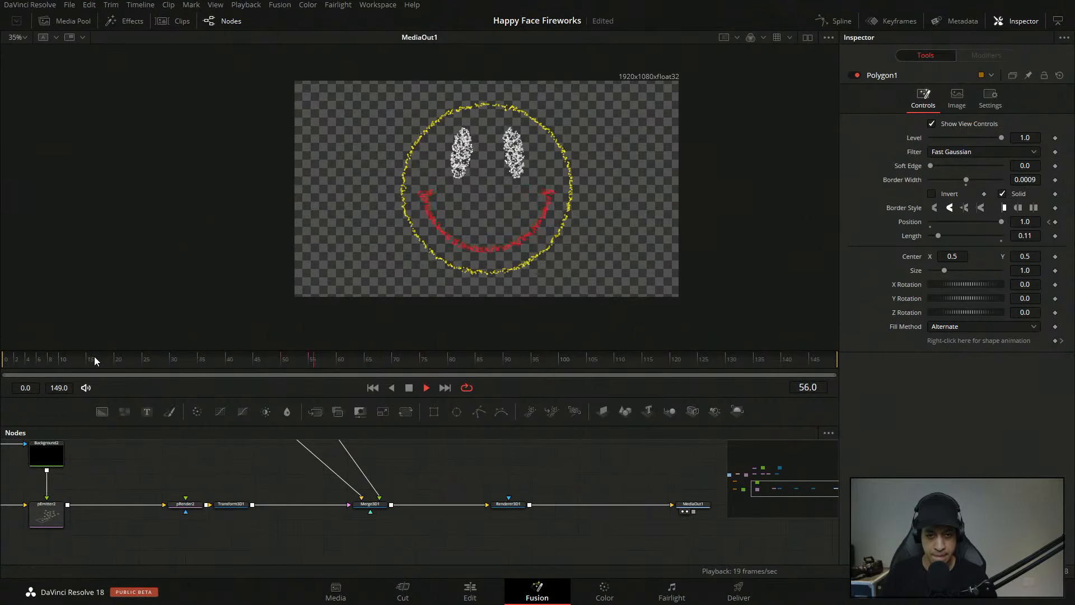
key("space")
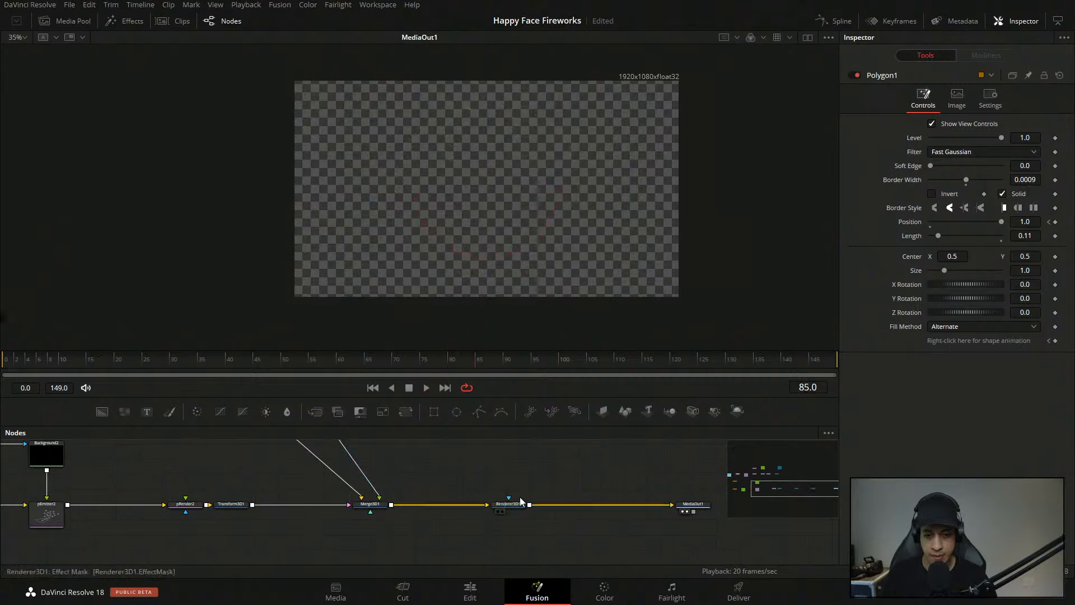
- Save the project and move the Merge3D1, Renderer3D1 and MediaOut1 nodes closer to the preceding nodes
key("ctrl+s")
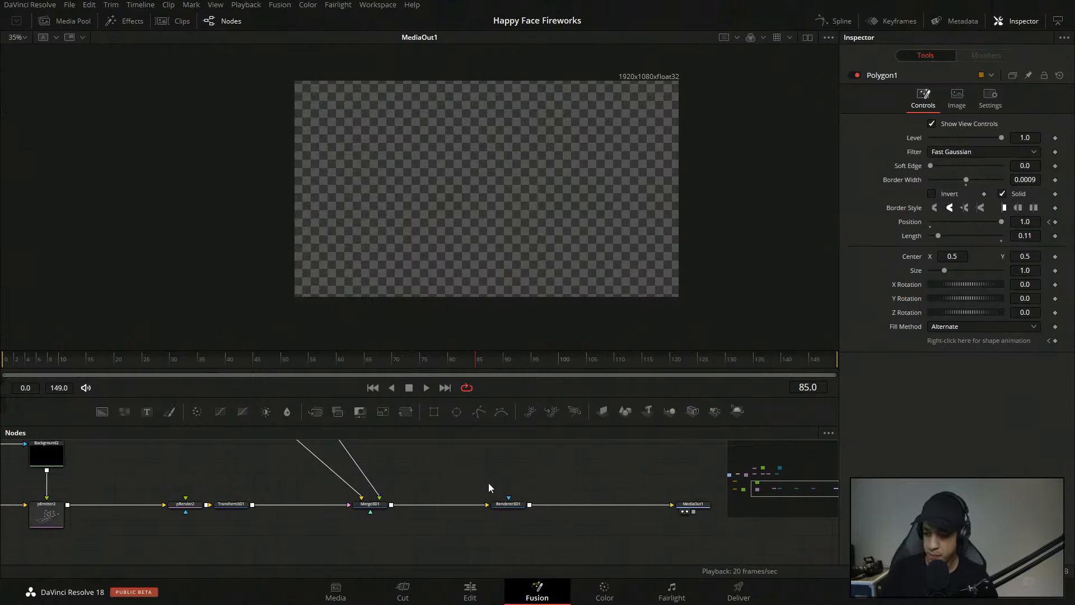
left_click_drag(420, 478, 468, 493)
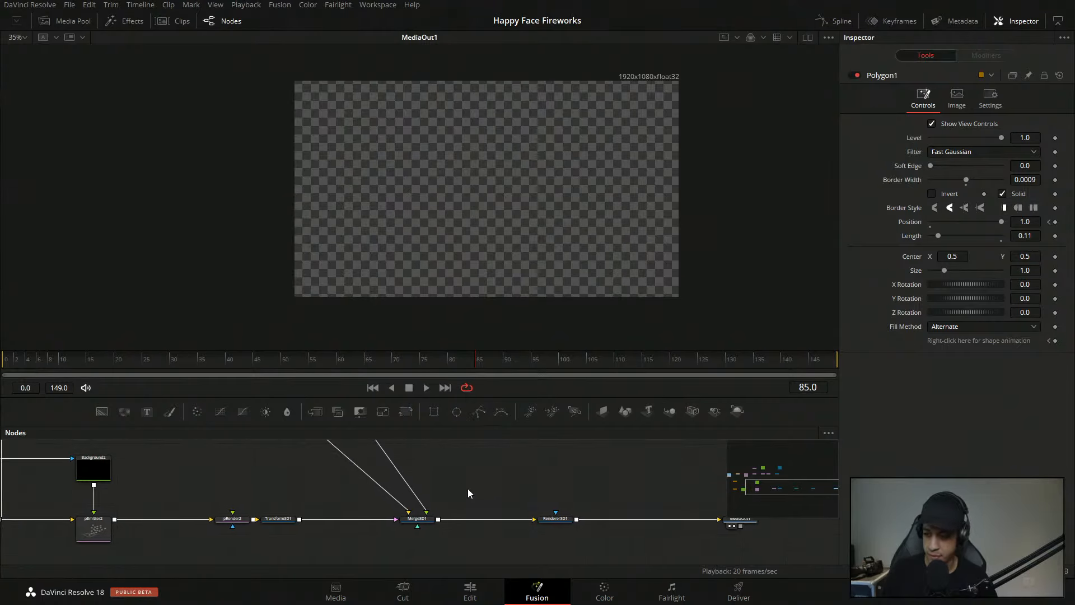
left_click_drag(126, 474, 397, 446)
left_click_drag(549, 467, 445, 482)
left_click_drag(586, 505, 517, 504)
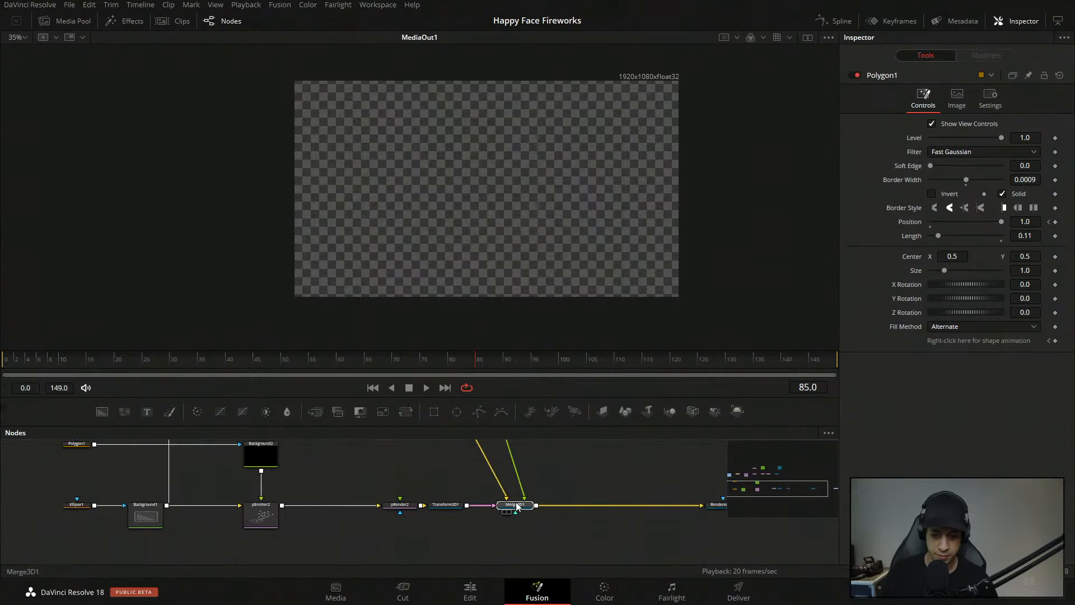
left_click_drag(626, 488, 481, 495)
left_click_drag(584, 514, 538, 513)
left_click_drag(620, 491, 491, 498)
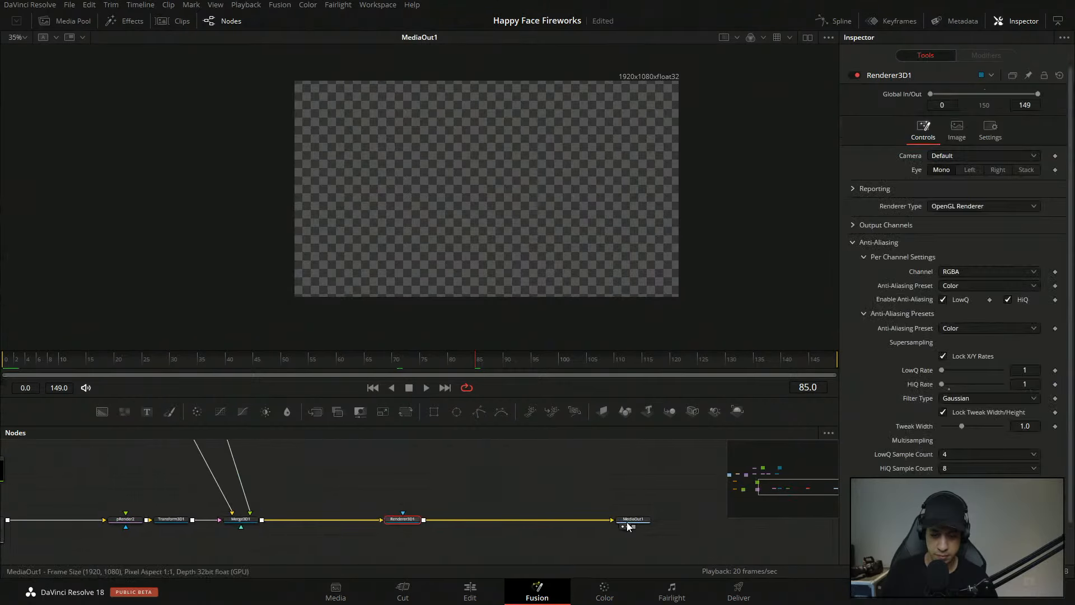
left_click_drag(628, 523, 511, 522)
left_click_drag(414, 486, 467, 485)
left_click_drag(381, 480, 425, 478)
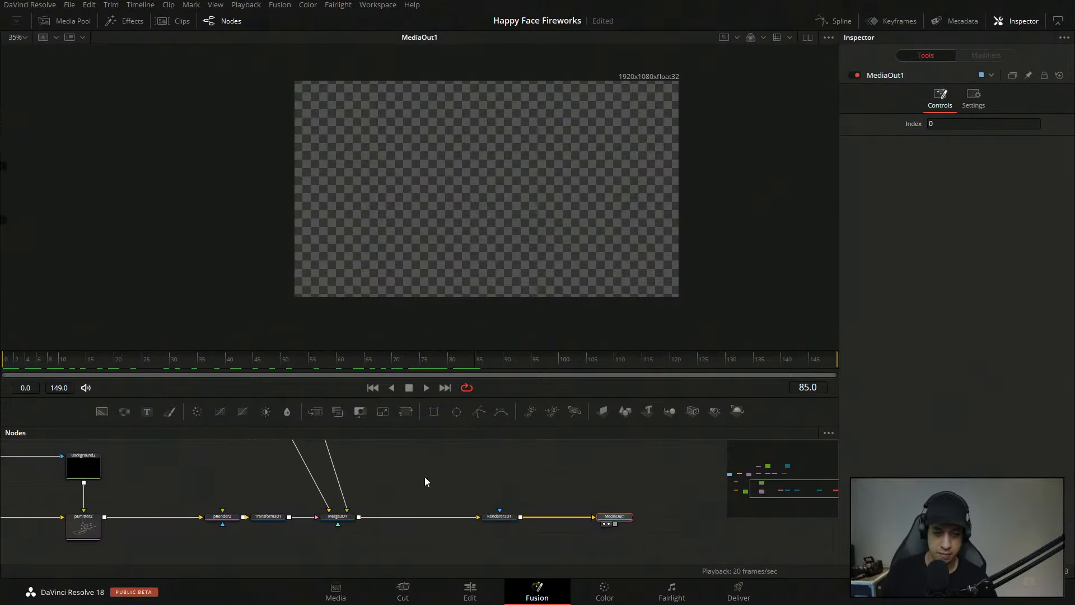
- Fit MediaOut1 in the viewer and examine Renderer3D1's anti-aliasing settings and renderer type options
left_click(507, 515)
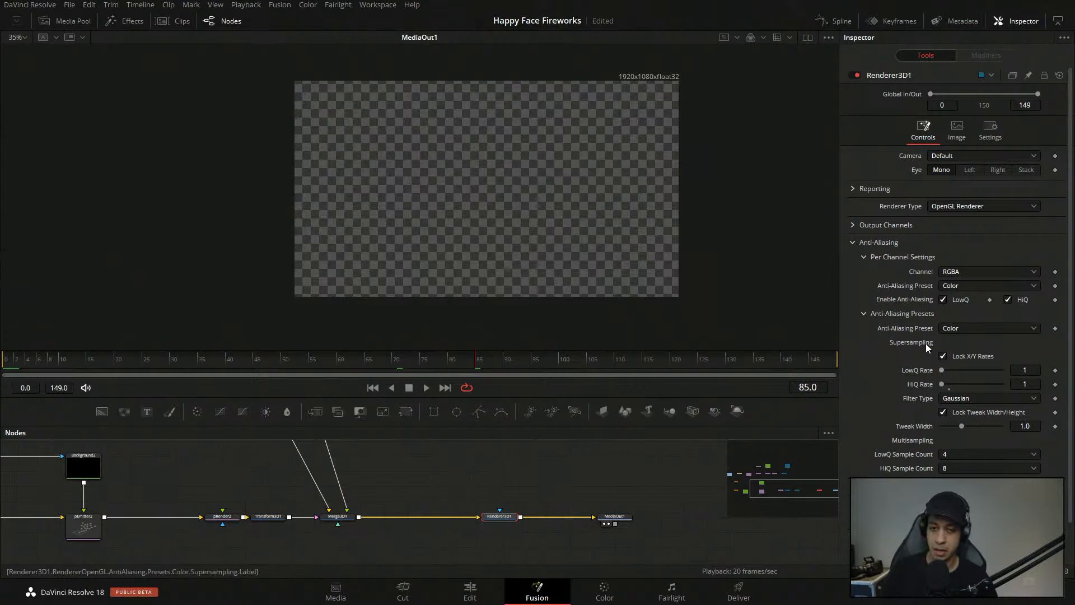
left_click(17, 36)
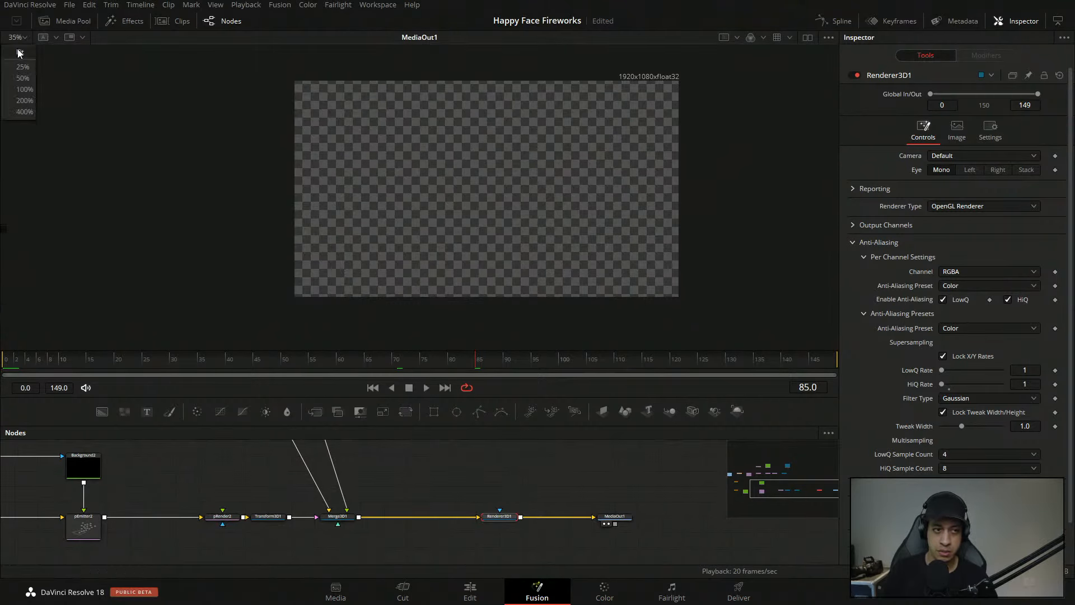
left_click(20, 53)
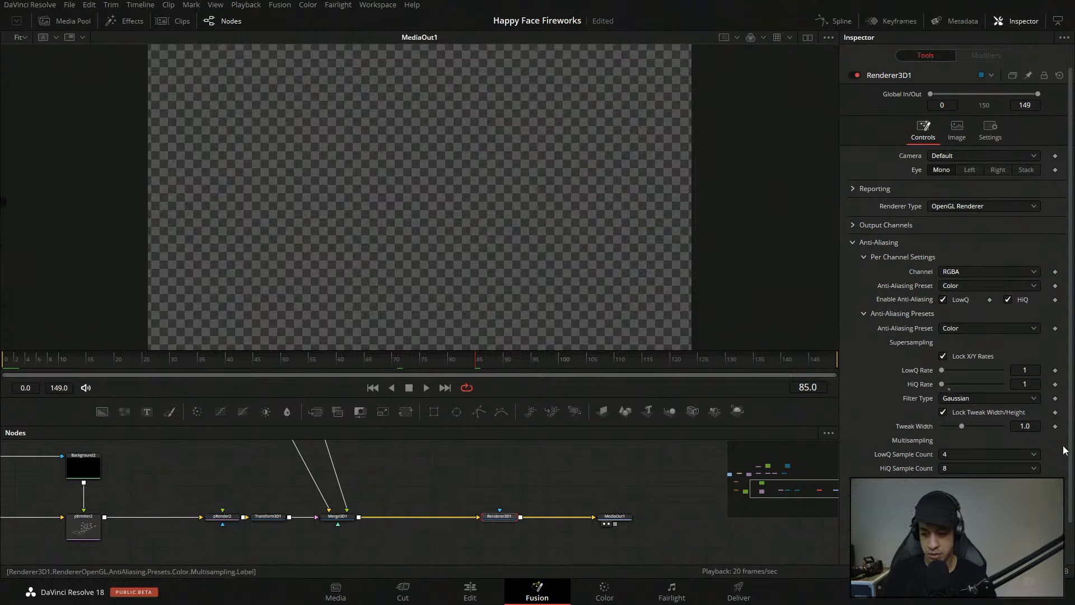
scroll(945, 235, "down", 2)
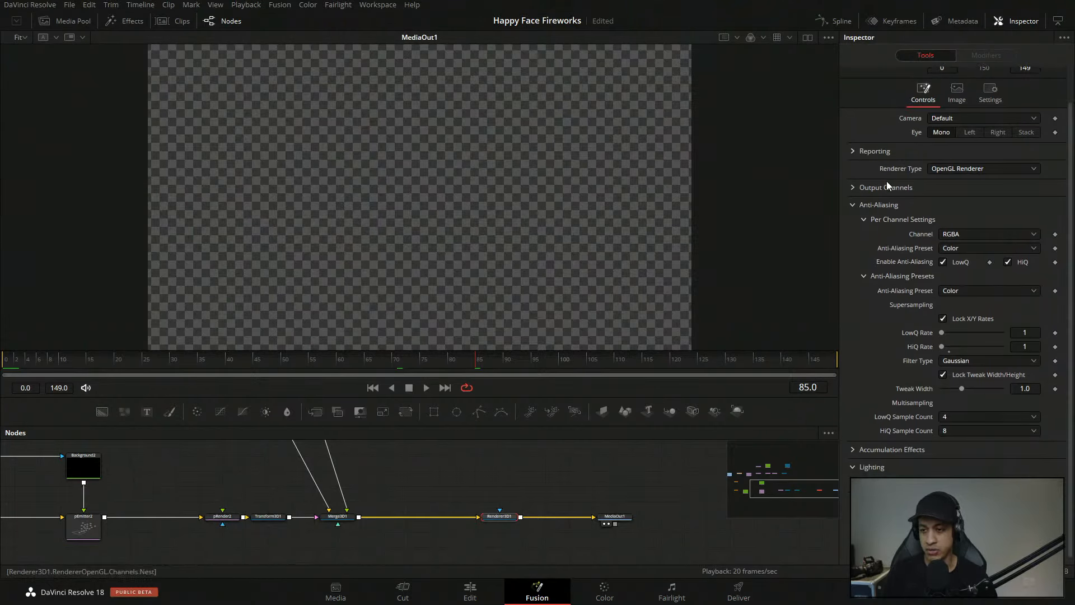
left_click(959, 169)
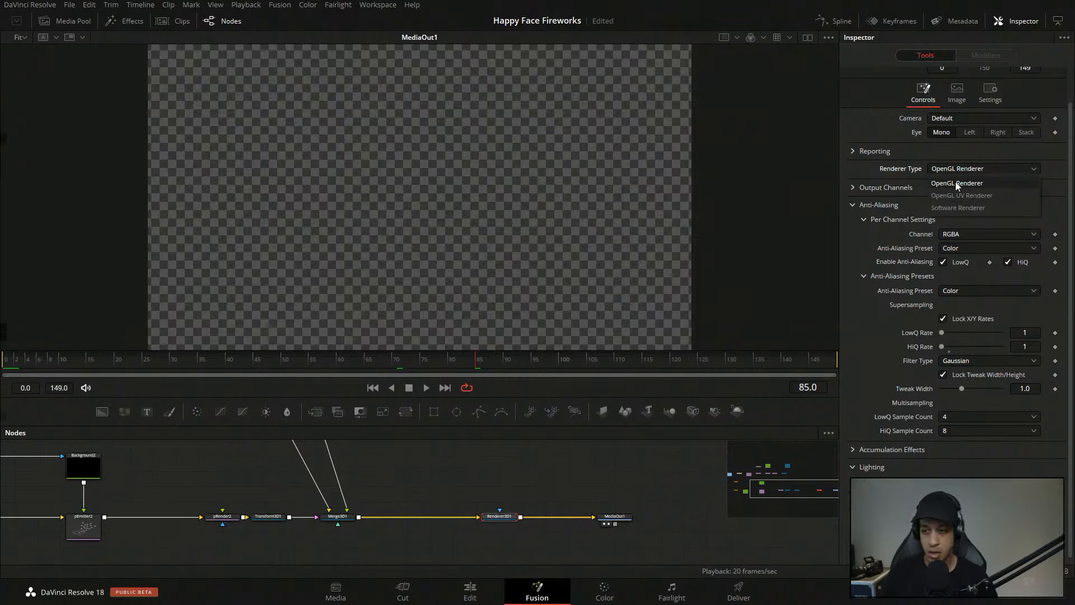
left_click(899, 174)
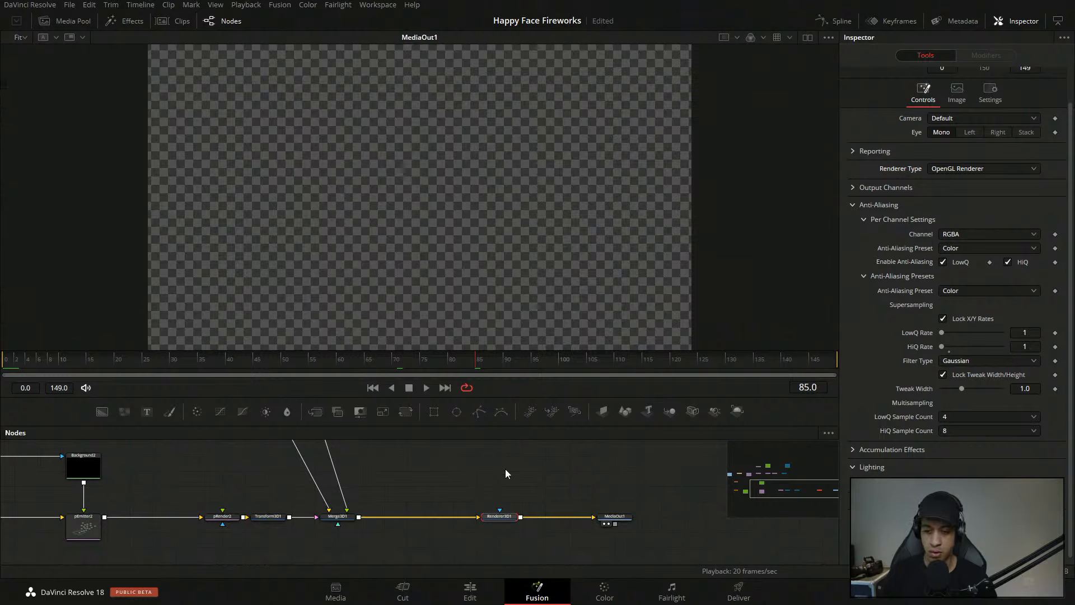
- Move the Camera3D1 node farther away from Transform3D2 and delete the unconnected pSpawn1 node
left_click_drag(535, 485, 703, 498)
left_click_drag(580, 496, 577, 541)
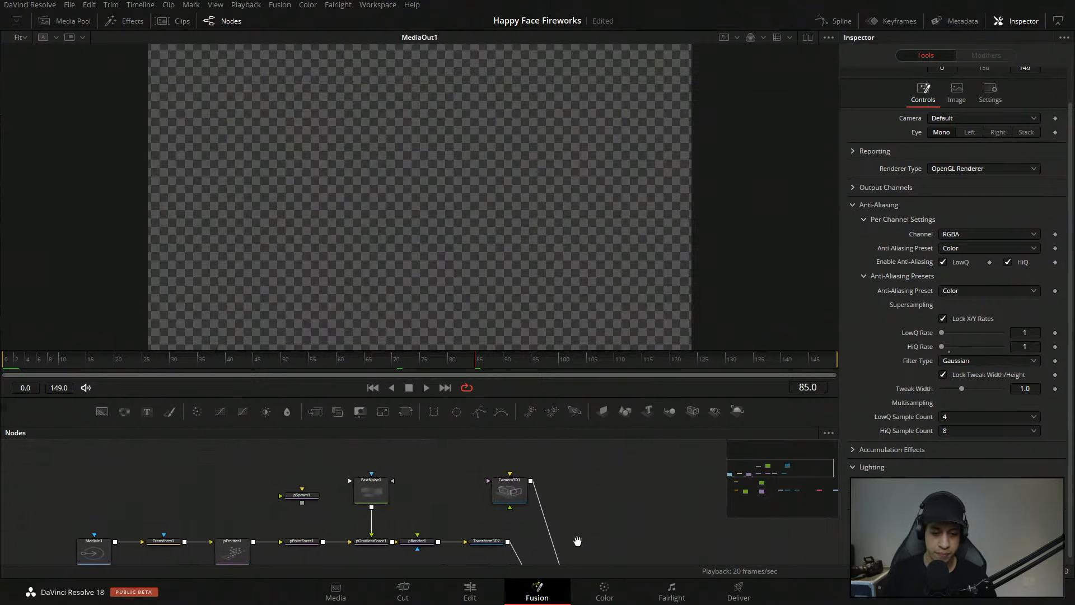
left_click_drag(522, 485, 643, 499)
left_click_drag(698, 540, 633, 472)
left_click_drag(658, 537, 637, 431)
left_click_drag(673, 511, 834, 601)
left_click_drag(603, 521, 660, 584)
left_click(438, 473)
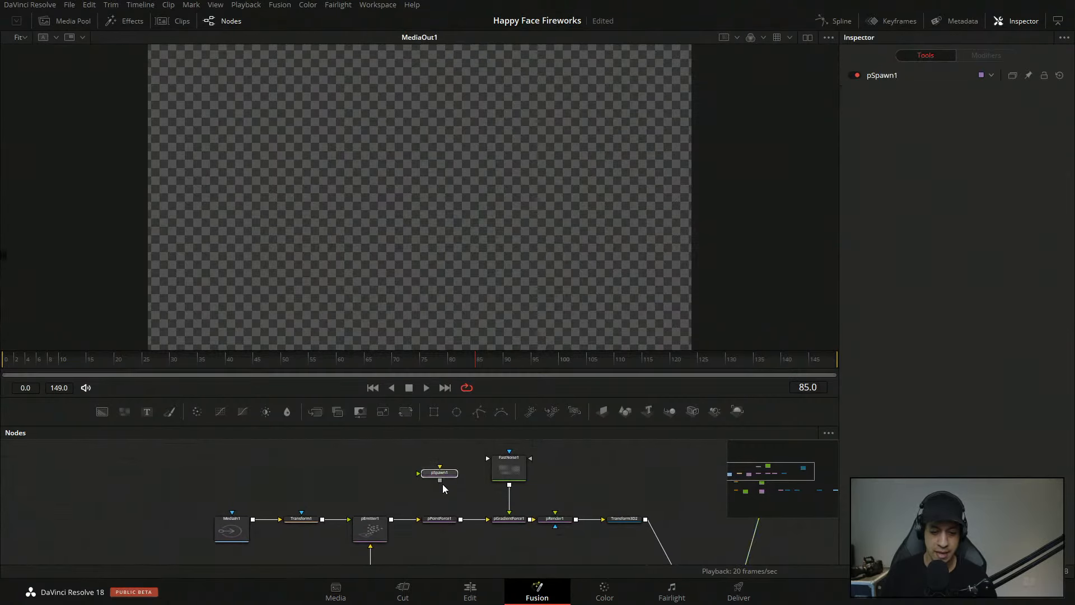
key("Delete")
left_click_drag(590, 523, 554, 491)
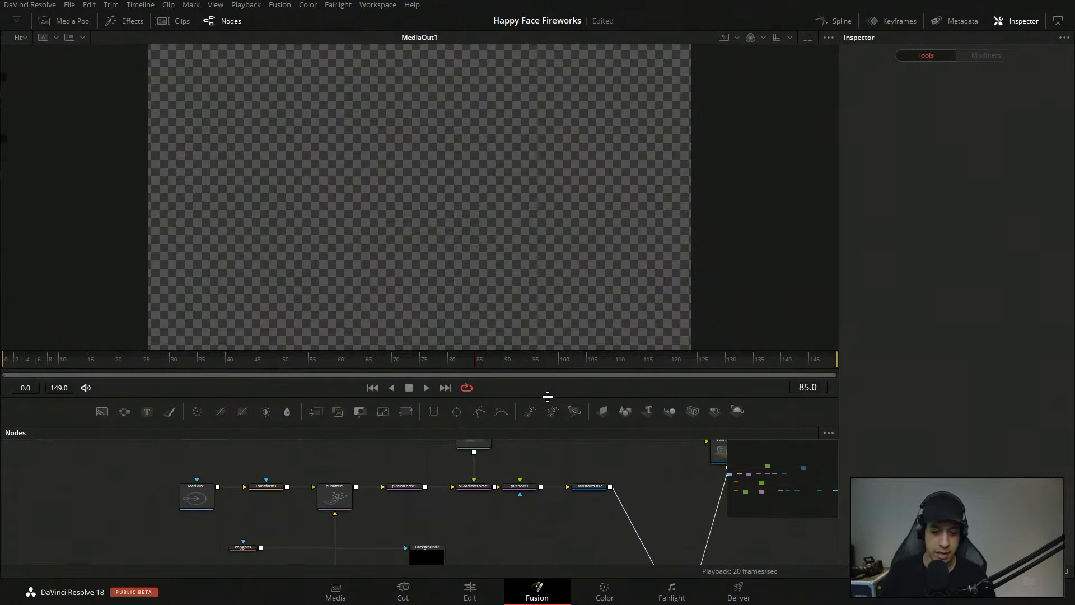
- Move the Camera3D1 node closer to Transform3D2, above Merge3D1, and save the project
mouse_move(556, 395)
left_mouse_down()
mouse_move(555, 230)
mouse_move(541, 388)
left_mouse_up()
left_click_drag(567, 559, 528, 486)
left_click_drag(664, 448, 615, 493)
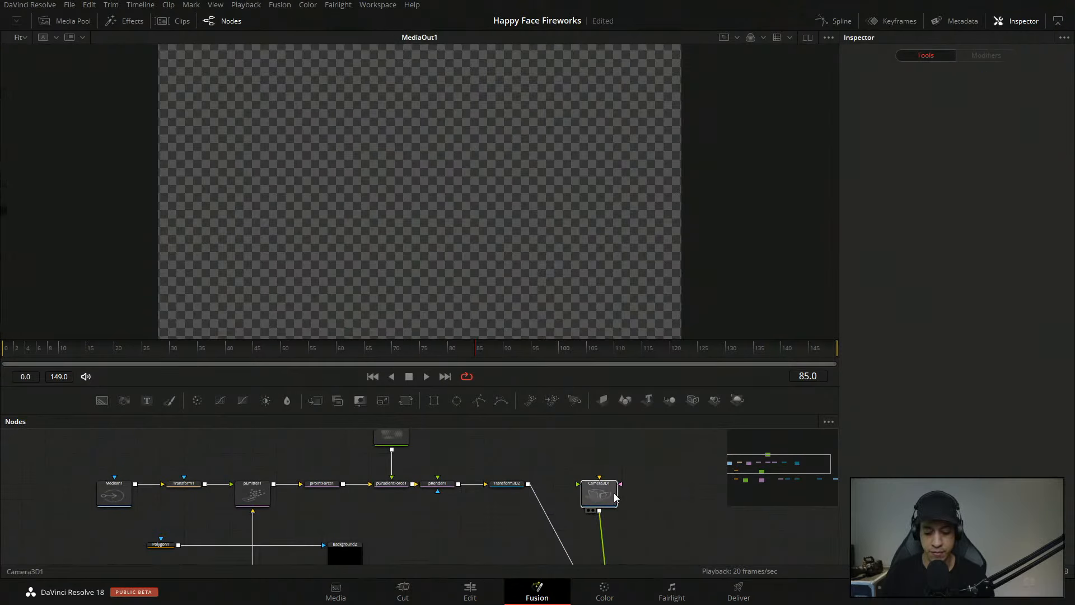
left_click_drag(674, 556, 642, 507)
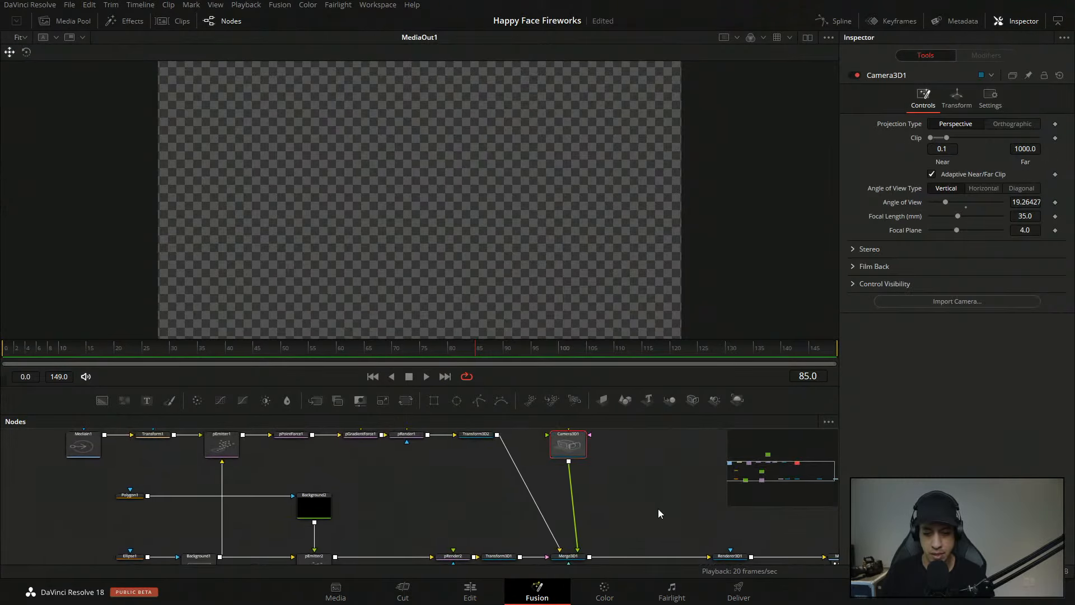
left_click(649, 501)
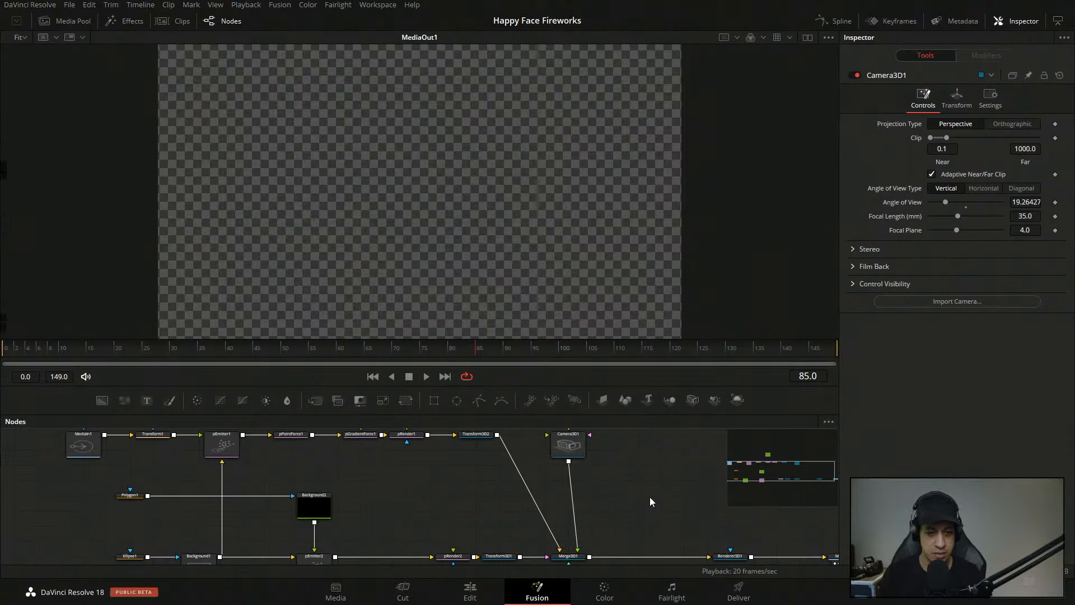
- Play the animation from the start to check the rising trail and the smiley burst
left_click_drag(119, 347, 2, 348)
key("space")
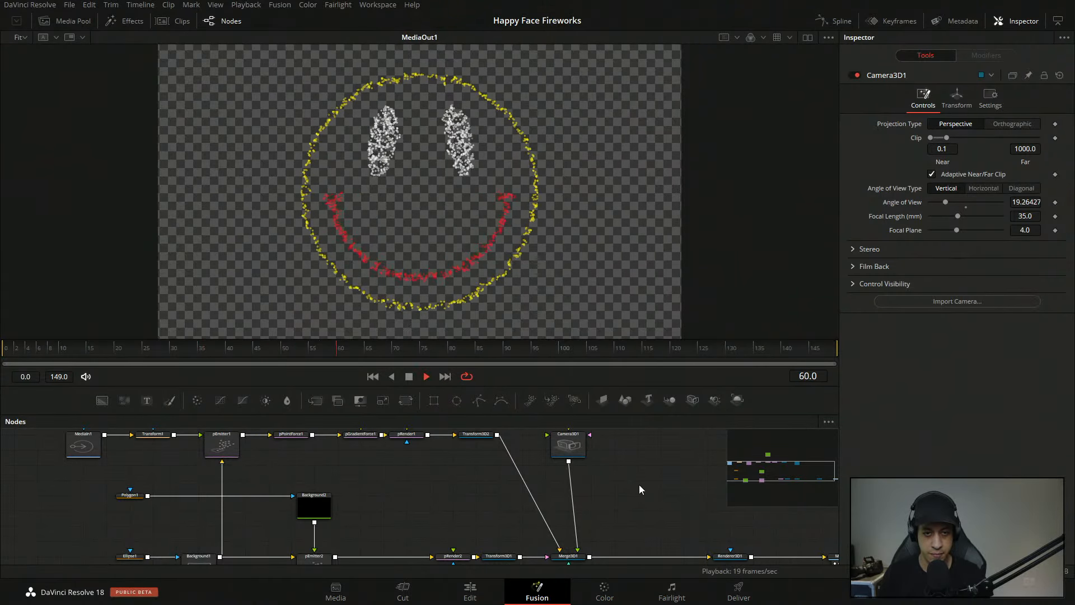
key("space")
- Set the particle size of pEmitter1 to 0.005 in its style settings
left_click_drag(295, 459, 427, 479)
left_click(405, 476)
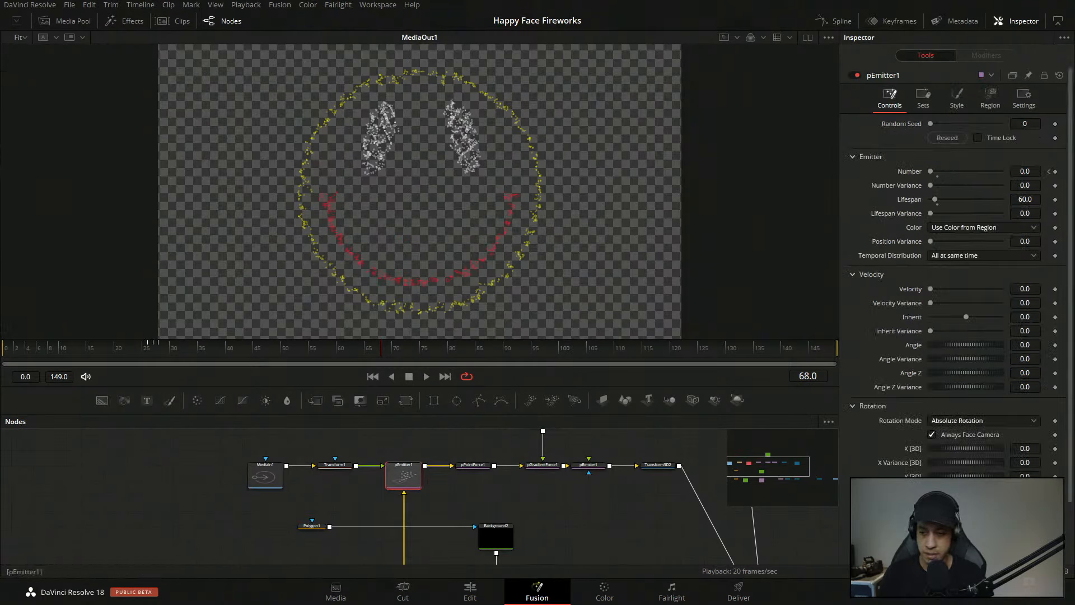
left_click(958, 101)
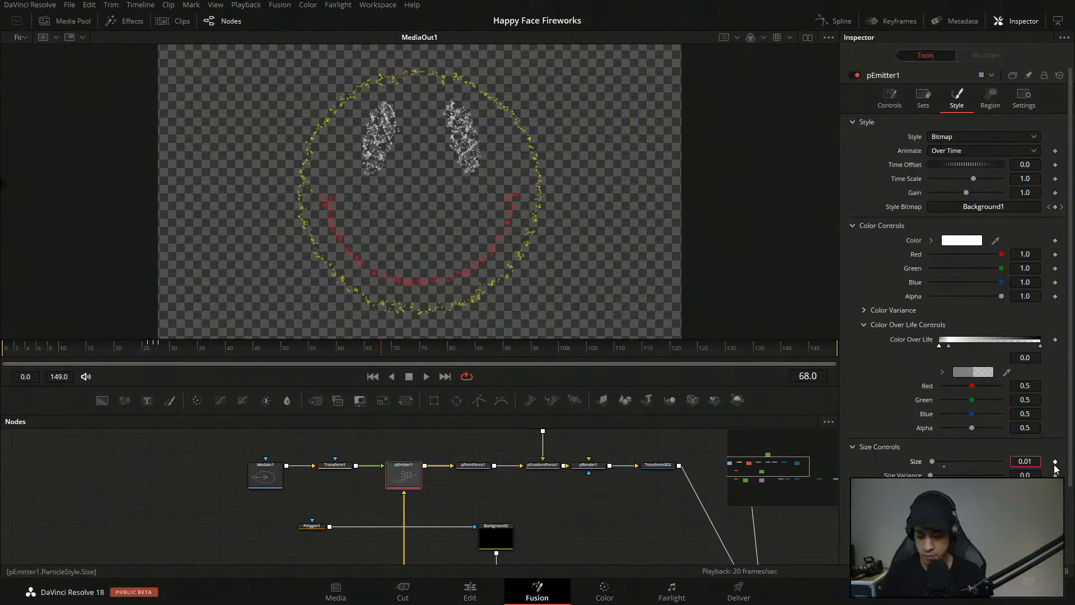
type("0.005")
key("Tab")
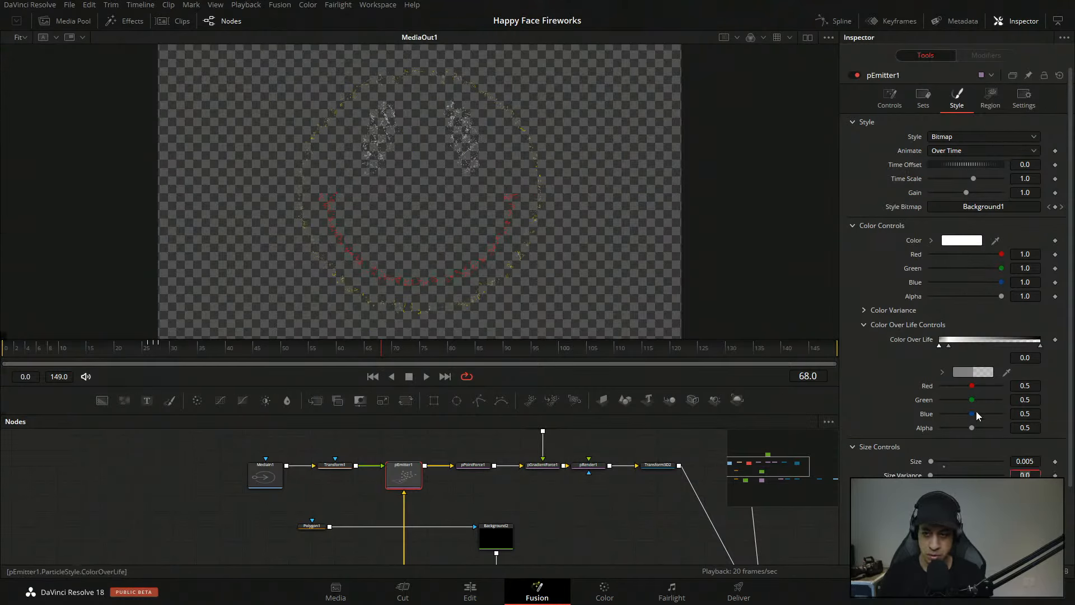
- Try 5000 for pEmitter1's Number keyframe at frame 27, and settle on 4000
left_click(473, 465)
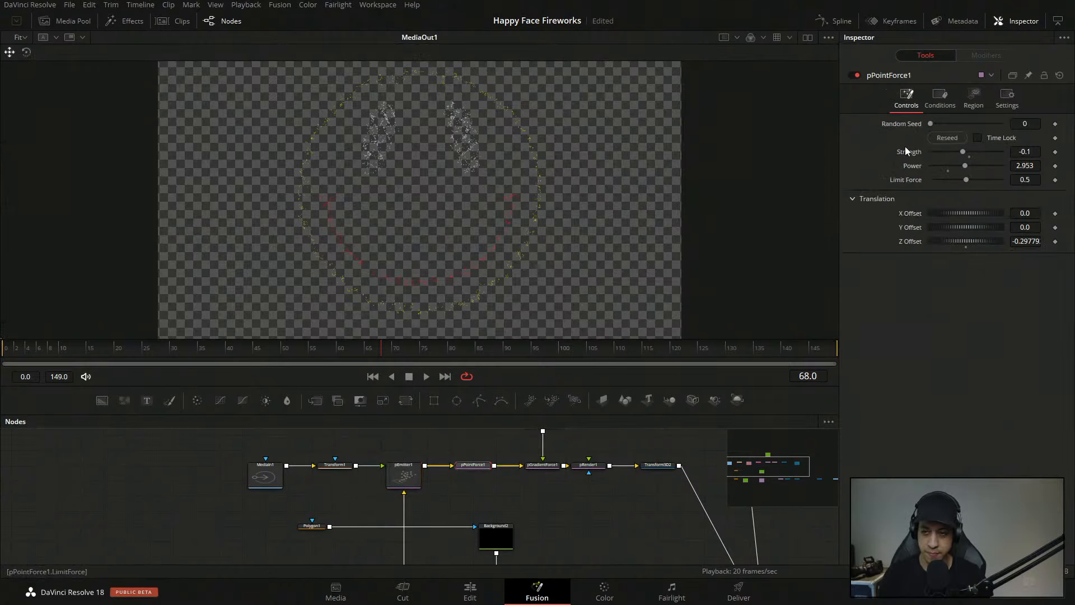
left_click(395, 473)
left_click(886, 93)
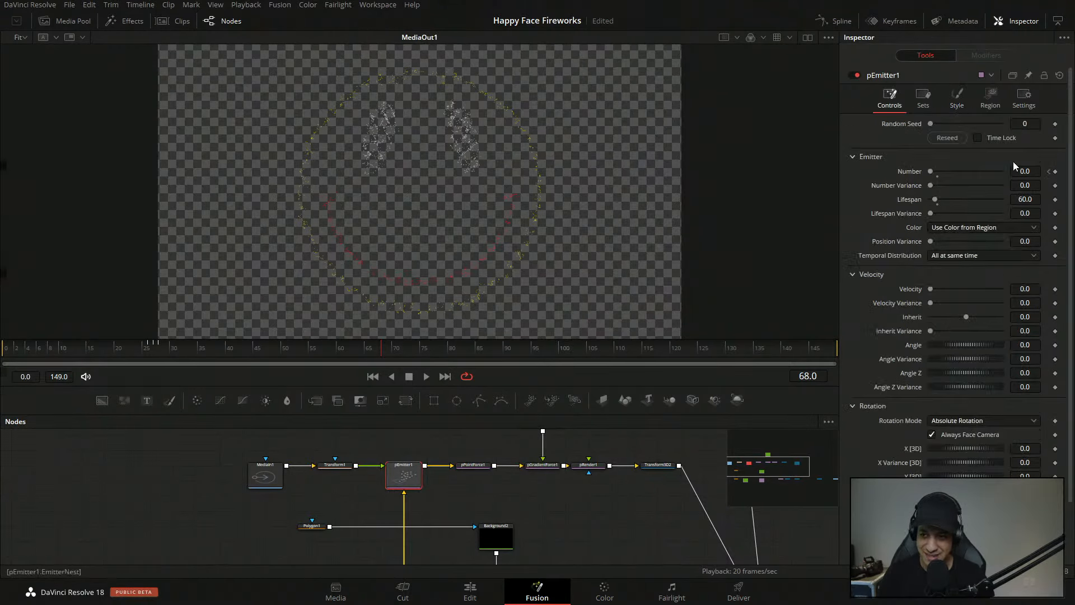
left_click(1049, 172)
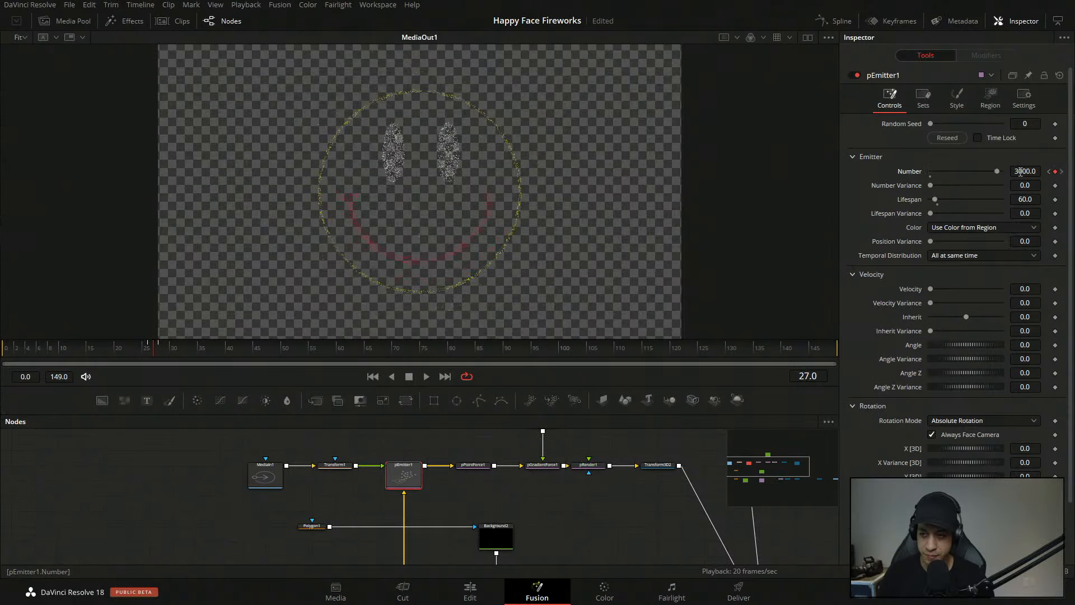
type("5000")
key("Tab")
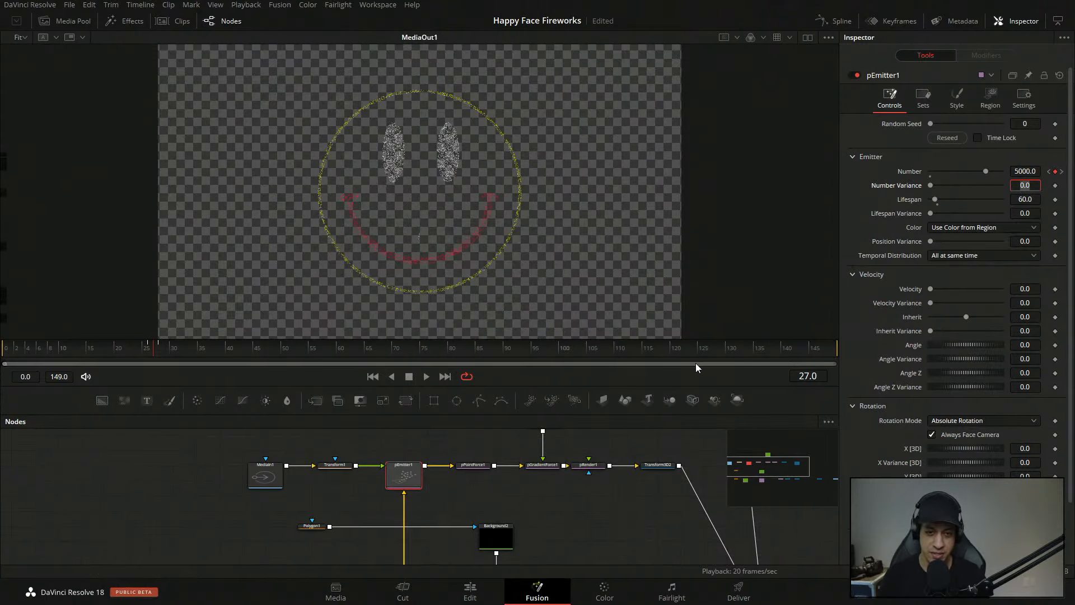
left_click(1018, 172)
type("4000")
key("Tab")
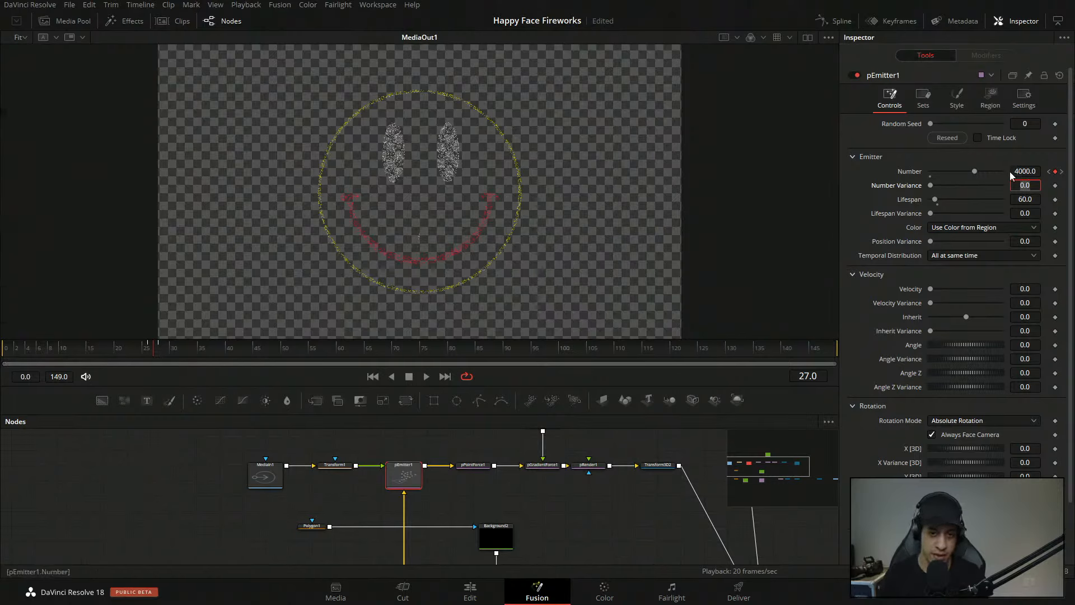
- Play the animation to check the finer smiley burst, and return to the rising trail at frame 12
left_click(24, 346)
left_click(426, 377)
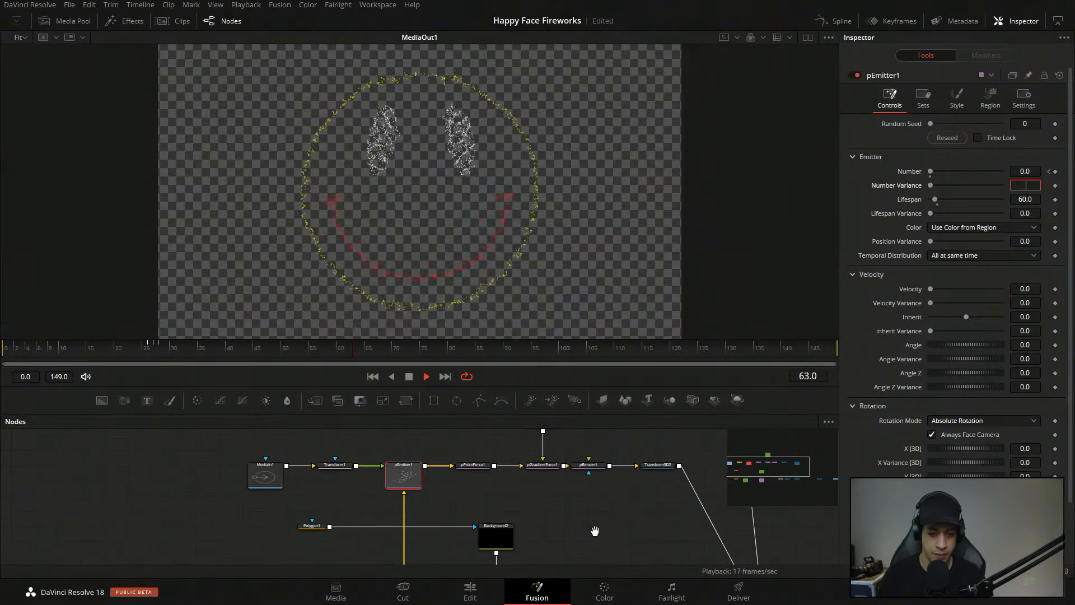
left_click_drag(605, 514, 584, 406)
left_click_drag(151, 348, 72, 350)
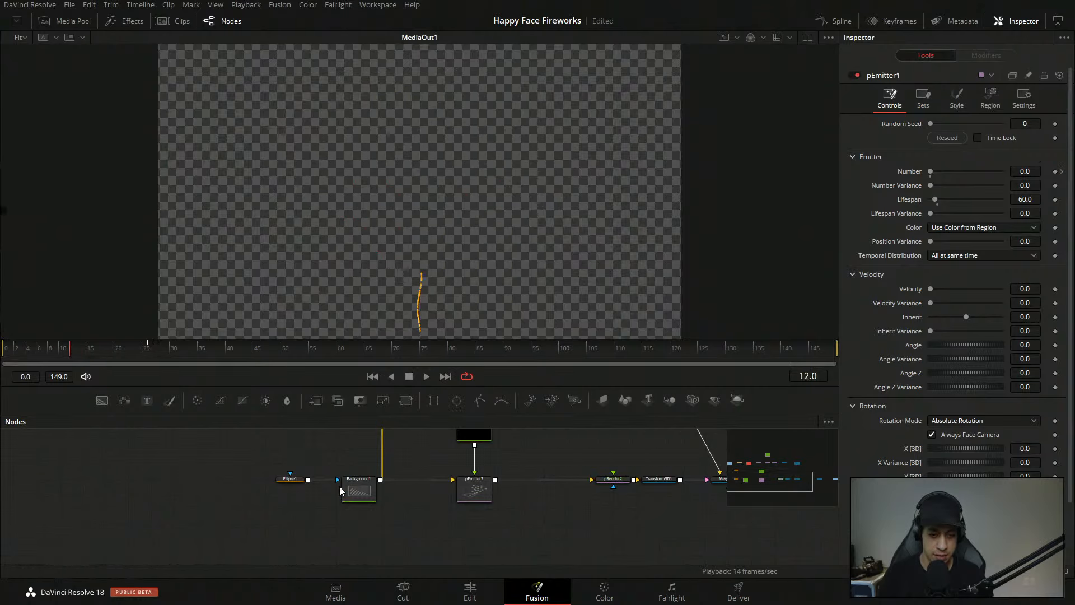
- Halve the particle size of pEmitter2 to 0.00375 in its style settings
left_click(479, 497)
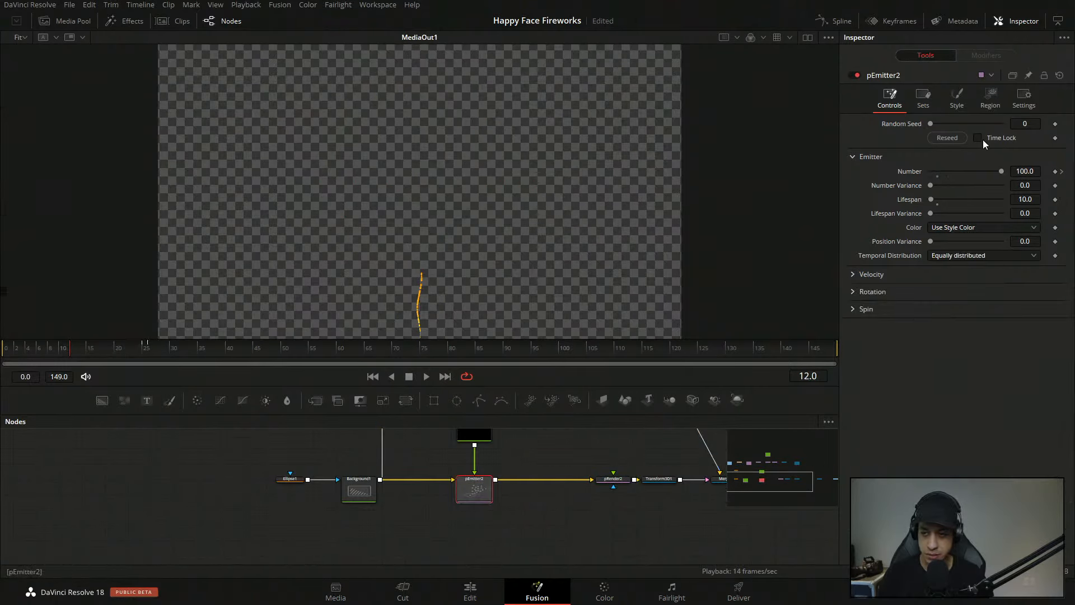
left_click(990, 99)
left_click(957, 99)
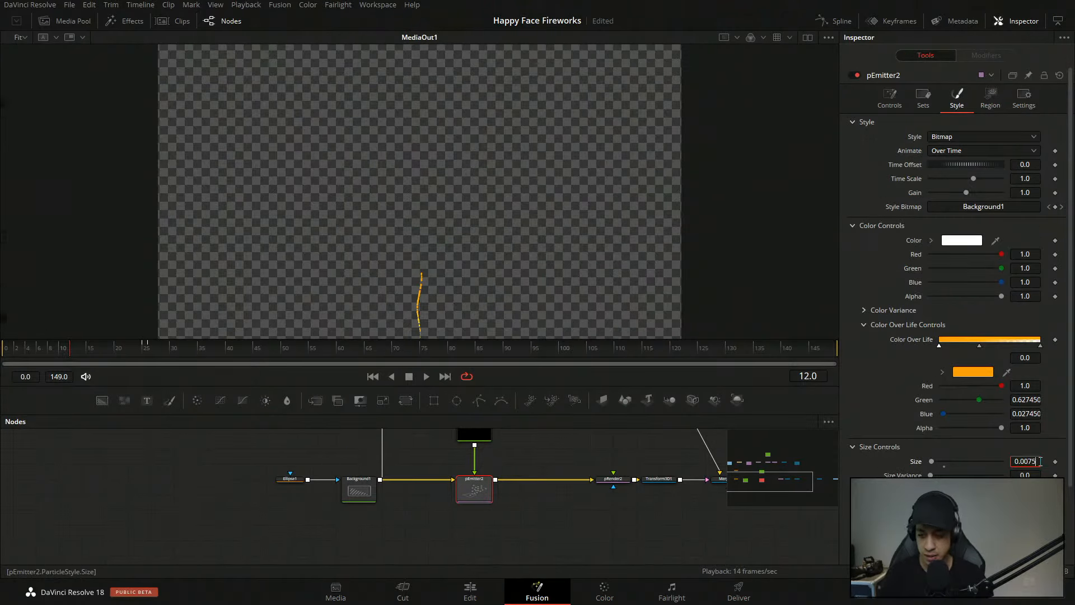
type("2")
key("Tab")
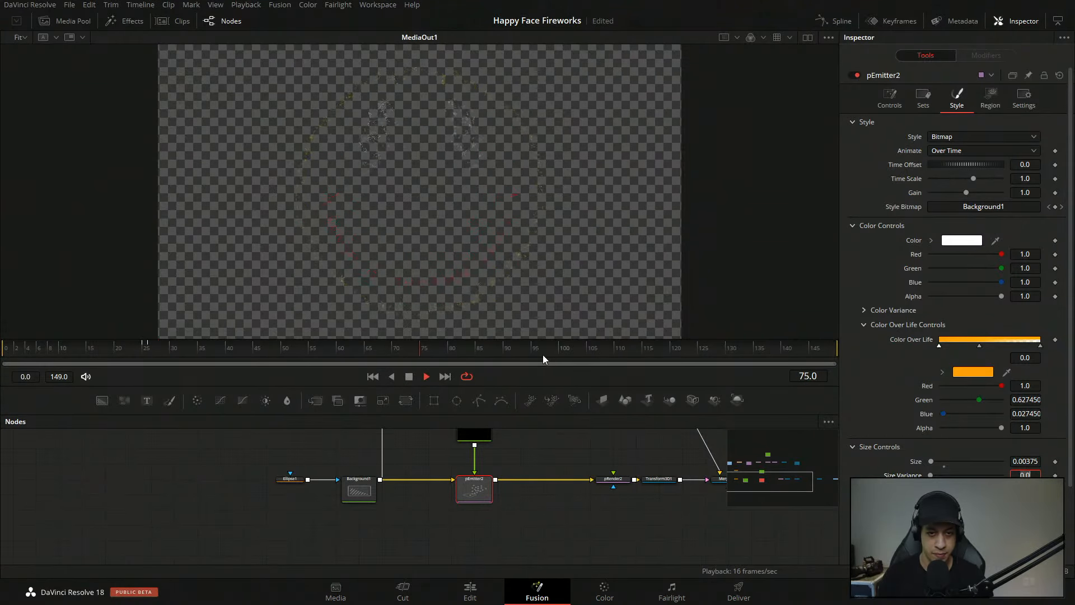
- Replay the animation from the start to check the thinner trail, and save the project
left_click_drag(111, 348, 1, 325)
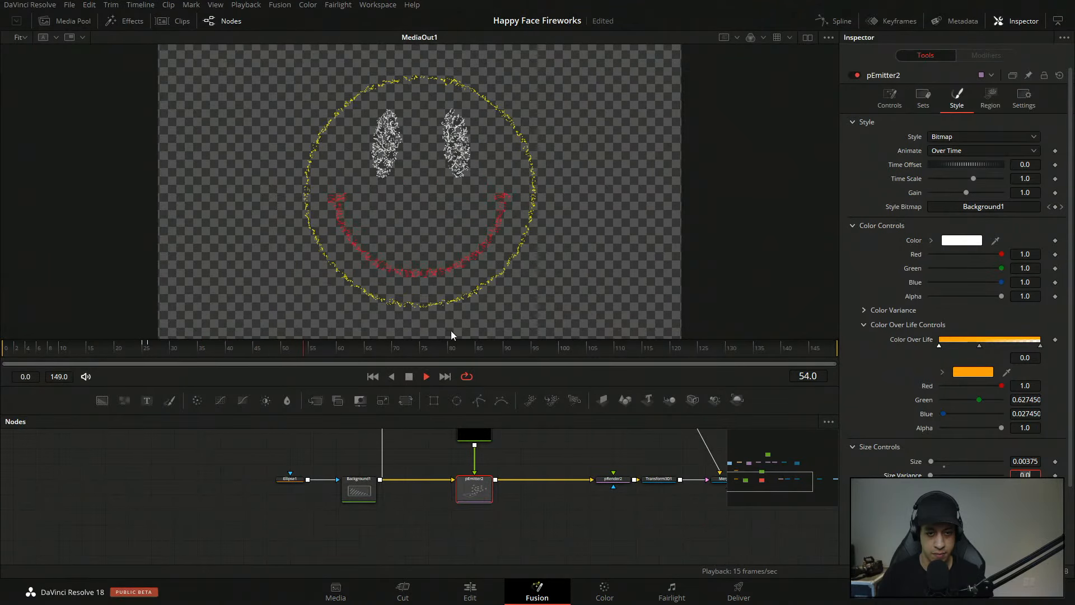
left_click(410, 377)
left_click_drag(626, 450, 582, 488)
key("ctrl+s")
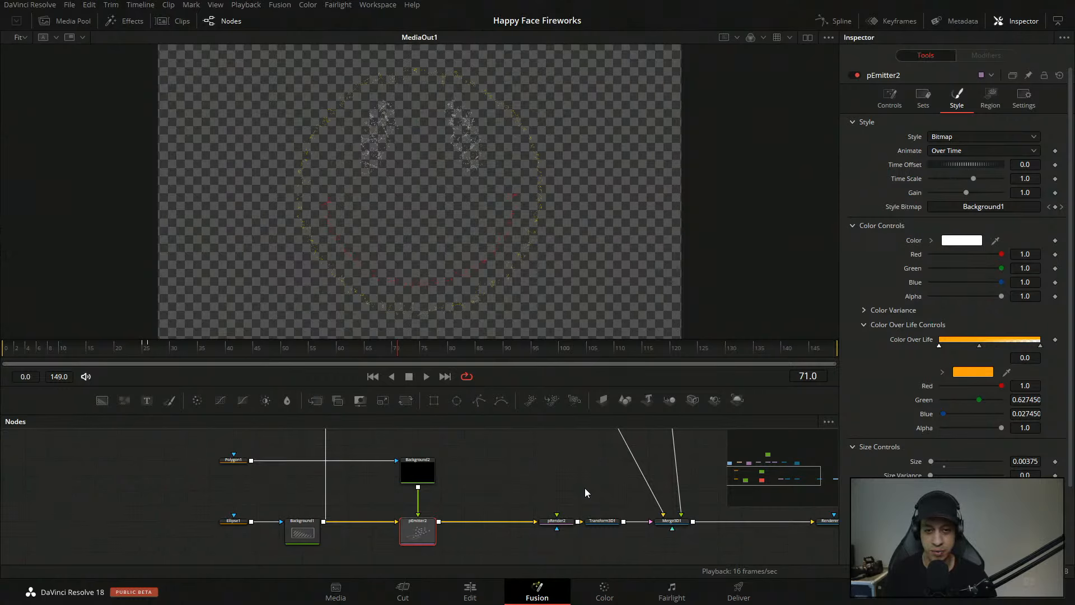
- Go to frame 43, move the MediaIn1 node farther away from Transform1 and display it in the viewer
left_click_drag(119, 349, 243, 367)
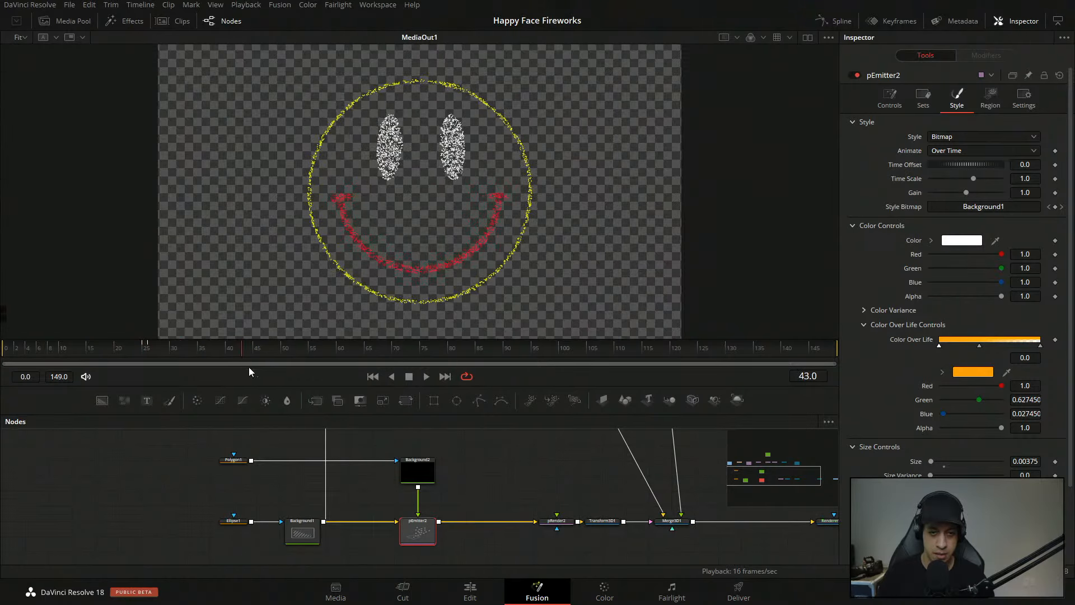
left_click(638, 474)
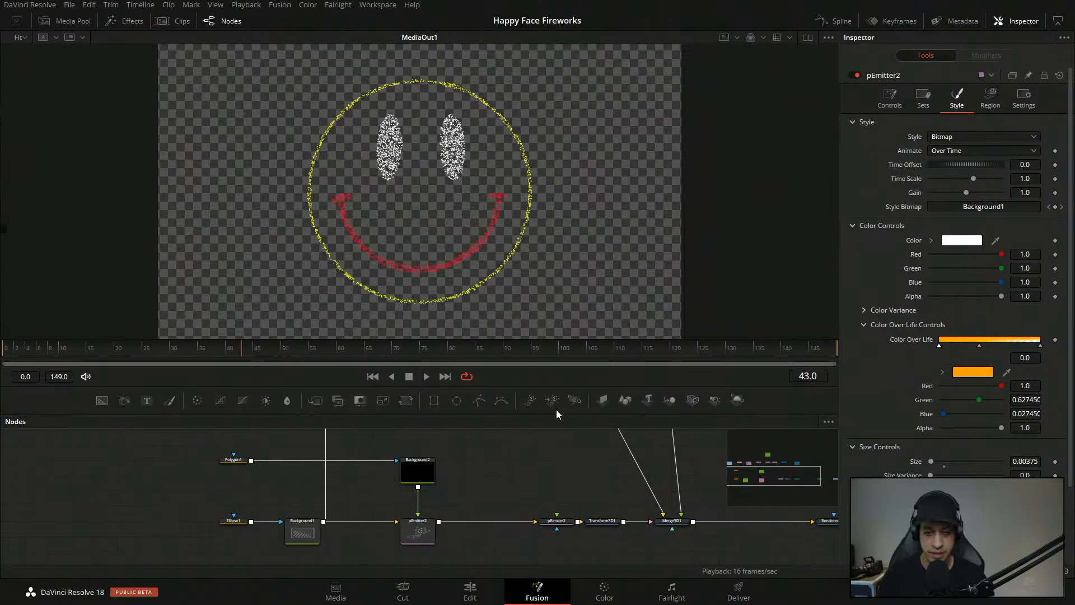
left_click_drag(476, 434, 523, 529)
left_click_drag(461, 482, 579, 453)
left_click_drag(368, 483, 452, 467)
left_click_drag(437, 493, 388, 269)
left_click_drag(433, 491, 294, 491)
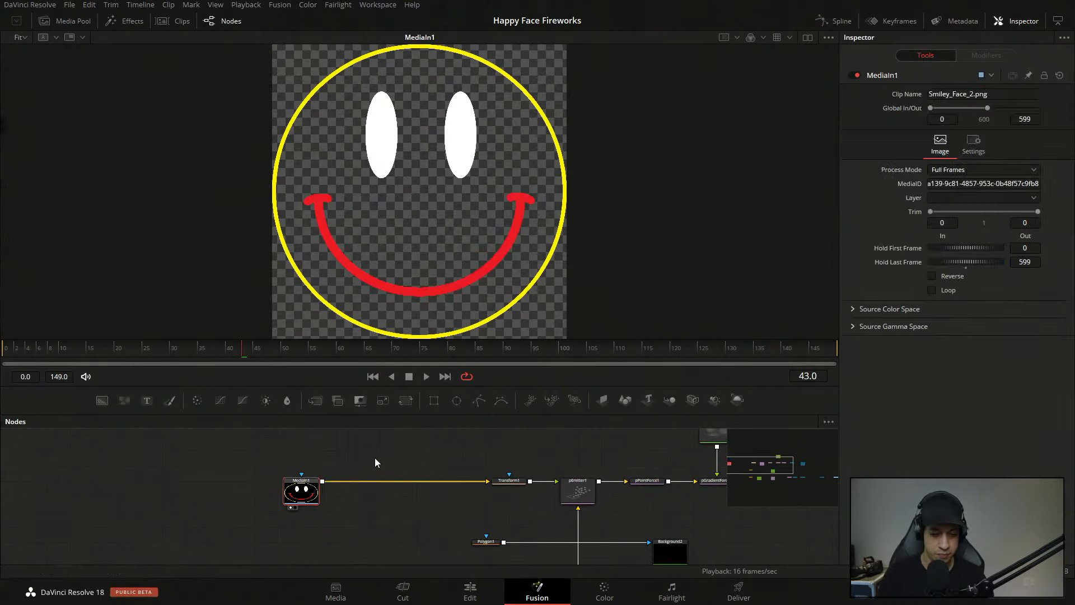
key("shift+space")
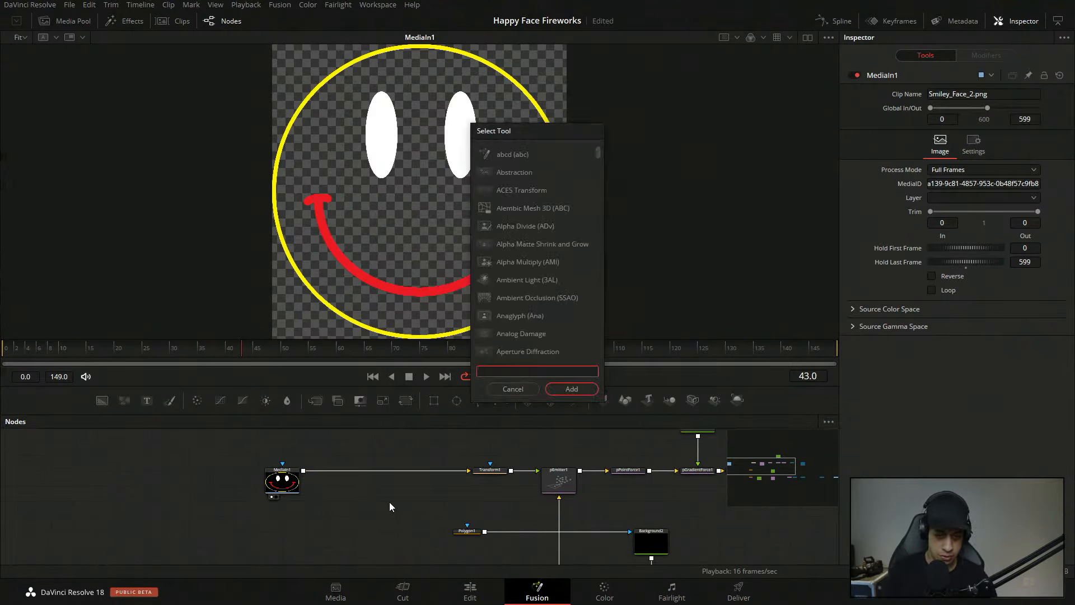
type("dis")
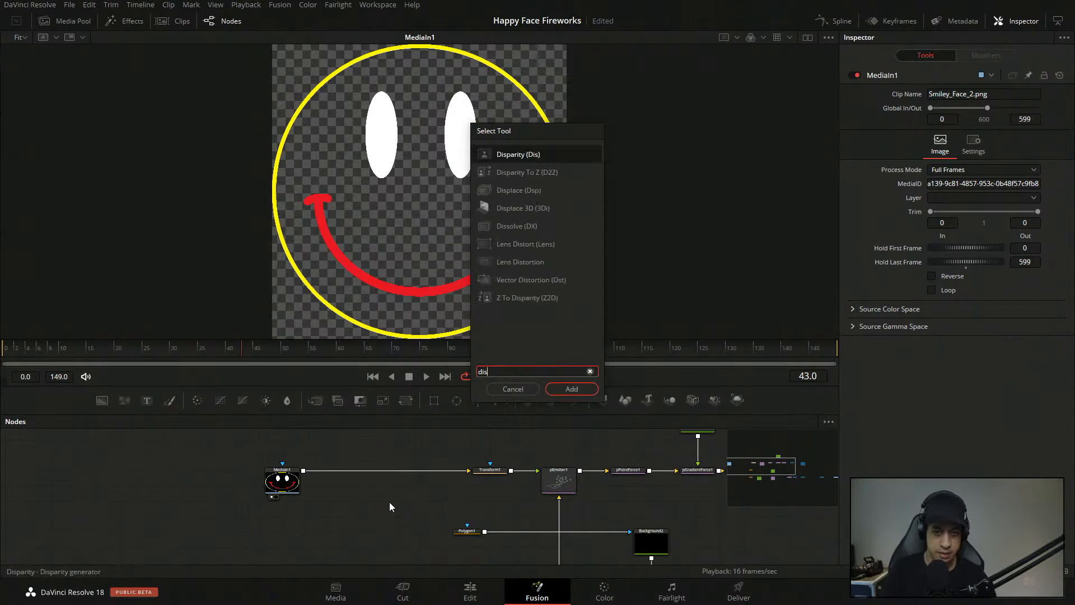
key("Down")
key("Down")
key("Down")
key("Down")
key("Return")
left_click_drag(454, 519, 471, 509)
key("Delete")
- Add a 2D Displace node and place it below the connection between MediaIn1 and Transform1
key("shift+space")
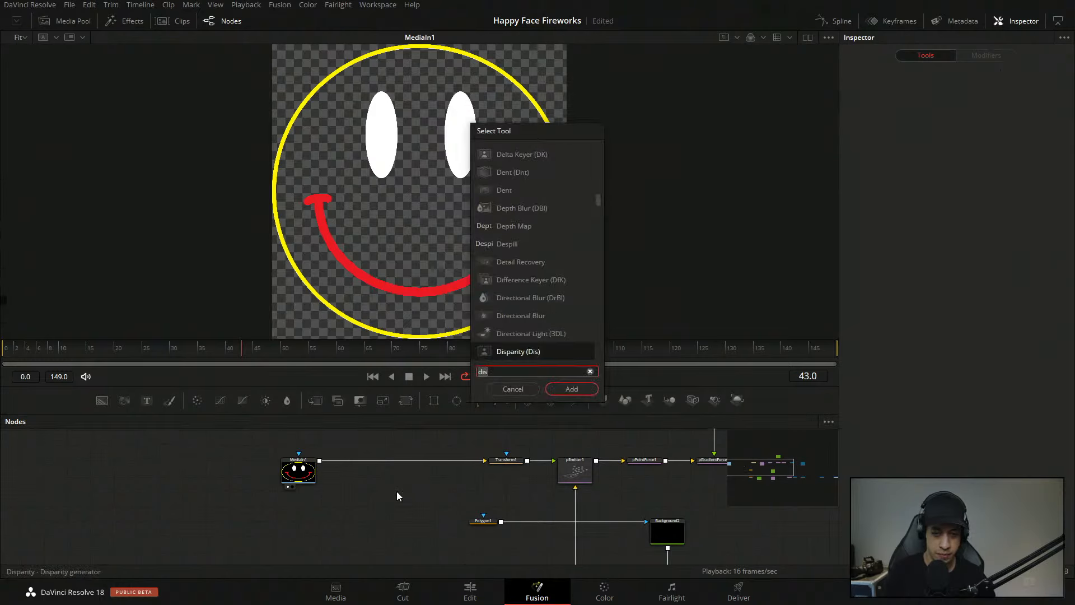
key("Down")
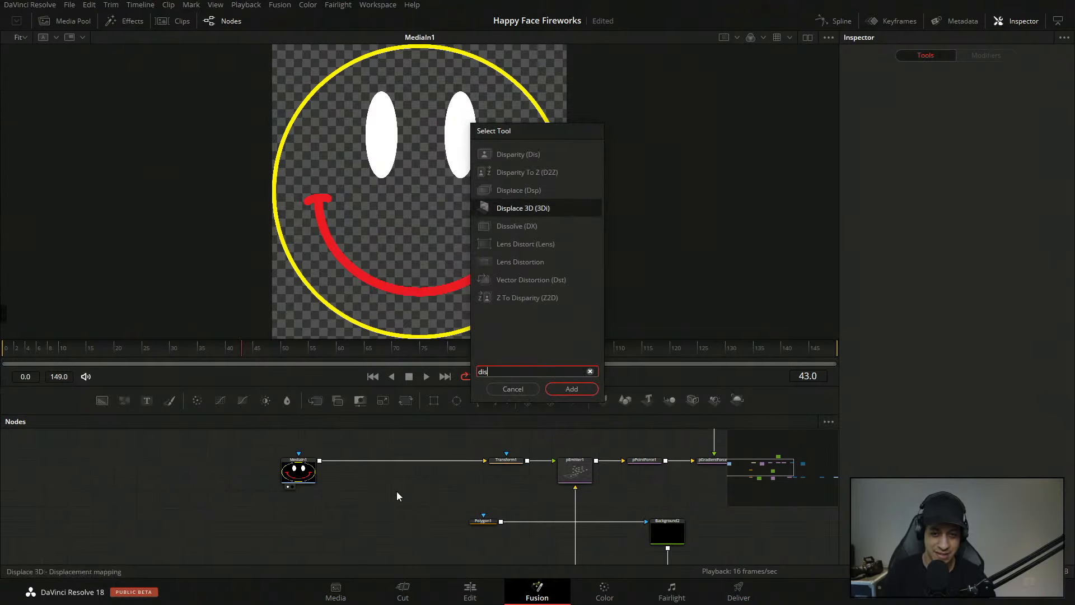
key("Up")
key("Return")
left_click_drag(467, 493, 398, 492)
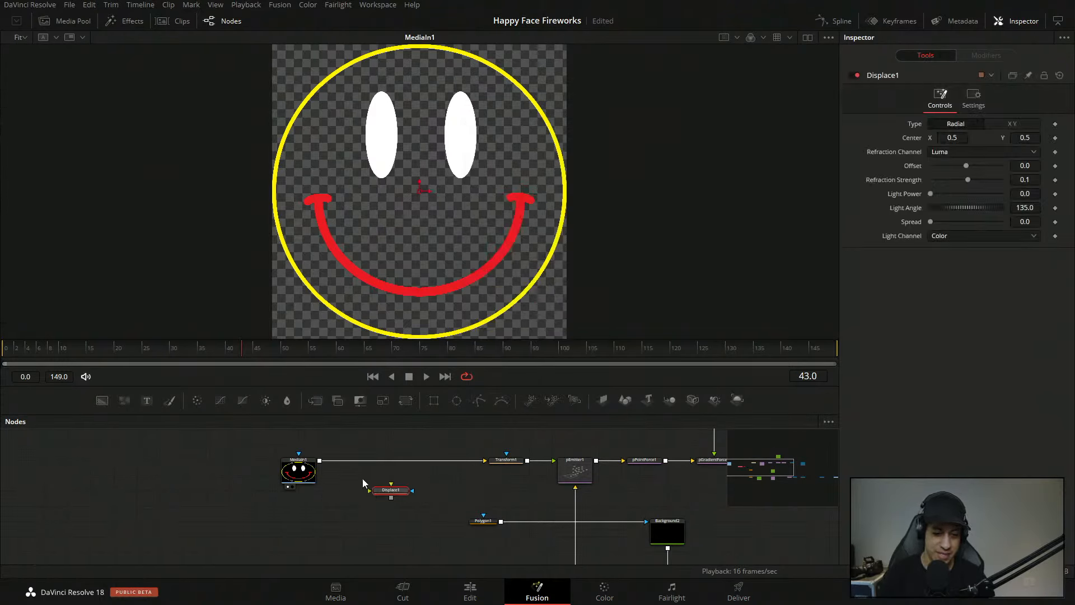
- Add a FastNoise node, connect it and MediaIn1 to Displace1, and display Displace1 in the viewer
left_click_drag(125, 401, 275, 537)
left_click_drag(356, 563, 390, 538)
left_click_drag(336, 448, 408, 482)
left_click_drag(344, 556, 434, 449)
left_click_drag(433, 448, 405, 491)
left_click(381, 496)
left_click_drag(421, 539, 439, 522)
left_click_drag(367, 448, 320, 448)
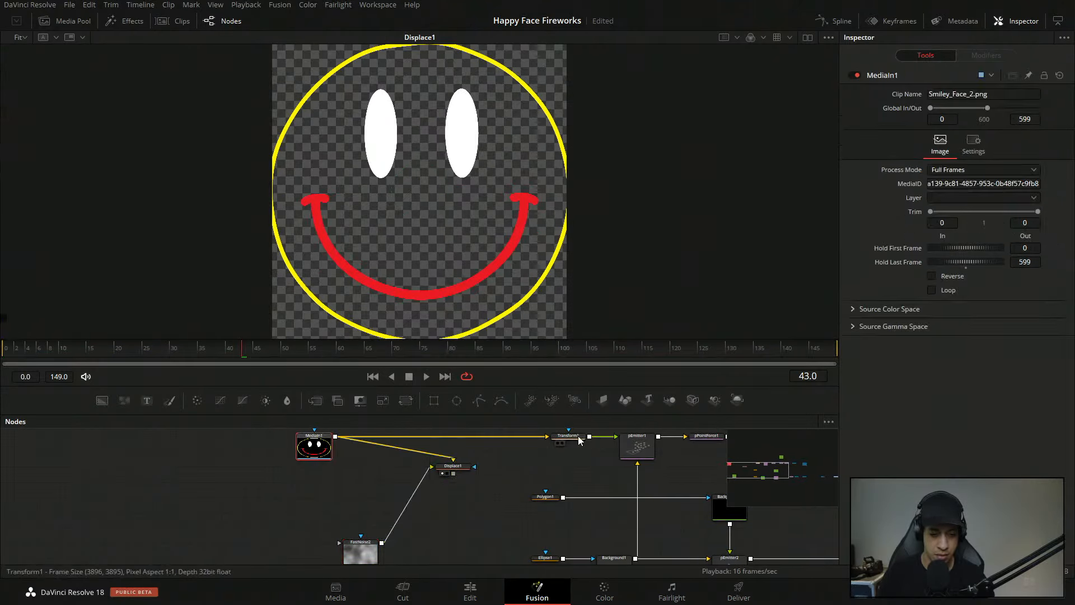
- Move Transform1 beside MediaIn1, connect its output to Displace1's main input, and reduce its size to 0.92
left_click_drag(580, 437, 417, 439)
key("1")
left_click_drag(541, 466, 545, 492)
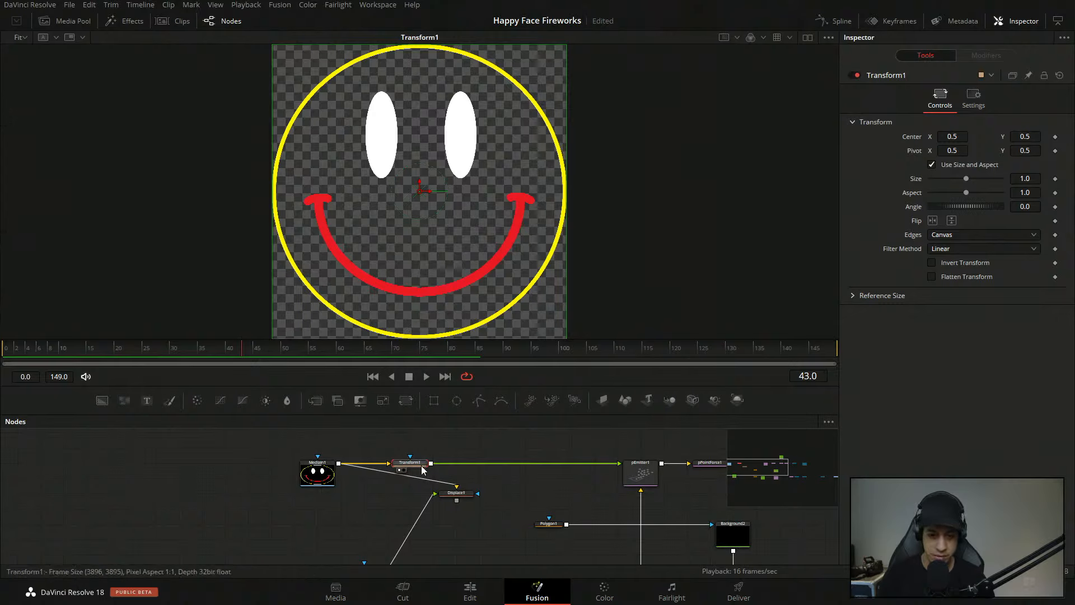
left_click_drag(431, 464, 457, 489)
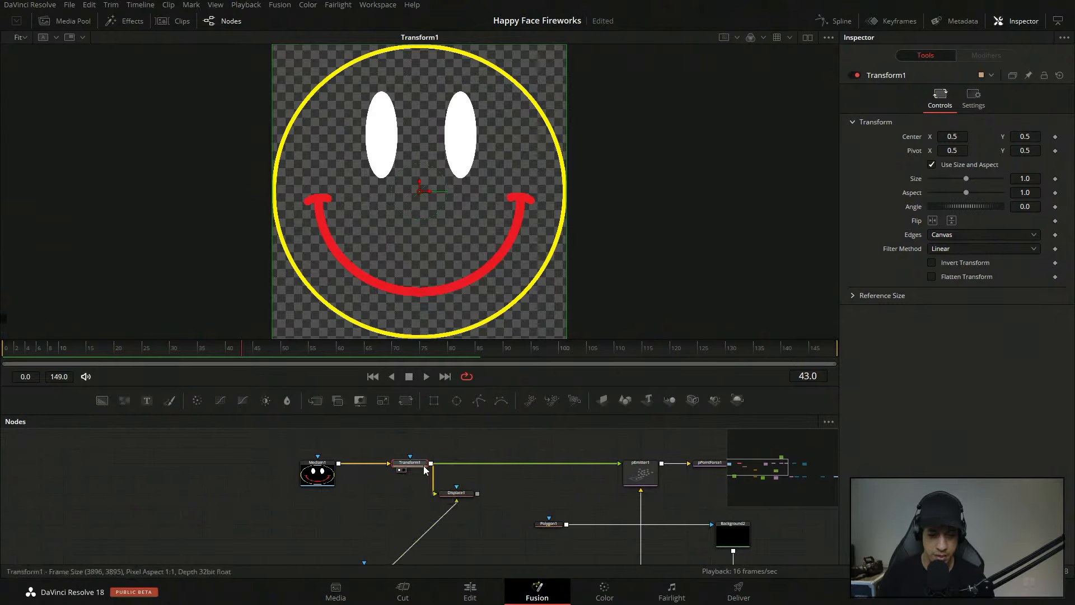
left_click_drag(966, 179, 963, 178)
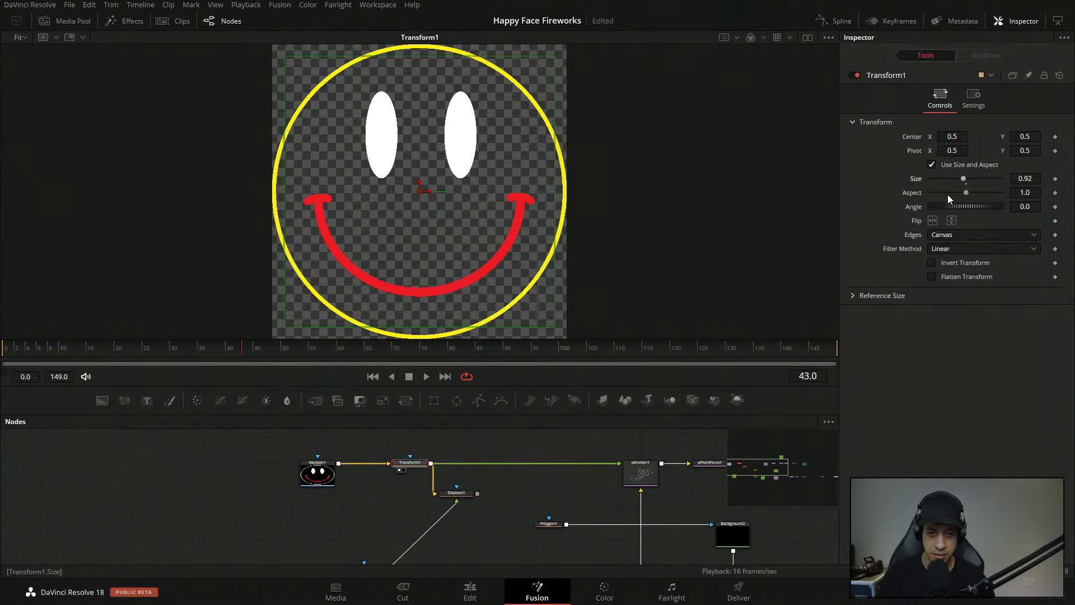
- Disconnect Transform1 from pEmitter1 and move the FastNoise2 node directly beneath Displace1
left_click_drag(616, 464, 572, 431)
left_click_drag(414, 490, 510, 500)
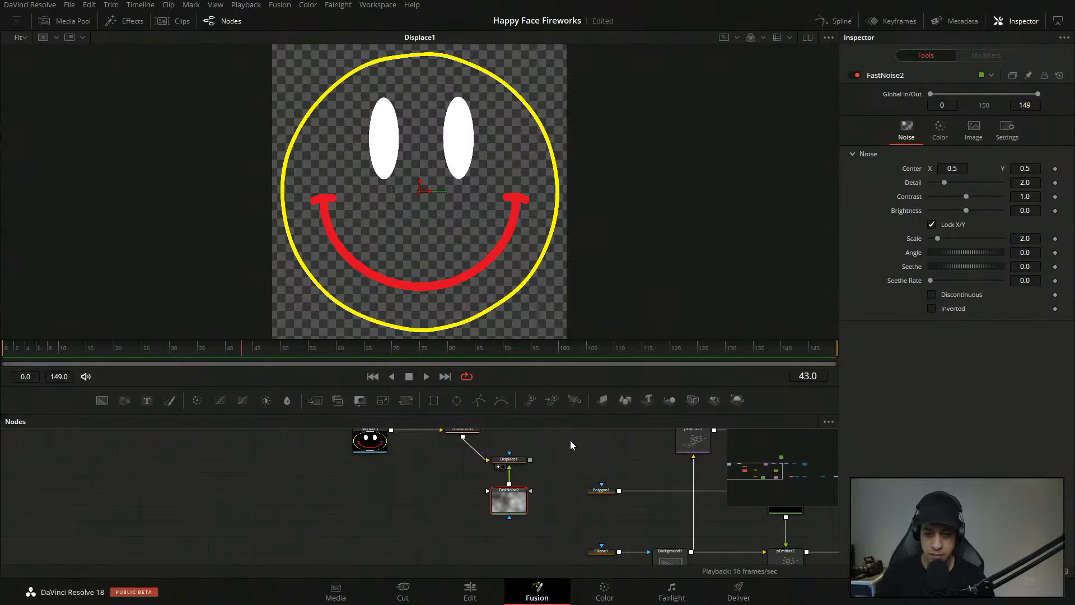
- Adjust Displace1's refraction strength to distort the smiley more, and reduce Transform1's size to 0.86
left_click(515, 459)
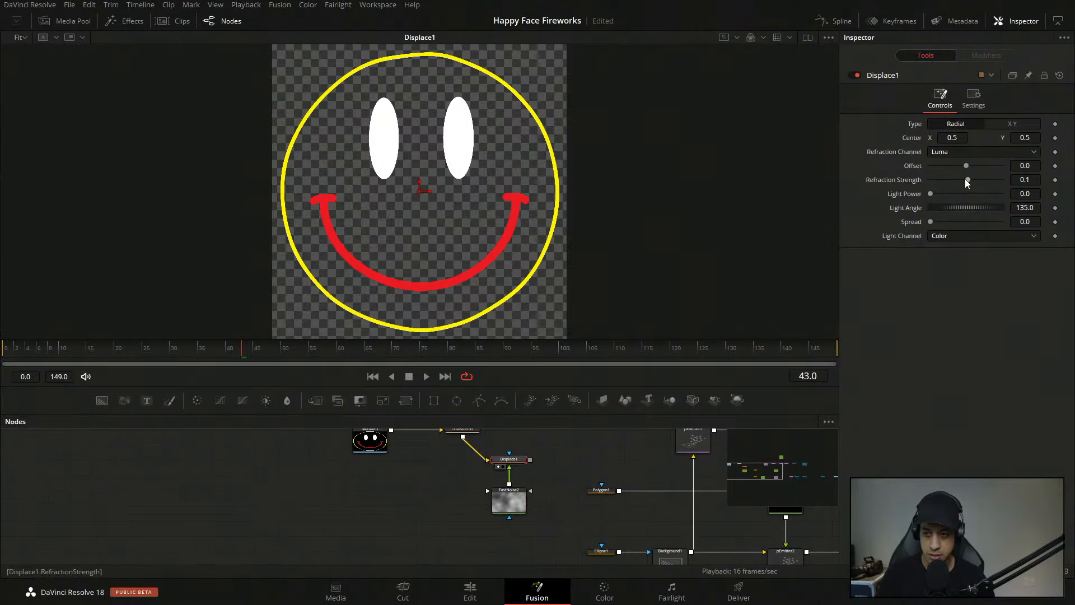
left_click_drag(966, 179, 962, 182)
left_click(469, 430)
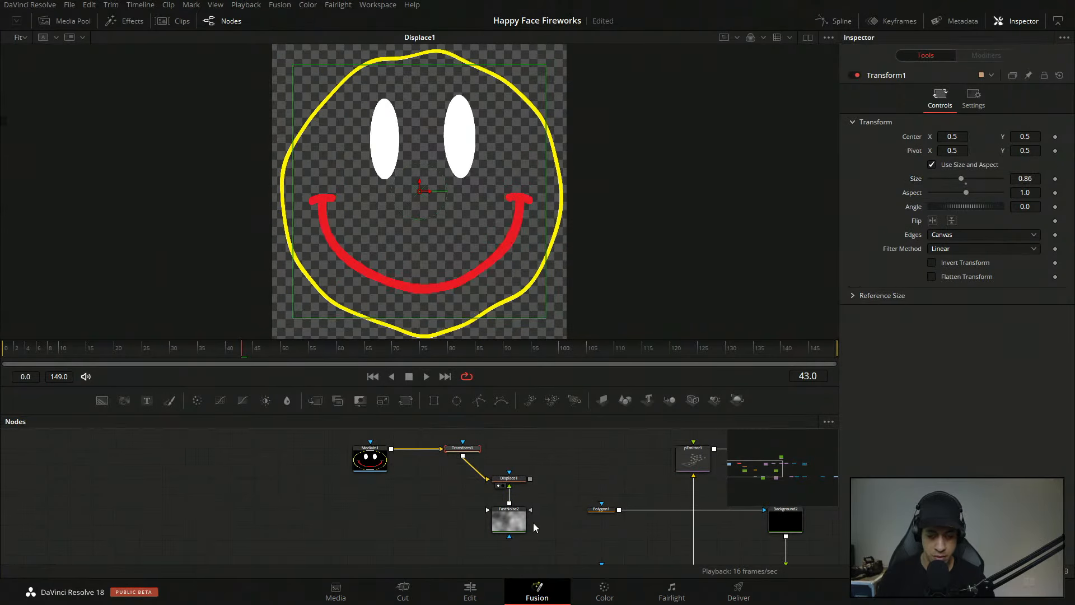
- Show FastNoise2 in a second viewer and set its Detail to 8.19 and Scale to 3.94
left_click(513, 520)
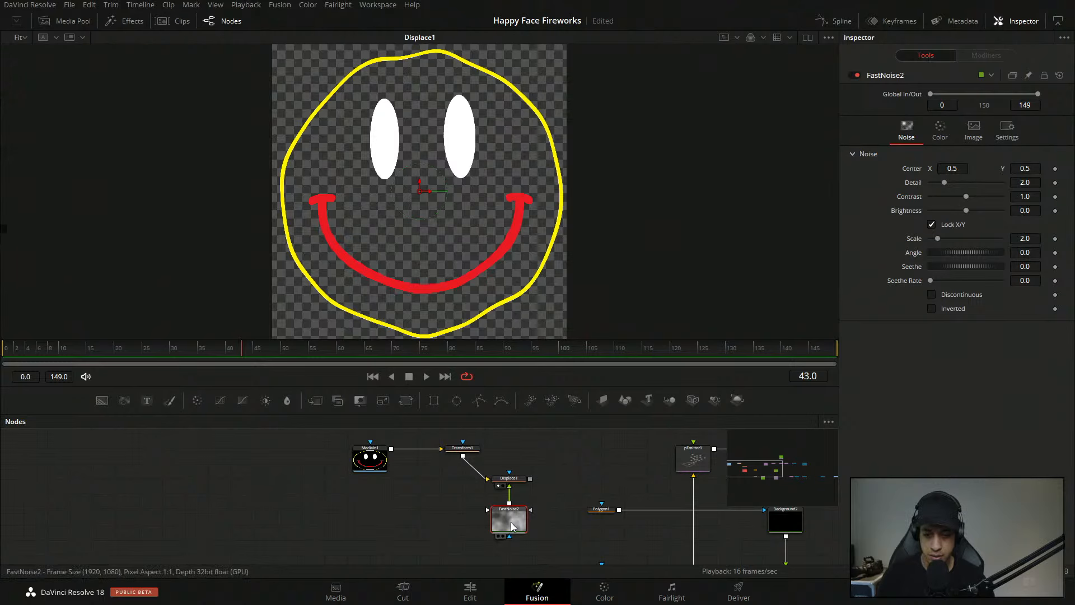
left_click(808, 39)
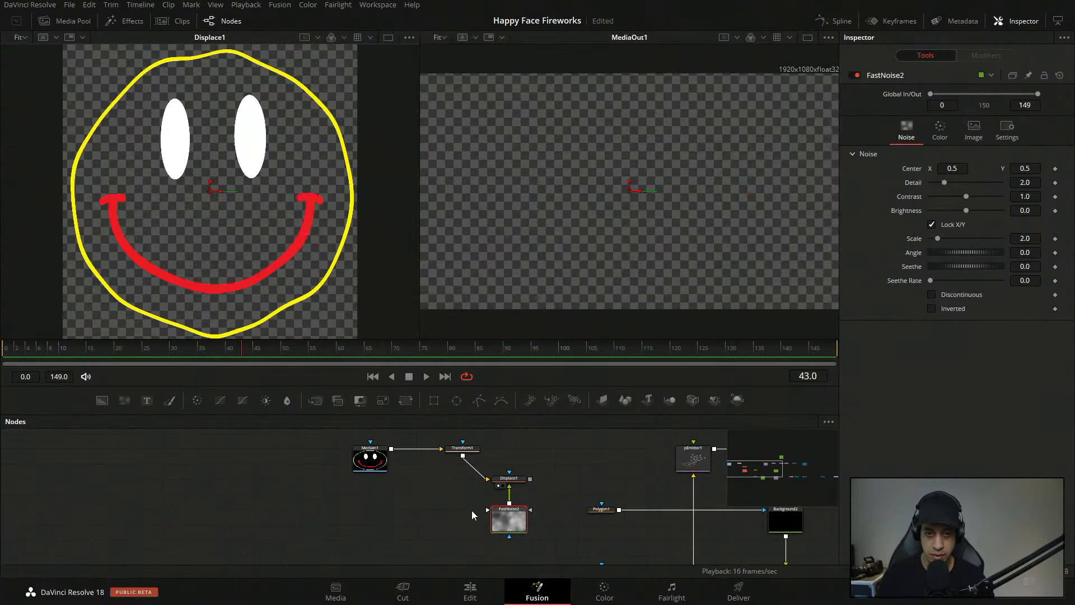
key("2")
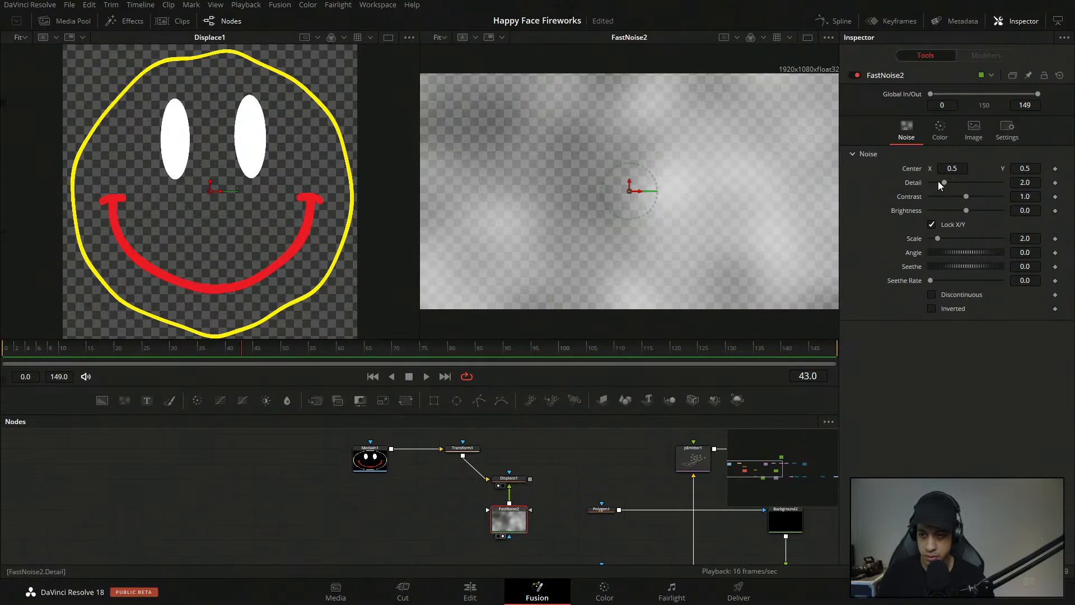
left_click_drag(946, 183, 979, 182)
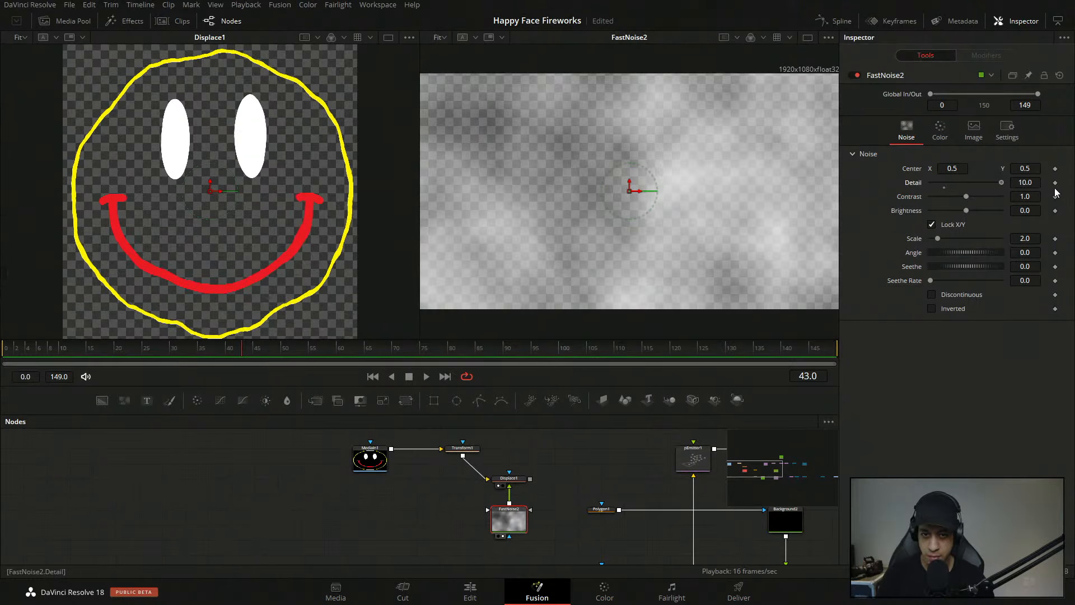
left_click_drag(939, 238, 946, 240)
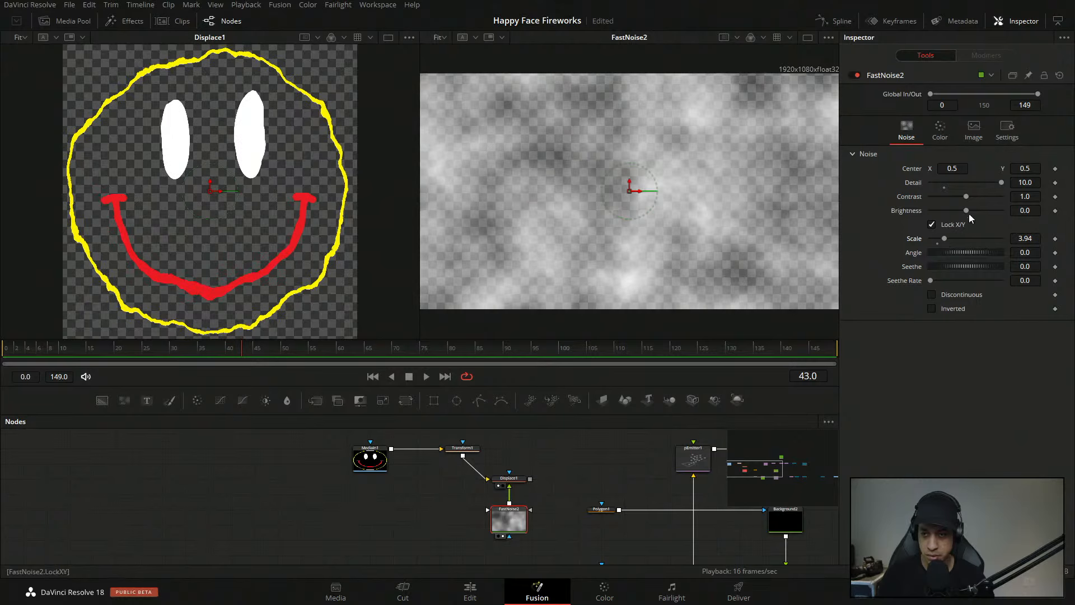
left_click_drag(999, 182, 986, 185)
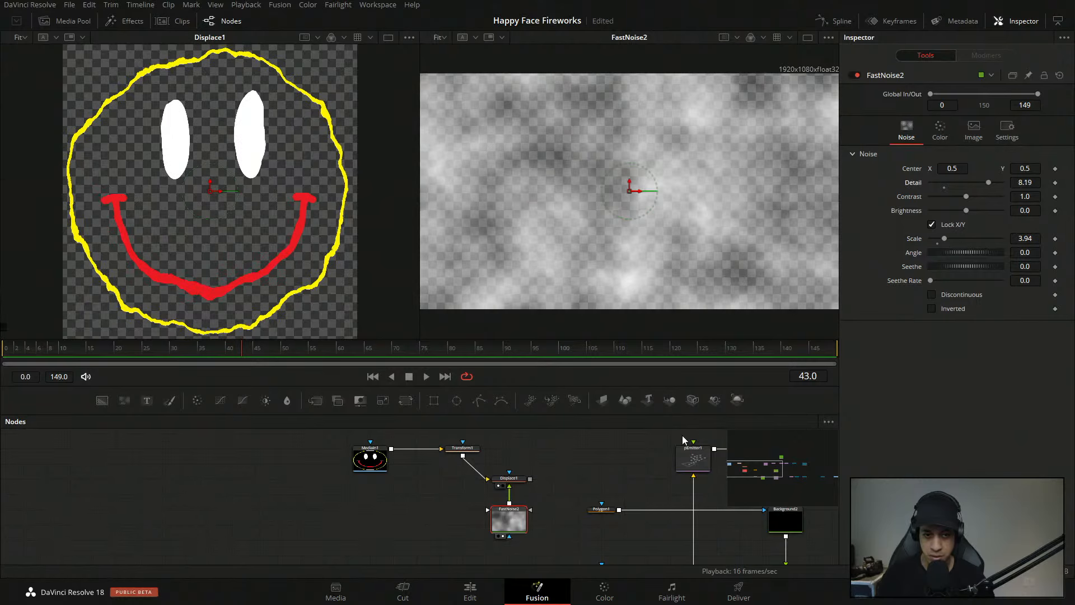
- Align Displace1 in line with Transform1 and set its Refraction Strength to 0.19
left_click(514, 486)
left_click_drag(513, 486, 536, 456)
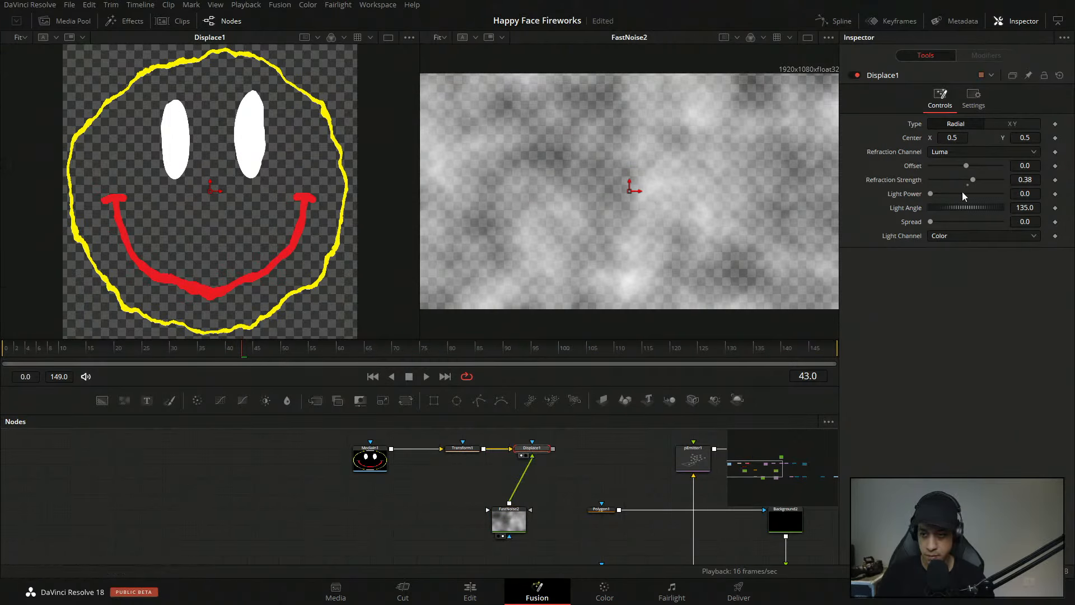
left_click_drag(980, 182, 970, 180)
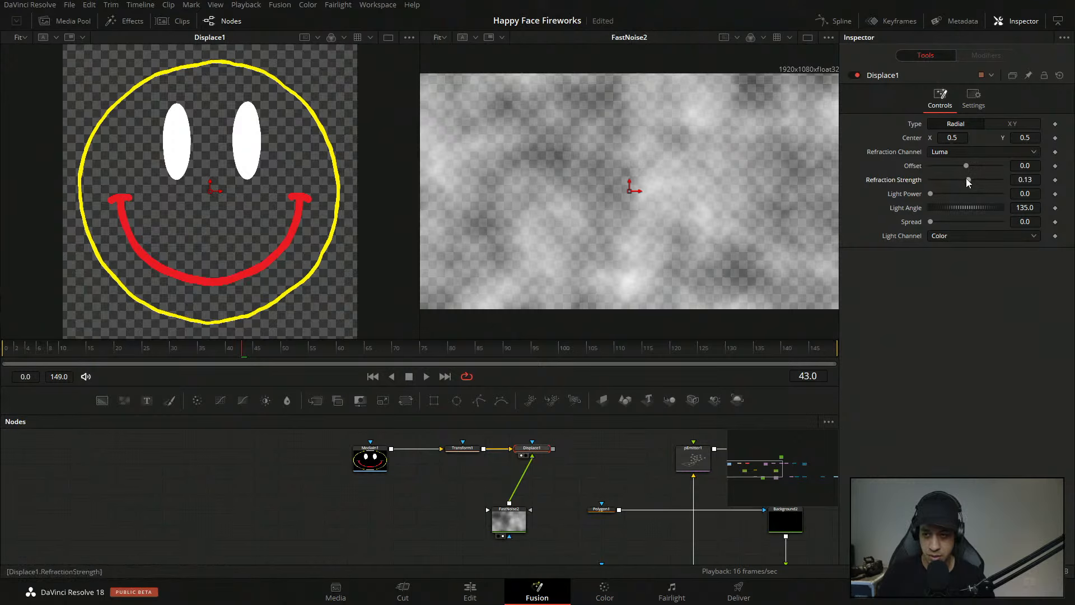
left_click_drag(971, 179, 972, 180)
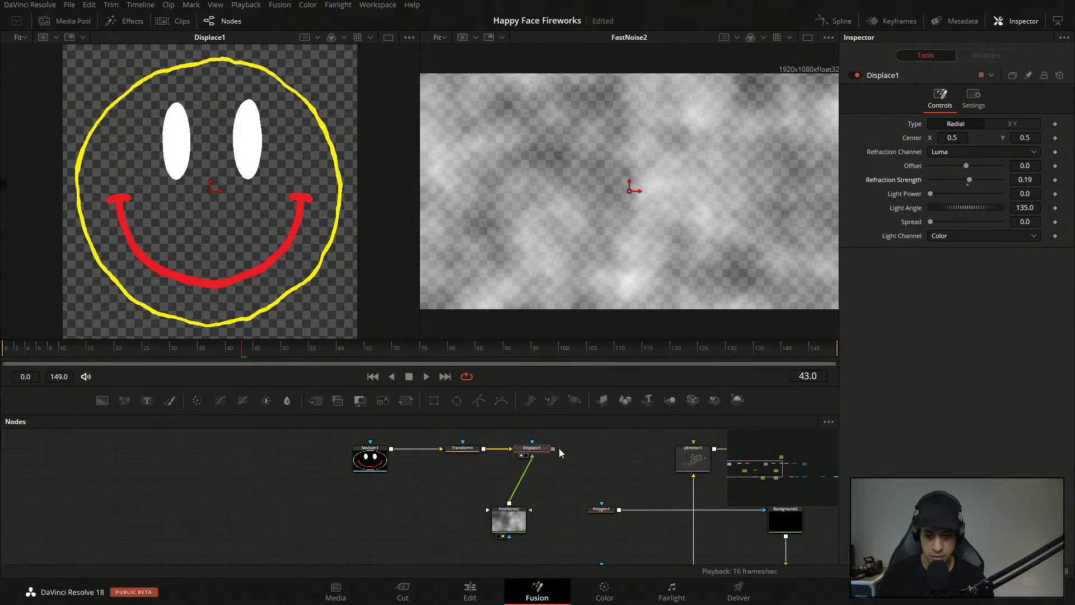
- Connect Displace1's output to pEmitter1 and play back MediaOut1 in the second viewer
left_click_drag(553, 449, 681, 461)
left_click_drag(761, 502, 404, 469)
left_click_drag(591, 434, 475, 499)
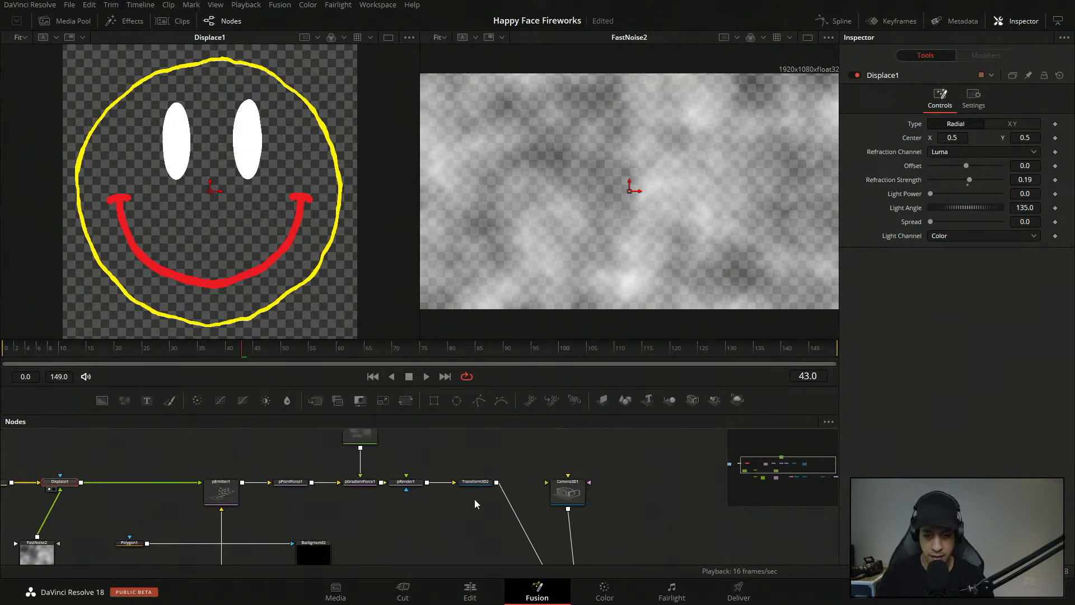
left_click_drag(560, 533, 423, 362)
left_click_drag(706, 431, 610, 501)
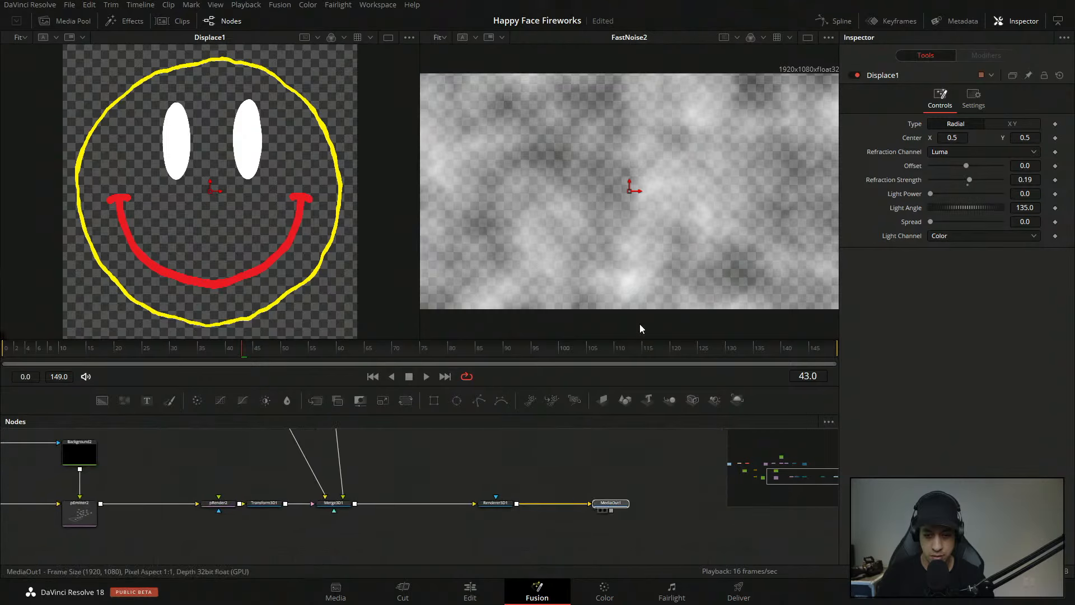
left_click(619, 449)
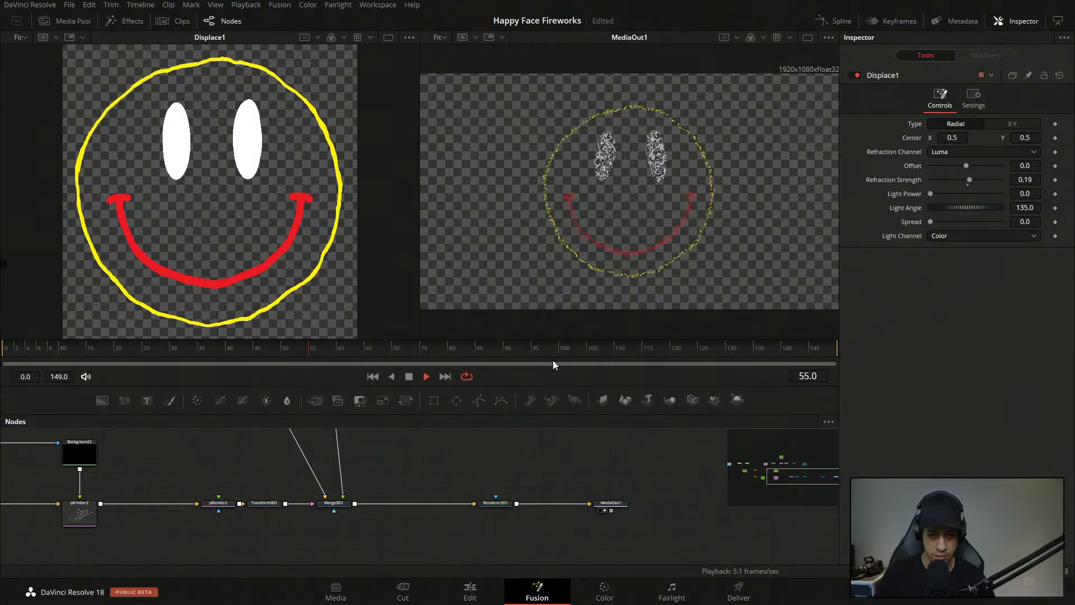
left_click(409, 377)
- Switch Displace1 to XY type with X Offset 0.087, X Refraction 0.01, Y Offset 0.262 and Y Refraction -0.039
left_click_drag(428, 470, 651, 543)
left_click_drag(350, 508, 508, 543)
left_click_drag(264, 490, 368, 470)
left_click_drag(303, 550, 326, 535)
left_click(312, 521)
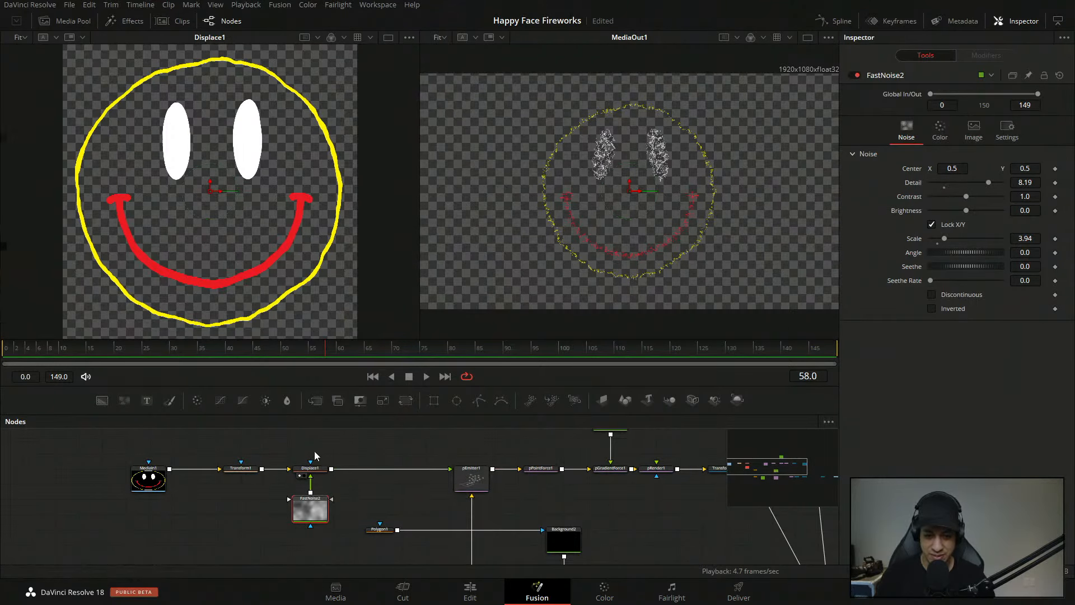
left_click(315, 471)
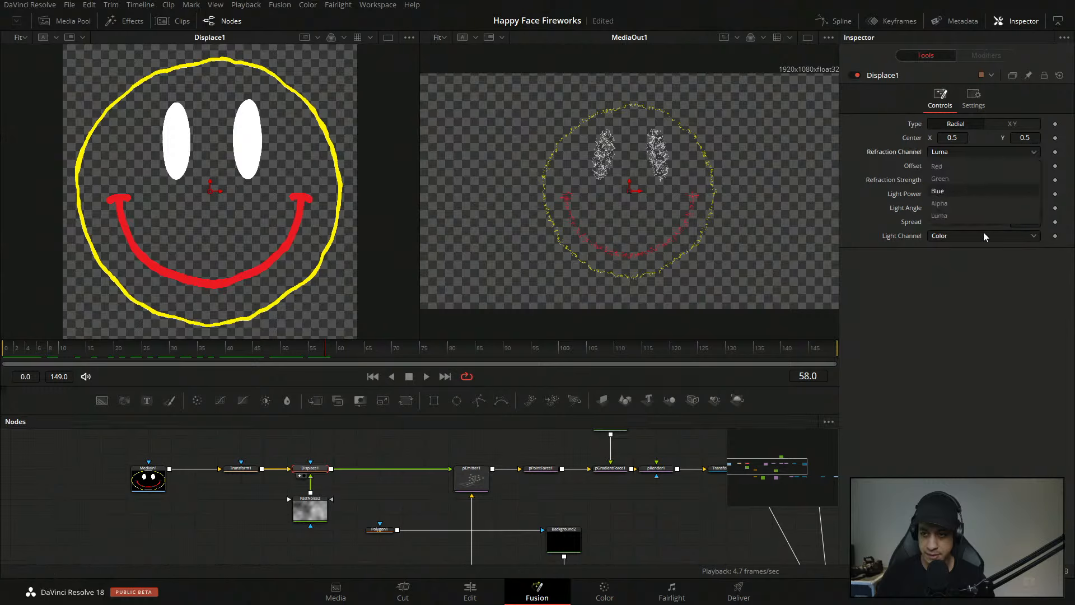
left_click(1013, 123)
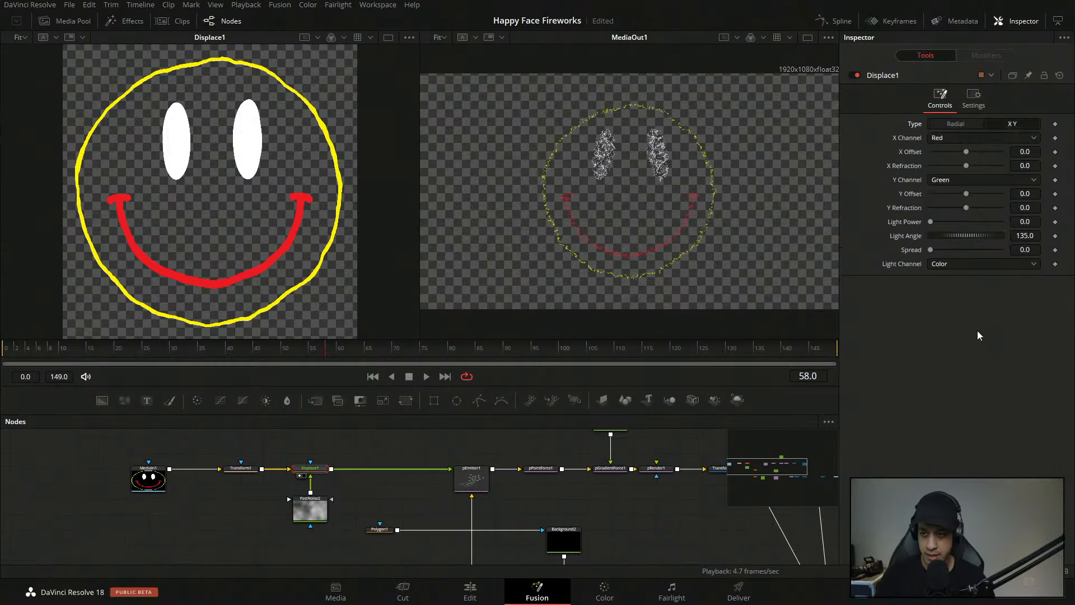
left_click_drag(970, 166, 972, 207)
left_click(966, 170)
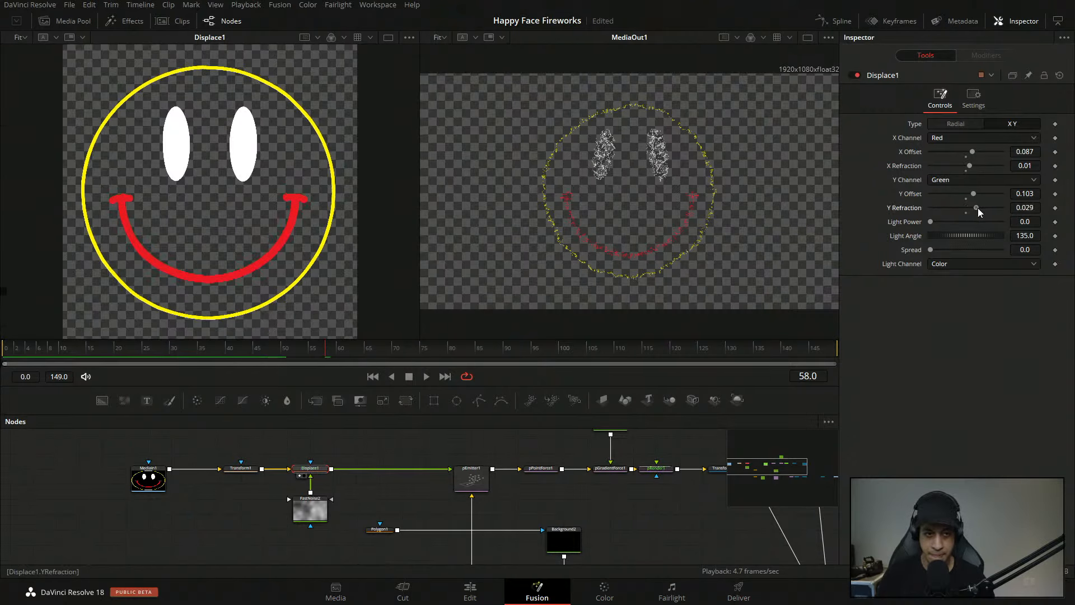
left_click_drag(978, 207, 1007, 201)
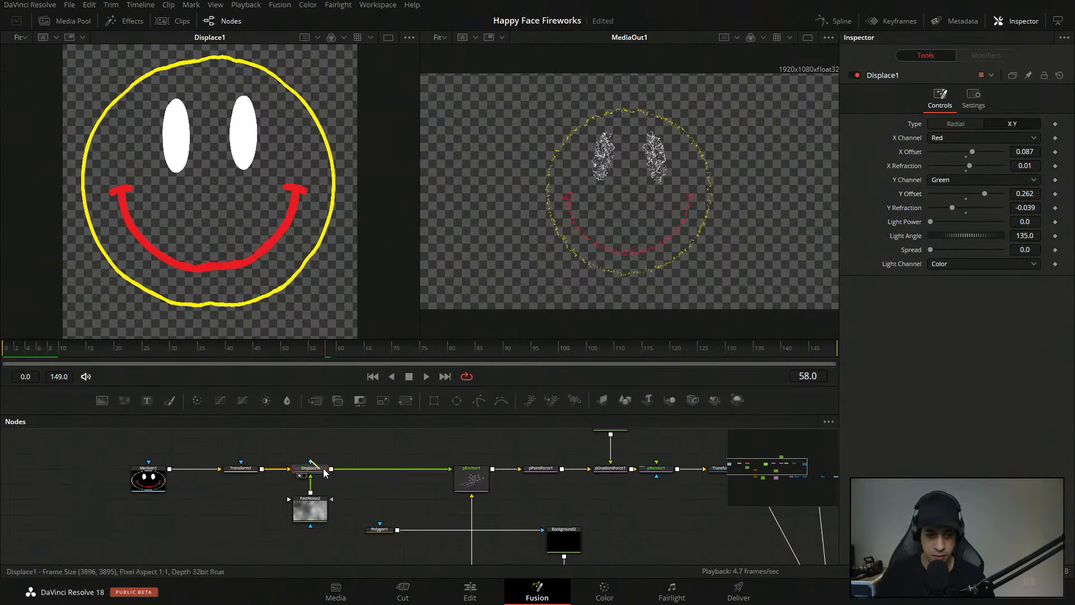
- Show Displace1 in the second viewer and set X Offset 0.246, X Refraction -0.098, Y Offset 0.127 and Y Refraction 0.073
left_click_drag(310, 468, 333, 437)
key("ctrl+z")
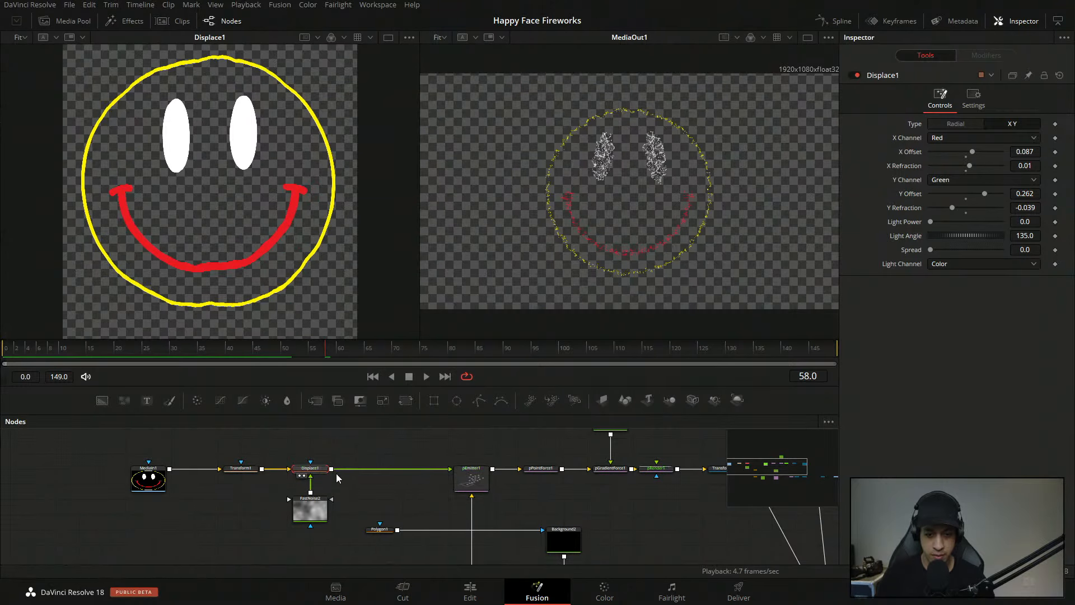
key("2")
mouse_move(984, 197)
left_mouse_down()
mouse_move(962, 210)
mouse_move(994, 214)
left_mouse_up()
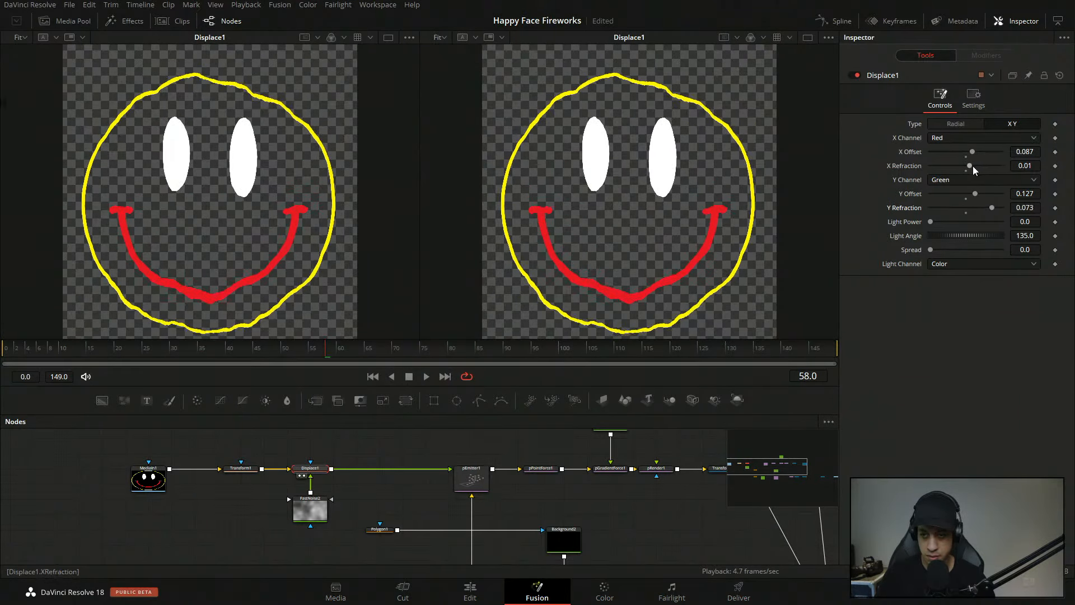
mouse_move(973, 166)
left_mouse_down()
mouse_move(953, 164)
mouse_move(994, 156)
mouse_move(930, 166)
mouse_move(983, 153)
left_mouse_up()
left_click(325, 470)
key("shift+space")
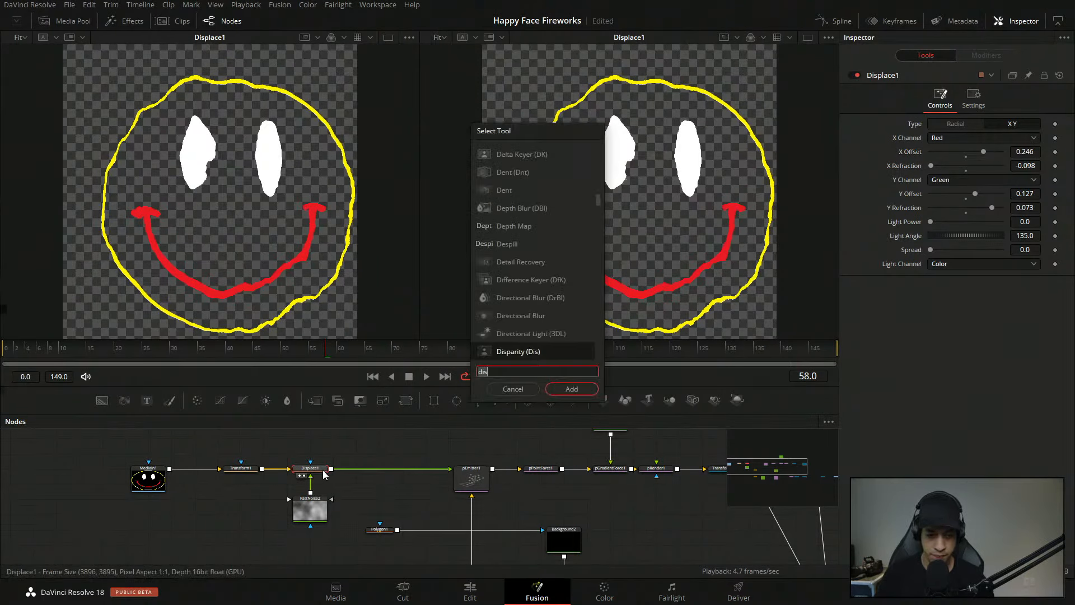
type("trans")
key("Return")
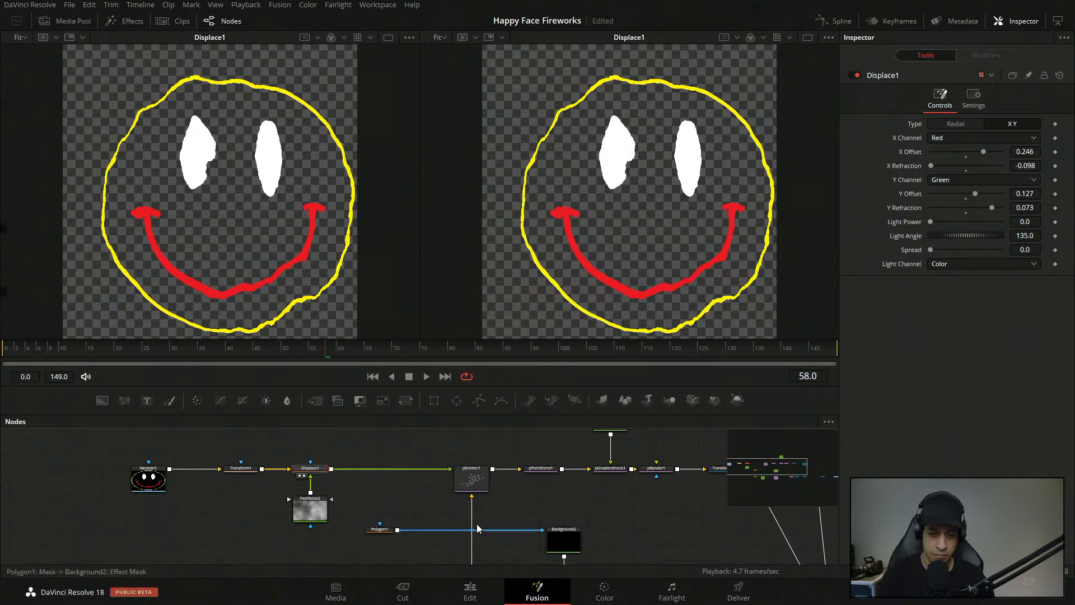
- Display MediaOut1 in the second viewer and play back the particles to examine the XY-displaced smiley
left_click_drag(490, 513, 140, 375)
left_click_drag(654, 482, 444, 504)
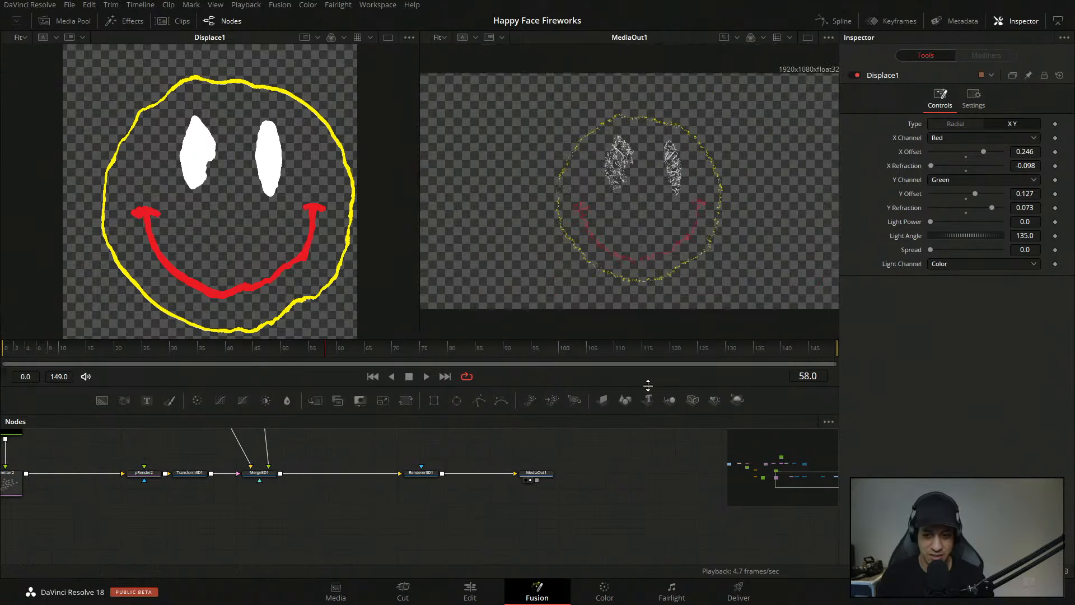
left_click_drag(390, 468, 545, 498)
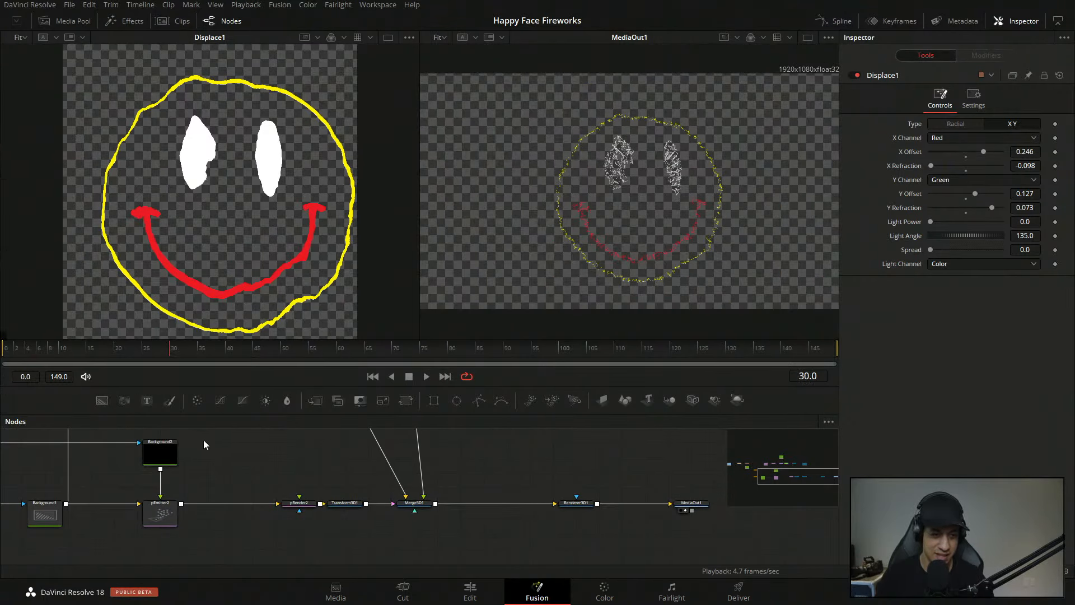
left_click_drag(204, 441, 301, 451)
left_click(429, 377)
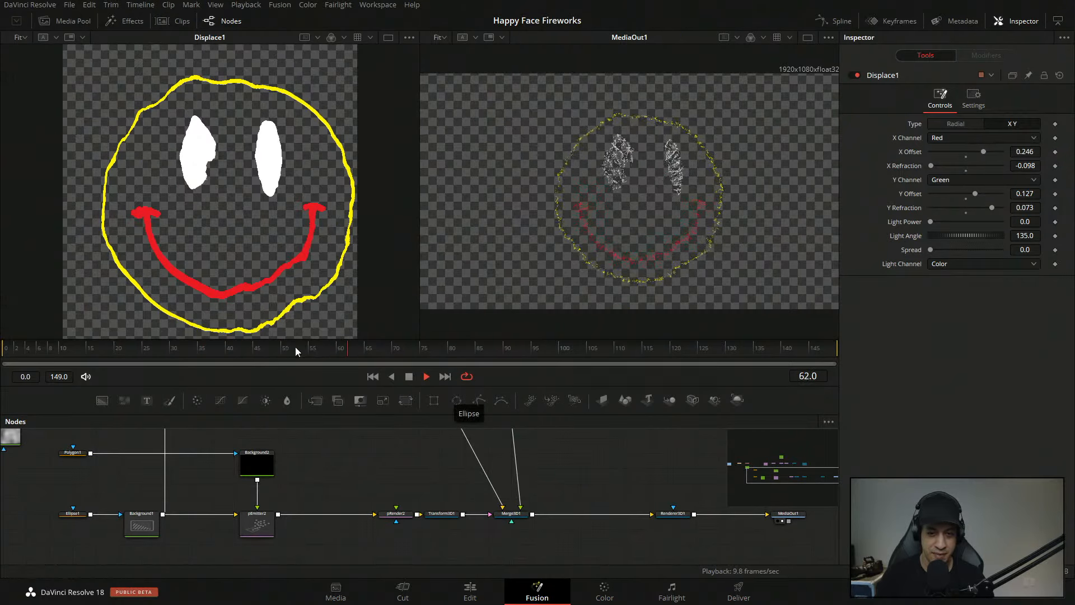
left_click_drag(295, 347, 234, 351)
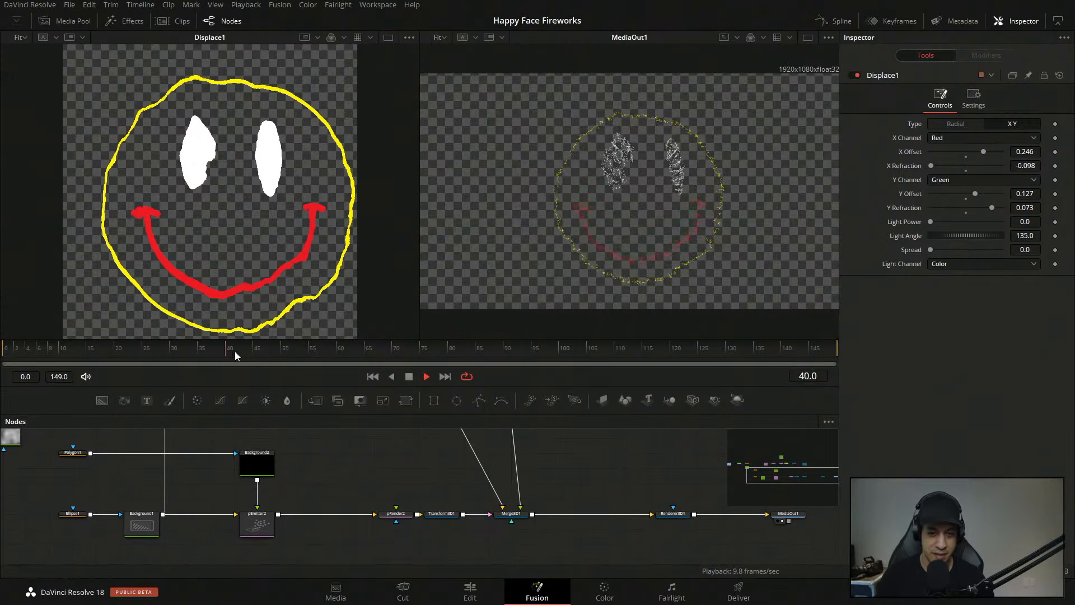
left_click(408, 378)
- Add an Ellipse mask to Displace1 and position the mask node directly above it
left_click_drag(259, 464, 458, 545)
left_click_drag(250, 485, 422, 502)
left_click_drag(395, 457, 368, 487)
left_click(457, 401)
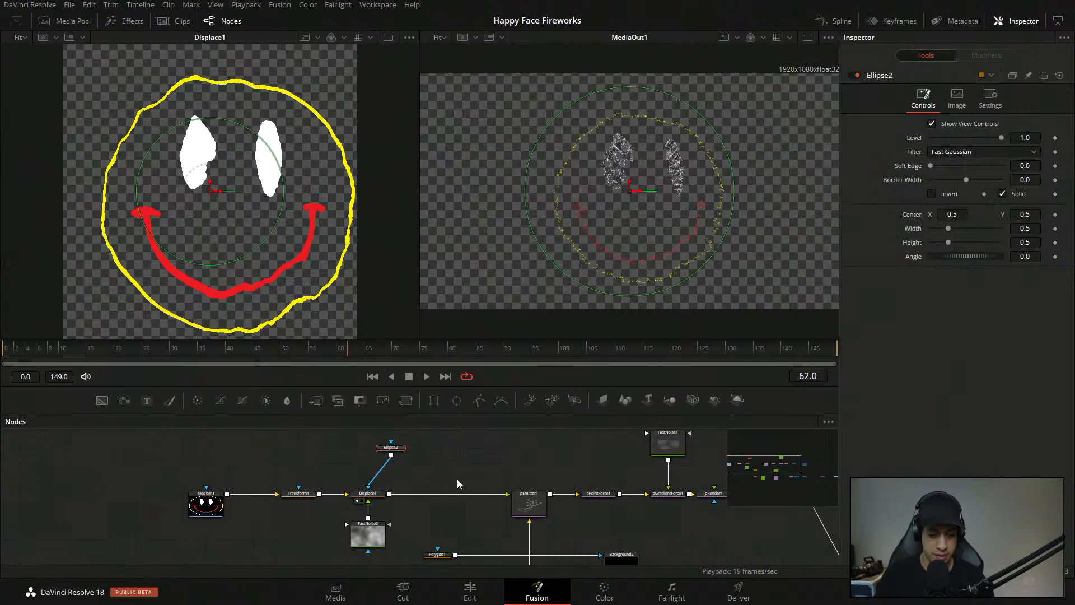
left_click_drag(399, 448, 376, 448)
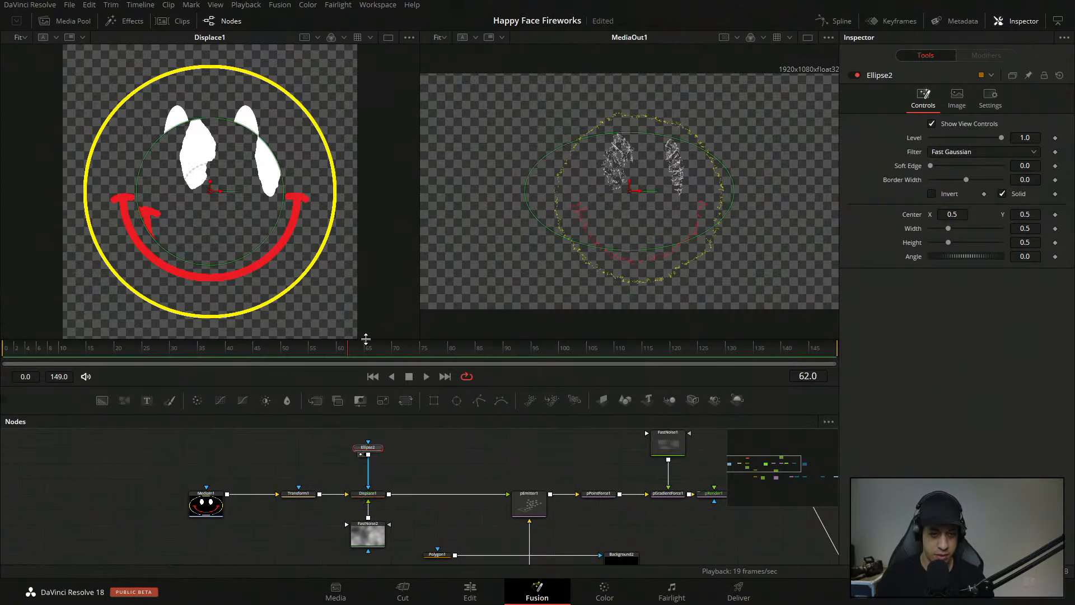
- Enlarge the Ellipse2 mask to a width and height of 0.794249, covering the eyes and mouth inside the yellow outline
left_click_drag(260, 242, 287, 262)
key("1")
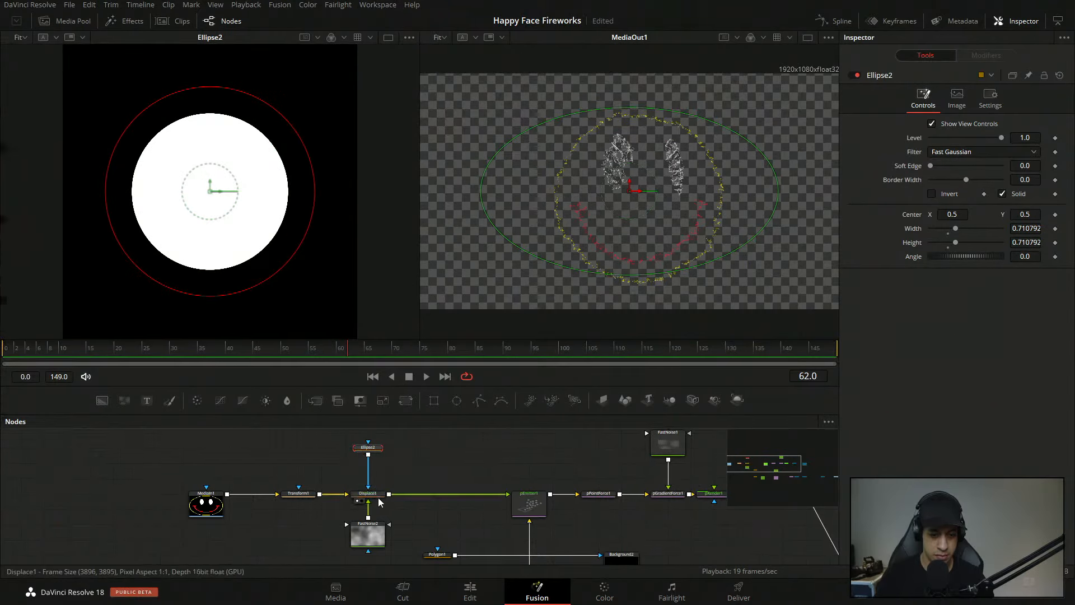
left_click(416, 428)
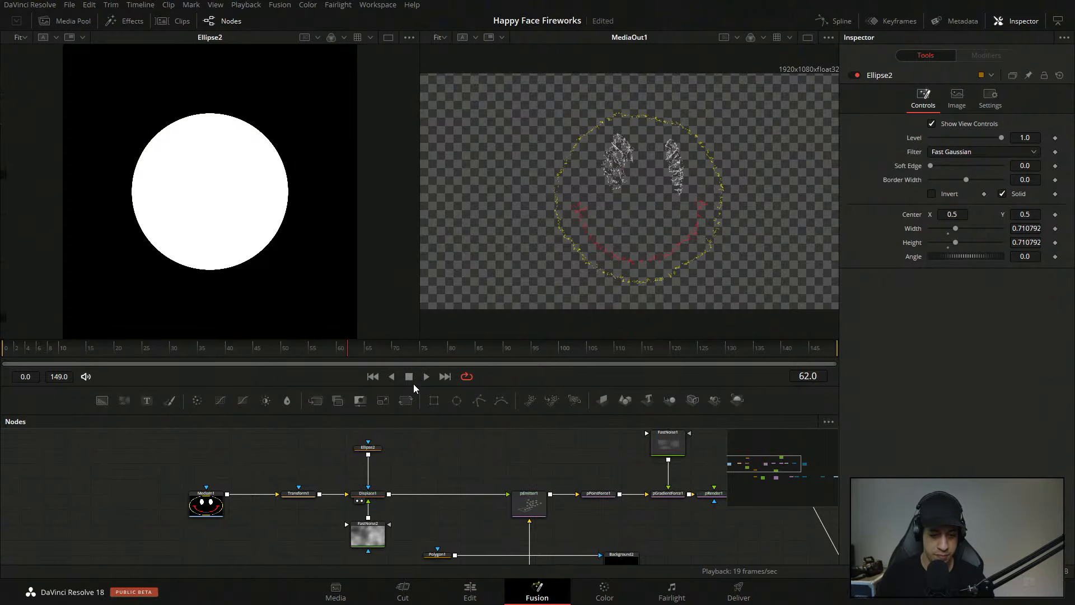
left_click(371, 448)
left_click_drag(303, 242, 314, 255)
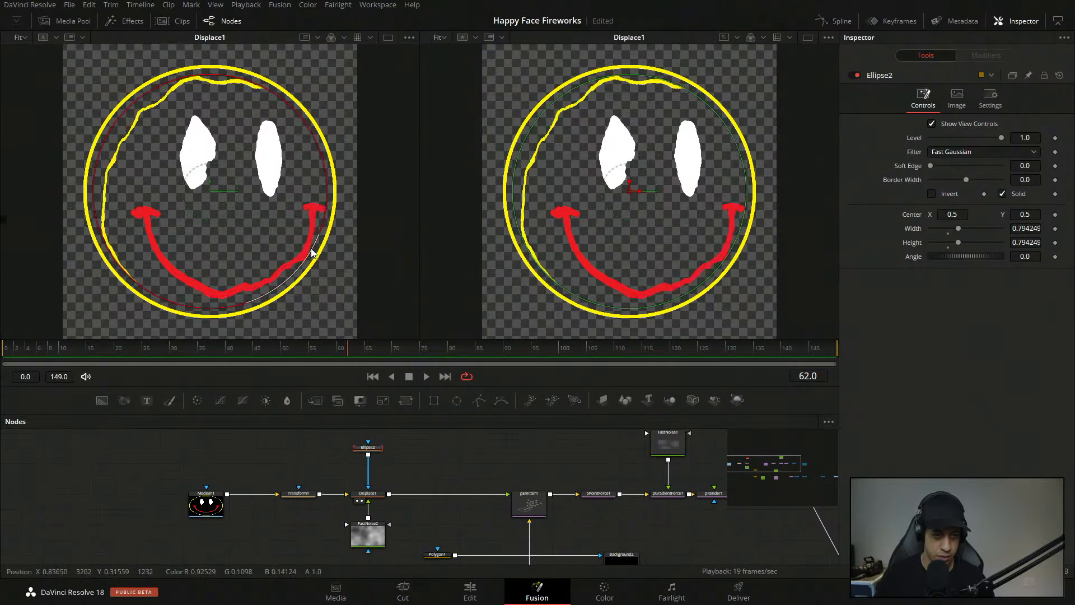
- Switch Displace1 back to Radial type and set its Offset to -0.391 and Refraction Strength to 0.48
left_click(380, 496)
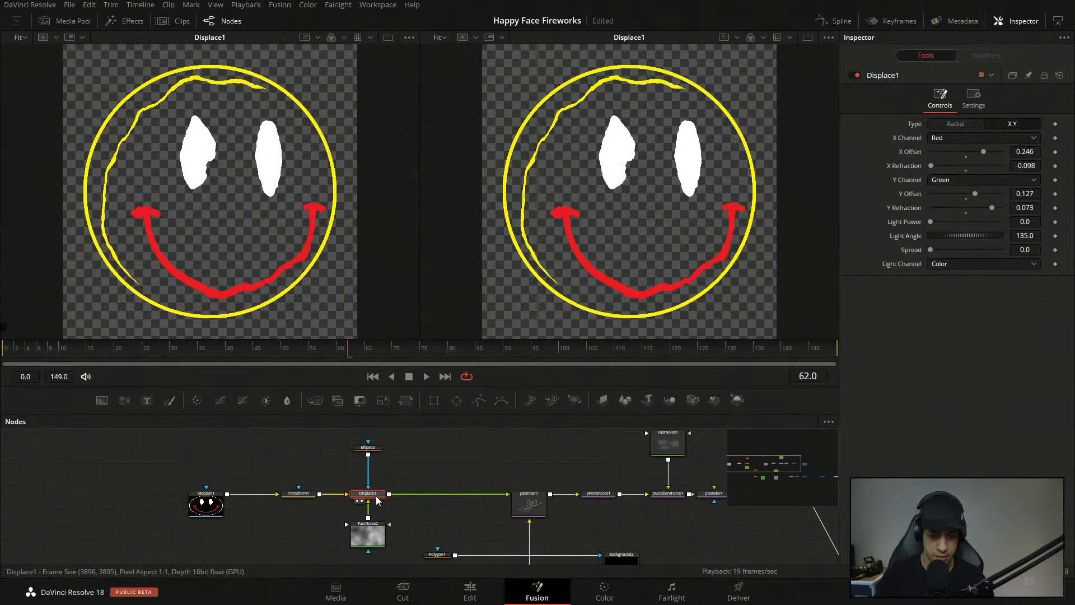
left_click(967, 123)
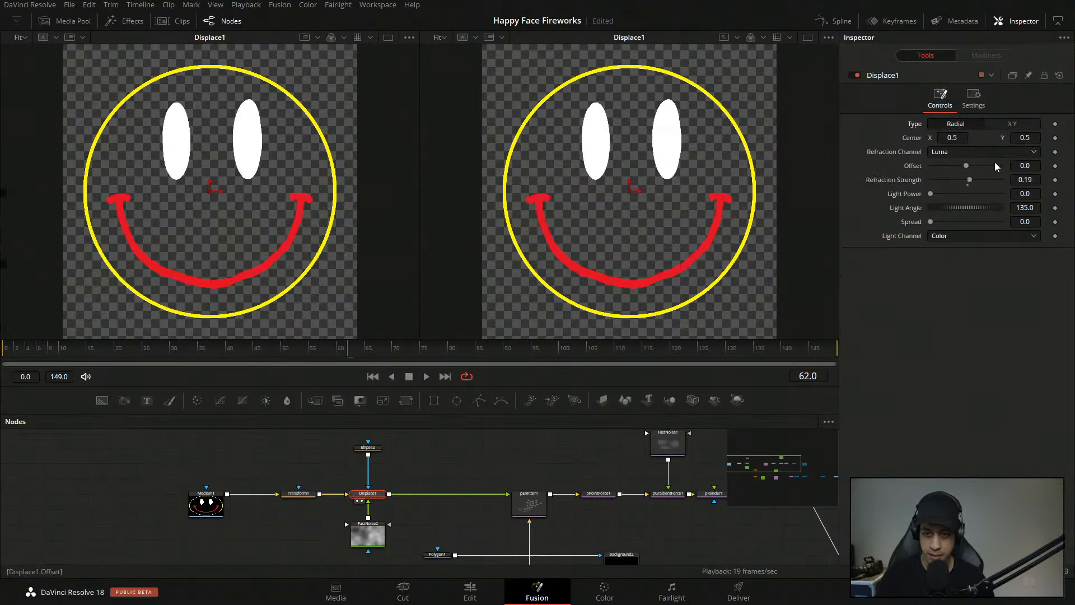
mouse_move(972, 180)
left_mouse_down()
mouse_move(937, 158)
mouse_move(974, 179)
left_mouse_up()
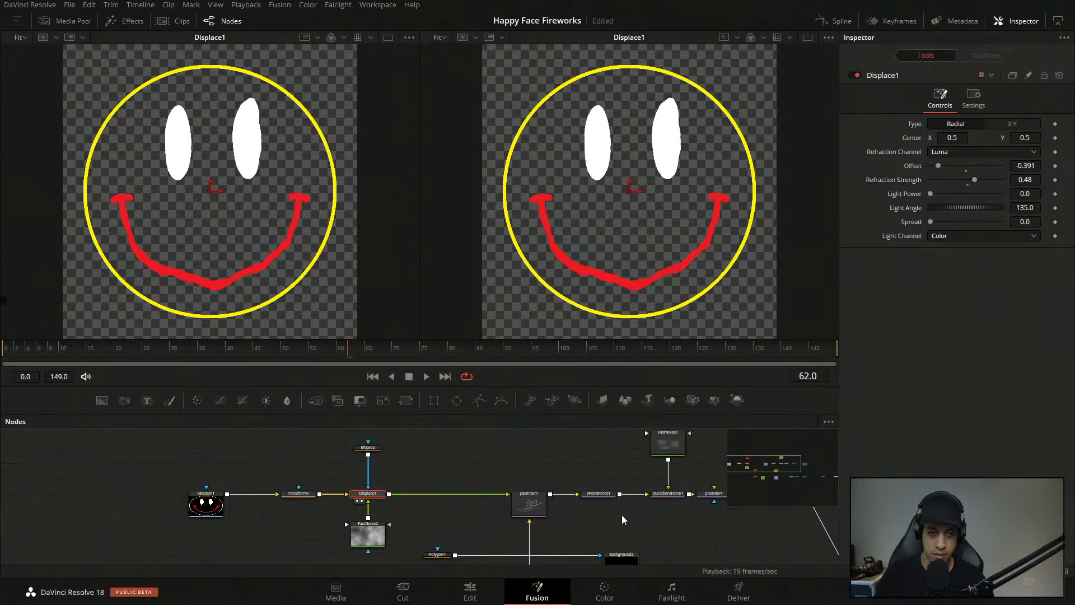
- Display MediaOut1 in the second viewer and play back the masked displacement on the smiley particles
left_click_drag(621, 516, 394, 466)
left_click_drag(660, 504, 290, 414)
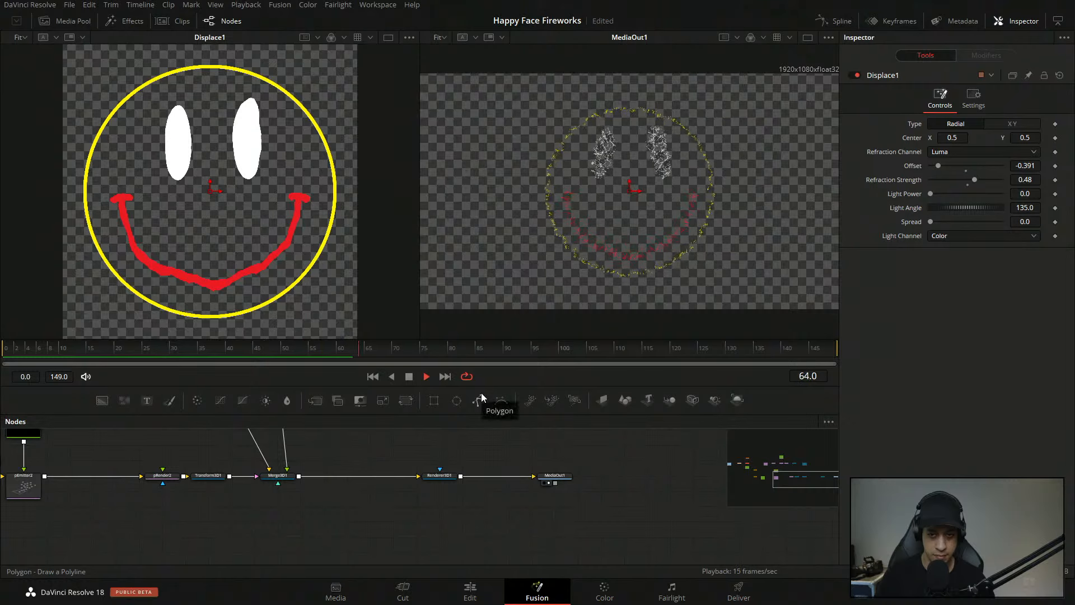
key("space")
- Move Ellipse2 closer to Displace1 and shift pRender1 and Transform3D2 together farther along the chain from pGradientForce1
left_click_drag(406, 496, 560, 552)
left_click_drag(381, 483, 485, 523)
left_click_drag(651, 483, 631, 501)
left_click_drag(312, 523, 616, 553)
left_click_drag(336, 436, 336, 451)
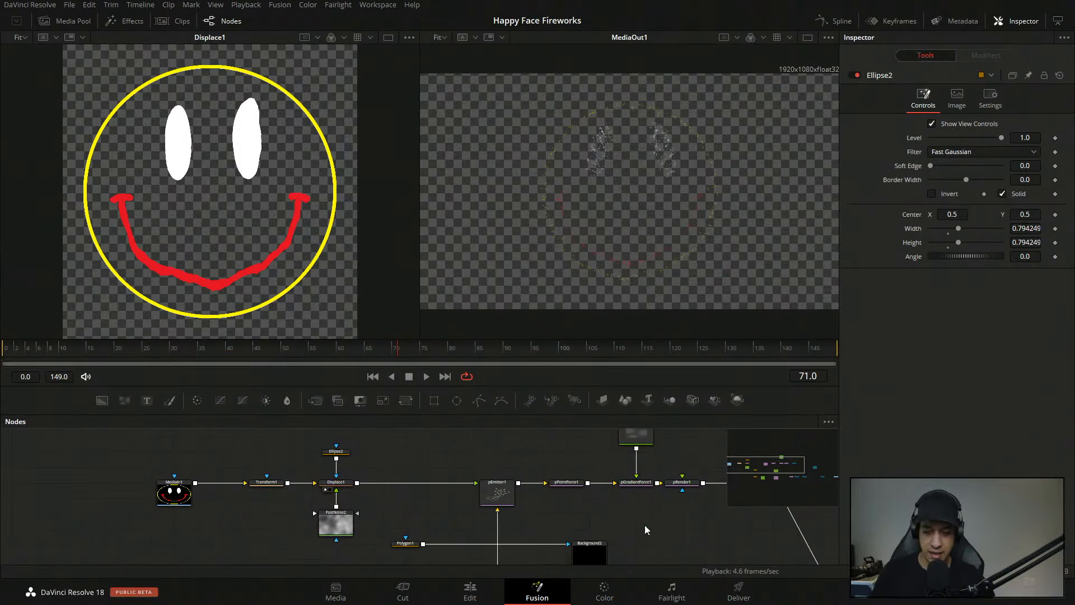
left_click_drag(733, 556, 553, 543)
left_click_drag(583, 455, 600, 475)
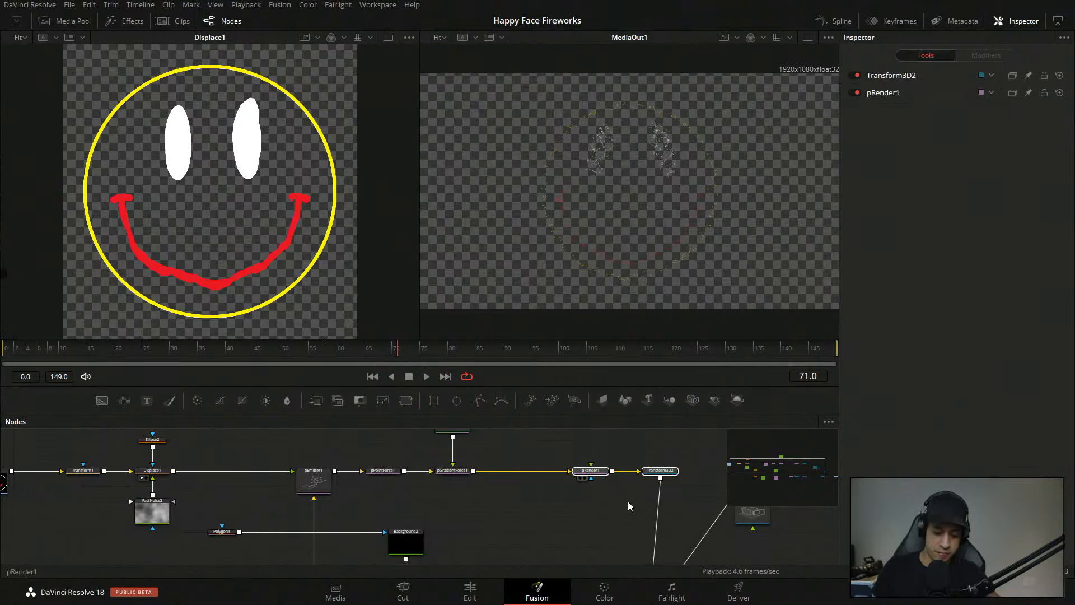
- Shift Merge3D1 toward Renderer3D1 and lower Camera3D1 closer to the merge node
left_click(627, 503)
left_click_drag(590, 524, 490, 474)
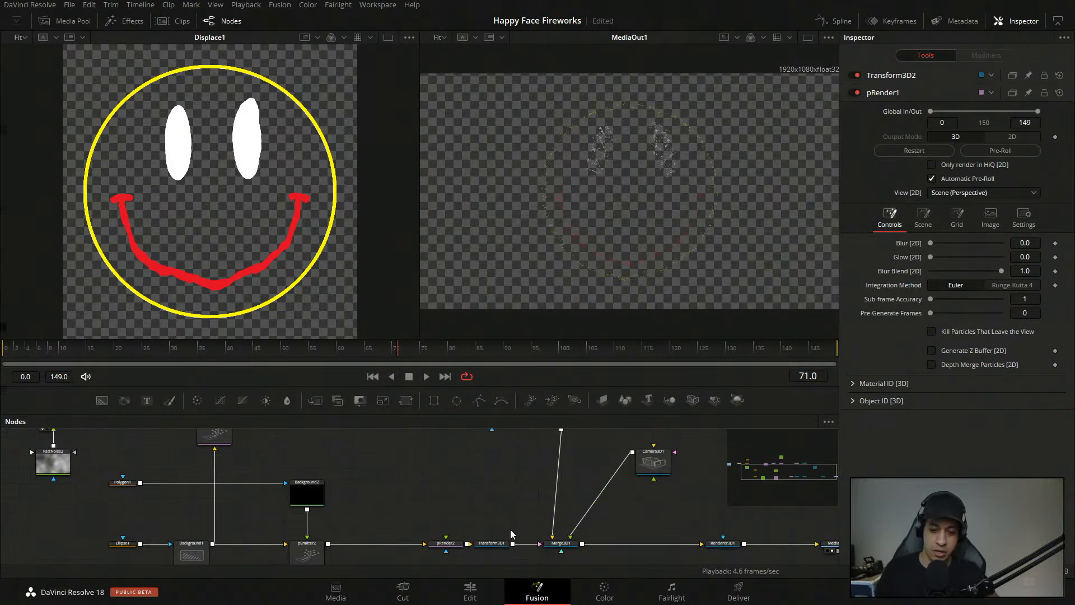
left_click(582, 544)
left_click_drag(654, 463, 652, 494)
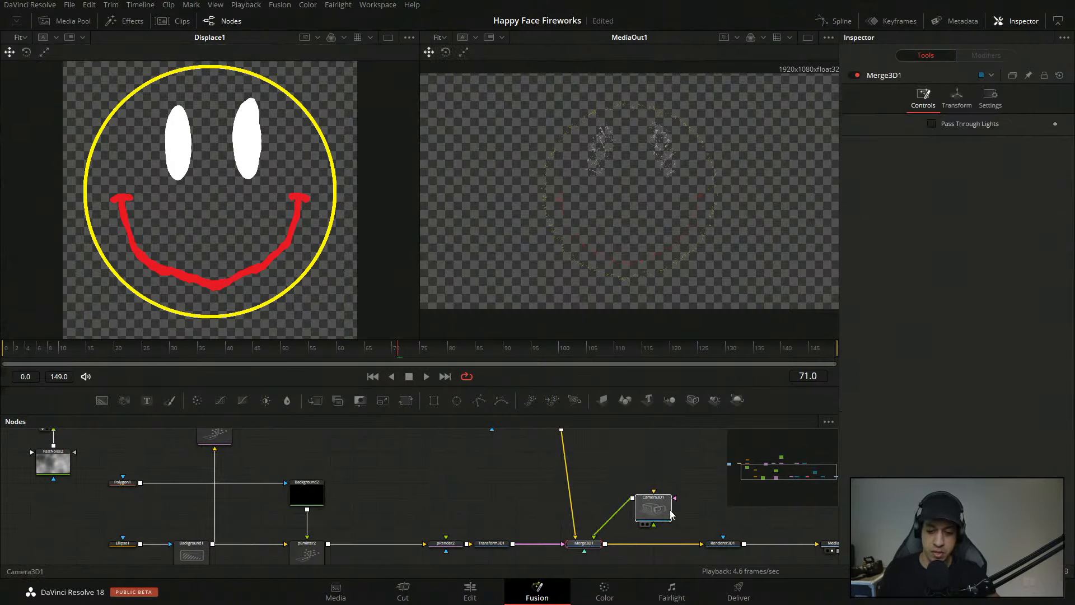